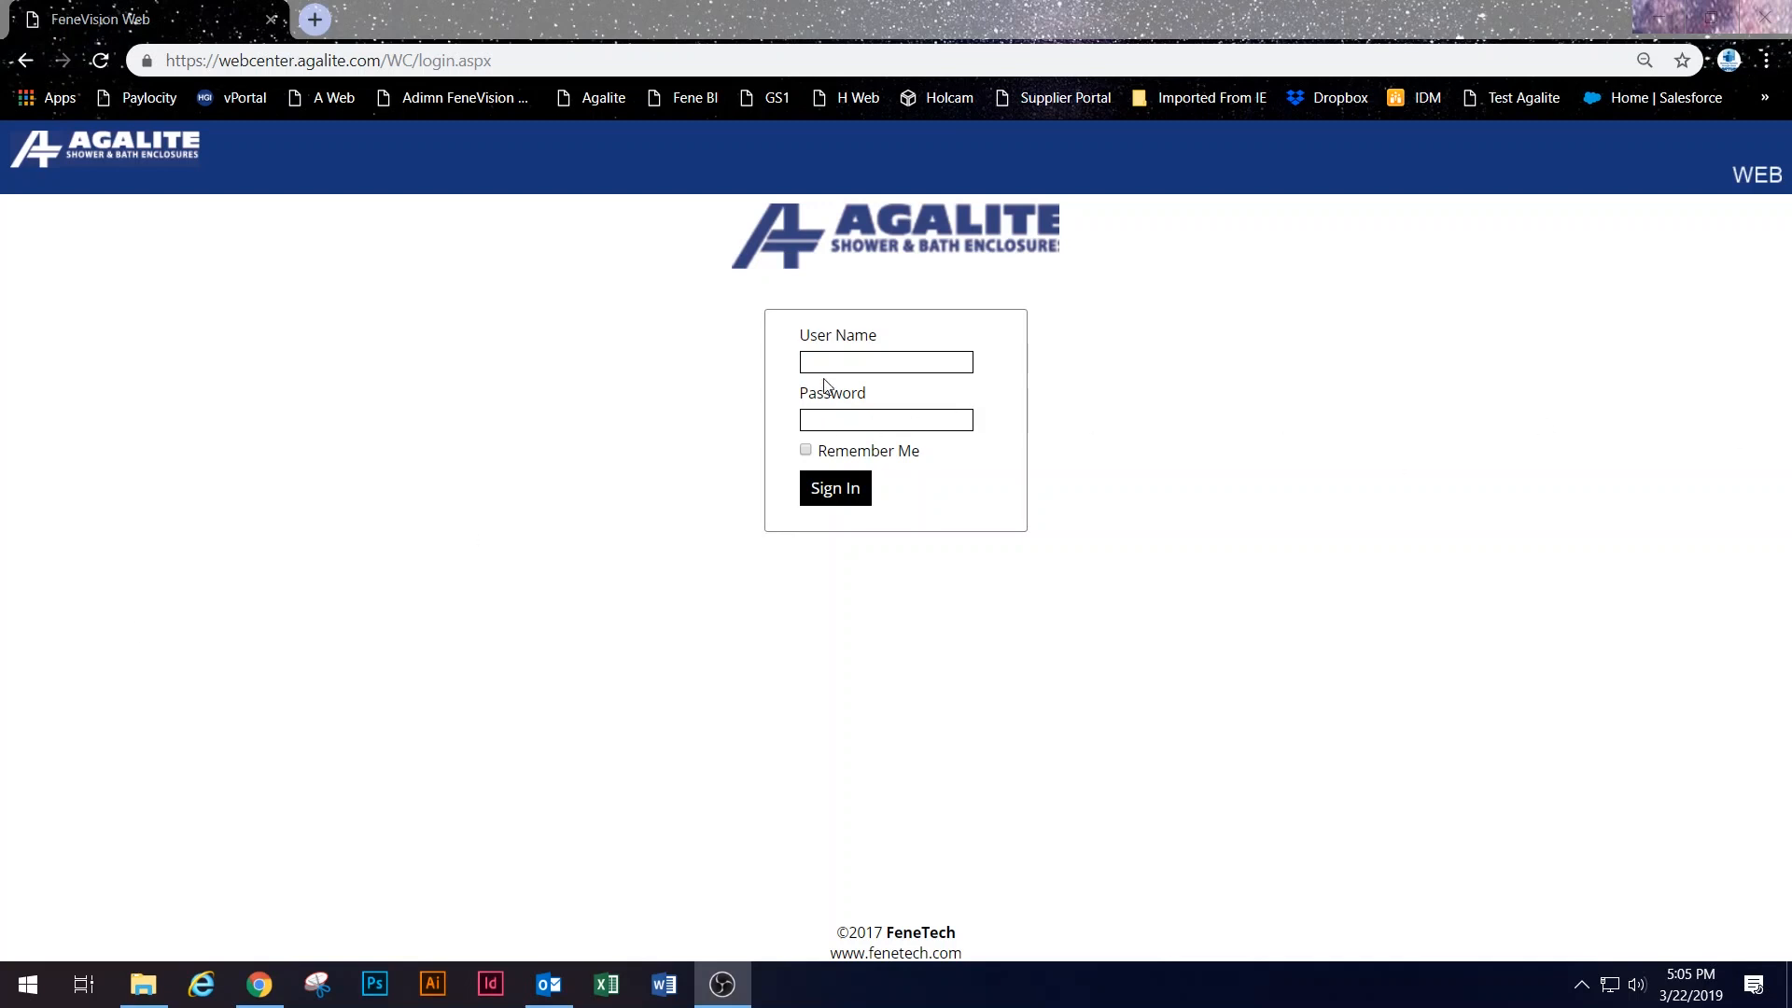
Step: Enter the web center login user name and move on to the password field
{"action": "left_click", "coordinate": [884, 361]}
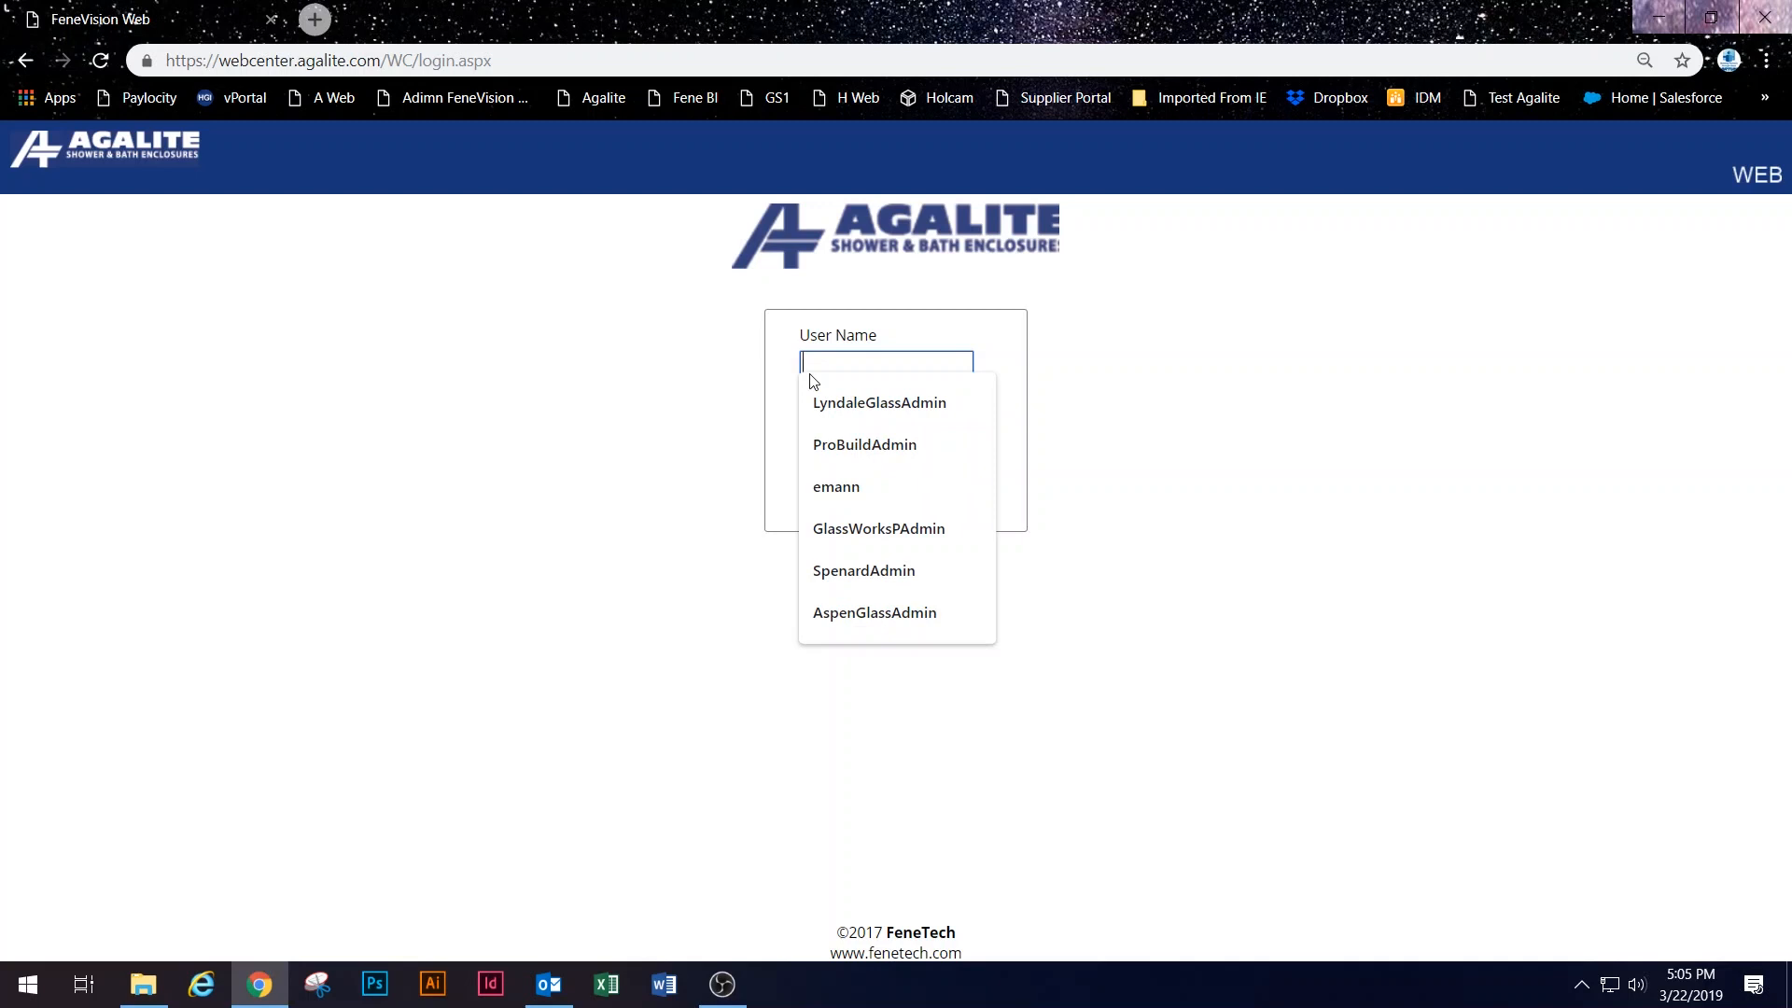
{"action": "key", "text": "Tab"}
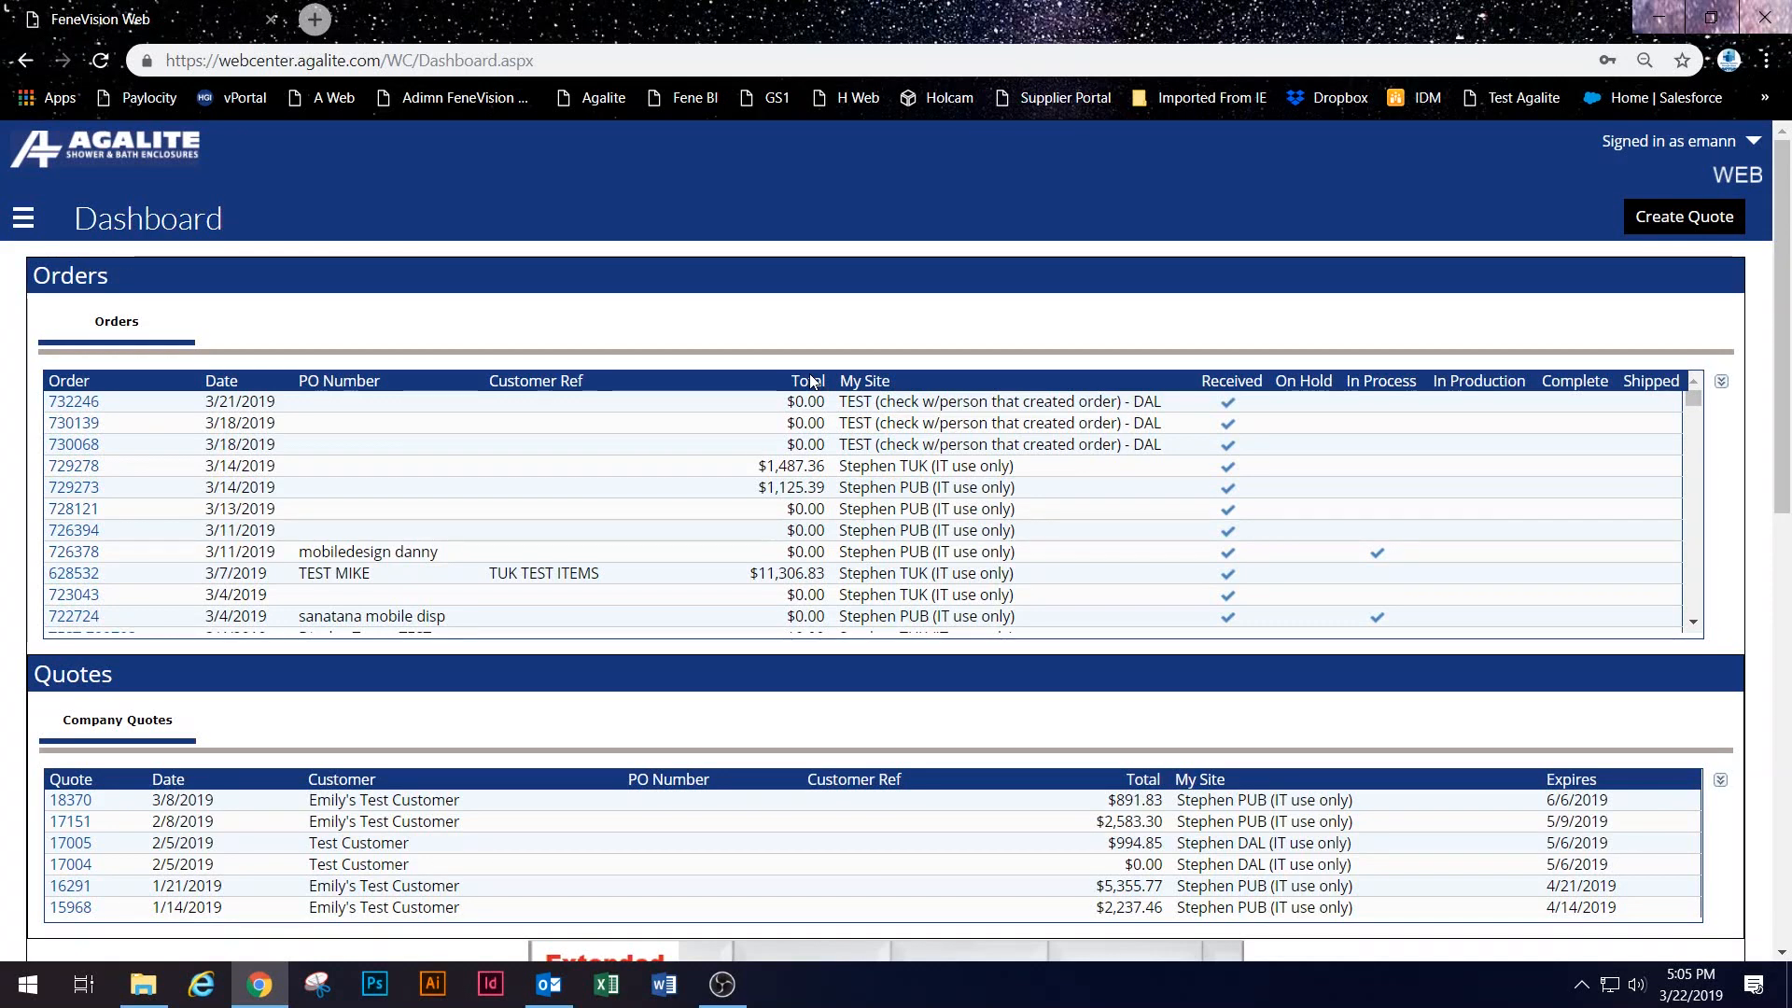
Step: Open the TEST CUSTOMER (Default) record from Setup > Customers
{"action": "left_click", "coordinate": [24, 221]}
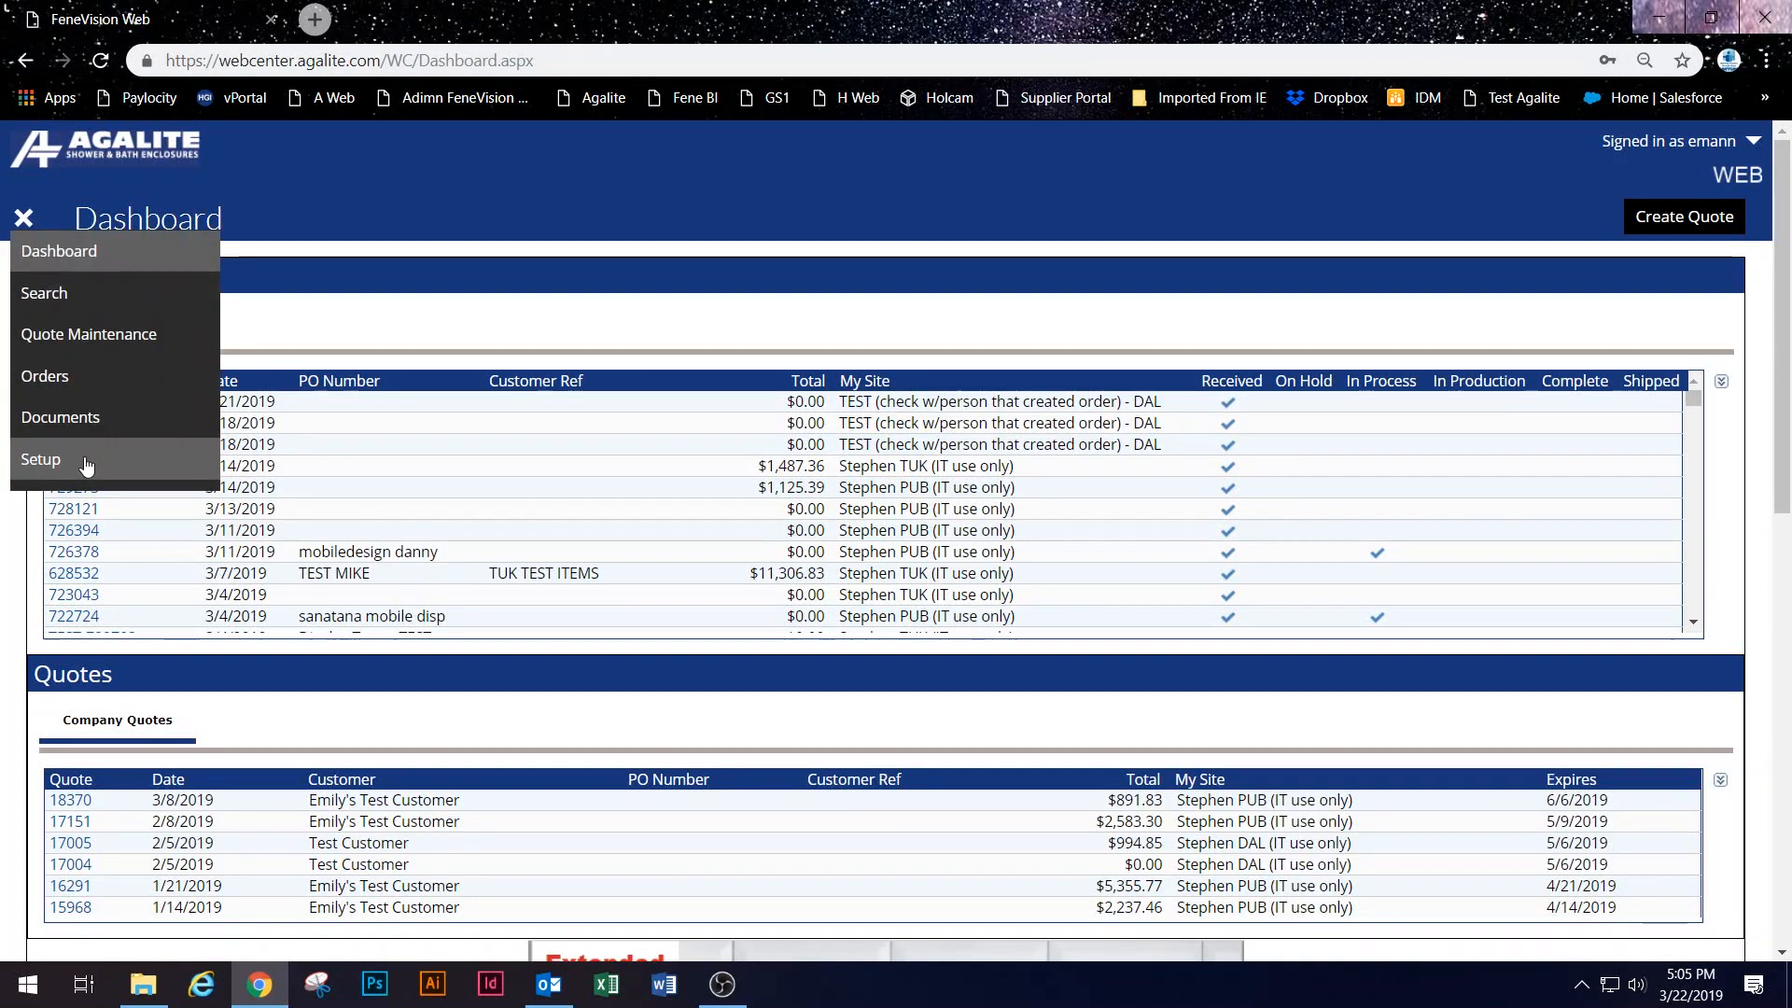
{"action": "left_click", "coordinate": [42, 459]}
{"action": "left_click", "coordinate": [89, 508]}
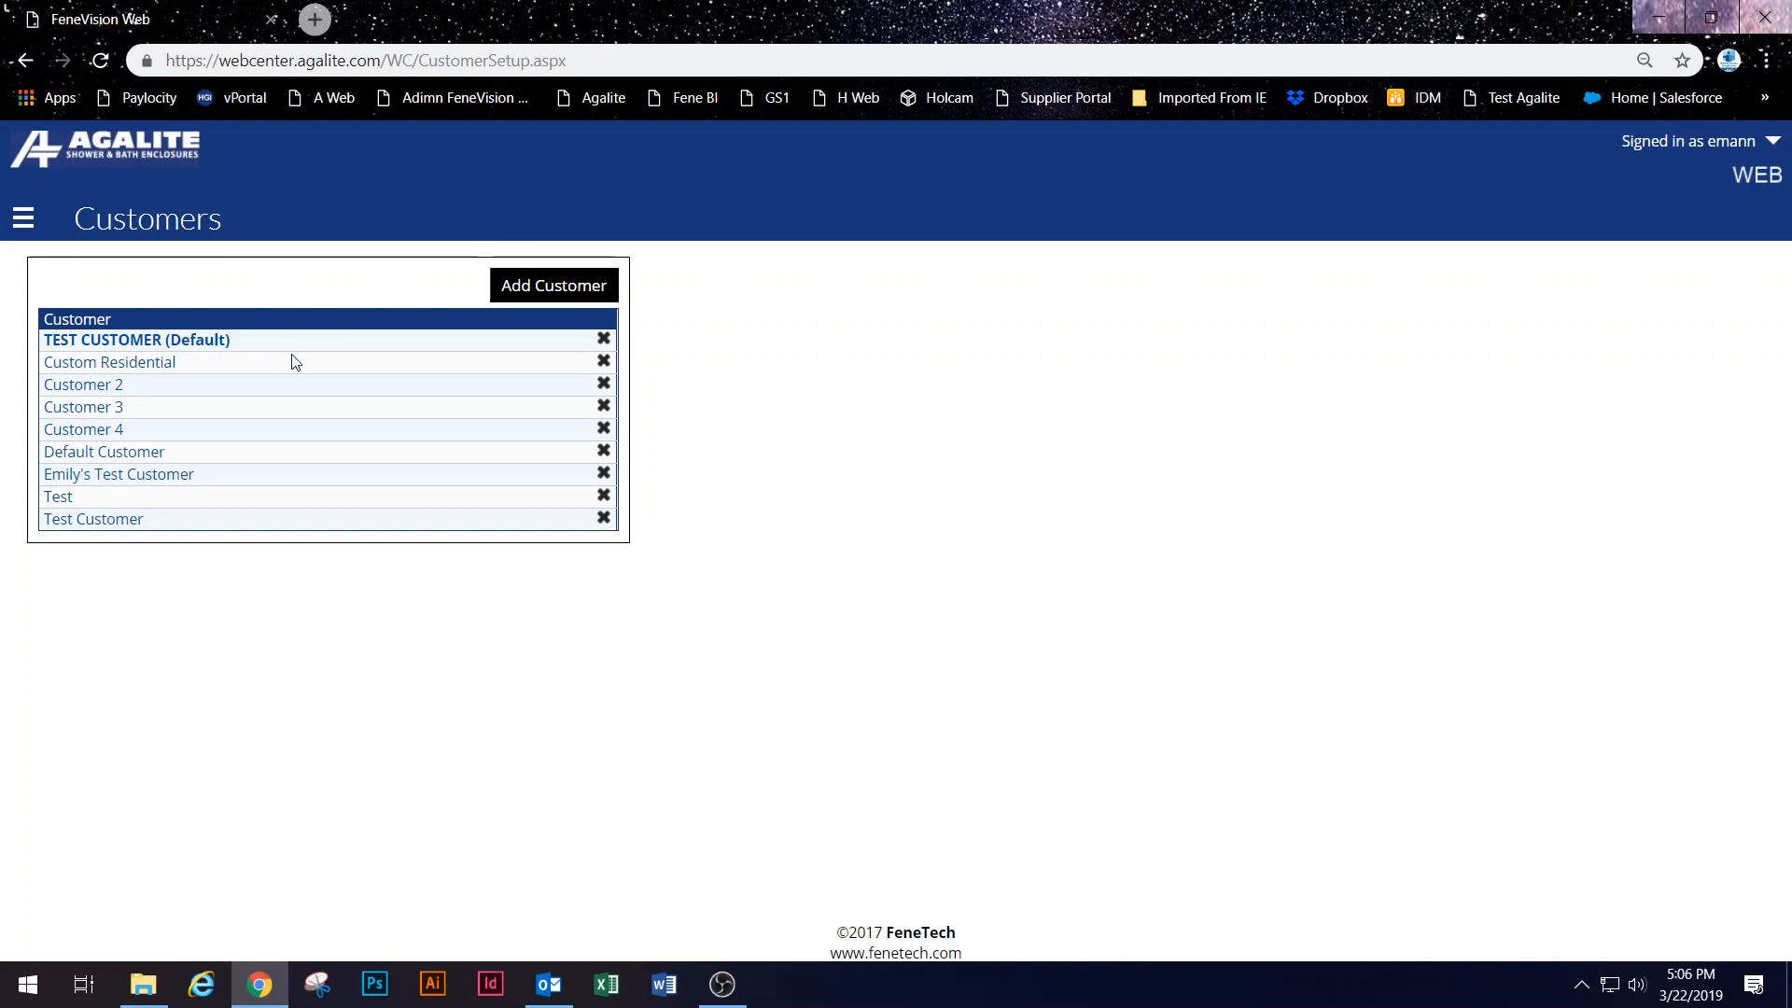
{"action": "left_click", "coordinate": [234, 340]}
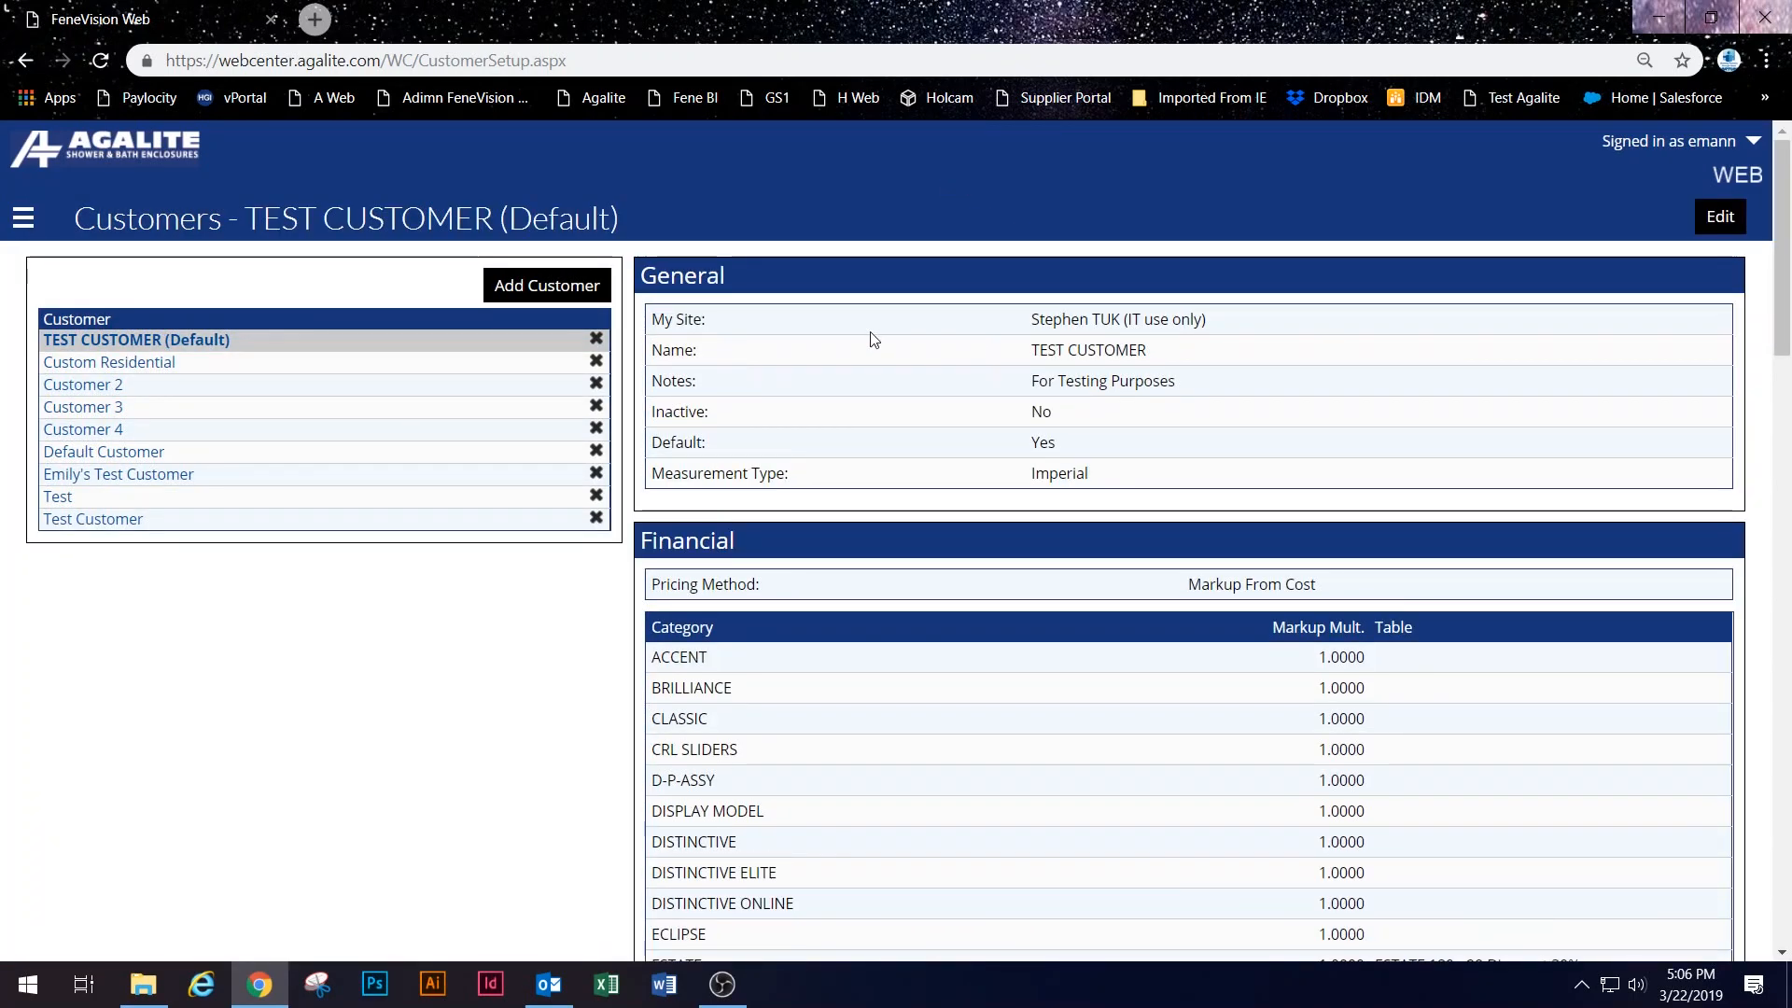
Step: Scroll through TEST CUSTOMER's general, financial, billing and shipping details
{"action": "scroll", "coordinate": [933, 653], "scroll_direction": "down", "scroll_amount": 9}
{"action": "scroll", "coordinate": [887, 621], "scroll_direction": "up", "scroll_amount": 4}
{"action": "scroll", "coordinate": [875, 619], "scroll_direction": "down", "scroll_amount": 6}
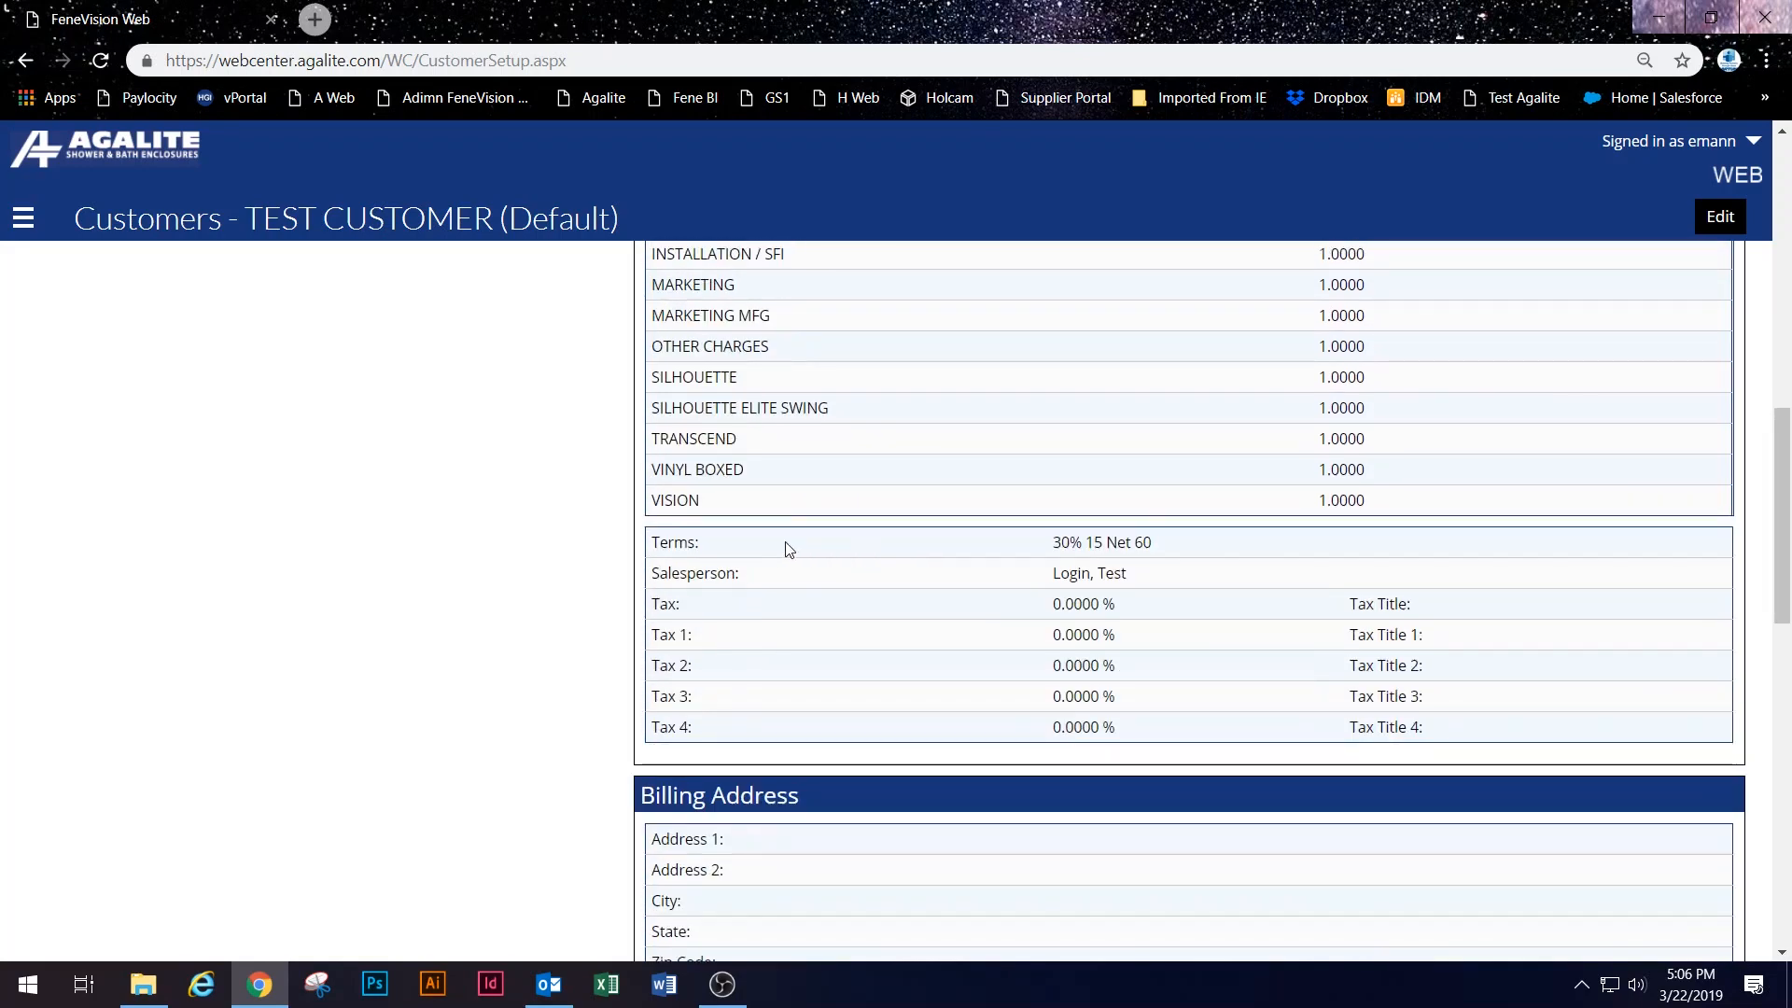
{"action": "scroll", "coordinate": [942, 597], "scroll_direction": "down", "scroll_amount": 9}
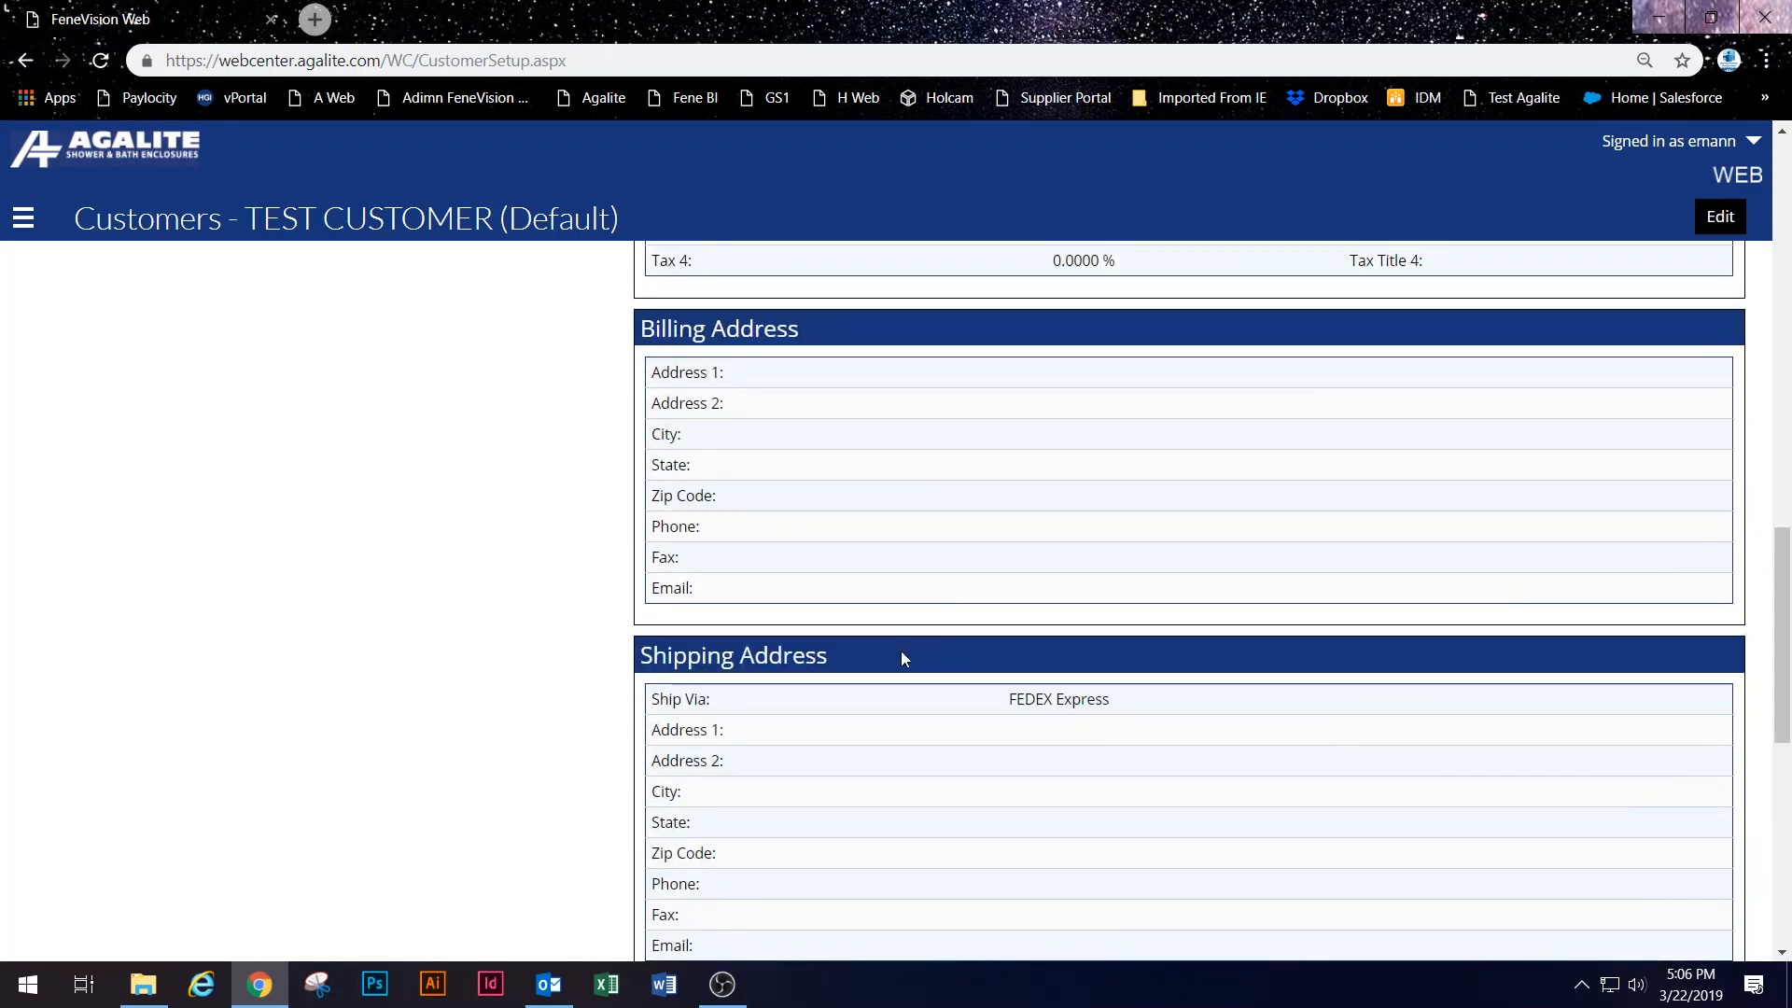
{"action": "scroll", "coordinate": [898, 653], "scroll_direction": "up", "scroll_amount": 7}
{"action": "scroll", "coordinate": [898, 654], "scroll_direction": "up", "scroll_amount": 13}
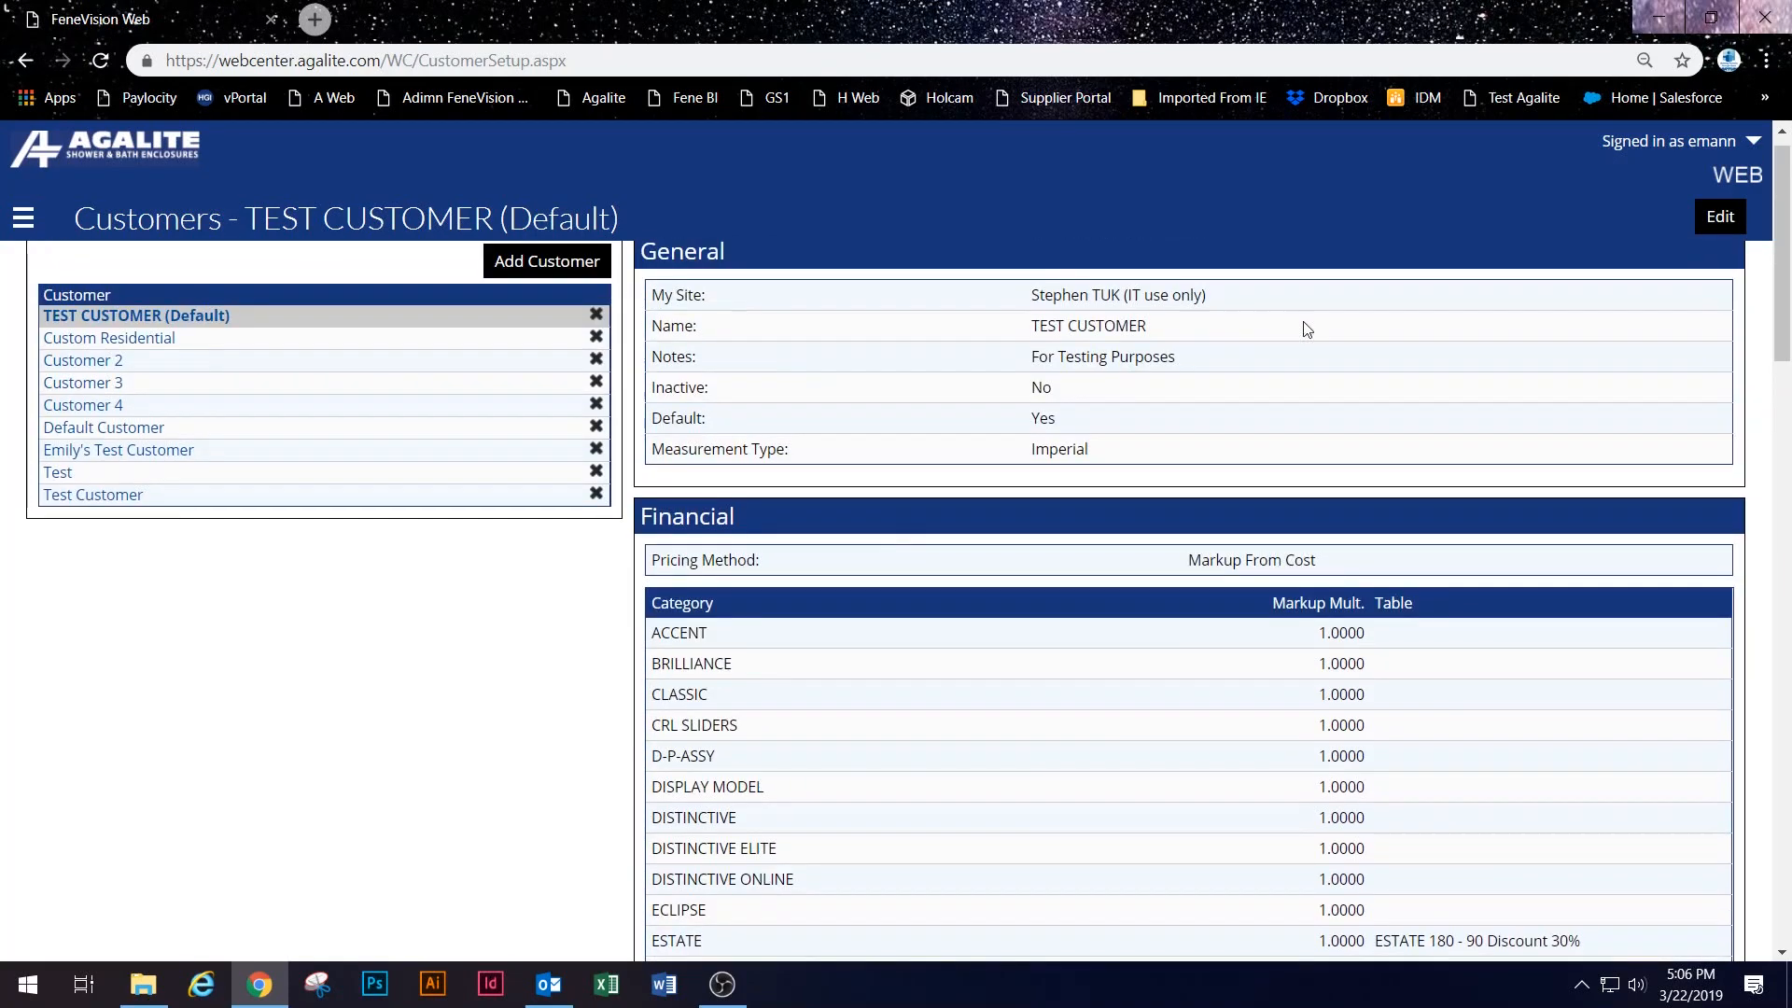
Step: Put TEST CUSTOMER in edit mode and check the ESTATE discount table, leaving it unchanged
{"action": "left_click", "coordinate": [1720, 220]}
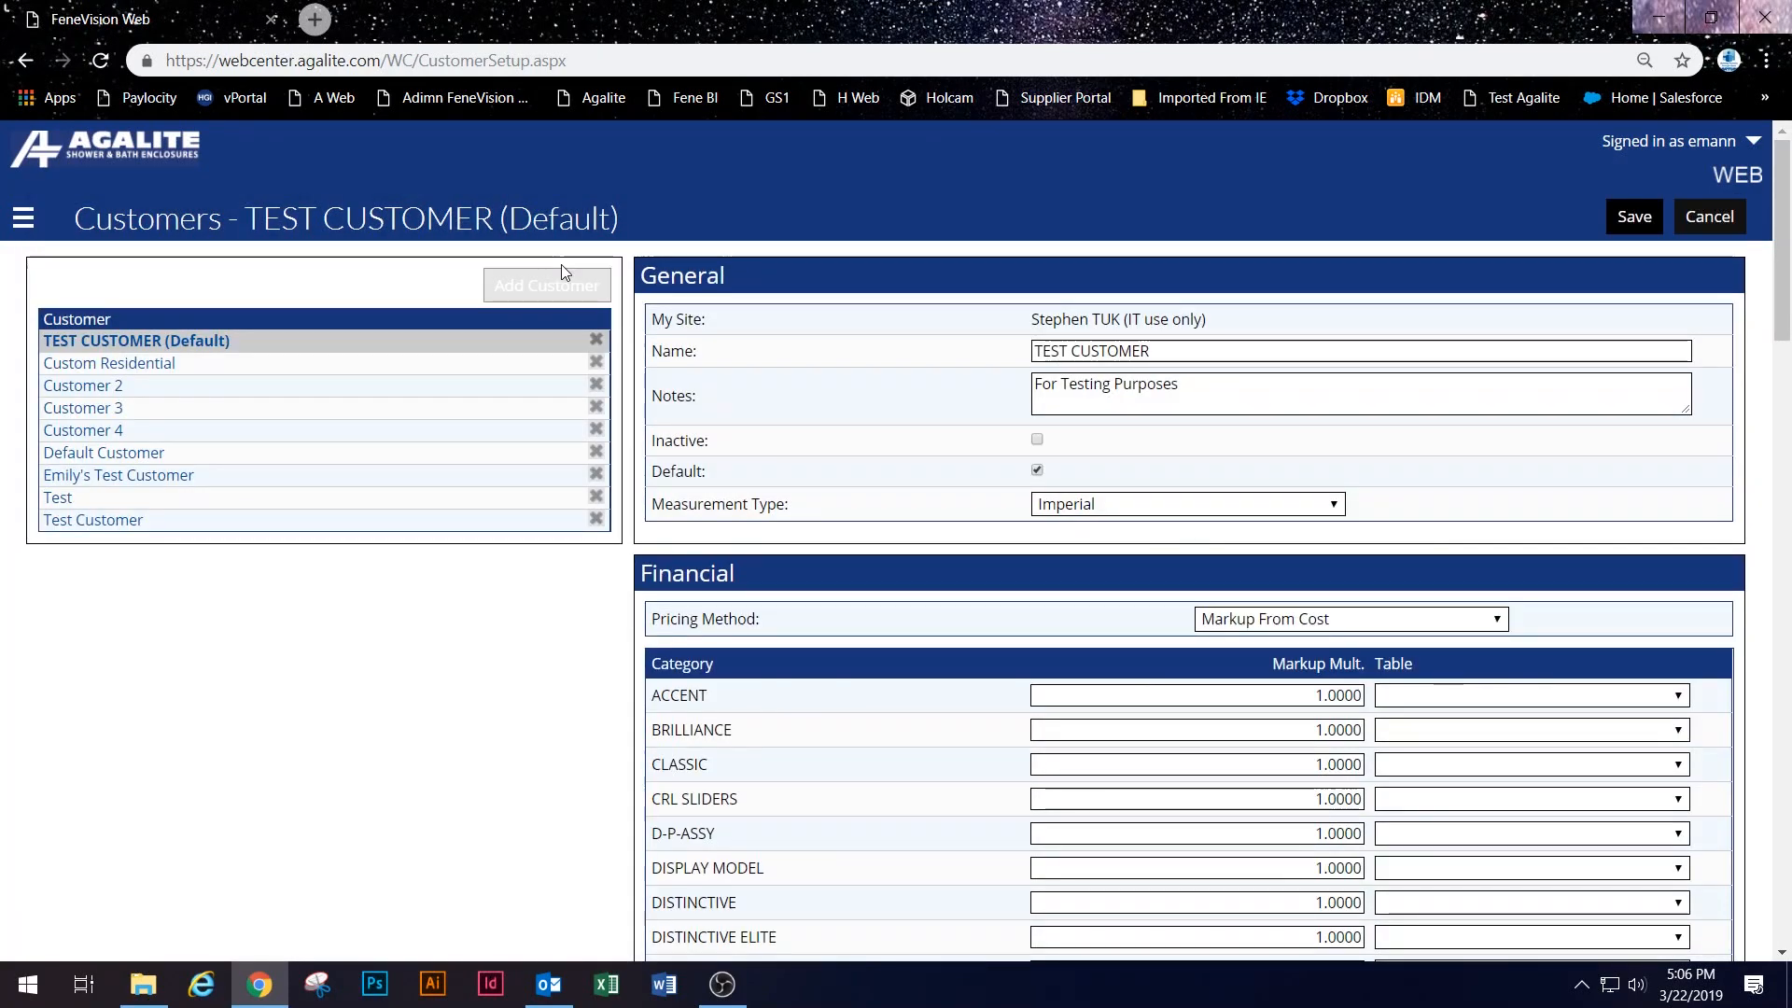
{"action": "scroll", "coordinate": [1306, 399], "scroll_direction": "down", "scroll_amount": 1}
{"action": "scroll", "coordinate": [1306, 399], "scroll_direction": "down", "scroll_amount": 1}
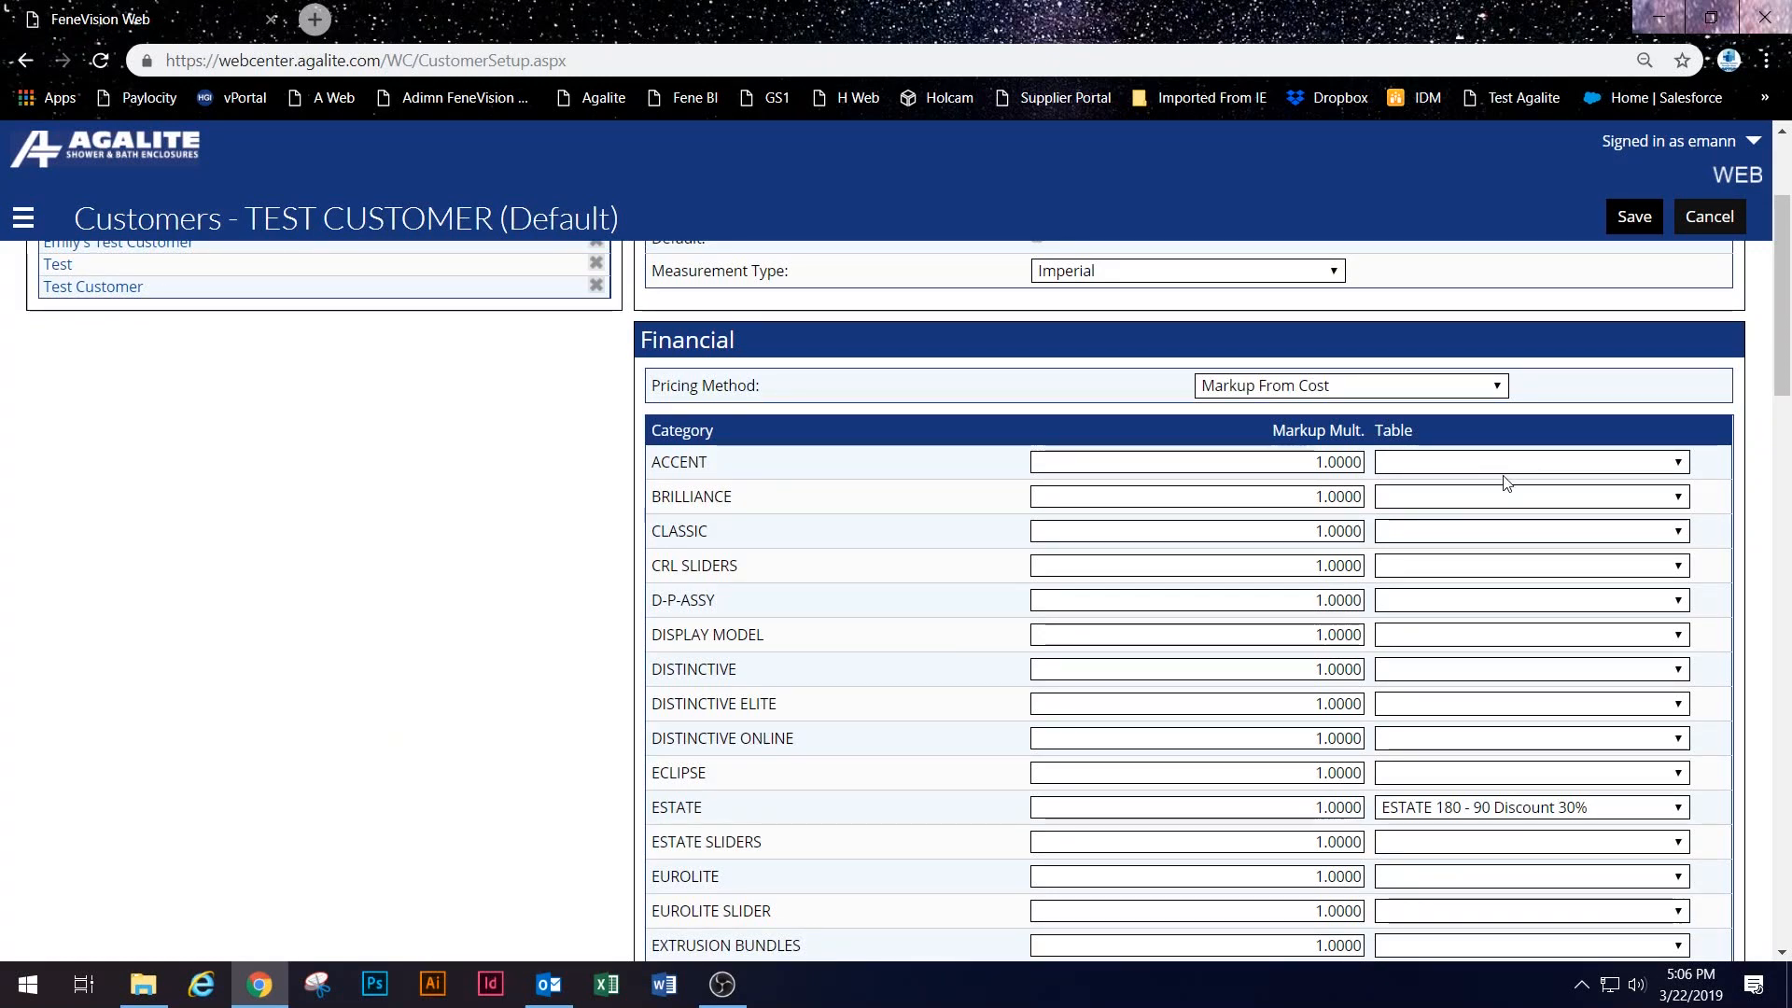
{"action": "scroll", "coordinate": [1493, 653], "scroll_direction": "down", "scroll_amount": 2}
{"action": "left_click", "coordinate": [1411, 576]}
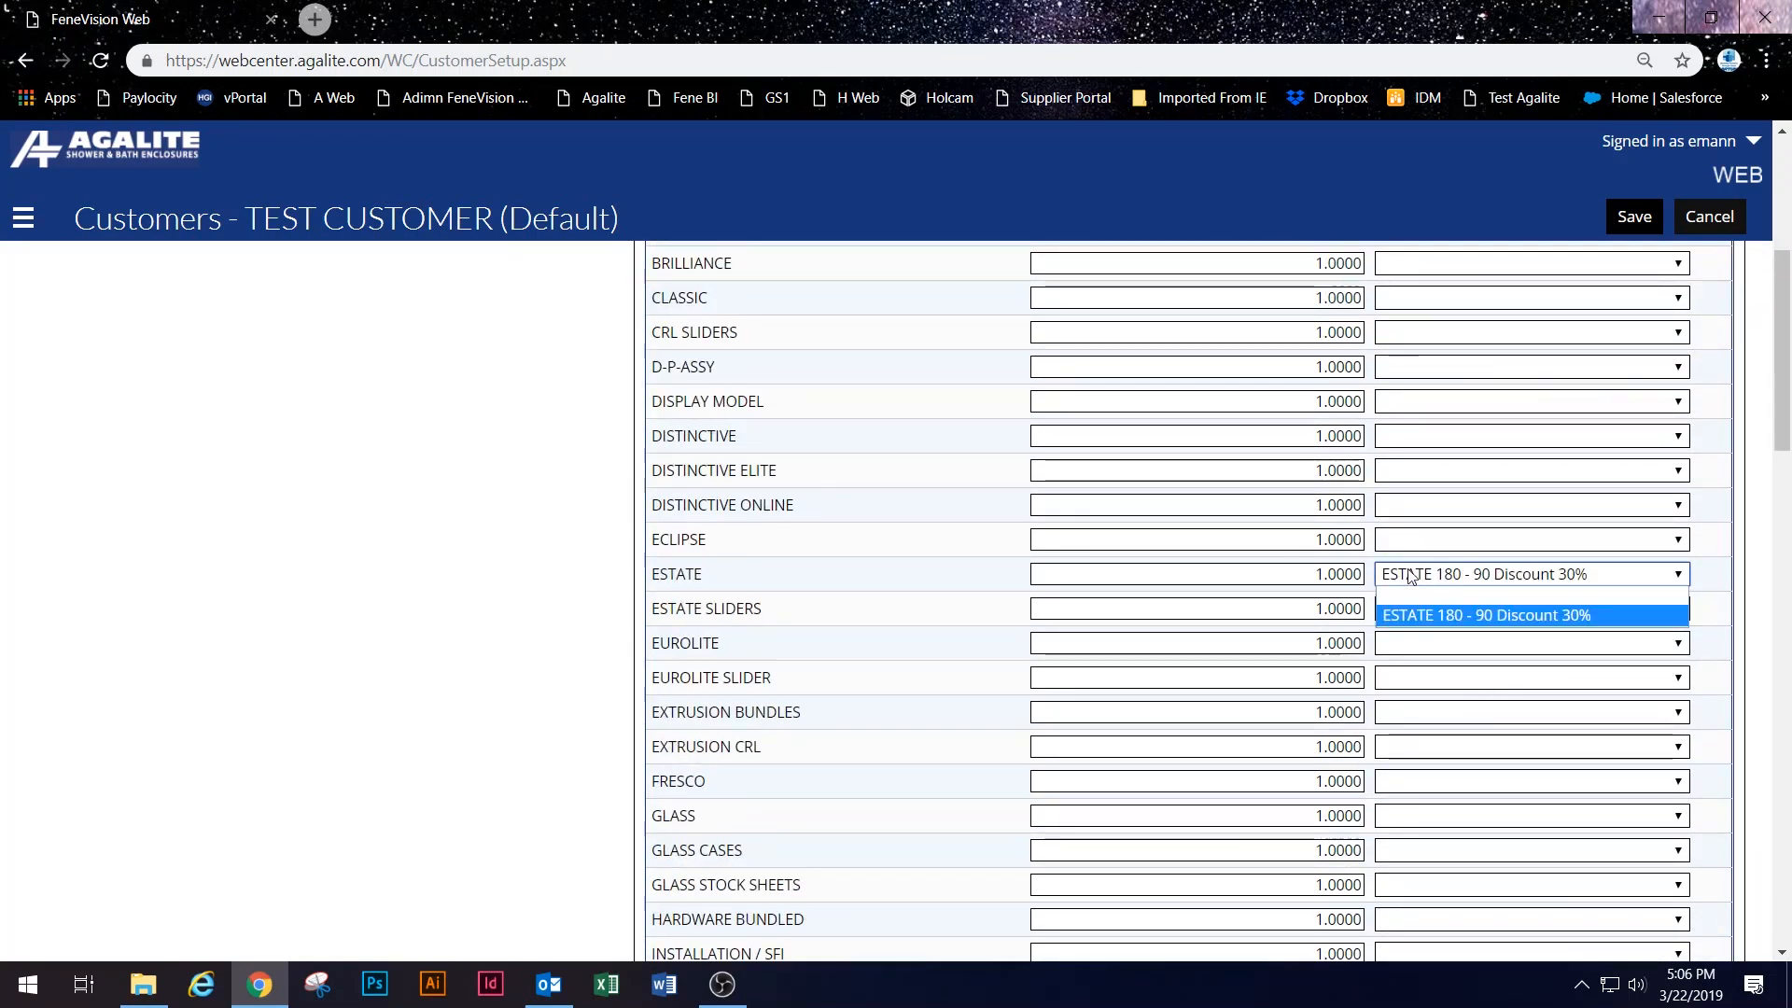
{"action": "left_click", "coordinate": [1033, 521]}
Step: Check the payment terms and Ship Via lists, keeping 30% 15 Net 60 and FEDEX Express
{"action": "scroll", "coordinate": [865, 468], "scroll_direction": "down", "scroll_amount": 3}
{"action": "scroll", "coordinate": [866, 467], "scroll_direction": "down", "scroll_amount": 6}
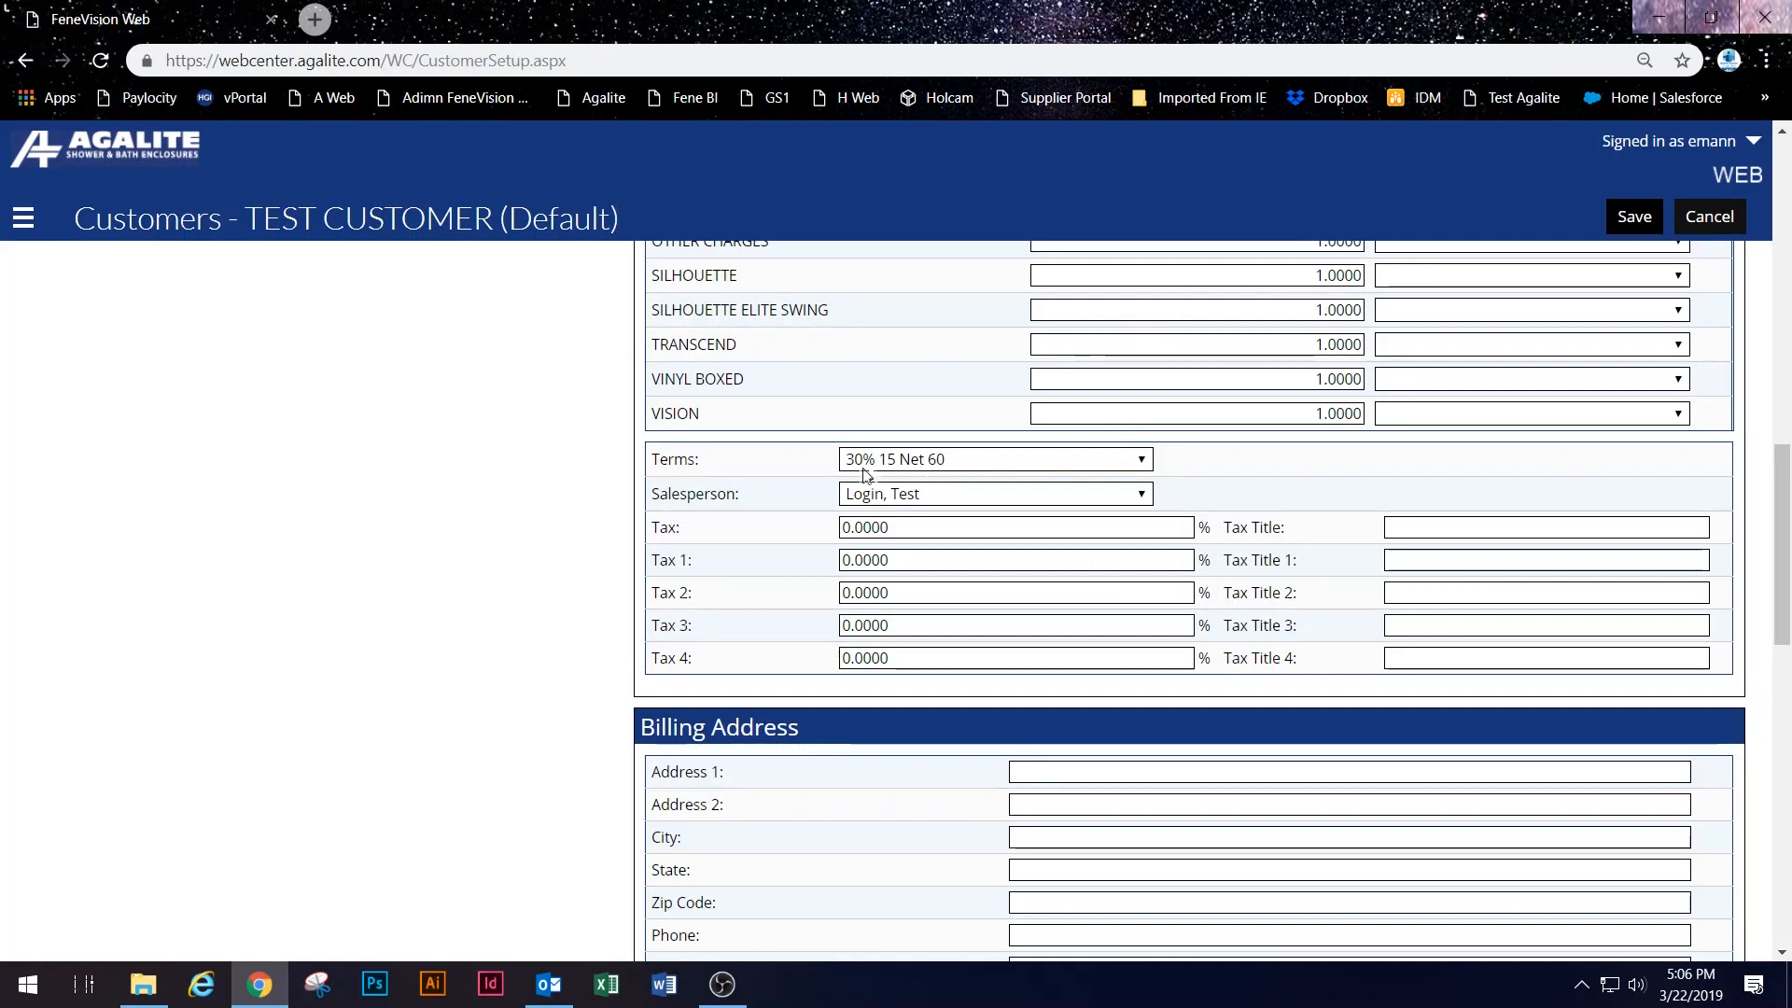
{"action": "left_click", "coordinate": [944, 462]}
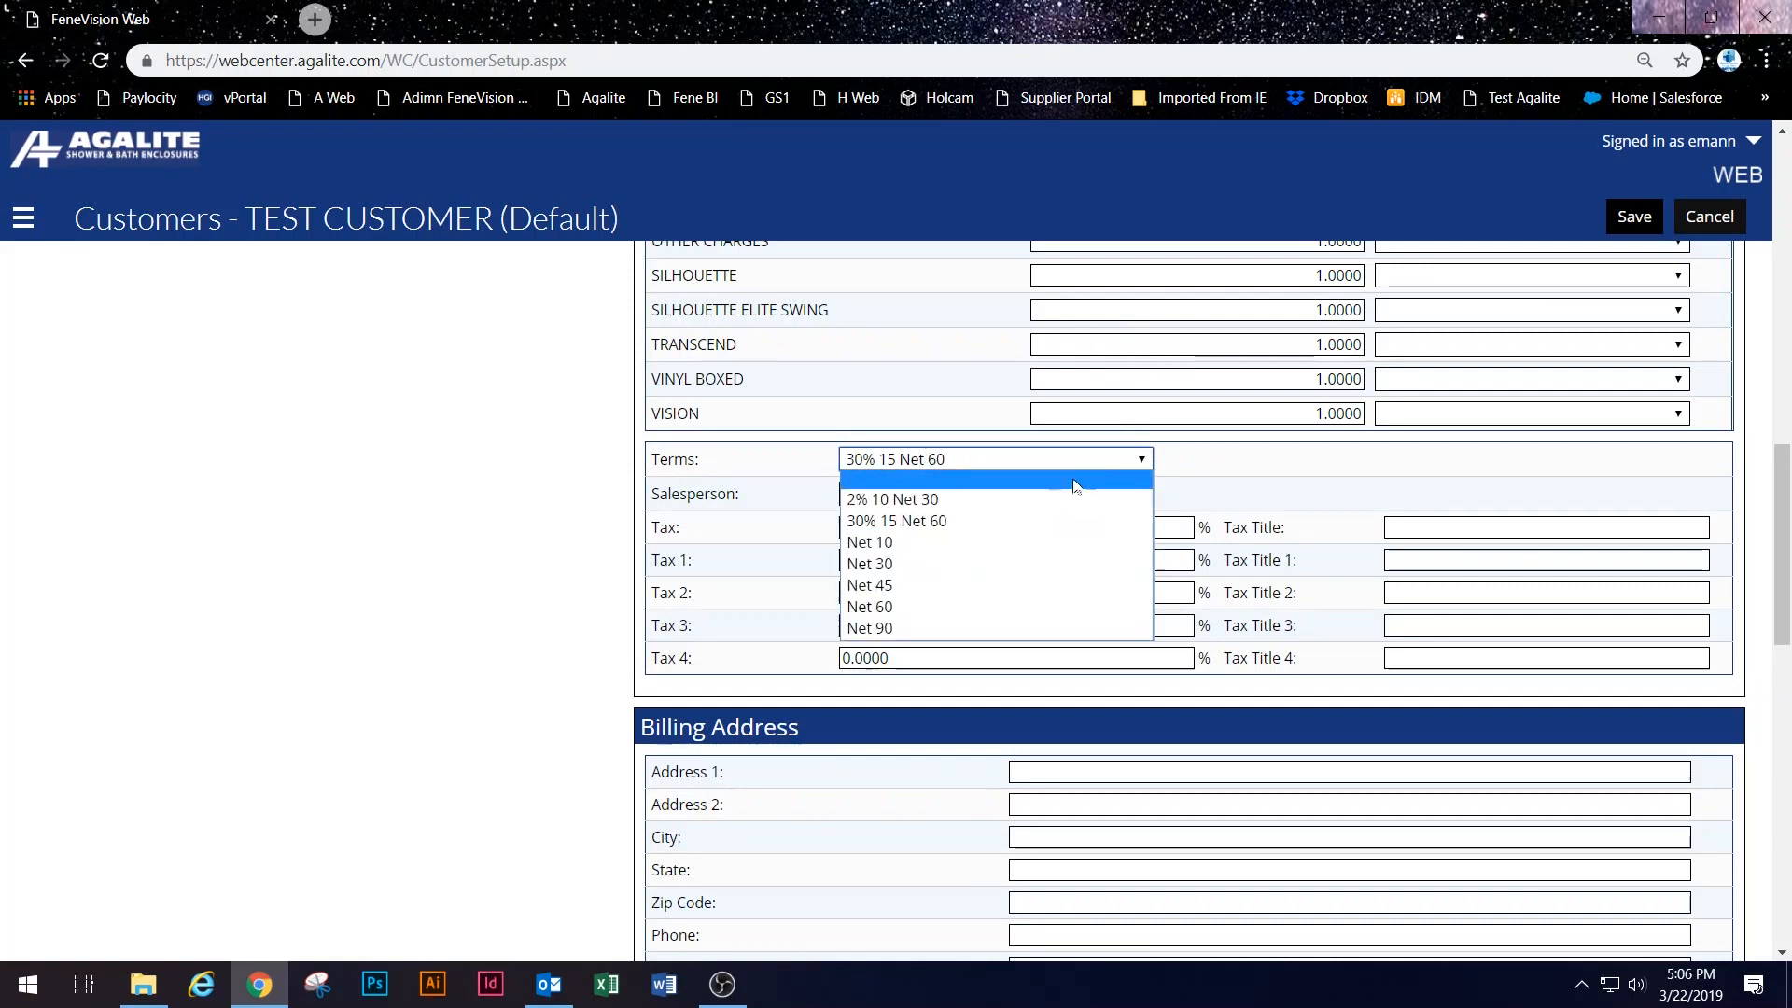
{"action": "left_click", "coordinate": [1207, 493]}
{"action": "scroll", "coordinate": [980, 504], "scroll_direction": "down", "scroll_amount": 8}
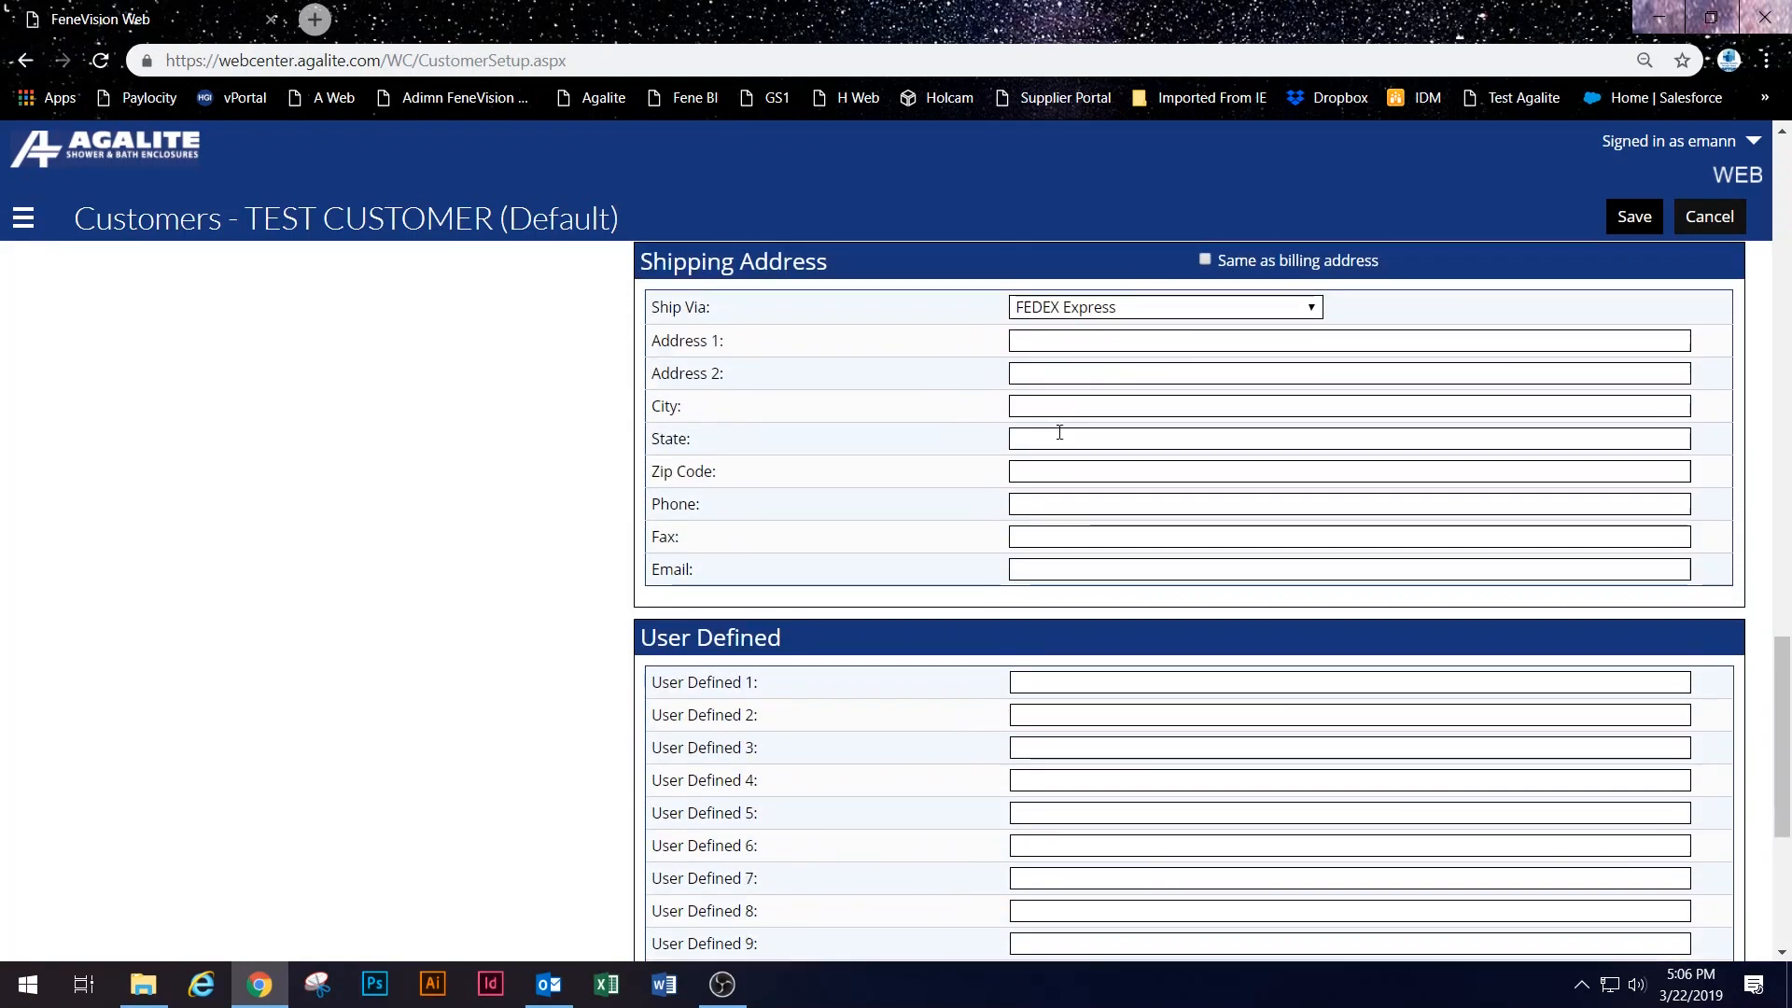
{"action": "left_click", "coordinate": [1112, 300]}
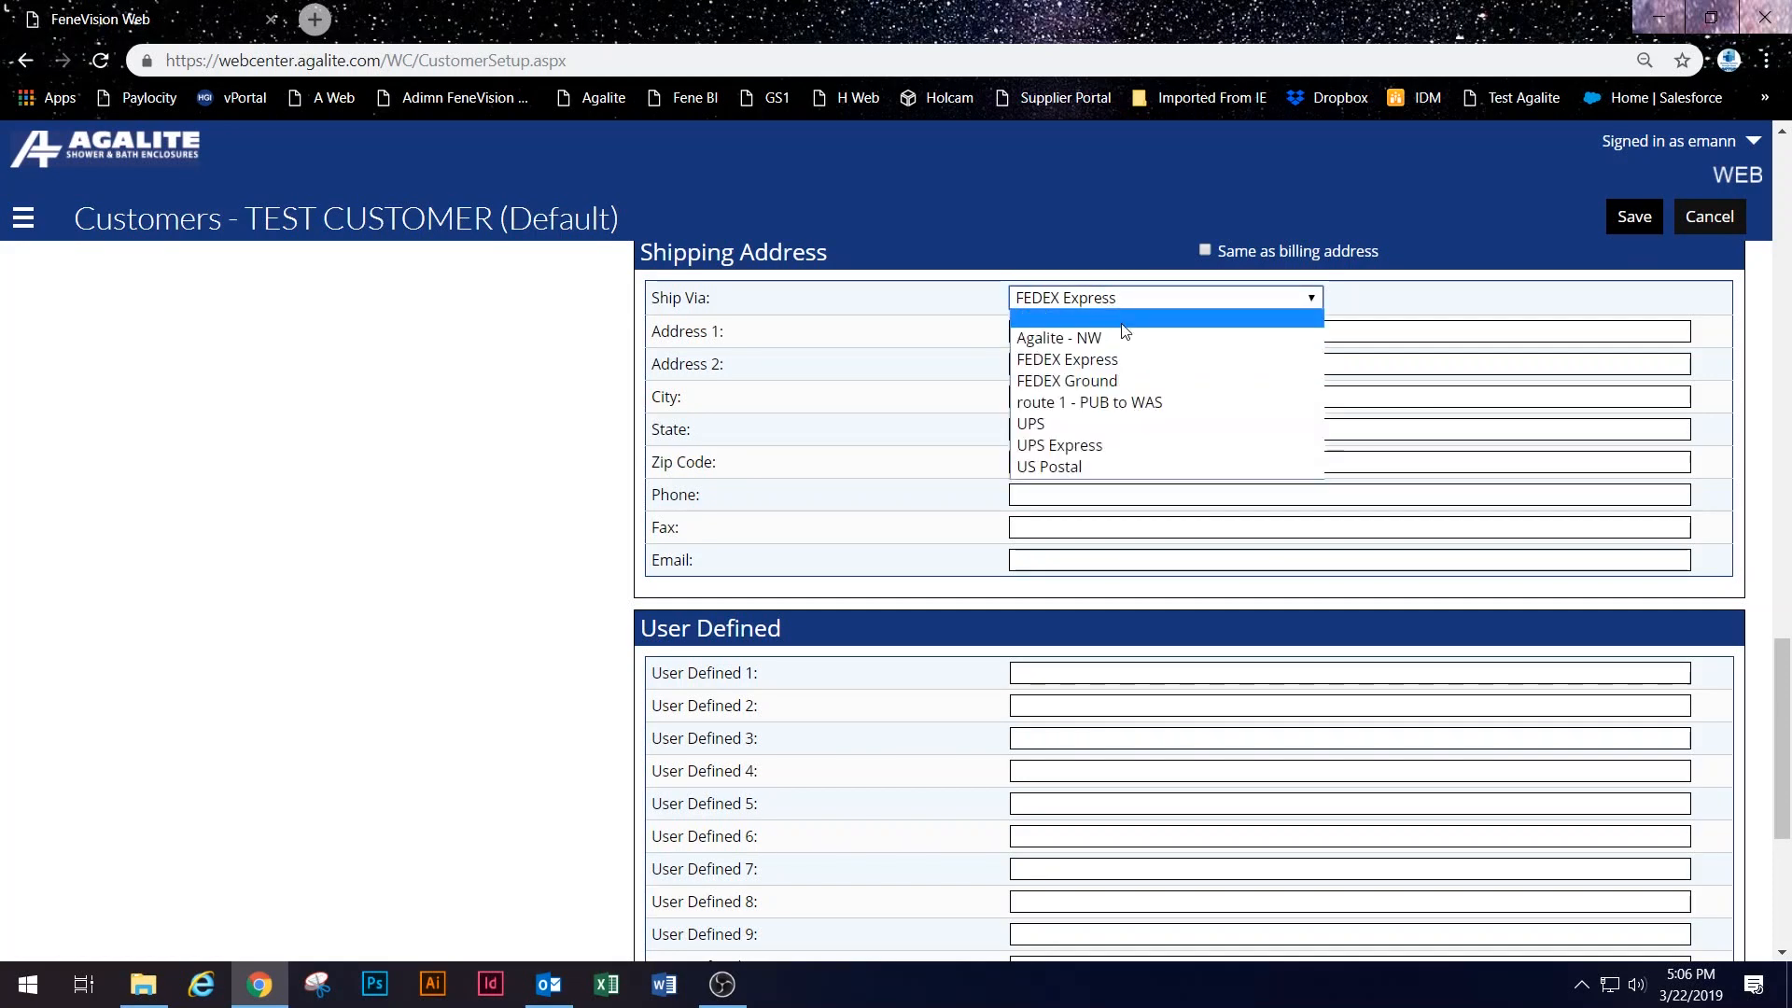
{"action": "left_click", "coordinate": [912, 376]}
Step: Scroll back up to the top of the customer record
{"action": "scroll", "coordinate": [924, 382], "scroll_direction": "up", "scroll_amount": 6}
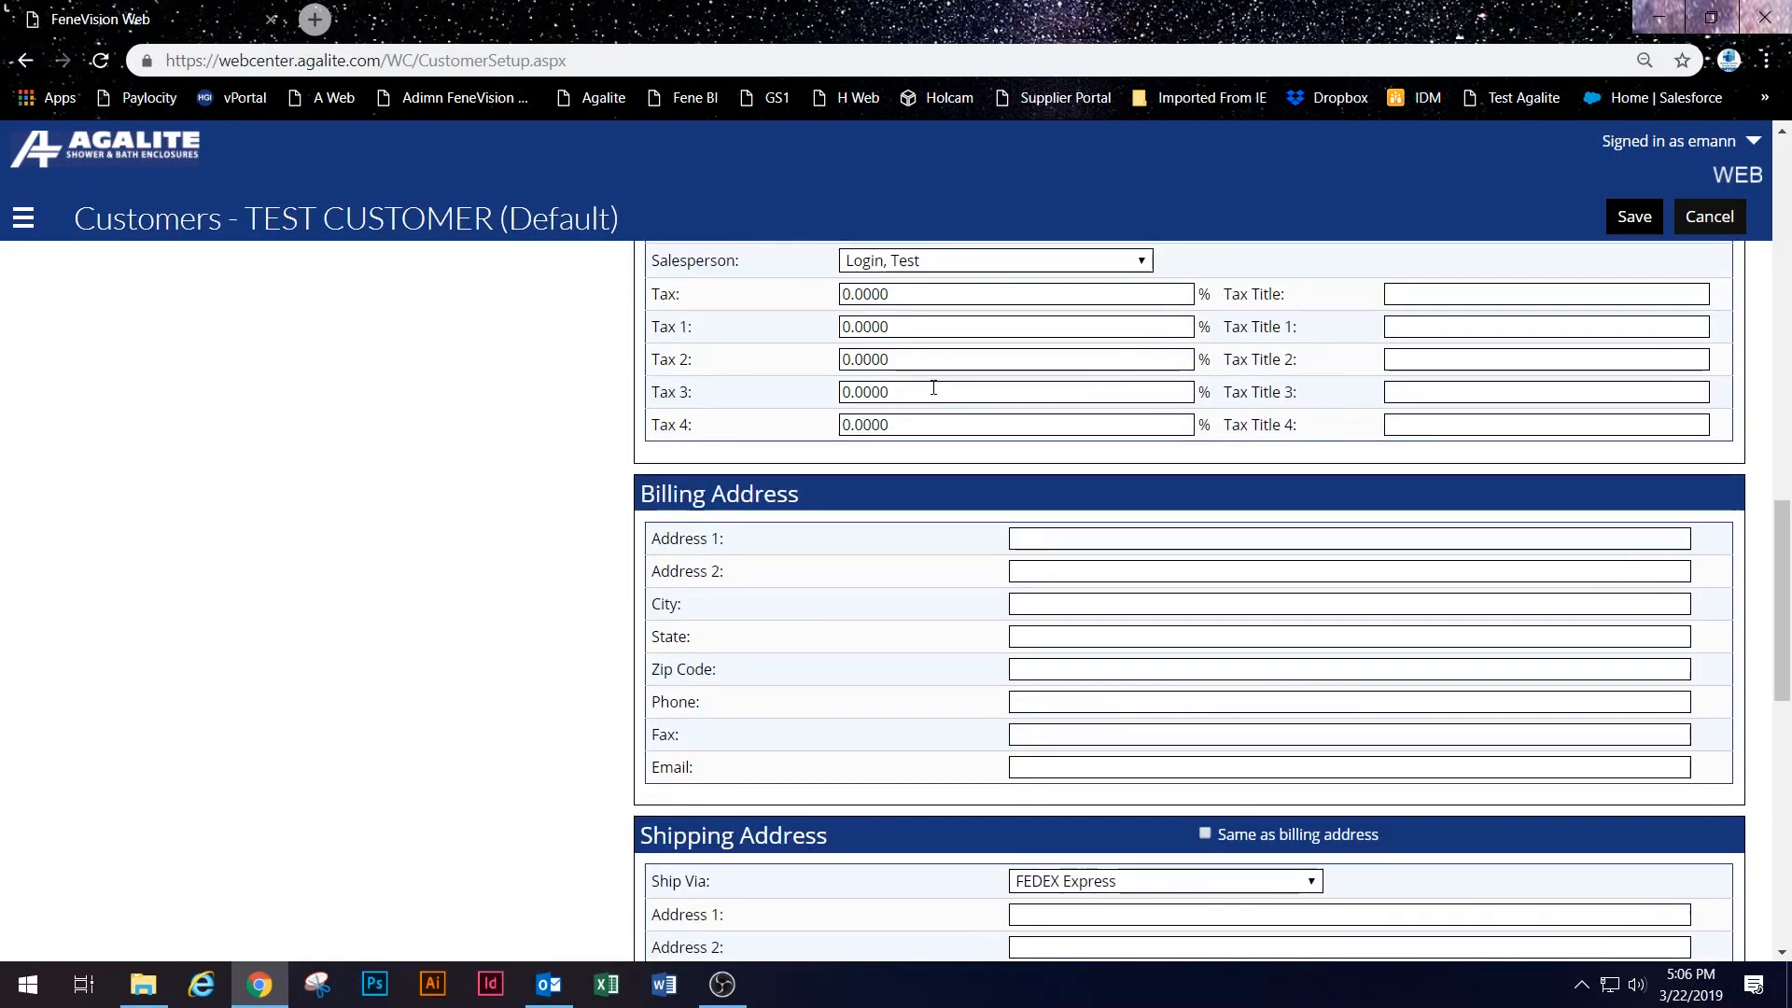
{"action": "scroll", "coordinate": [1081, 529], "scroll_direction": "down", "scroll_amount": 1}
{"action": "scroll", "coordinate": [1092, 615], "scroll_direction": "up", "scroll_amount": 4}
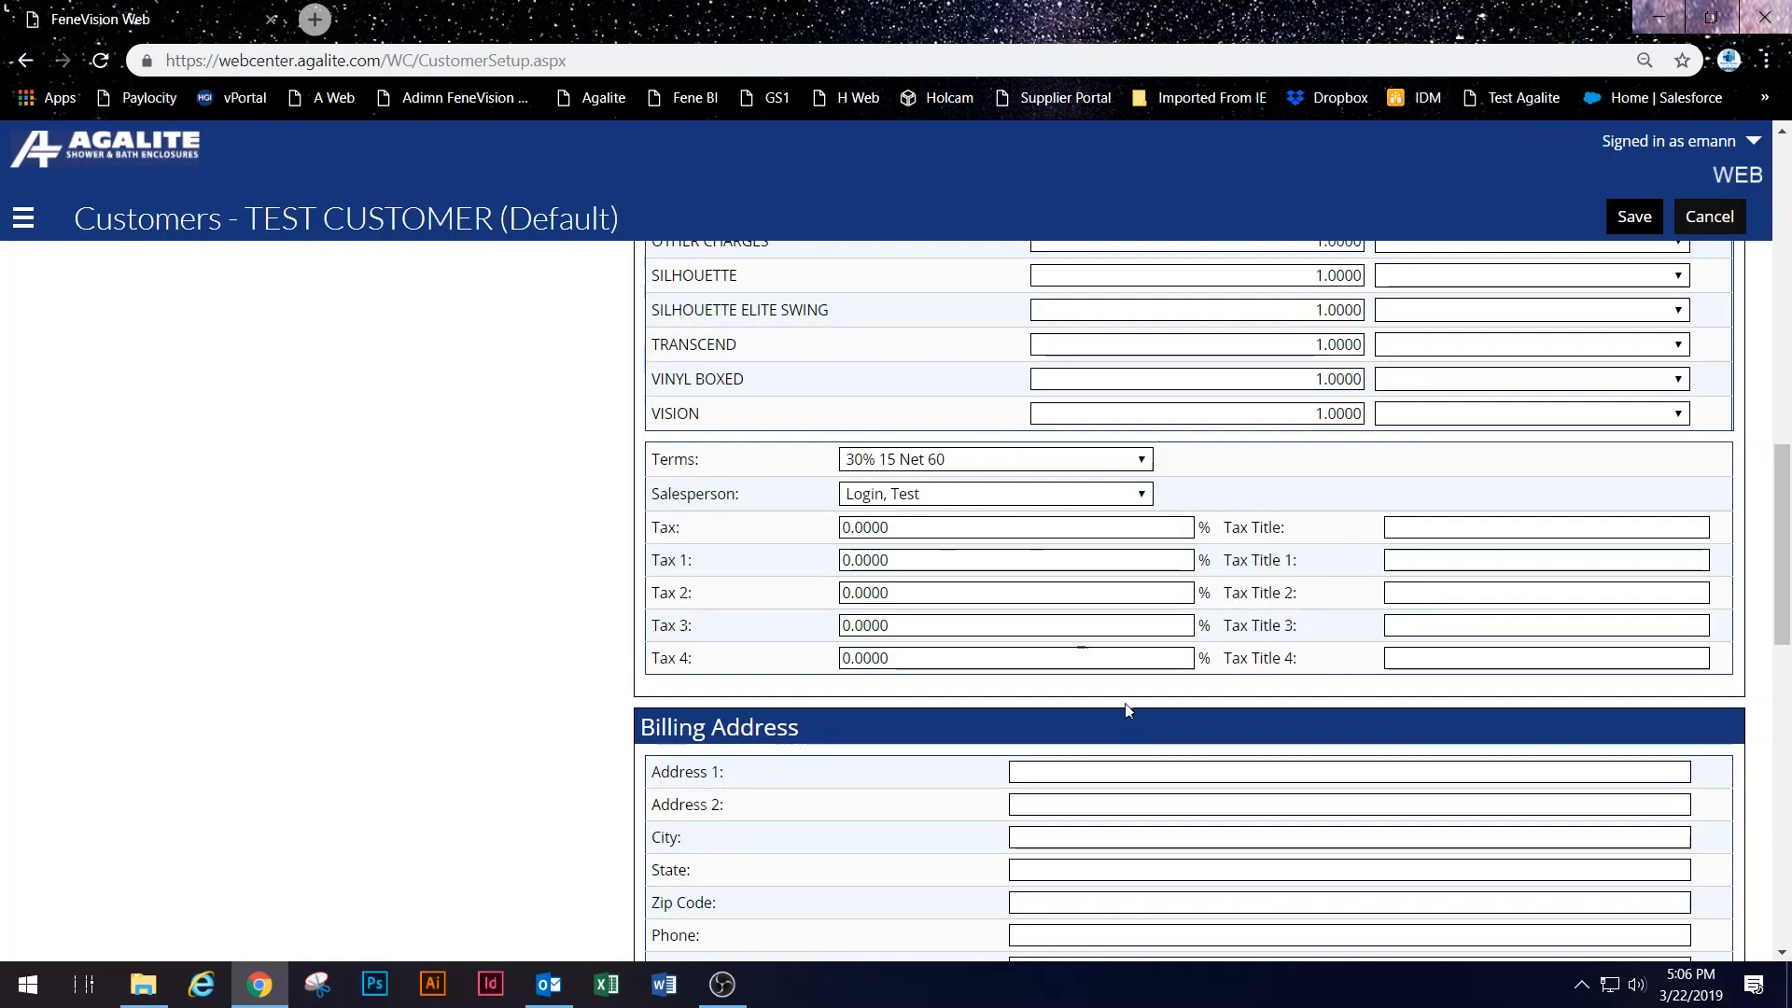
{"action": "scroll", "coordinate": [1315, 688], "scroll_direction": "up", "scroll_amount": 4}
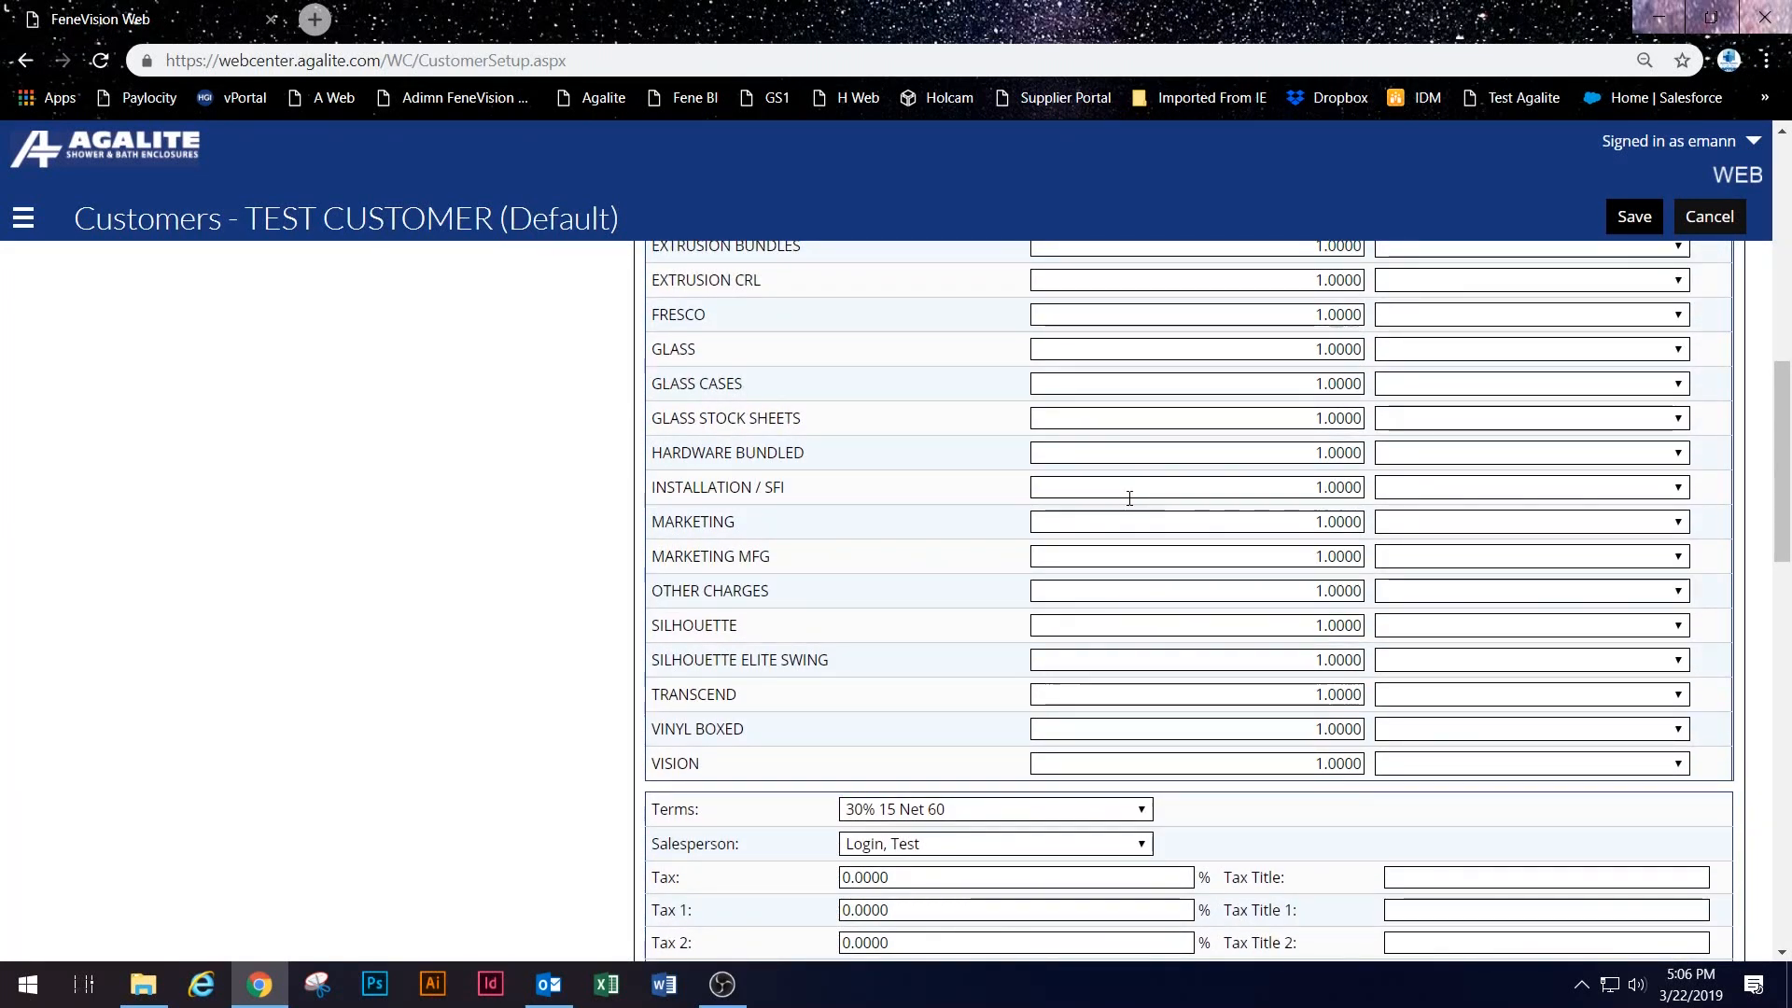
{"action": "scroll", "coordinate": [1228, 680], "scroll_direction": "up", "scroll_amount": 2}
{"action": "scroll", "coordinate": [1234, 680], "scroll_direction": "up", "scroll_amount": 5}
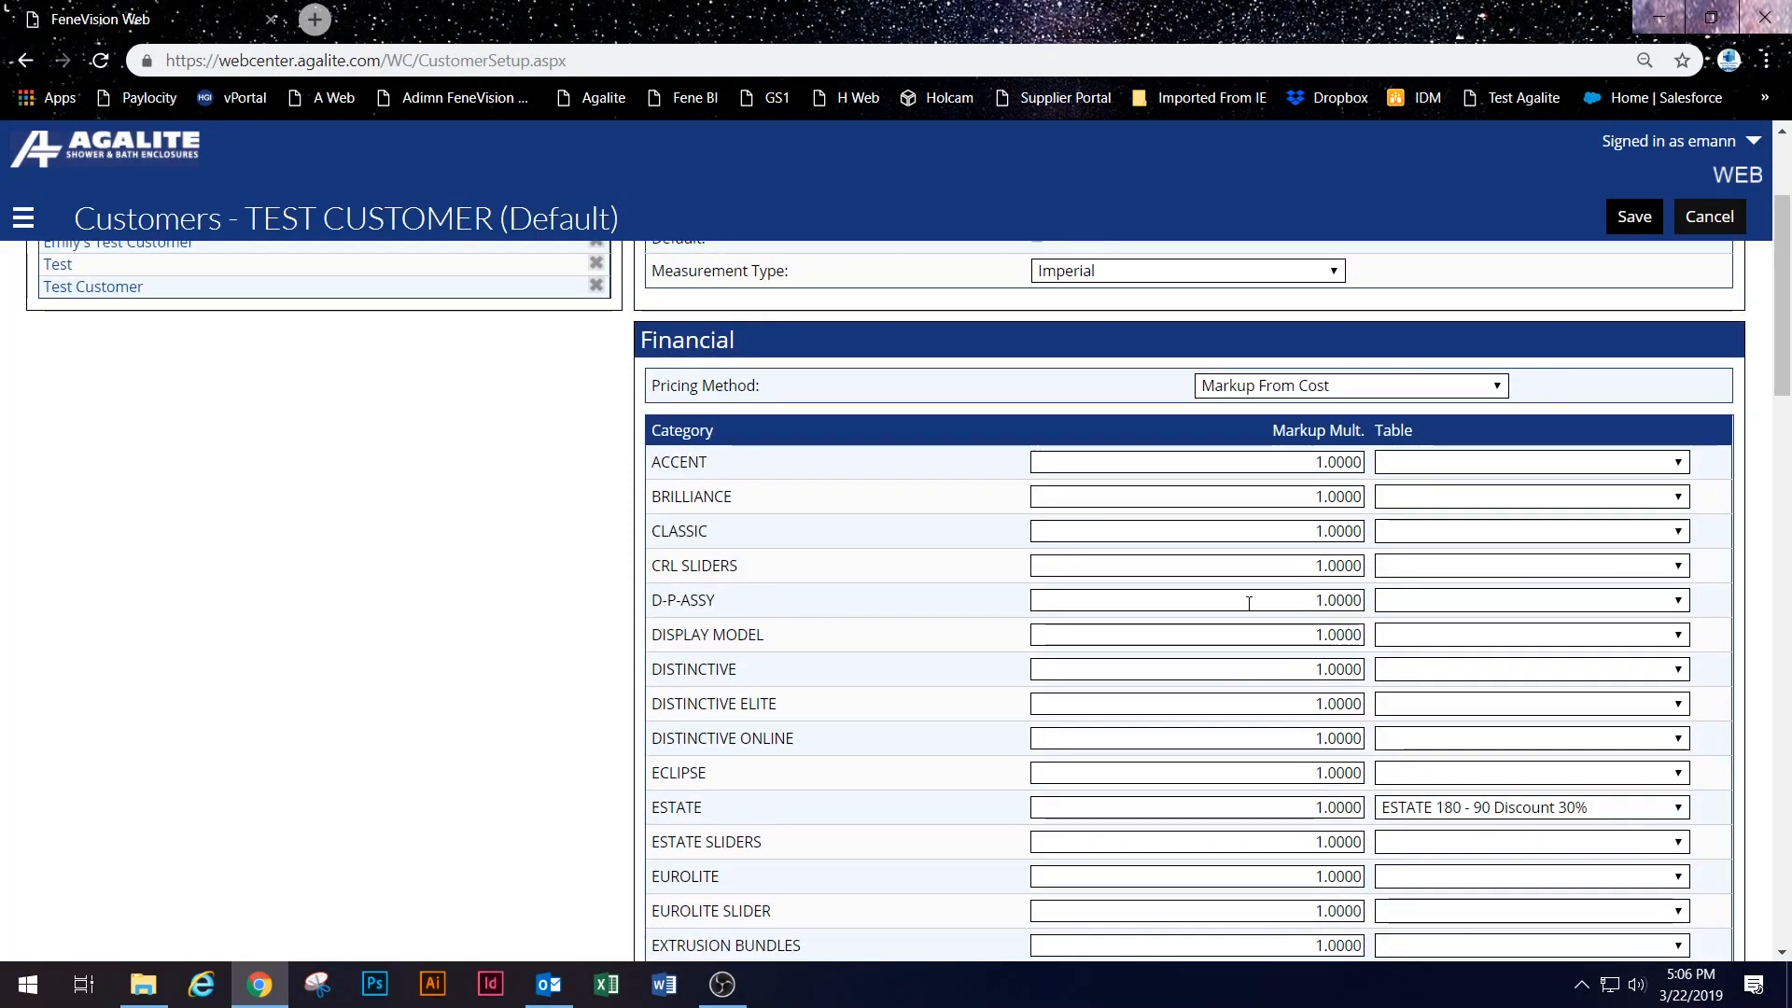
{"action": "scroll", "coordinate": [800, 712], "scroll_direction": "up", "scroll_amount": 3}
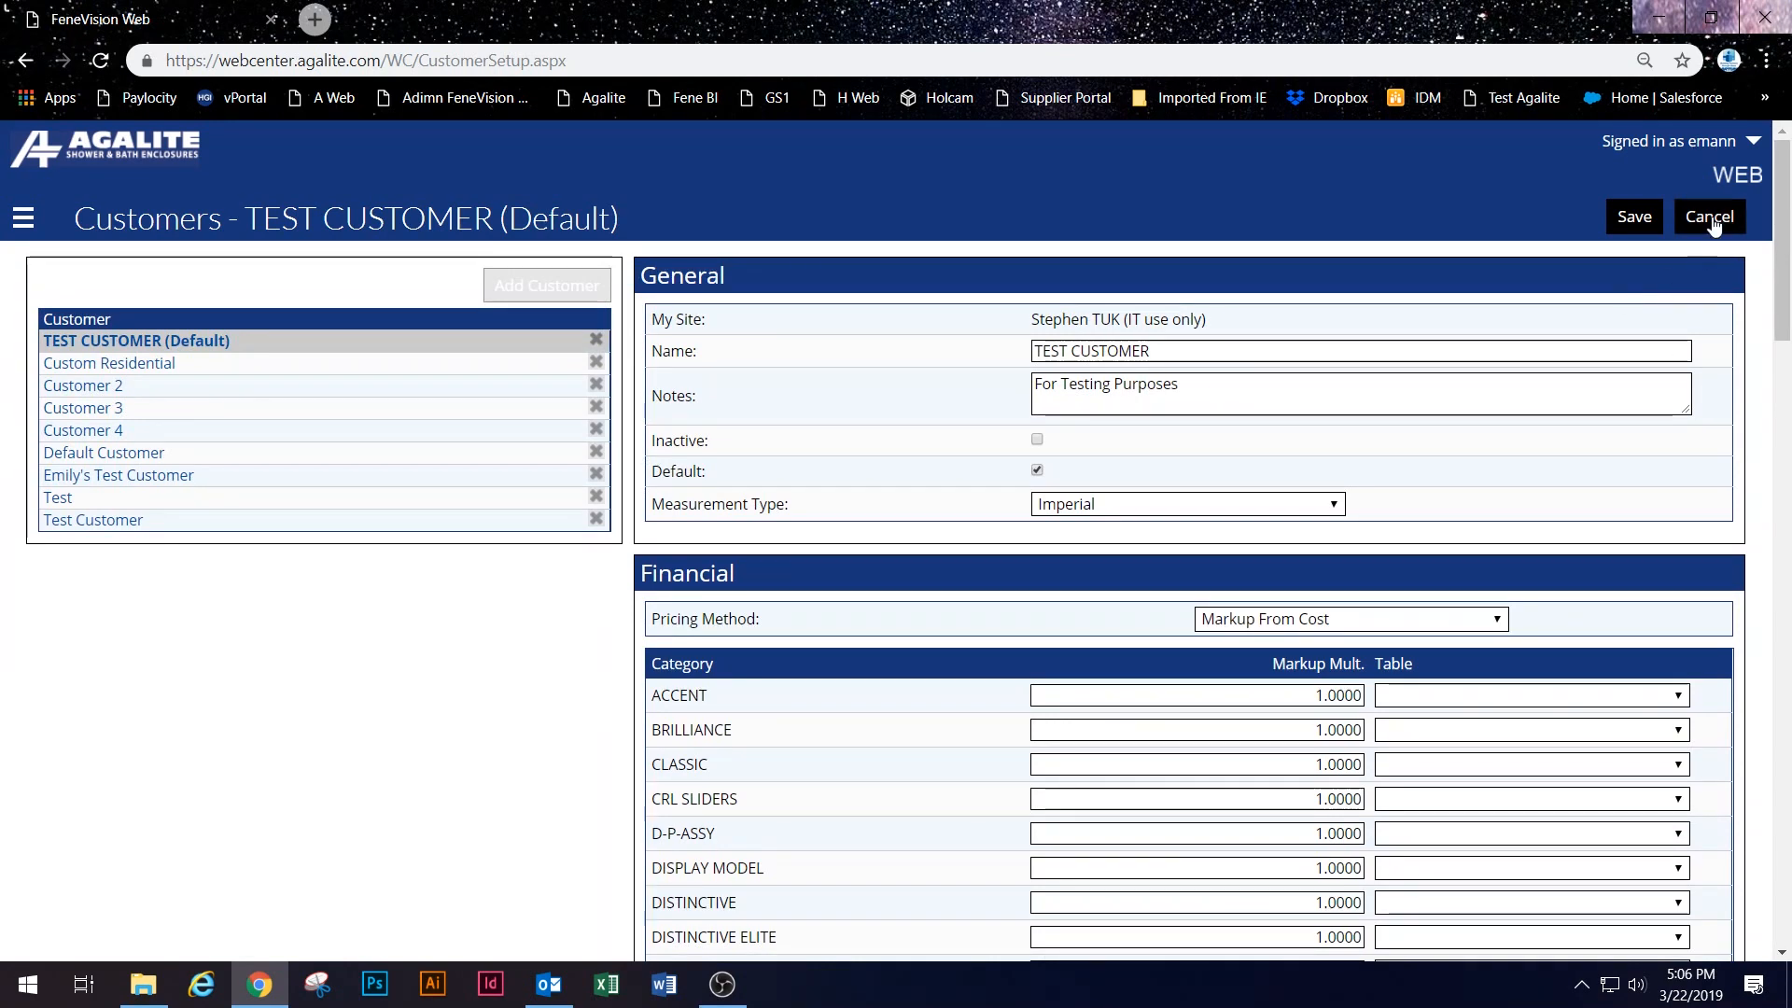
Step: Discard the customer edits and go to Setup > Terms & Ship Via
{"action": "left_click", "coordinate": [1710, 219]}
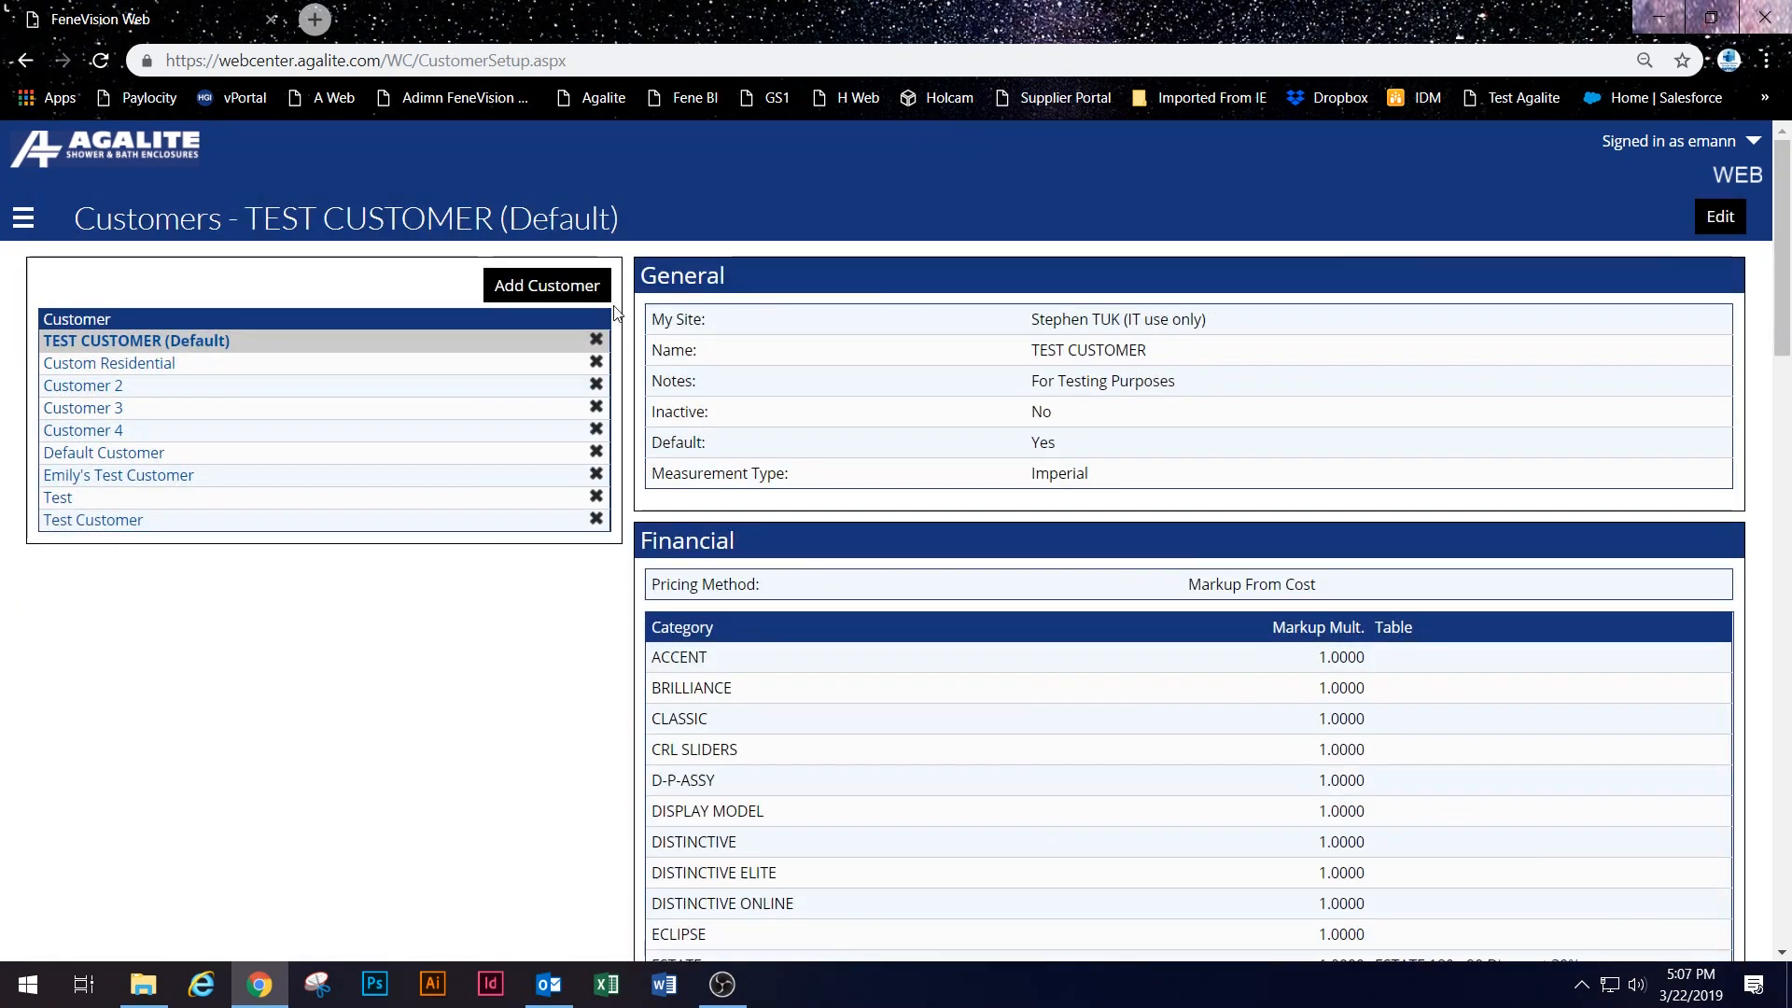
{"action": "left_click", "coordinate": [22, 217]}
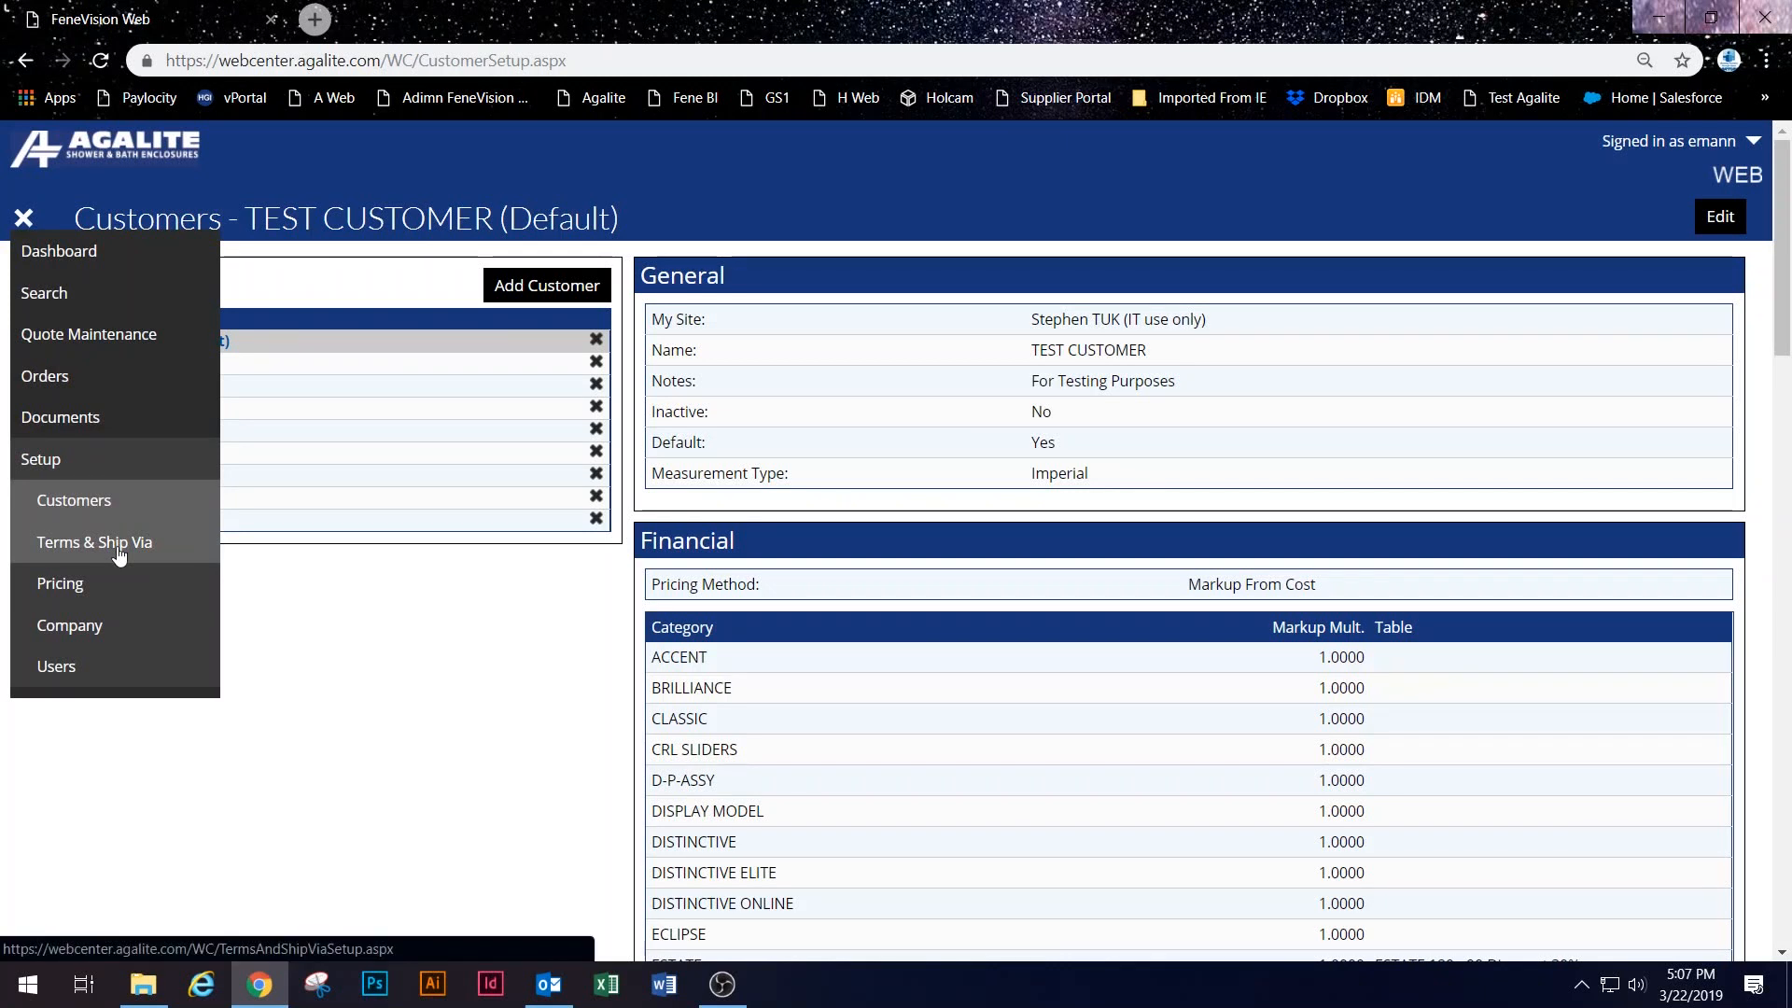
{"action": "left_click", "coordinate": [116, 551]}
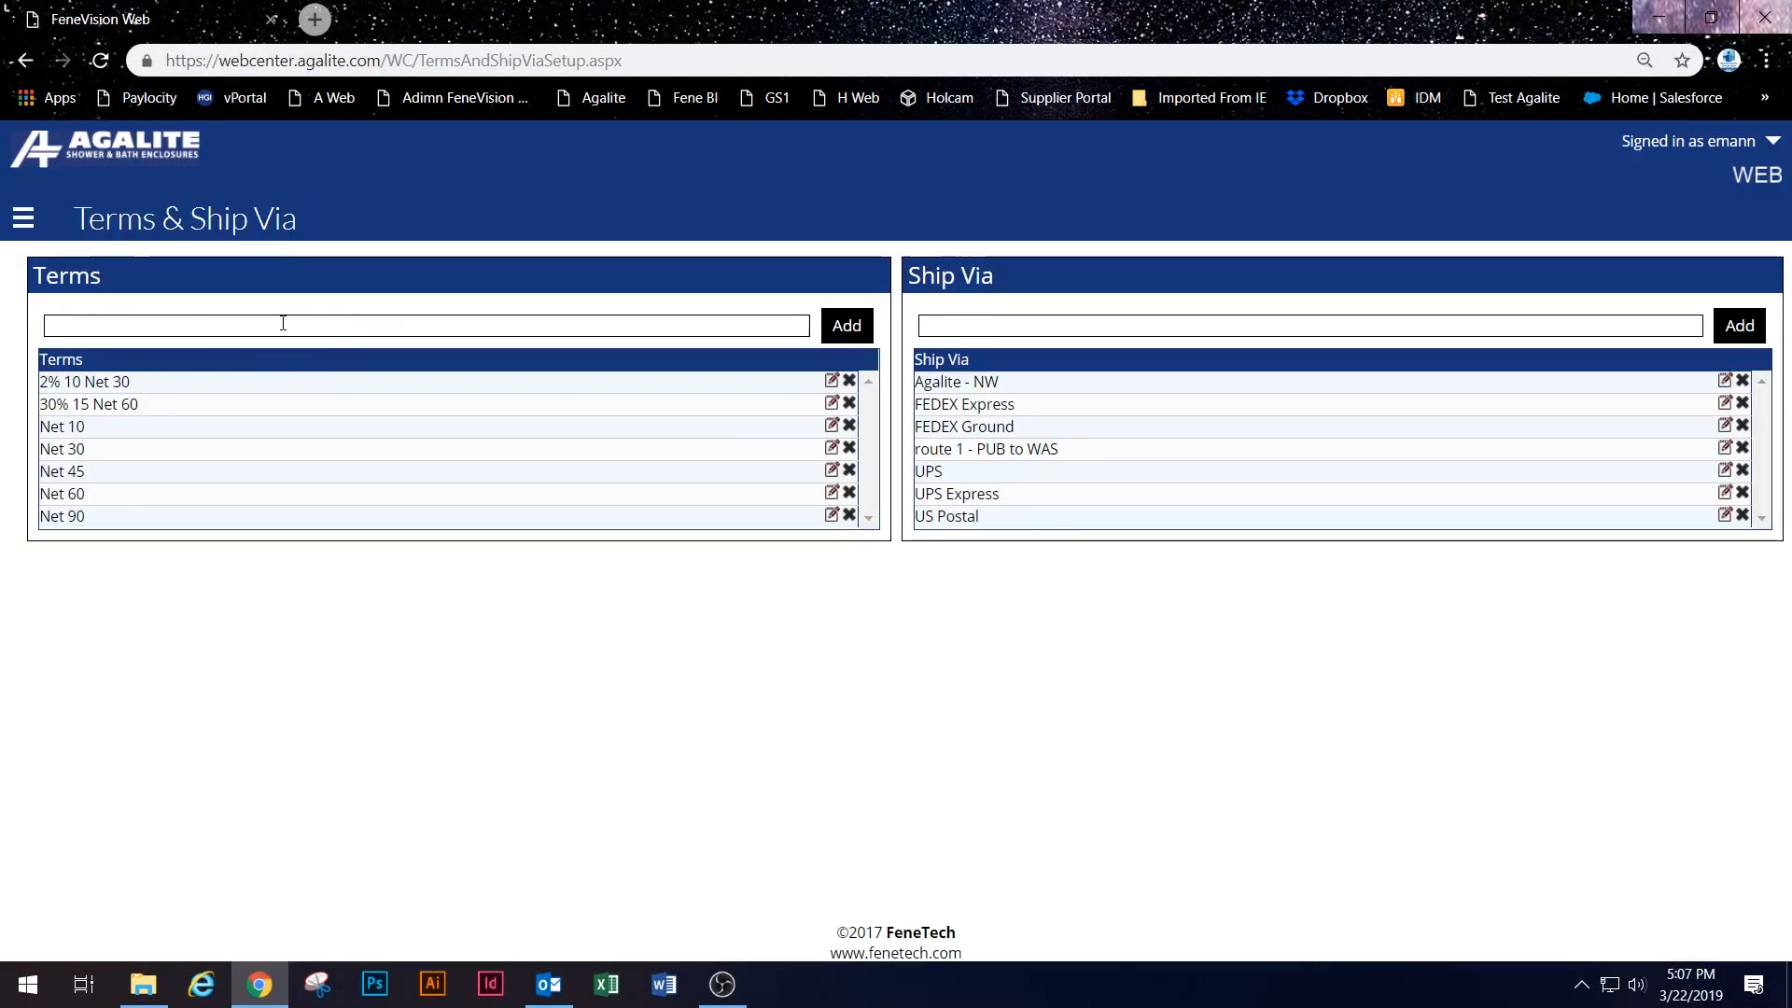
Step: Add '5% 30 Net 60' to the Terms list
{"action": "left_click", "coordinate": [283, 323]}
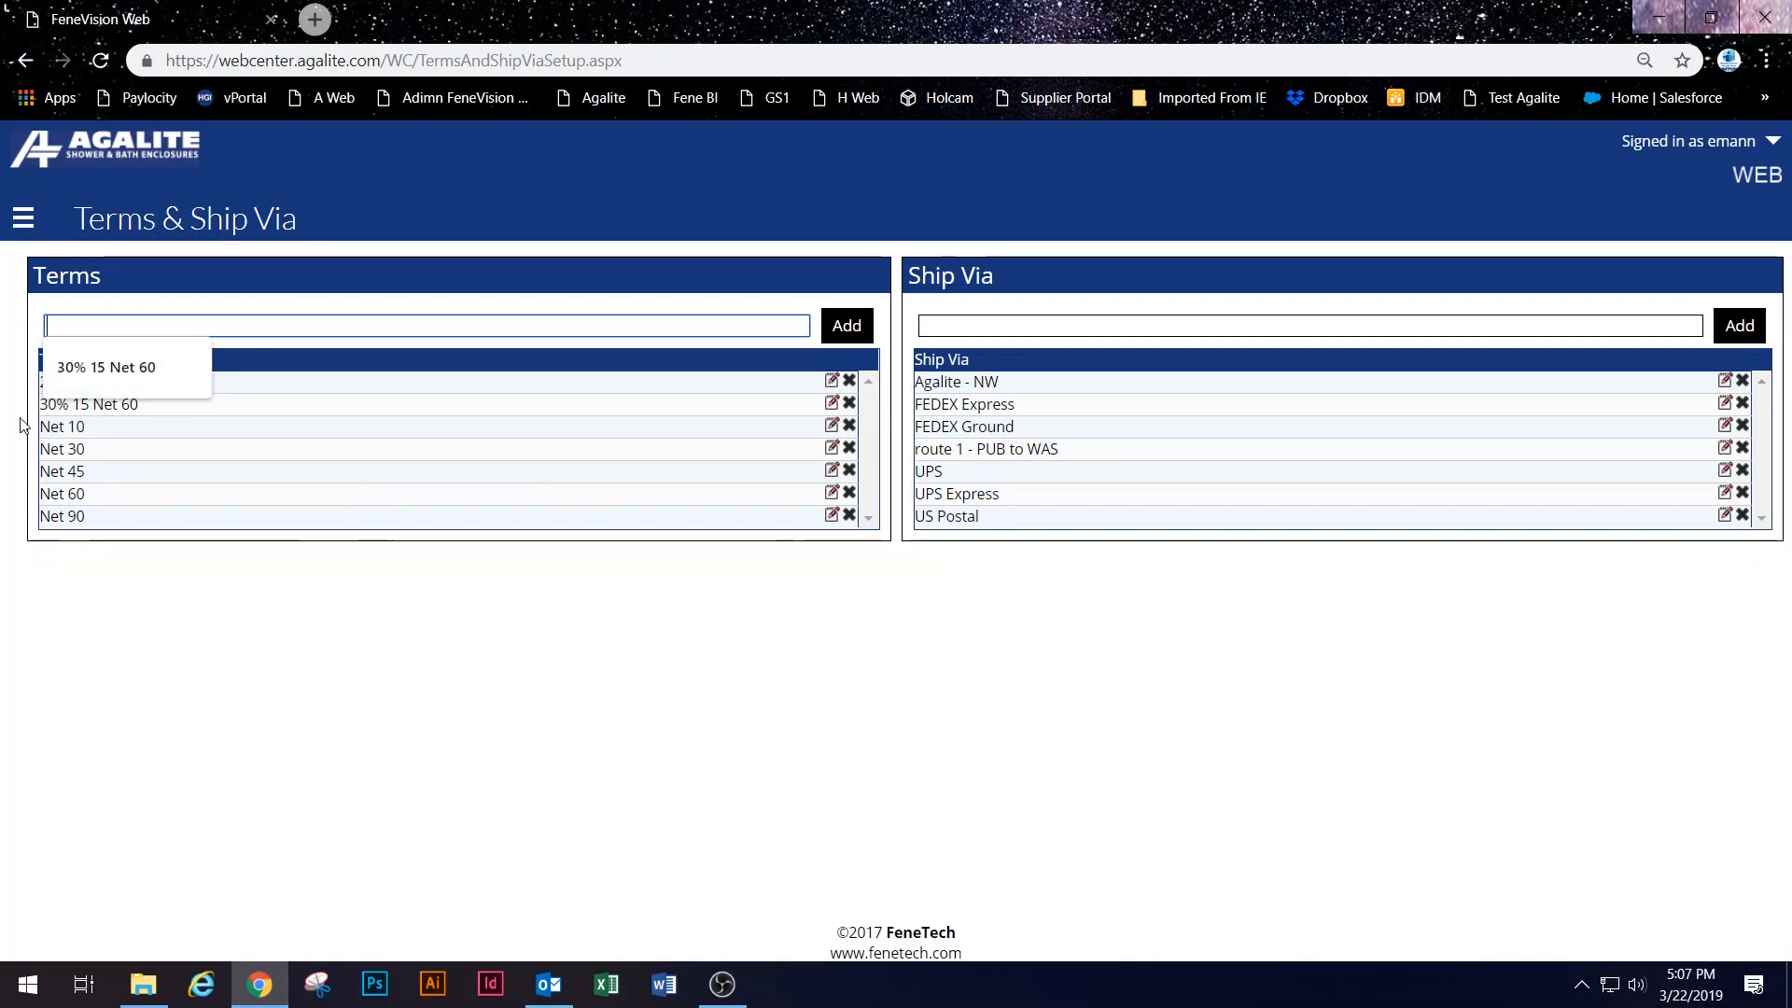
{"action": "left_click", "coordinate": [138, 637]}
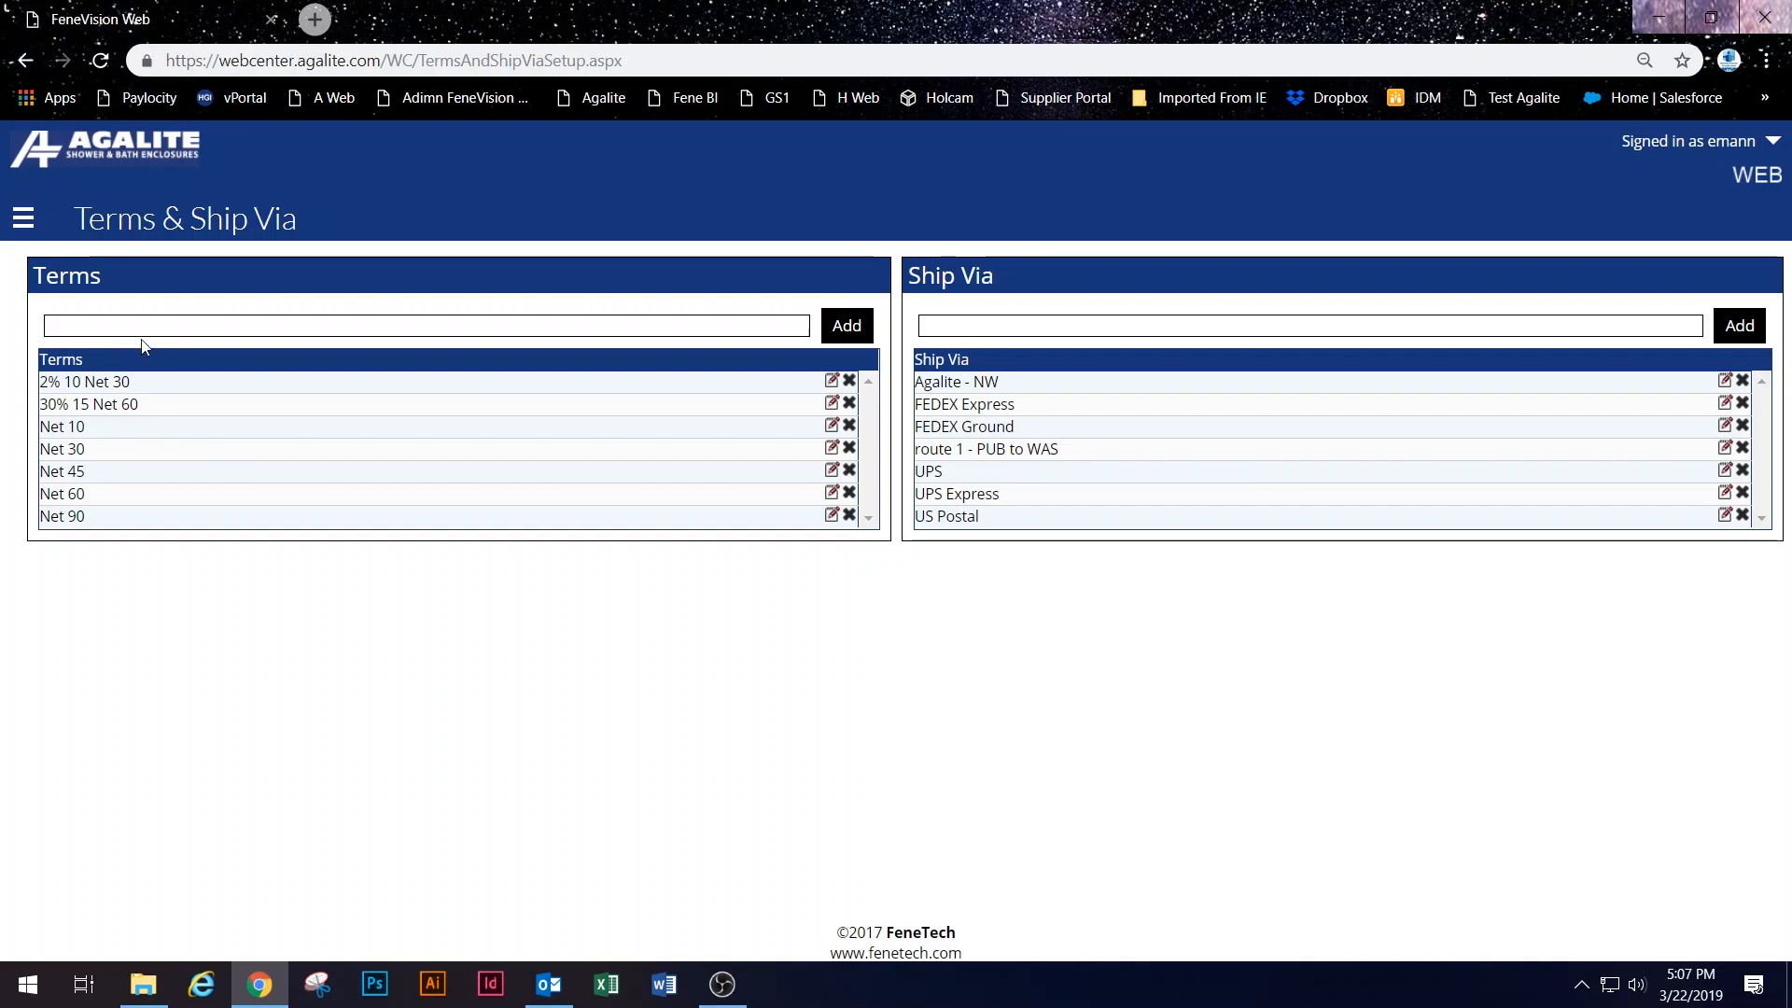
{"action": "left_click", "coordinate": [160, 326]}
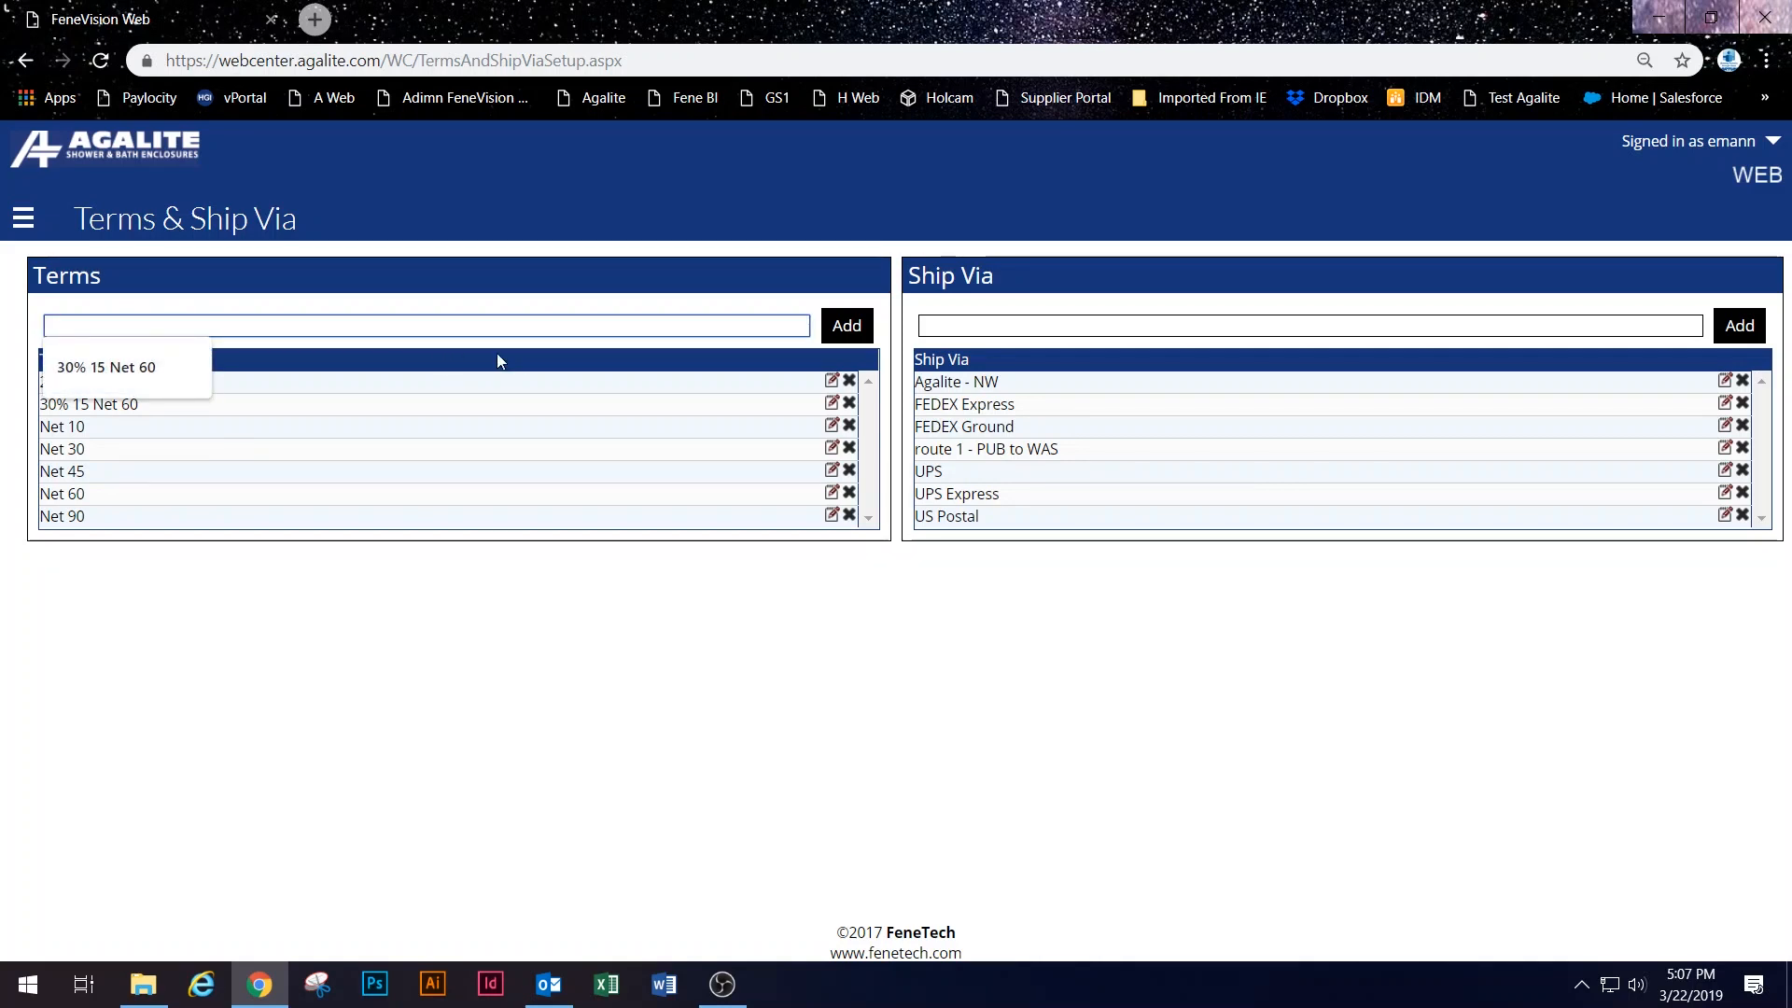
{"action": "type", "text": "5%"}
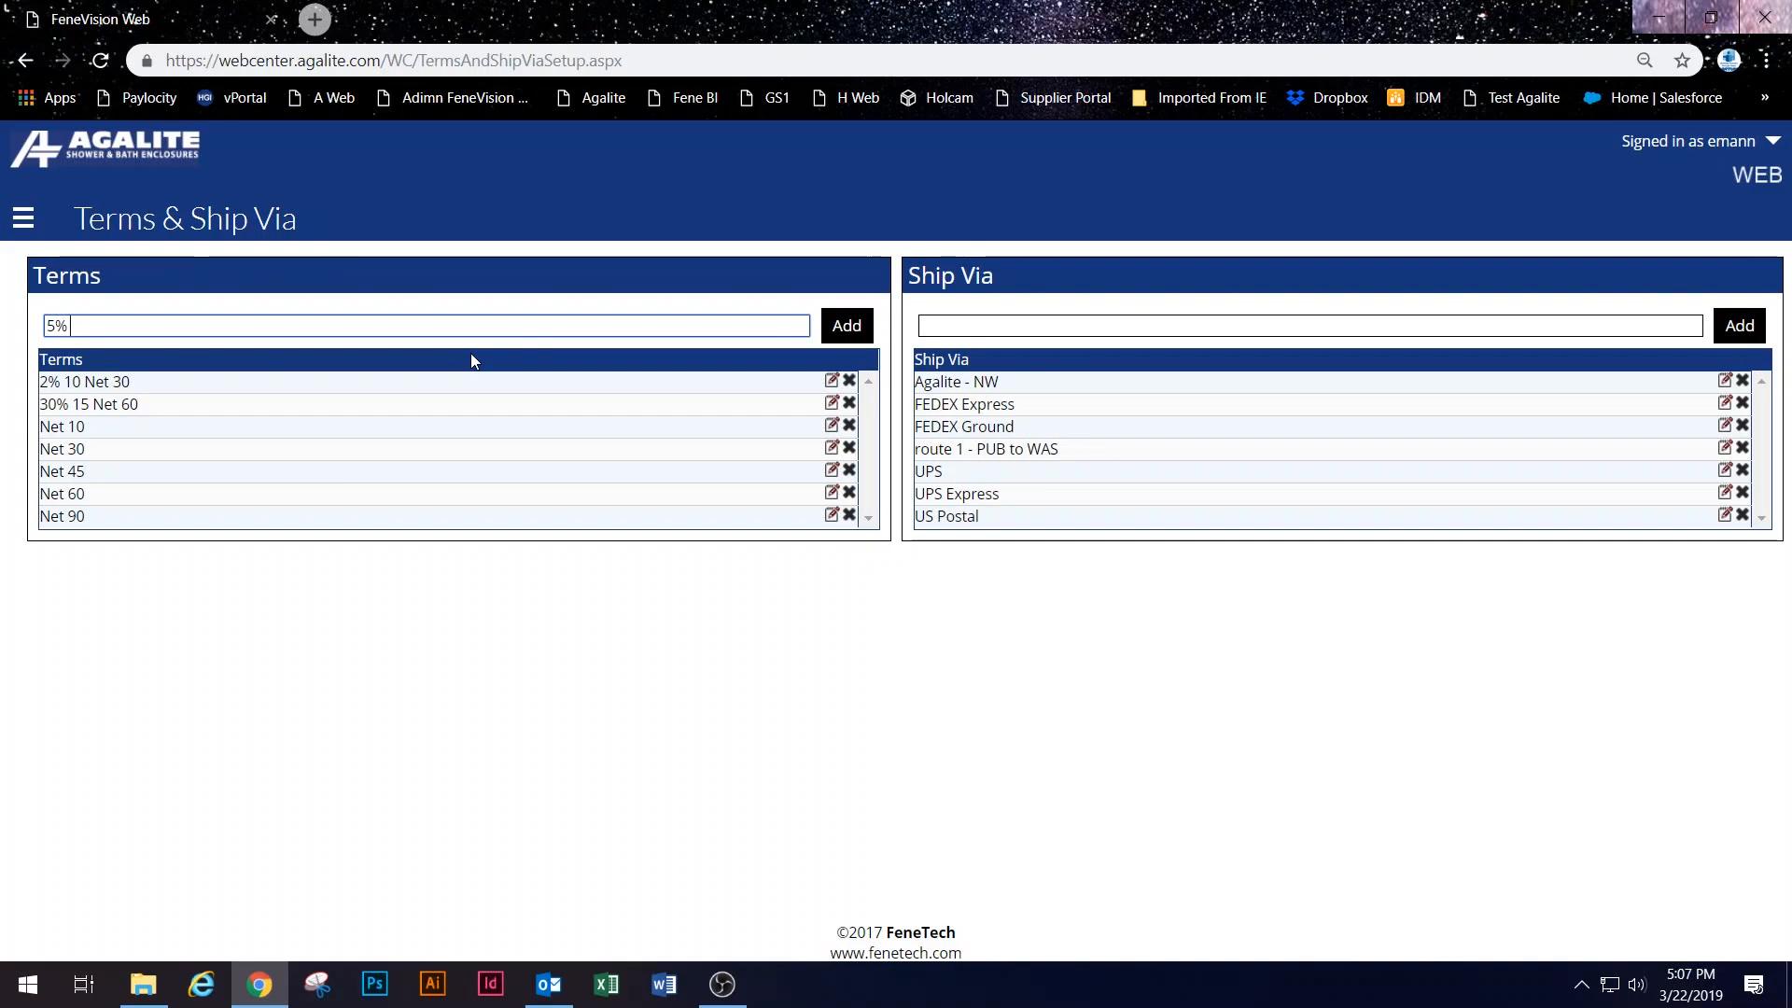
{"action": "type", "text": " 30 Net 60"}
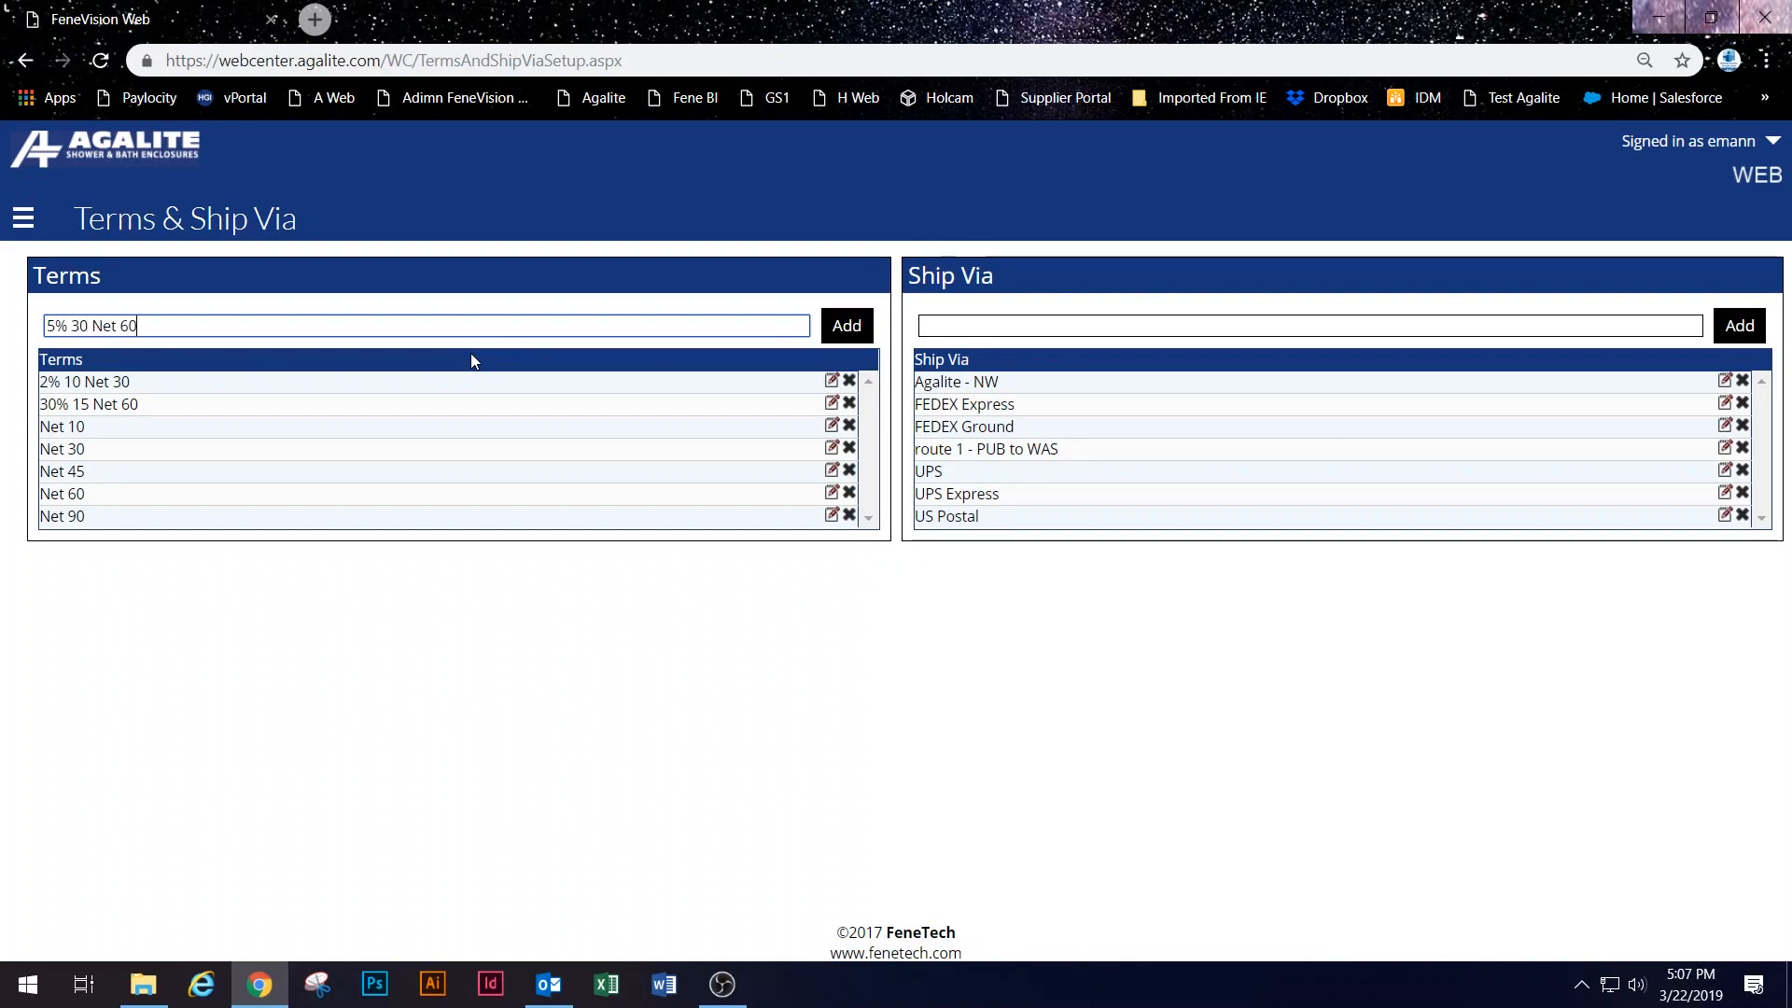
{"action": "left_click", "coordinate": [846, 325]}
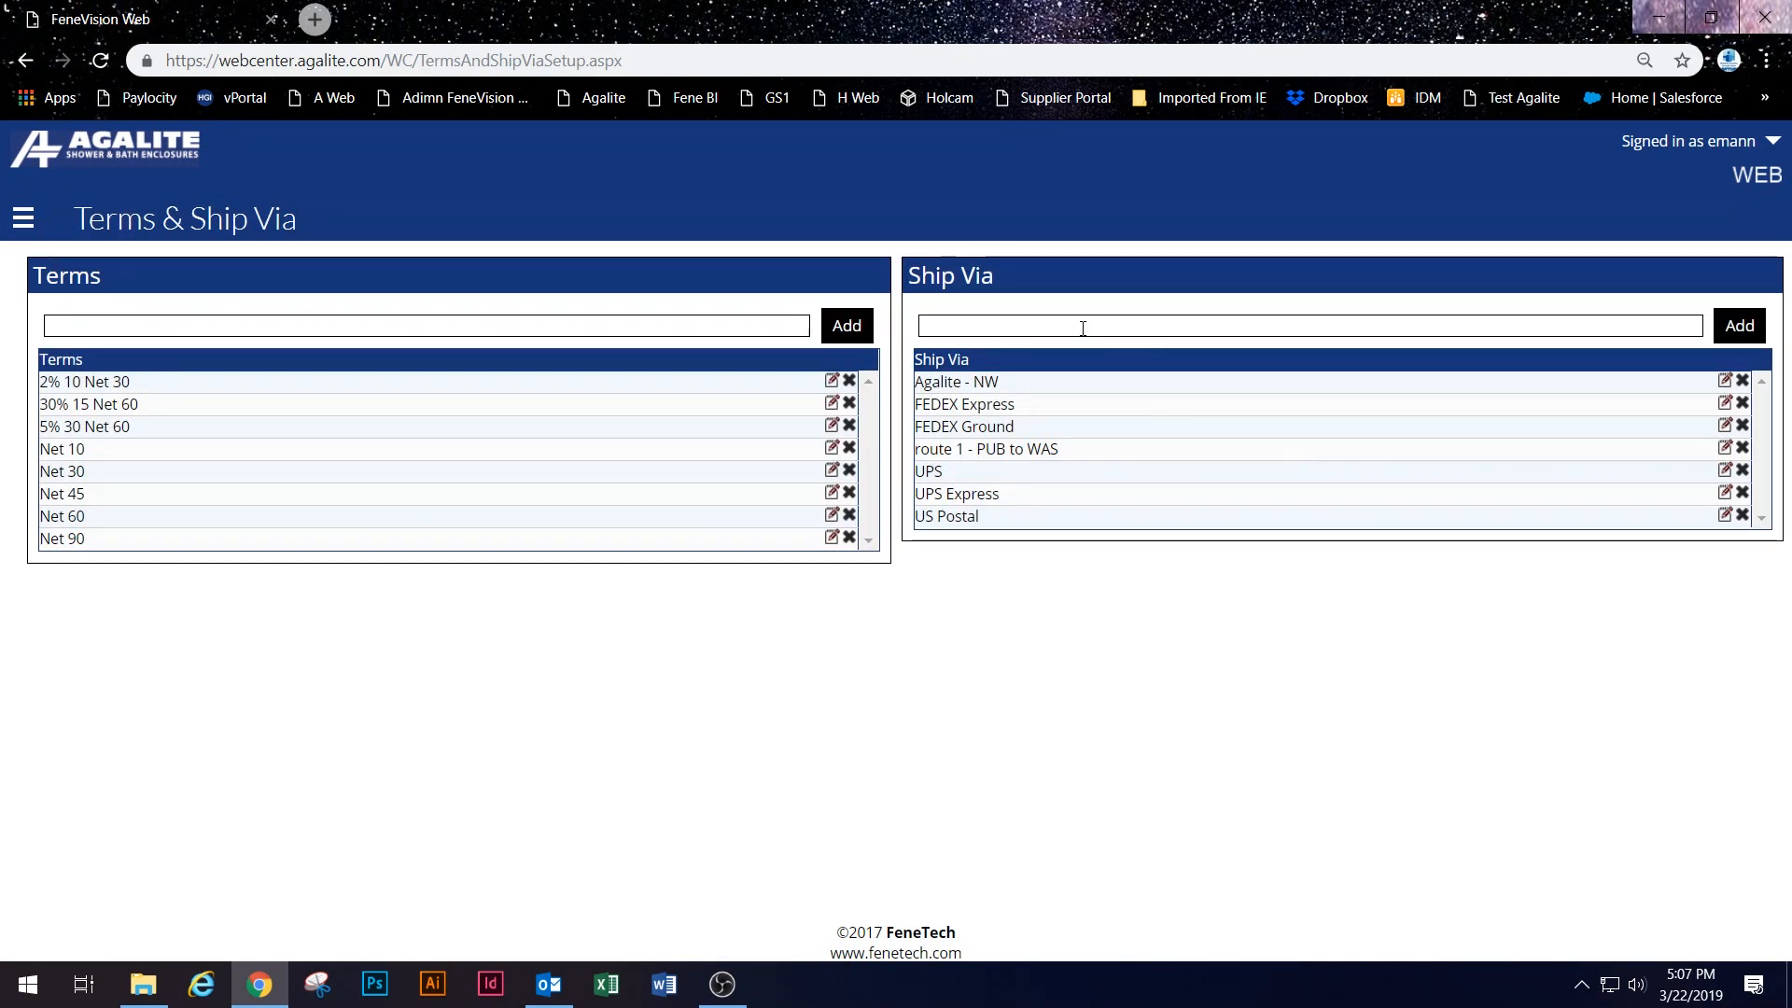
Step: Add 'Route 2 - PUB to PDX' to the Ship Via list, replacing the dash with 'to'
{"action": "left_click", "coordinate": [1209, 321]}
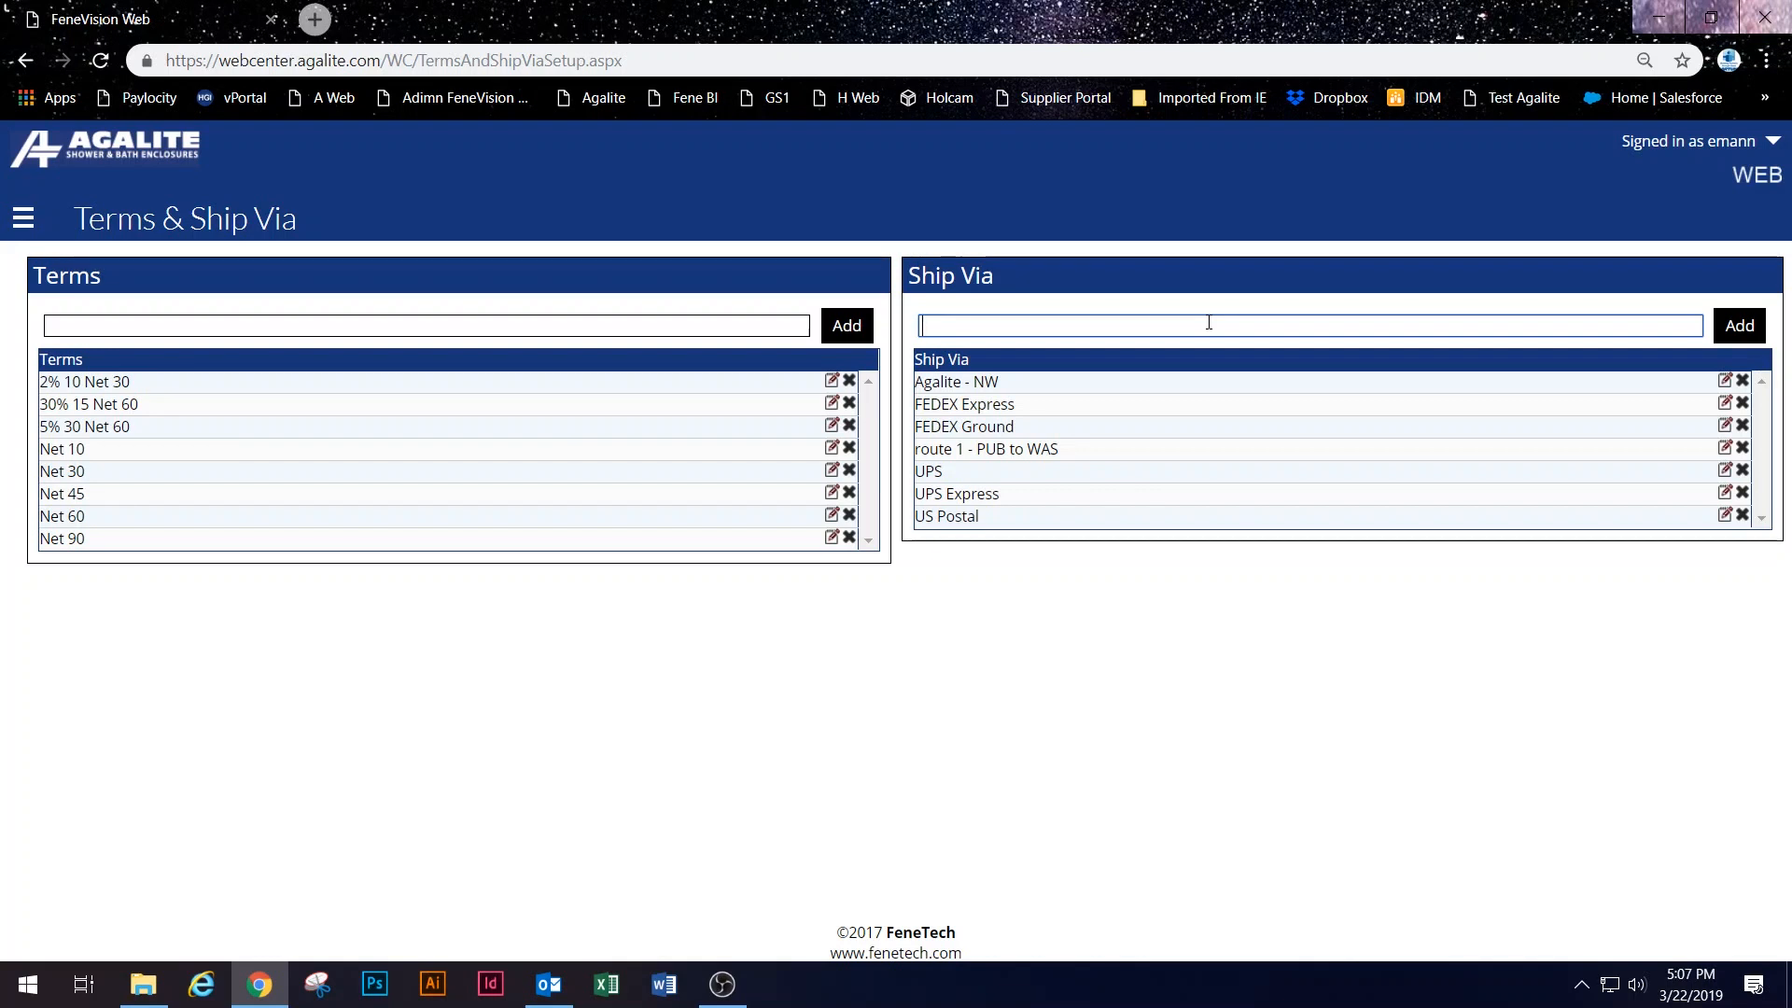
{"action": "type", "text": "Route 2 -"}
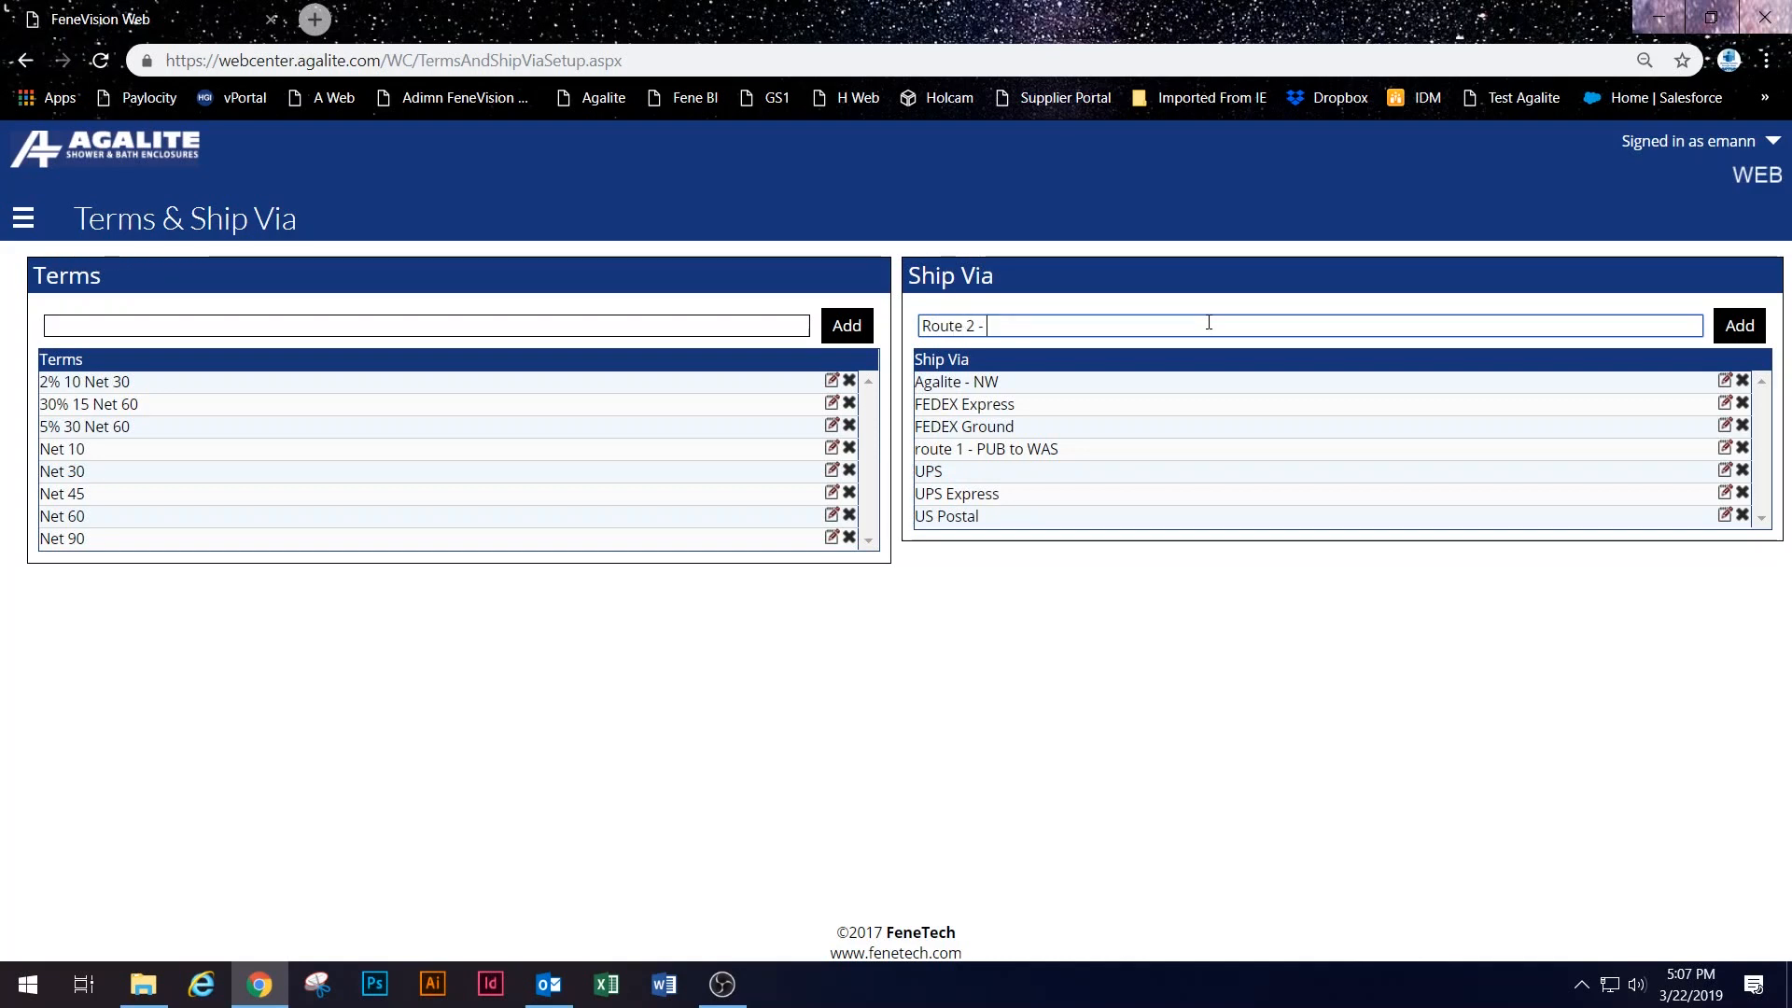
{"action": "type", "text": " PUB - PDX"}
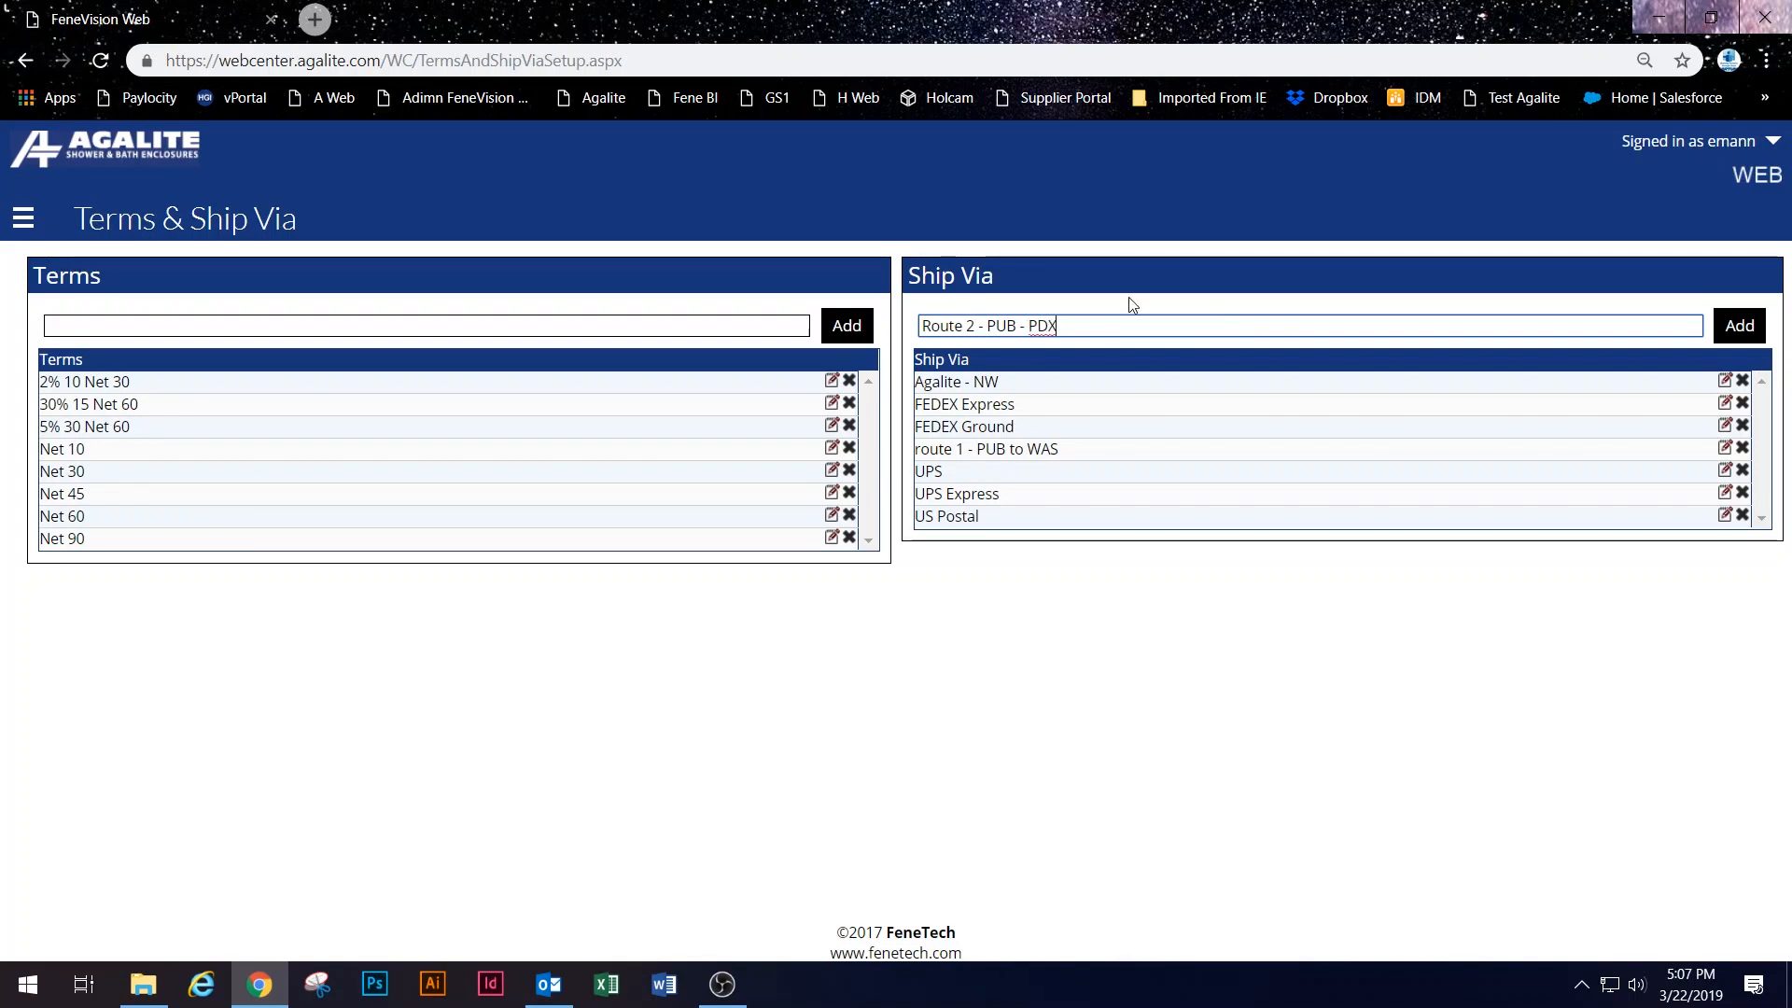
{"action": "left_click", "coordinate": [1026, 326]}
{"action": "left_click_drag", "start_coordinate": [1027, 333], "coordinate": [1023, 331]}
{"action": "type", "text": "to"}
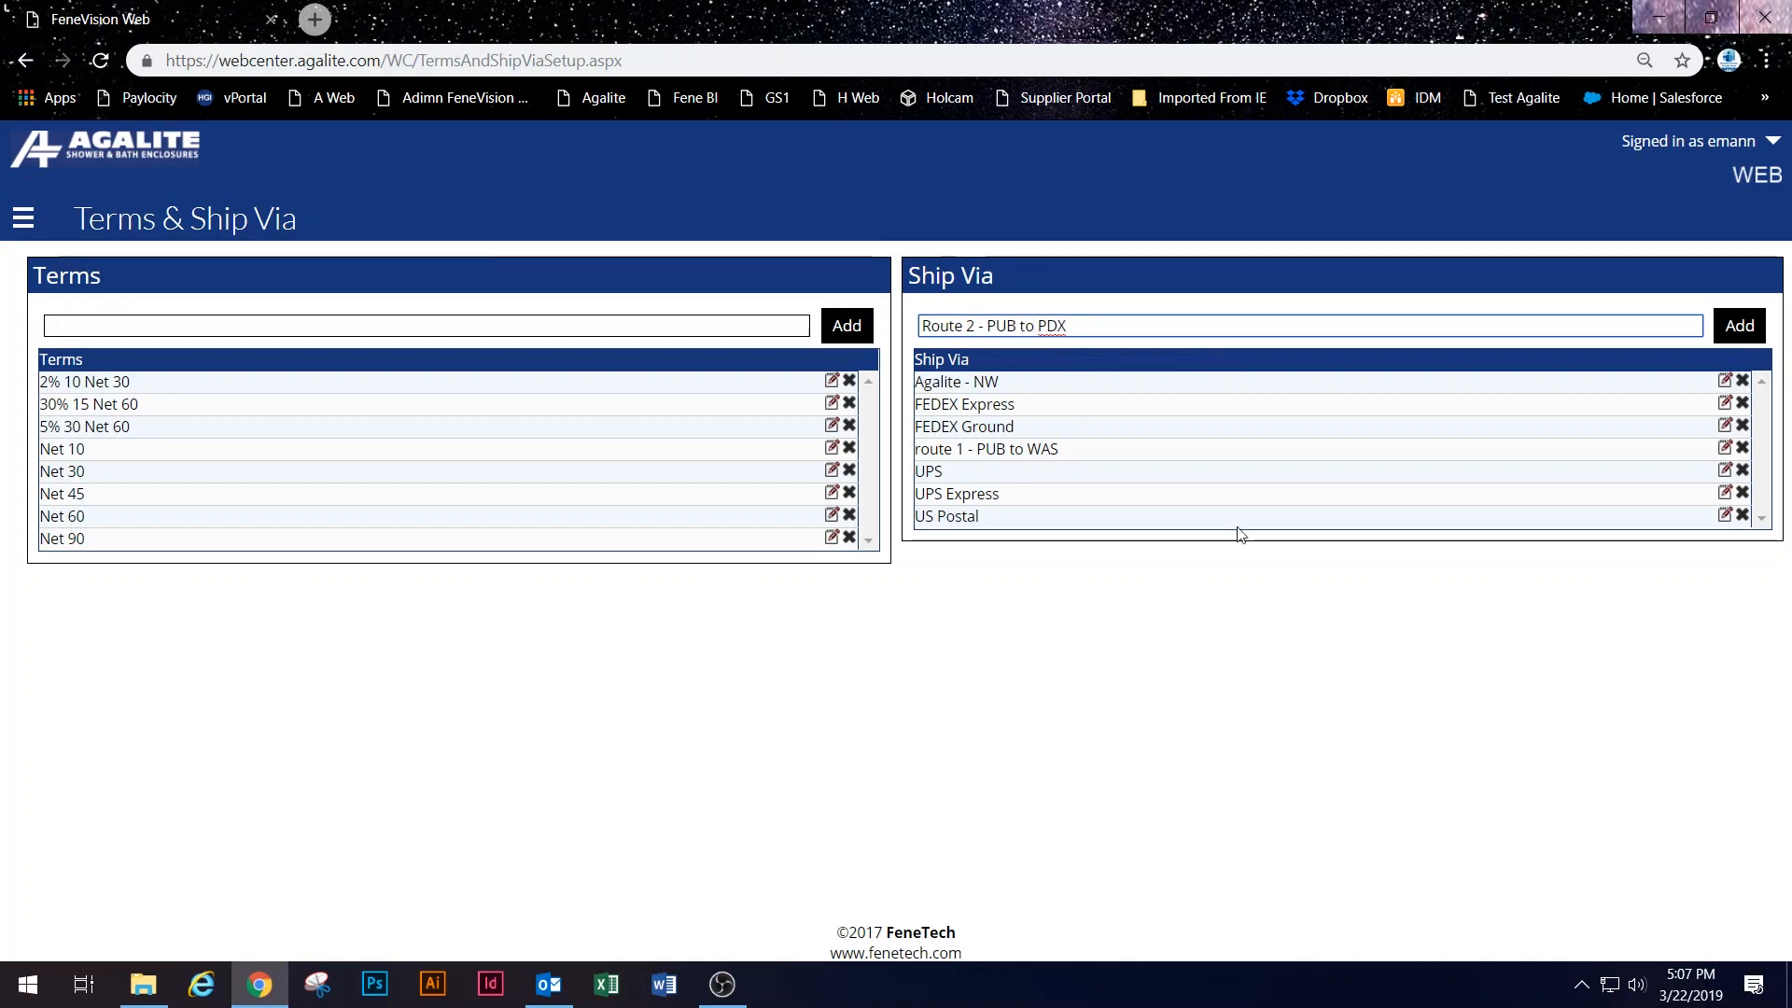
{"action": "left_click", "coordinate": [1740, 324]}
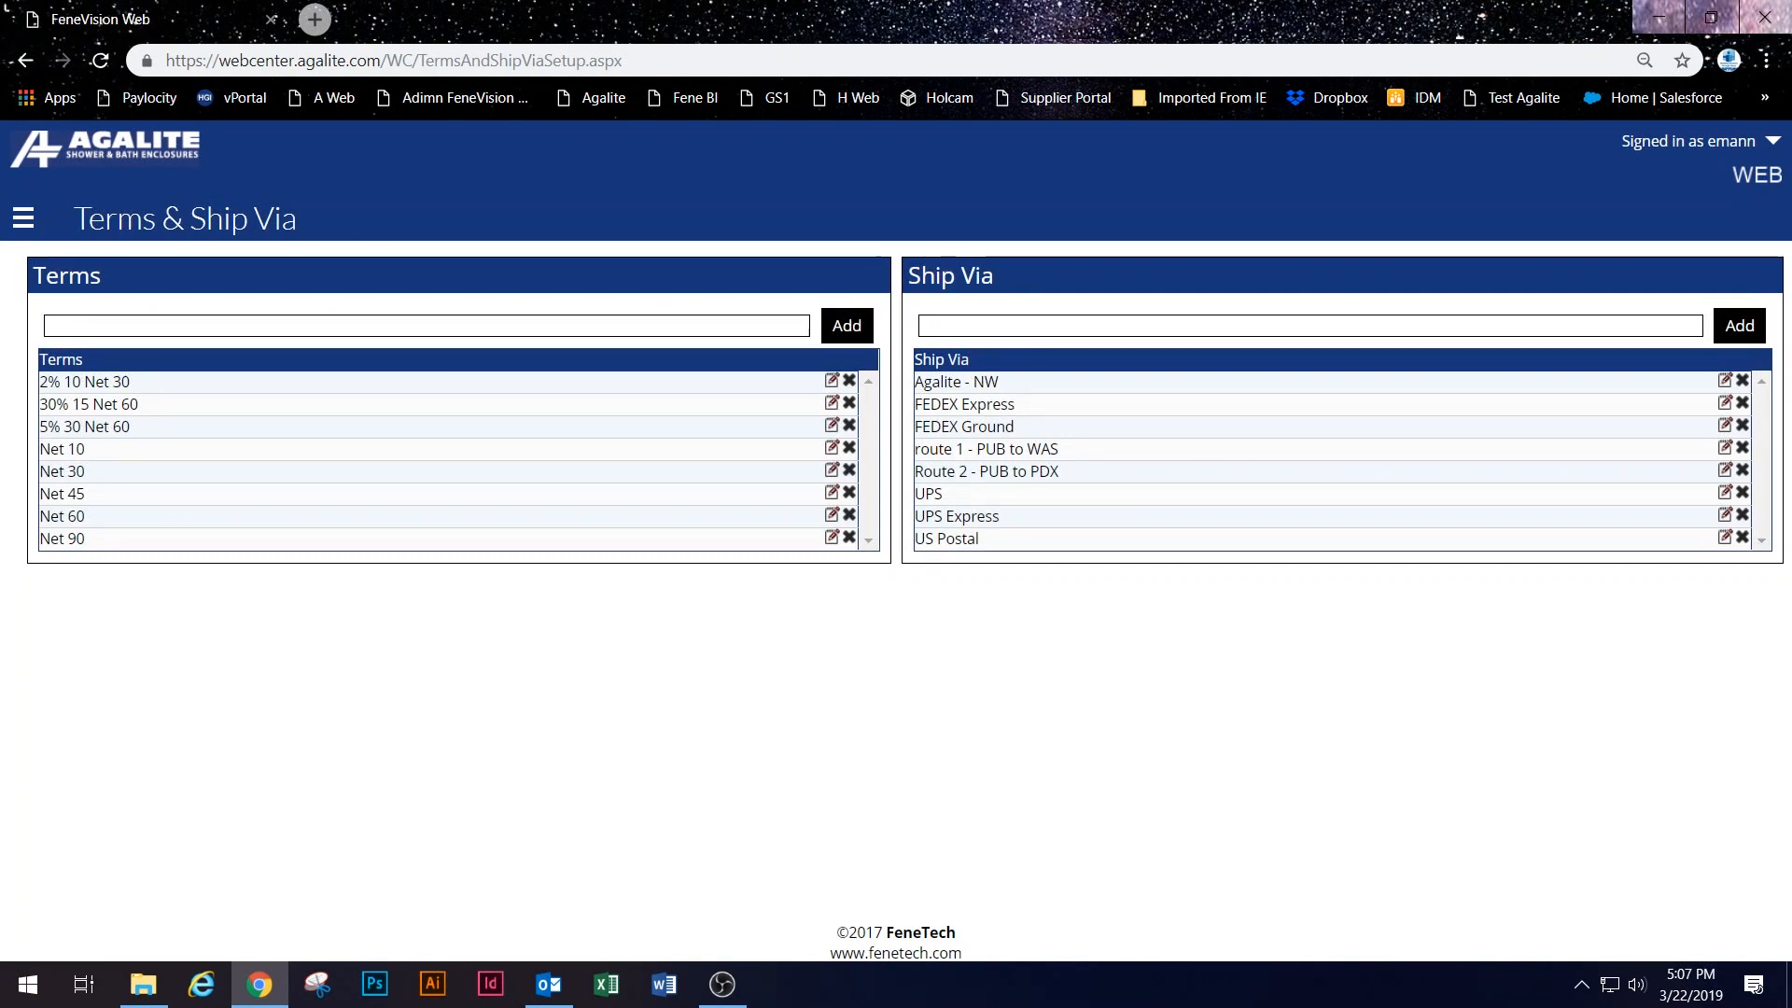
{"action": "left_click", "coordinate": [23, 221]}
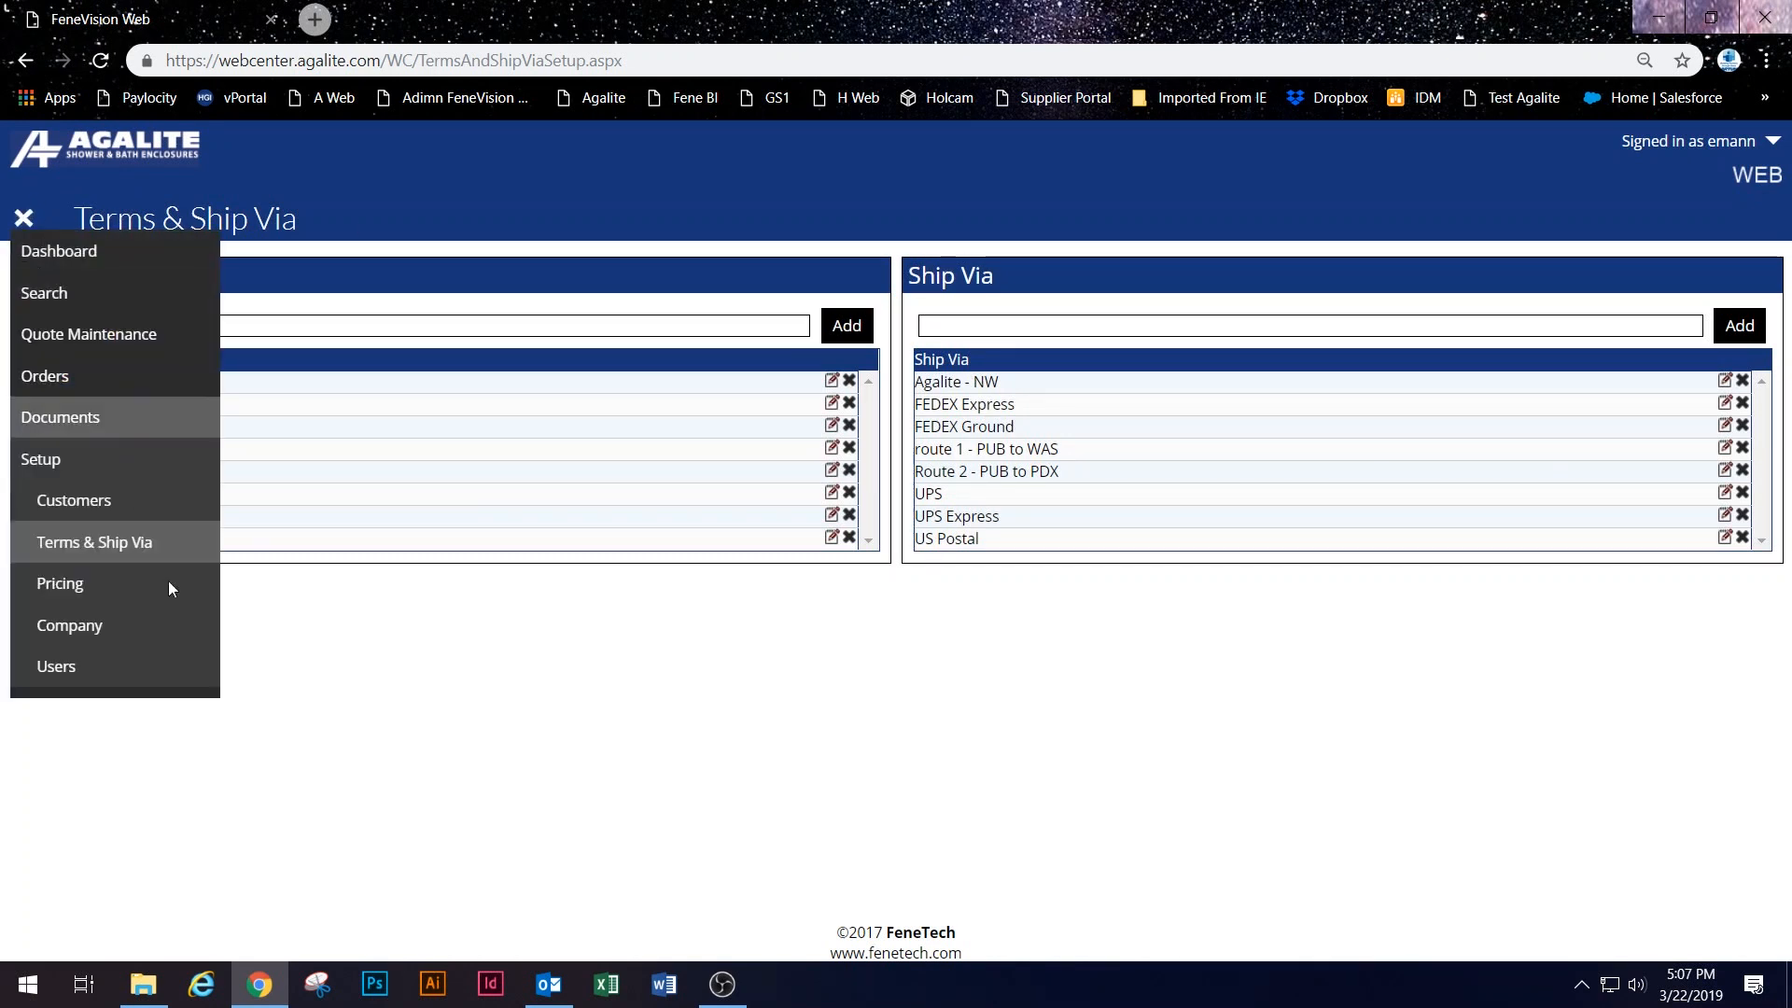
Step: Start a new customer record on the Customers page, then discard the empty form
{"action": "left_click", "coordinate": [143, 504]}
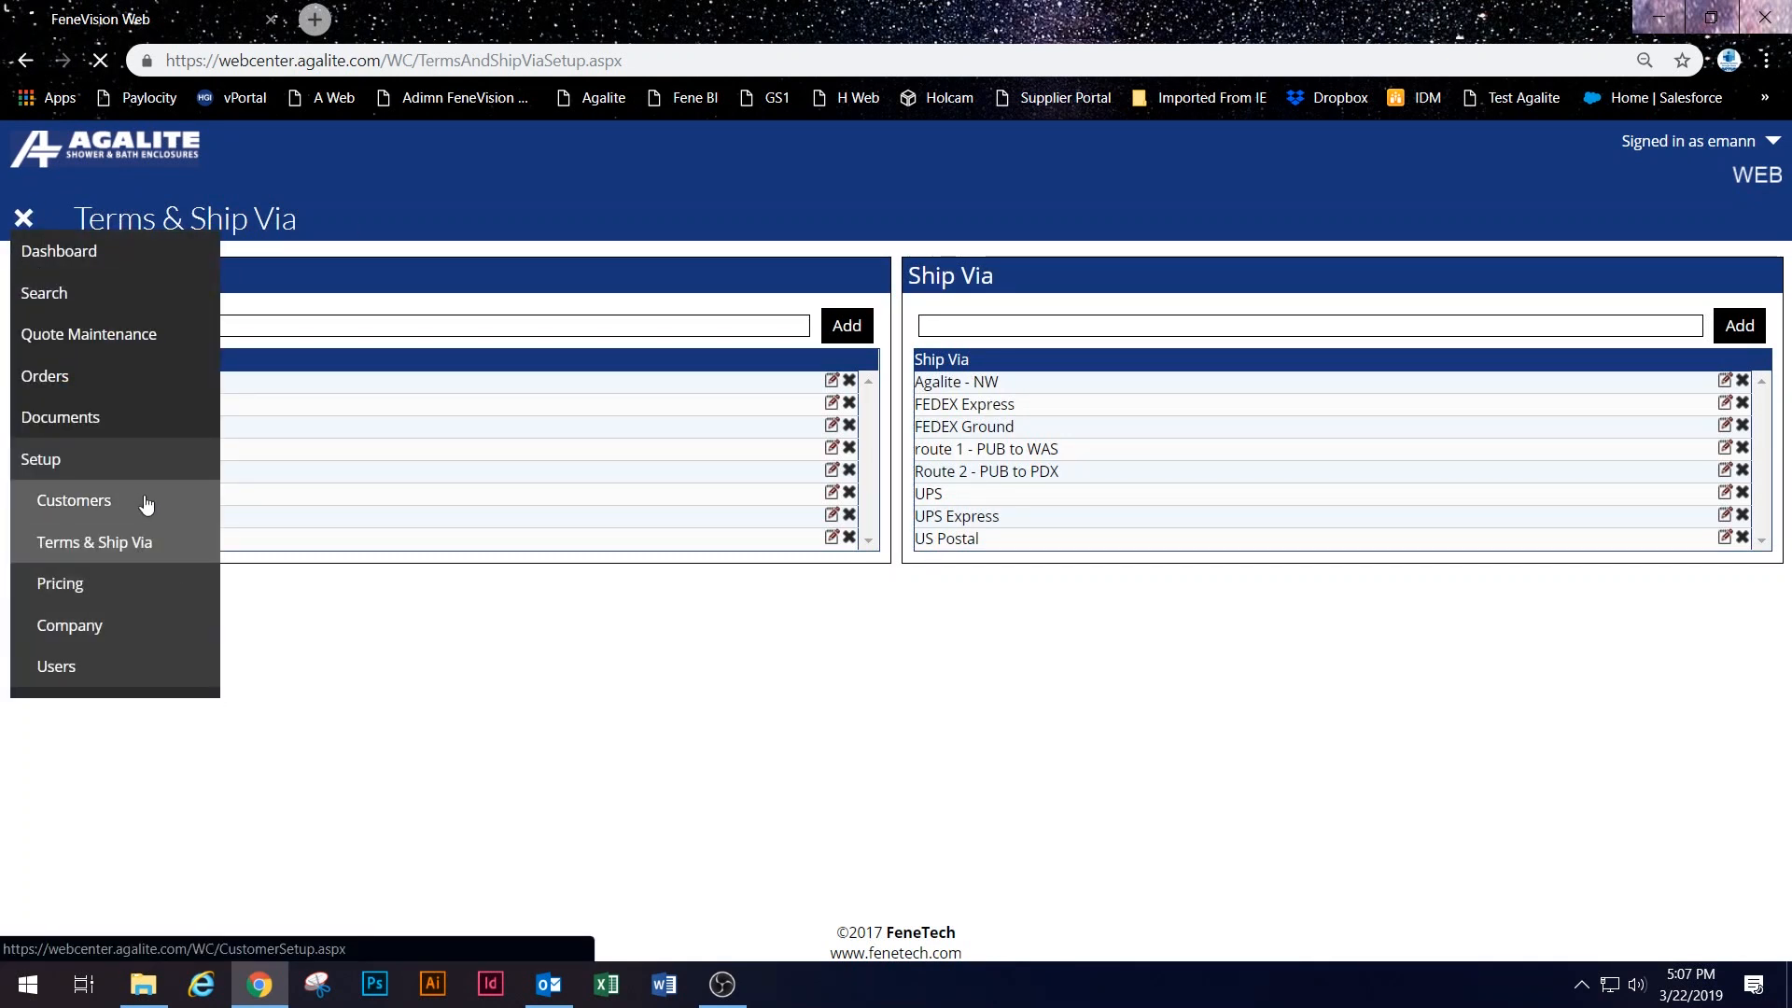
{"action": "left_click", "coordinate": [564, 308]}
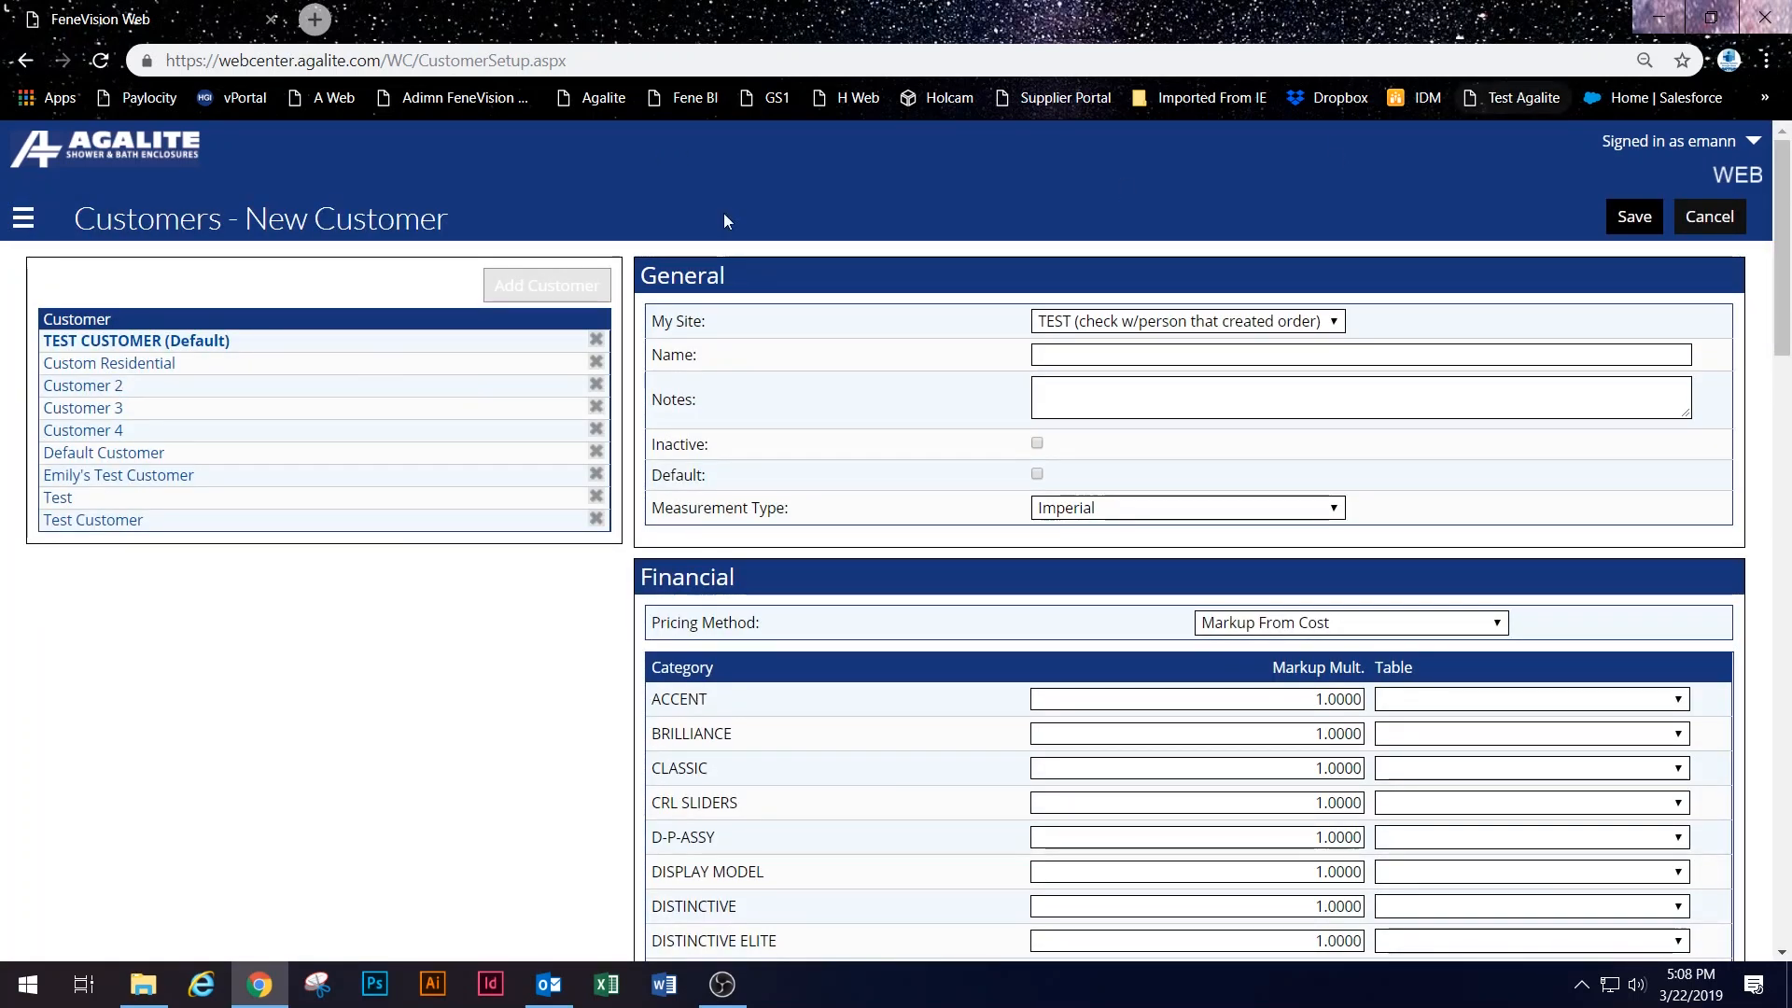
{"action": "double_click", "coordinate": [108, 342]}
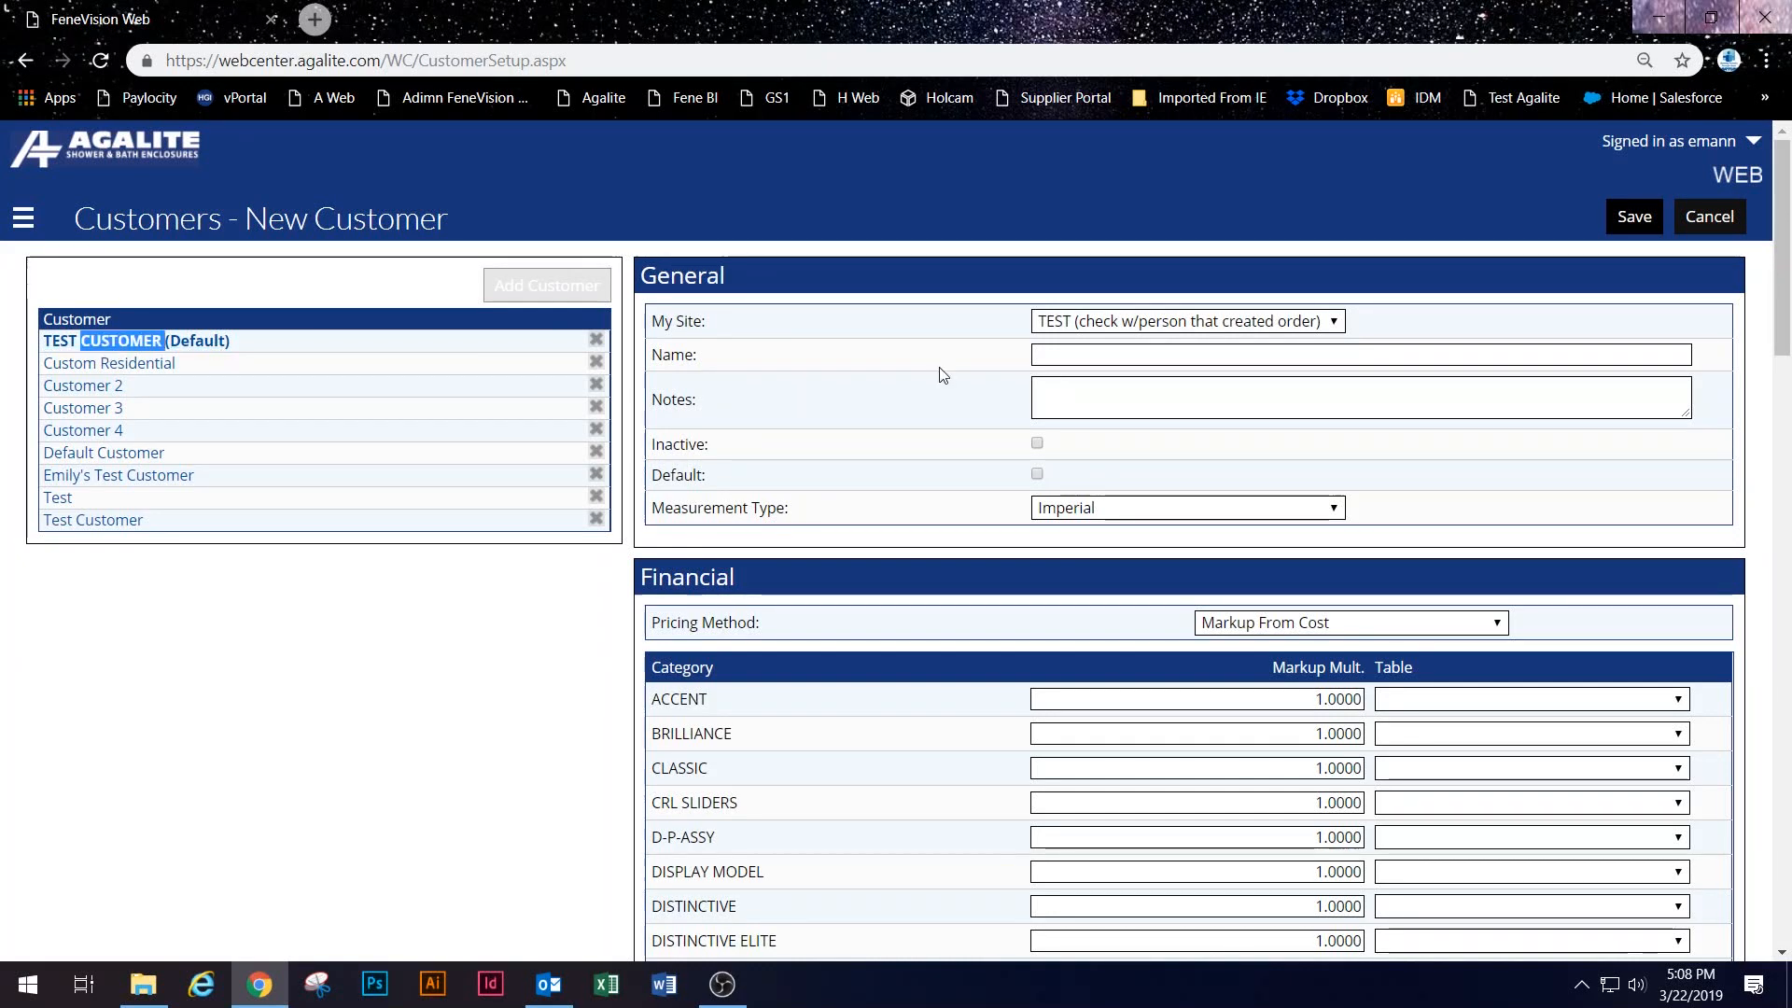
{"action": "left_click", "coordinate": [1624, 224]}
{"action": "left_click", "coordinate": [1677, 218]}
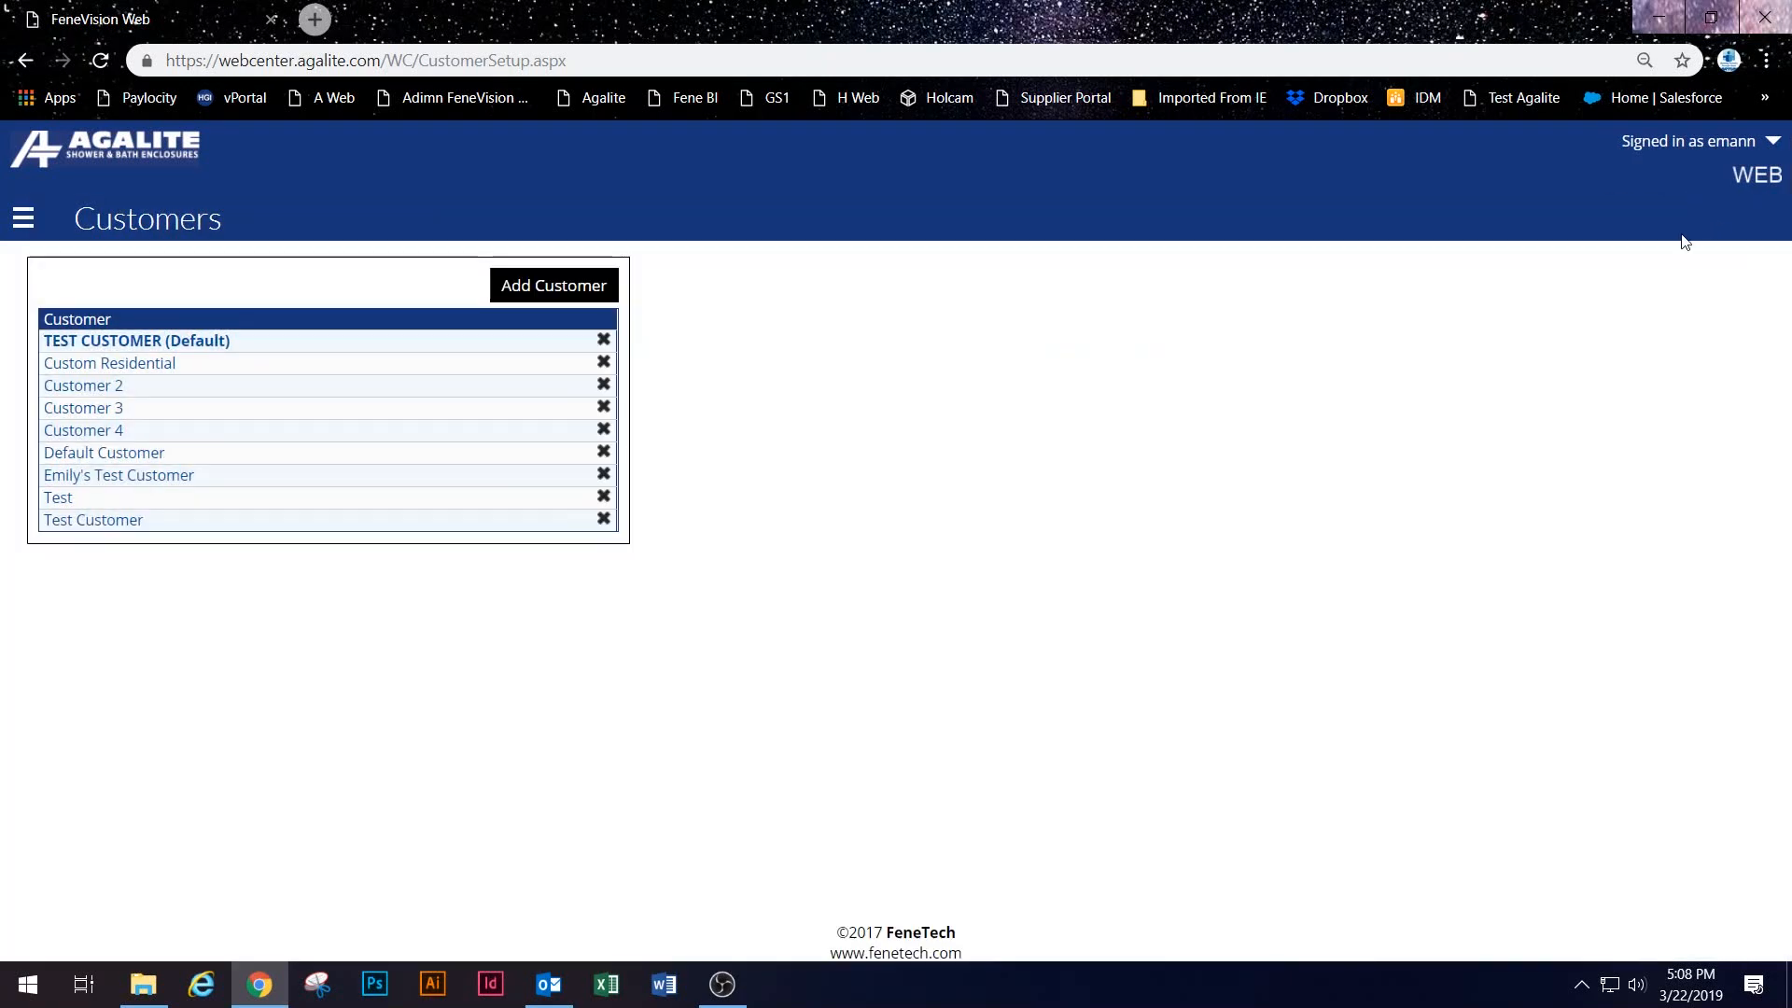
Step: Give Custom Residential 30% 15 Net 60 terms and Route 2 - PUB to PDX shipping, and save
{"action": "left_click", "coordinate": [108, 360]}
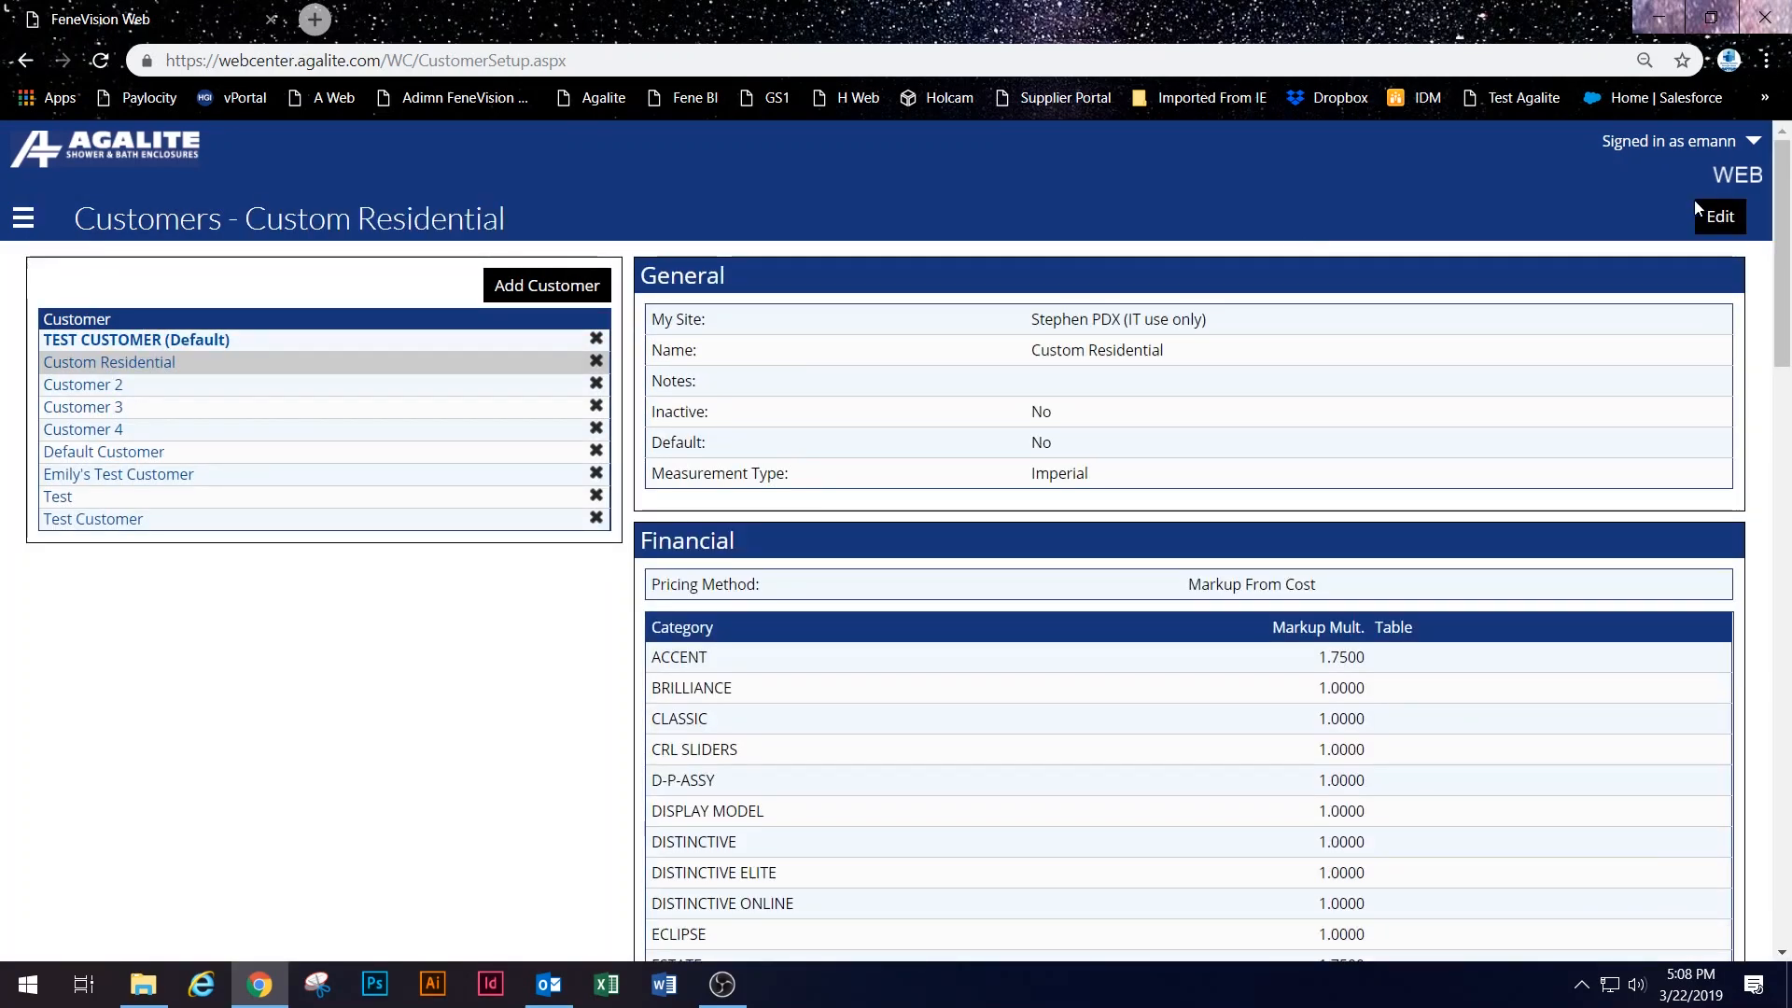
{"action": "left_click", "coordinate": [1701, 211]}
{"action": "scroll", "coordinate": [1170, 519], "scroll_direction": "down", "scroll_amount": 8}
{"action": "left_click", "coordinate": [901, 638]}
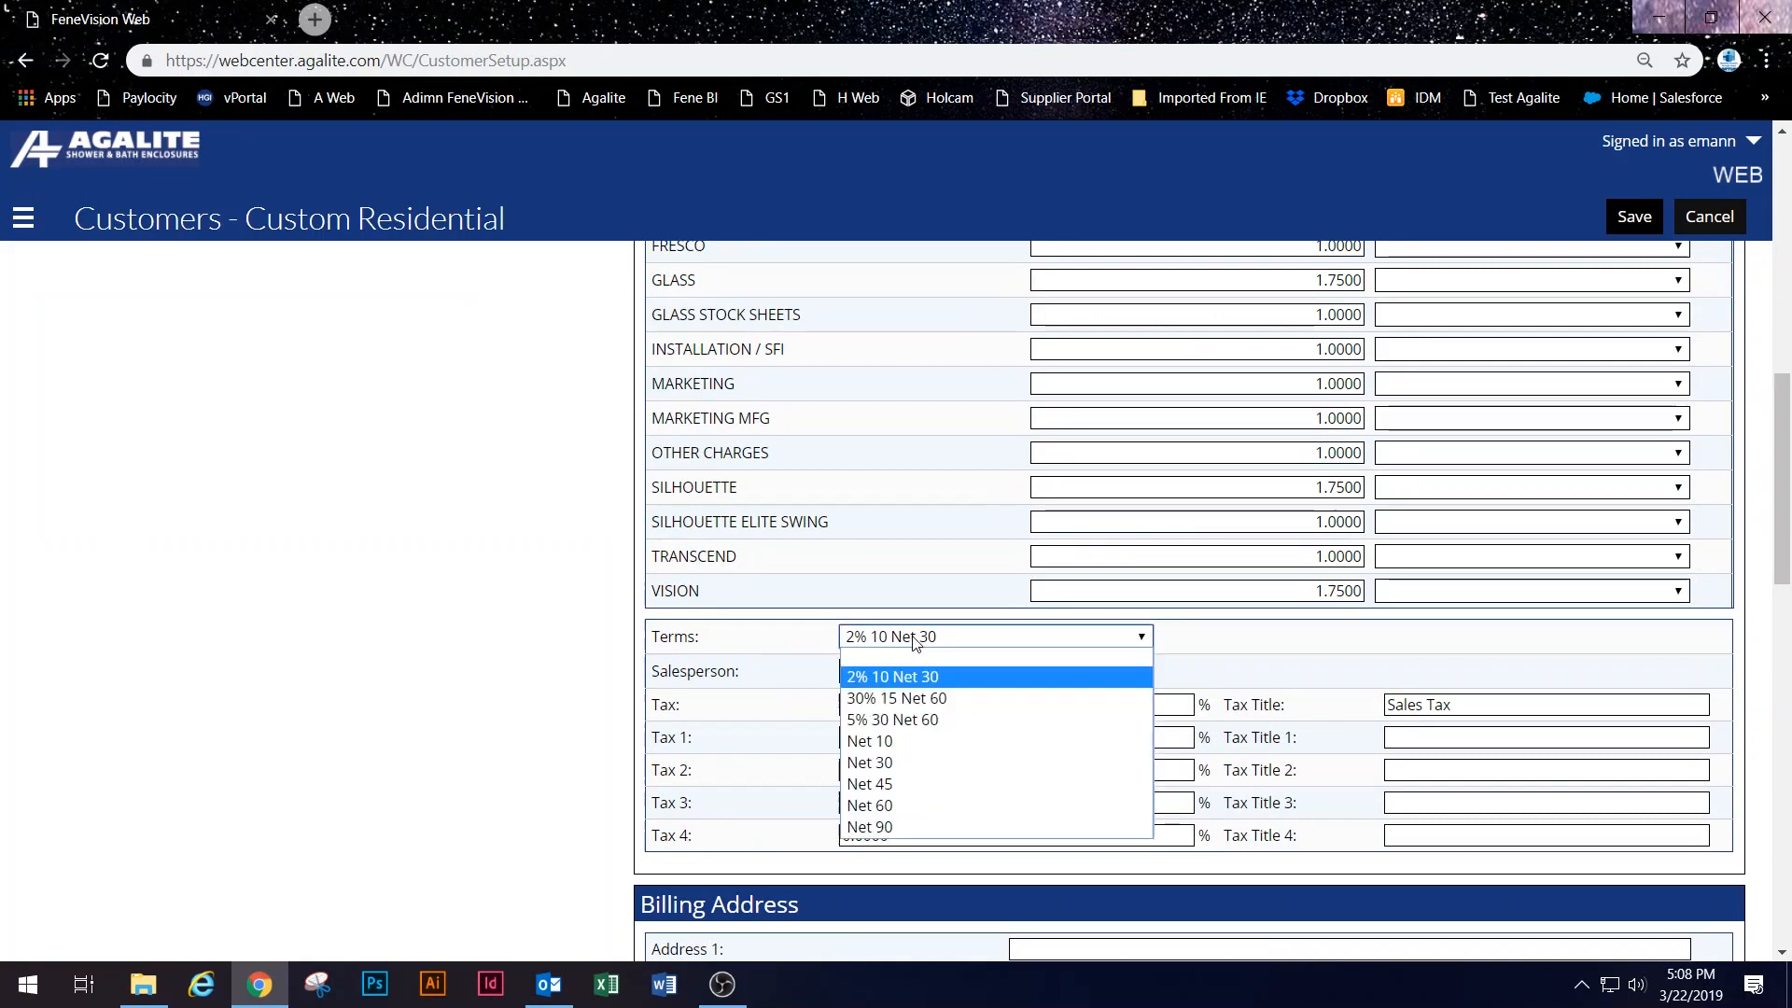
{"action": "left_click", "coordinate": [910, 696]}
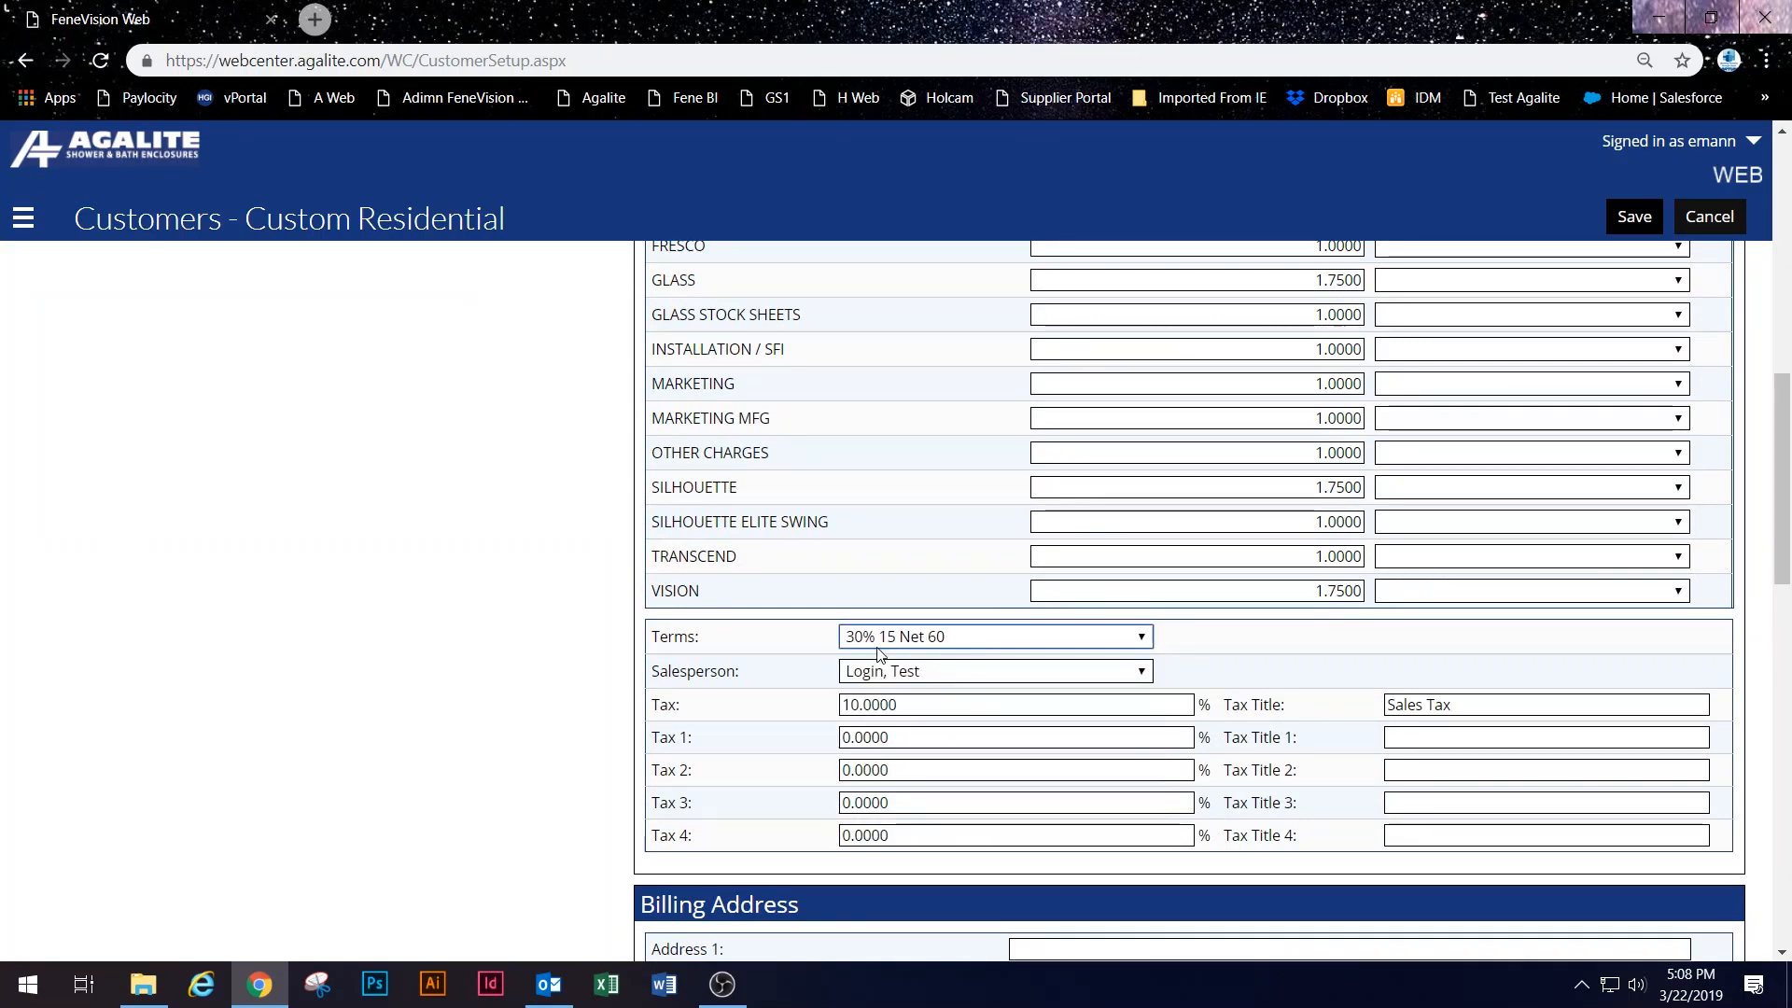
{"action": "scroll", "coordinate": [1027, 644], "scroll_direction": "down", "scroll_amount": 5}
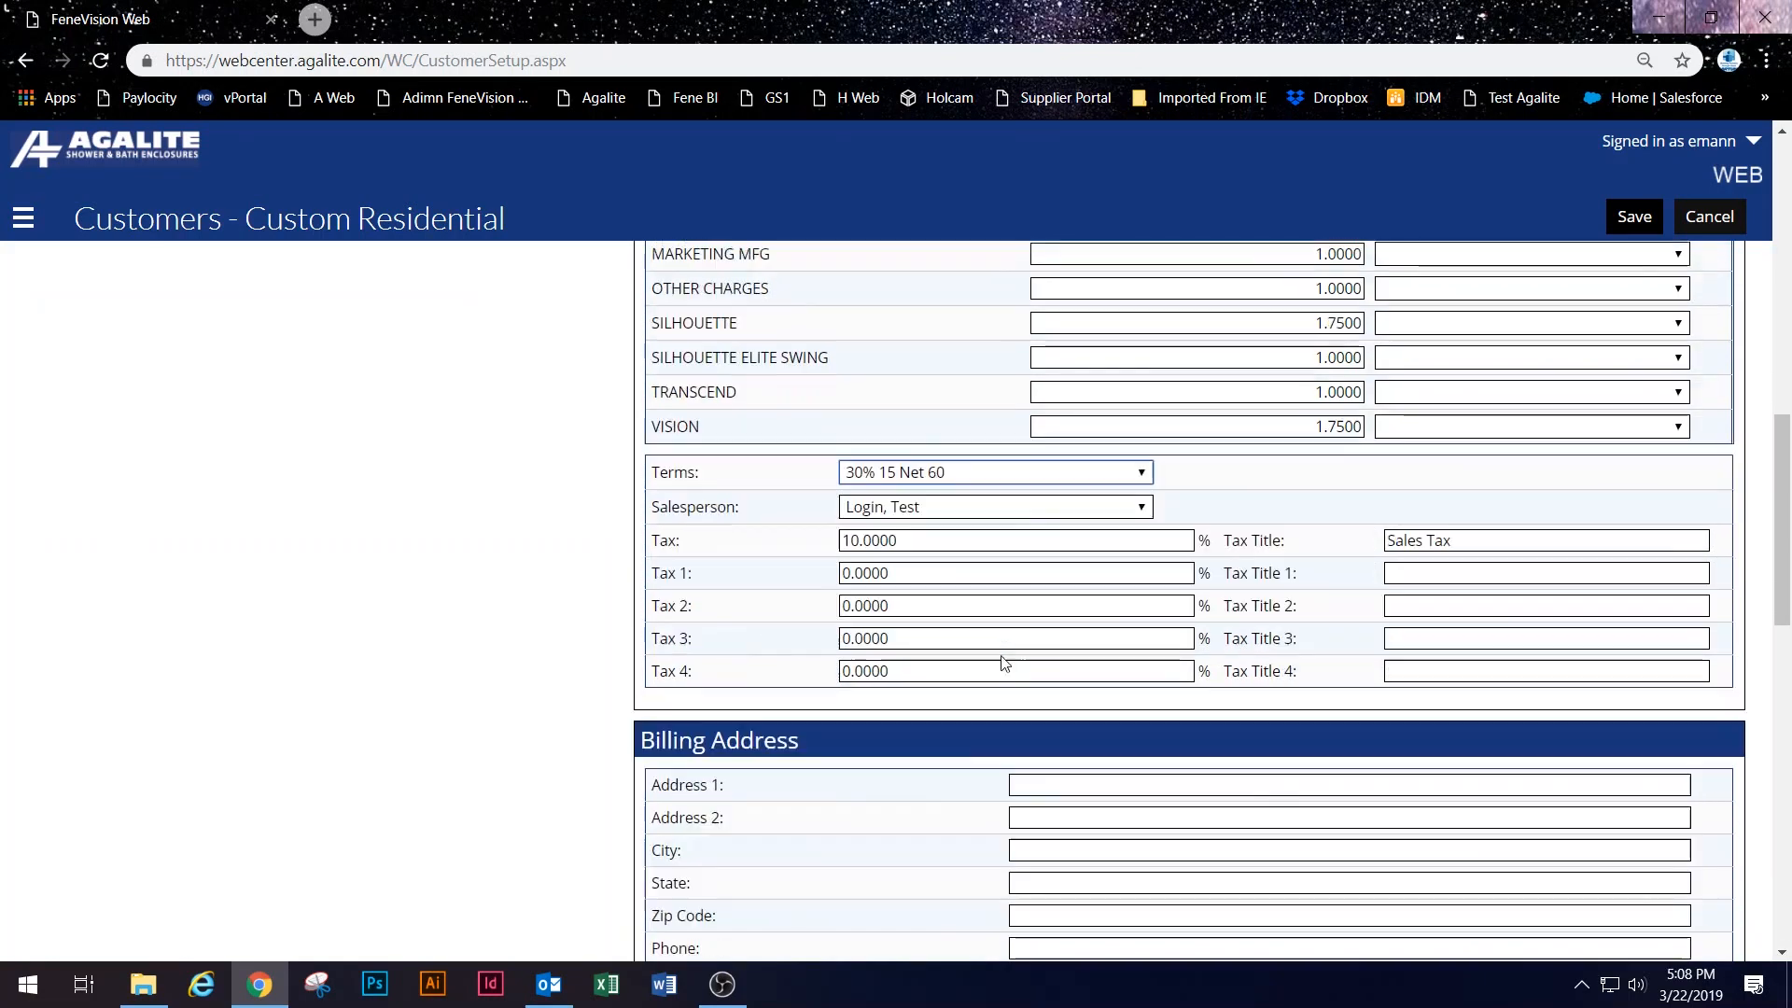
{"action": "scroll", "coordinate": [1144, 546], "scroll_direction": "down", "scroll_amount": 2}
{"action": "left_click", "coordinate": [1148, 591]}
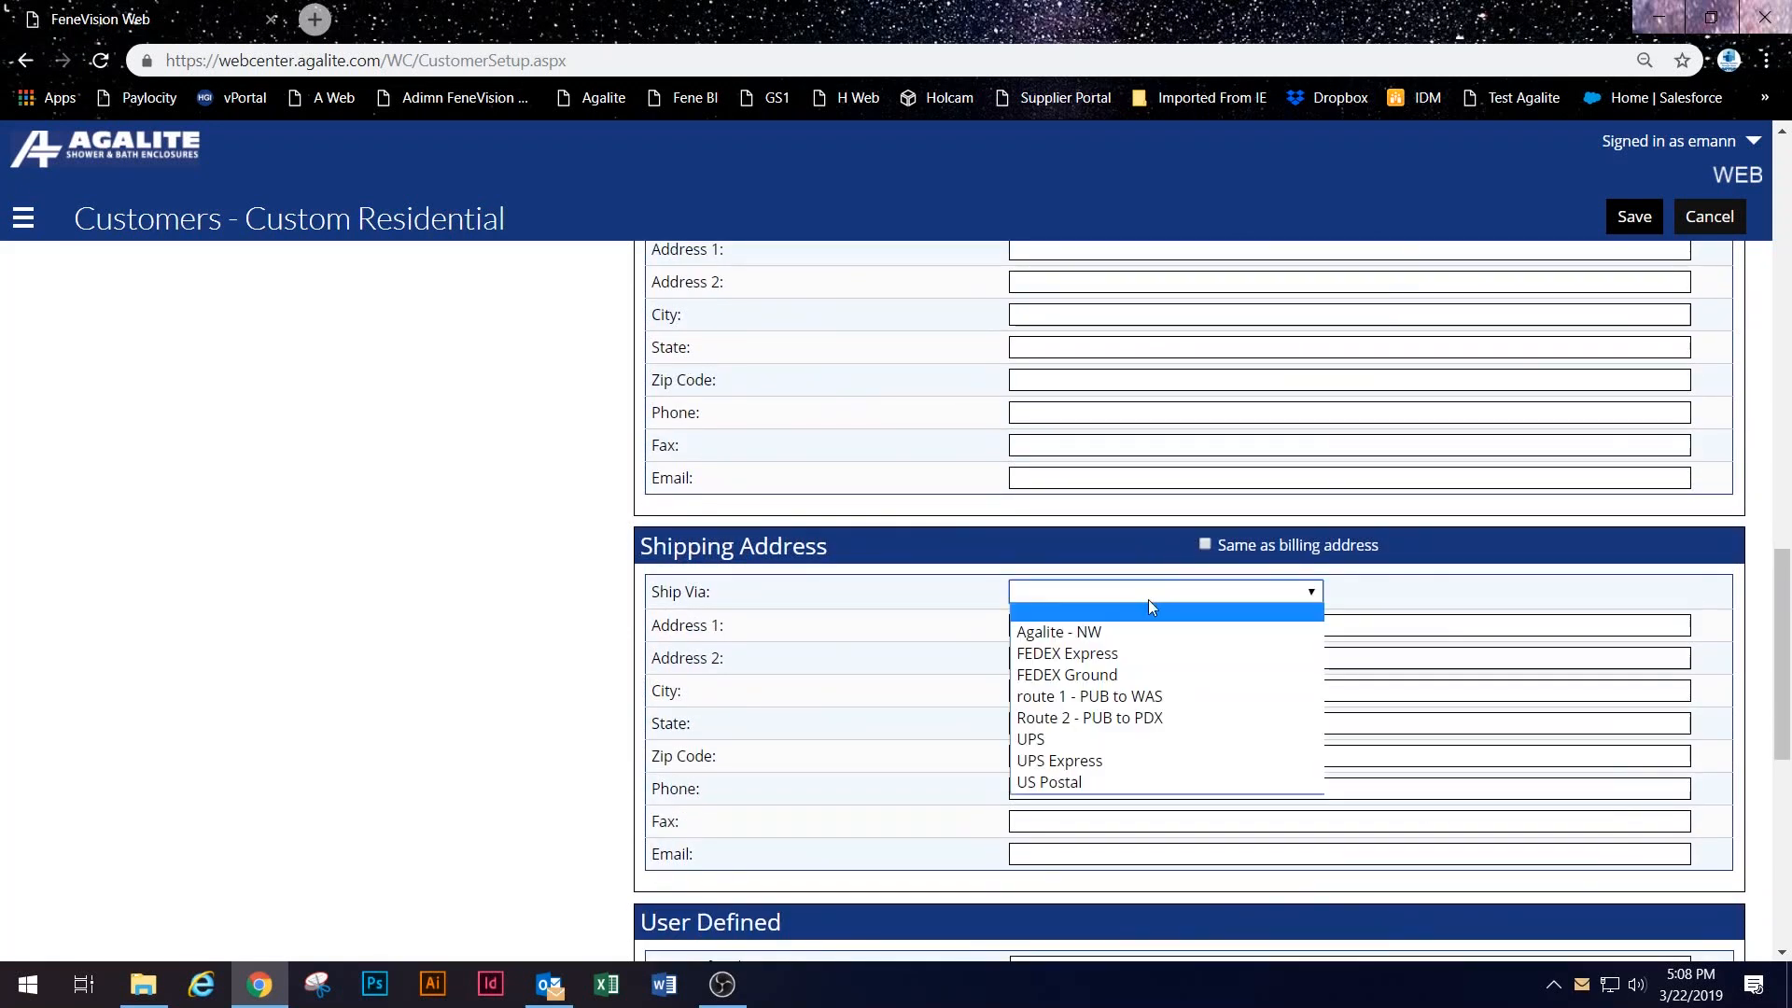
{"action": "left_click", "coordinate": [1165, 716]}
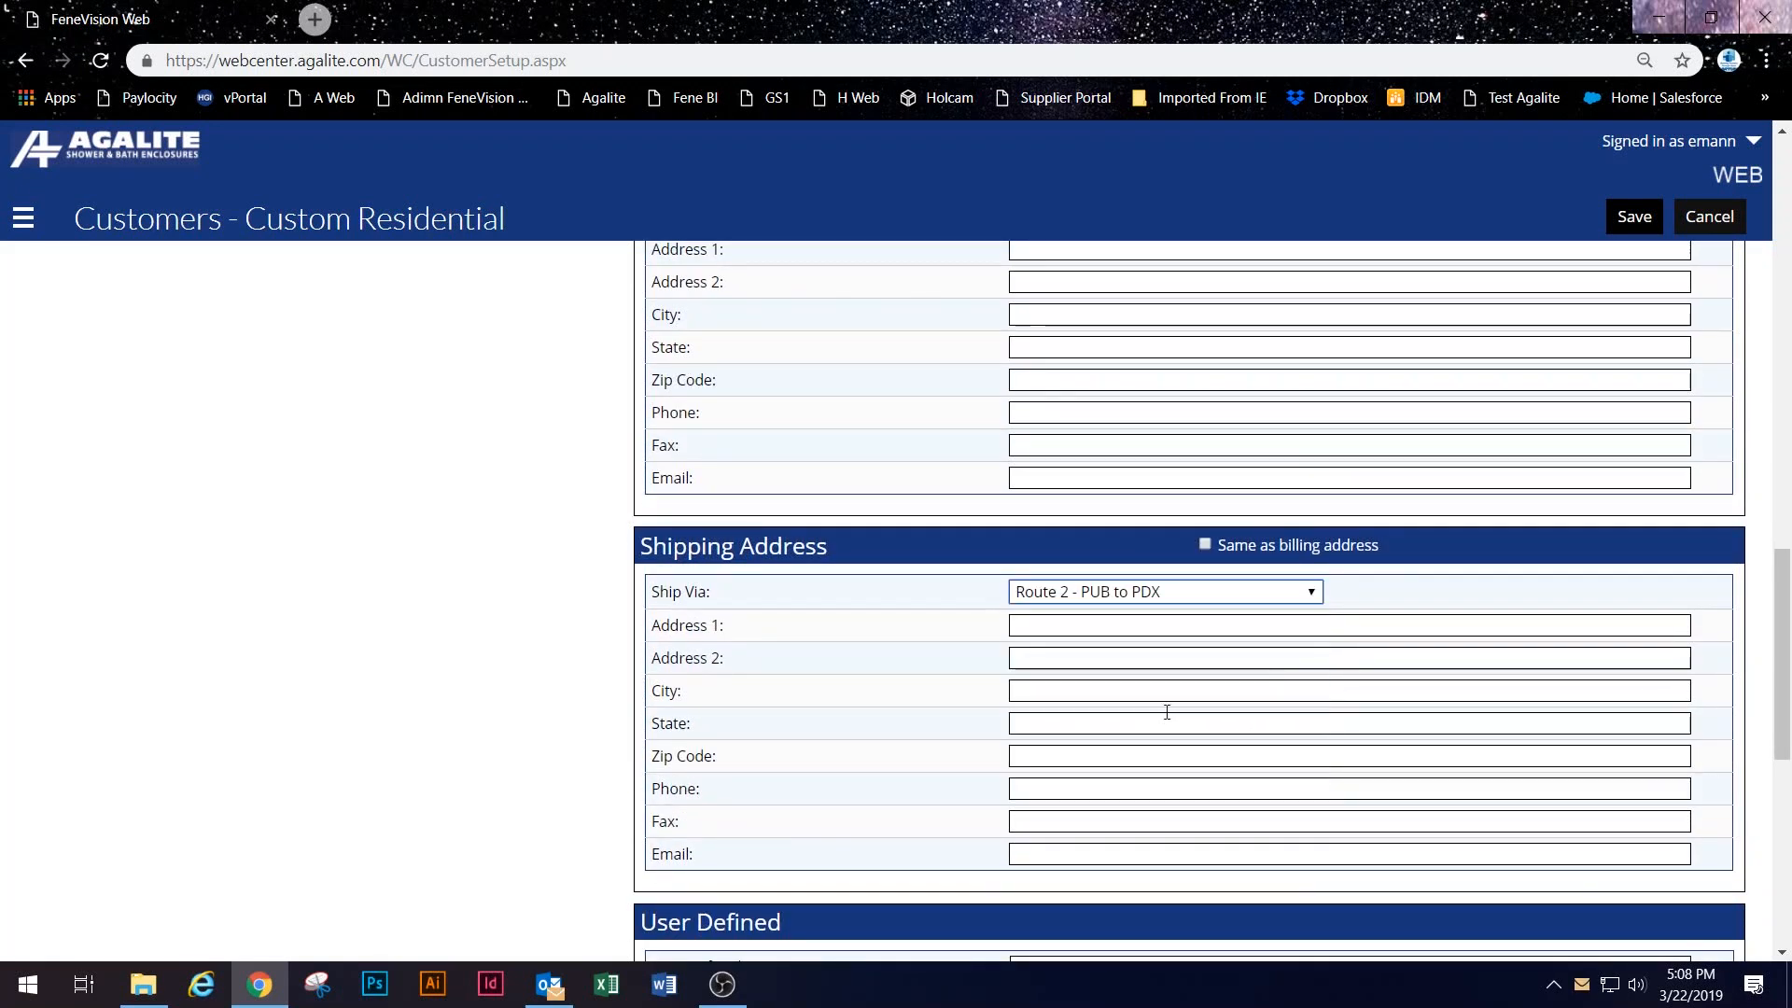
{"action": "left_click", "coordinate": [1633, 216]}
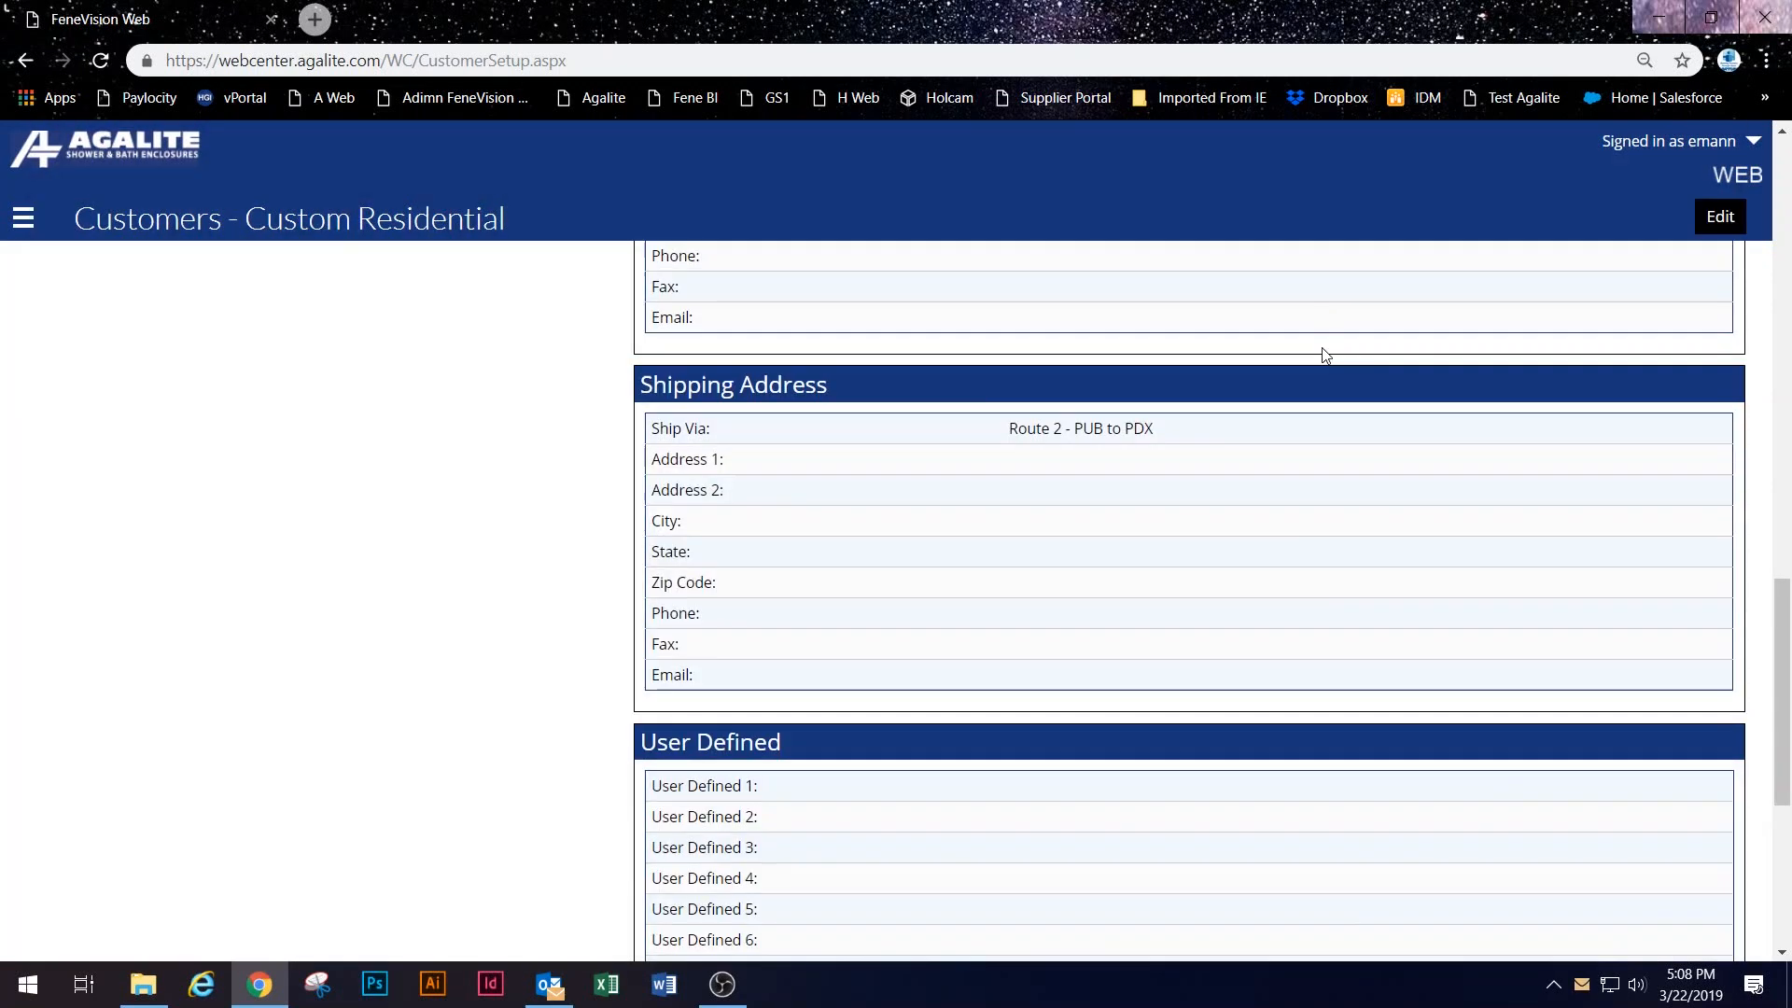
{"action": "scroll", "coordinate": [1253, 658], "scroll_direction": "up", "scroll_amount": 8}
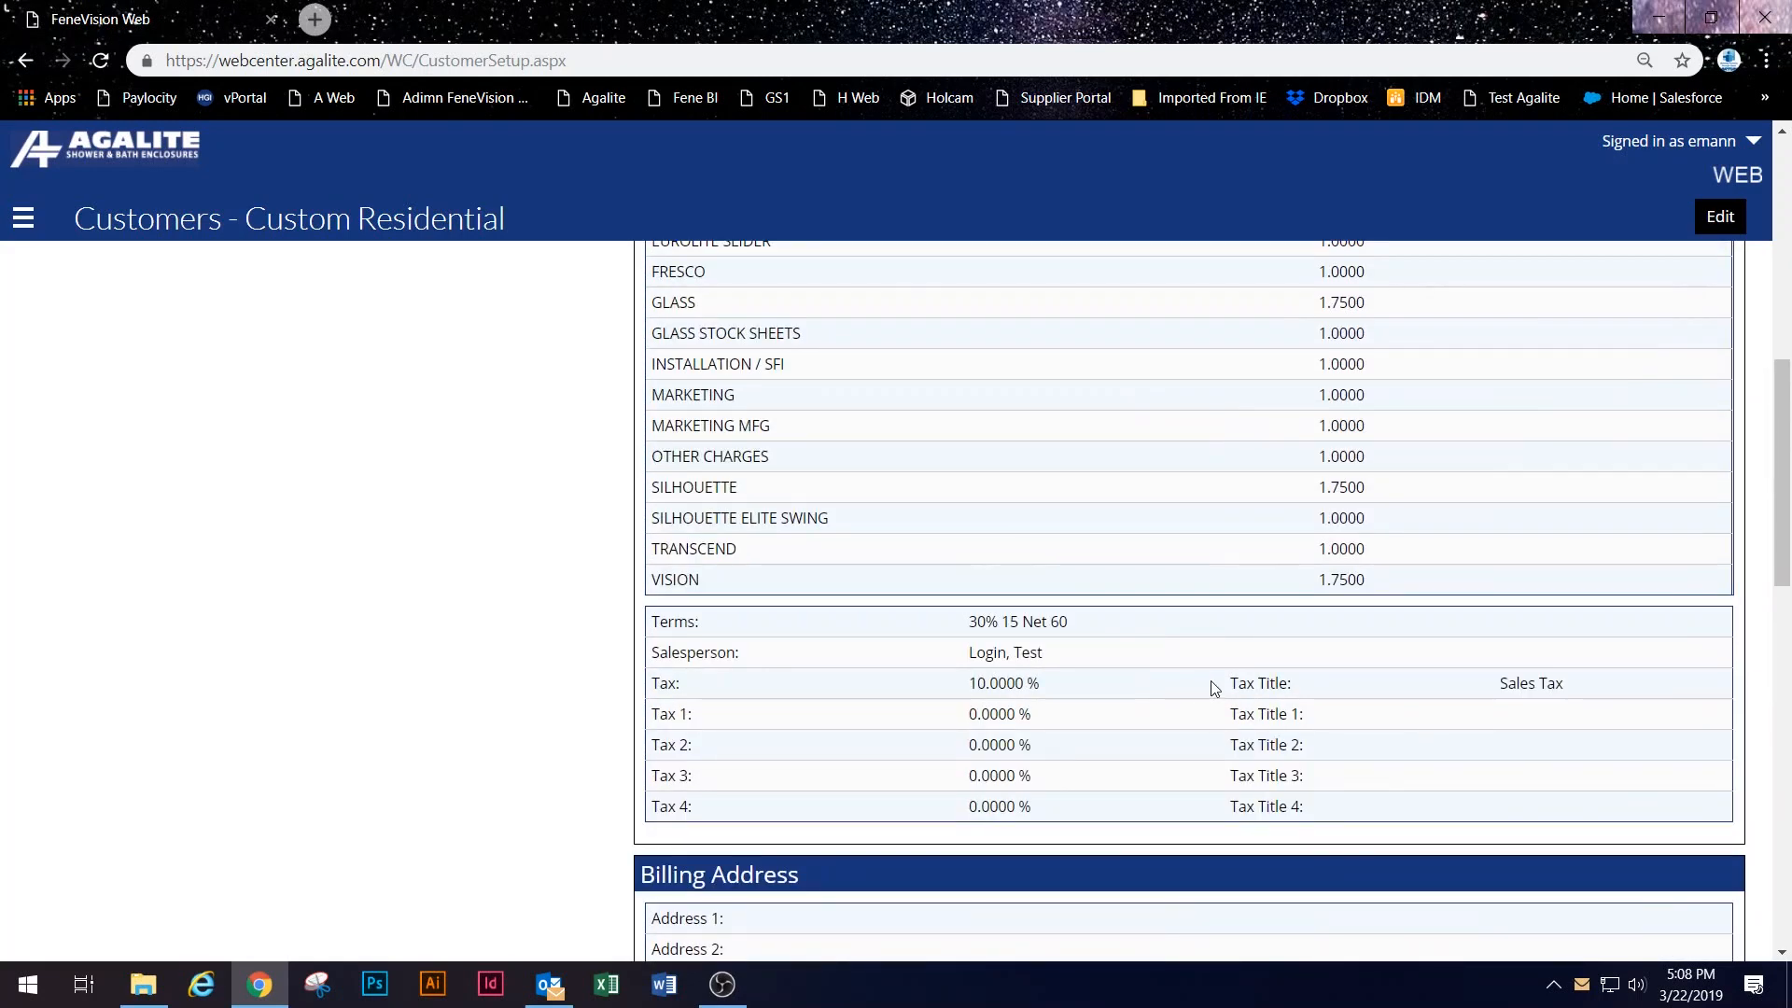
{"action": "scroll", "coordinate": [1148, 679], "scroll_direction": "up", "scroll_amount": 10}
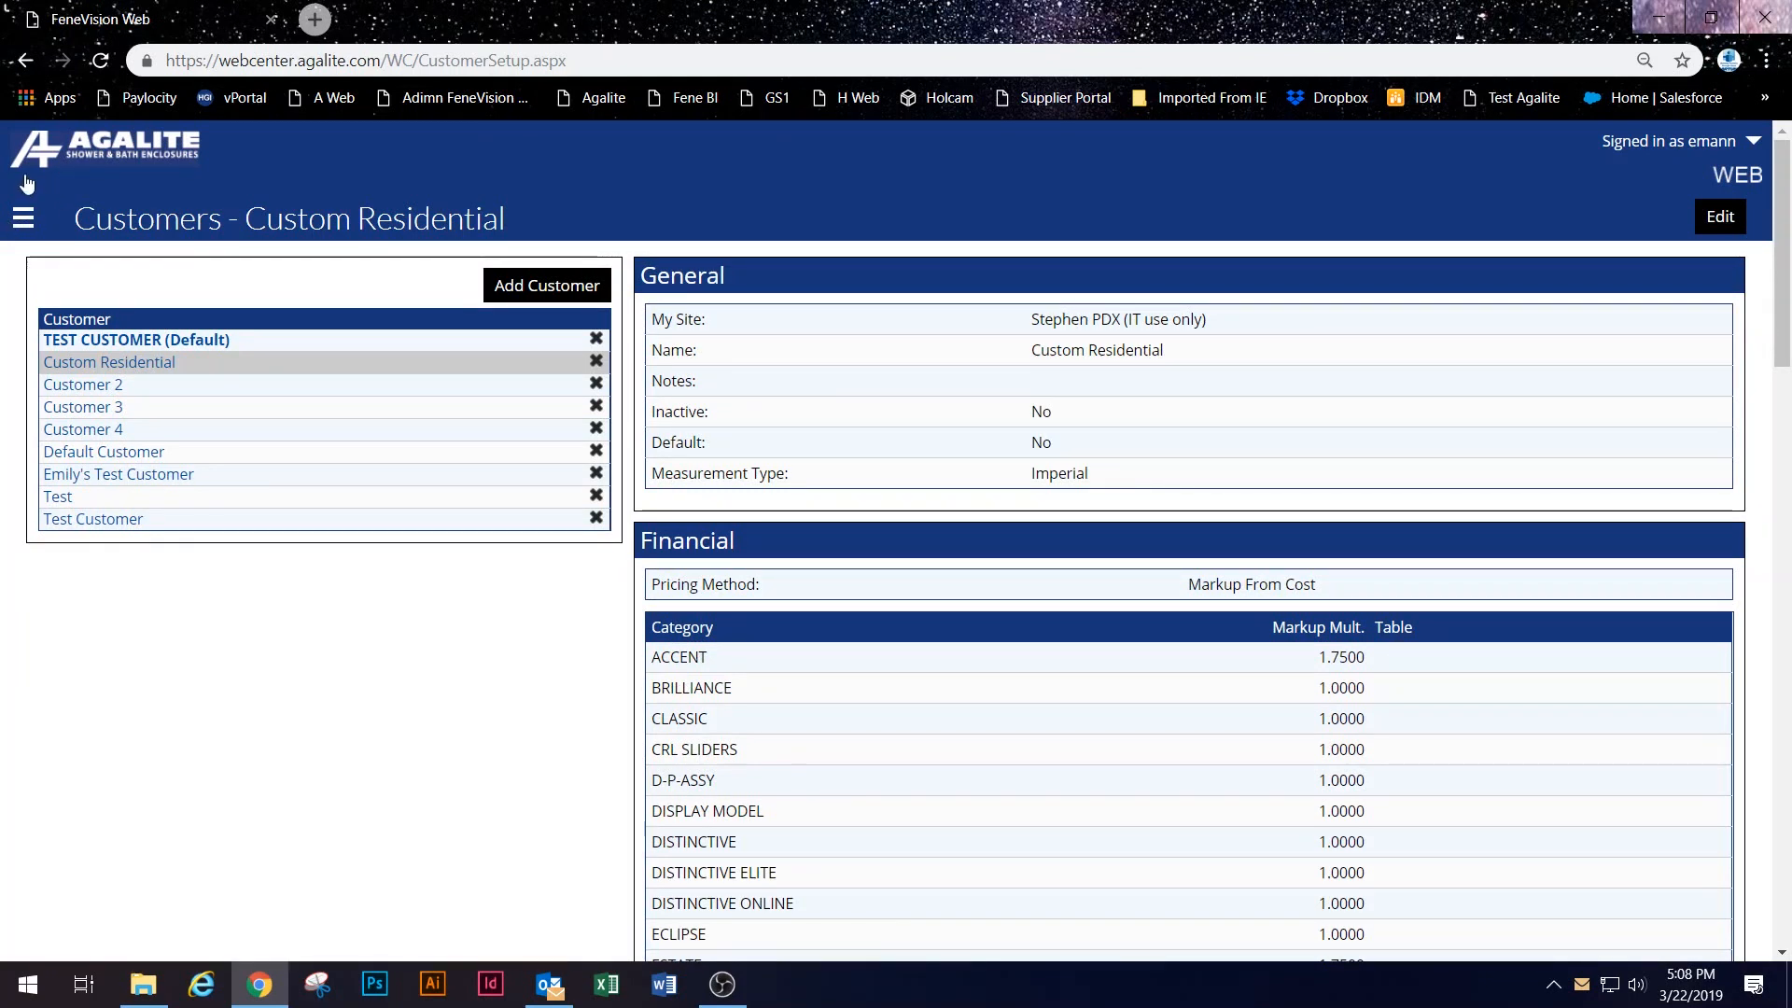
Step: Go to Setup > Pricing > Tables
{"action": "left_click", "coordinate": [24, 219]}
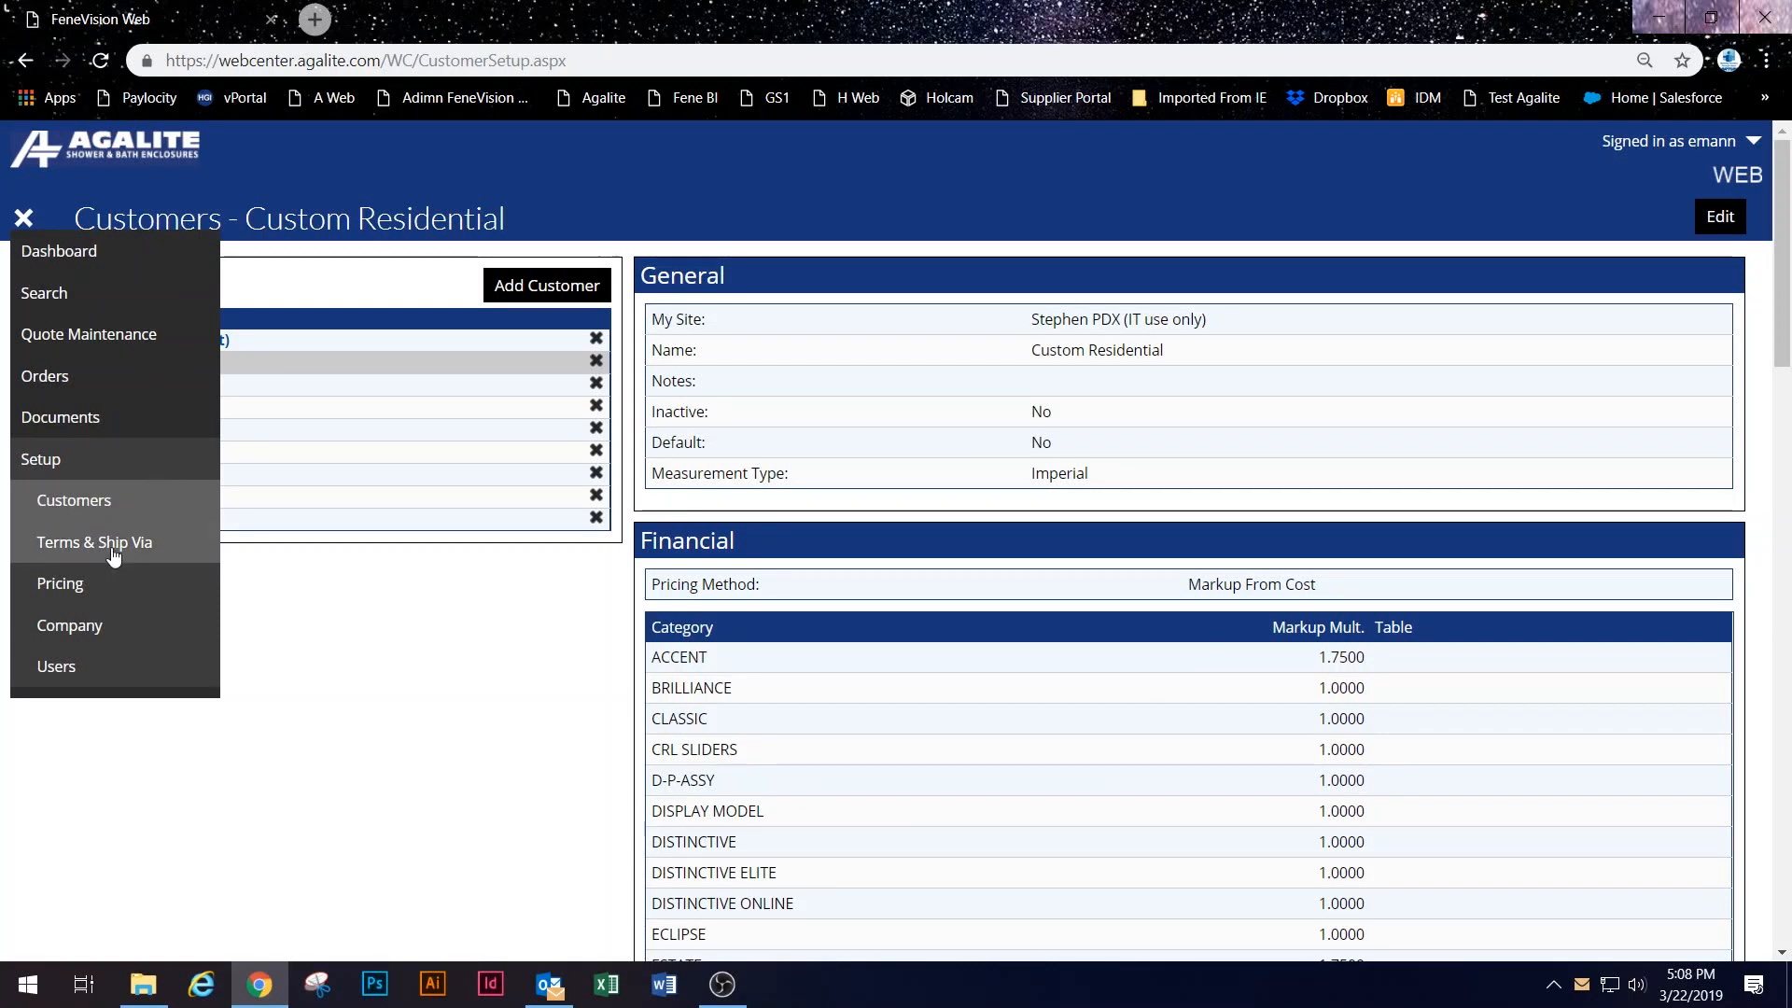
{"action": "left_click", "coordinate": [135, 592]}
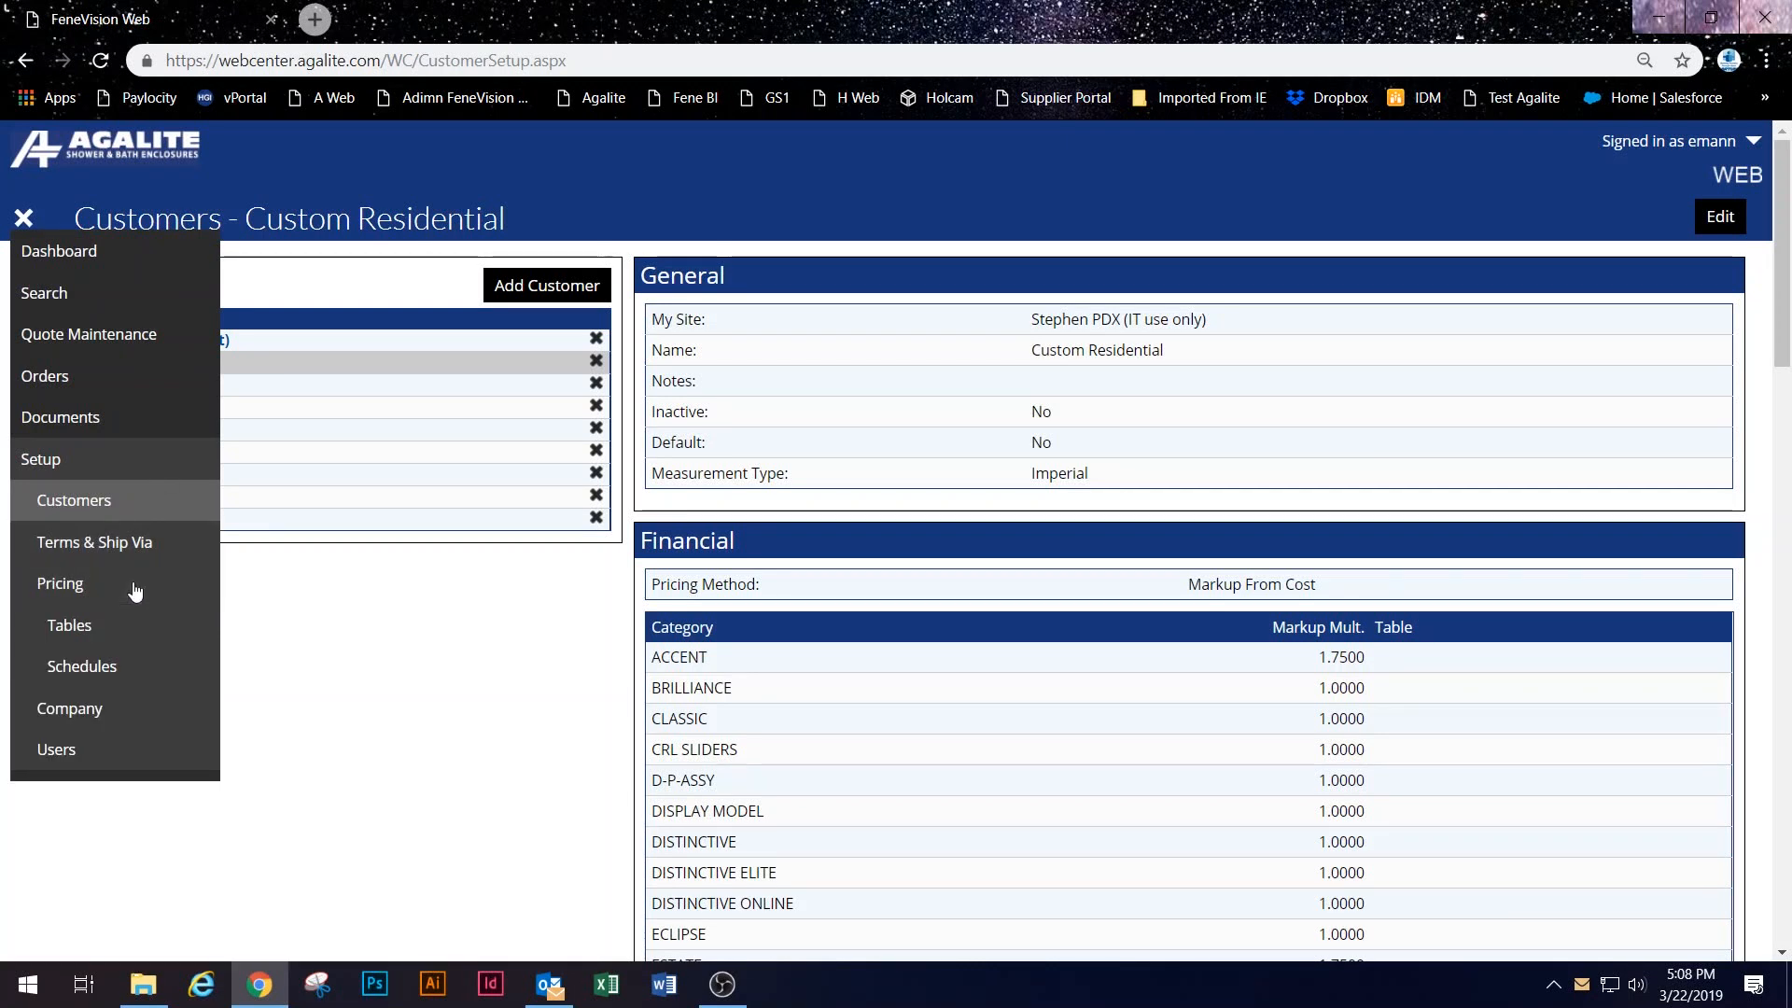
{"action": "left_click", "coordinate": [116, 633]}
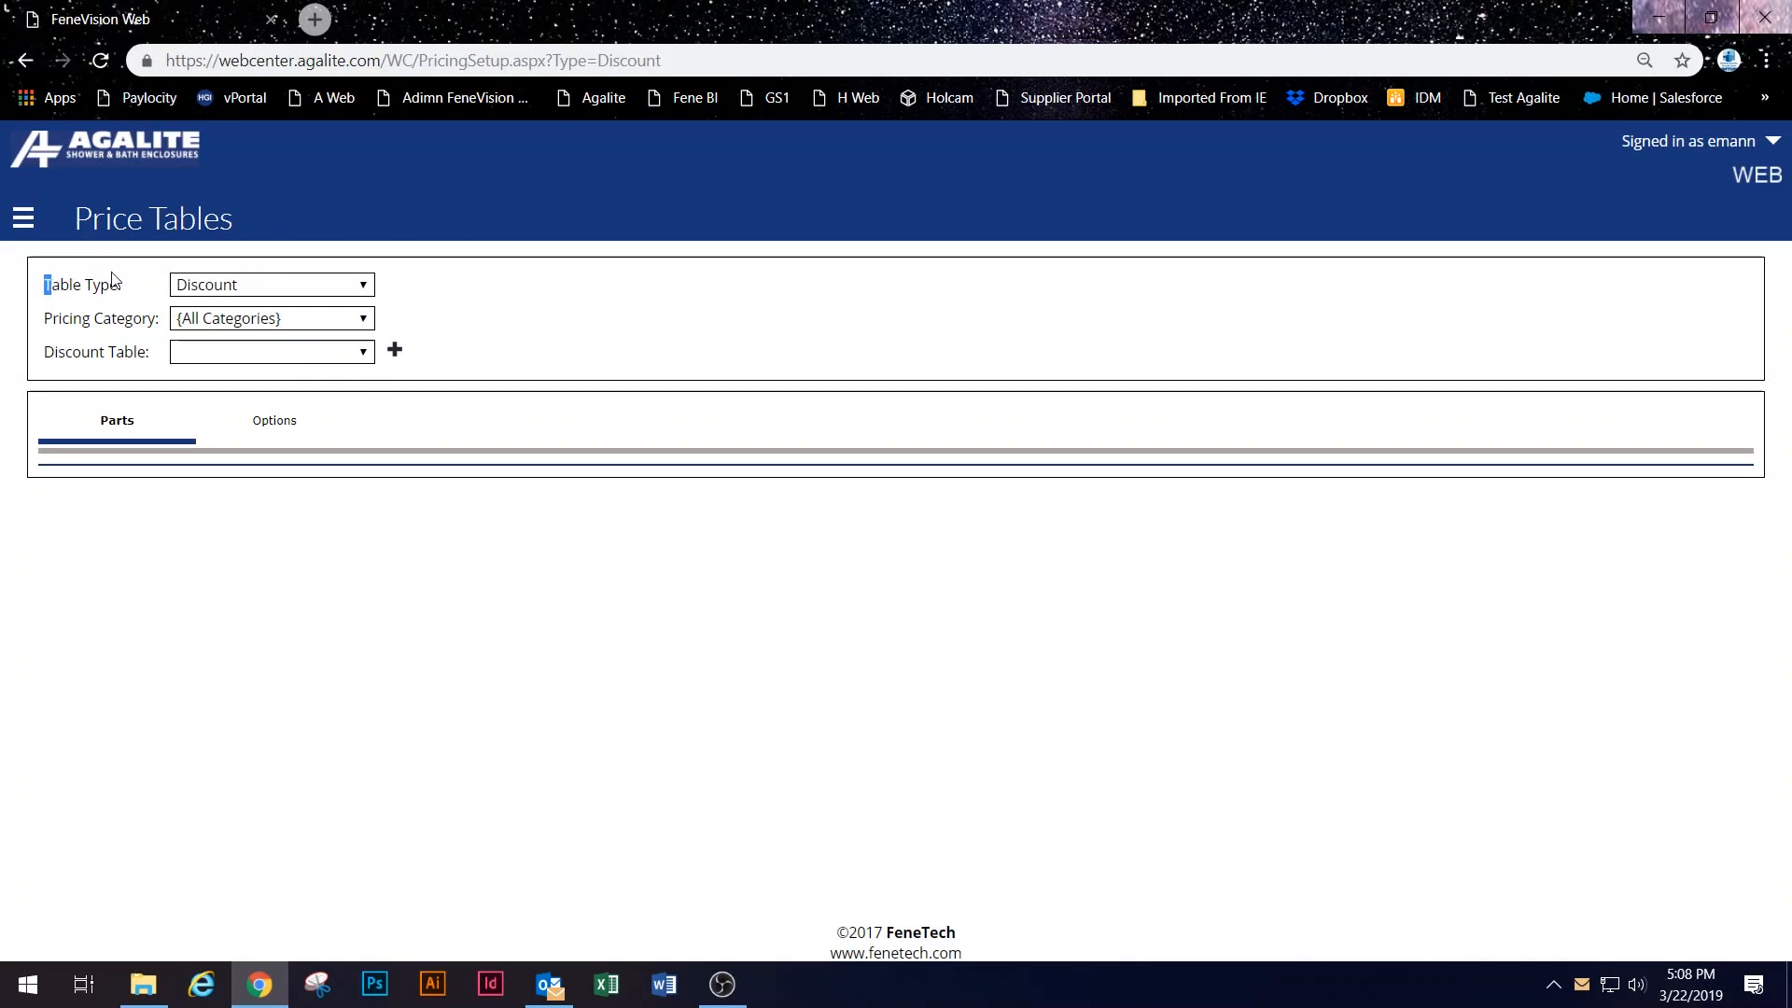
Step: Switch Price Tables to the Markup table type filtered to the TRANSCEND pricing category
{"action": "left_click", "coordinate": [295, 285]}
{"action": "left_click", "coordinate": [291, 283]}
{"action": "left_click", "coordinate": [143, 290]}
{"action": "left_click", "coordinate": [308, 286]}
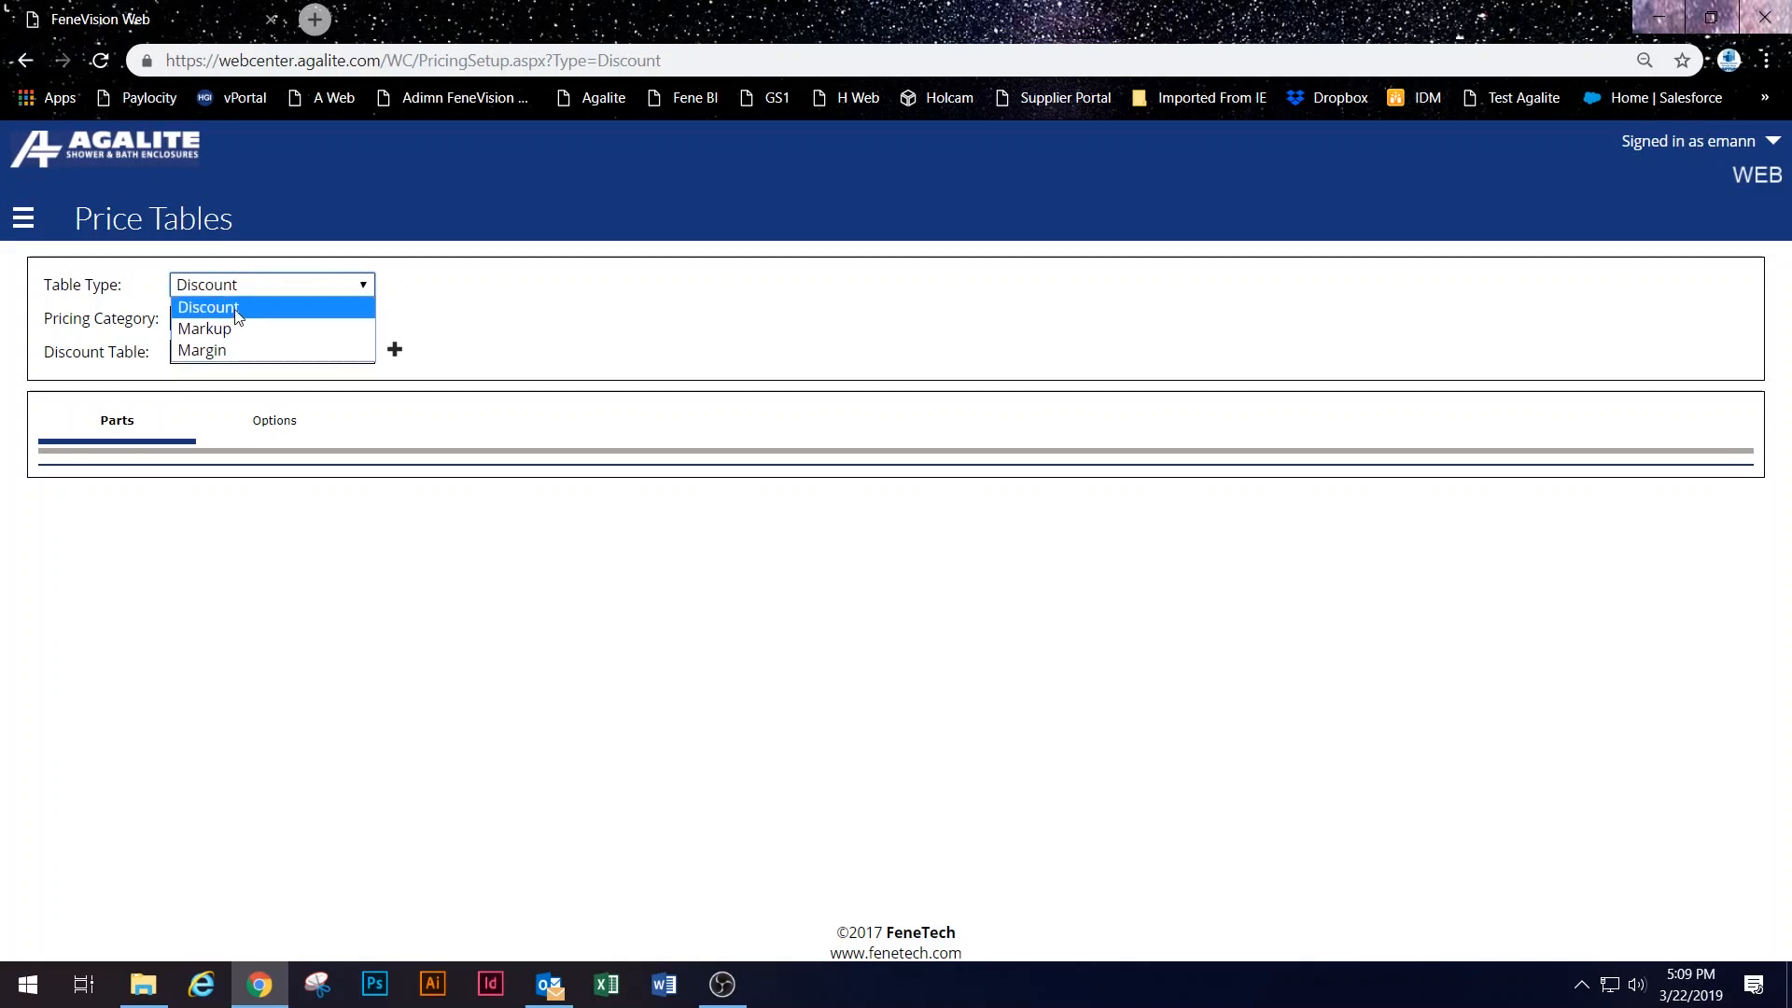
{"action": "left_click", "coordinate": [352, 338]}
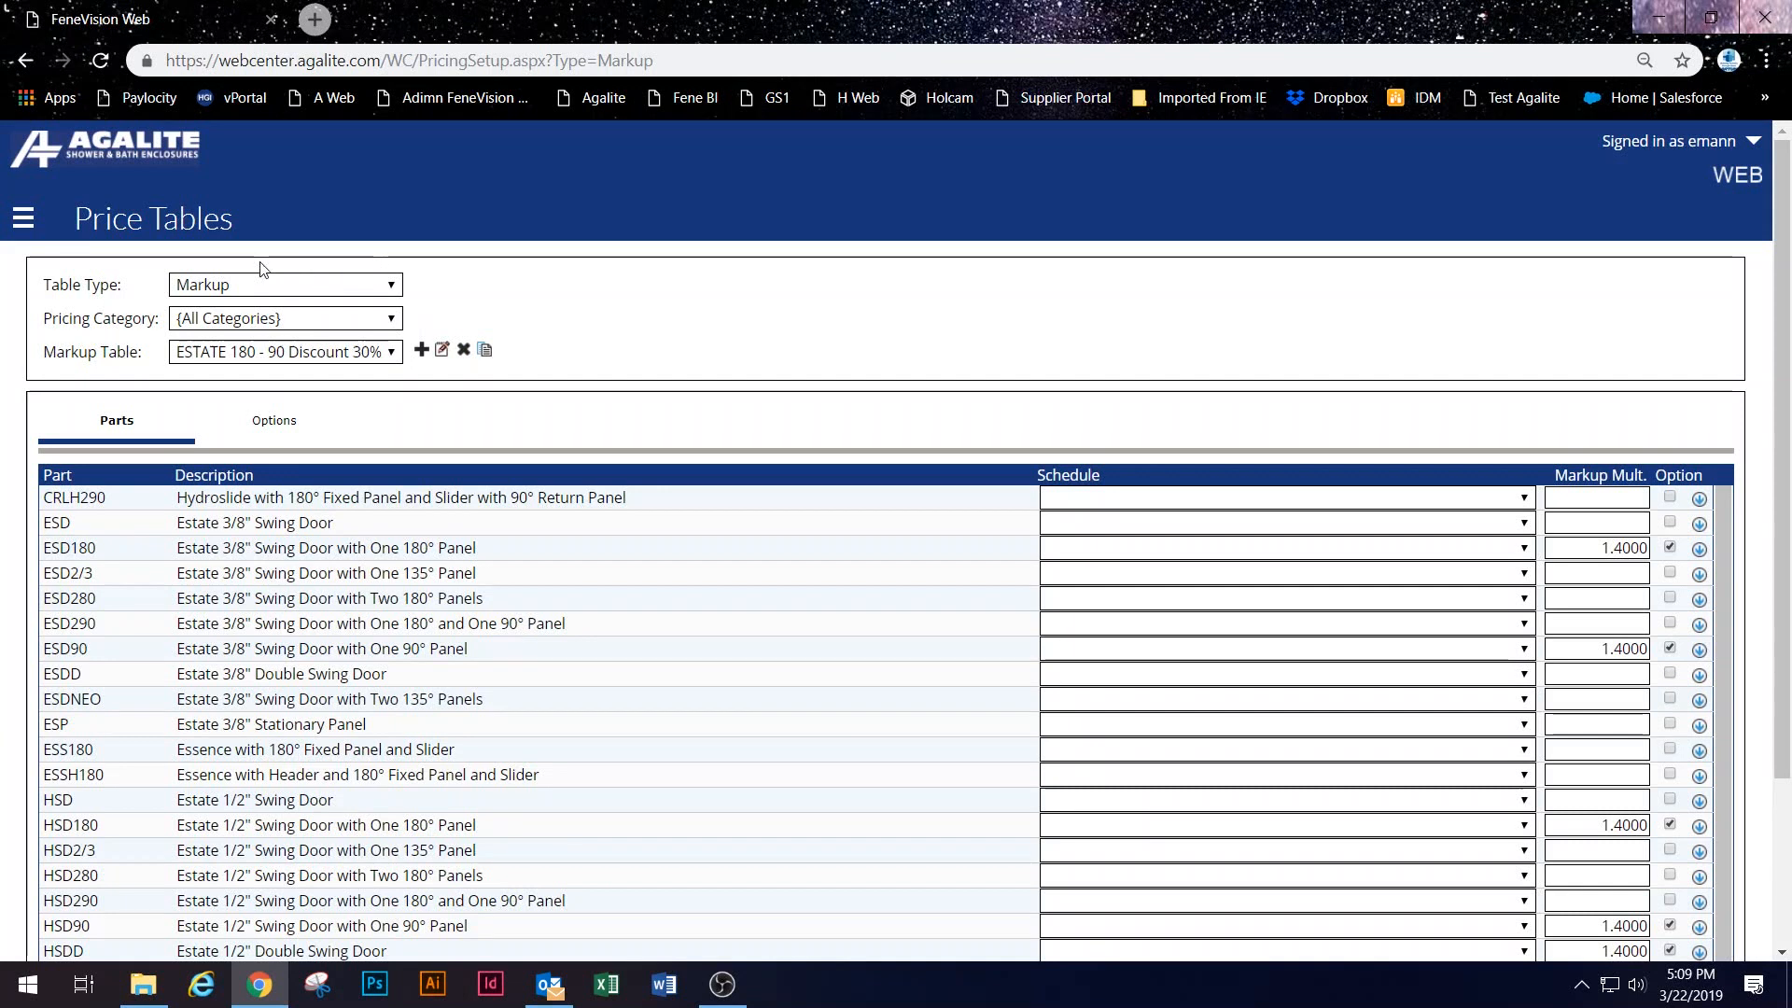
{"action": "left_click", "coordinate": [216, 323]}
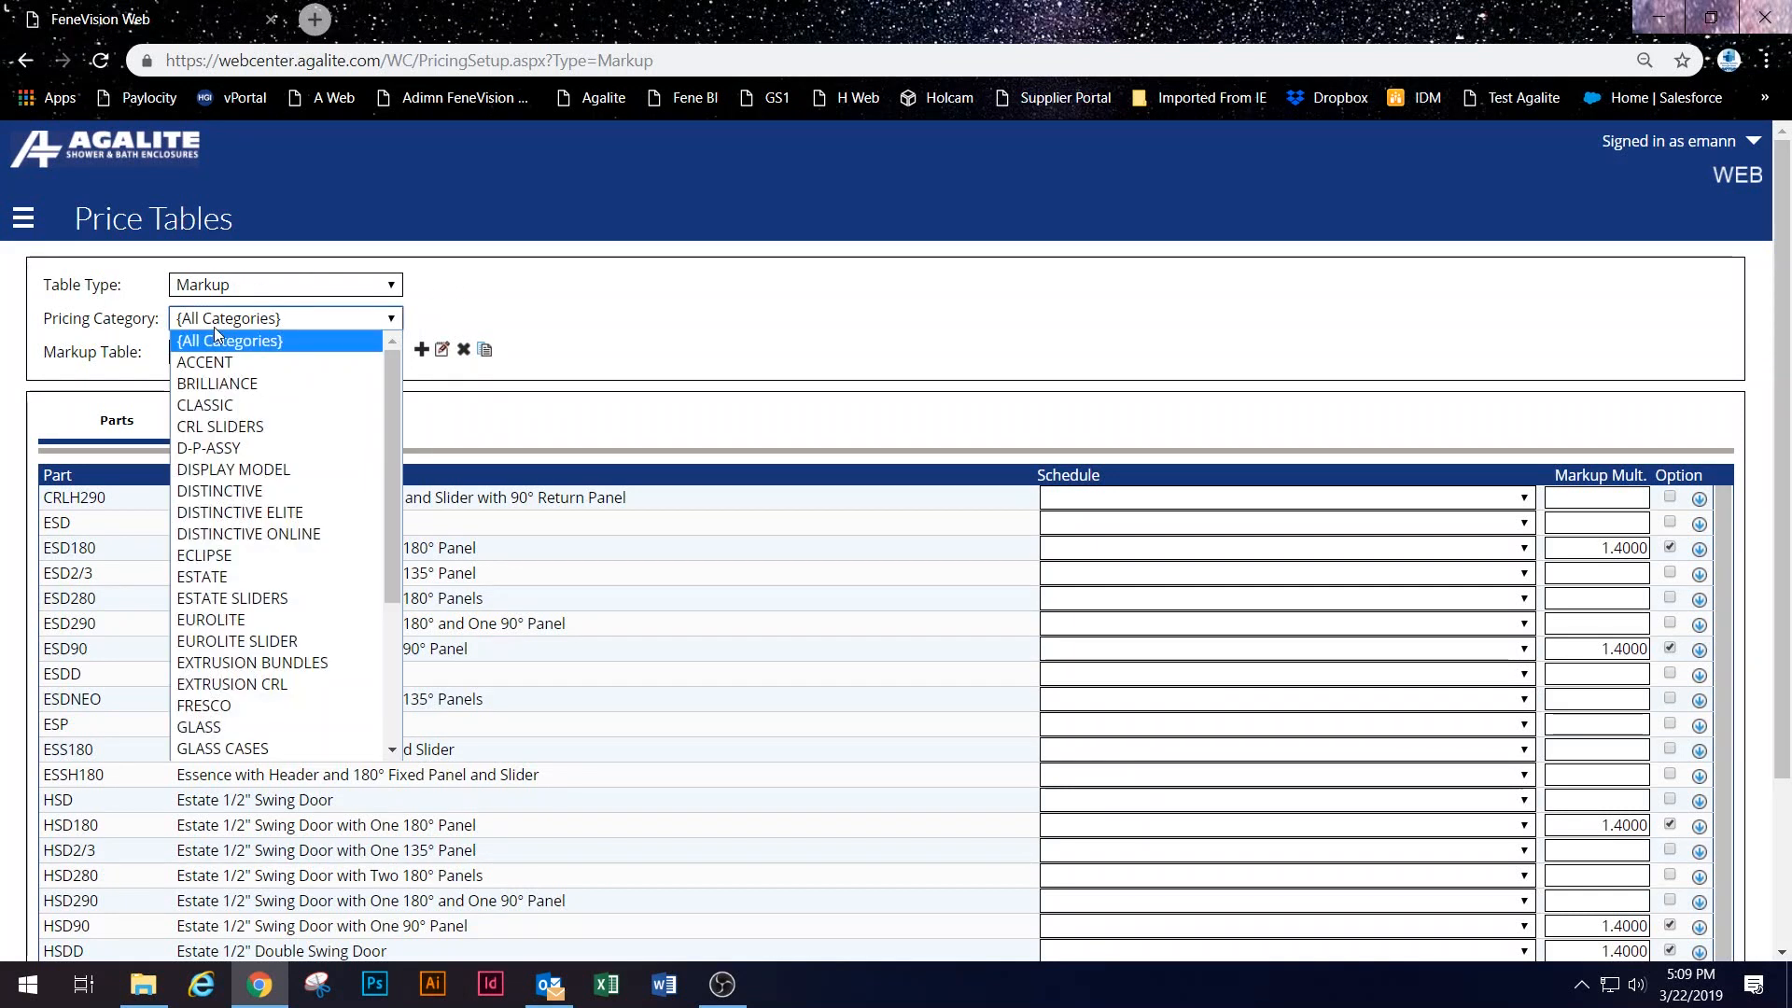
{"action": "scroll", "coordinate": [280, 481], "scroll_direction": "down", "scroll_amount": 4}
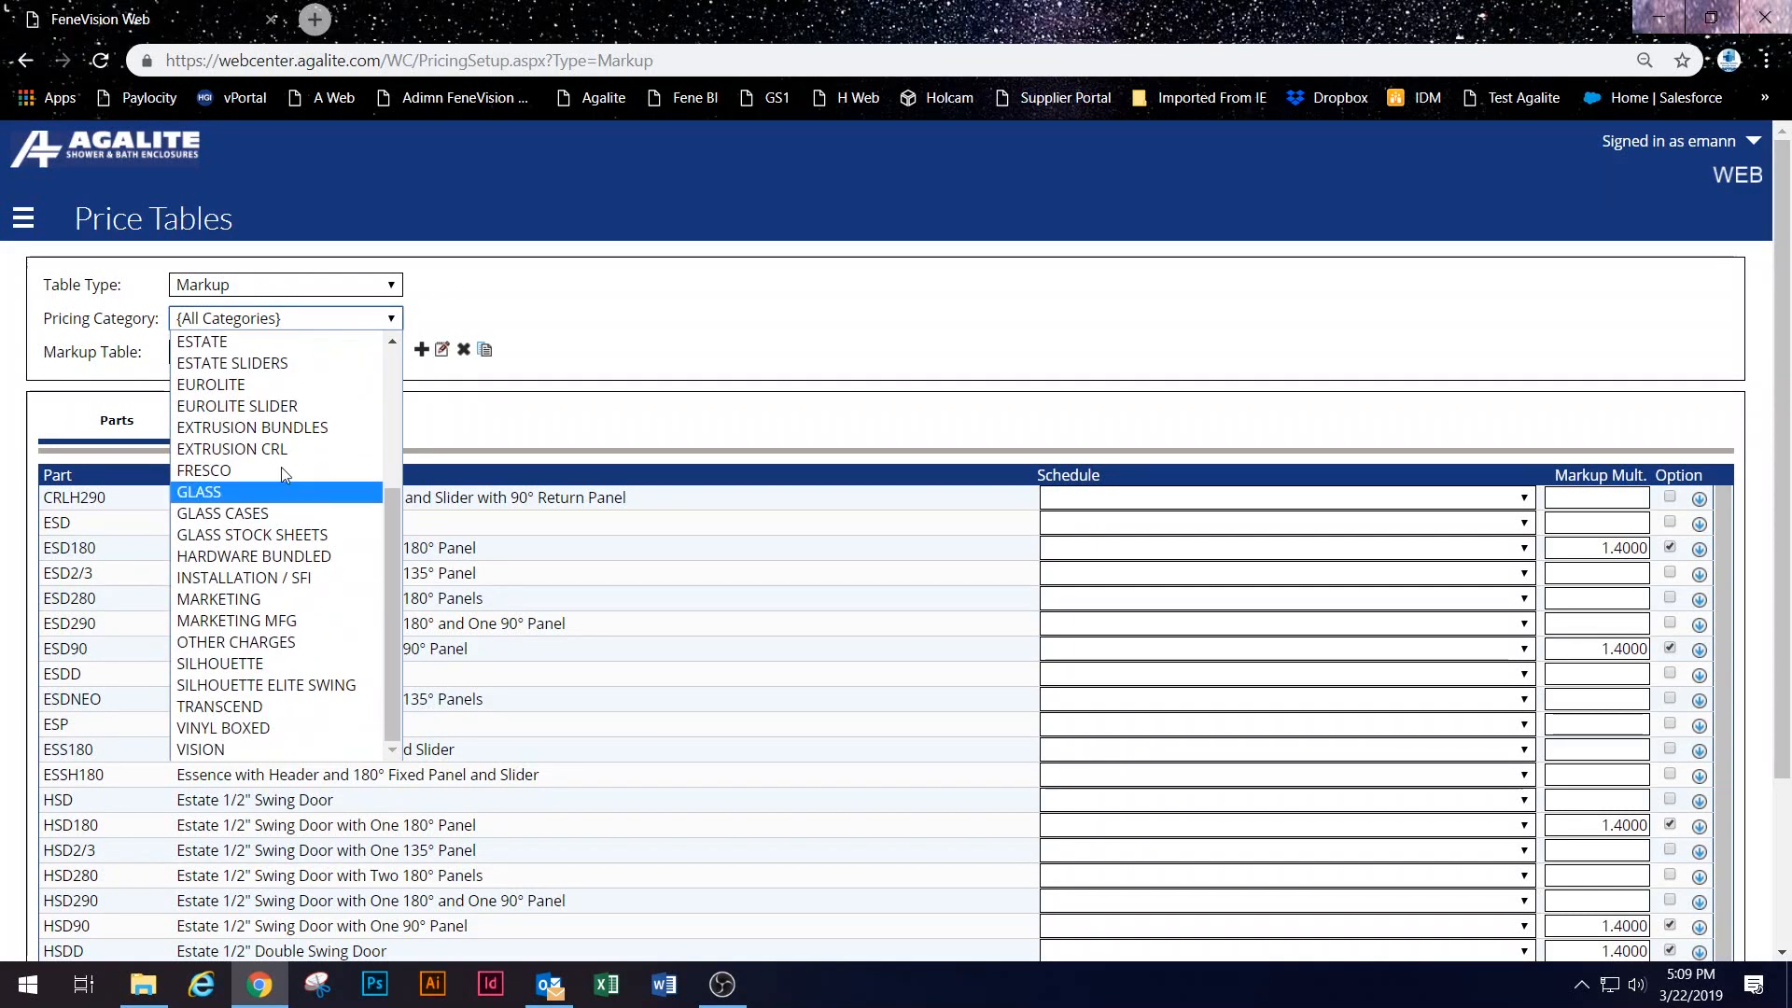
{"action": "left_click", "coordinate": [271, 707]}
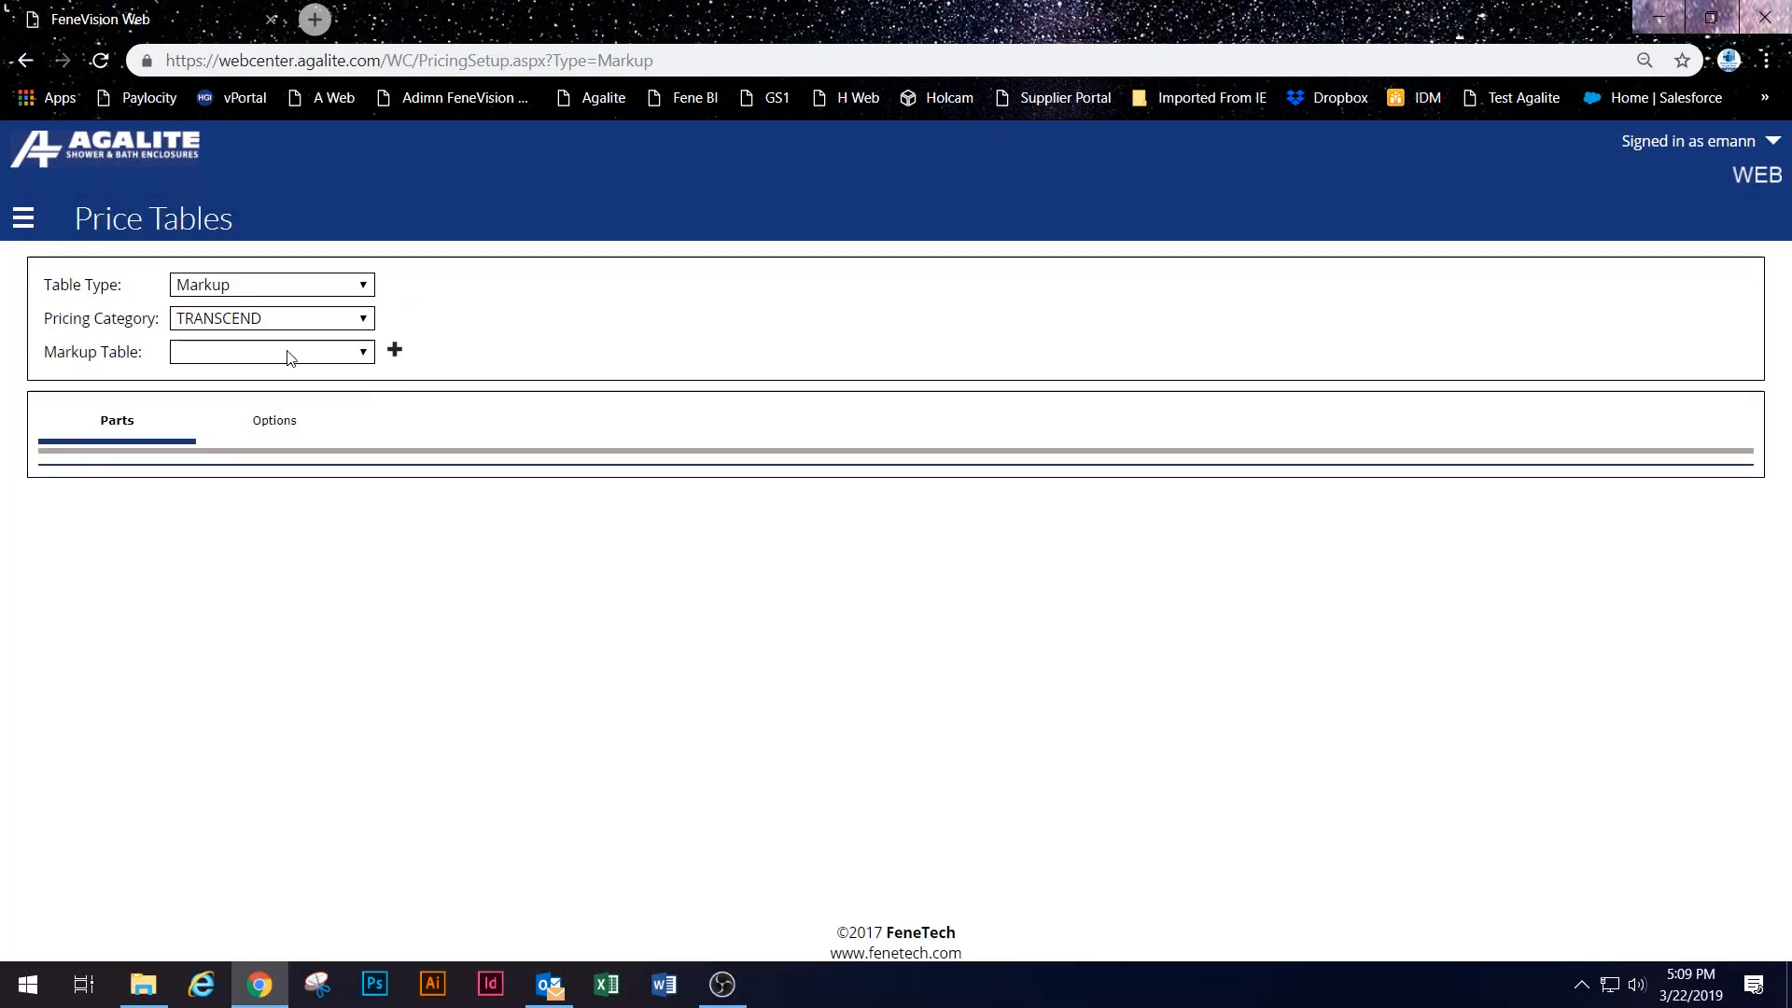
{"action": "left_click", "coordinate": [394, 351]}
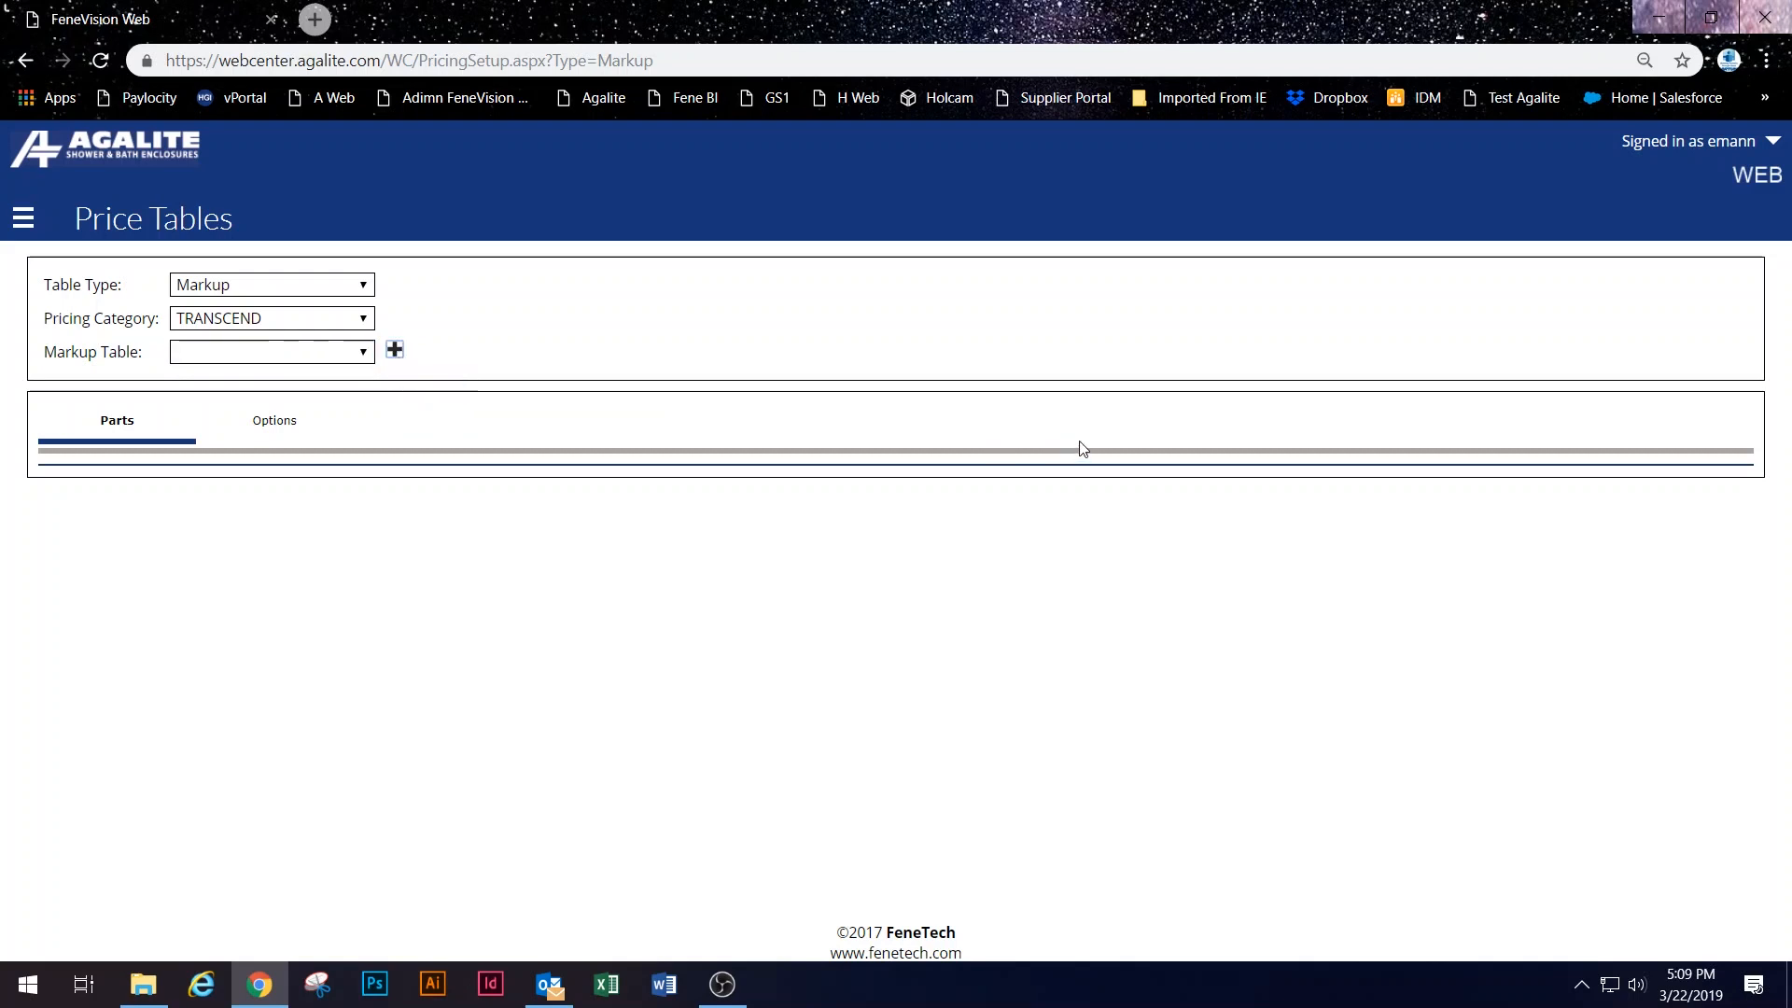
Step: Create a TRANSCEND markup table named 'Transcend BYPASS Promotion 30%'
{"action": "left_click", "coordinate": [394, 350]}
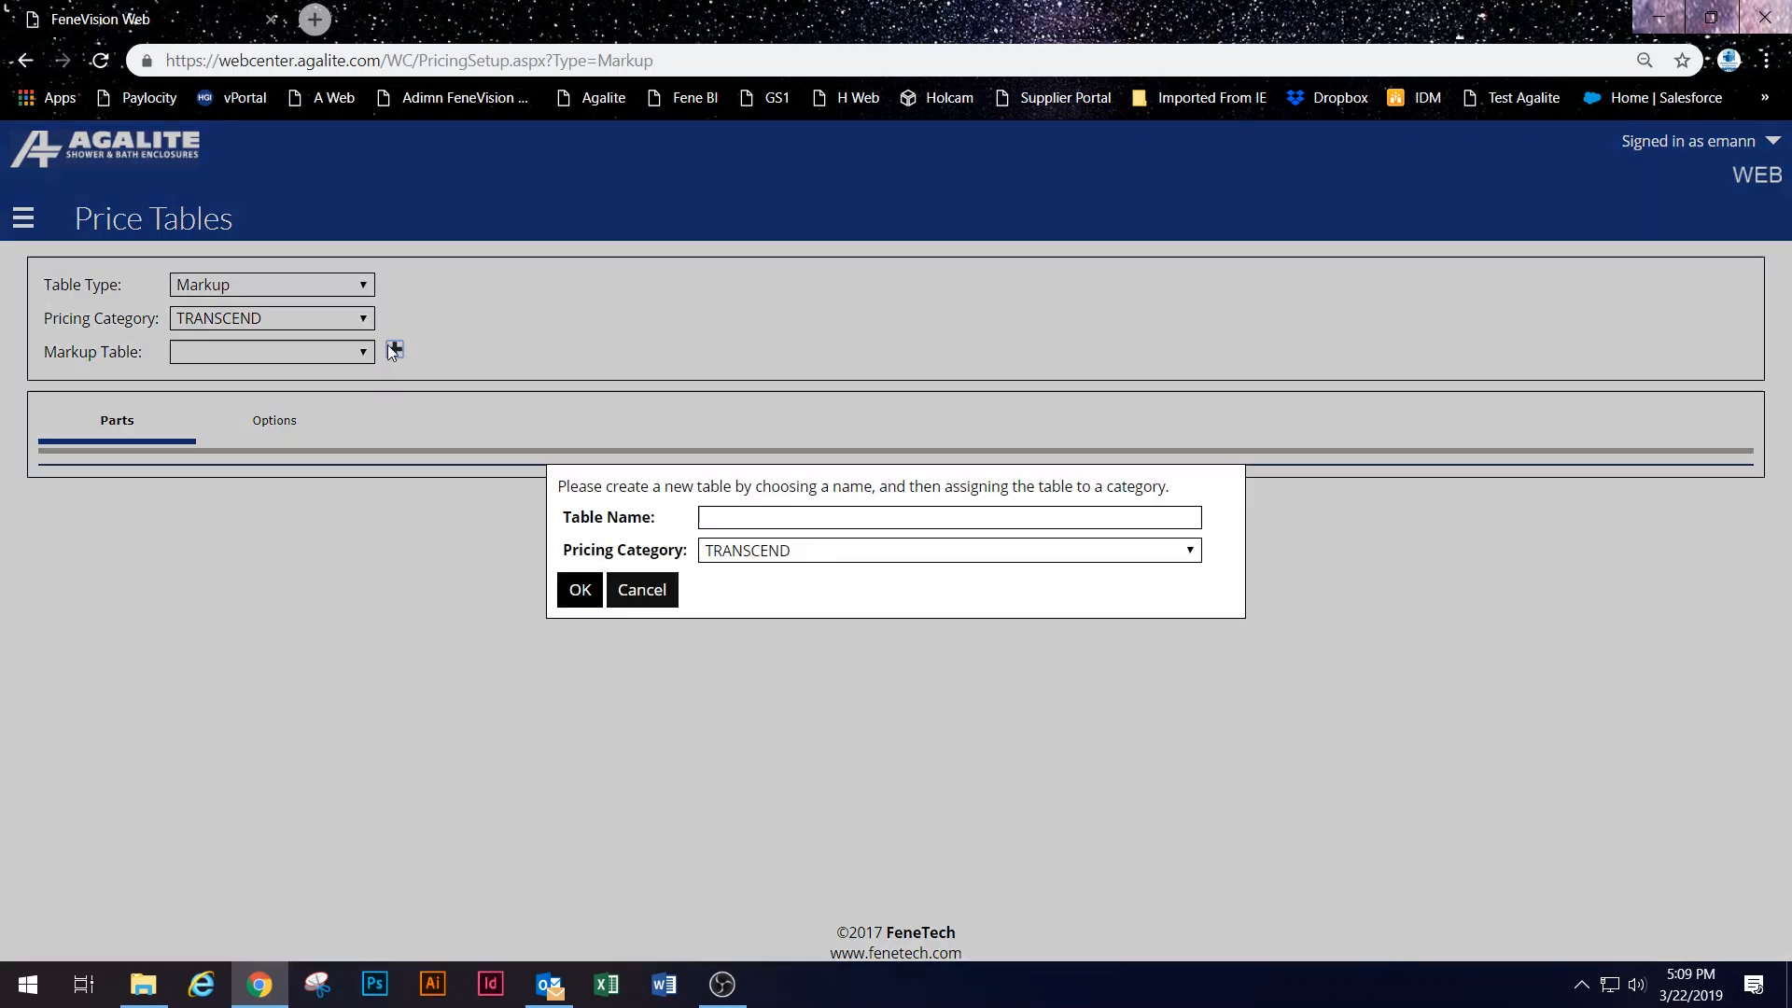
{"action": "left_click", "coordinate": [818, 520]}
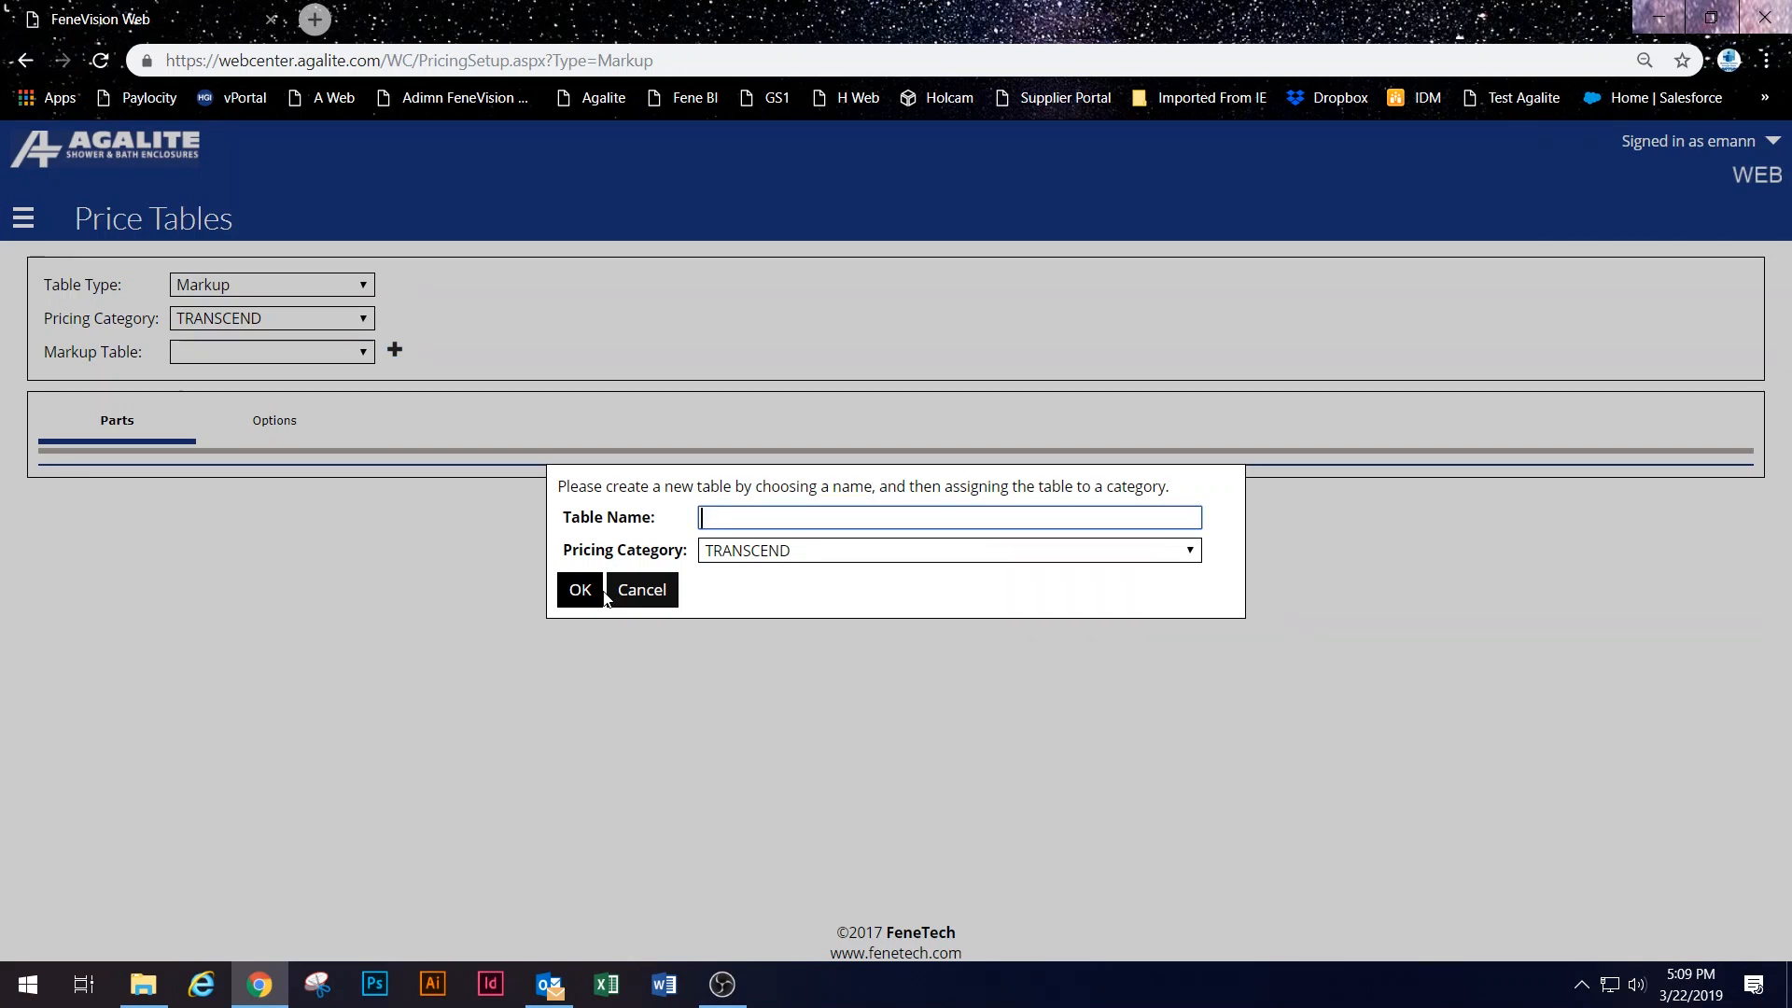
{"action": "type", "text": "Transcend BYPASS Promotion 30%"}
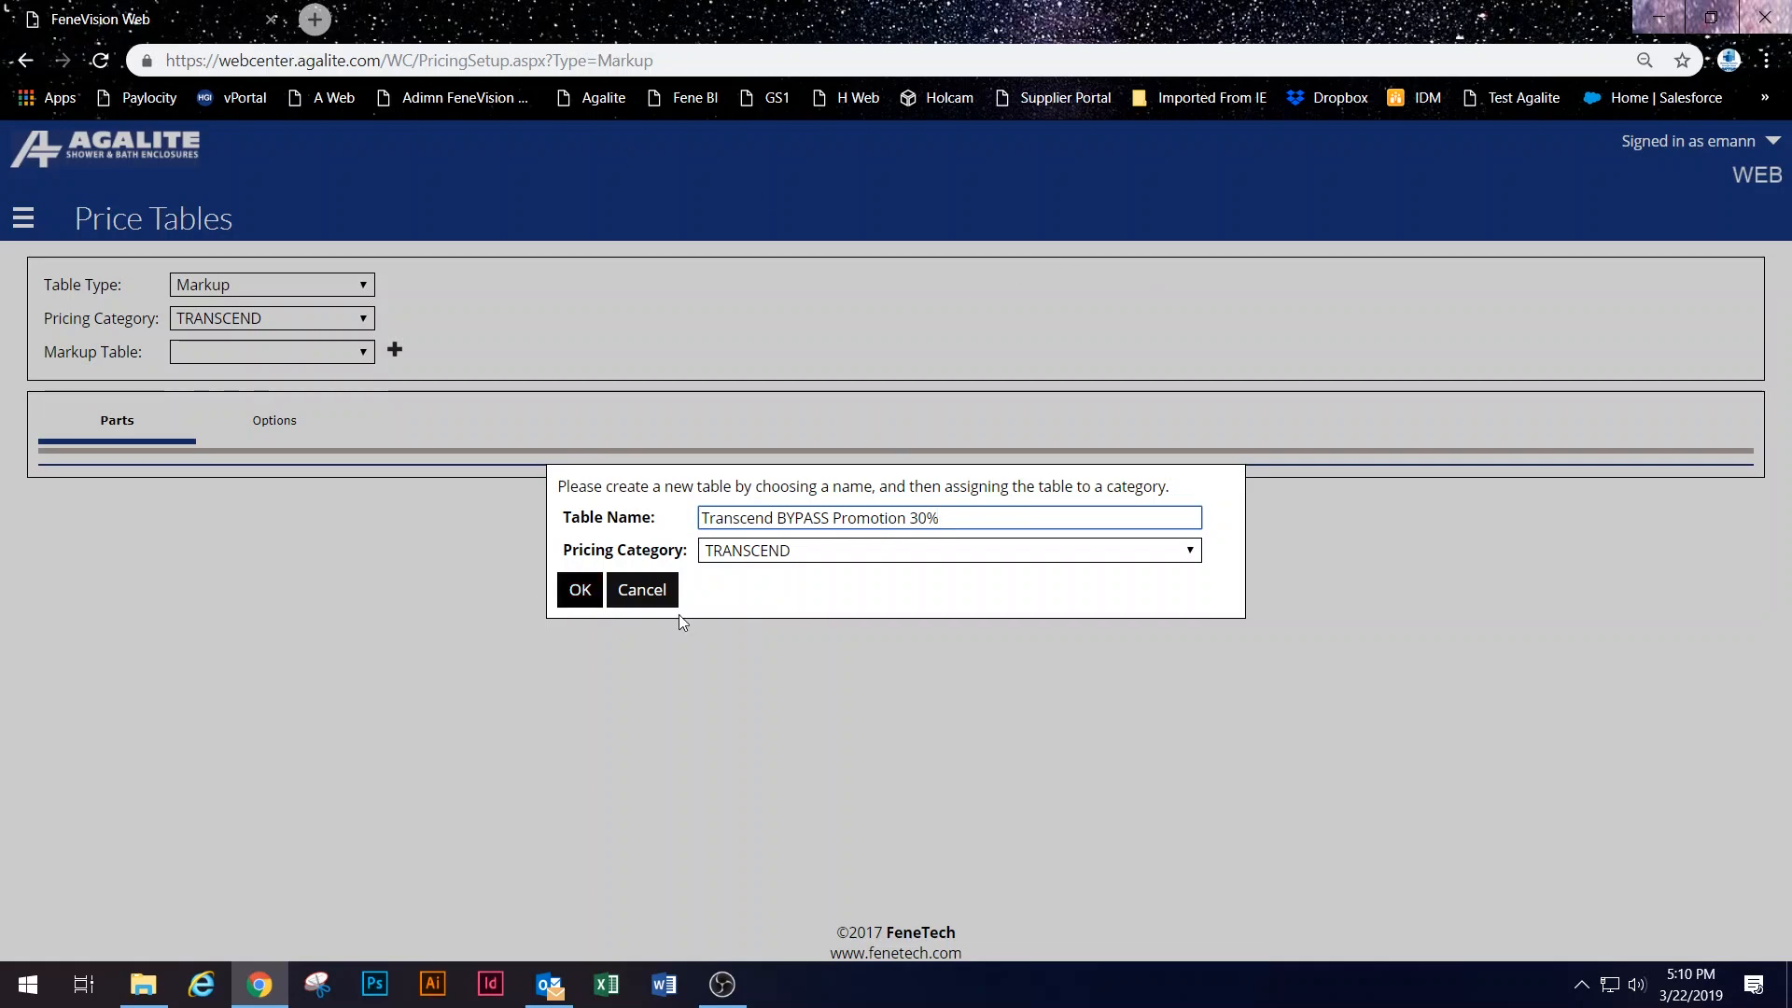
{"action": "left_click", "coordinate": [580, 589]}
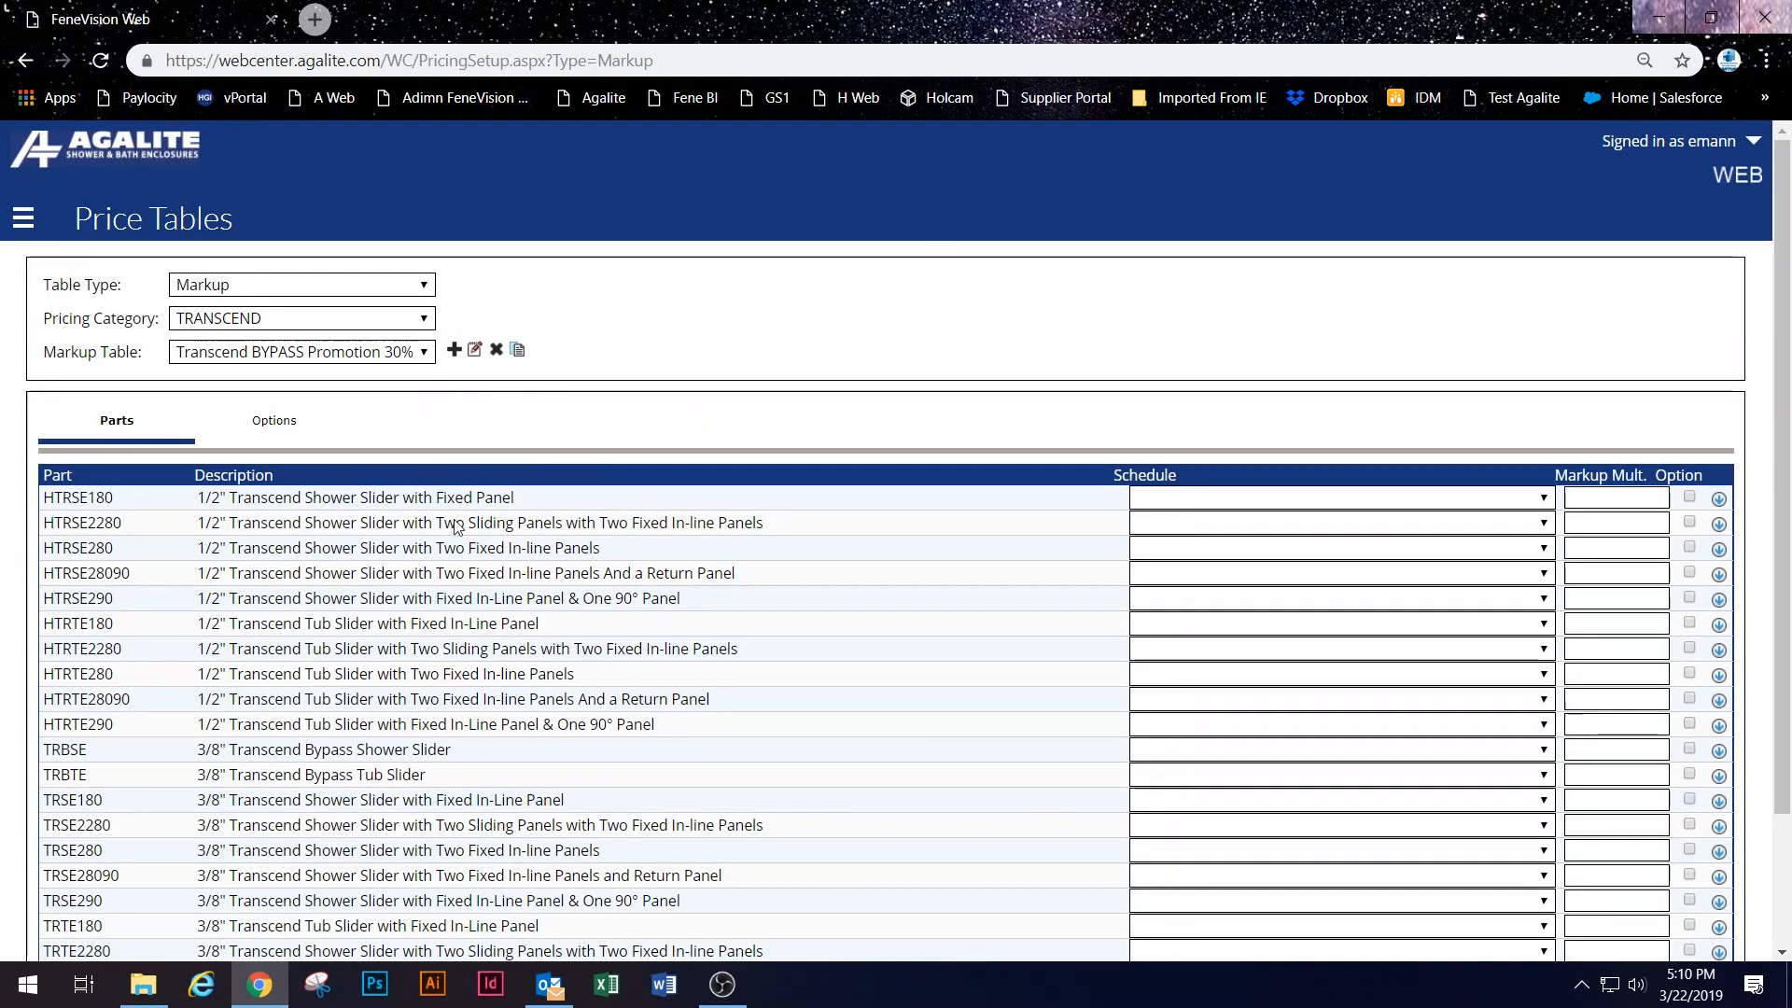
Step: Highlight the TRBSE and TRBTE bypass slider rows and select TRBSE's Markup Mult. box
{"action": "scroll", "coordinate": [842, 617], "scroll_direction": "down", "scroll_amount": 2}
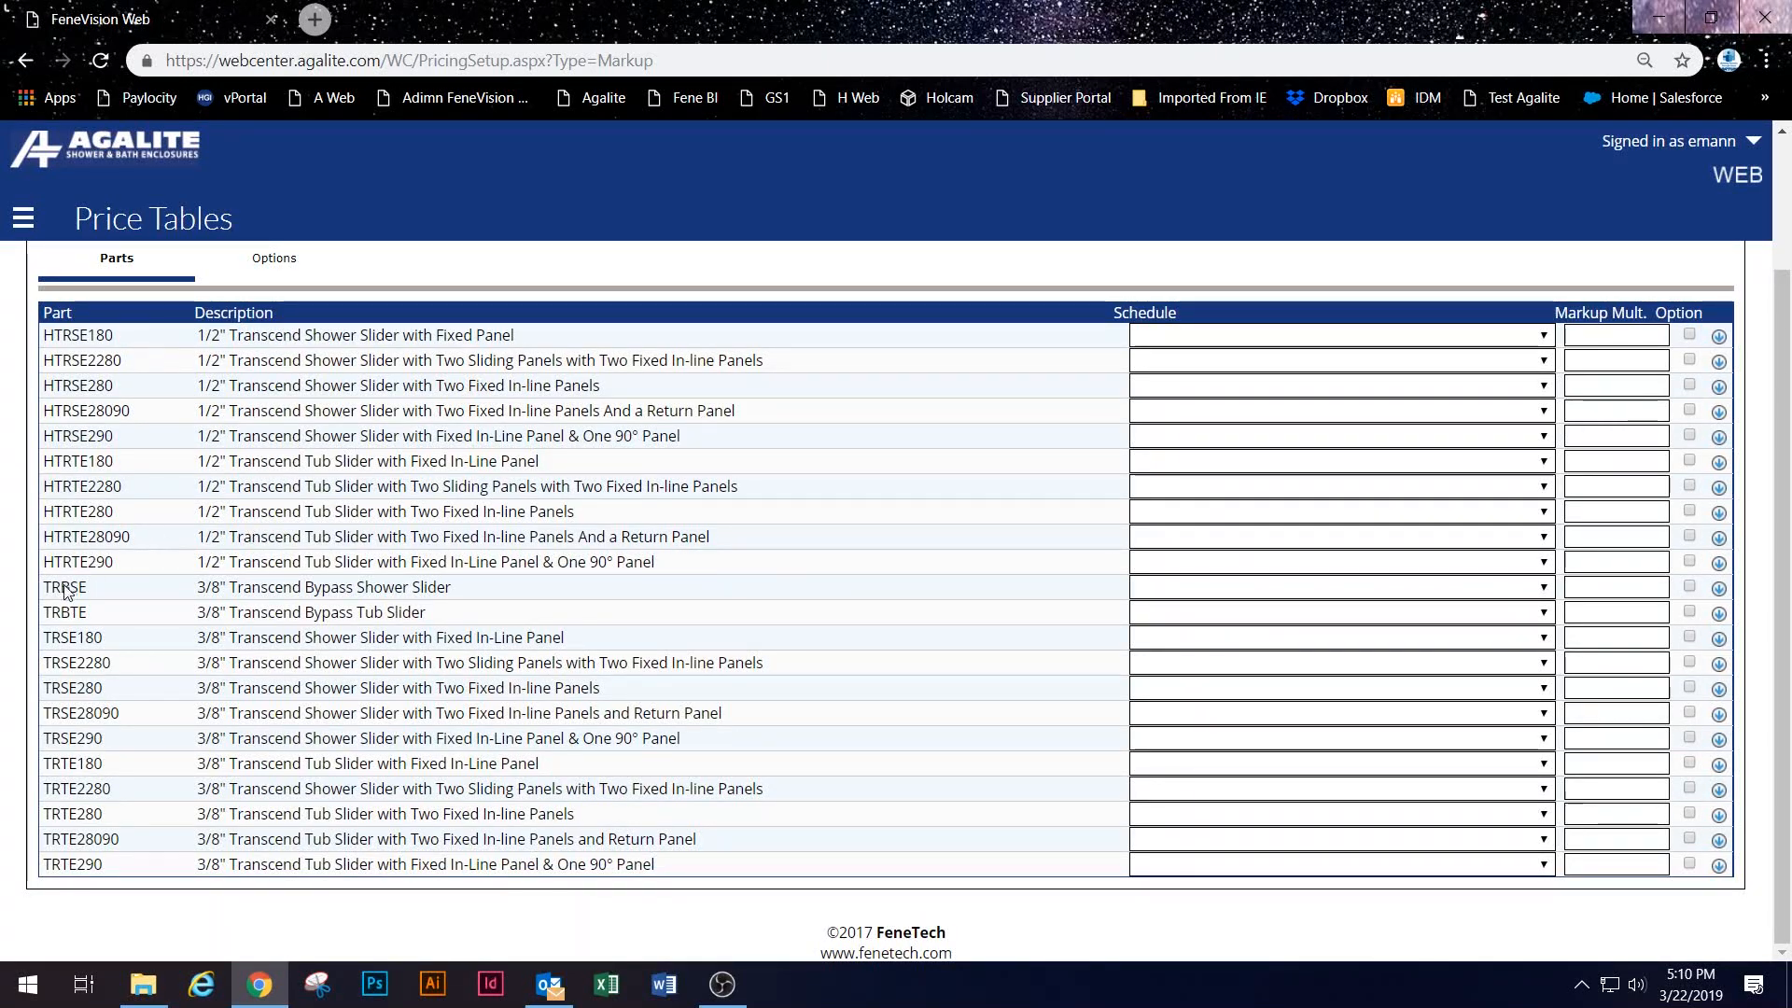
{"action": "left_click_drag", "start_coordinate": [44, 593], "coordinate": [97, 621]}
{"action": "left_click_drag", "start_coordinate": [205, 586], "coordinate": [1299, 613]}
{"action": "left_click", "coordinate": [1622, 586]}
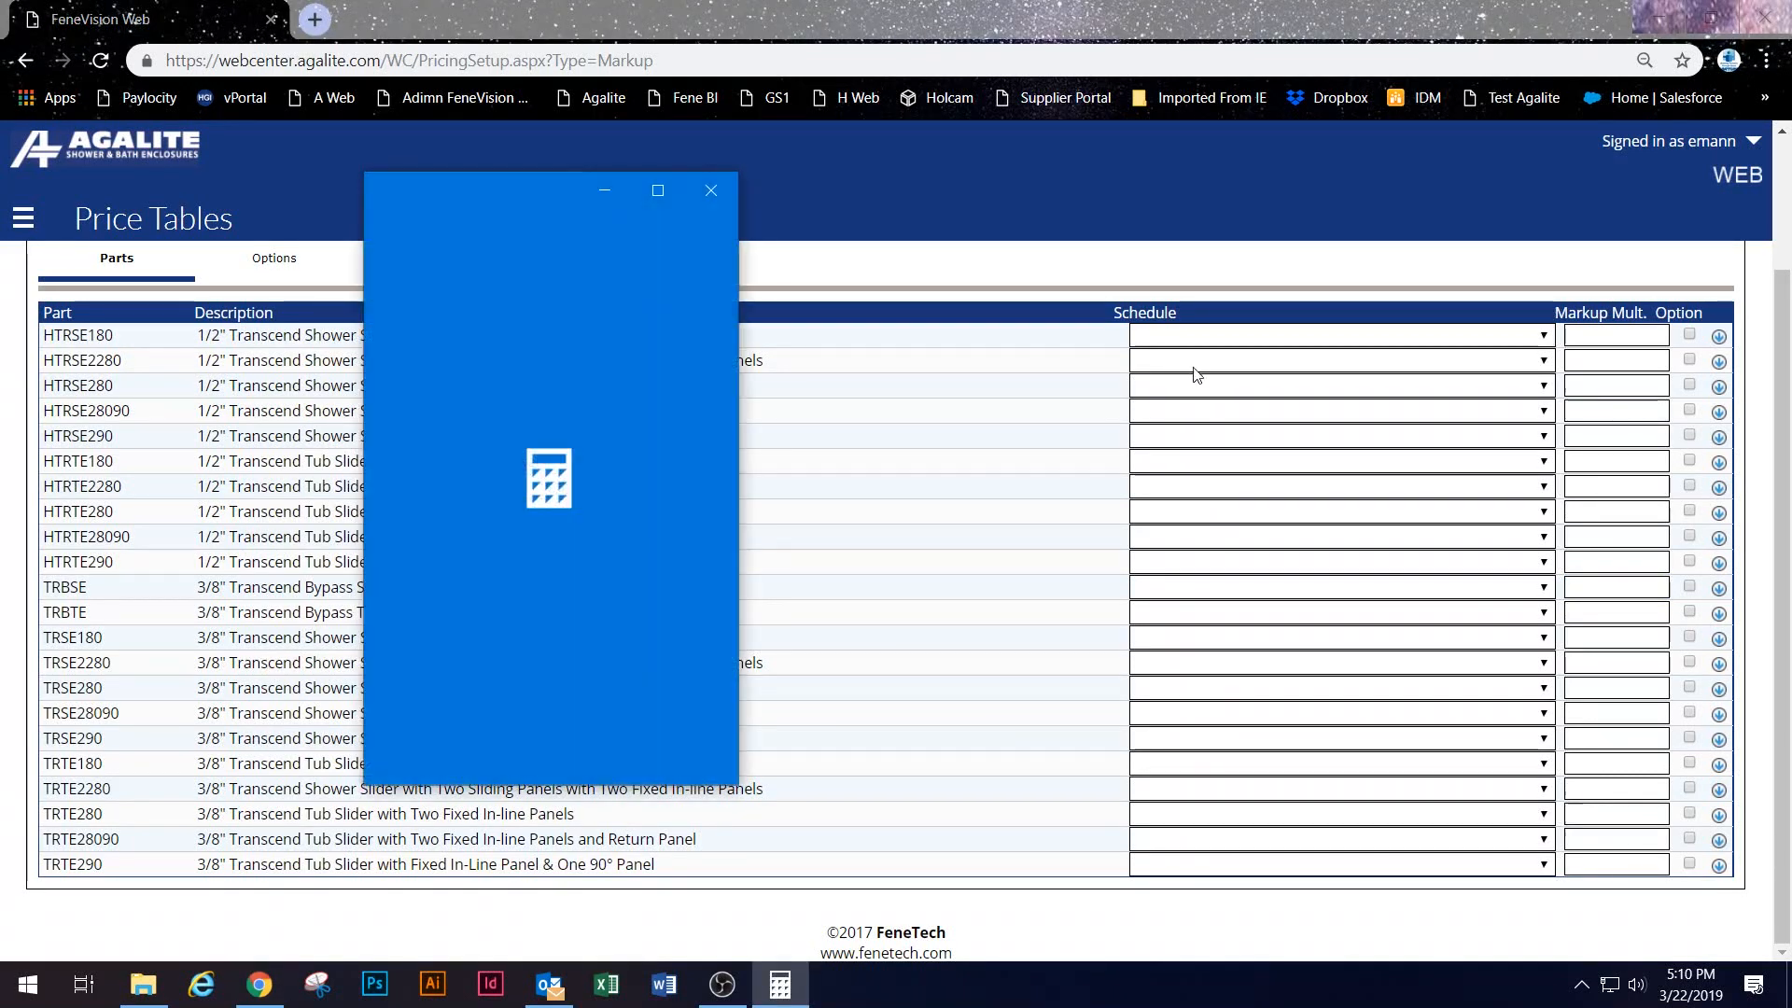
Step: Compute 2 × 0.7 = 1.4 in Calculator, then return to the Transcend price table
{"action": "left_click", "coordinate": [524, 667]}
{"action": "left_click", "coordinate": [687, 549]}
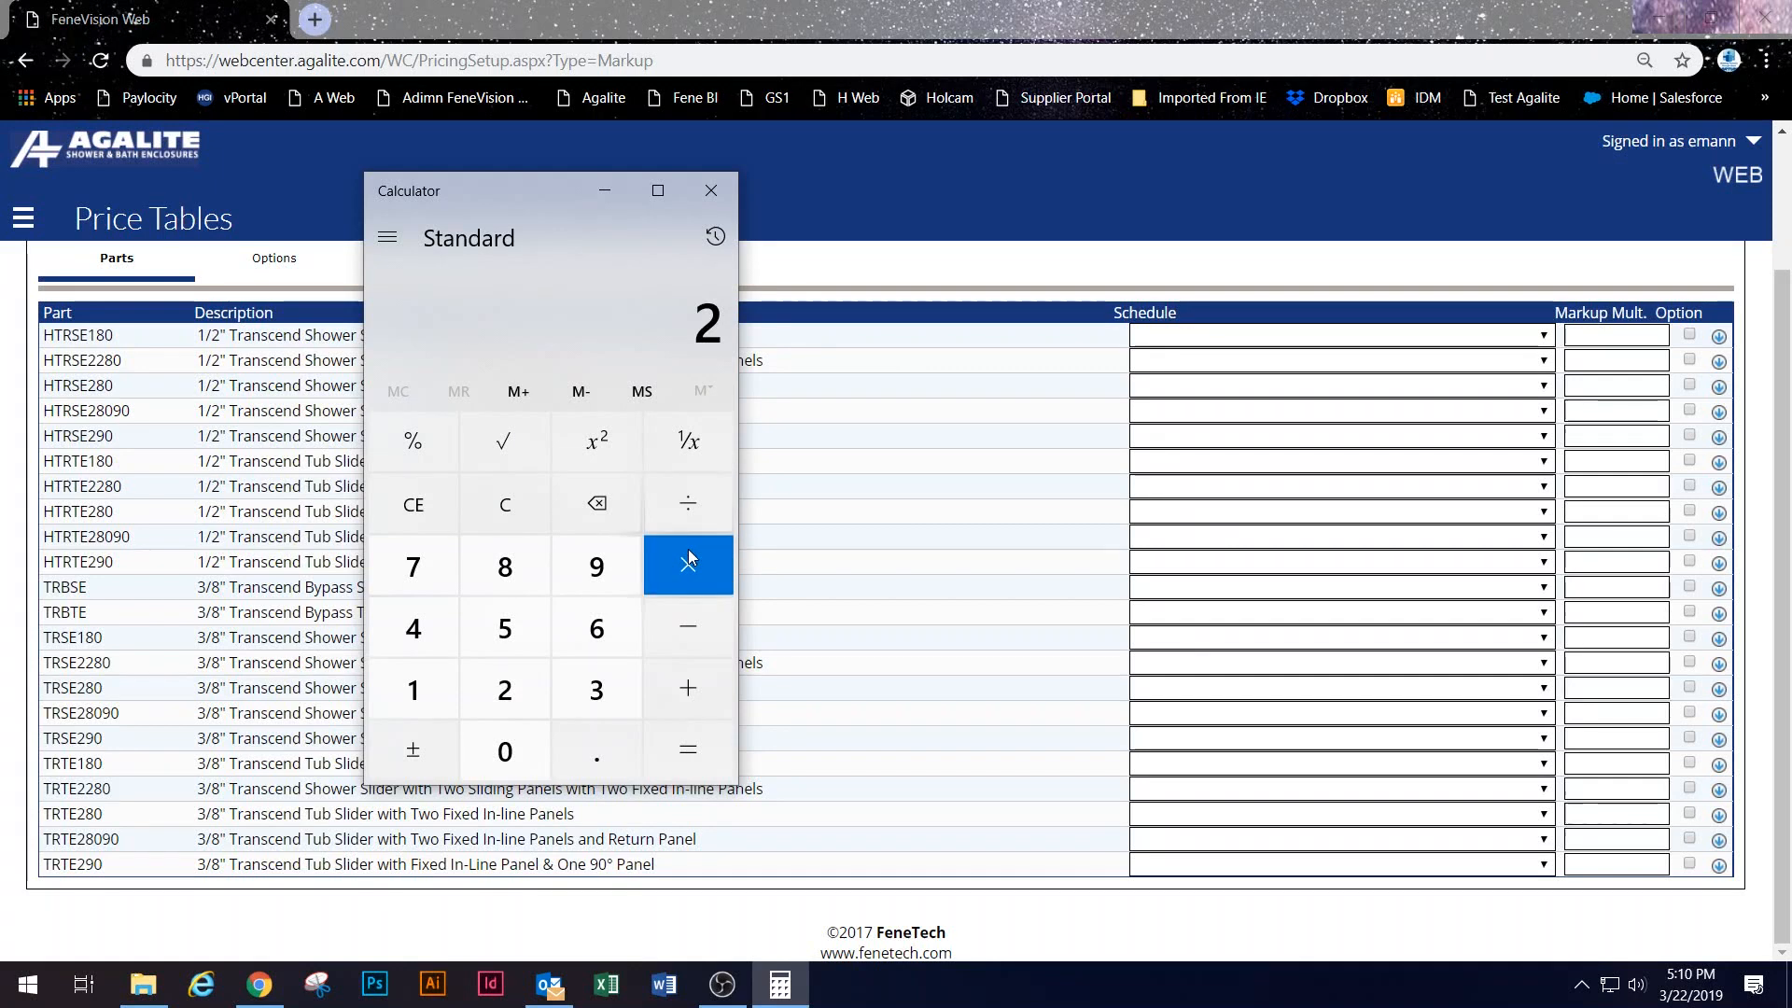
{"action": "left_click", "coordinate": [602, 751]}
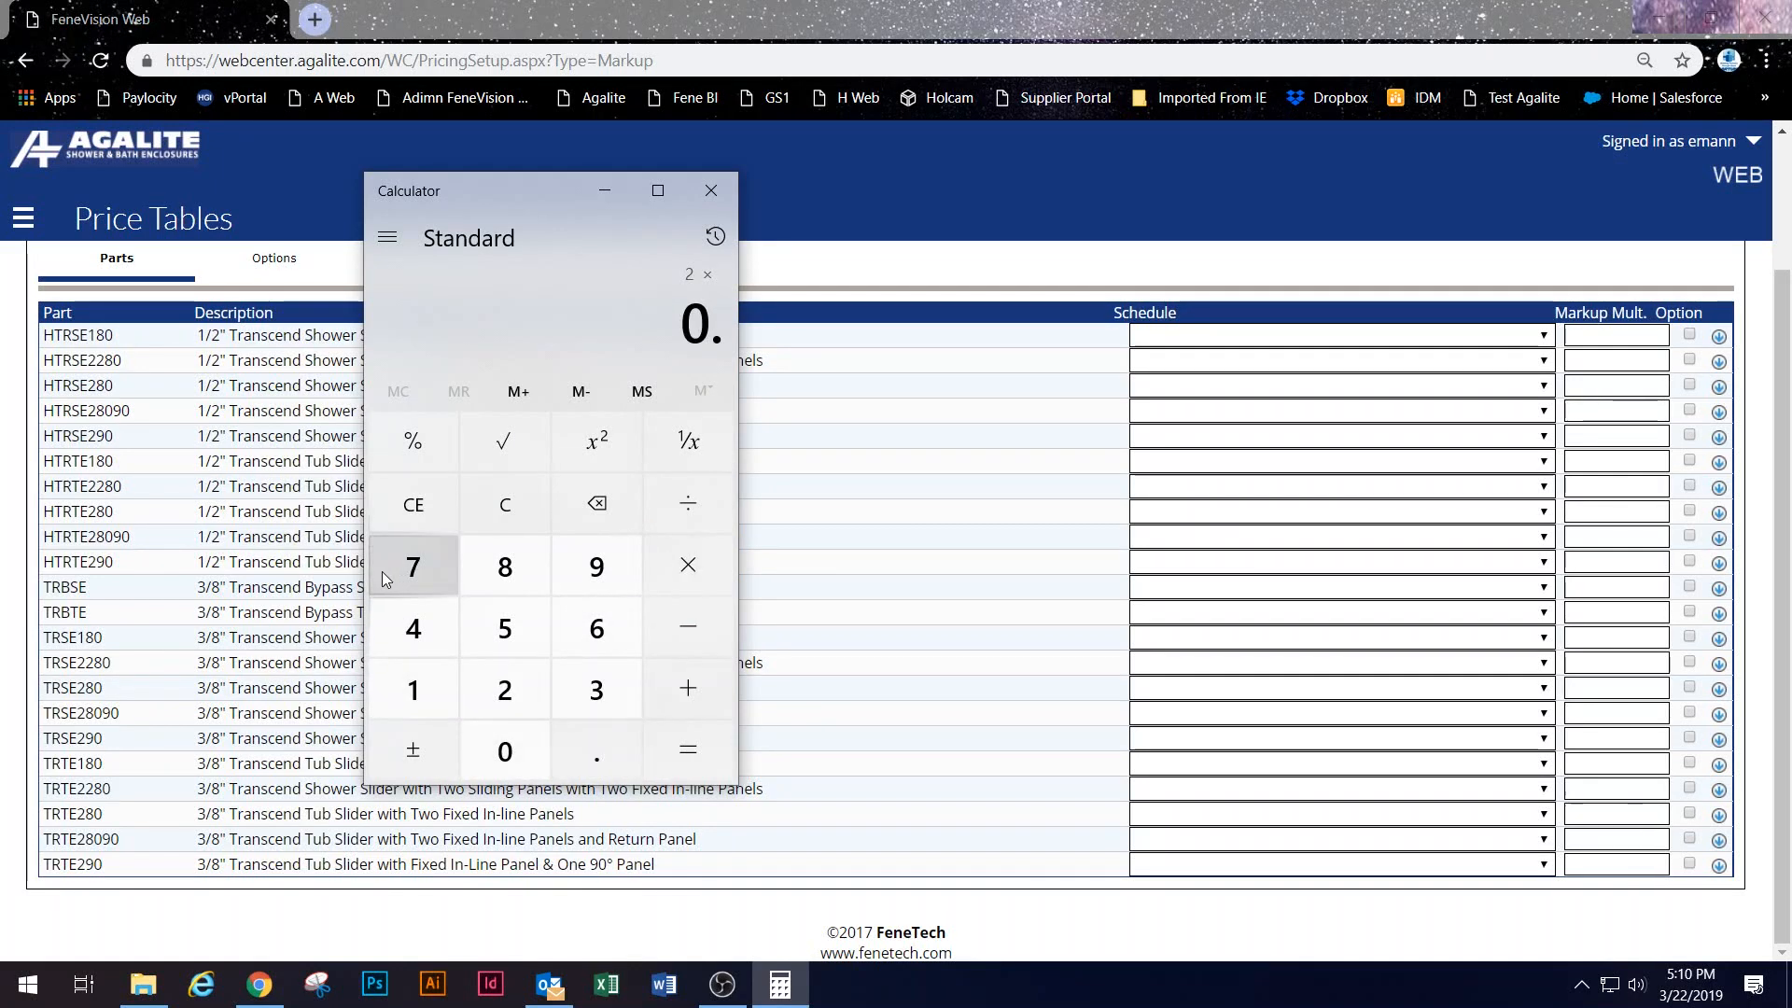
{"action": "left_click", "coordinate": [401, 570]}
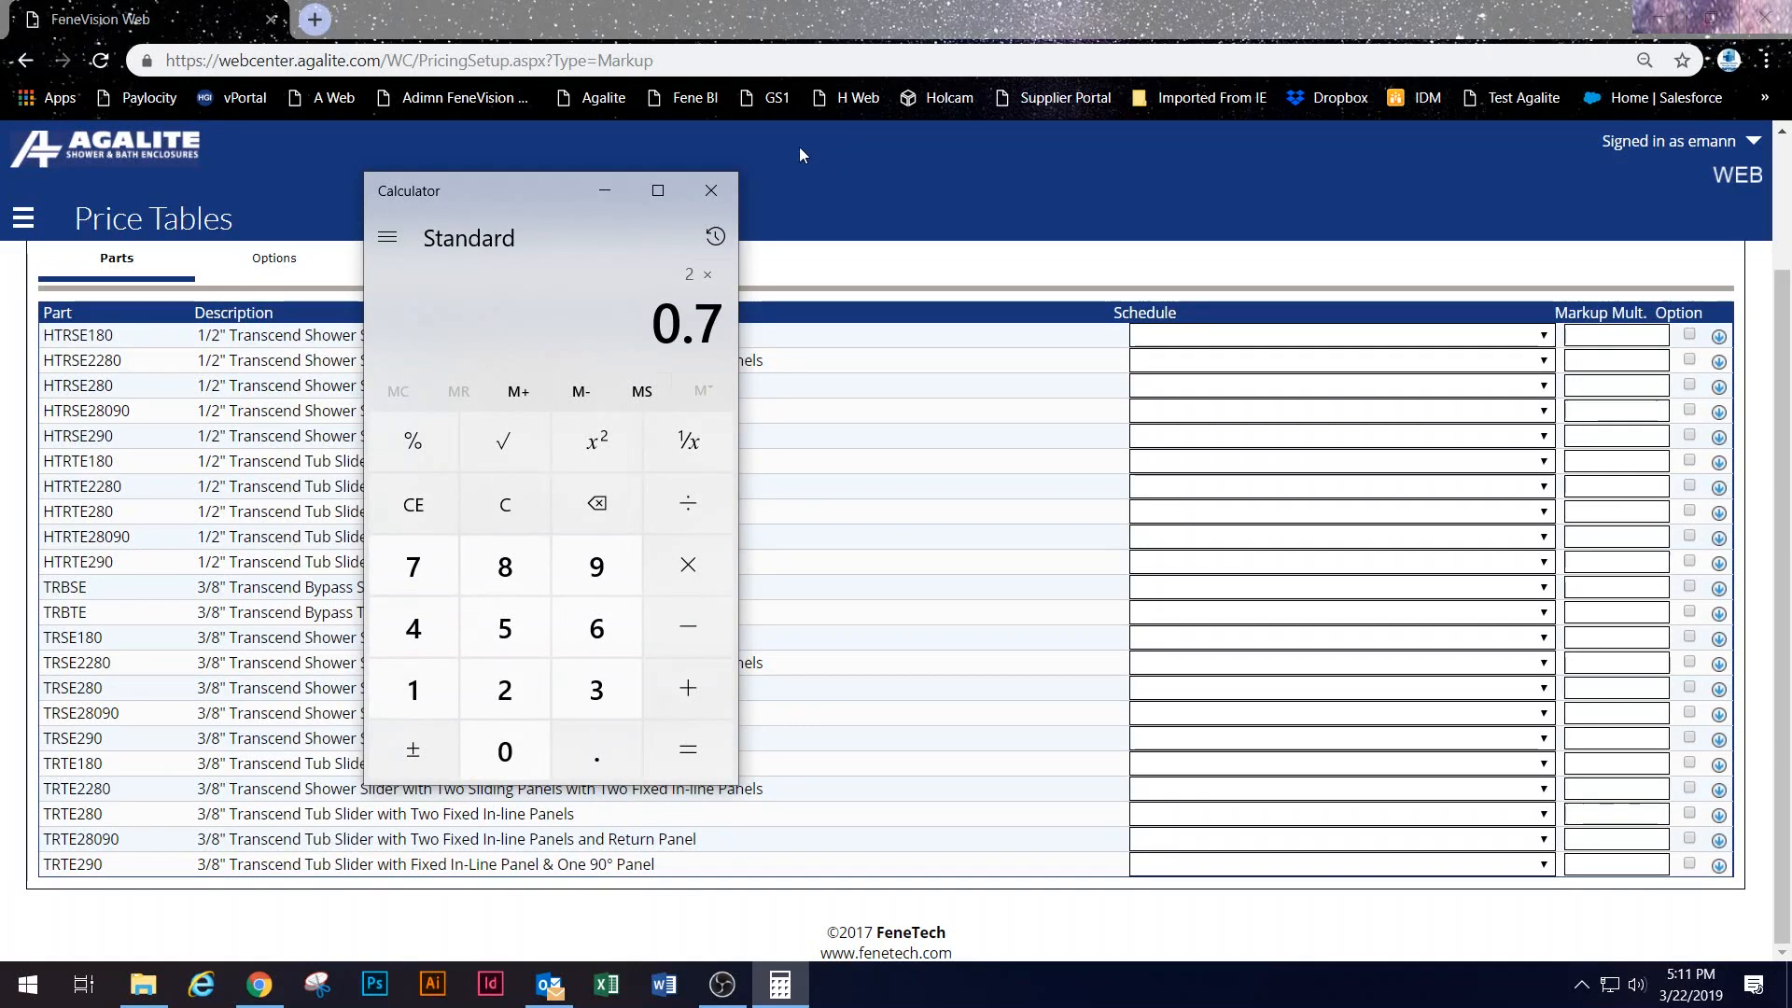
{"action": "left_click", "coordinate": [695, 761]}
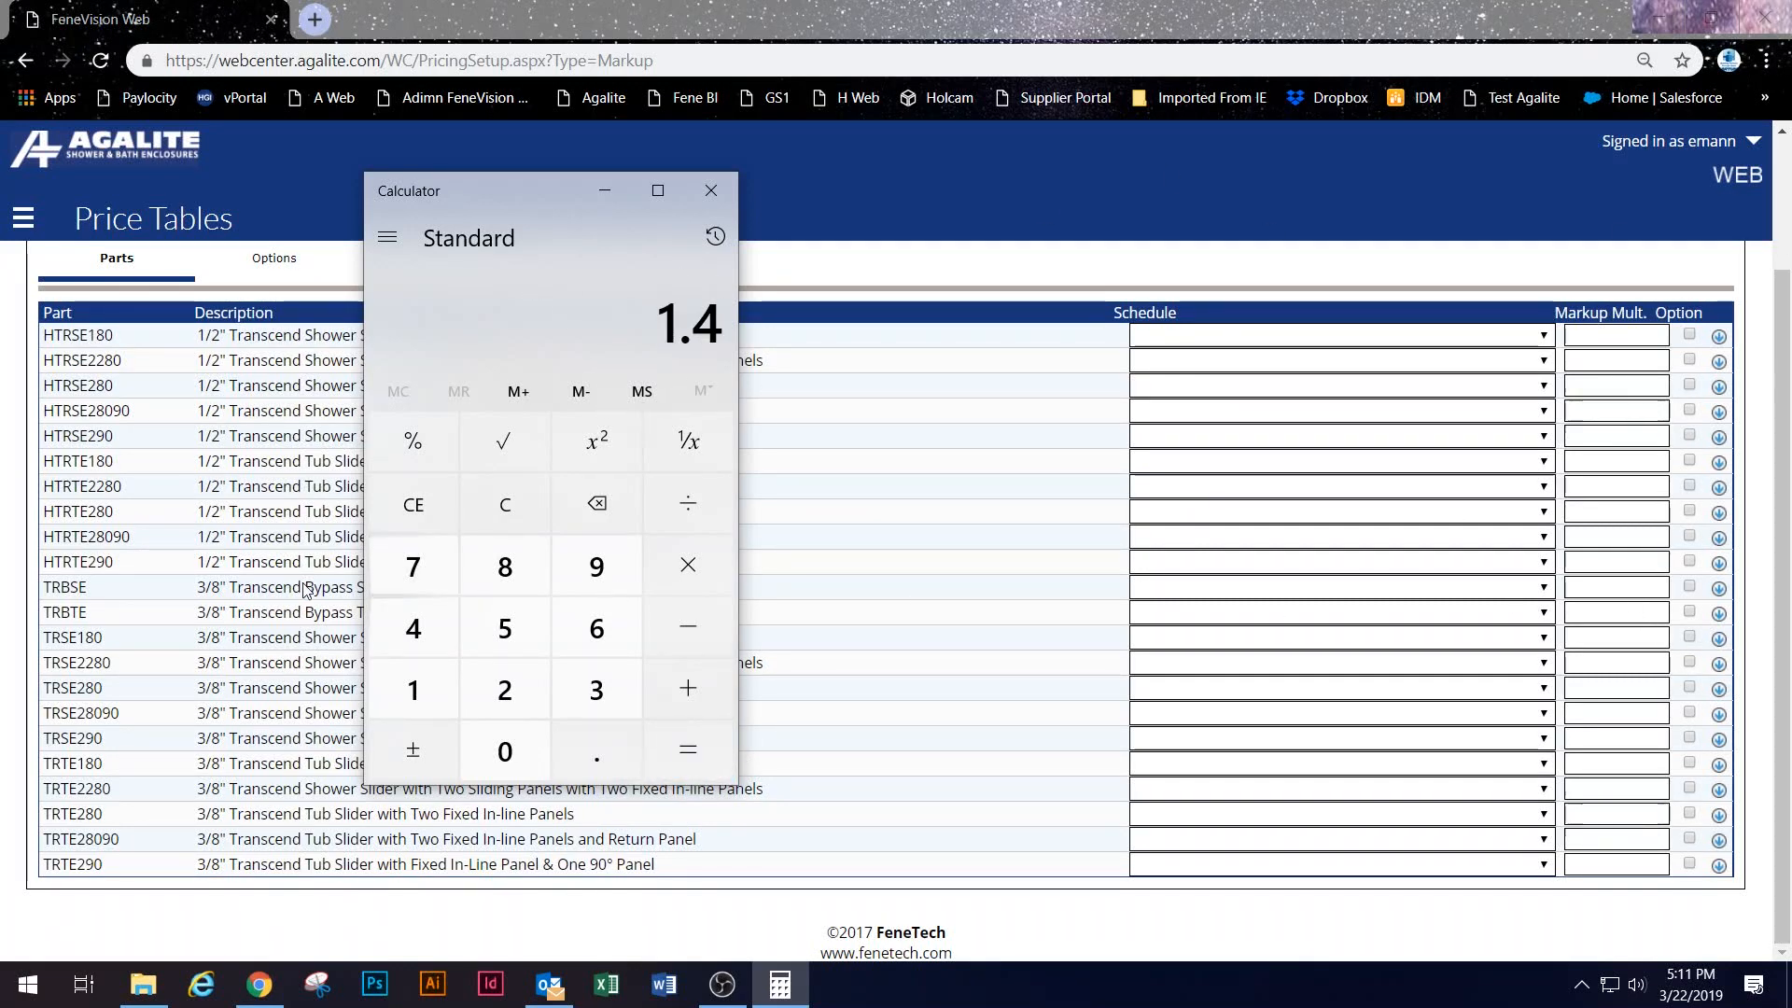
{"action": "left_click", "coordinate": [124, 609]}
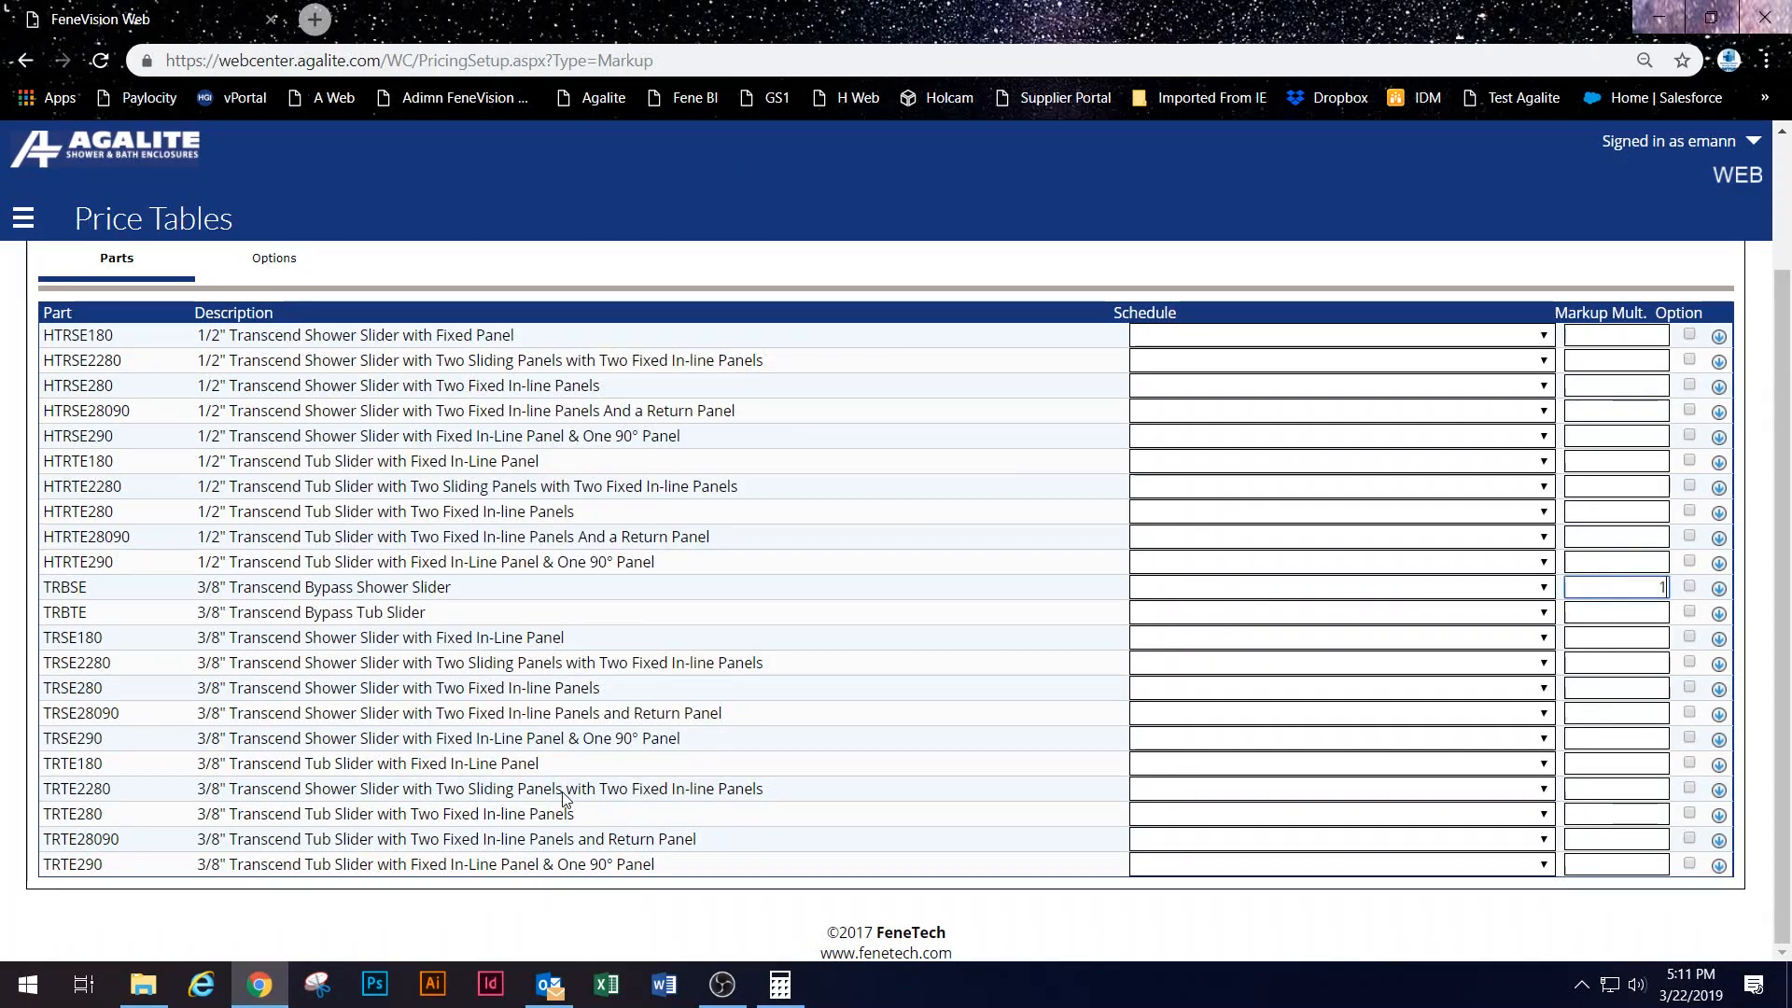
Step: Enter 1.4 markup multipliers for TRBSE and TRBTE with options included, and 1.6 for TRSE180
{"action": "key", "text": "Tab"}
{"action": "key", "text": "Tab"}
{"action": "key", "text": "Tab"}
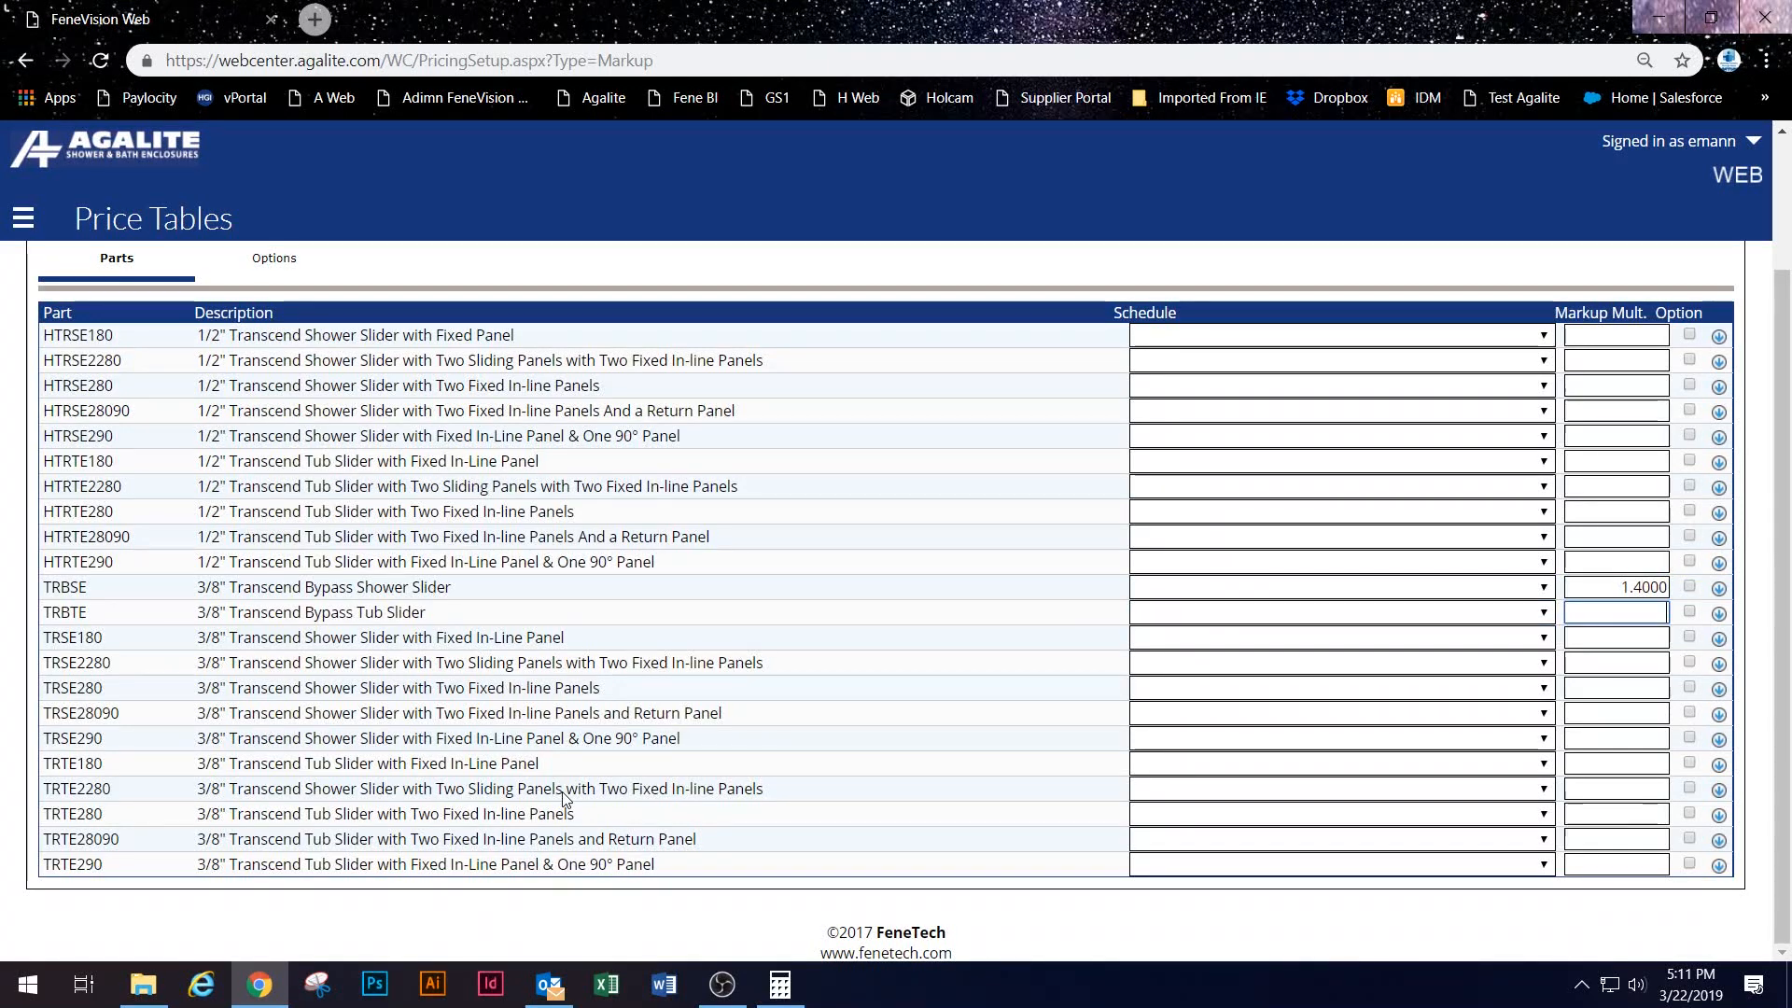
{"action": "type", "text": "1.4"}
{"action": "key", "text": "Tab"}
{"action": "left_click", "coordinate": [1689, 586]}
{"action": "scroll", "coordinate": [1706, 653], "scroll_direction": "up", "scroll_amount": 3}
{"action": "scroll", "coordinate": [1676, 565], "scroll_direction": "down", "scroll_amount": 2}
{"action": "scroll", "coordinate": [1675, 574], "scroll_direction": "down", "scroll_amount": 1}
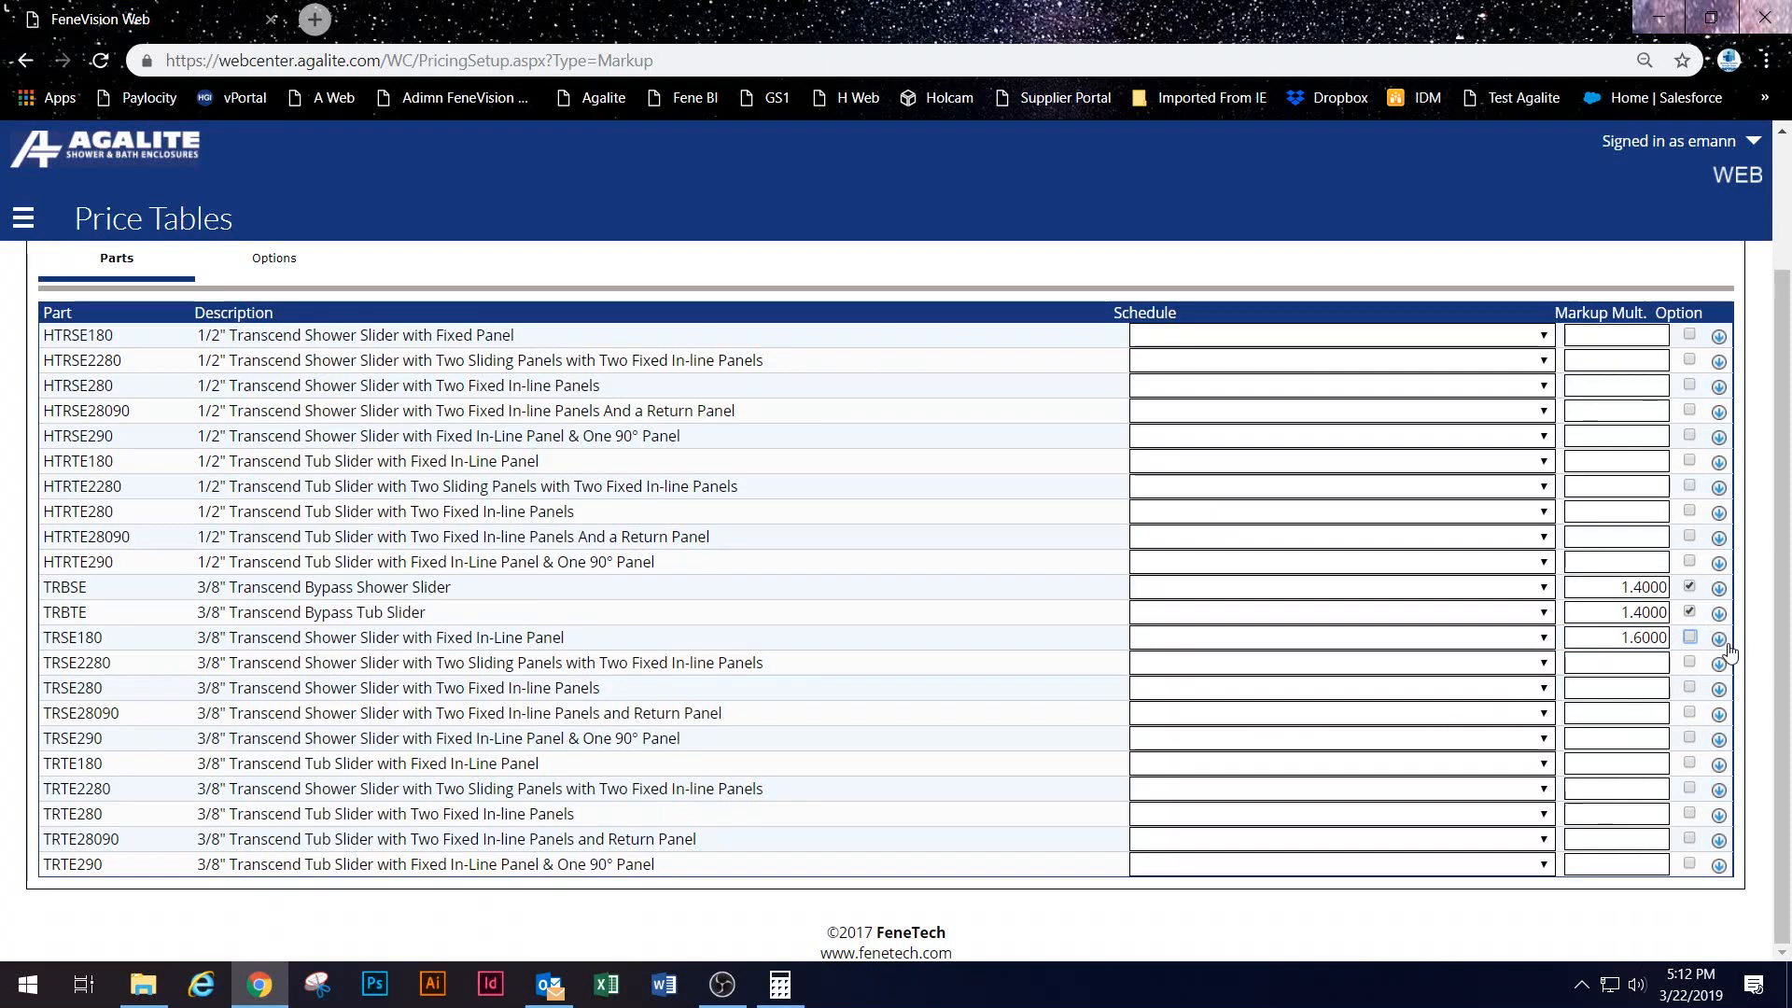
Step: Include options on TRSE180 and fill its 1.6000 markup down to every row through TRTE290
{"action": "left_click", "coordinate": [1690, 638]}
{"action": "left_click", "coordinate": [1720, 640]}
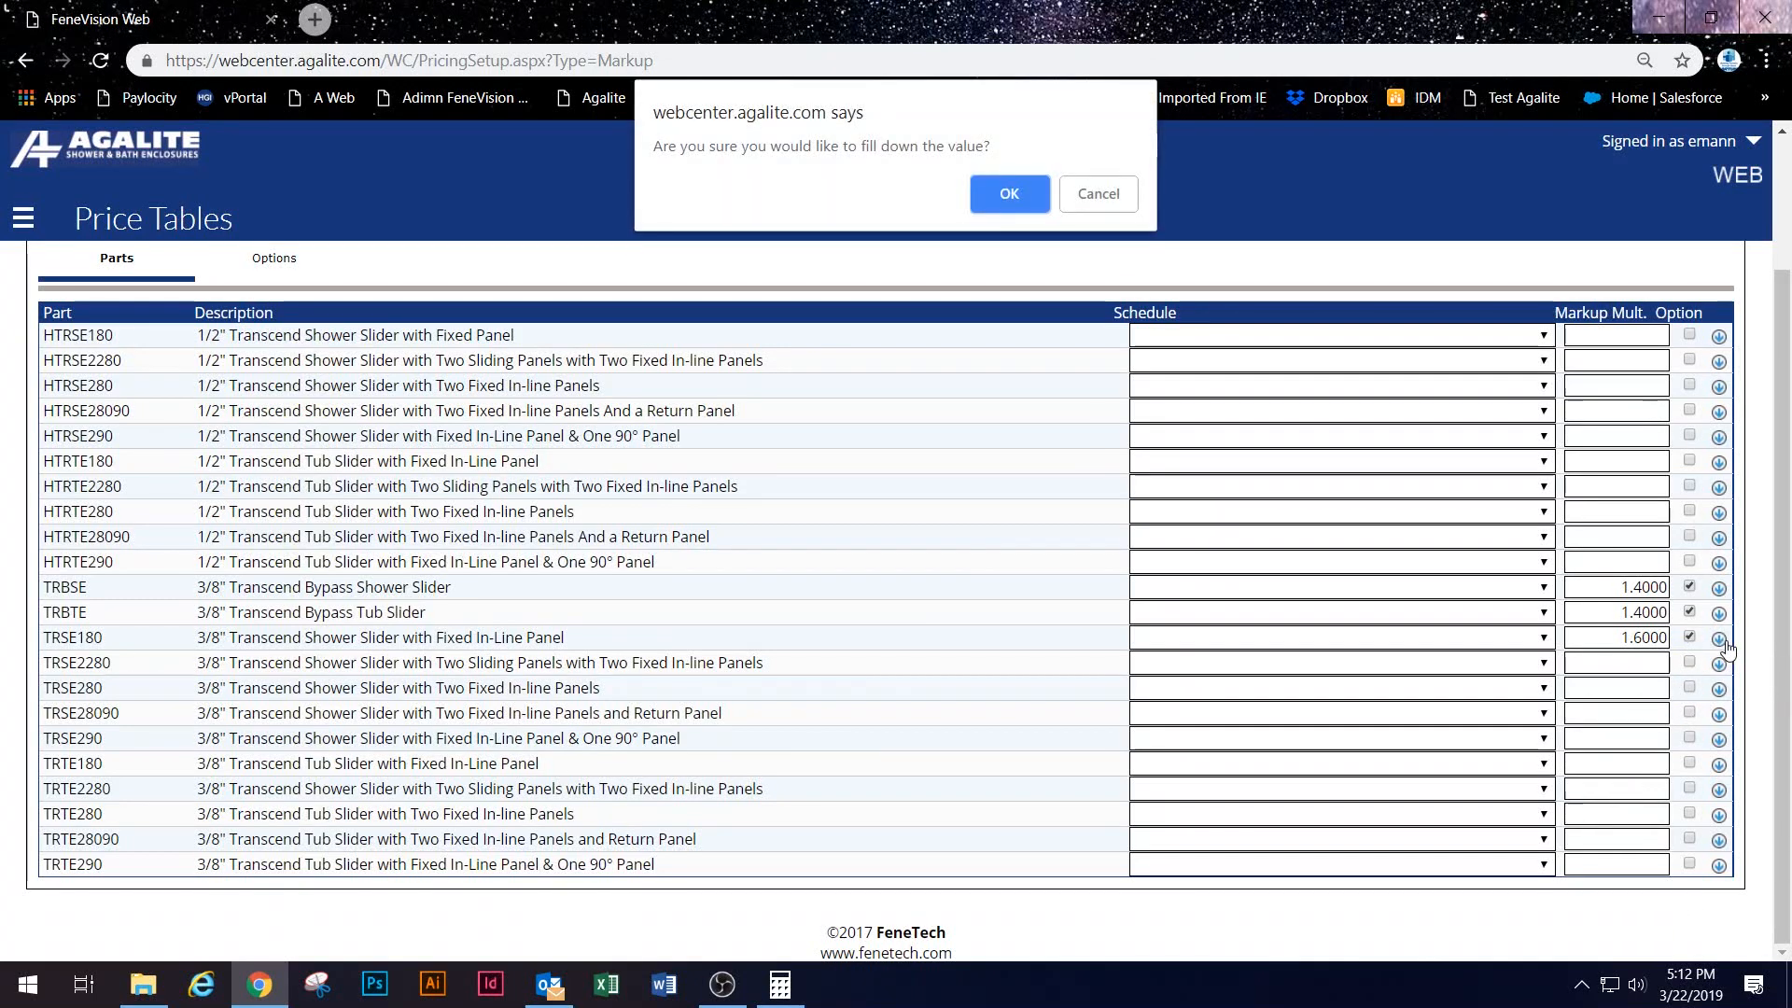
{"action": "left_click", "coordinate": [998, 196]}
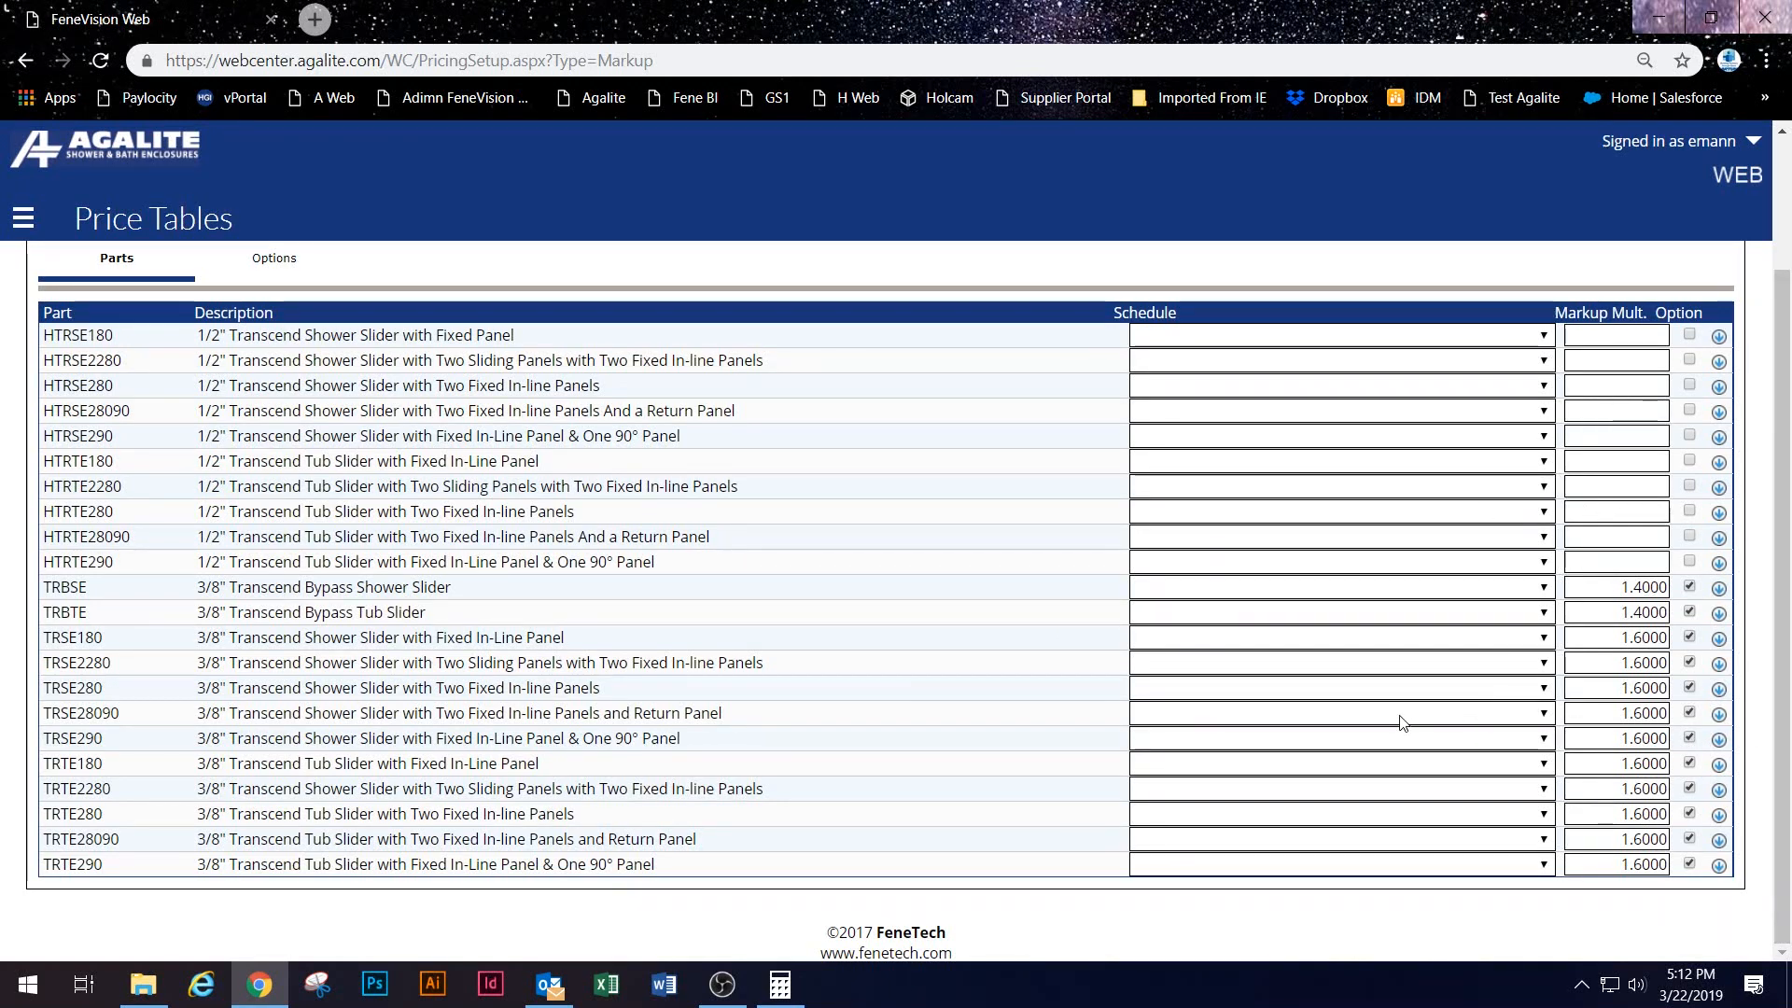
{"action": "scroll", "coordinate": [1381, 690], "scroll_direction": "up", "scroll_amount": 2}
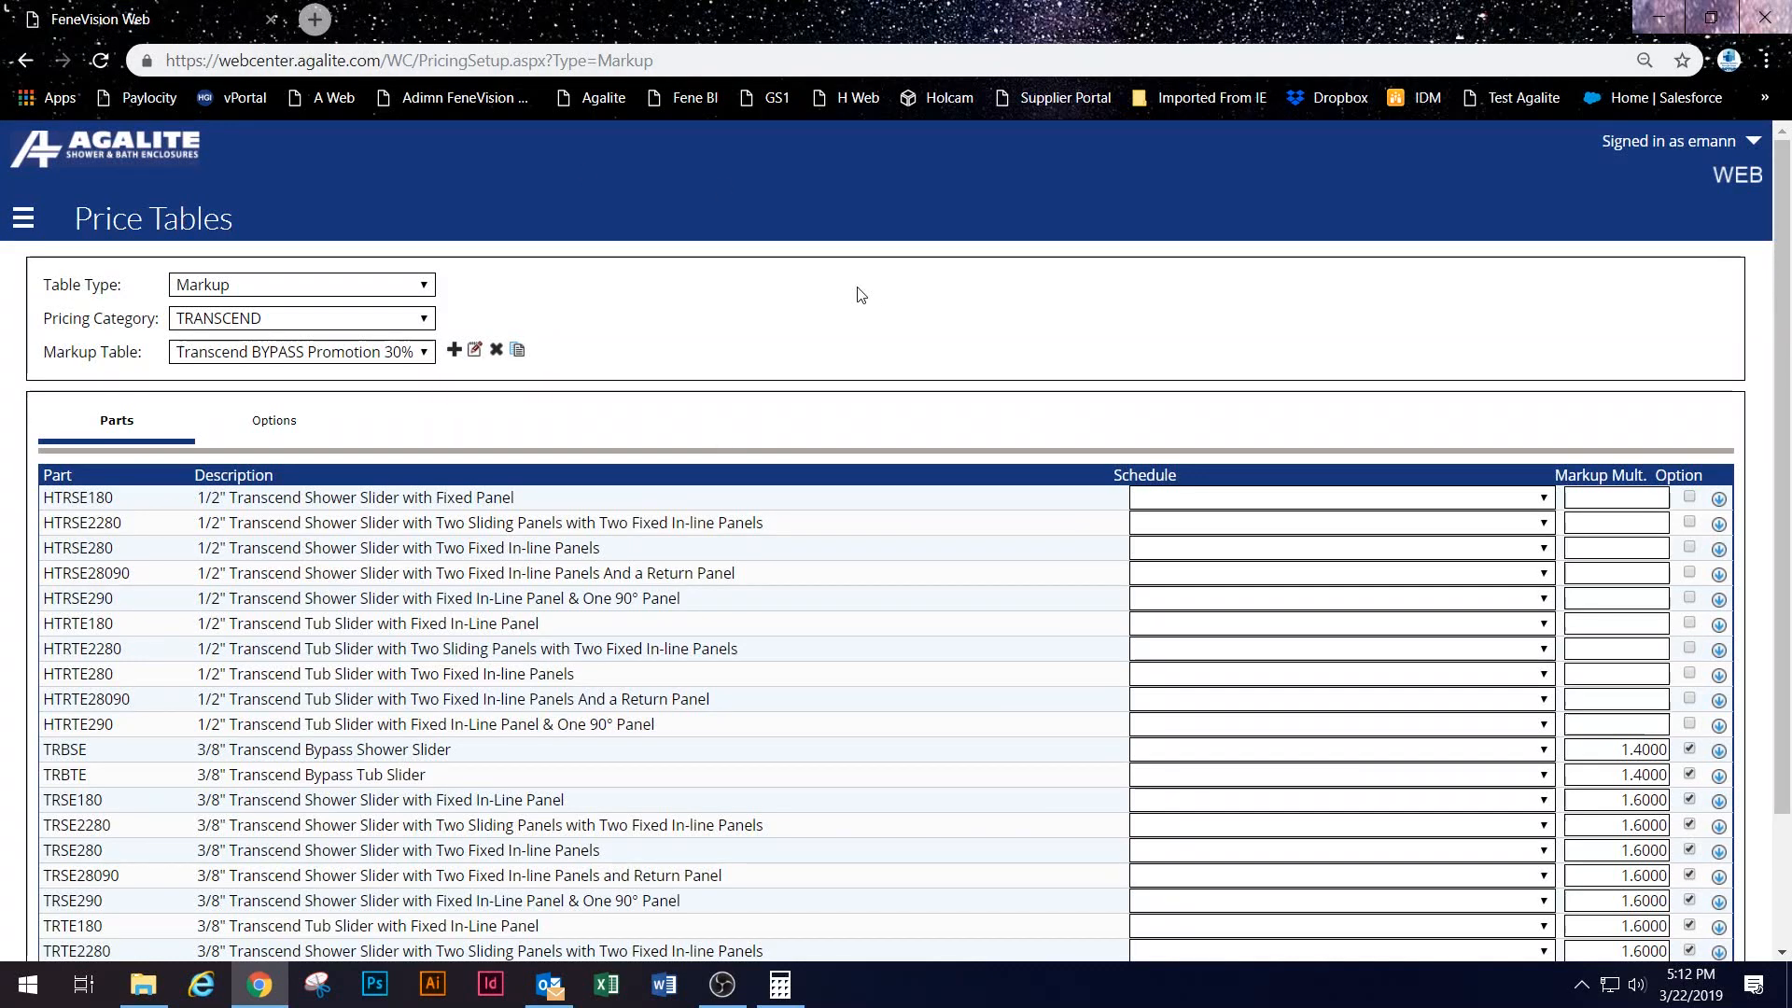
{"action": "scroll", "coordinate": [1586, 560], "scroll_direction": "down", "scroll_amount": 2}
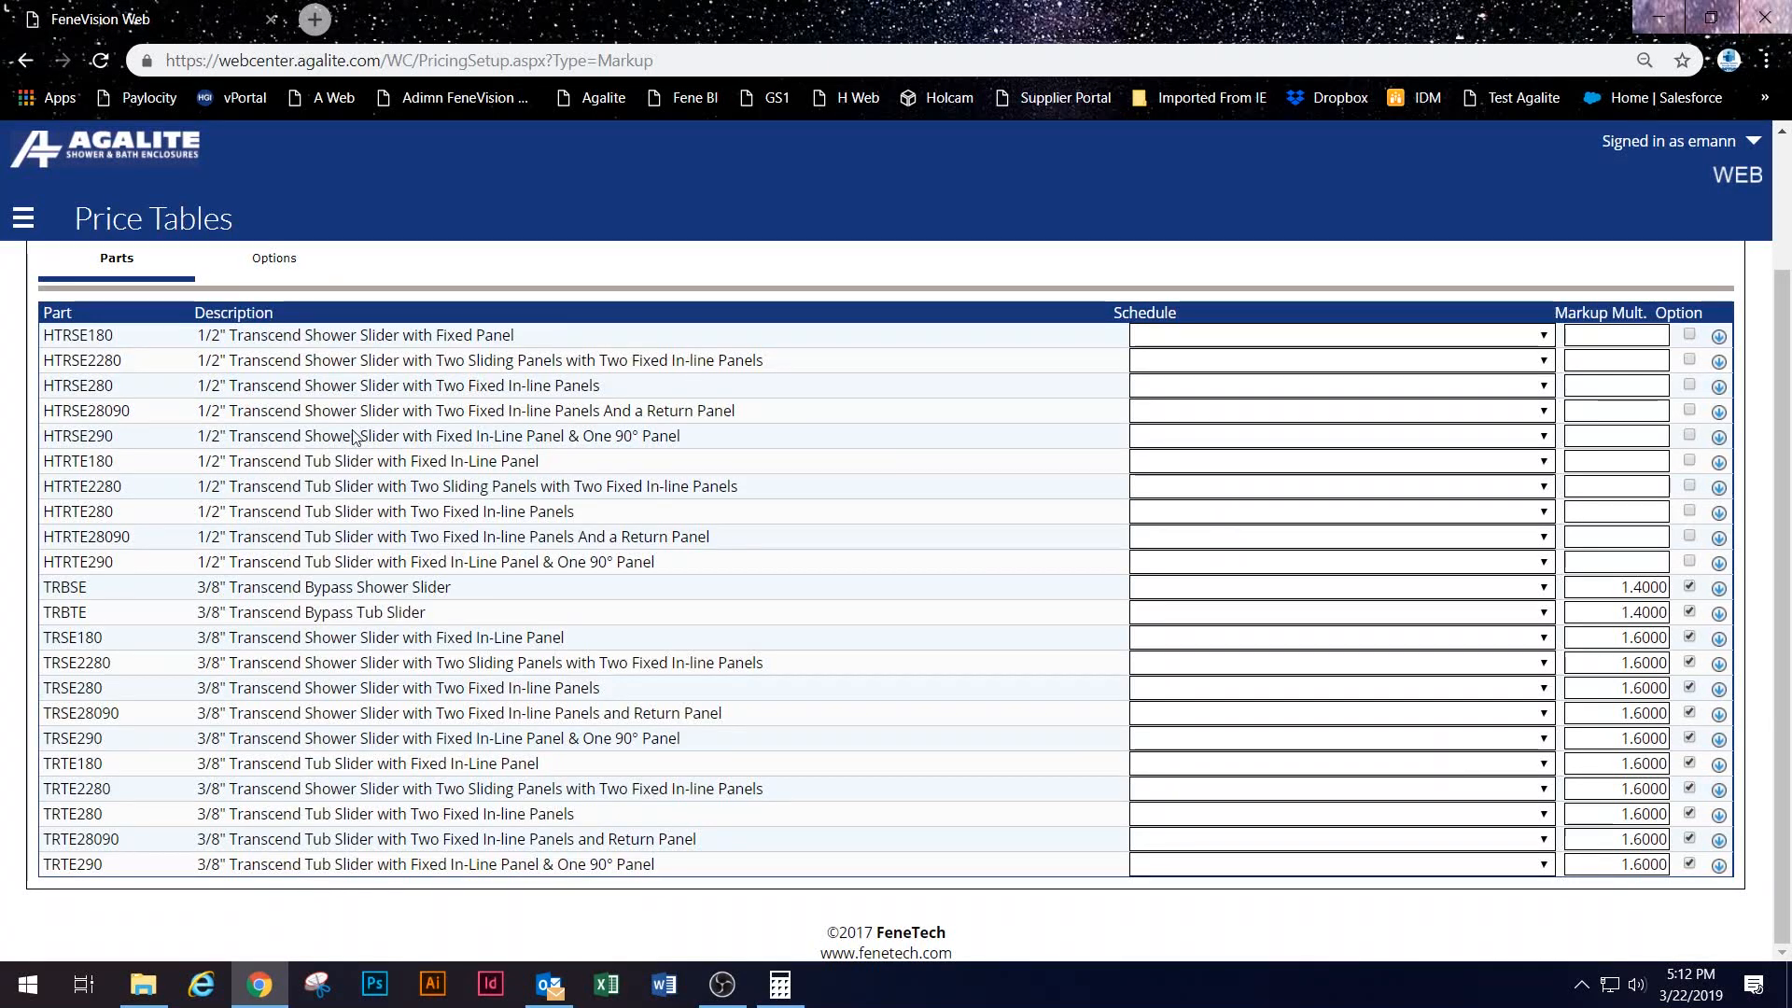
{"action": "scroll", "coordinate": [331, 457], "scroll_direction": "up", "scroll_amount": 1}
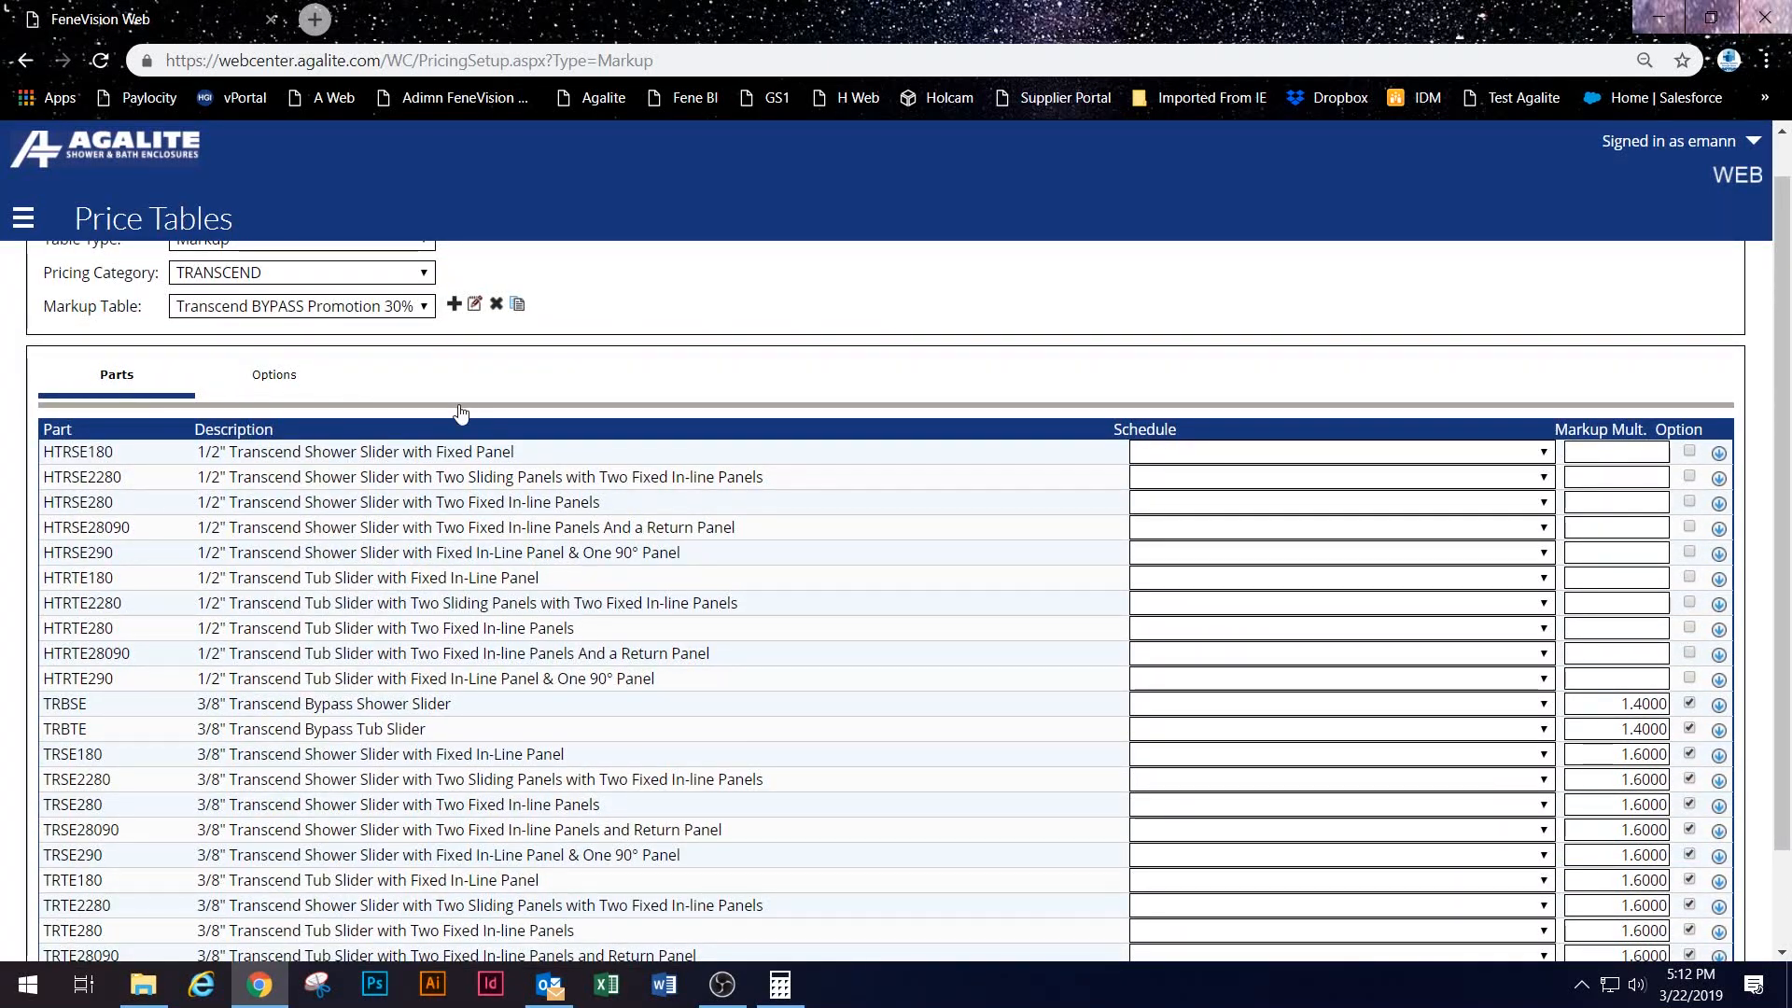
Step: Switch to the Options tab of the markup table and scroll through the option entries
{"action": "left_click", "coordinate": [347, 378]}
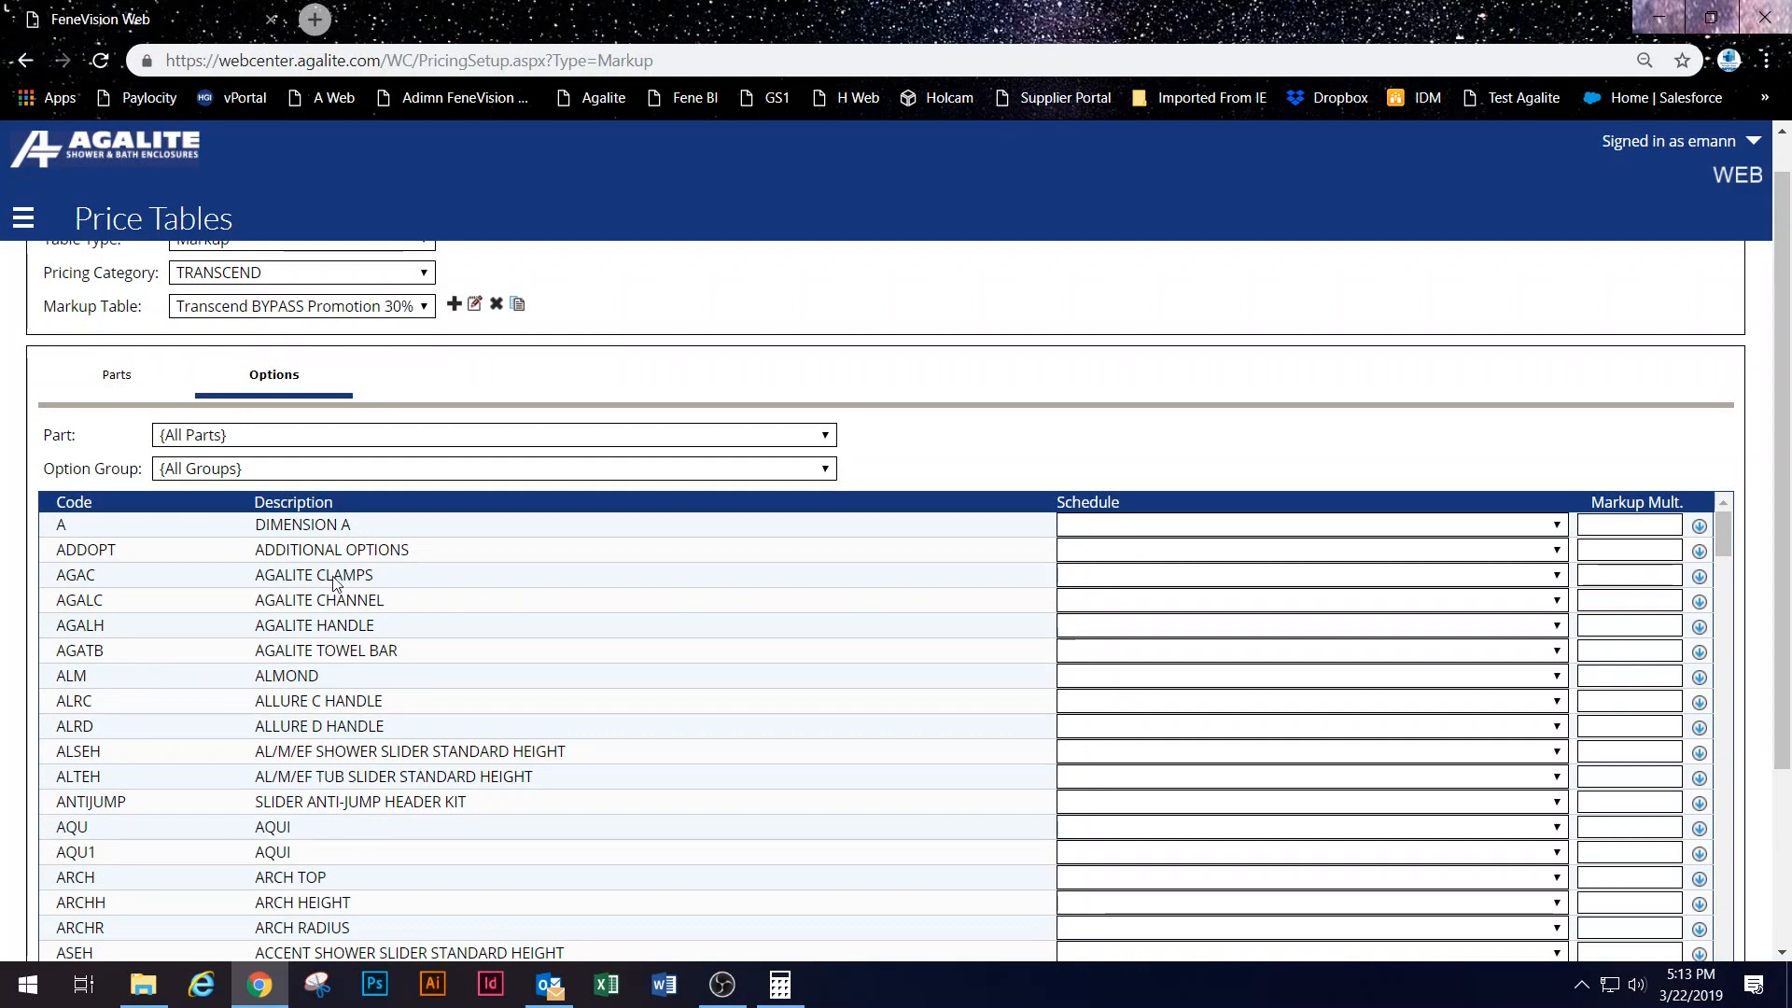
{"action": "scroll", "coordinate": [337, 583], "scroll_direction": "down", "scroll_amount": 3}
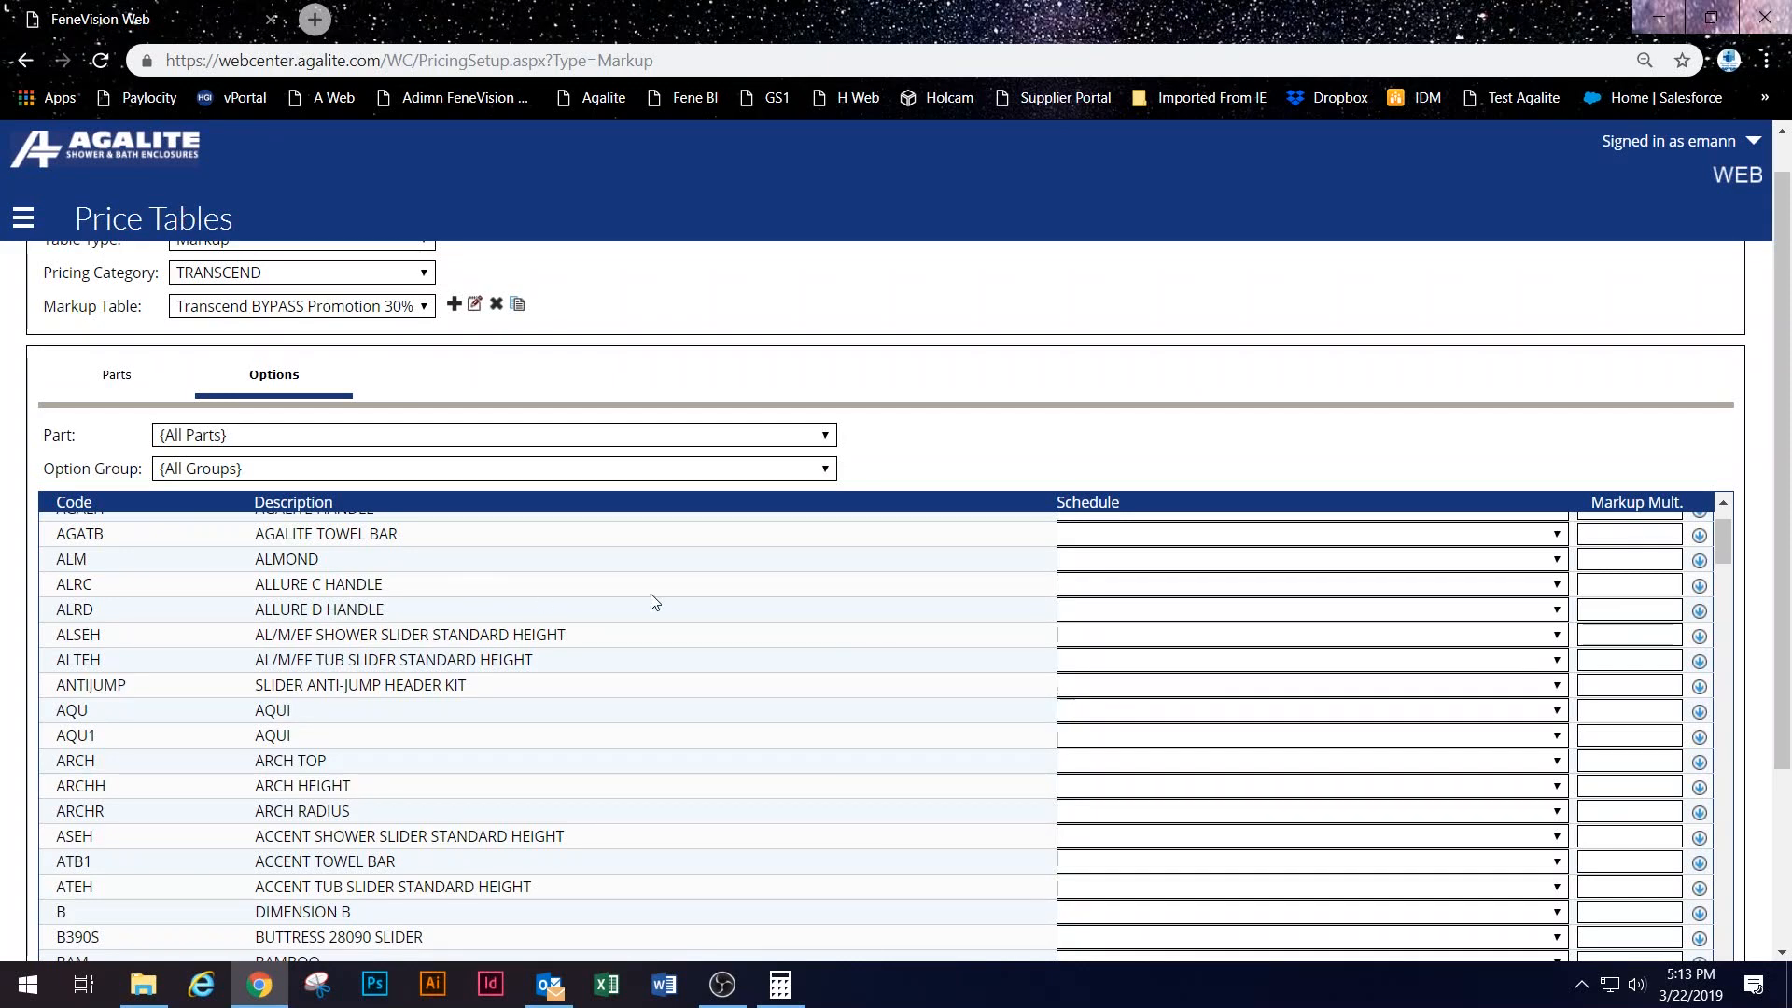
{"action": "scroll", "coordinate": [448, 533], "scroll_direction": "down", "scroll_amount": 10}
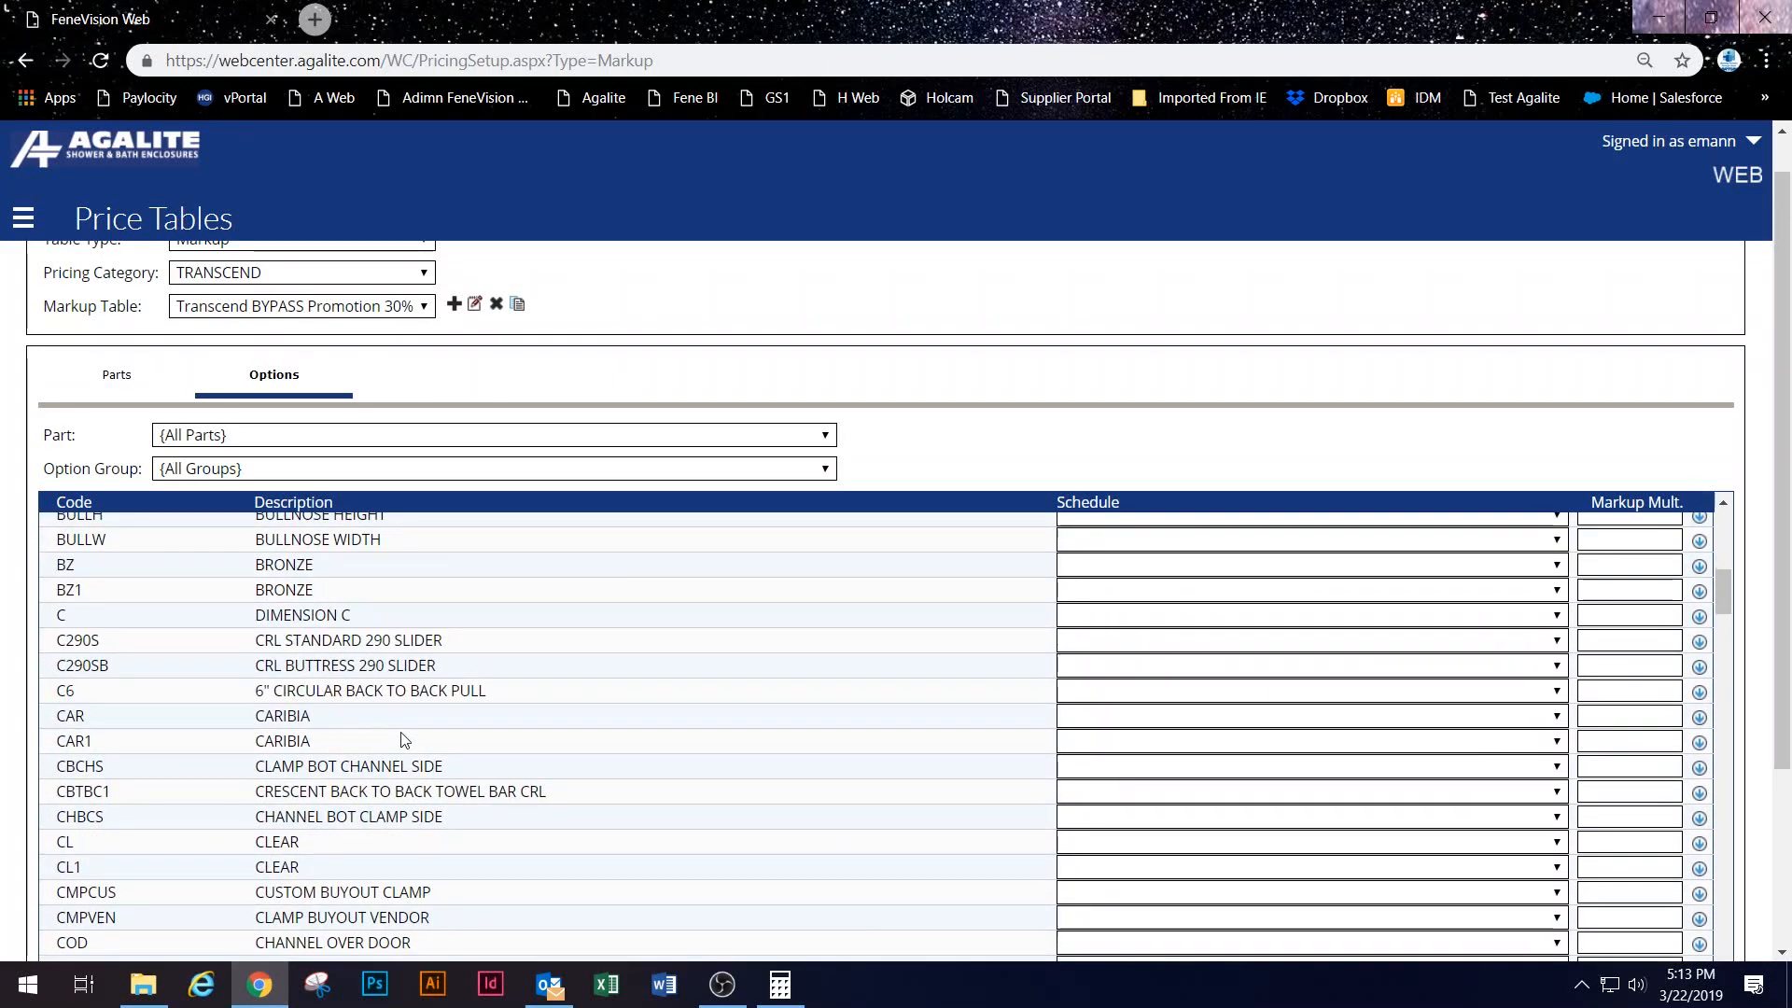
{"action": "scroll", "coordinate": [280, 710], "scroll_direction": "down", "scroll_amount": 10}
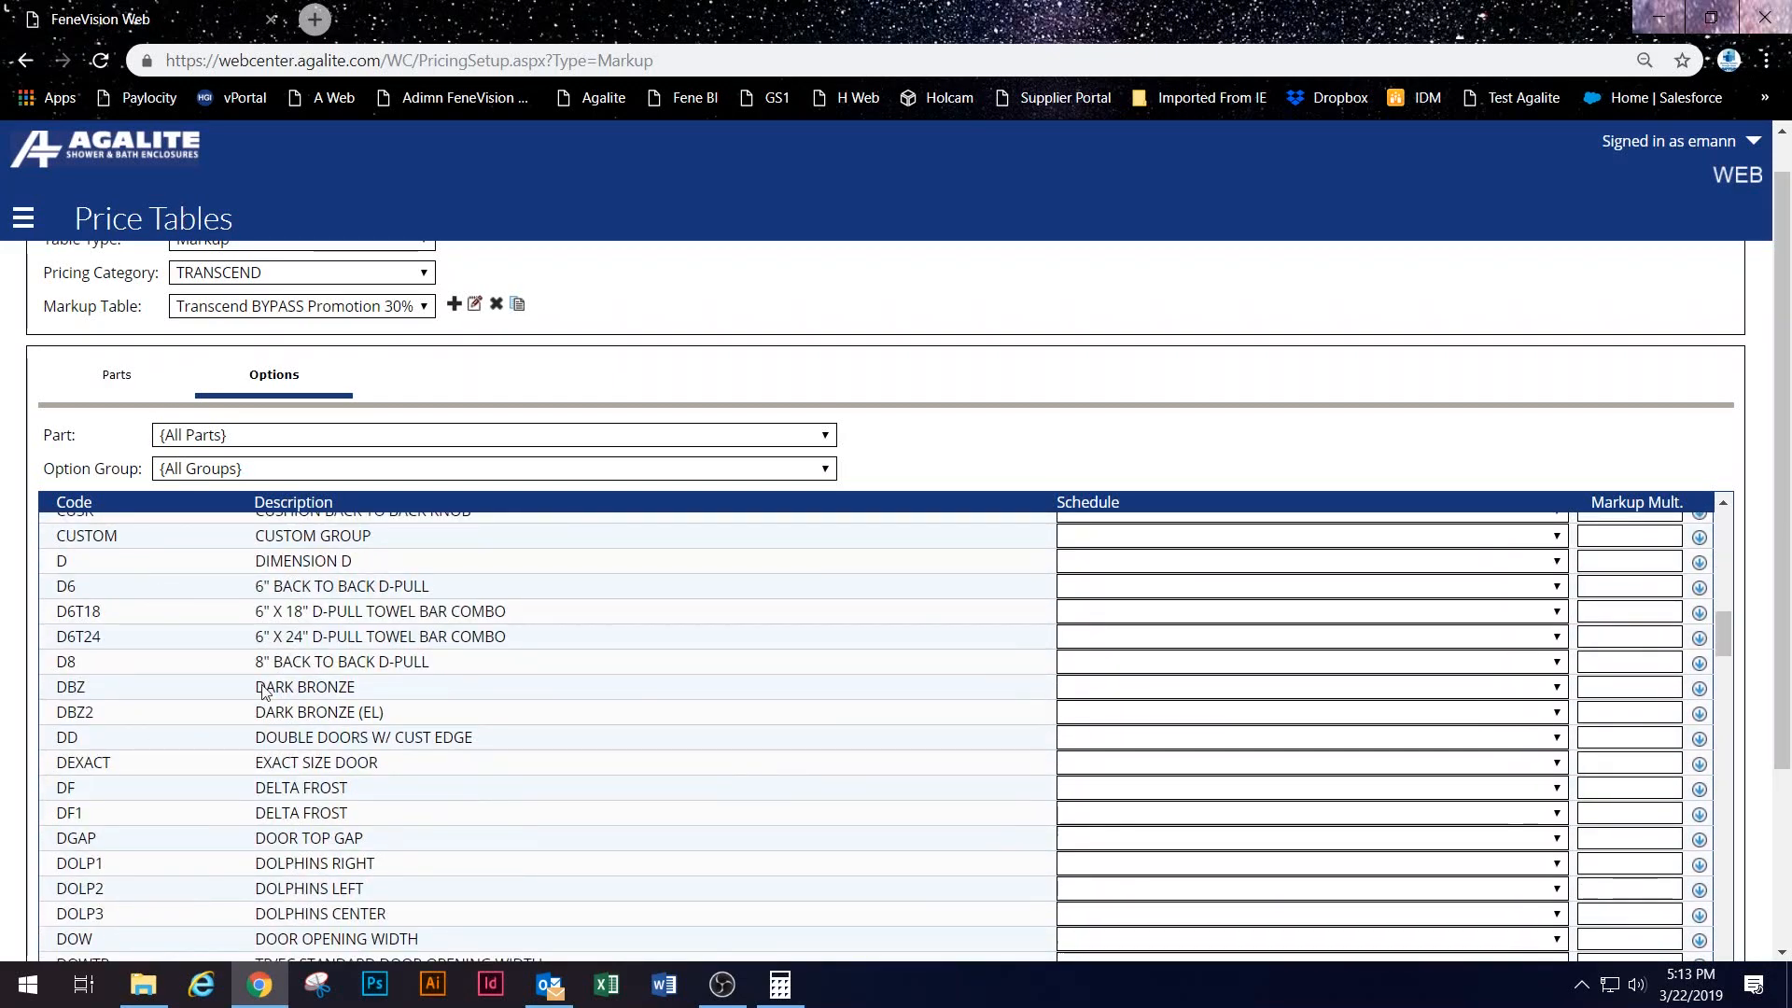
{"action": "scroll", "coordinate": [460, 781], "scroll_direction": "down", "scroll_amount": 7}
{"action": "scroll", "coordinate": [461, 780], "scroll_direction": "down", "scroll_amount": 20}
{"action": "scroll", "coordinate": [460, 784], "scroll_direction": "down", "scroll_amount": 7}
{"action": "scroll", "coordinate": [168, 698], "scroll_direction": "down", "scroll_amount": 20}
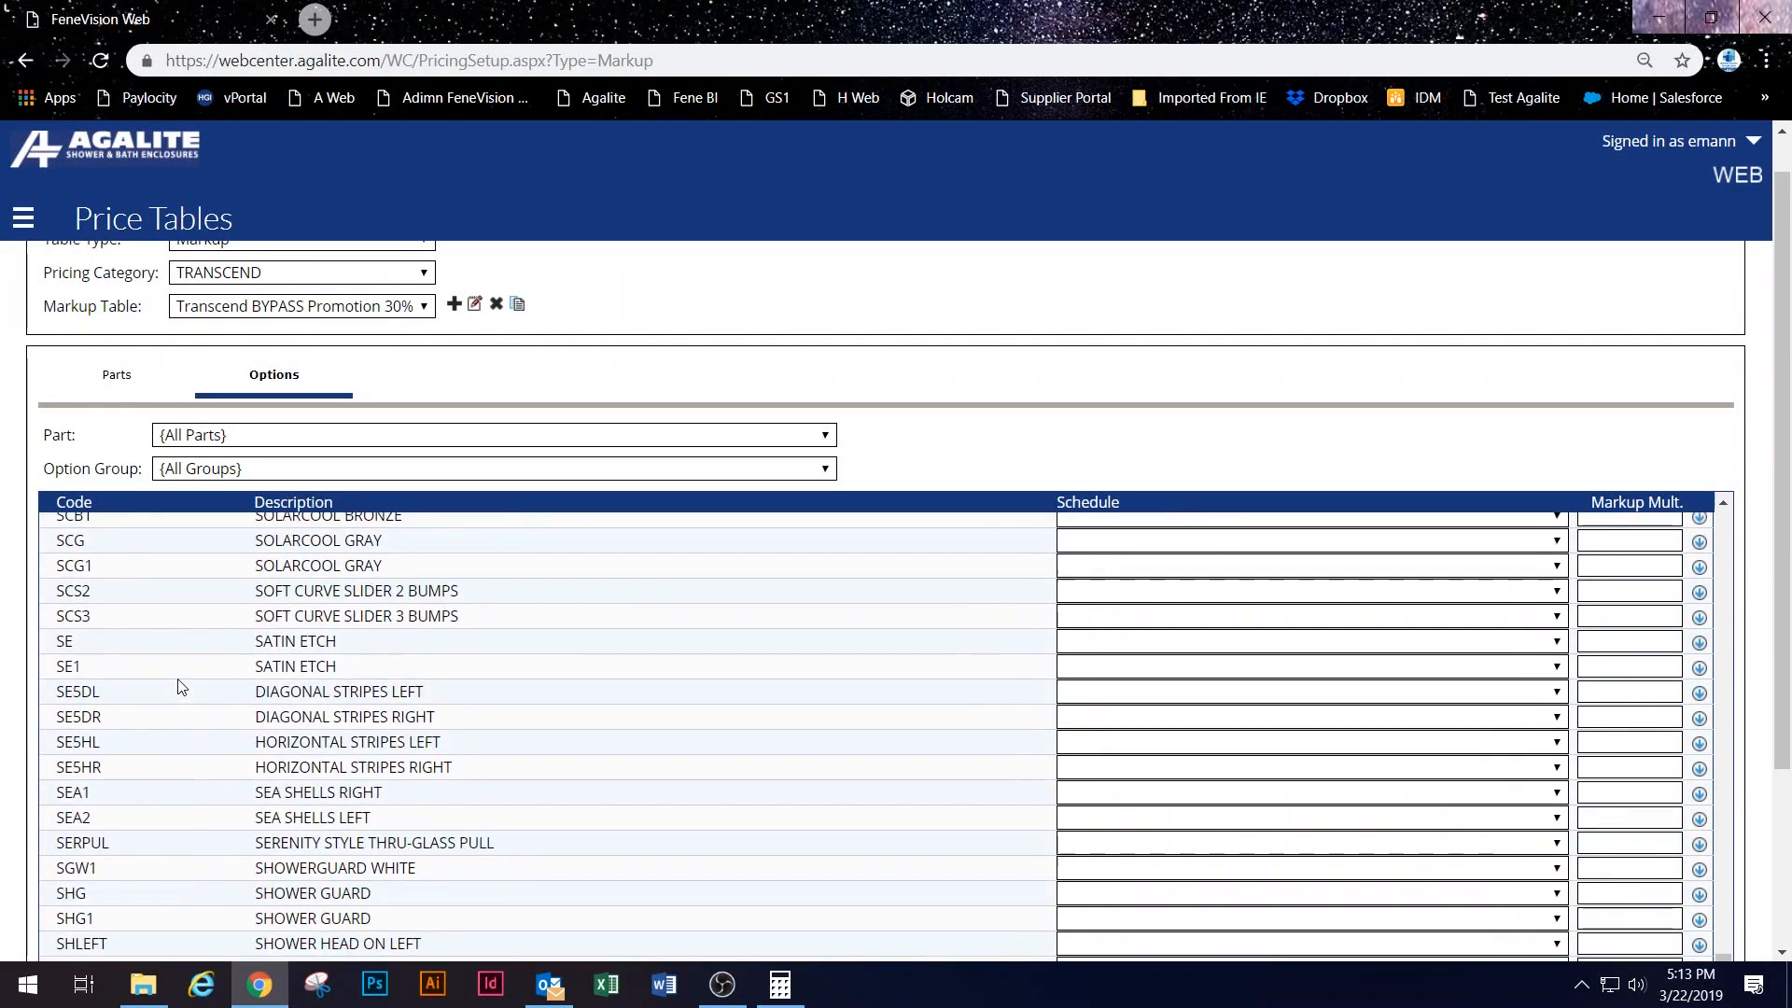
{"action": "scroll", "coordinate": [224, 730], "scroll_direction": "down", "scroll_amount": 2}
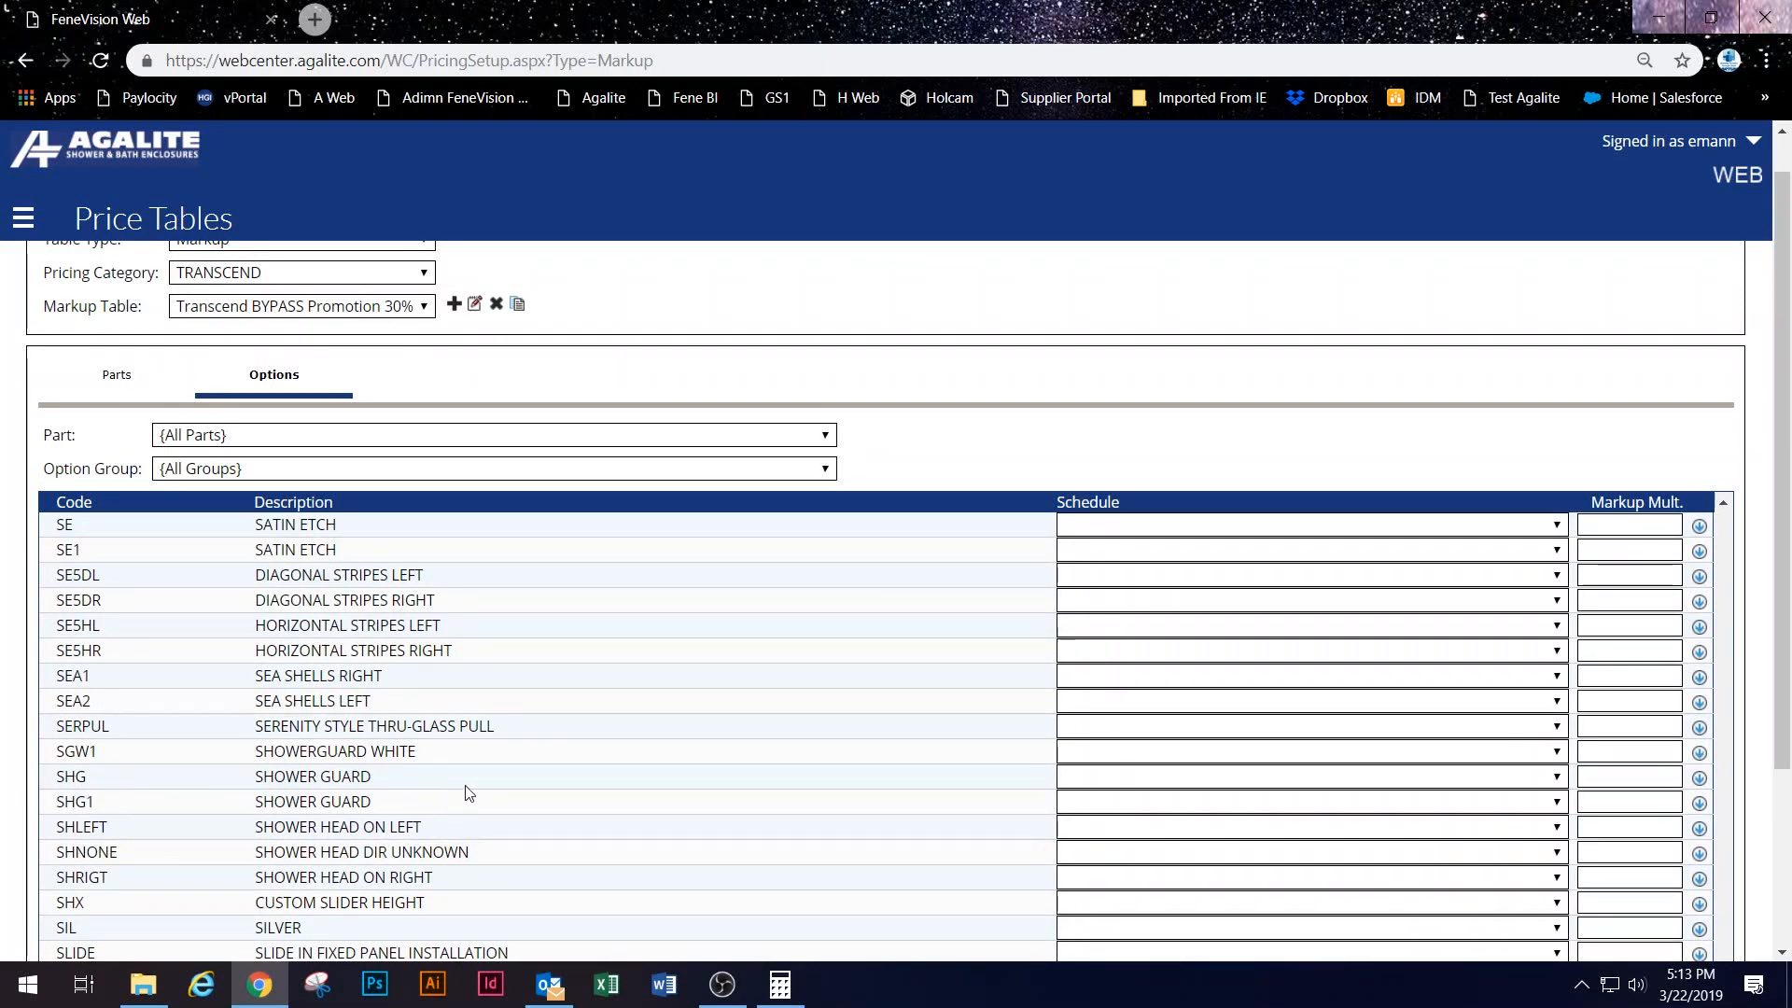
Step: Set the SHG Shower Guard and STR Starphire option multipliers to 1.5
{"action": "left_click", "coordinate": [1608, 785]}
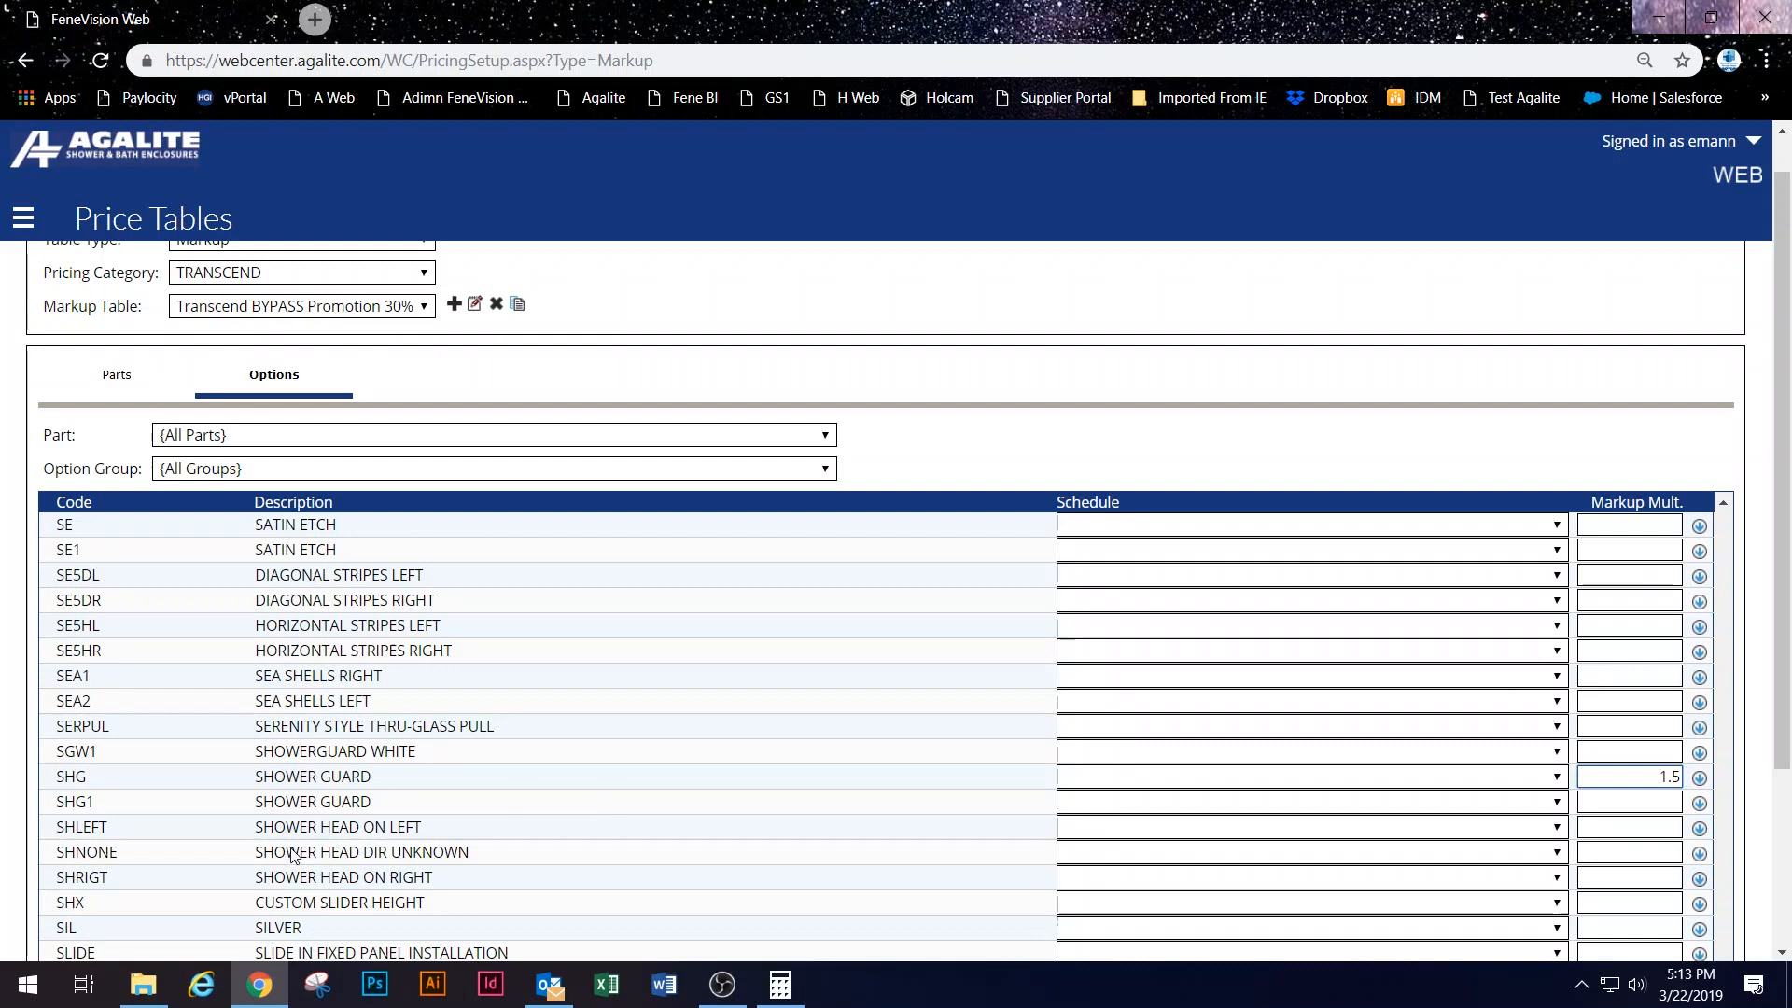
{"action": "scroll", "coordinate": [282, 827], "scroll_direction": "down", "scroll_amount": 1}
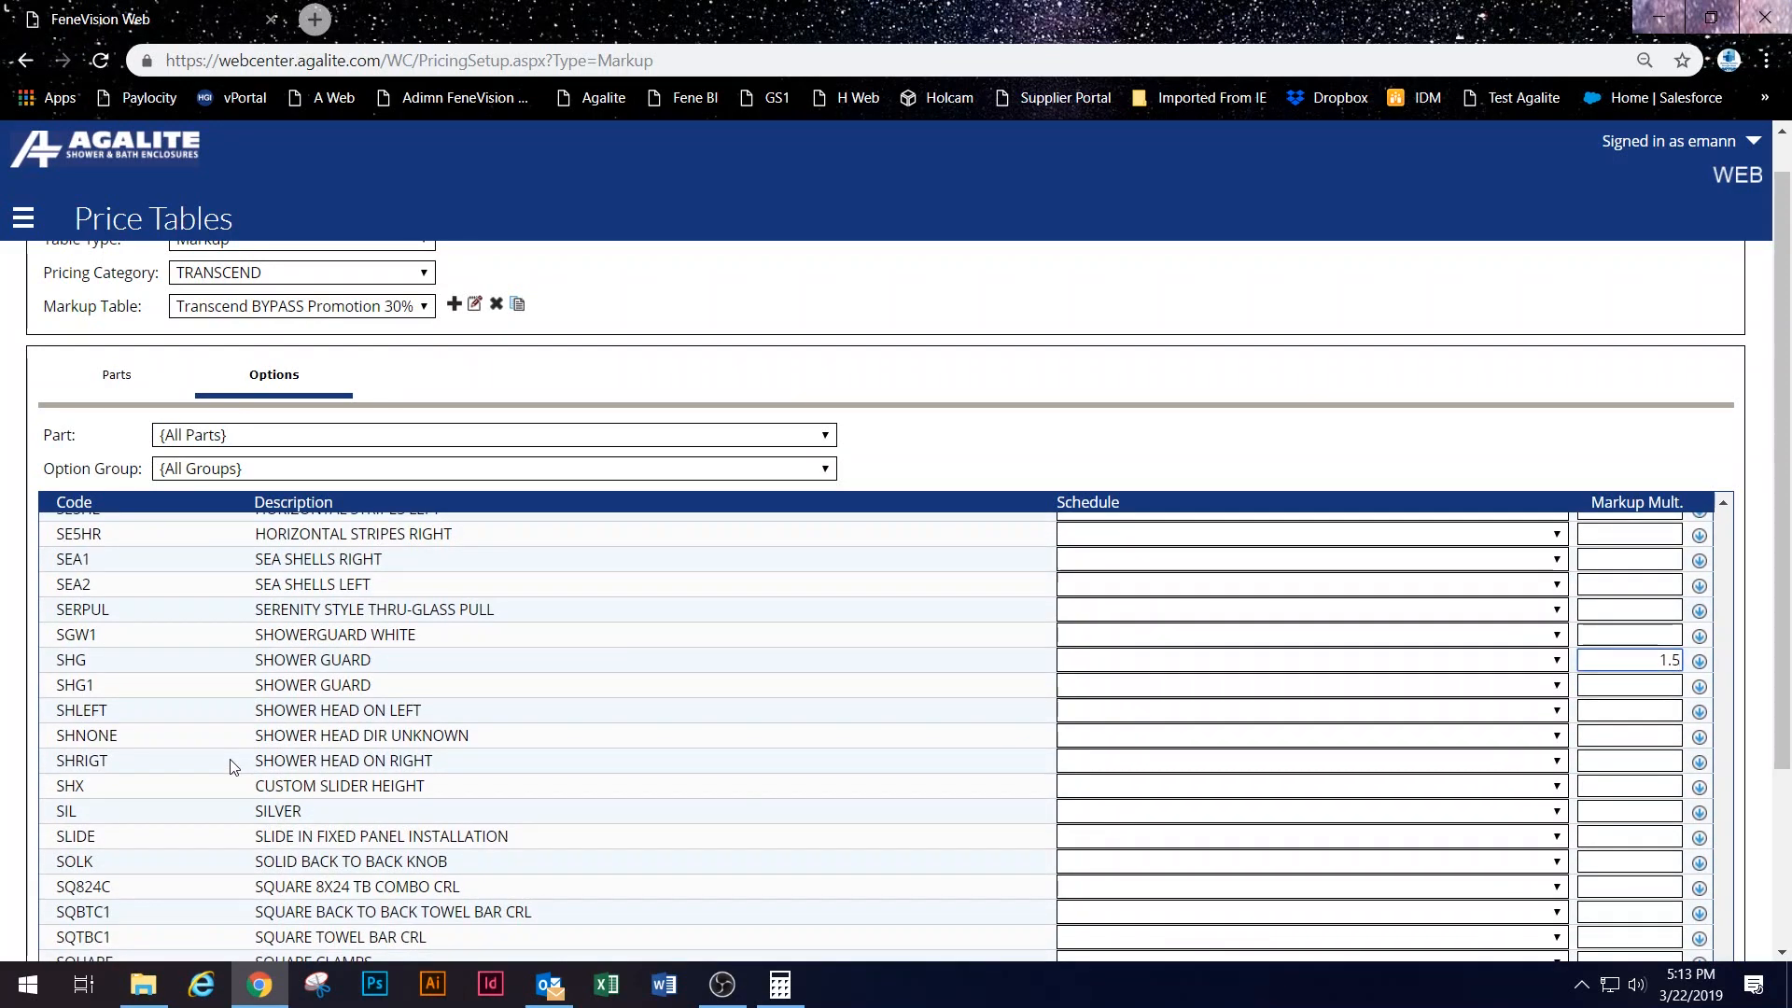
{"action": "scroll", "coordinate": [233, 767], "scroll_direction": "down", "scroll_amount": 2}
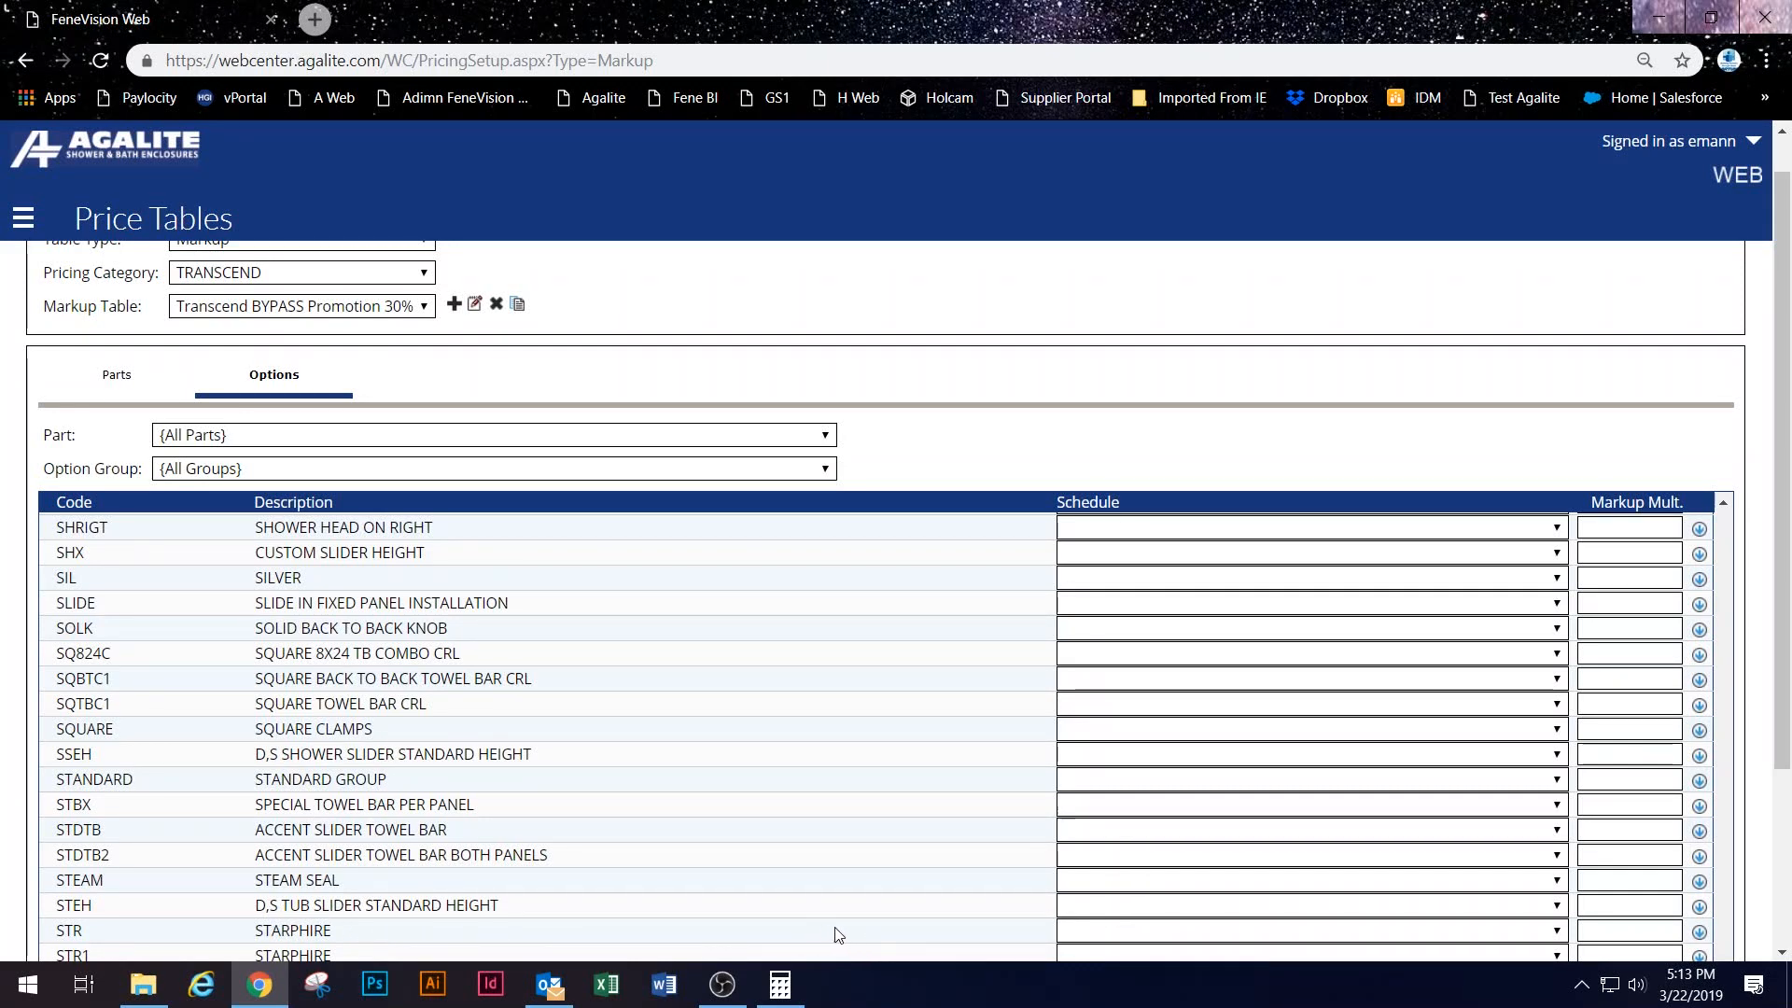
{"action": "left_click", "coordinate": [1629, 930]}
{"action": "mouse_move", "coordinate": [146, 1002]}
{"action": "type", "text": "1.5"}
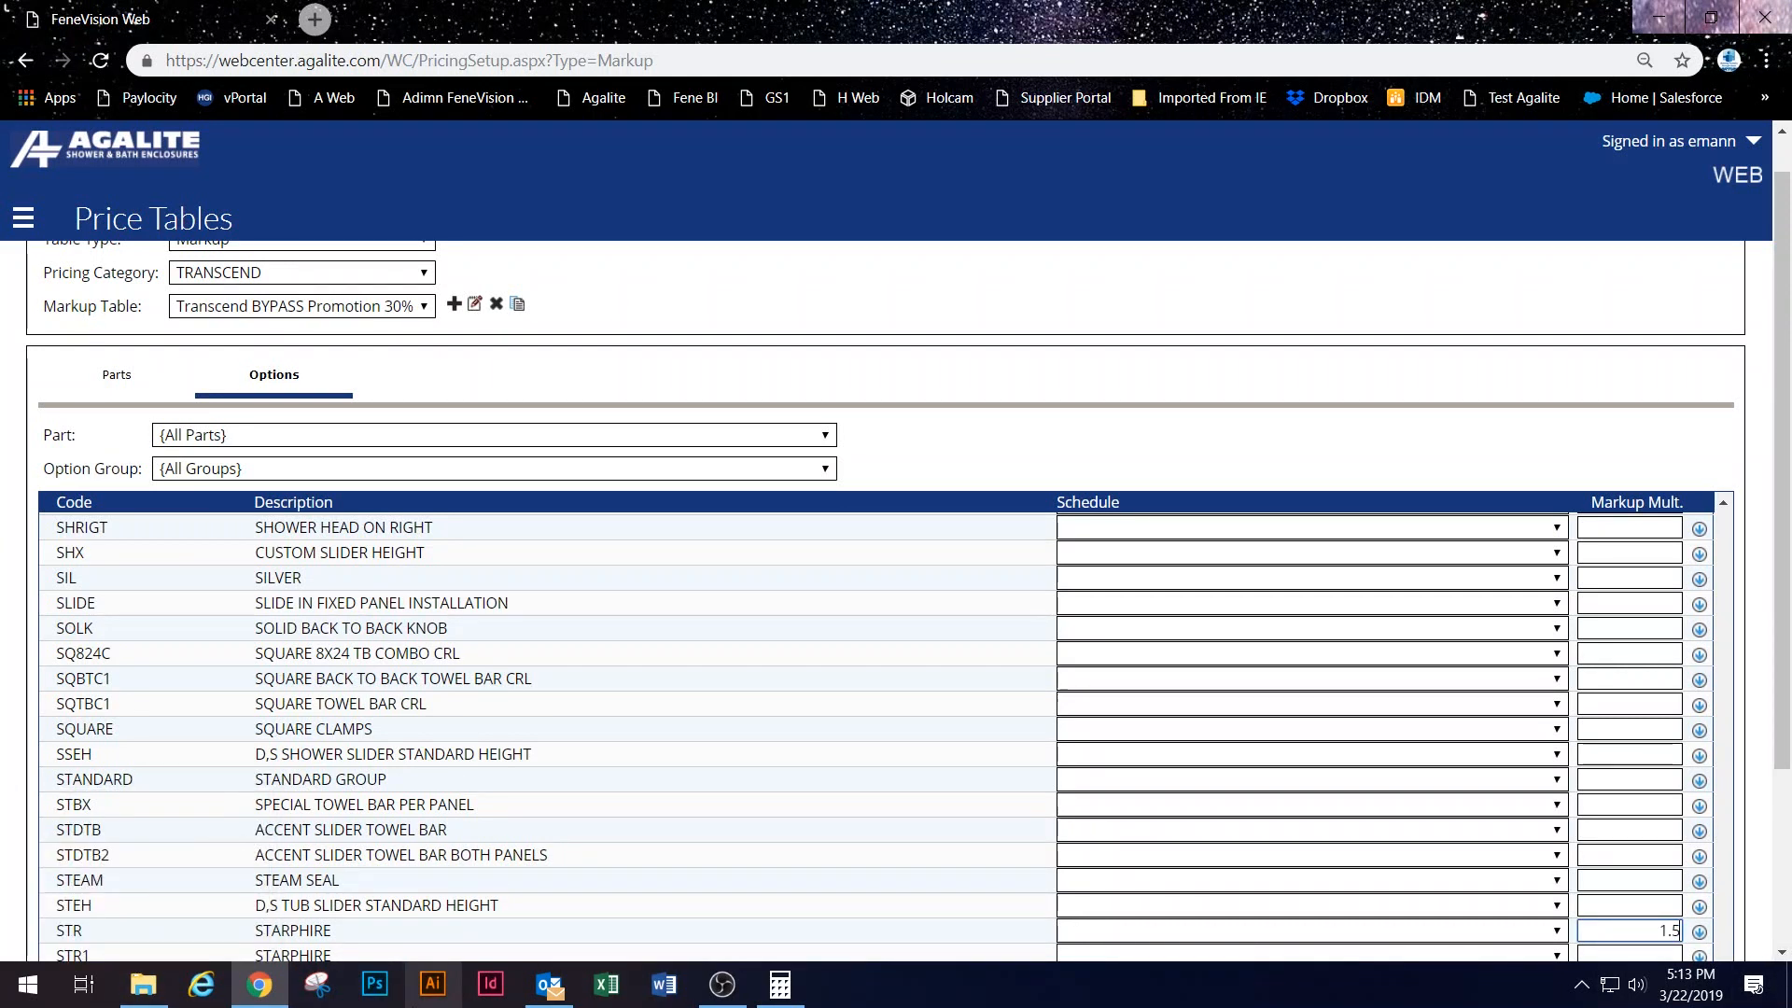
{"action": "key", "text": "Tab"}
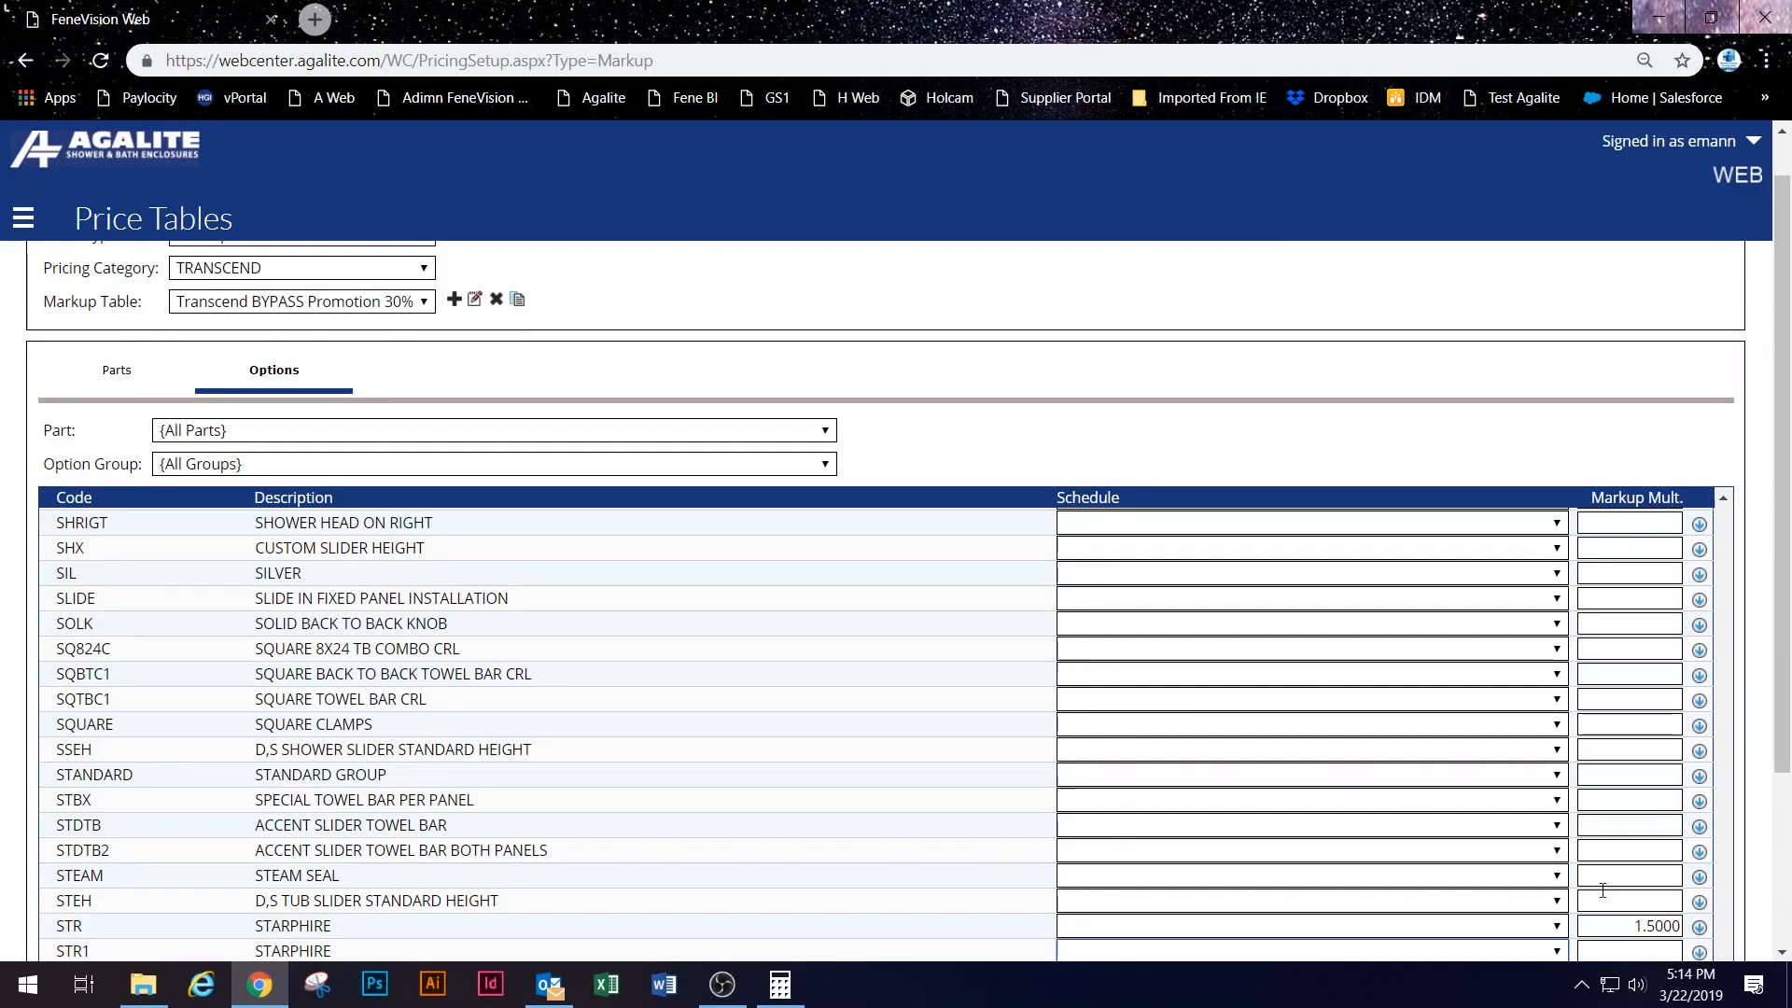
Step: Scroll back up and browse the Part dropdown listing which part's options to show
{"action": "scroll", "coordinate": [1387, 859], "scroll_direction": "down", "scroll_amount": 10}
{"action": "scroll", "coordinate": [660, 708], "scroll_direction": "up", "scroll_amount": 15}
{"action": "scroll", "coordinate": [602, 711], "scroll_direction": "up", "scroll_amount": 10}
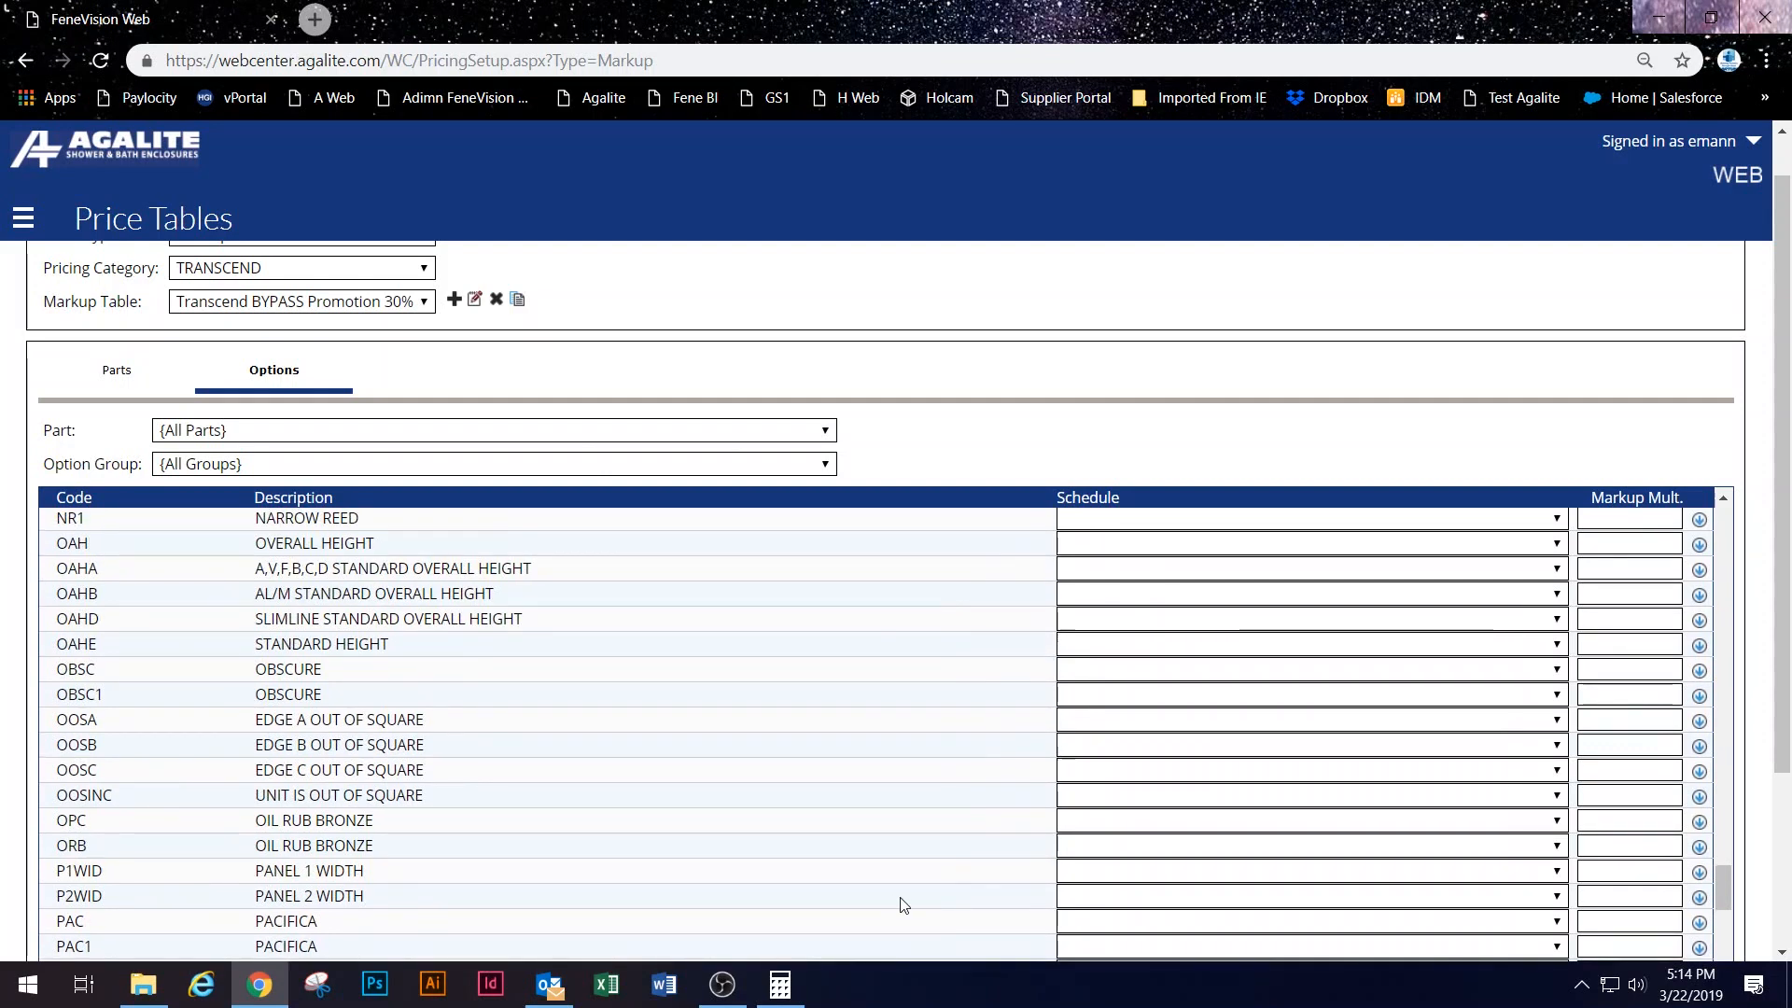
{"action": "scroll", "coordinate": [902, 905], "scroll_direction": "up", "scroll_amount": 10}
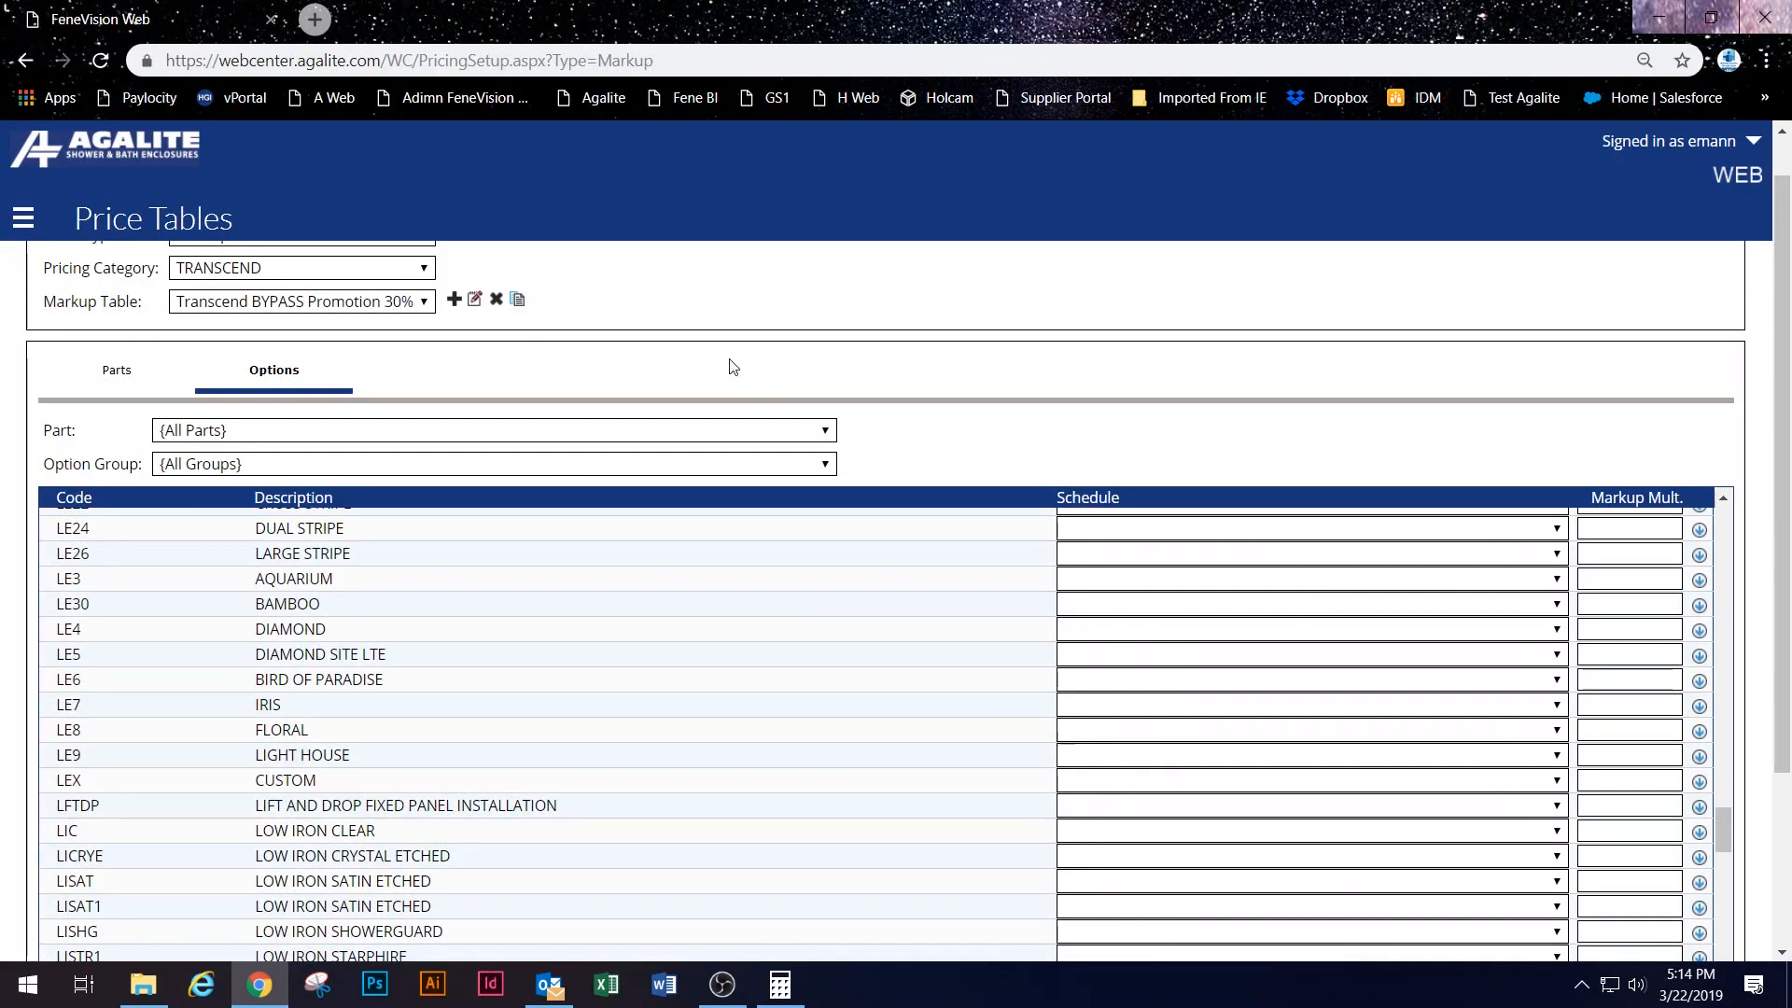
{"action": "scroll", "coordinate": [733, 367], "scroll_direction": "up", "scroll_amount": 1}
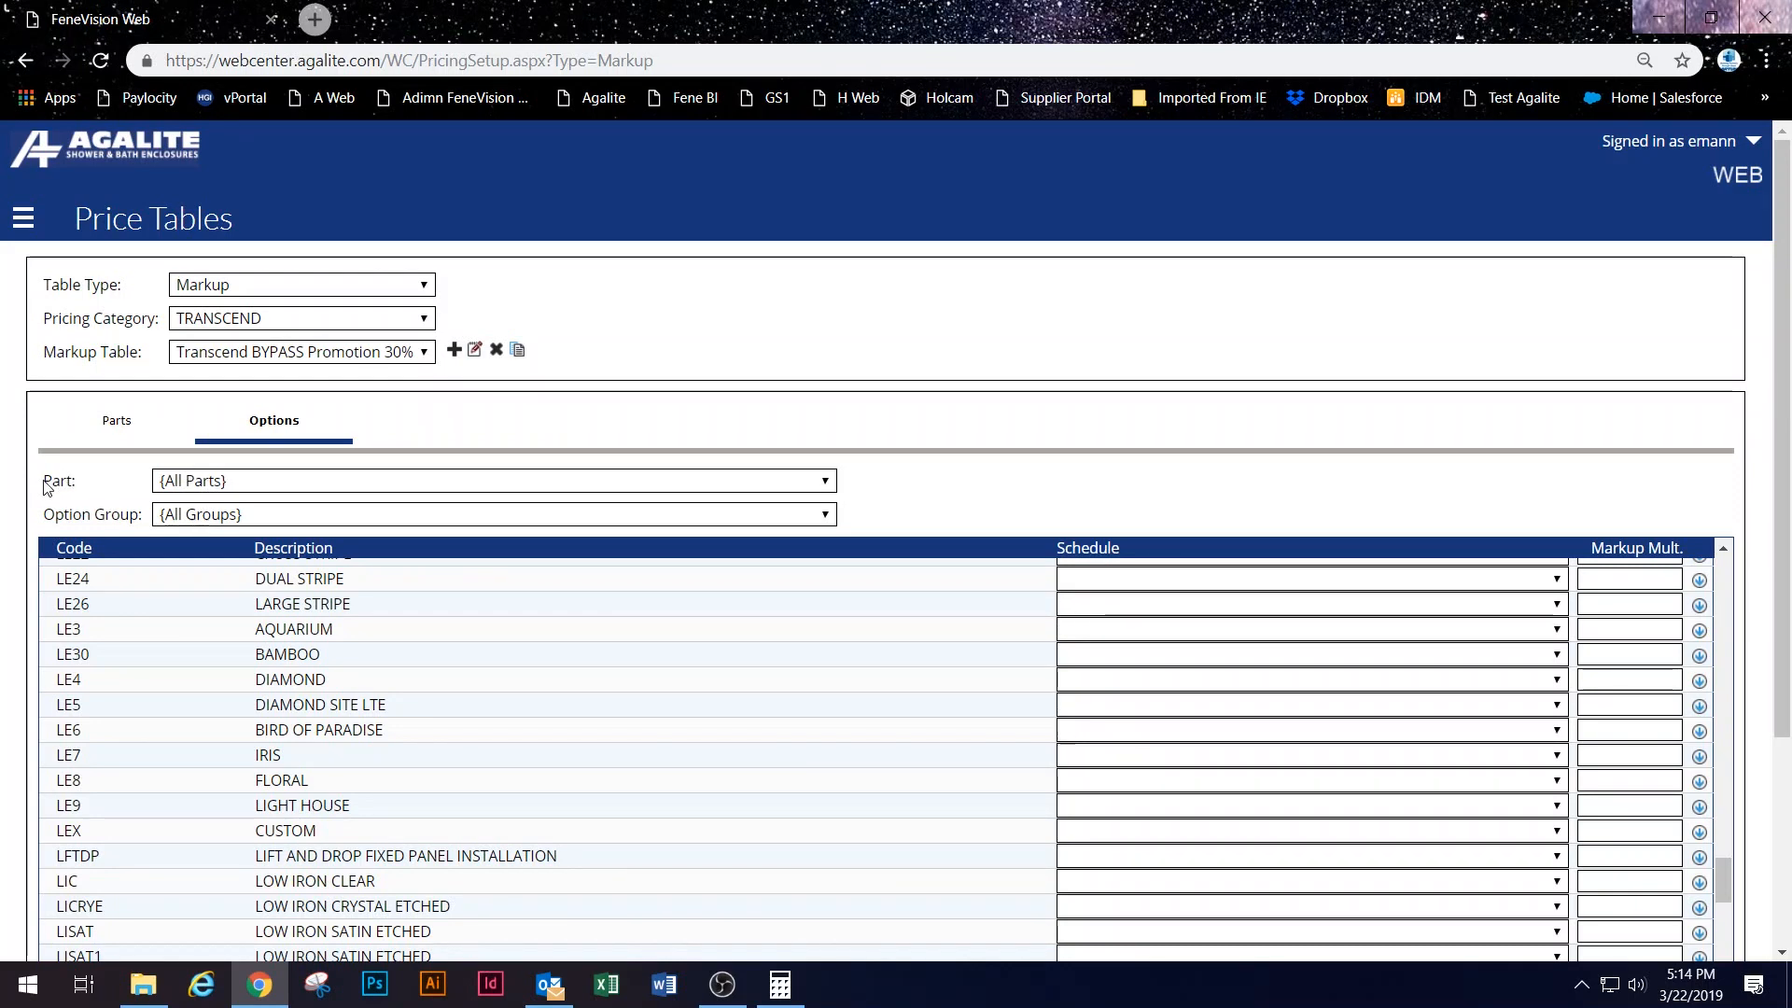
{"action": "left_click", "coordinate": [362, 485]}
{"action": "scroll", "coordinate": [353, 489], "scroll_direction": "down", "scroll_amount": 1}
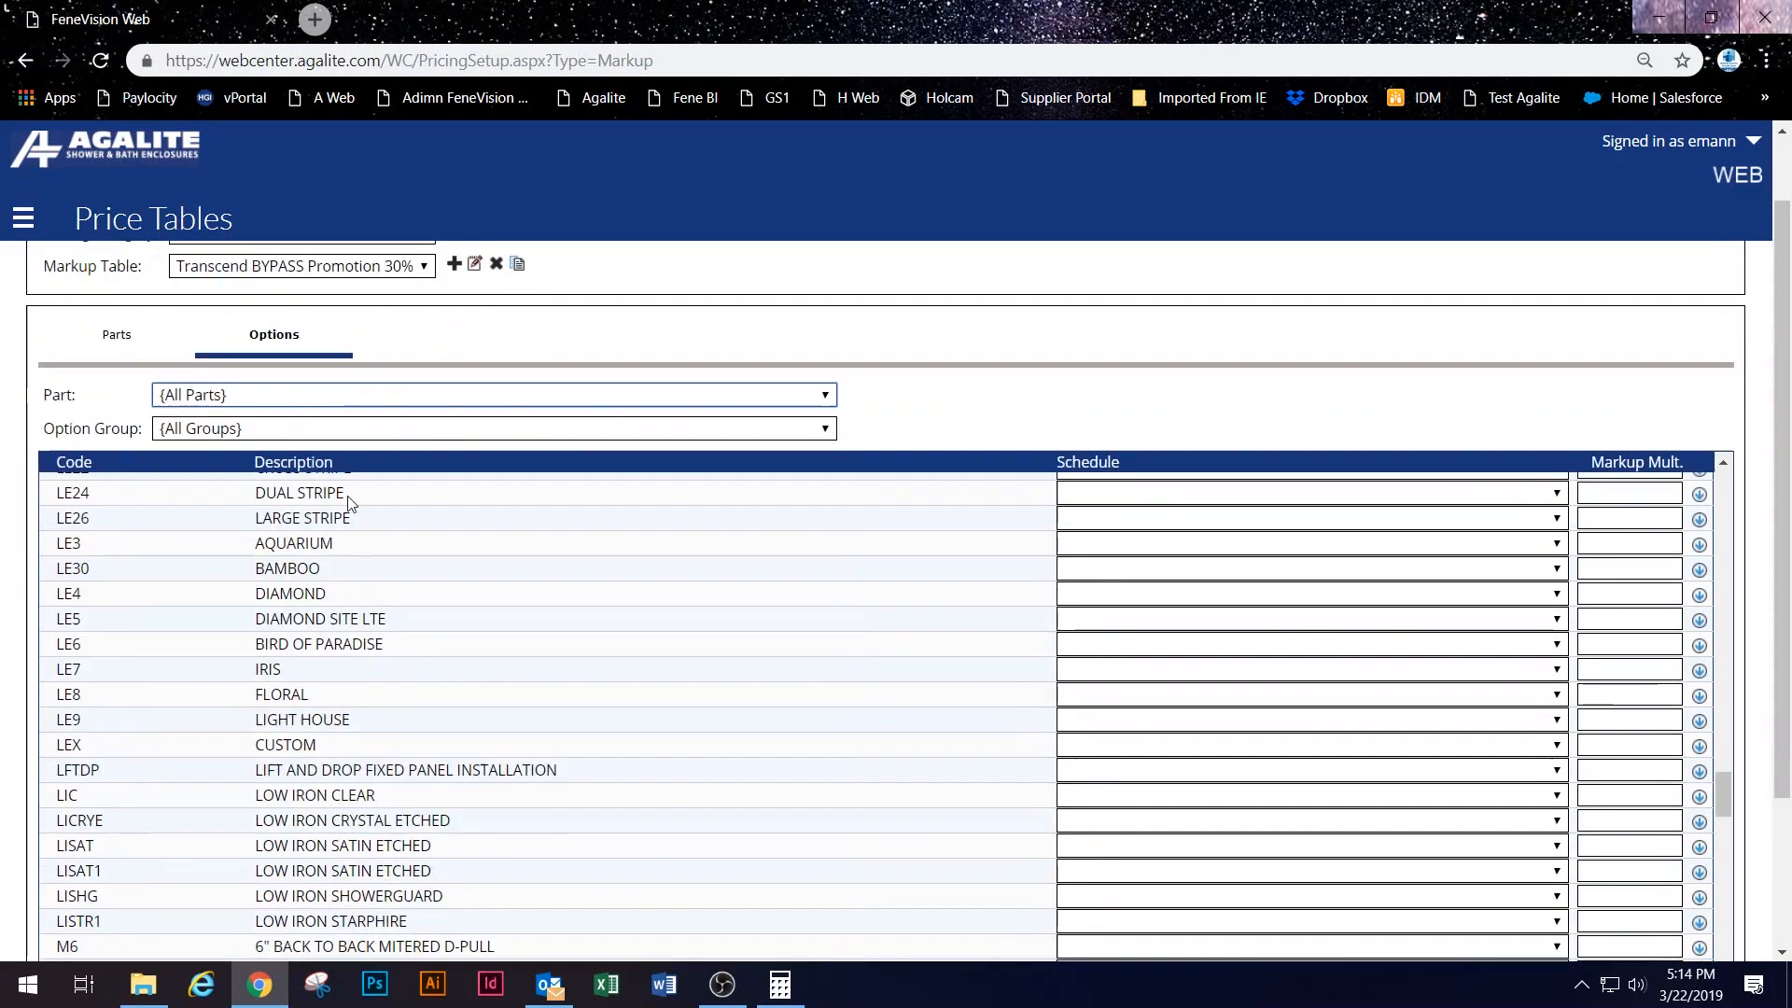
{"action": "scroll", "coordinate": [350, 501], "scroll_direction": "down", "scroll_amount": 1}
{"action": "scroll", "coordinate": [1047, 667], "scroll_direction": "up", "scroll_amount": 5}
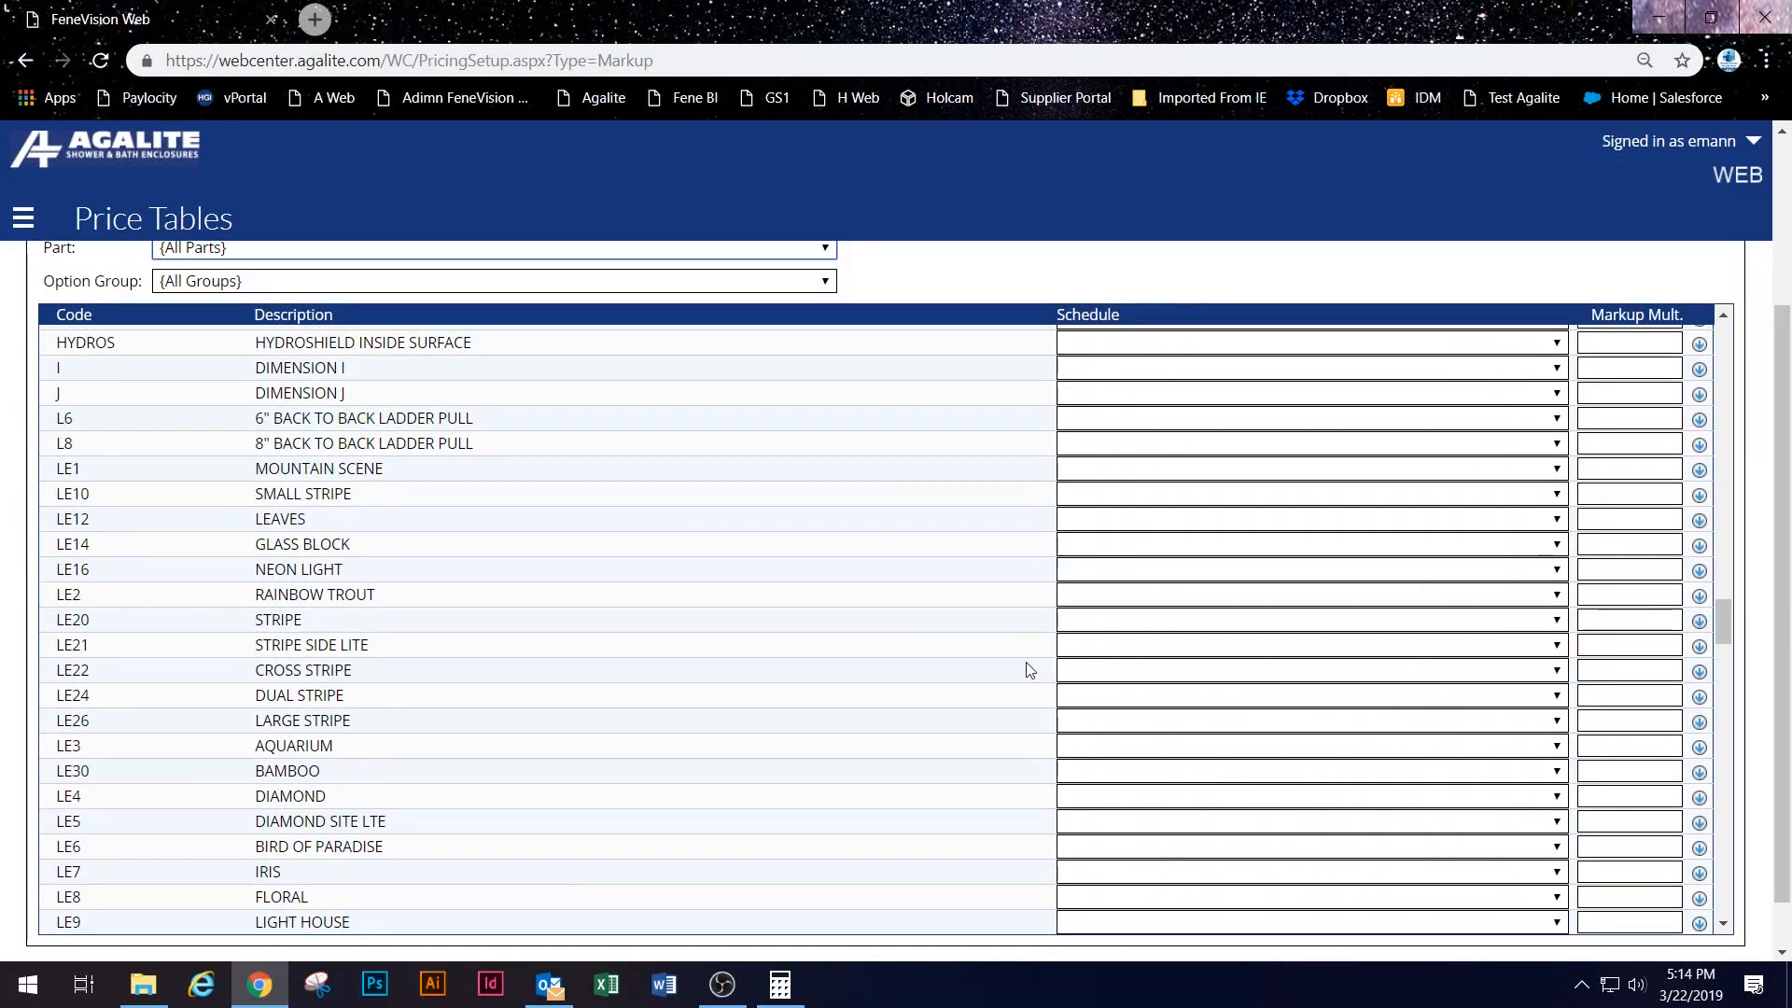
{"action": "scroll", "coordinate": [1047, 667], "scroll_direction": "down", "scroll_amount": 3}
{"action": "scroll", "coordinate": [1480, 812], "scroll_direction": "down", "scroll_amount": 5}
{"action": "scroll", "coordinate": [1612, 828], "scroll_direction": "down", "scroll_amount": 9}
{"action": "scroll", "coordinate": [662, 512], "scroll_direction": "down", "scroll_amount": 5}
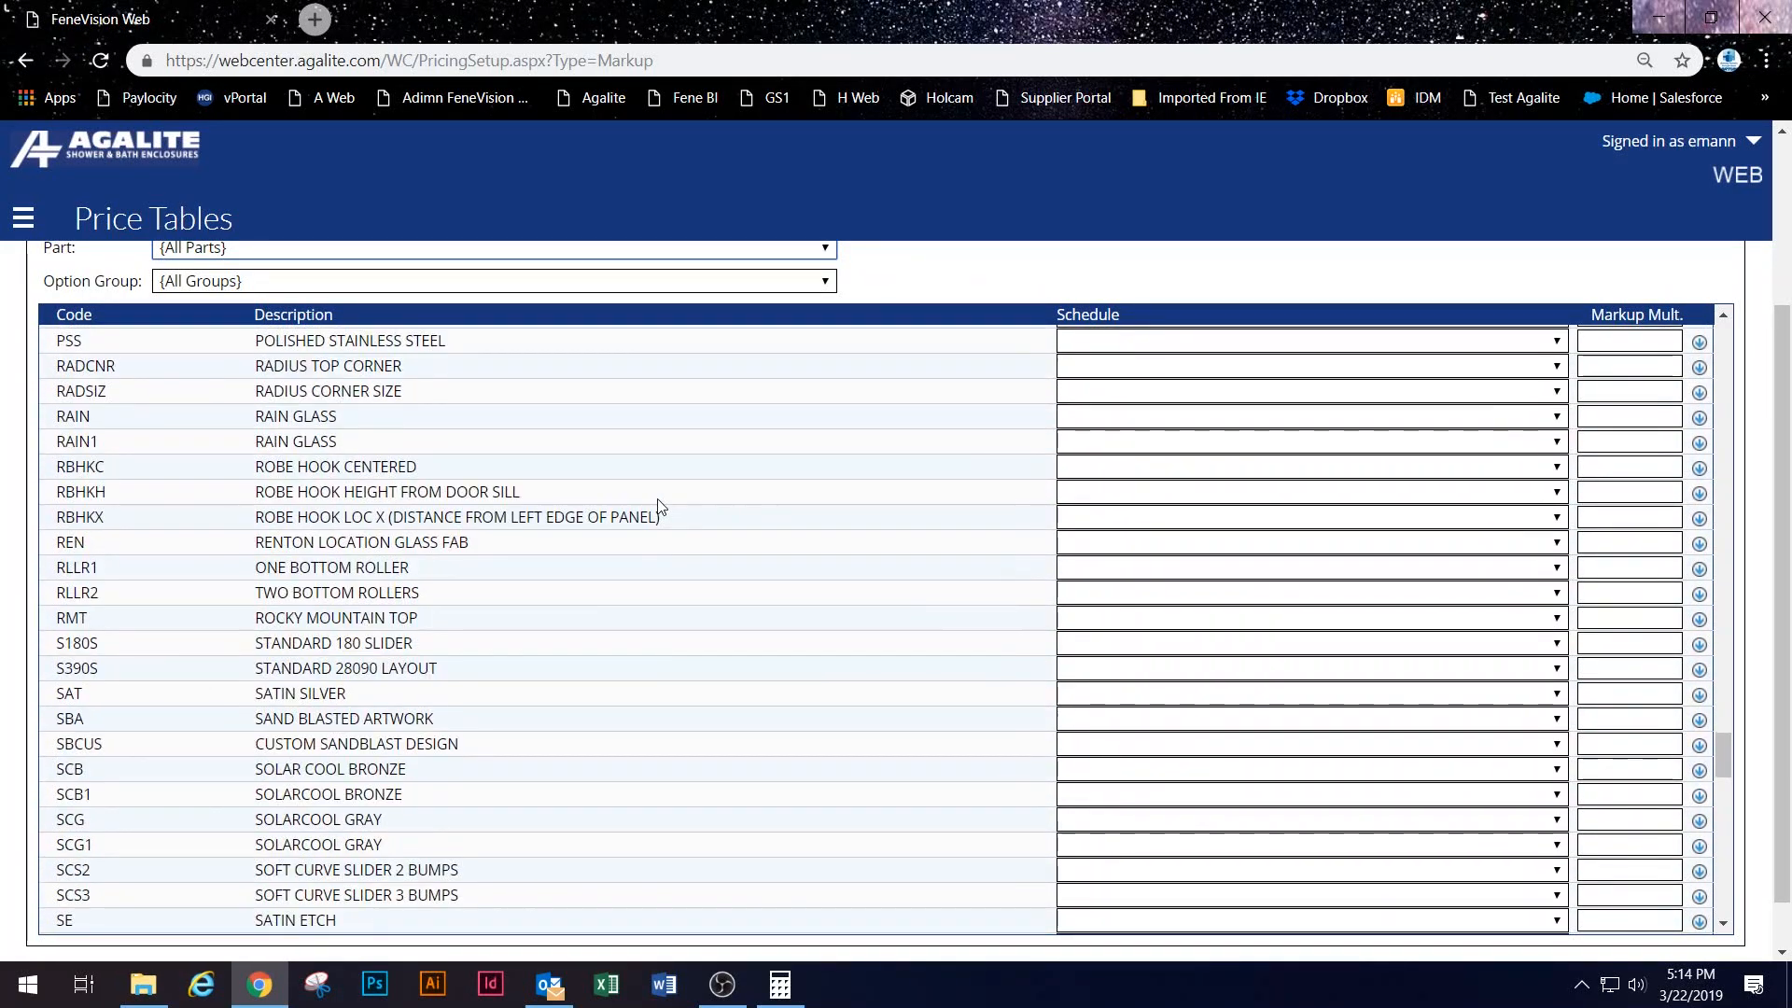
{"action": "scroll", "coordinate": [658, 507], "scroll_direction": "down", "scroll_amount": 11}
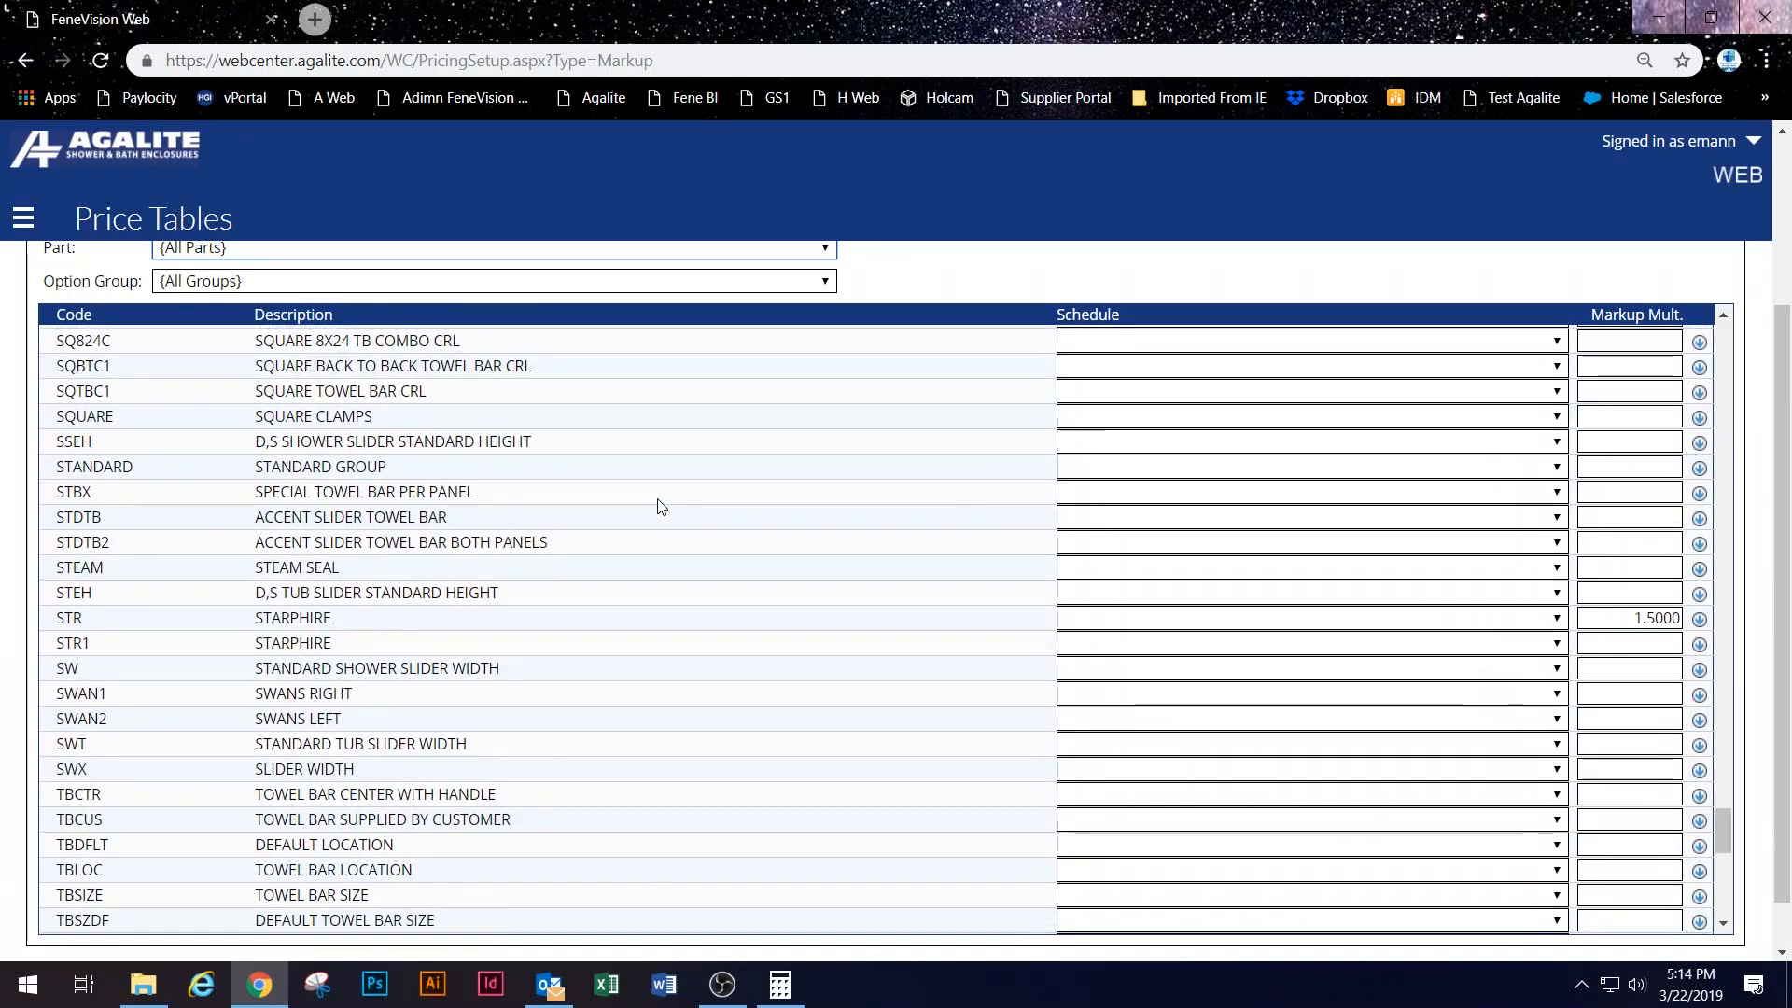
{"action": "scroll", "coordinate": [287, 451], "scroll_direction": "up", "scroll_amount": 8}
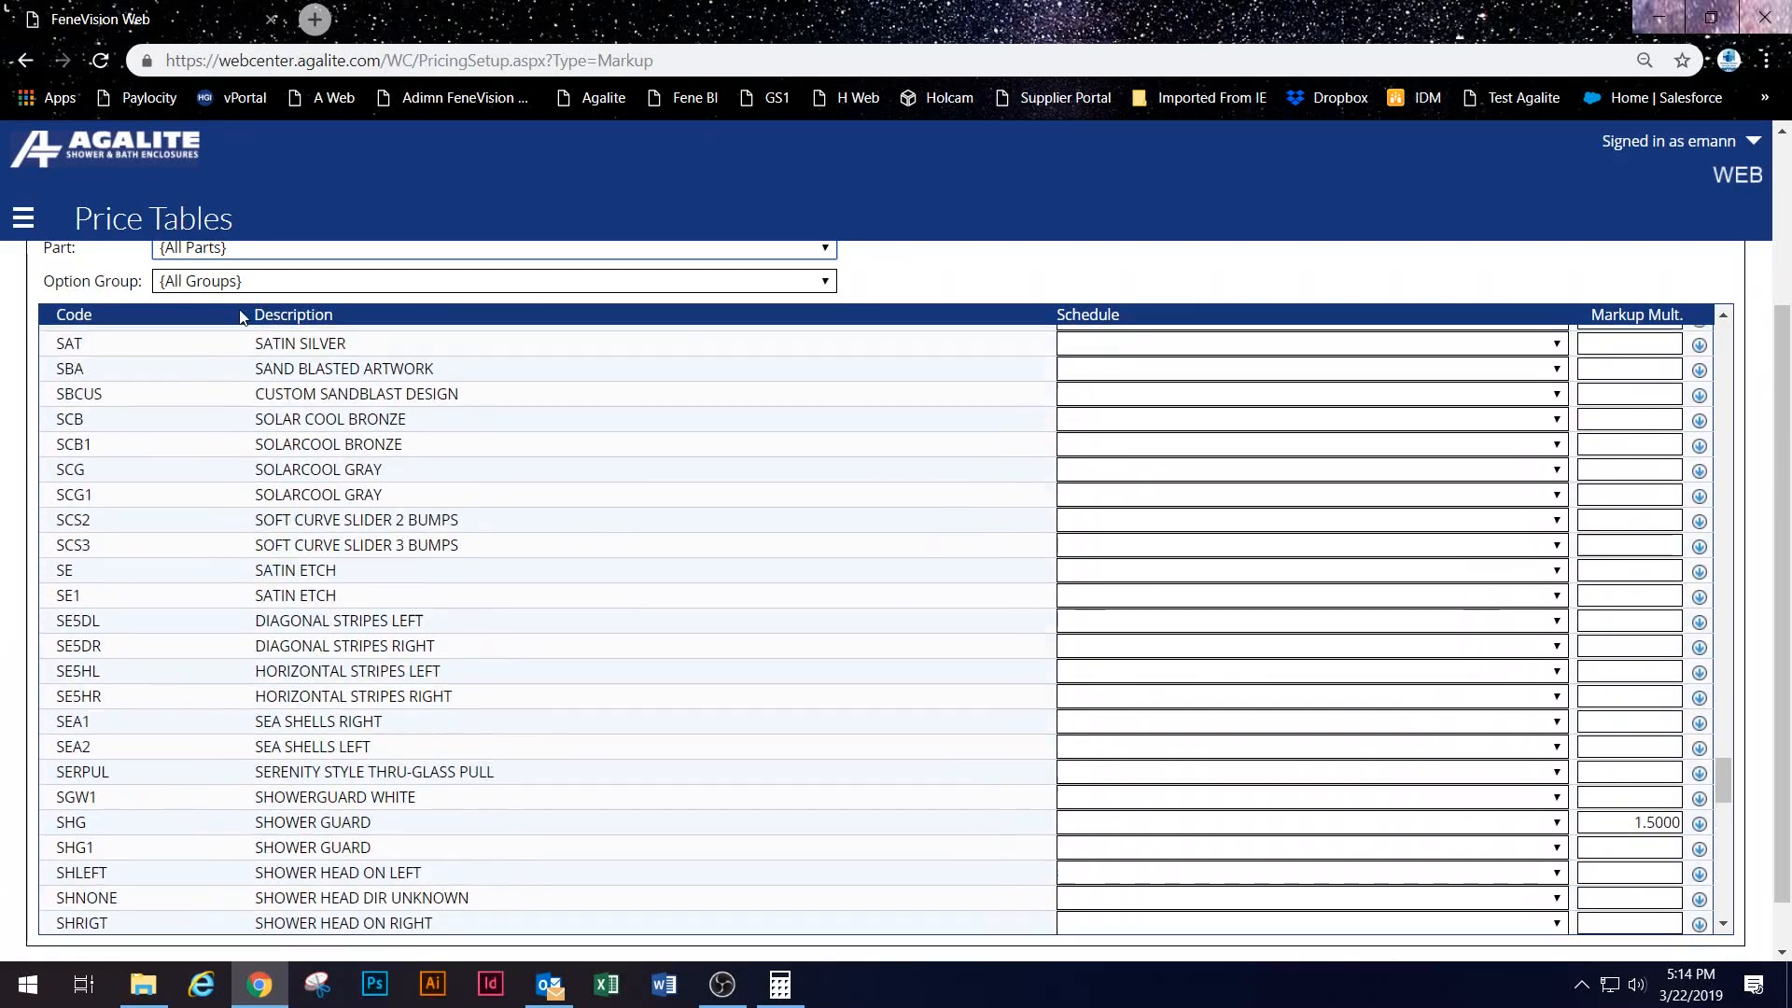
Step: Review the parts filter list, leave all parts selected, and bring up the site navigation menu
{"action": "left_click", "coordinate": [235, 250]}
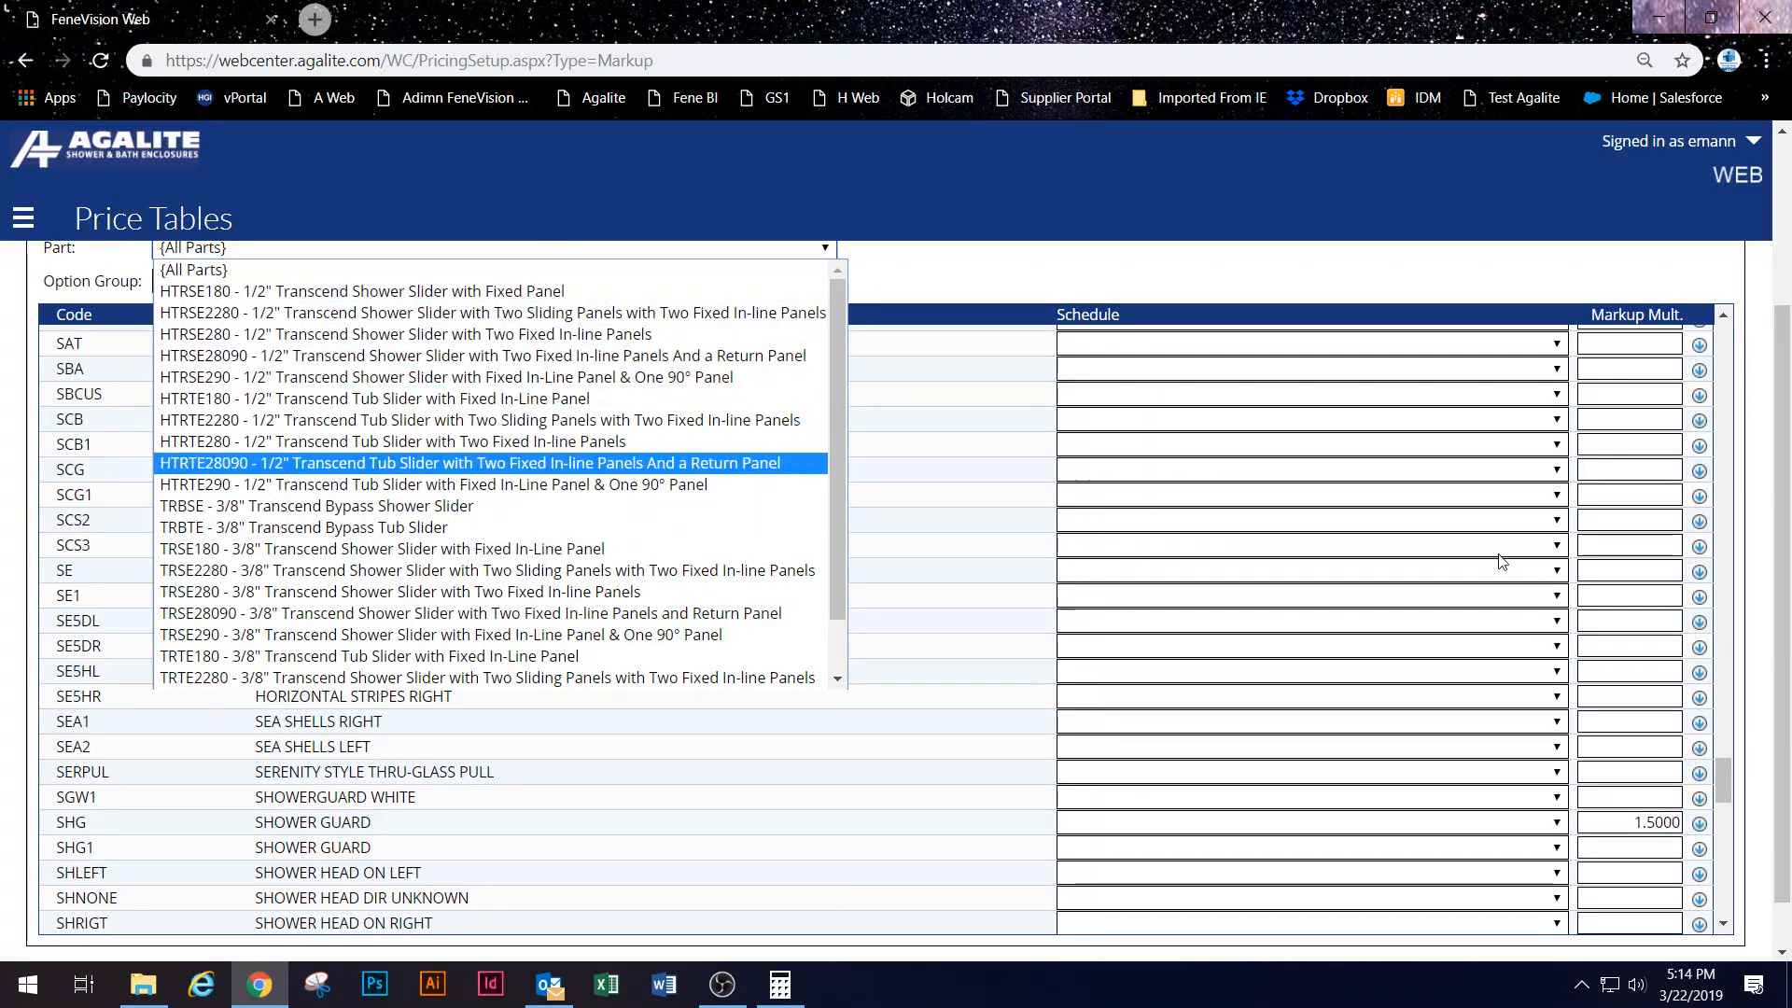
{"action": "left_click", "coordinate": [998, 427]}
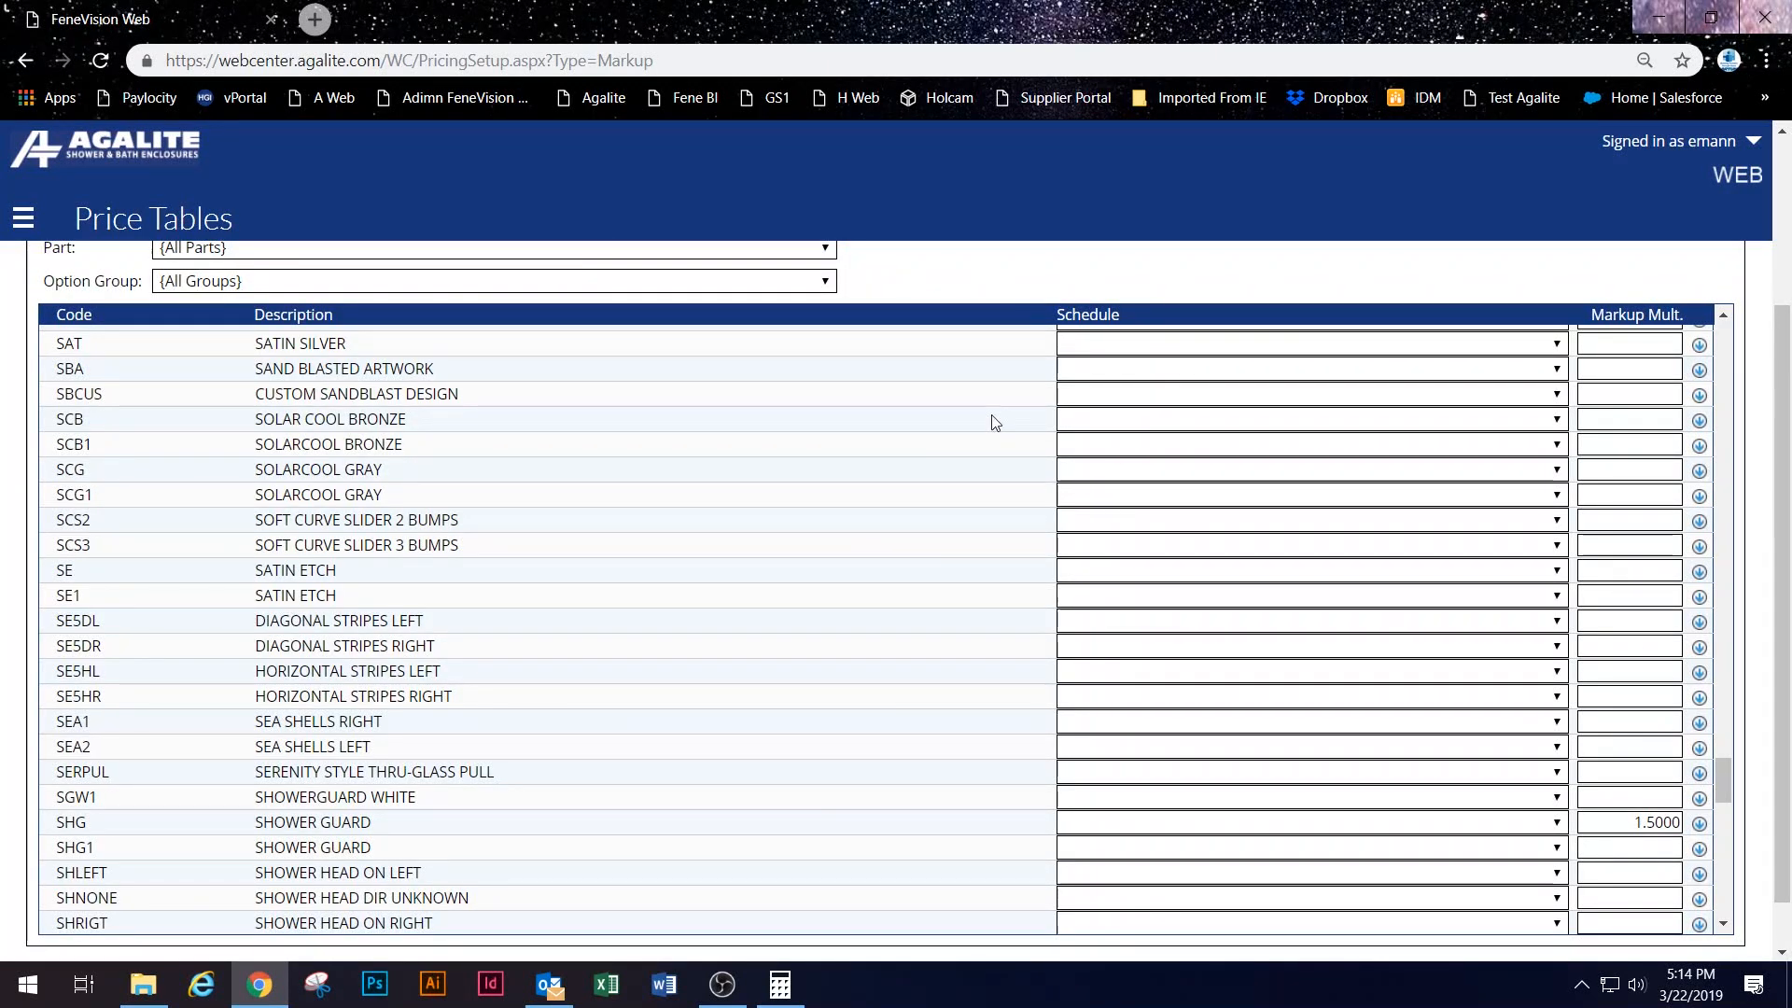
{"action": "scroll", "coordinate": [1494, 787], "scroll_direction": "down", "scroll_amount": 8}
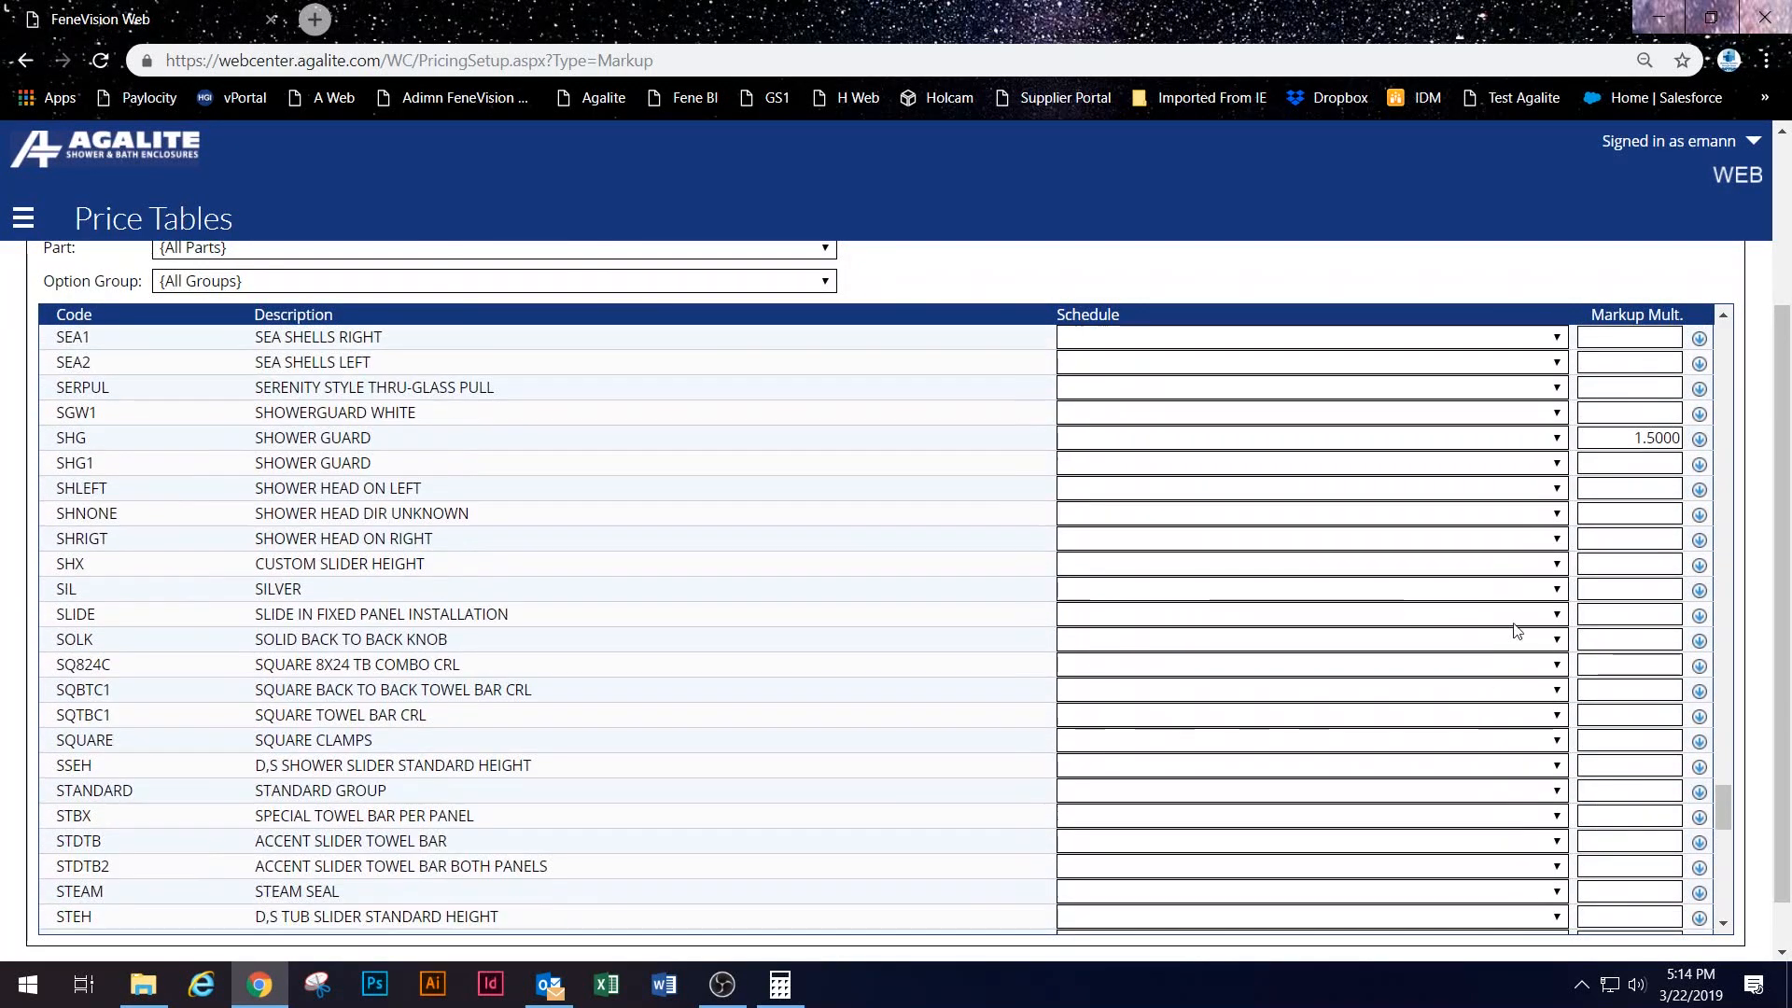
{"action": "scroll", "coordinate": [1486, 592], "scroll_direction": "up", "scroll_amount": 3}
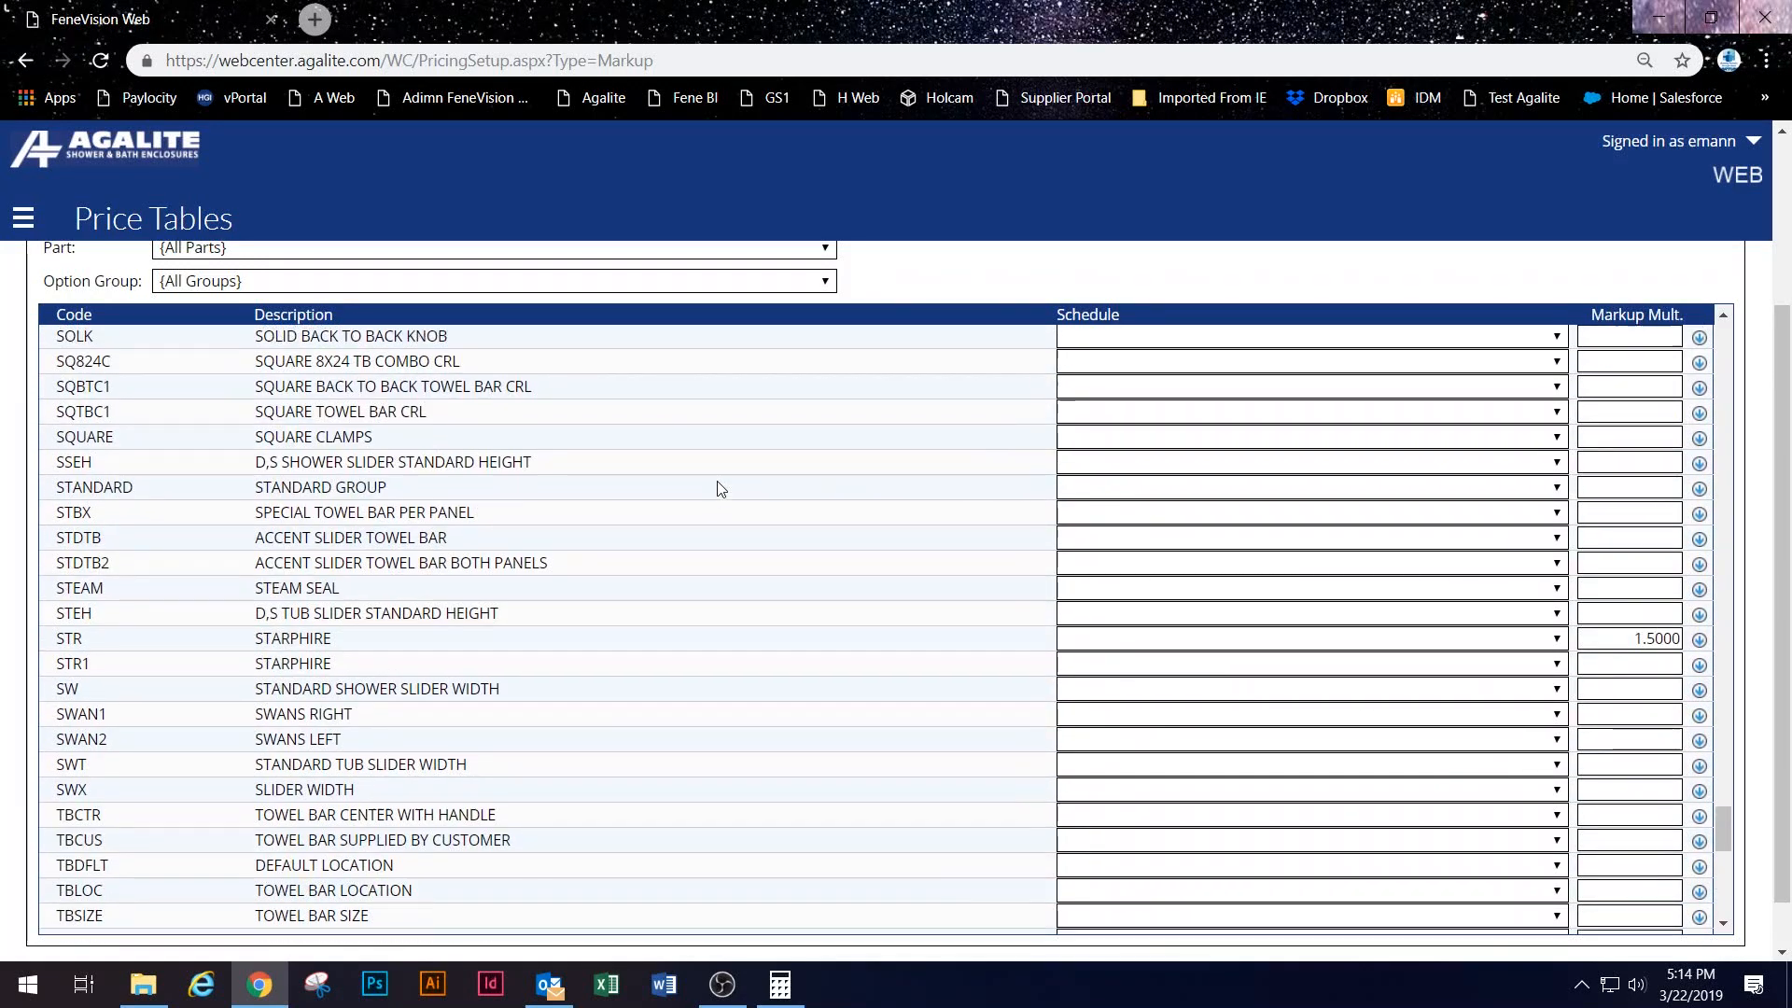
{"action": "scroll", "coordinate": [1452, 625], "scroll_direction": "up", "scroll_amount": 20}
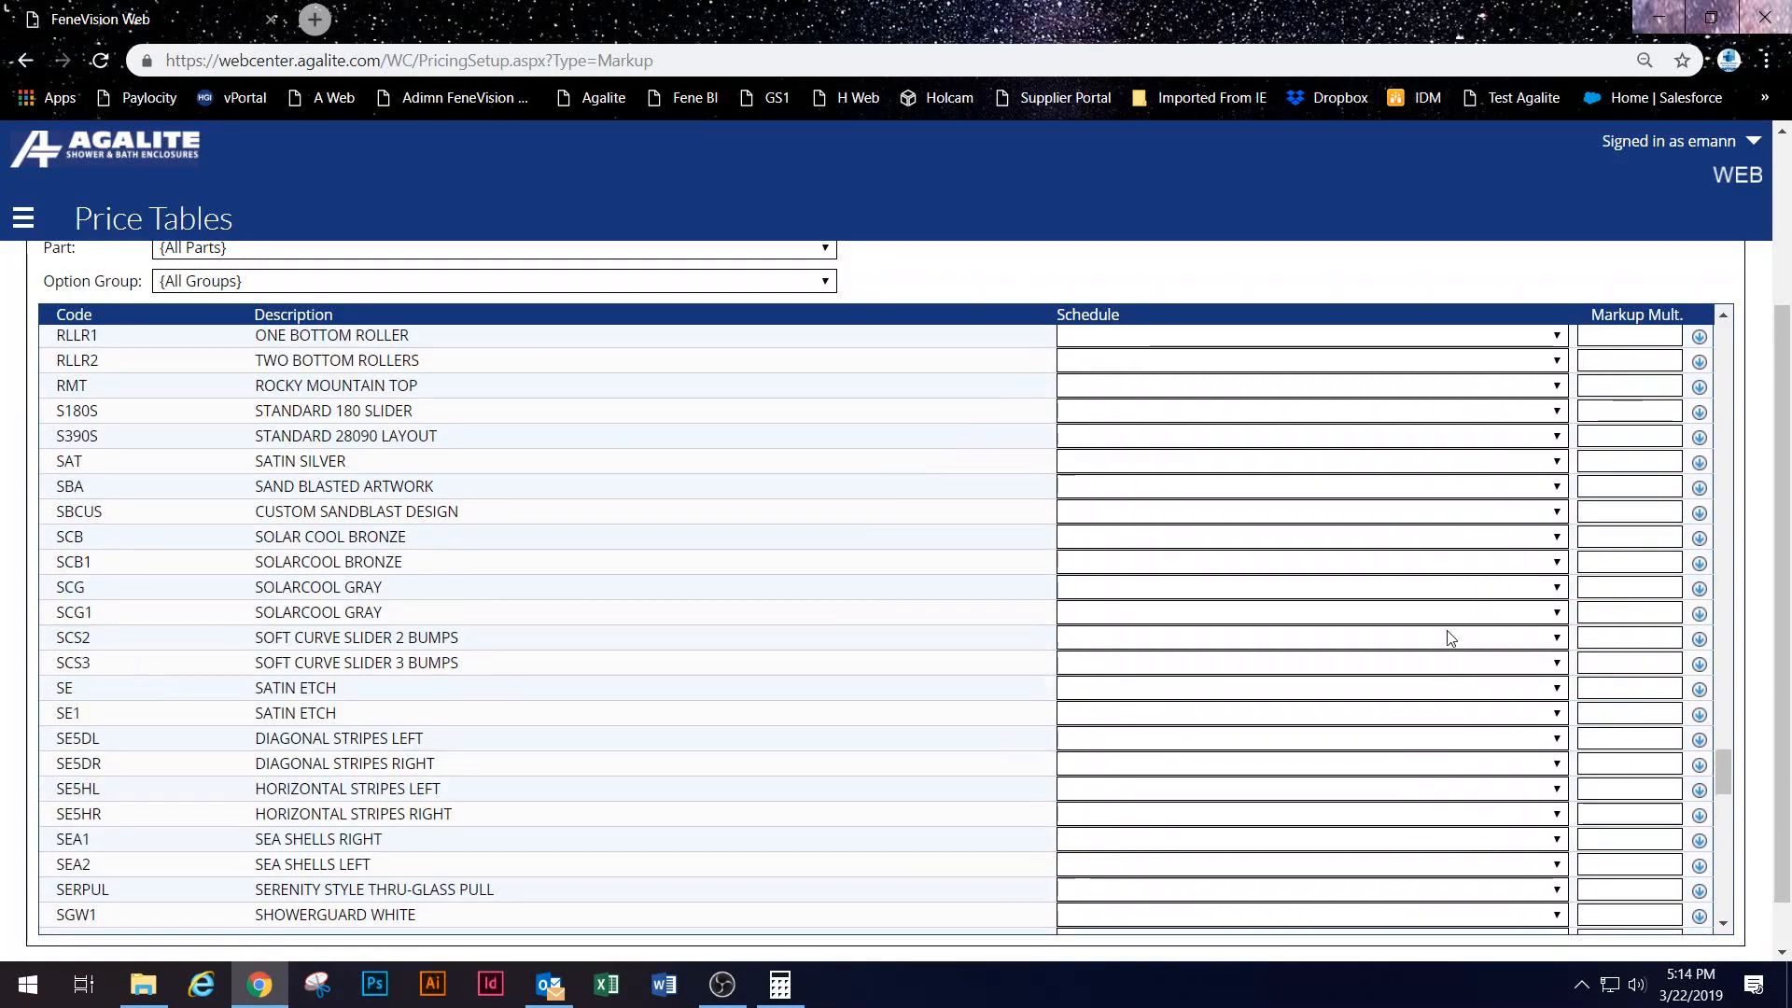
{"action": "scroll", "coordinate": [526, 410], "scroll_direction": "up", "scroll_amount": 20}
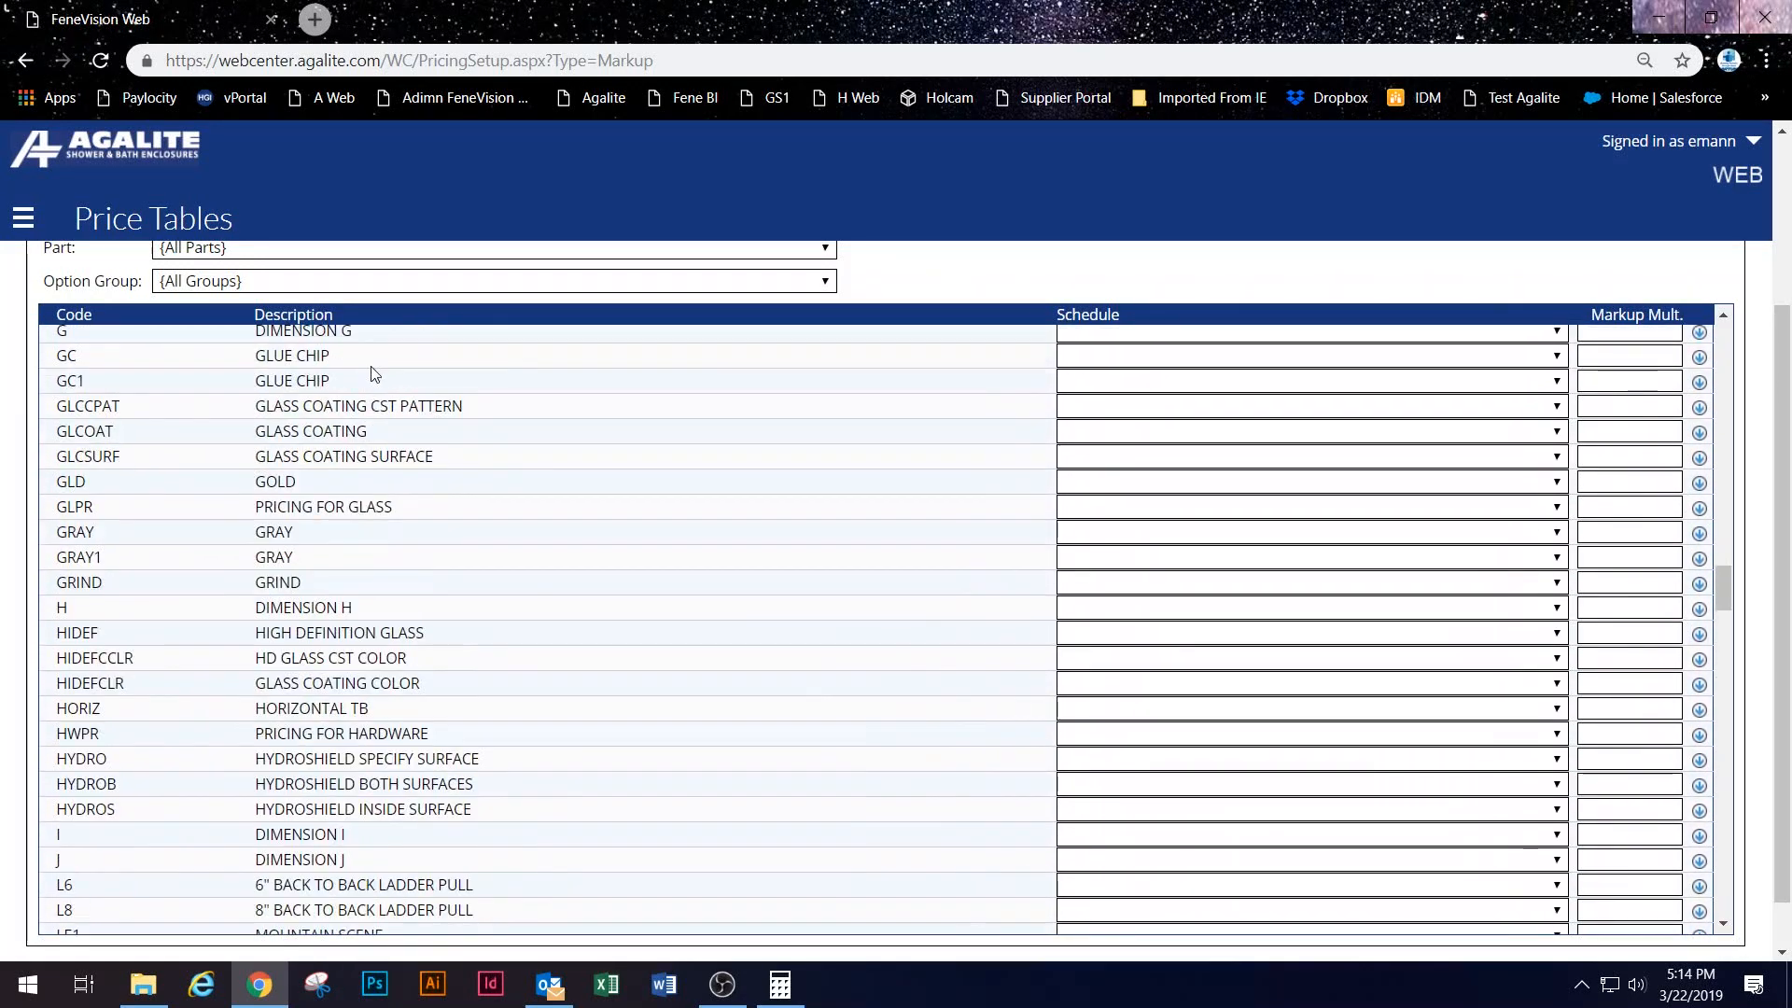
{"action": "scroll", "coordinate": [1787, 297], "scroll_direction": "up", "scroll_amount": 1}
{"action": "scroll", "coordinate": [1787, 297], "scroll_direction": "up", "scroll_amount": 1}
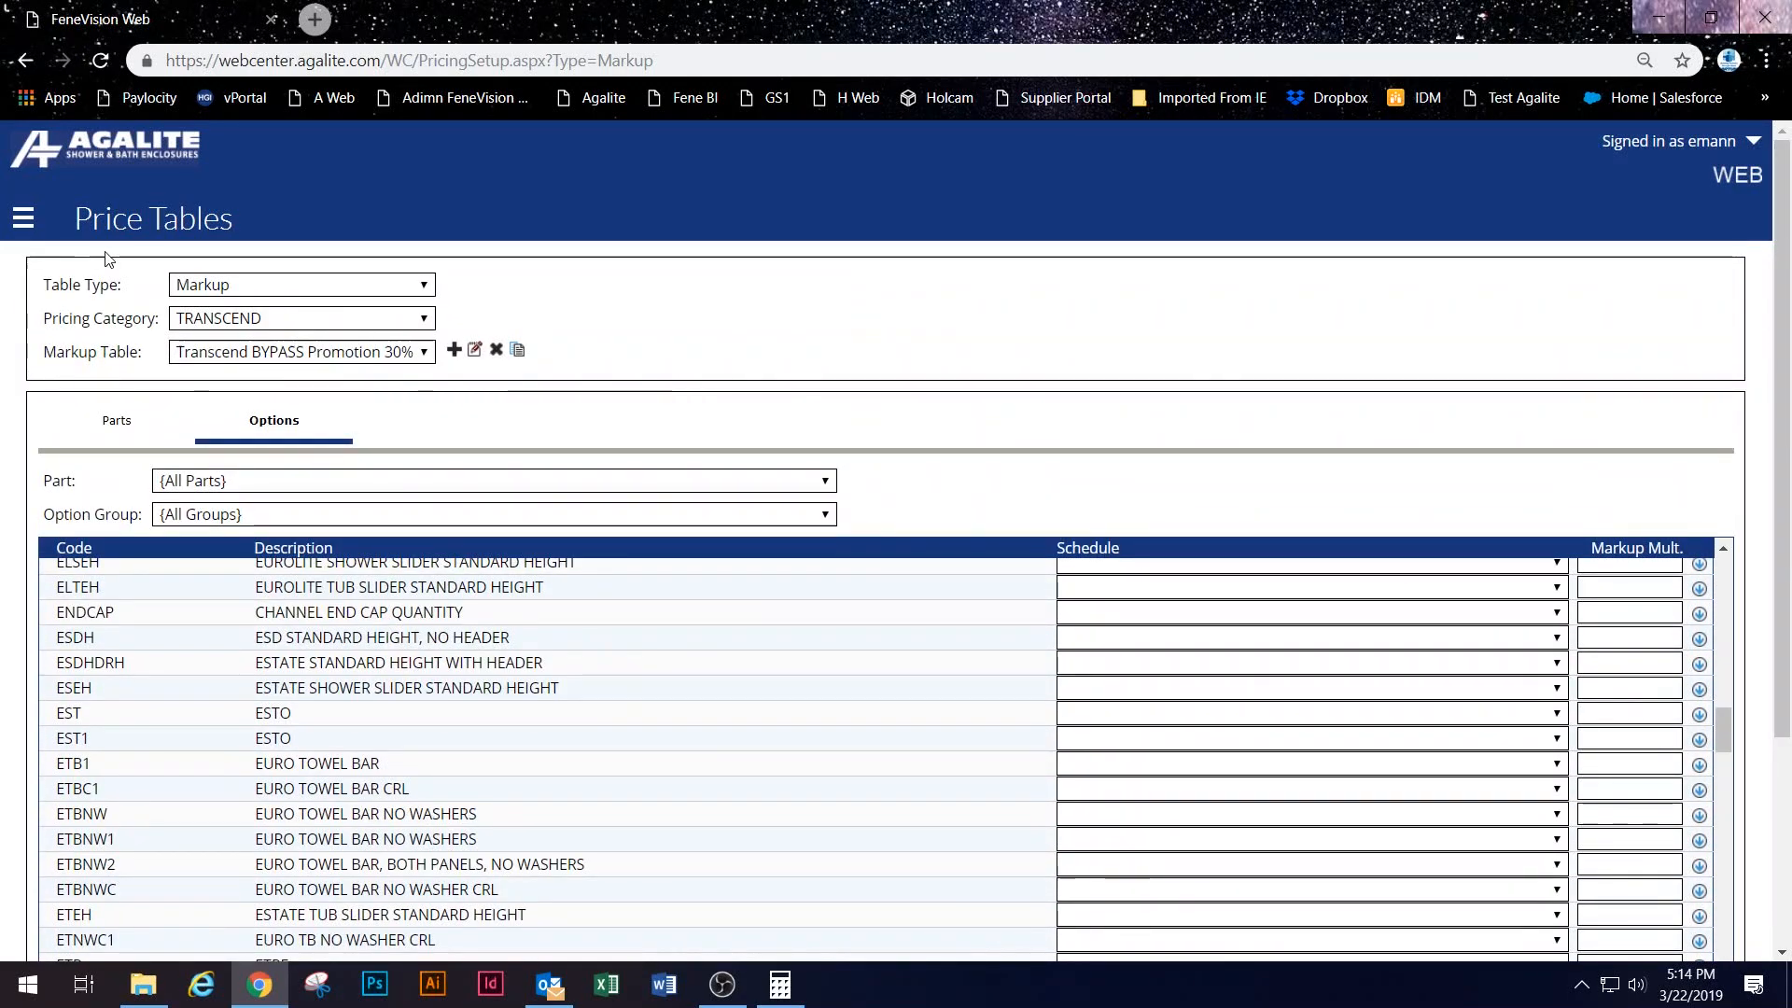
{"action": "left_click", "coordinate": [23, 218]}
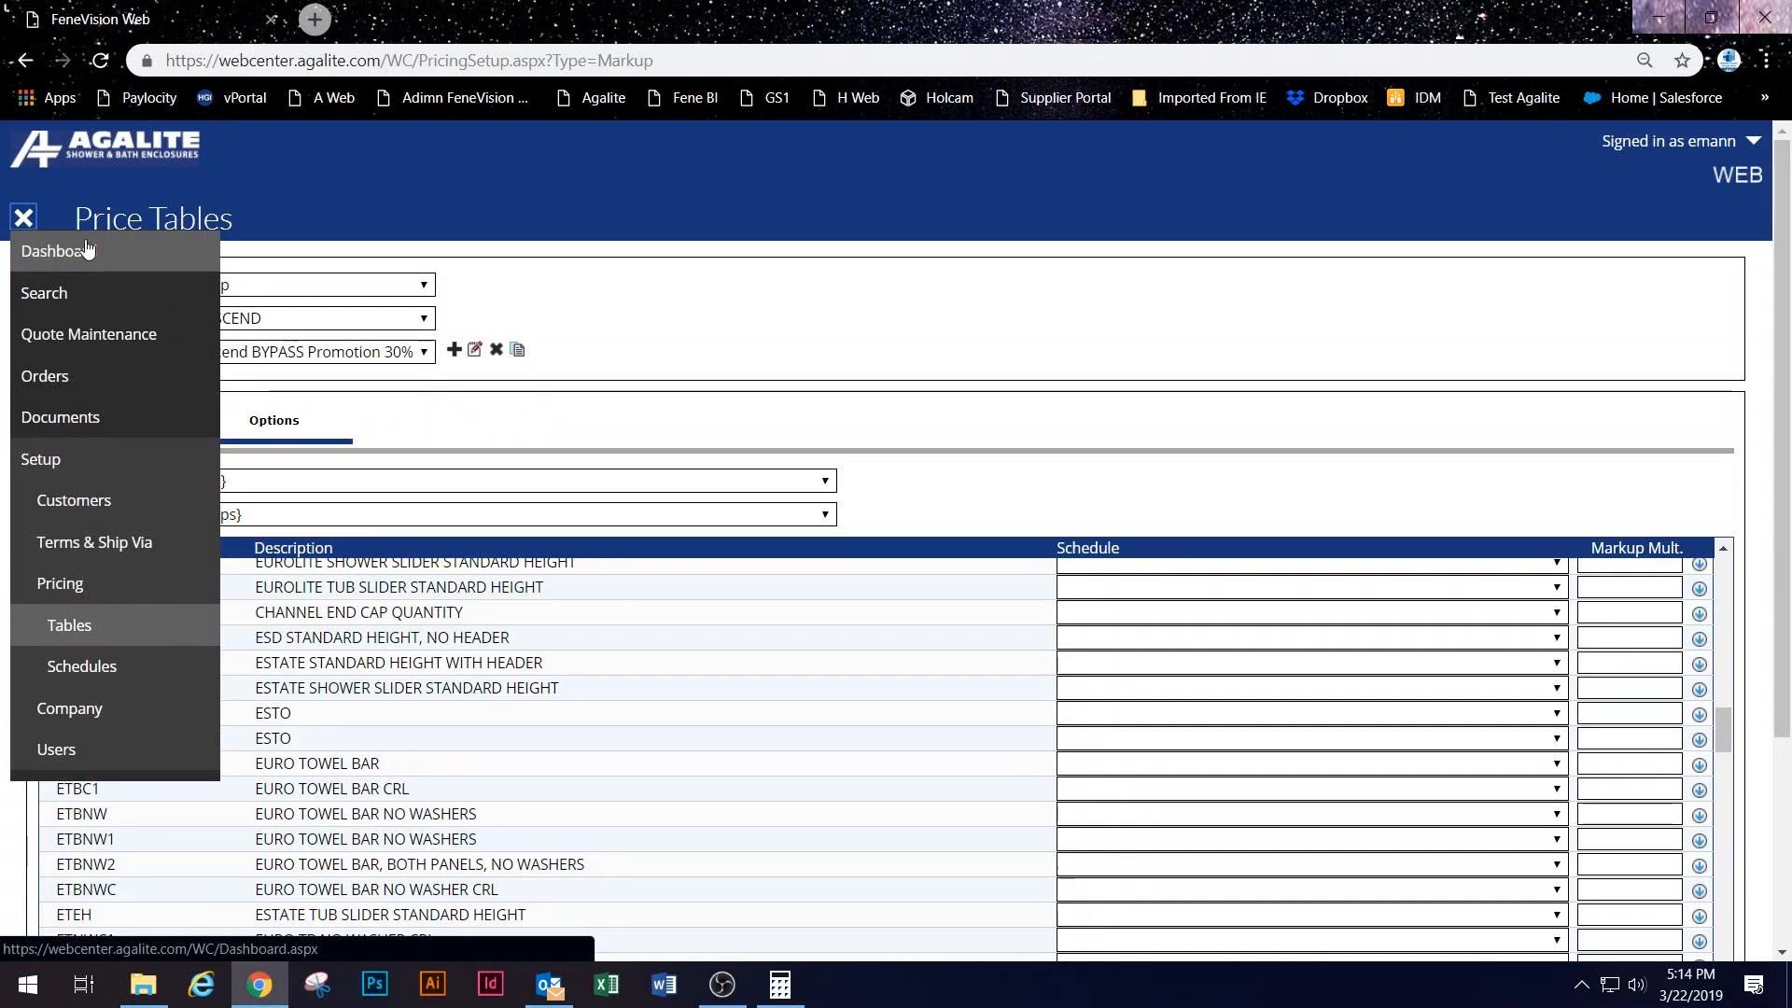
Step: Edit TEST CUSTOMER and set its TRANSCEND table to Transcend BYPASS Promotion 30%
{"action": "left_click", "coordinate": [97, 516]}
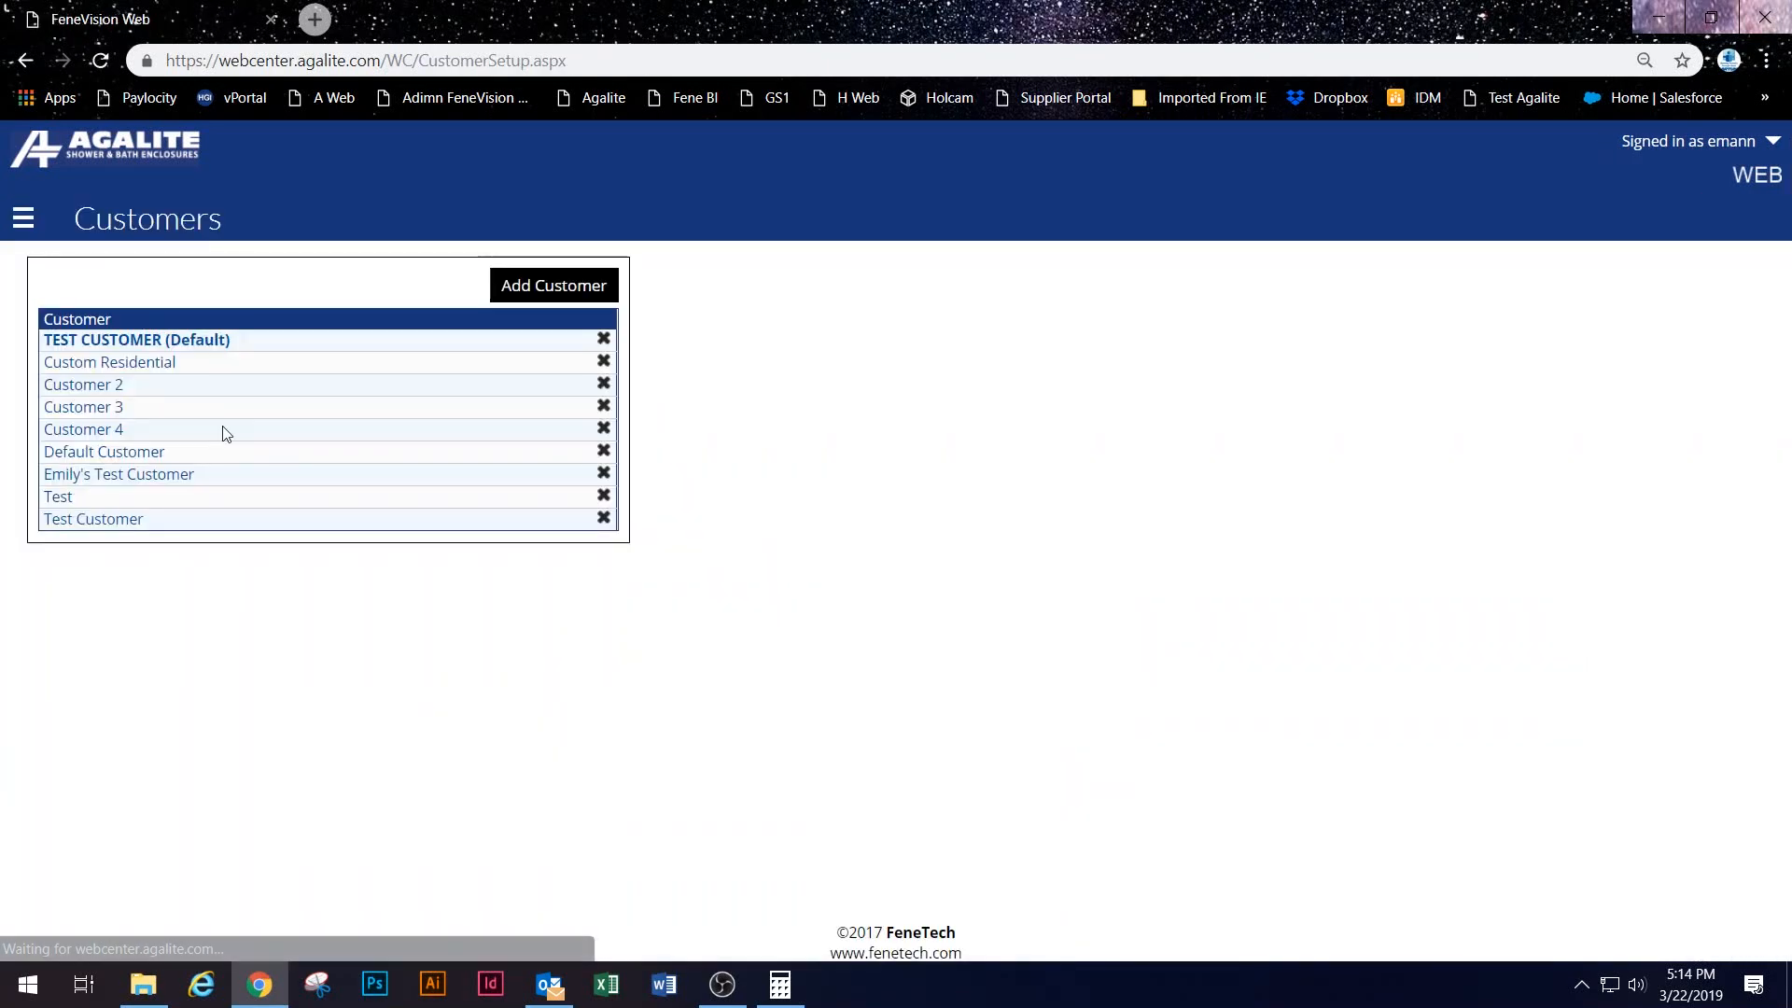
{"action": "left_click", "coordinate": [126, 339]}
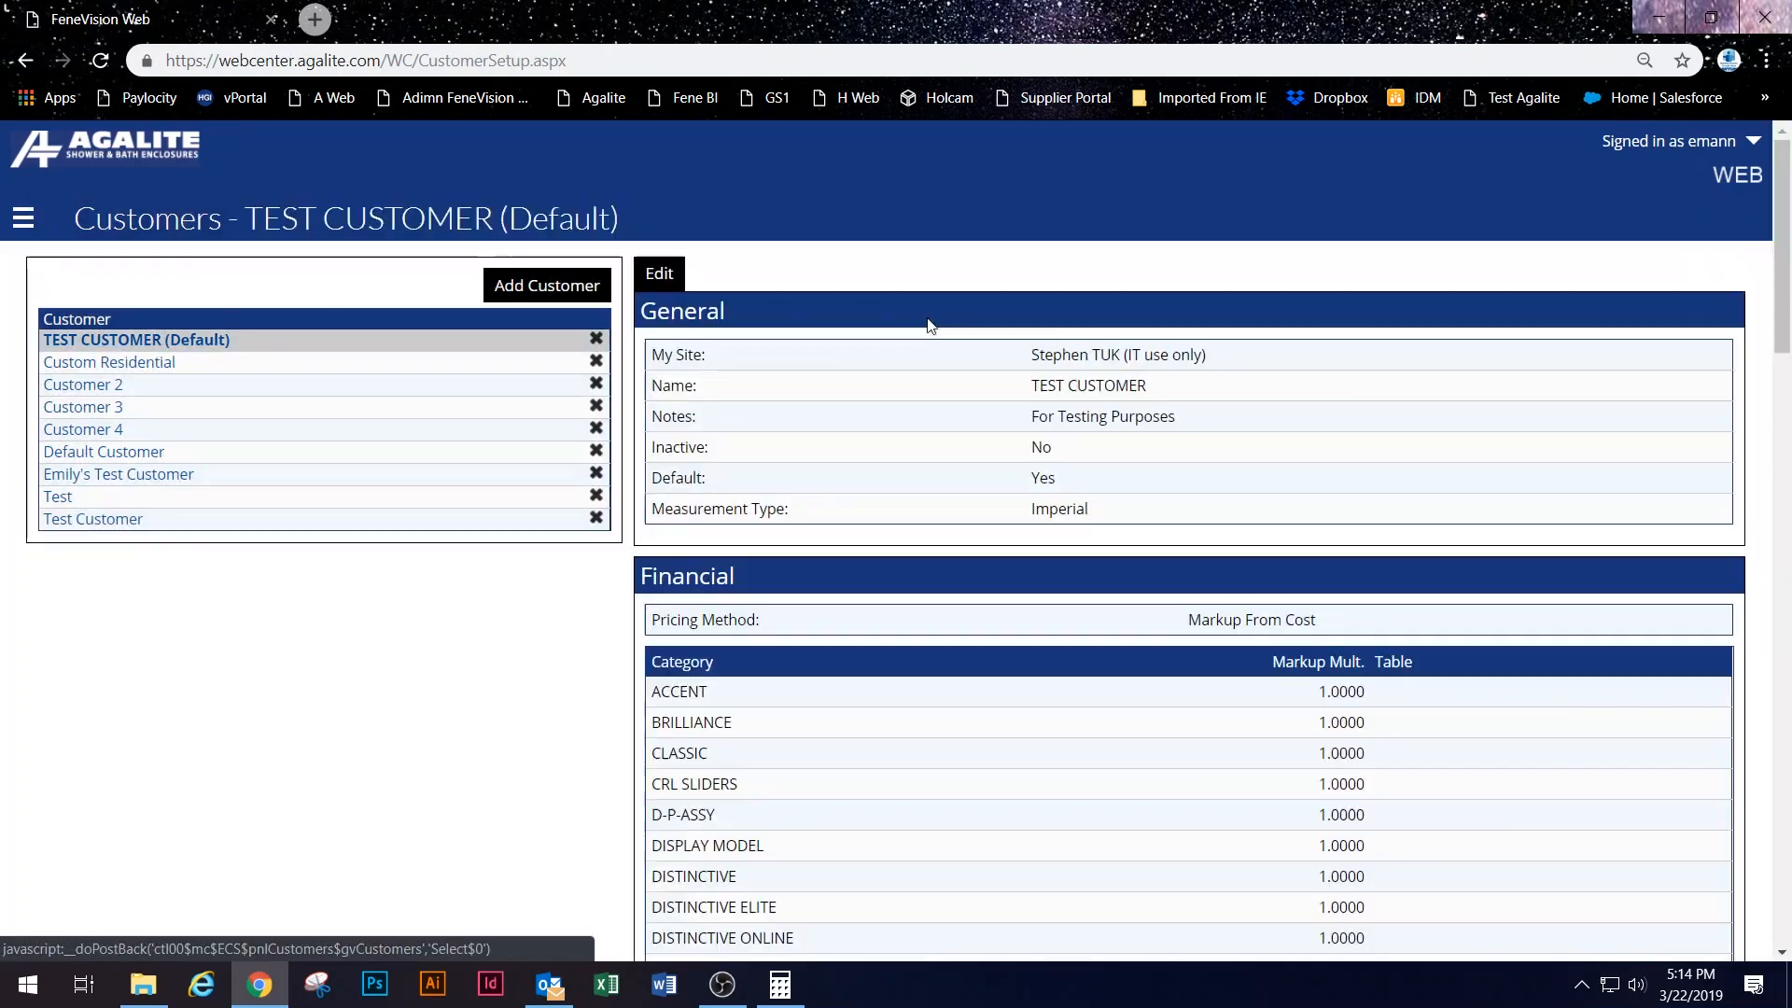
{"action": "left_click", "coordinate": [1717, 214]}
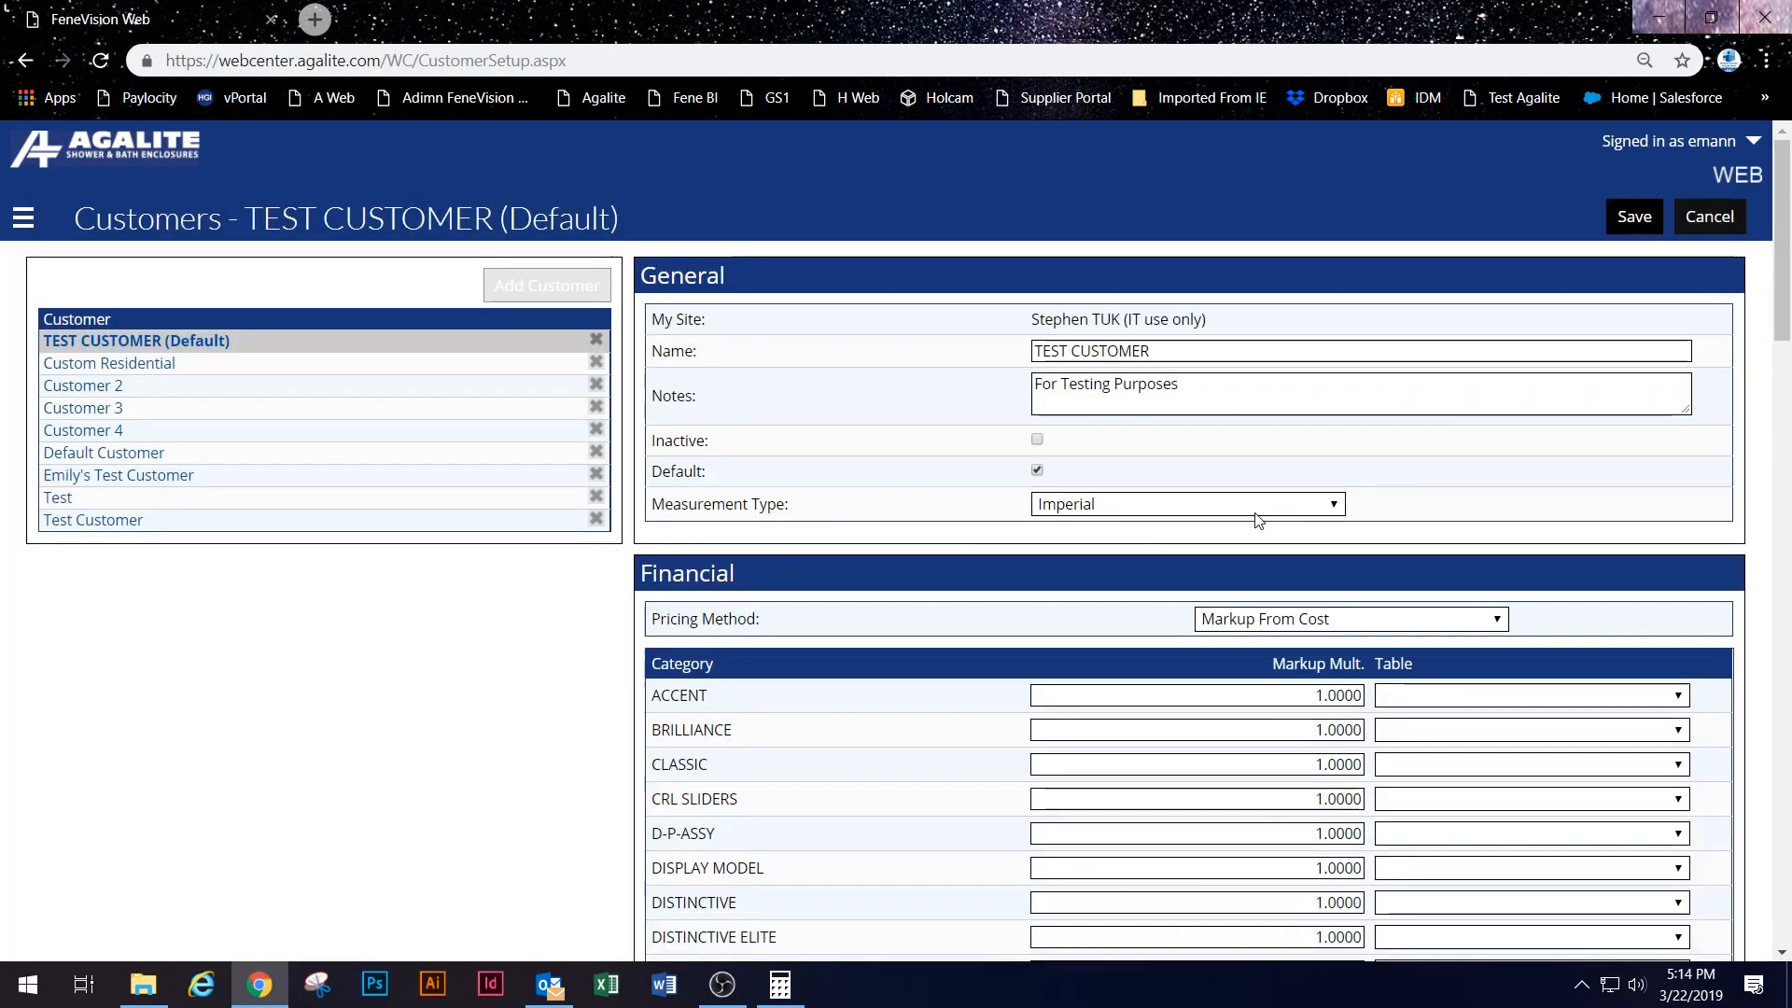
{"action": "scroll", "coordinate": [849, 678], "scroll_direction": "down", "scroll_amount": 3}
{"action": "scroll", "coordinate": [849, 678], "scroll_direction": "down", "scroll_amount": 6}
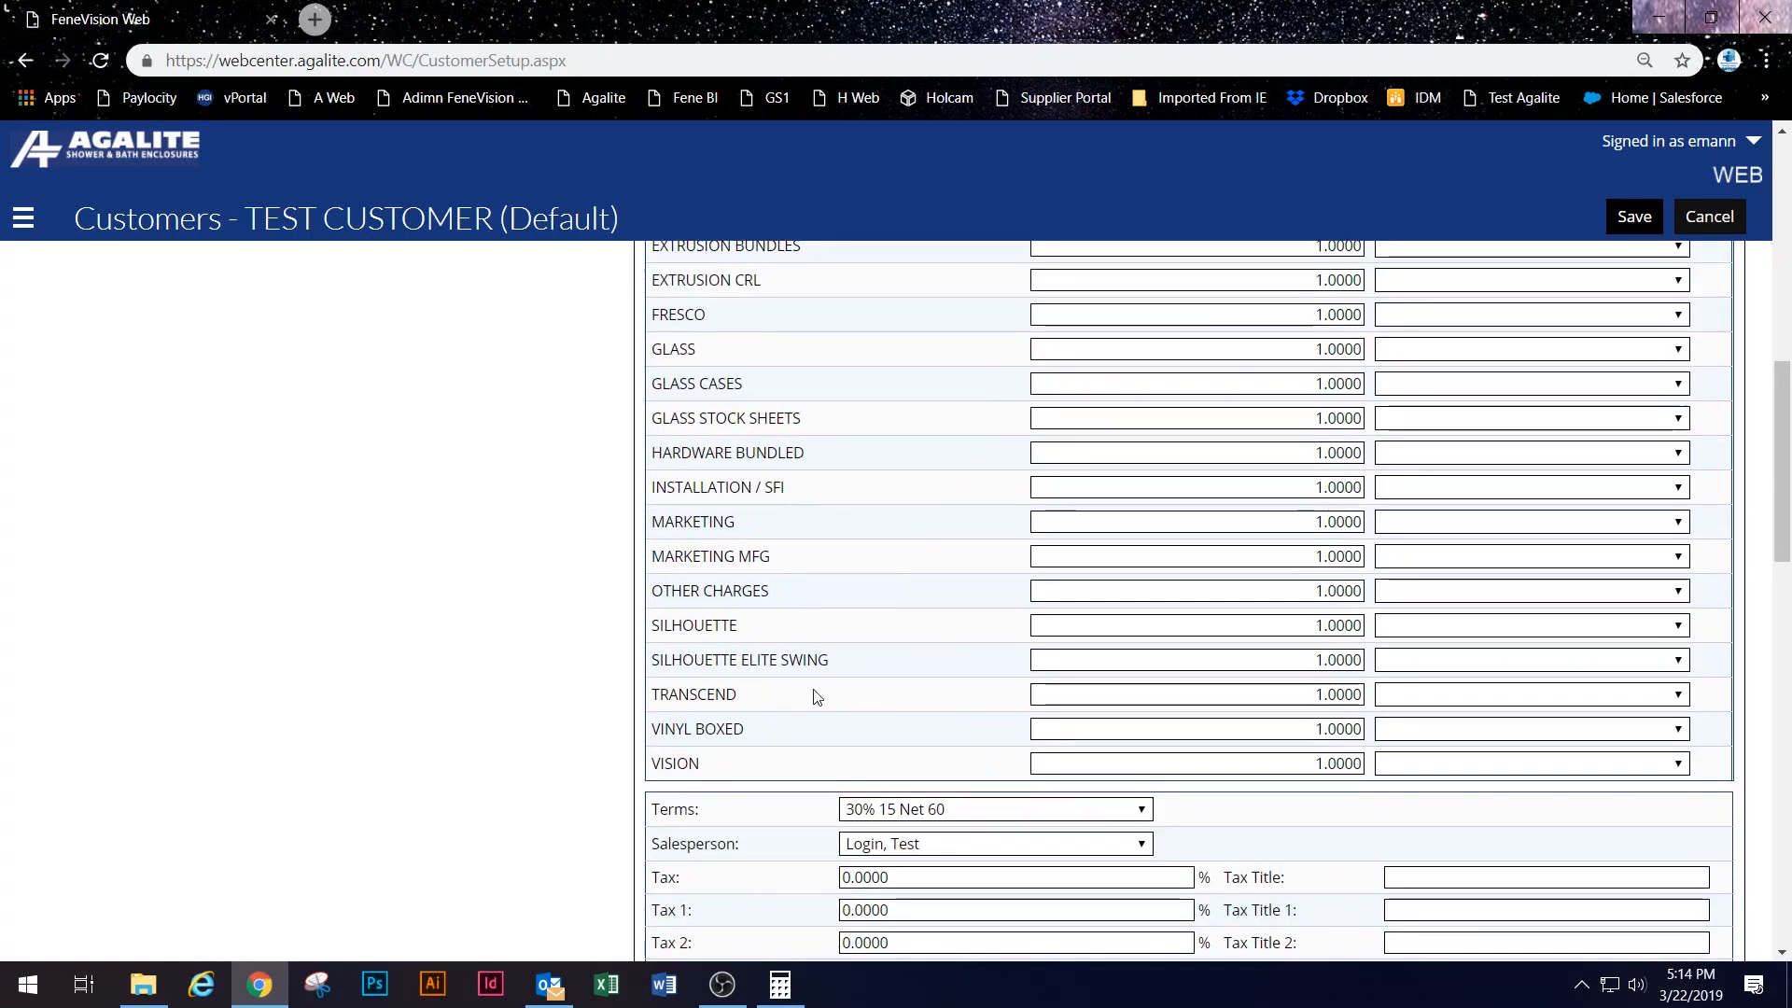
{"action": "left_click", "coordinate": [1490, 701]}
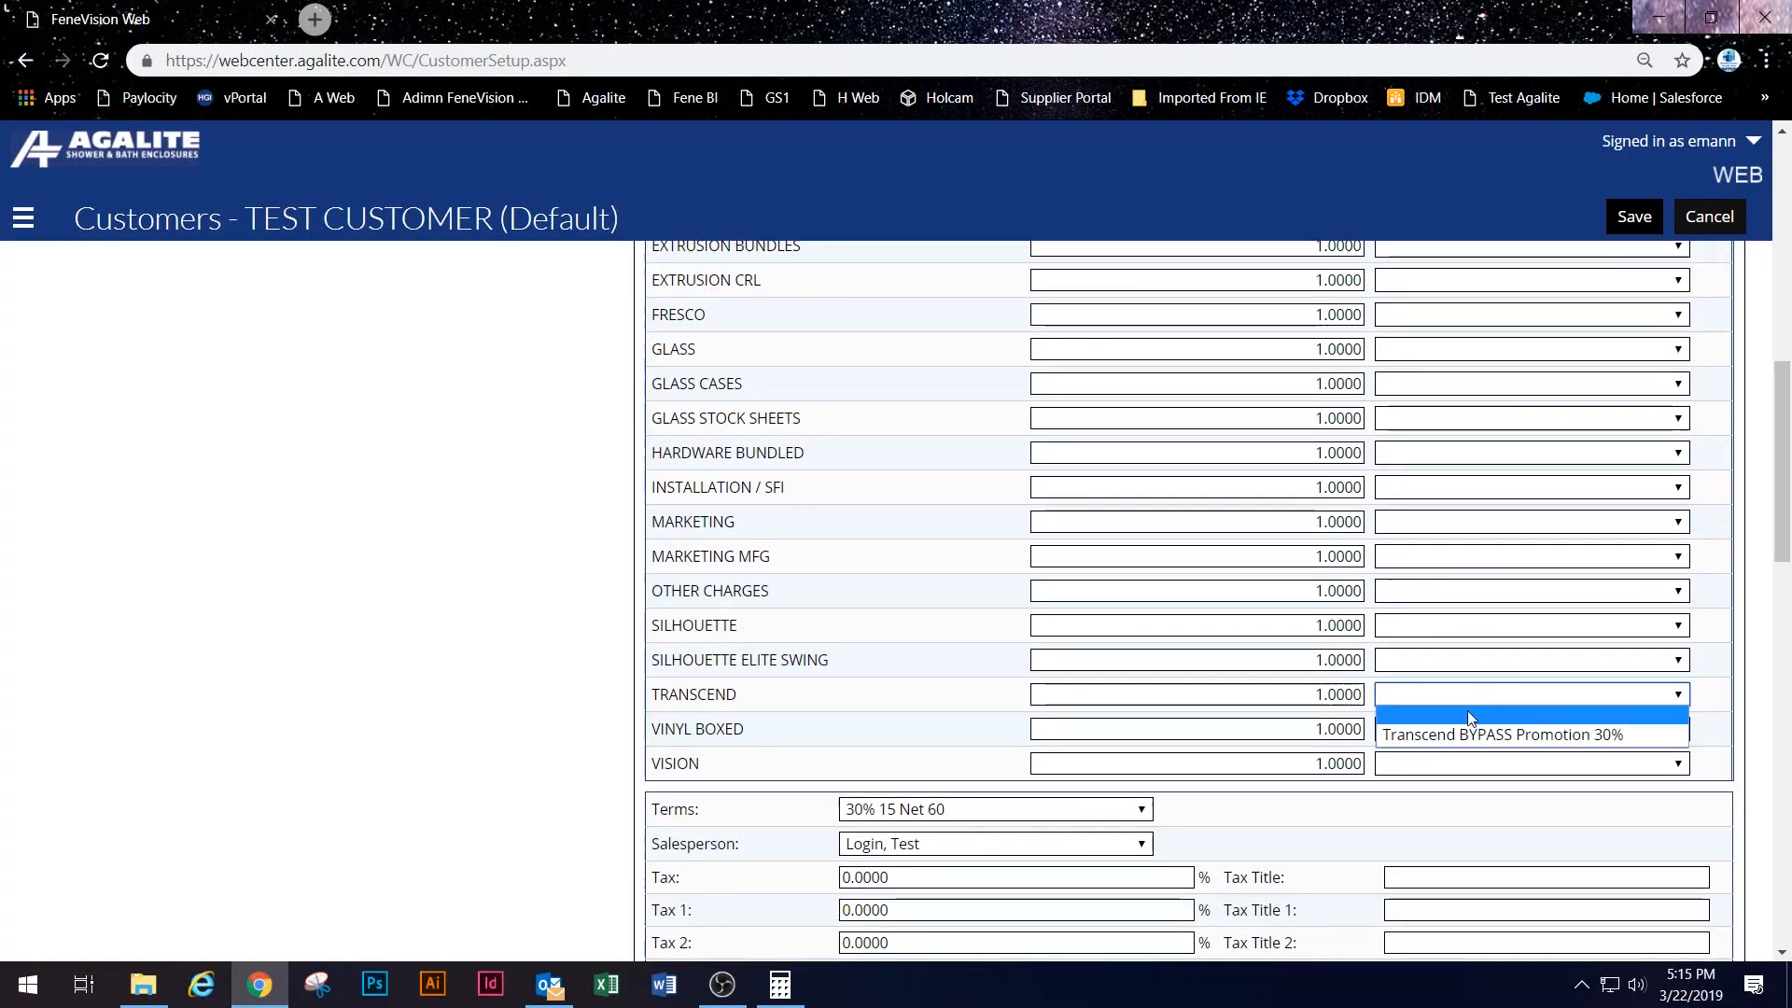
{"action": "left_click", "coordinate": [1470, 731]}
Step: Look over the table choices for the other pricing categories, then save TEST CUSTOMER
{"action": "left_click", "coordinate": [1410, 560]}
{"action": "left_click", "coordinate": [1445, 586]}
{"action": "left_click", "coordinate": [1422, 599]}
{"action": "left_click", "coordinate": [1404, 556]}
{"action": "left_click", "coordinate": [1406, 489]}
{"action": "left_click", "coordinate": [1401, 483]}
{"action": "left_click", "coordinate": [1415, 393]}
{"action": "left_click", "coordinate": [1417, 416]}
{"action": "left_click", "coordinate": [1420, 455]}
{"action": "left_click", "coordinate": [1423, 469]}
{"action": "left_click", "coordinate": [1444, 523]}
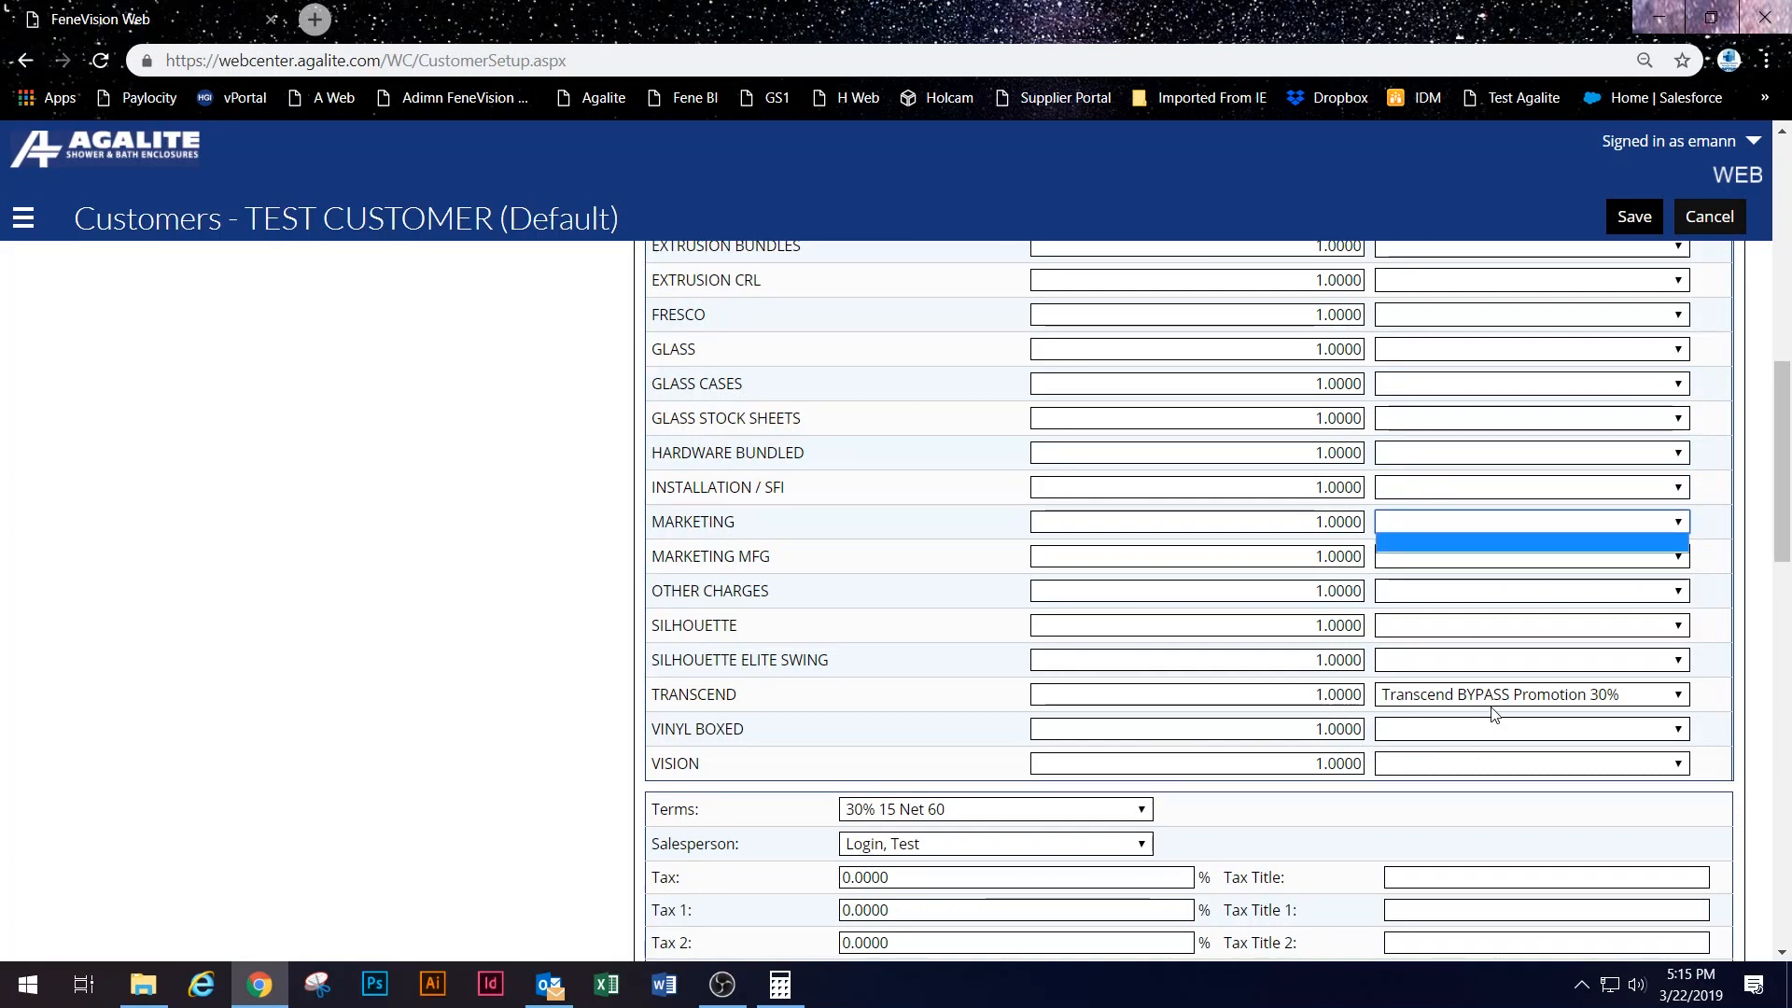
{"action": "scroll", "coordinate": [1493, 602], "scroll_direction": "up", "scroll_amount": 8}
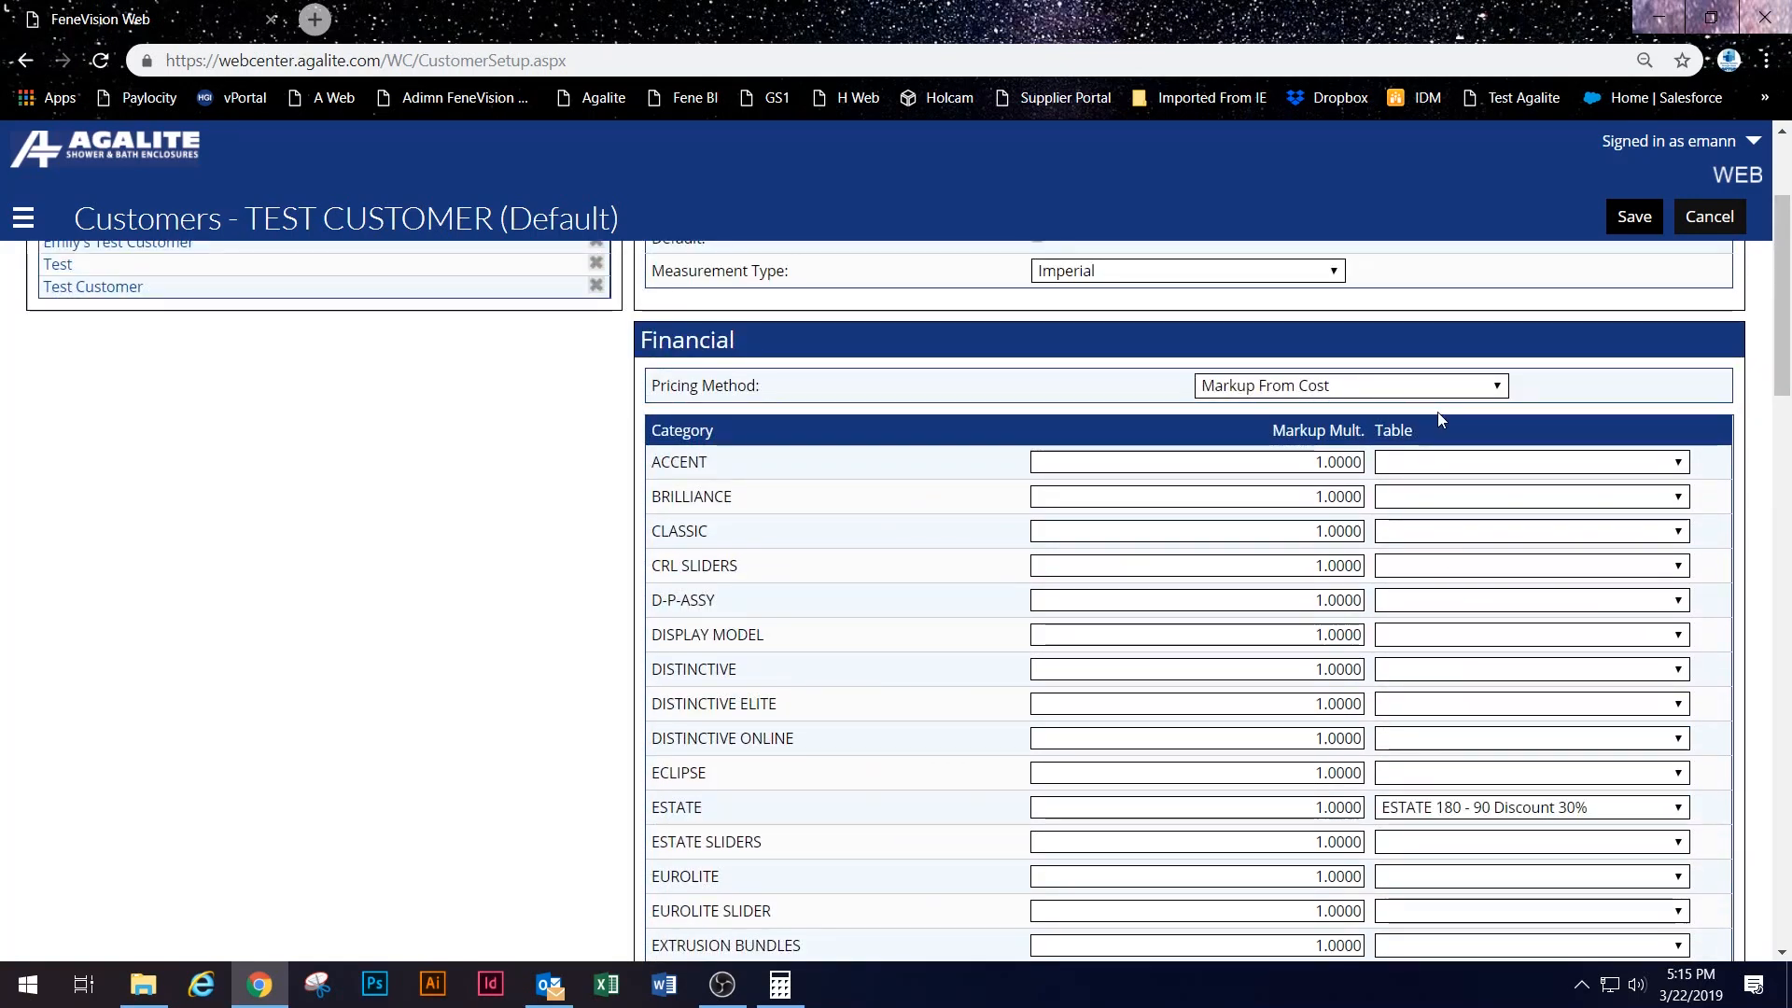
{"action": "scroll", "coordinate": [1455, 399], "scroll_direction": "down", "scroll_amount": 4}
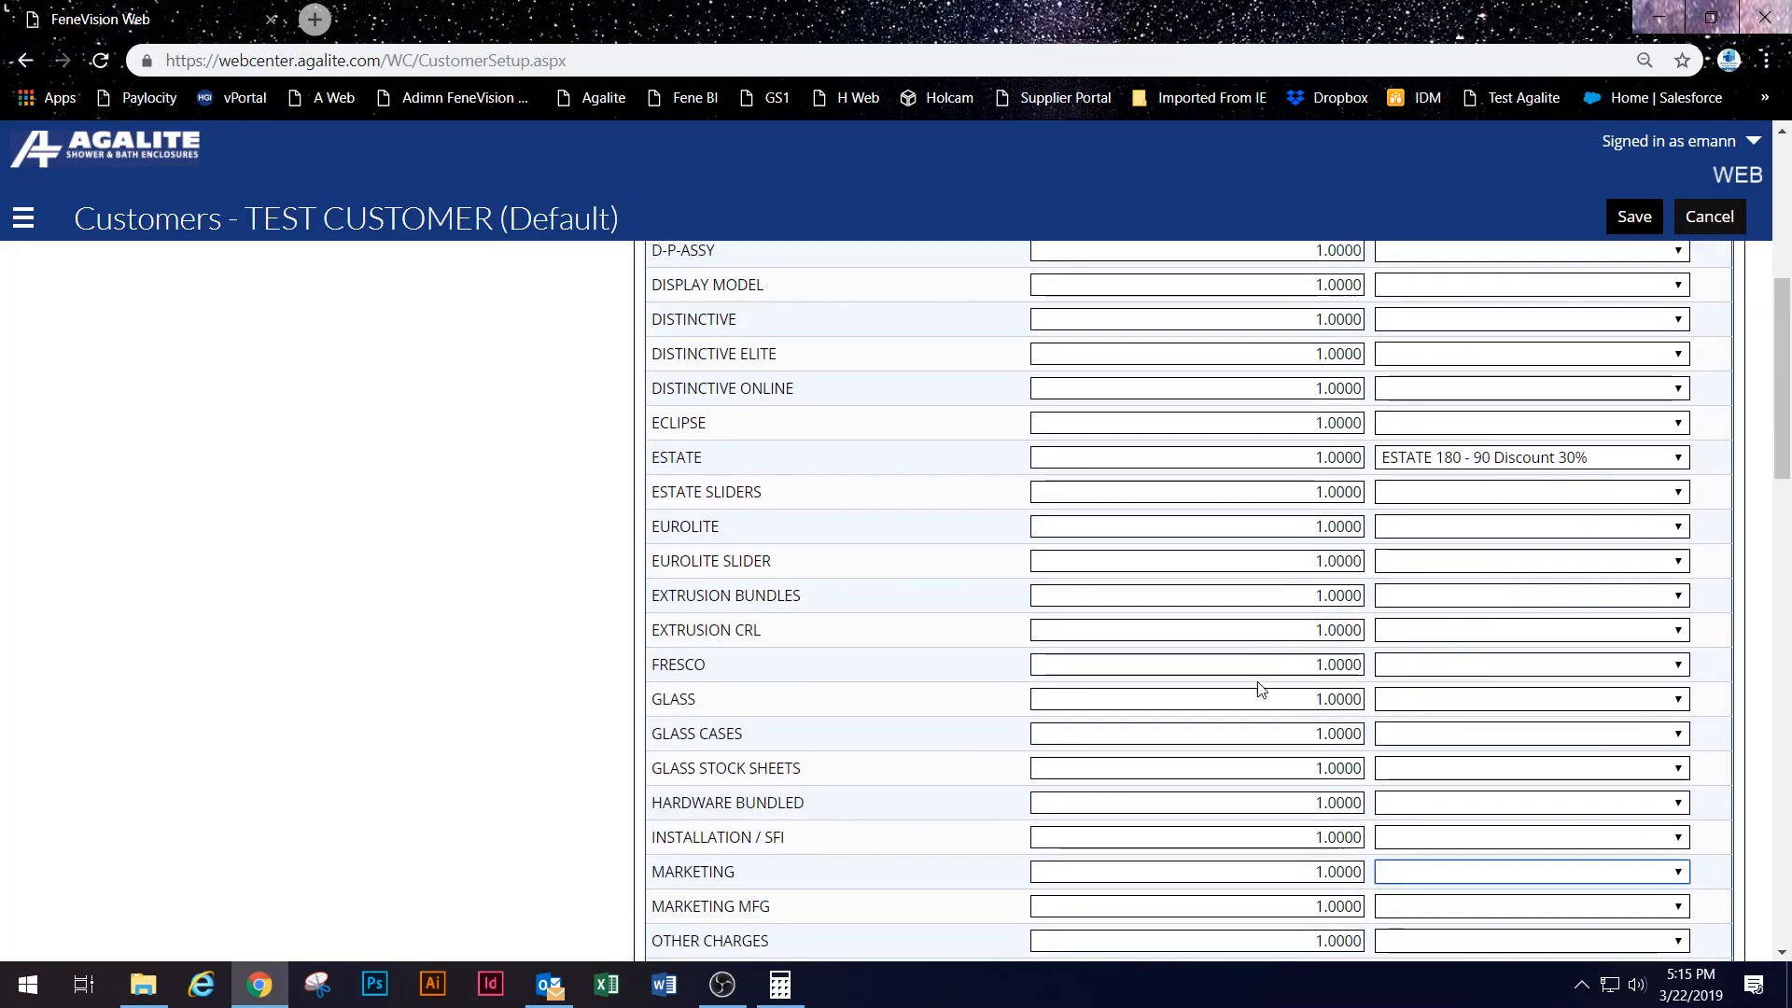
{"action": "scroll", "coordinate": [1582, 520], "scroll_direction": "down", "scroll_amount": 5}
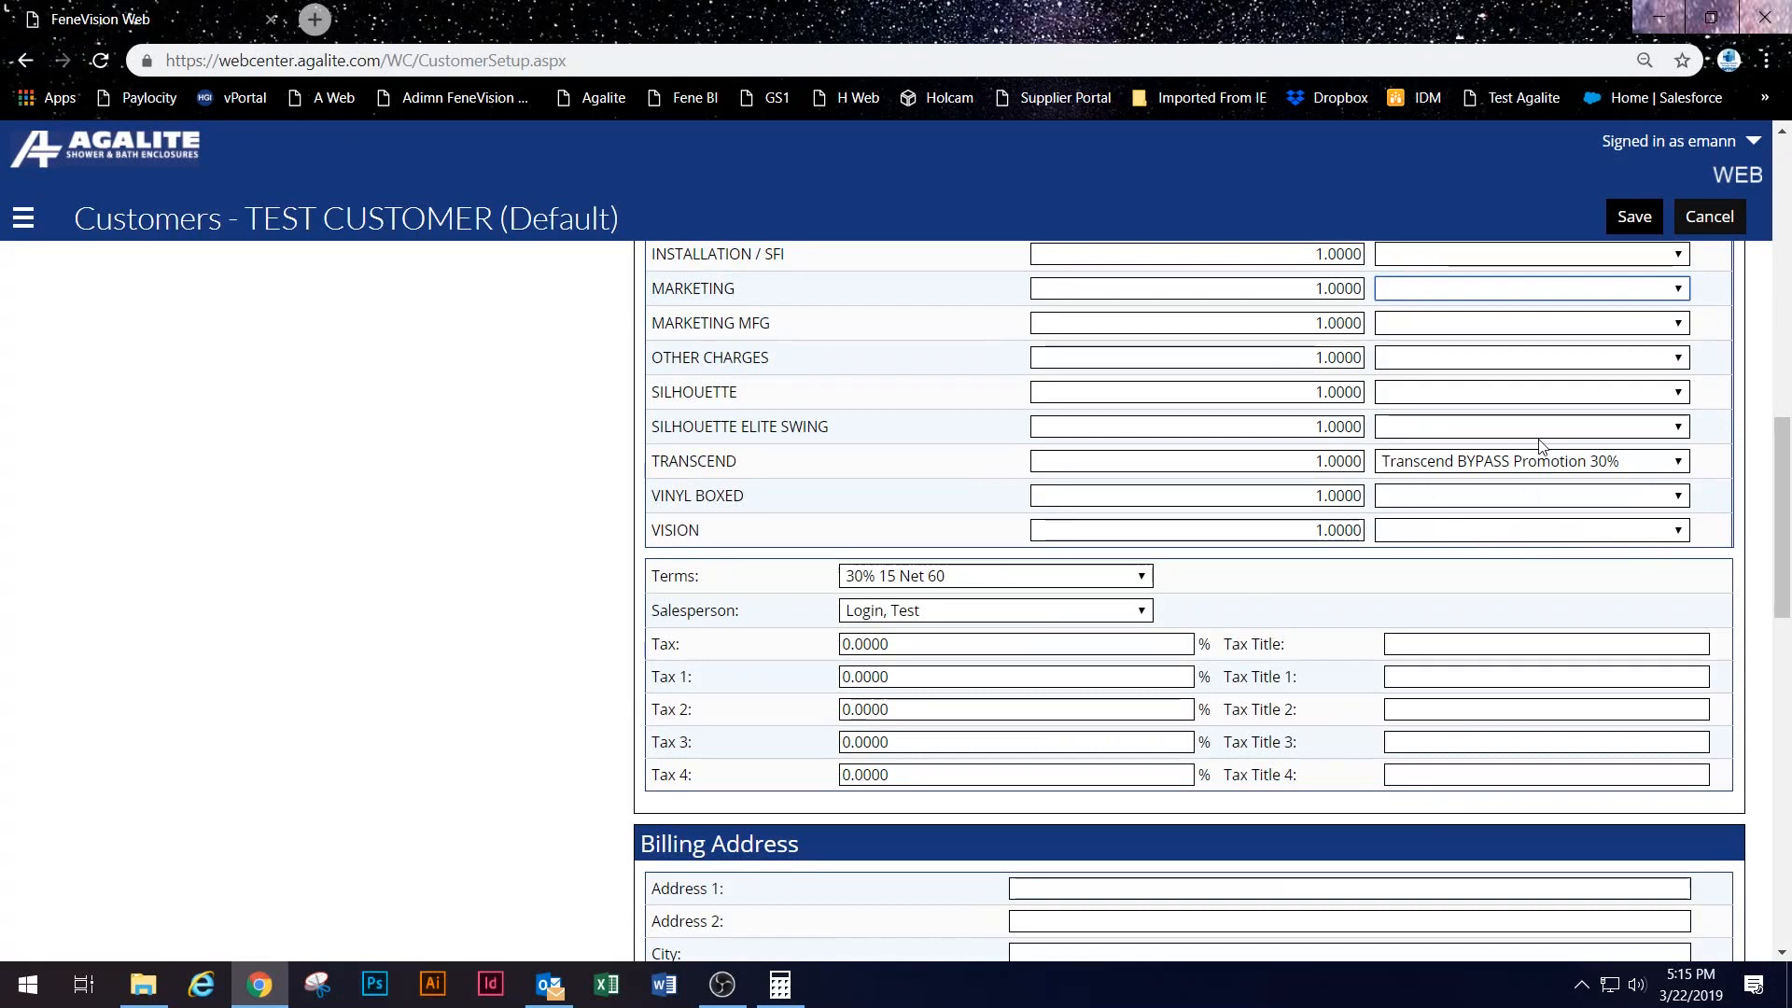
{"action": "scroll", "coordinate": [1546, 476], "scroll_direction": "up", "scroll_amount": 12}
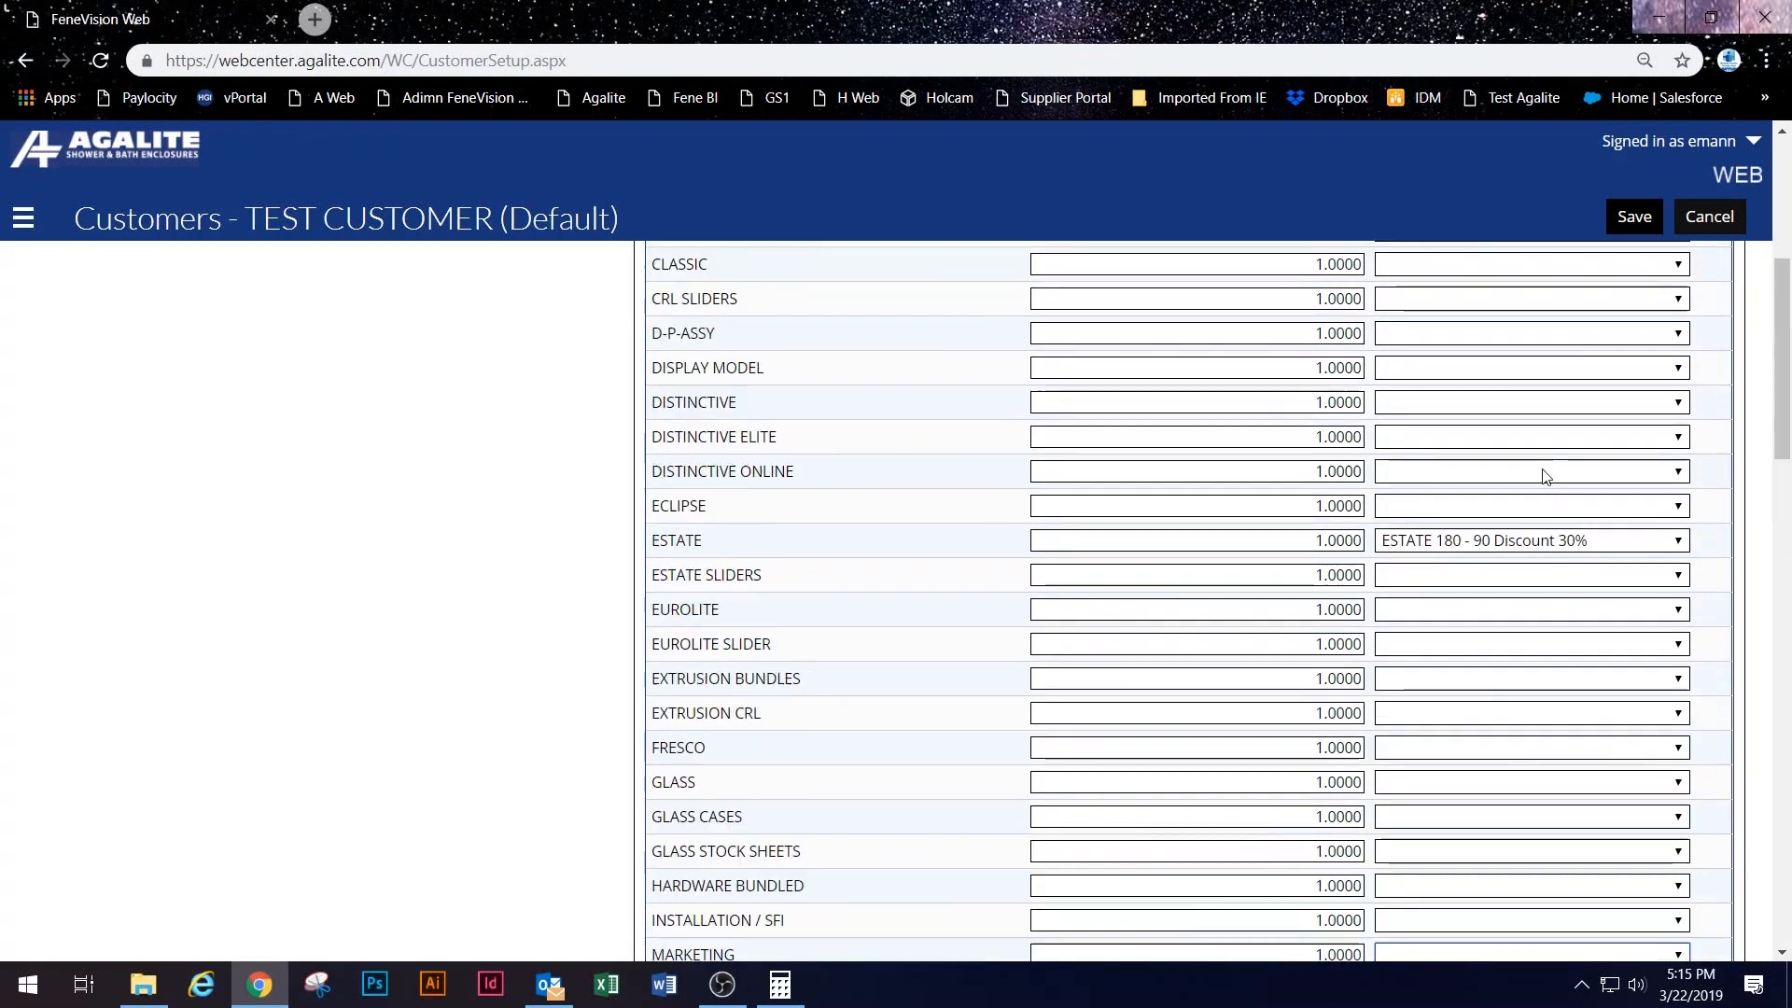
{"action": "left_click", "coordinate": [1635, 217]}
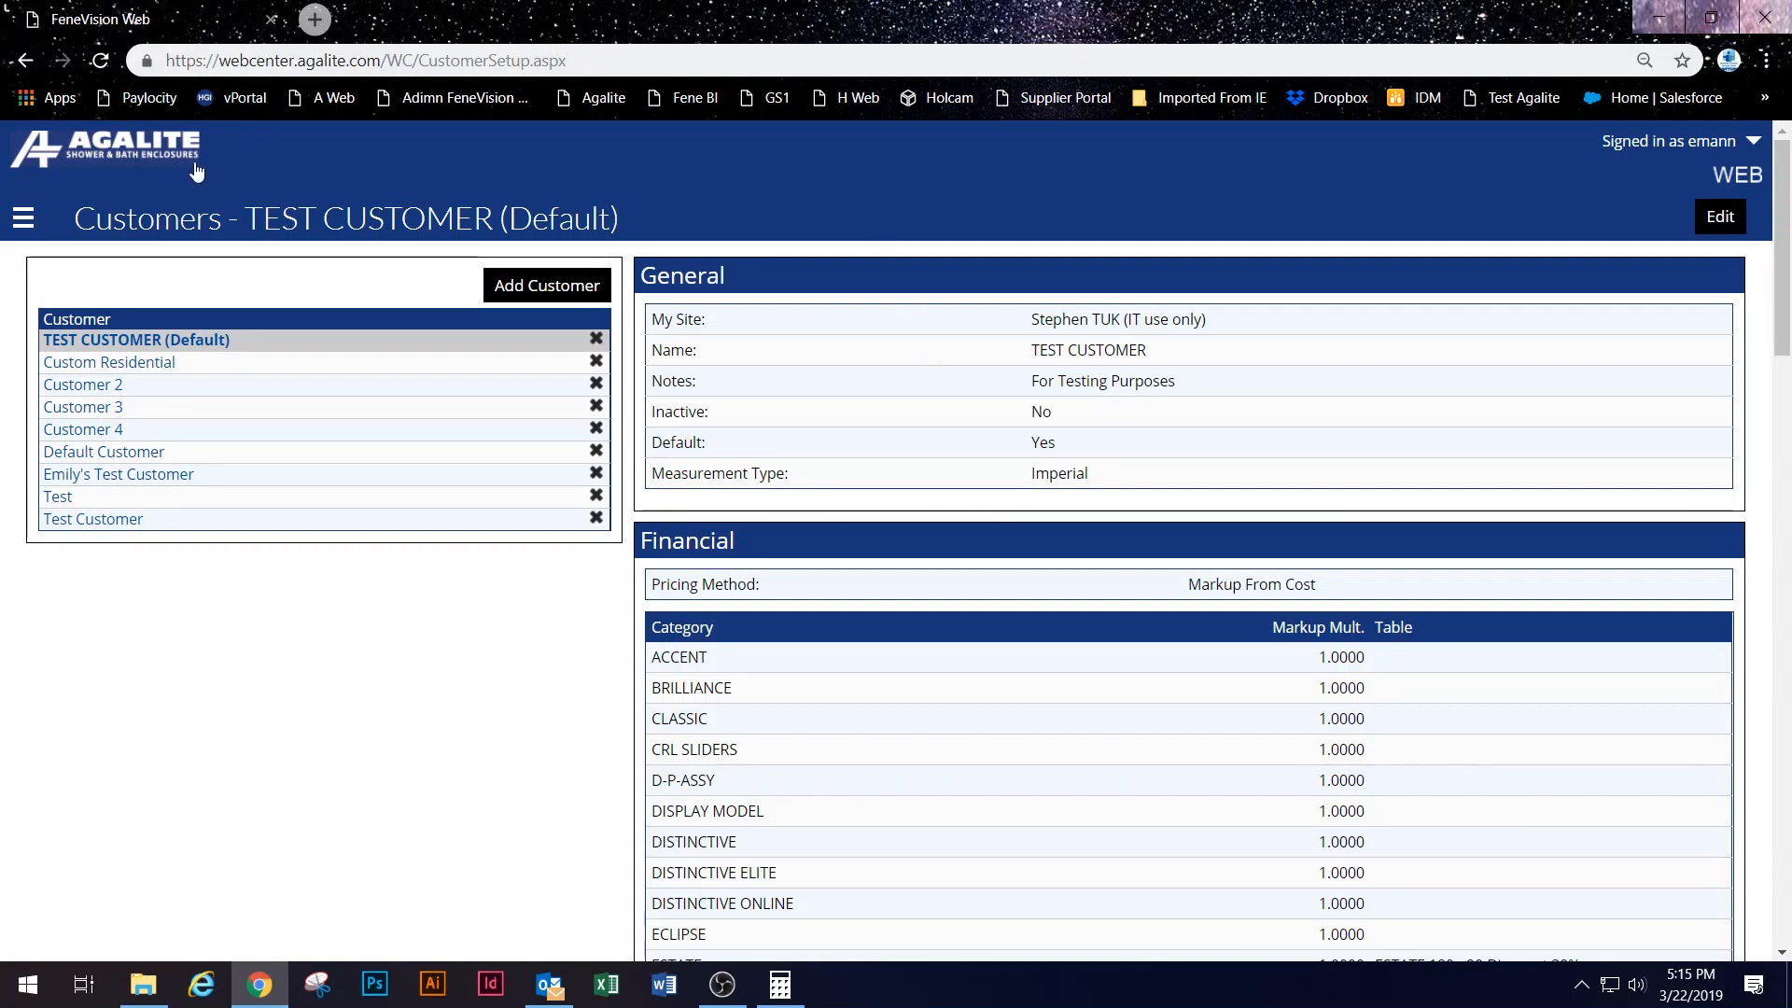
Step: Go to Setup > Pricing > Schedules and browse the Schedule dropdown of existing HIS Install schedules
{"action": "left_click", "coordinate": [23, 217]}
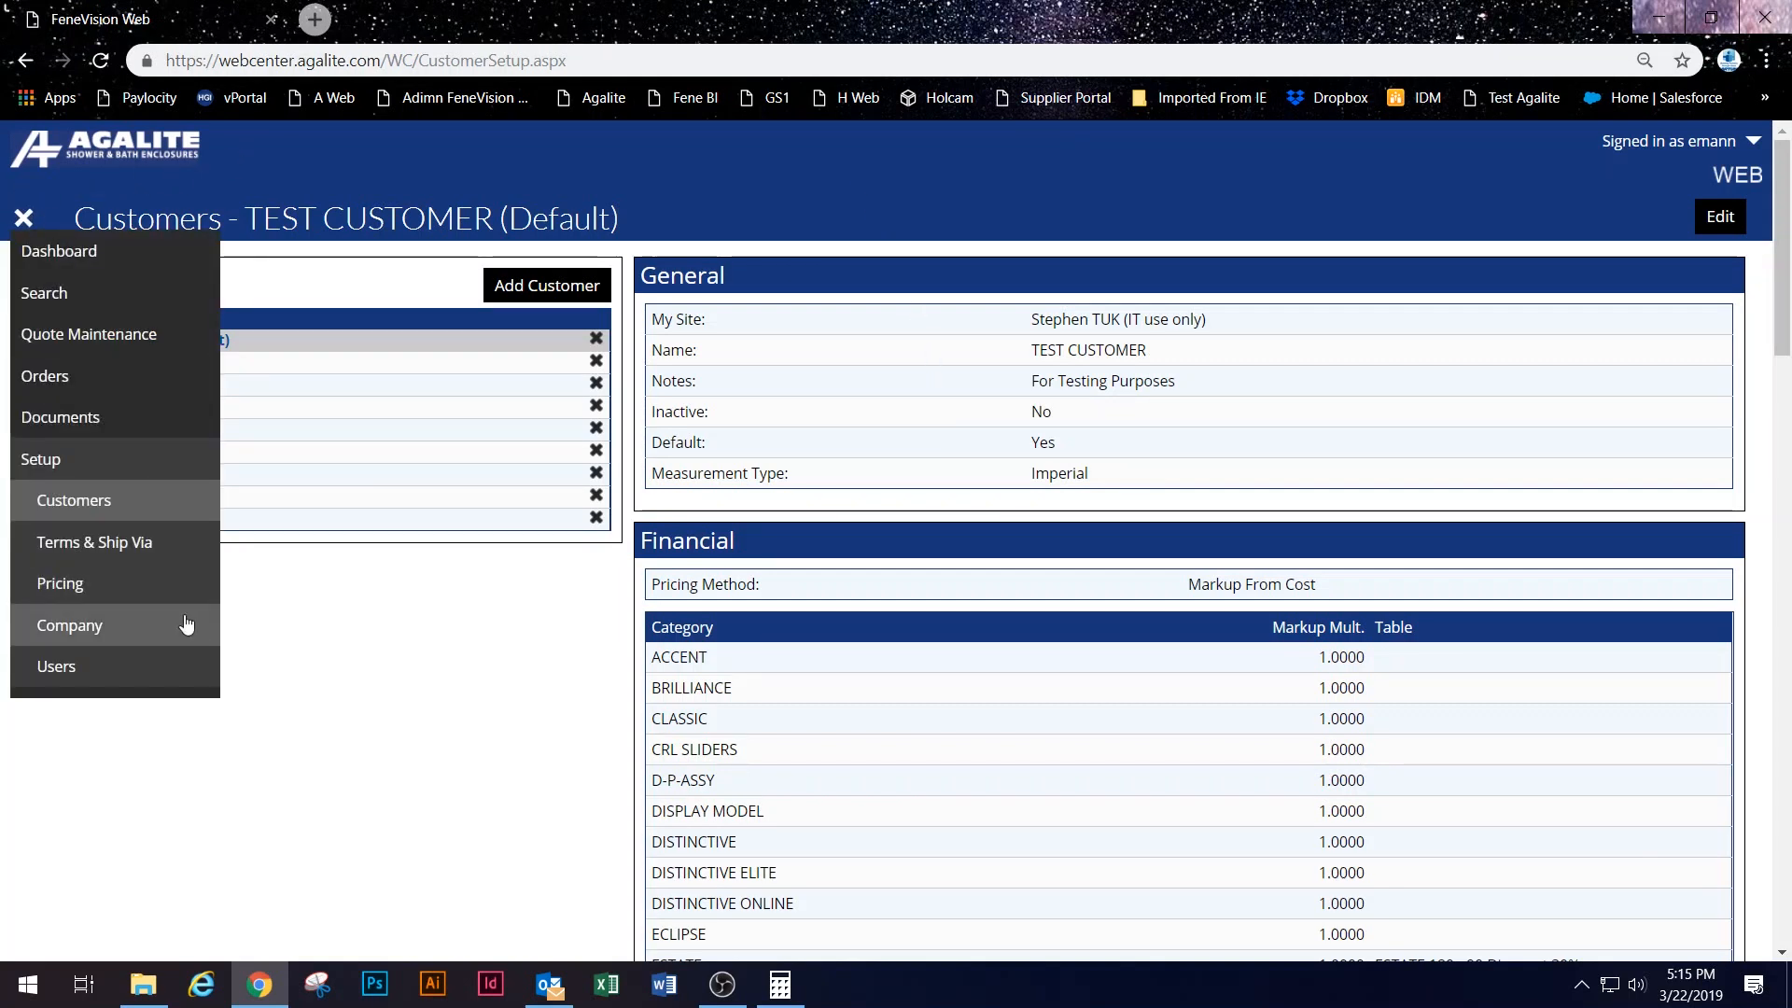
{"action": "left_click", "coordinate": [154, 597]}
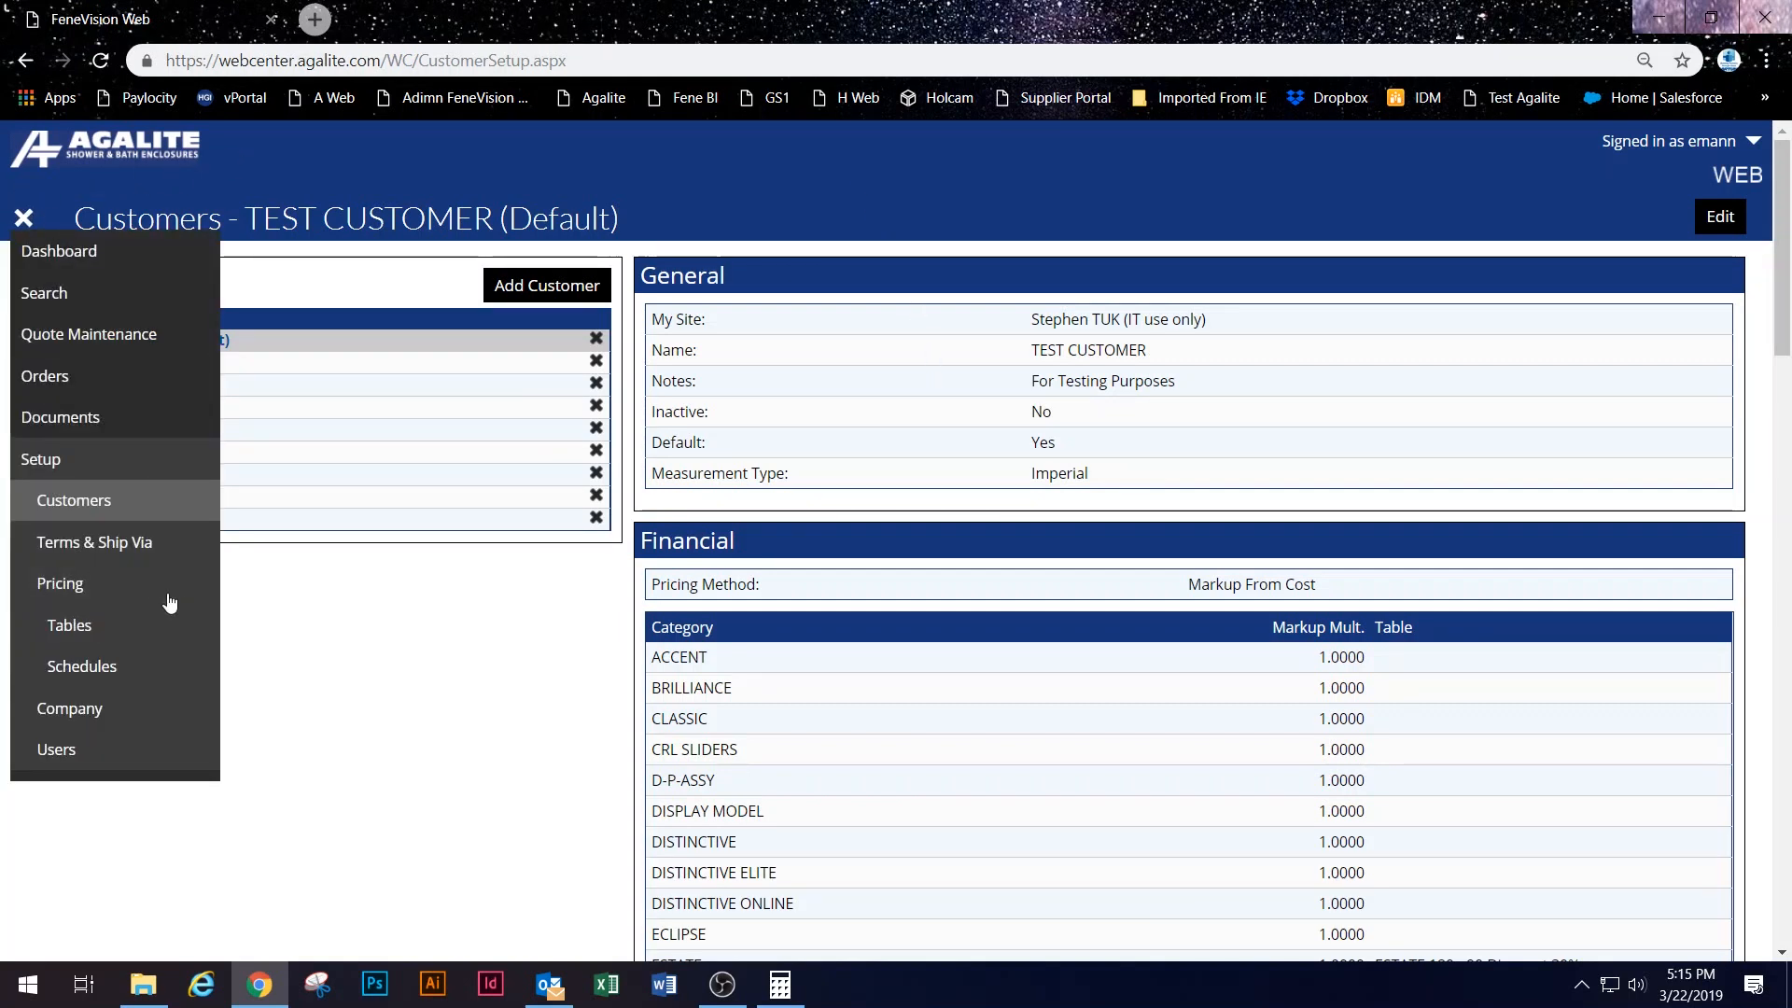
{"action": "left_click", "coordinate": [129, 661]}
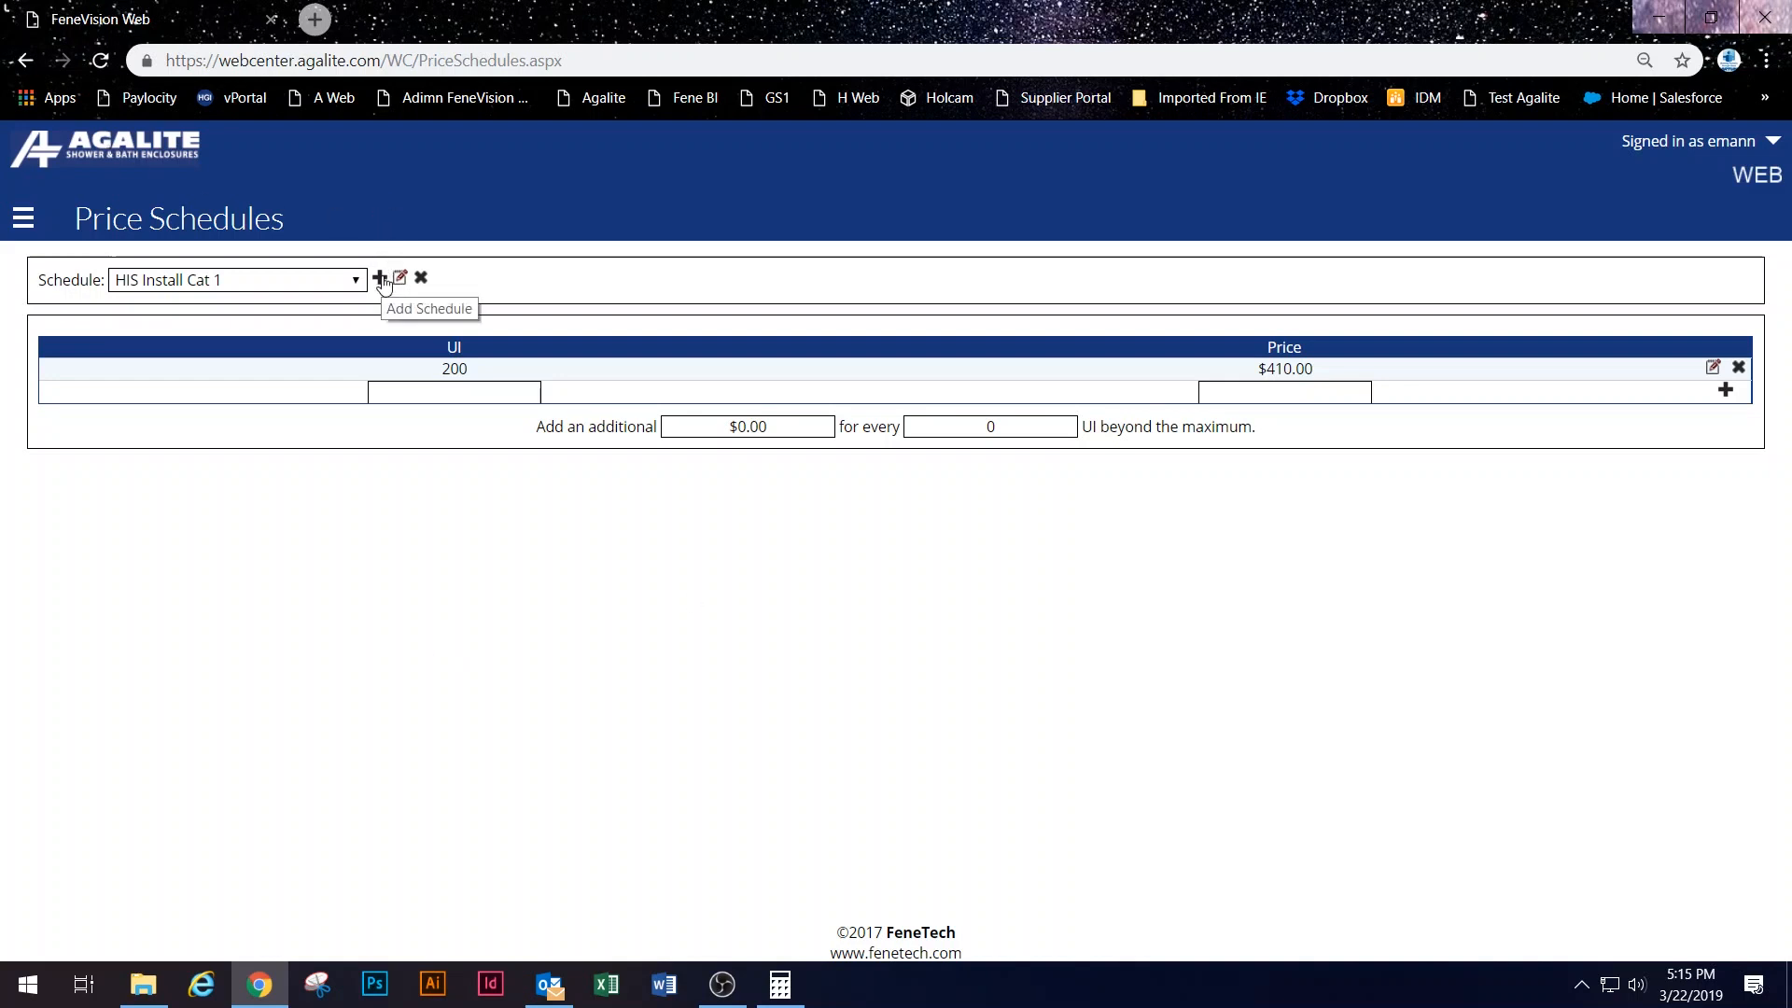
{"action": "left_click", "coordinate": [297, 284]}
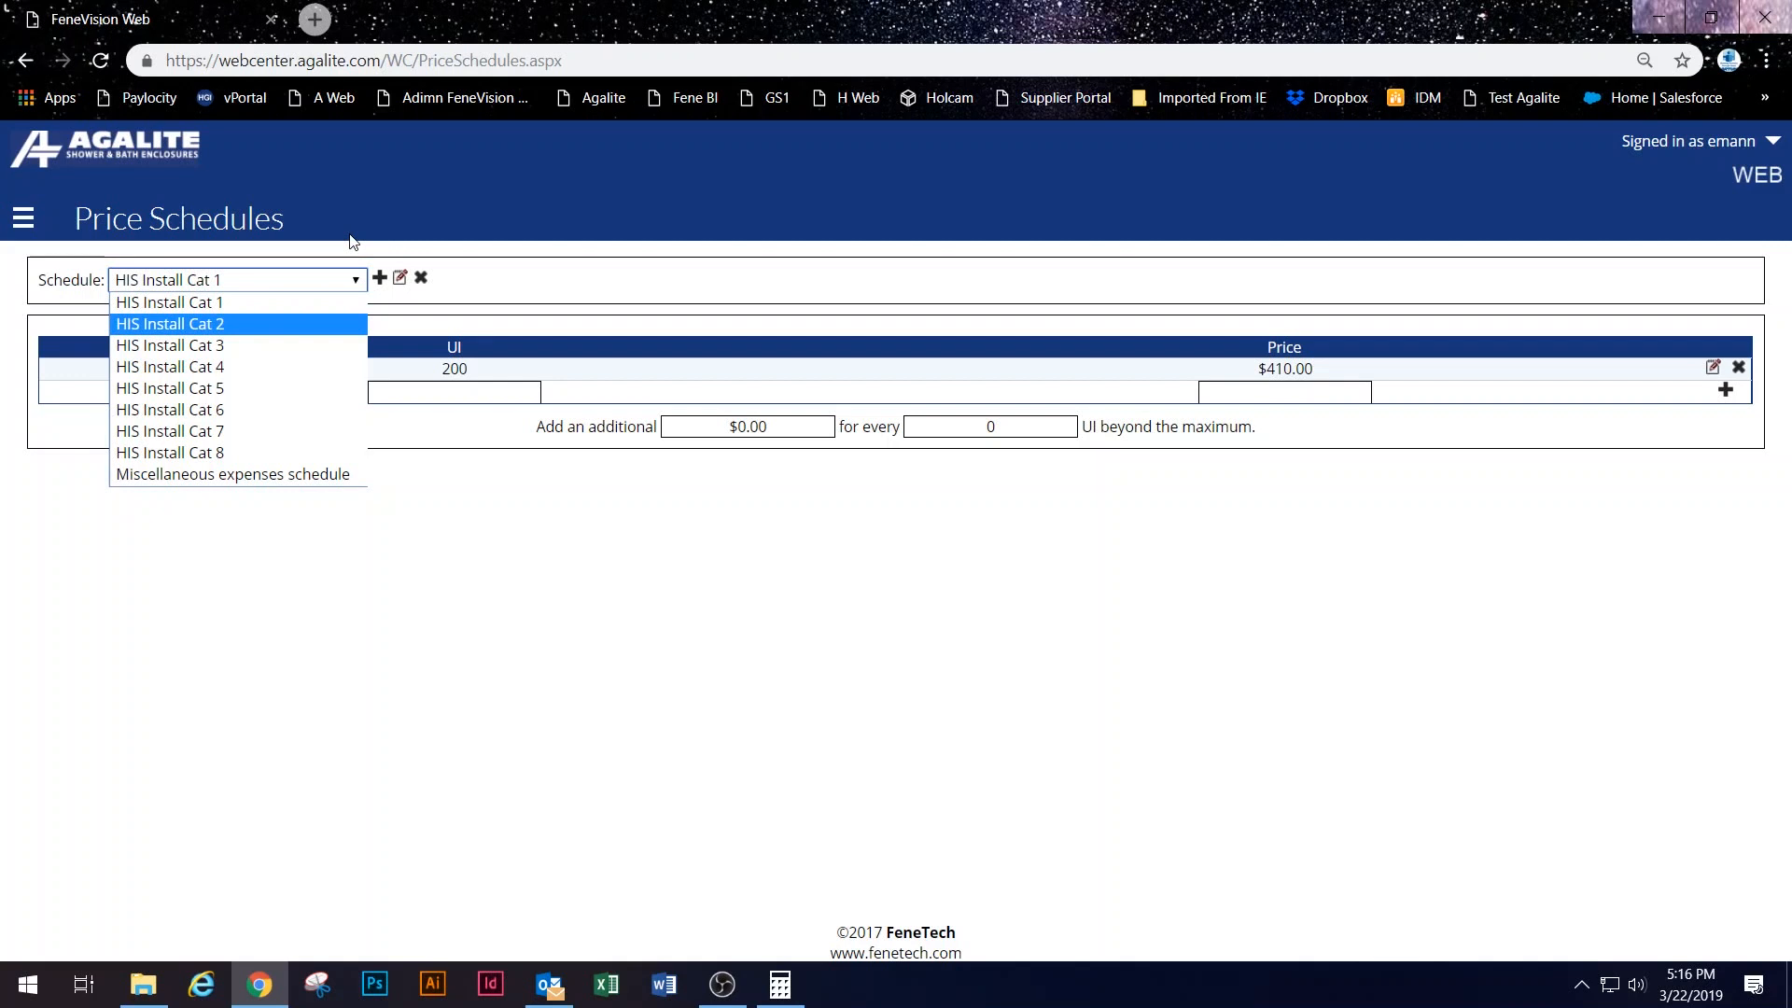
{"action": "left_click", "coordinate": [417, 575]}
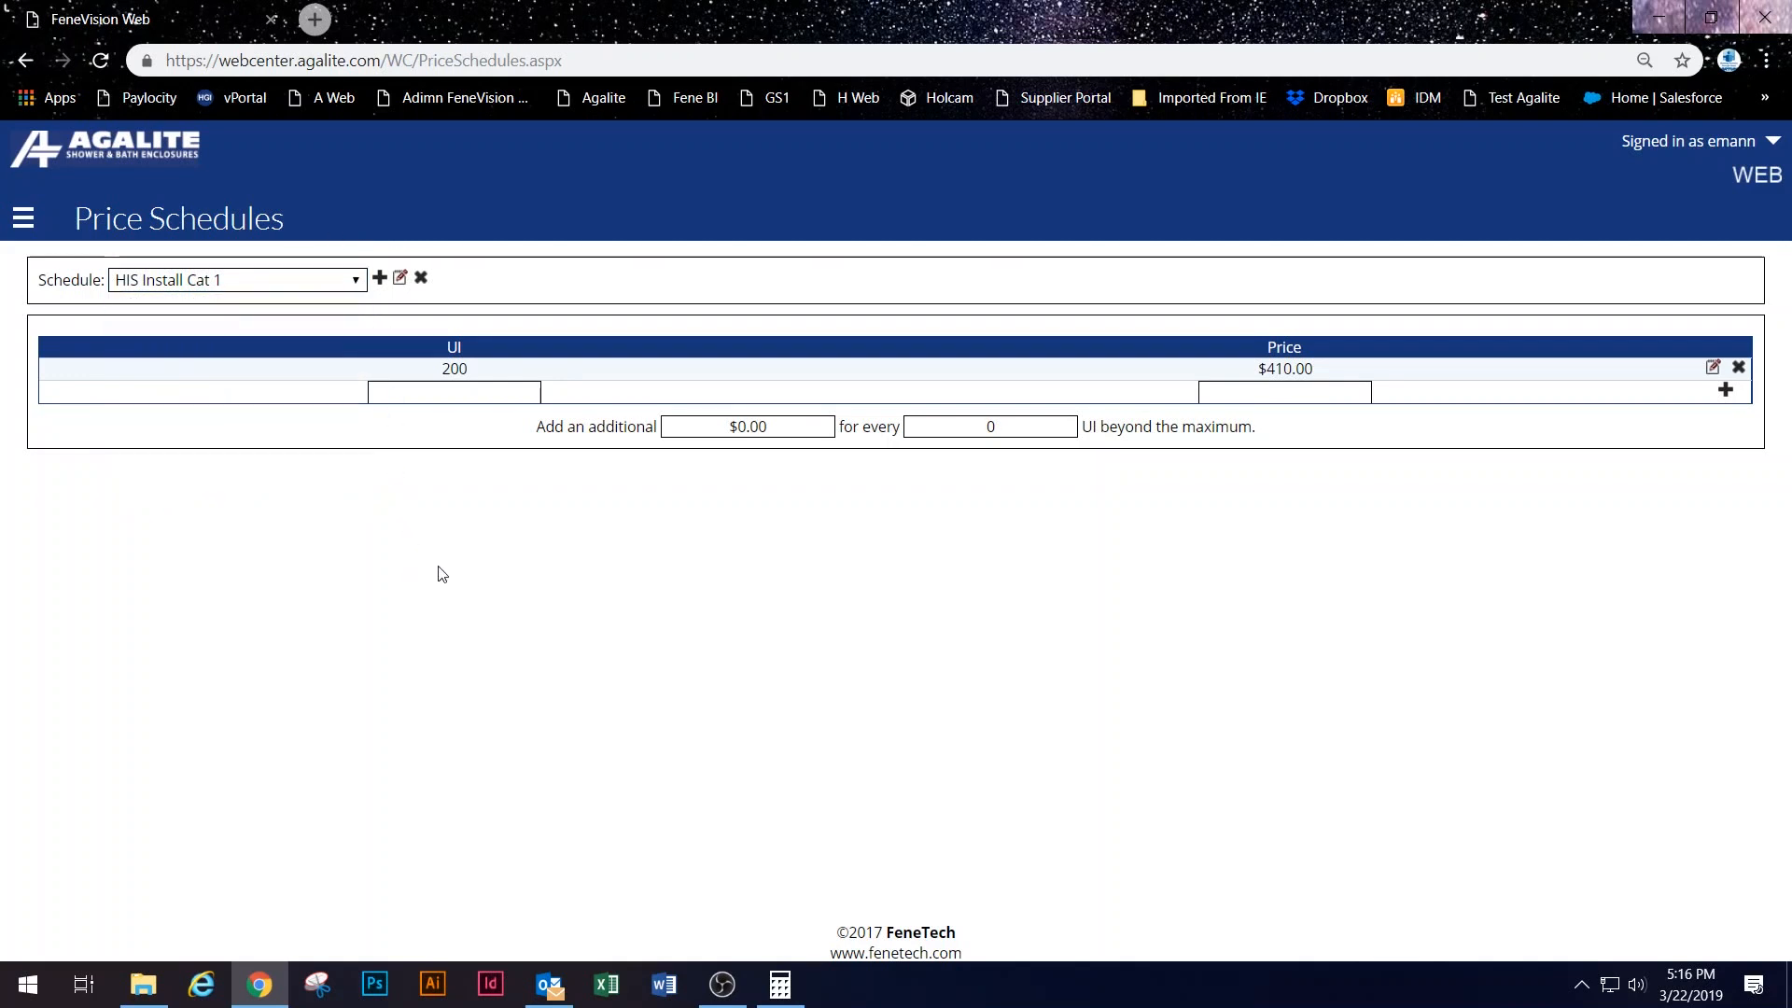
{"action": "left_click", "coordinate": [261, 284]}
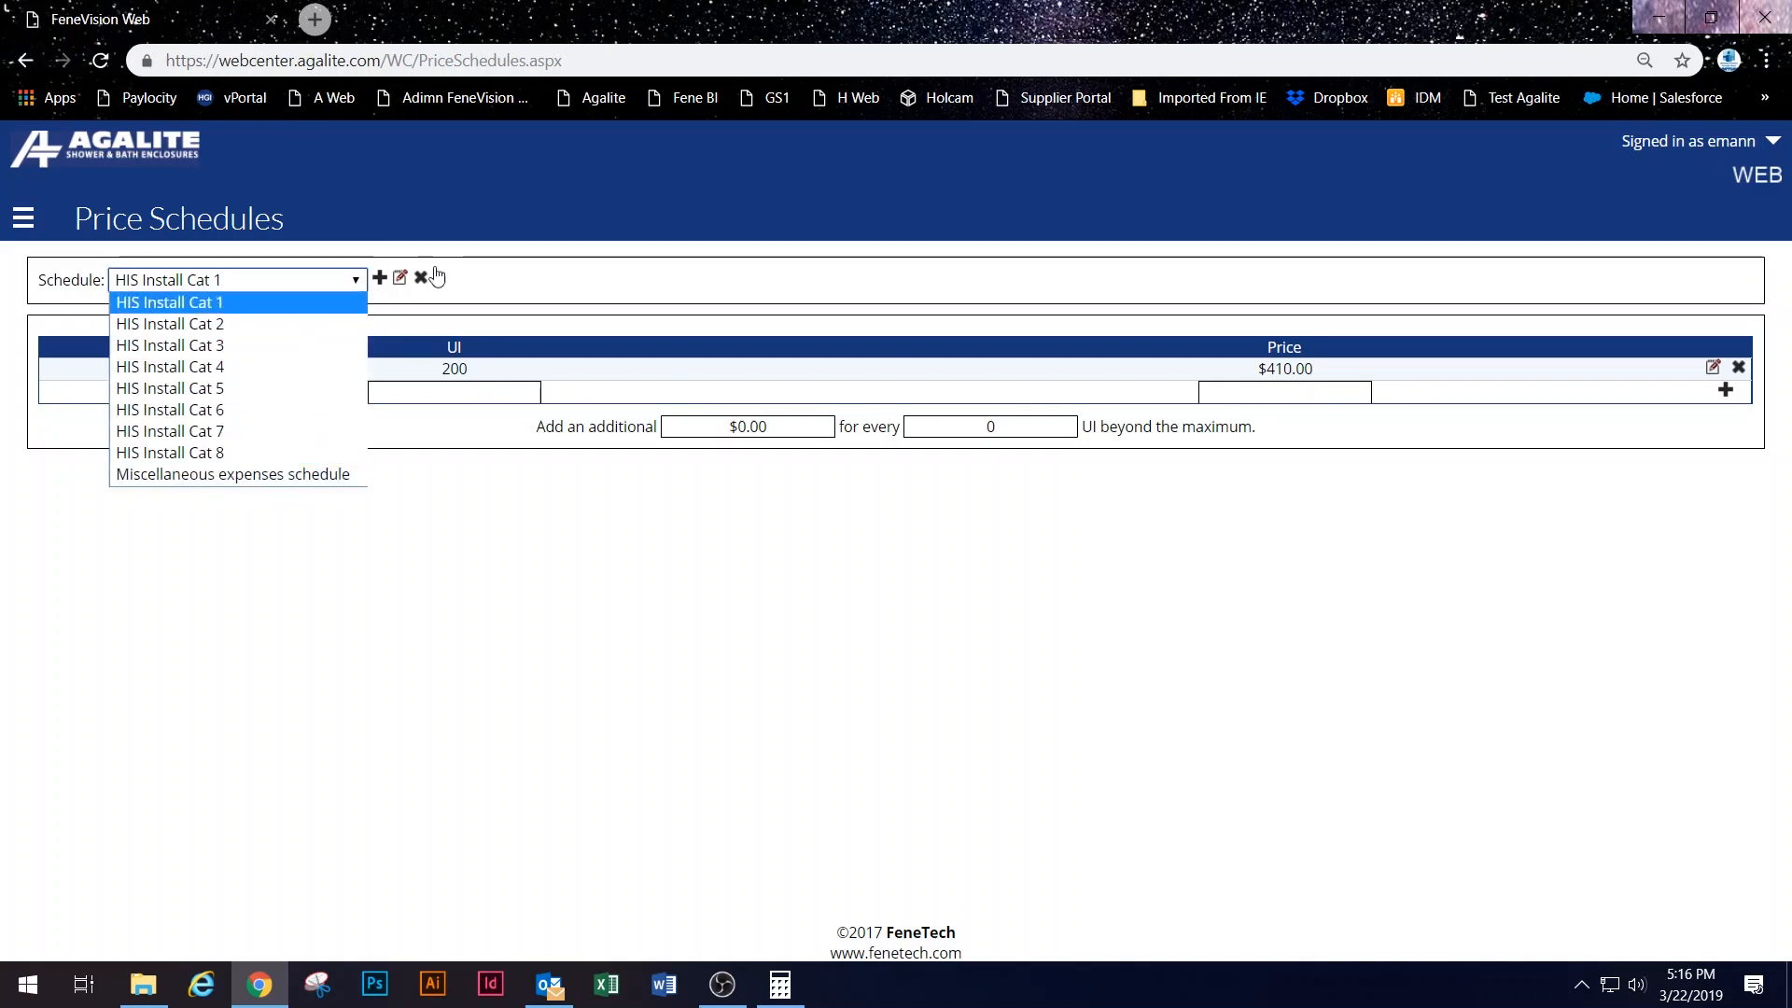
{"action": "left_click", "coordinate": [492, 267]}
Step: Create a new price schedule named Test Schedule with a first tier of 100 UI at $250.00
{"action": "left_click", "coordinate": [381, 279]}
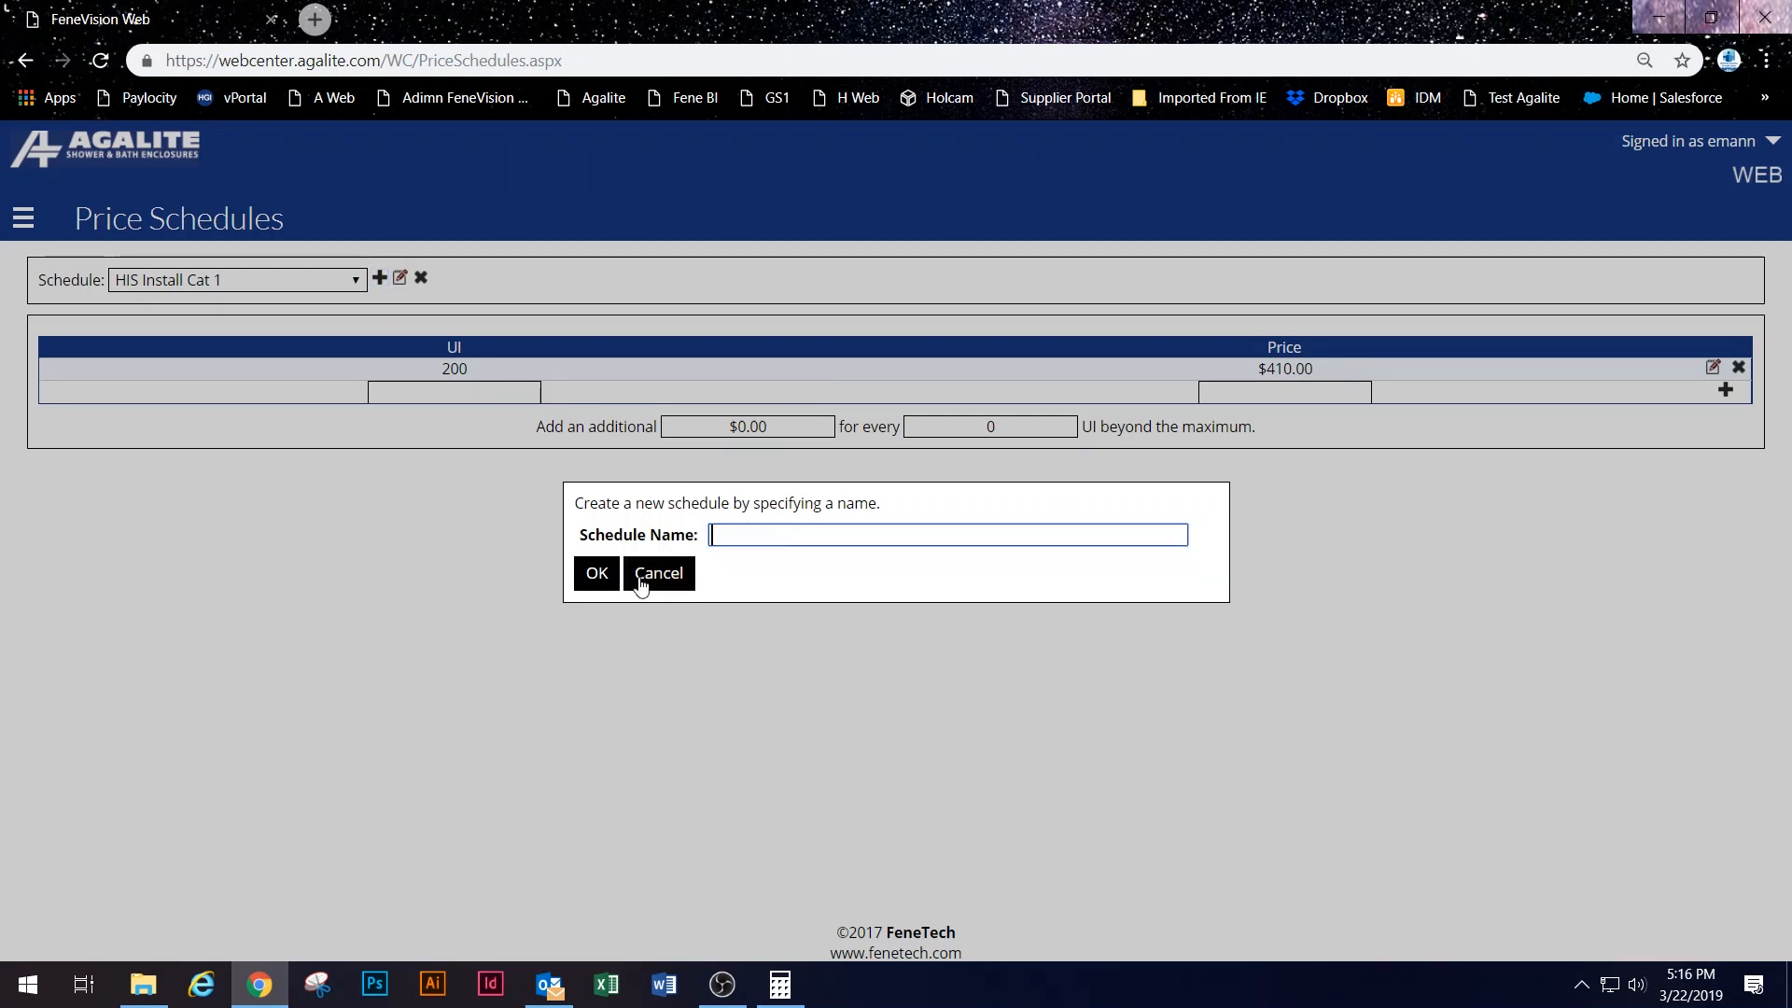
{"action": "type", "text": "Test Scheudlee"}
{"action": "left_click", "coordinate": [597, 572]}
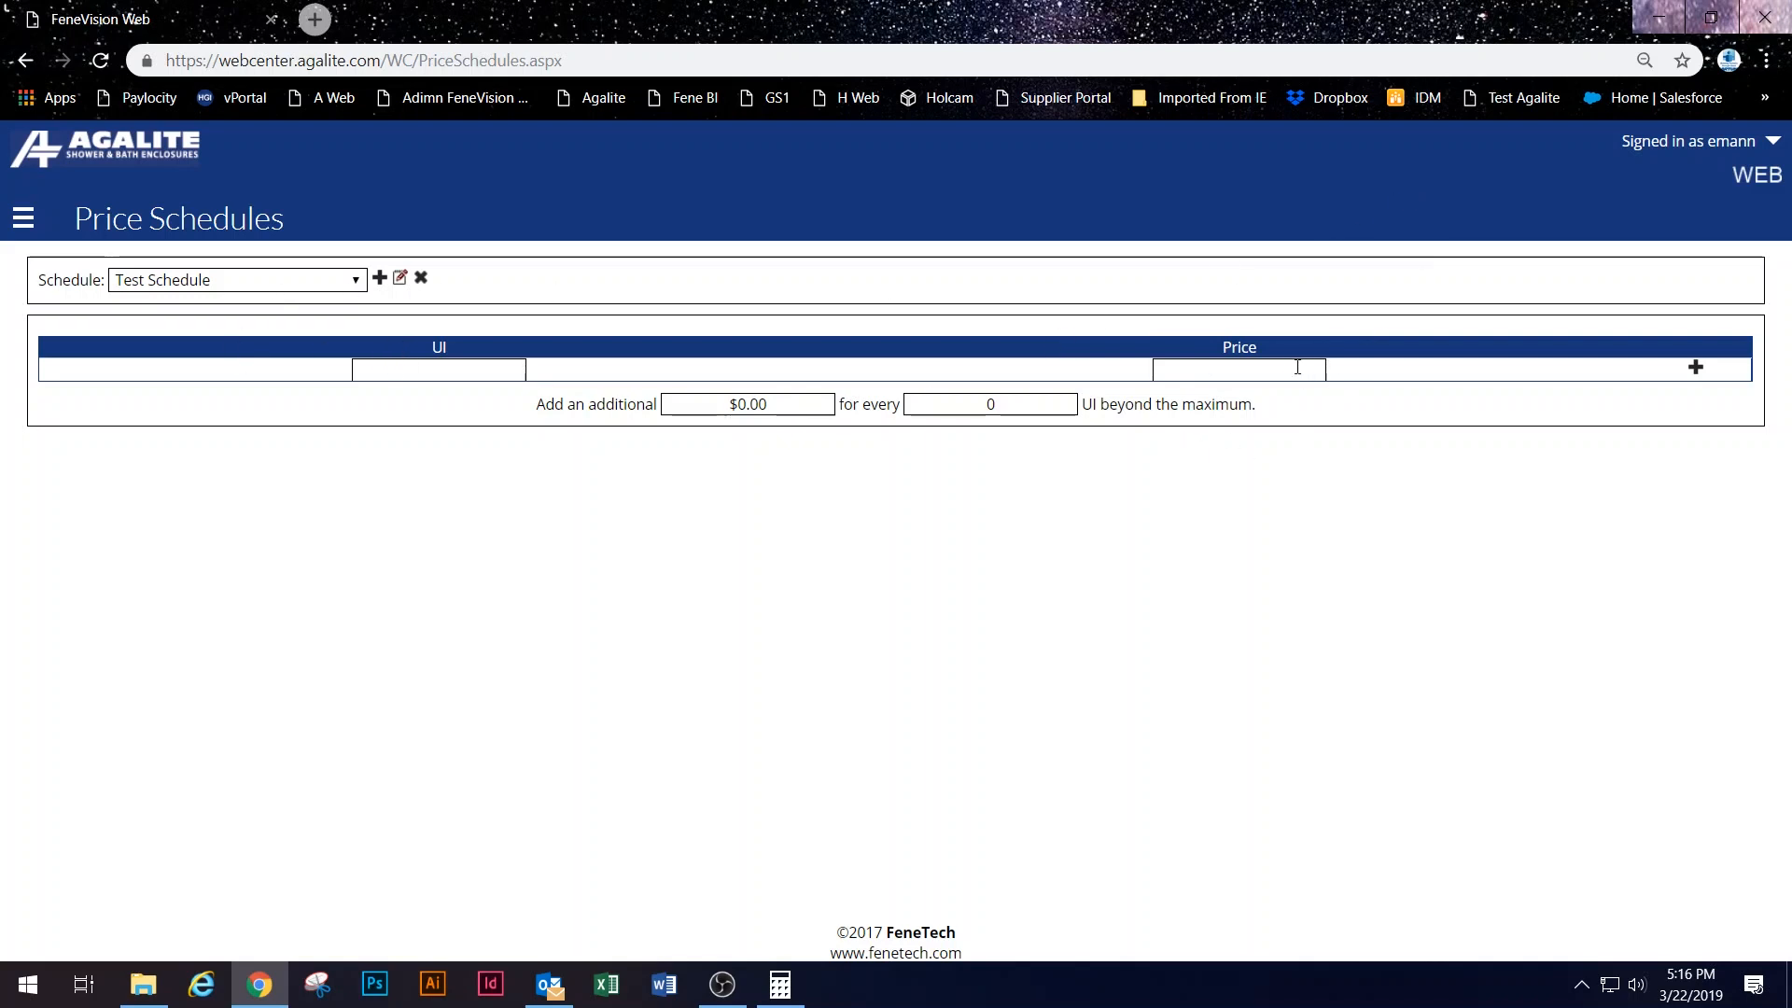
{"action": "left_click", "coordinate": [521, 377]}
{"action": "type", "text": "00"}
{"action": "left_click", "coordinate": [1242, 371]}
{"action": "left_click", "coordinate": [1253, 287]}
{"action": "left_click", "coordinate": [1243, 369]}
{"action": "type", "text": "250"}
{"action": "key", "text": "Tab"}
{"action": "left_click", "coordinate": [1696, 366]}
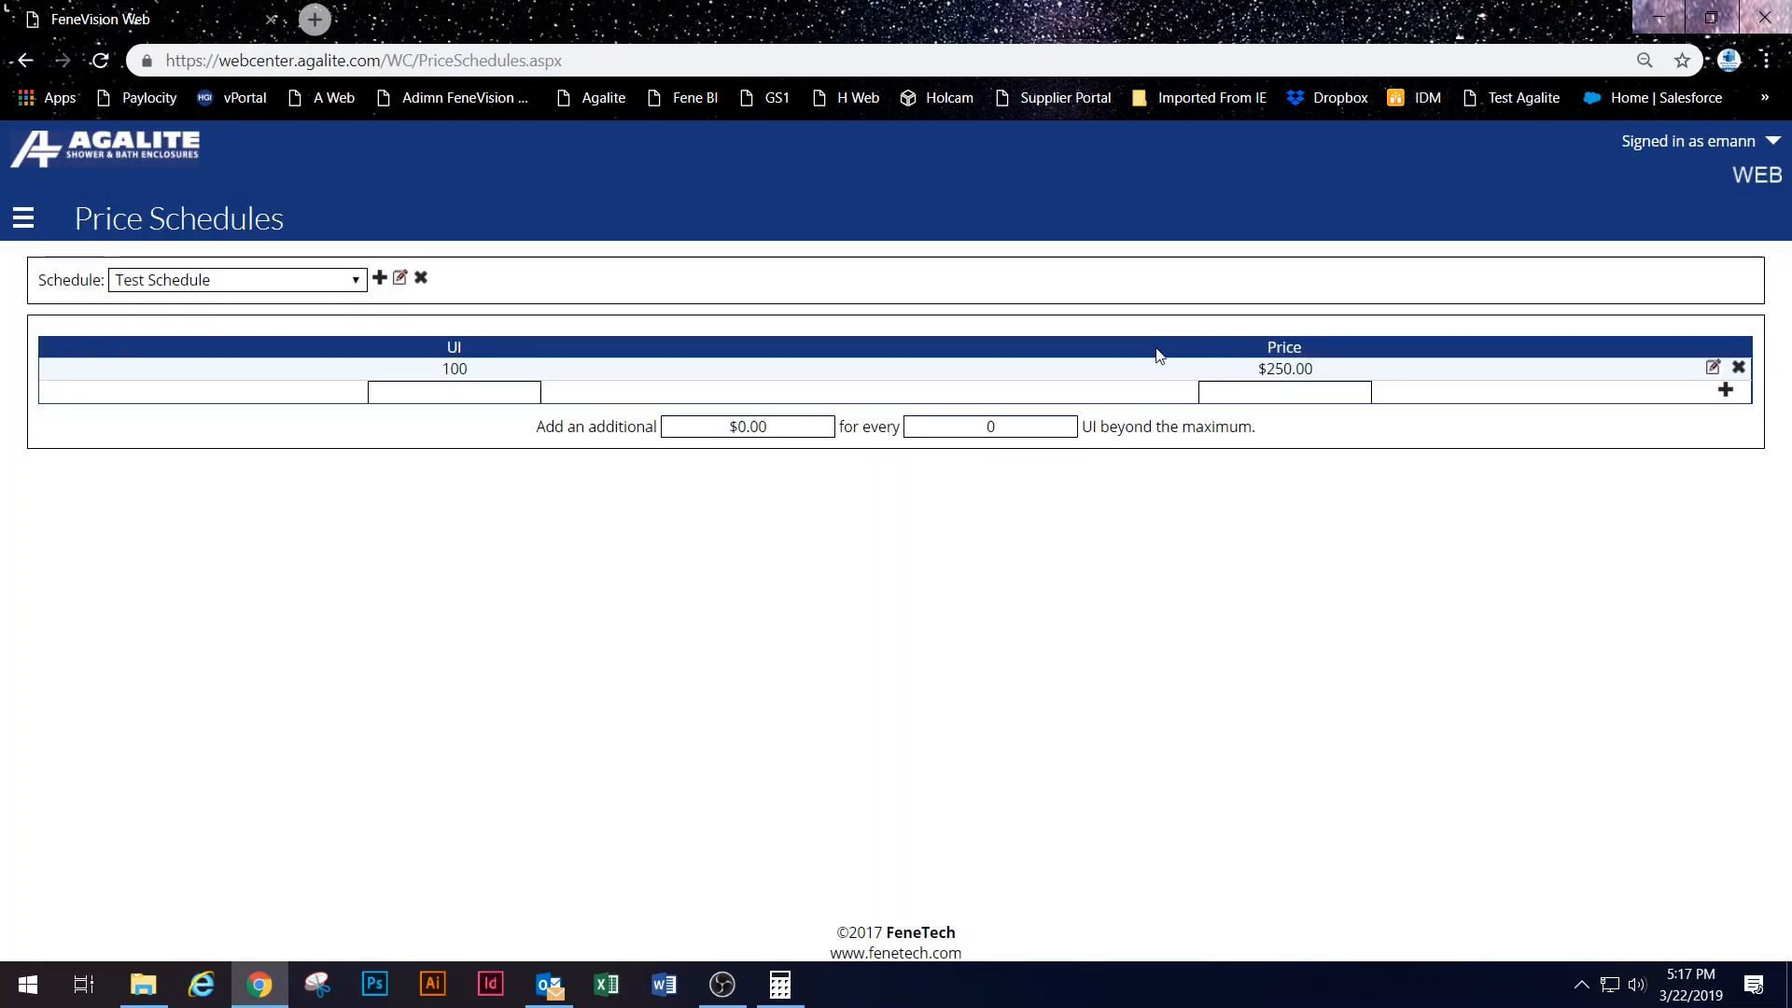
Step: Add the 150 UI at $300.00 and 175 UI at $325.00 tiers
{"action": "left_click", "coordinate": [469, 399]}
{"action": "left_click", "coordinate": [1283, 394]}
{"action": "type", "text": "300"}
{"action": "left_click", "coordinate": [1724, 390]}
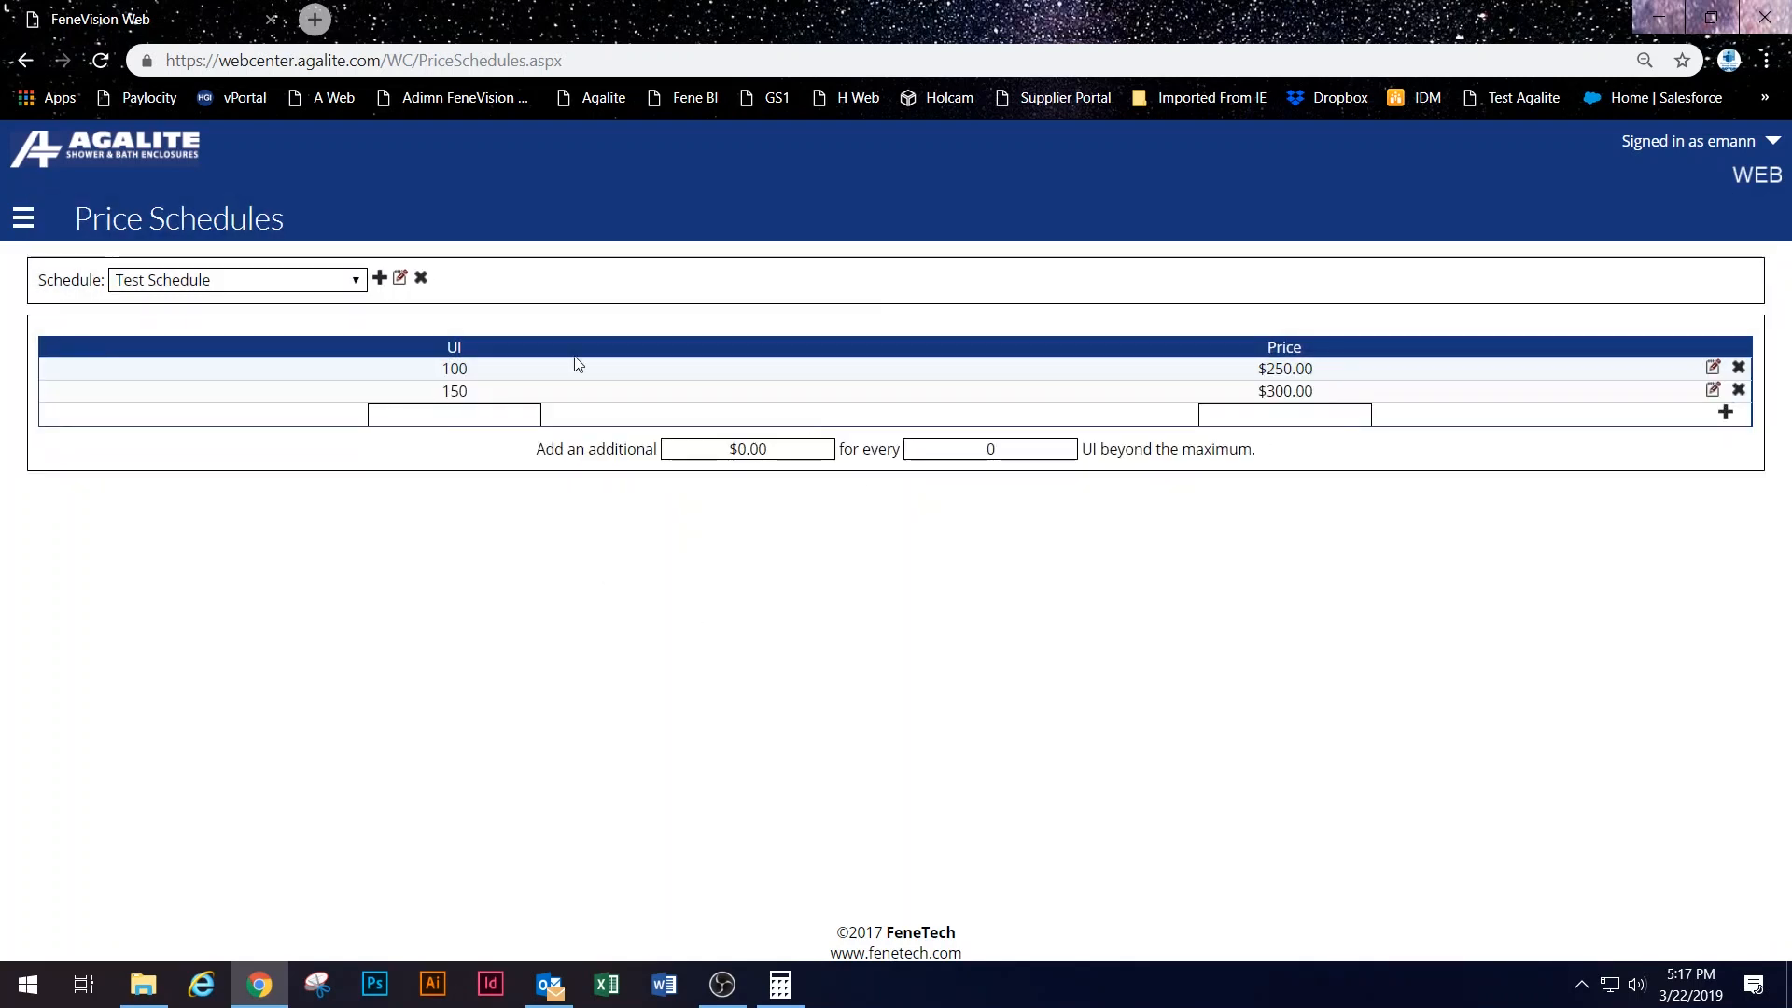
{"action": "left_click", "coordinate": [503, 413]}
{"action": "type", "text": "175"}
{"action": "key", "text": "Tab"}
{"action": "type", "text": "325"}
{"action": "left_click", "coordinate": [1724, 411]}
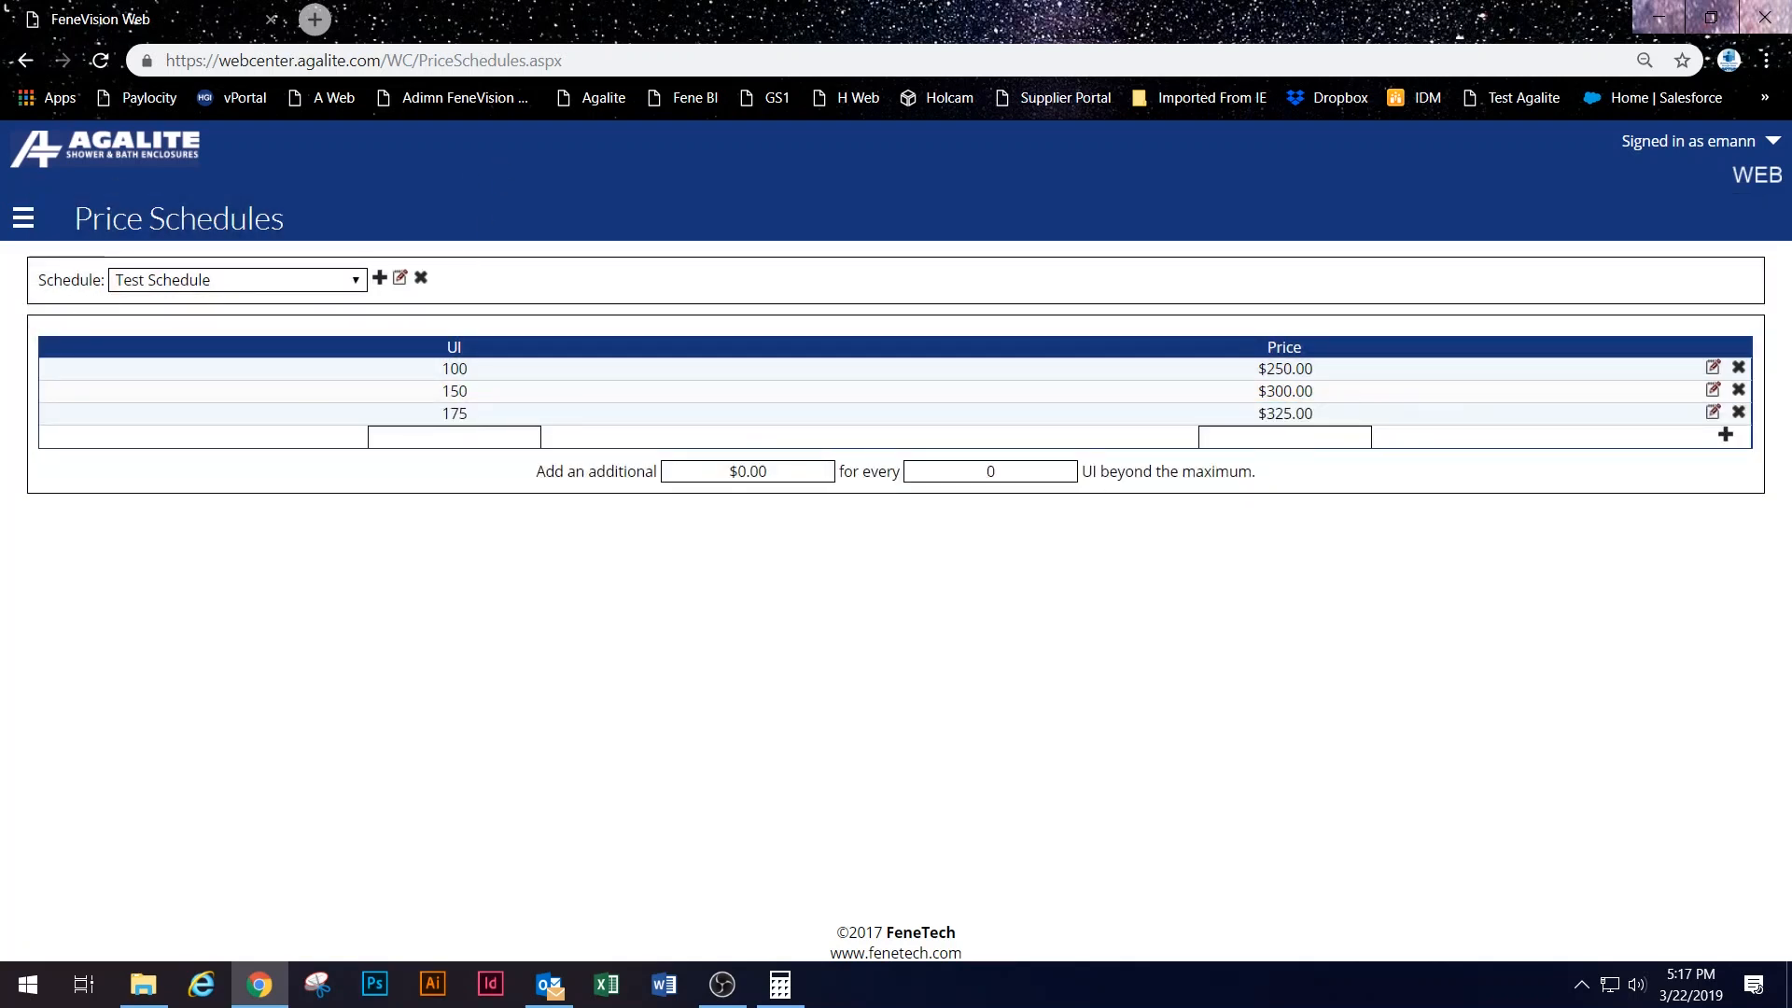
Step: Enter 25 in the Add an additional field and 10 in the for every field
{"action": "left_click_drag", "start_coordinate": [545, 473], "coordinate": [605, 474]}
{"action": "left_click", "coordinate": [552, 497]}
{"action": "left_click", "coordinate": [673, 482]}
{"action": "key", "text": "Tab"}
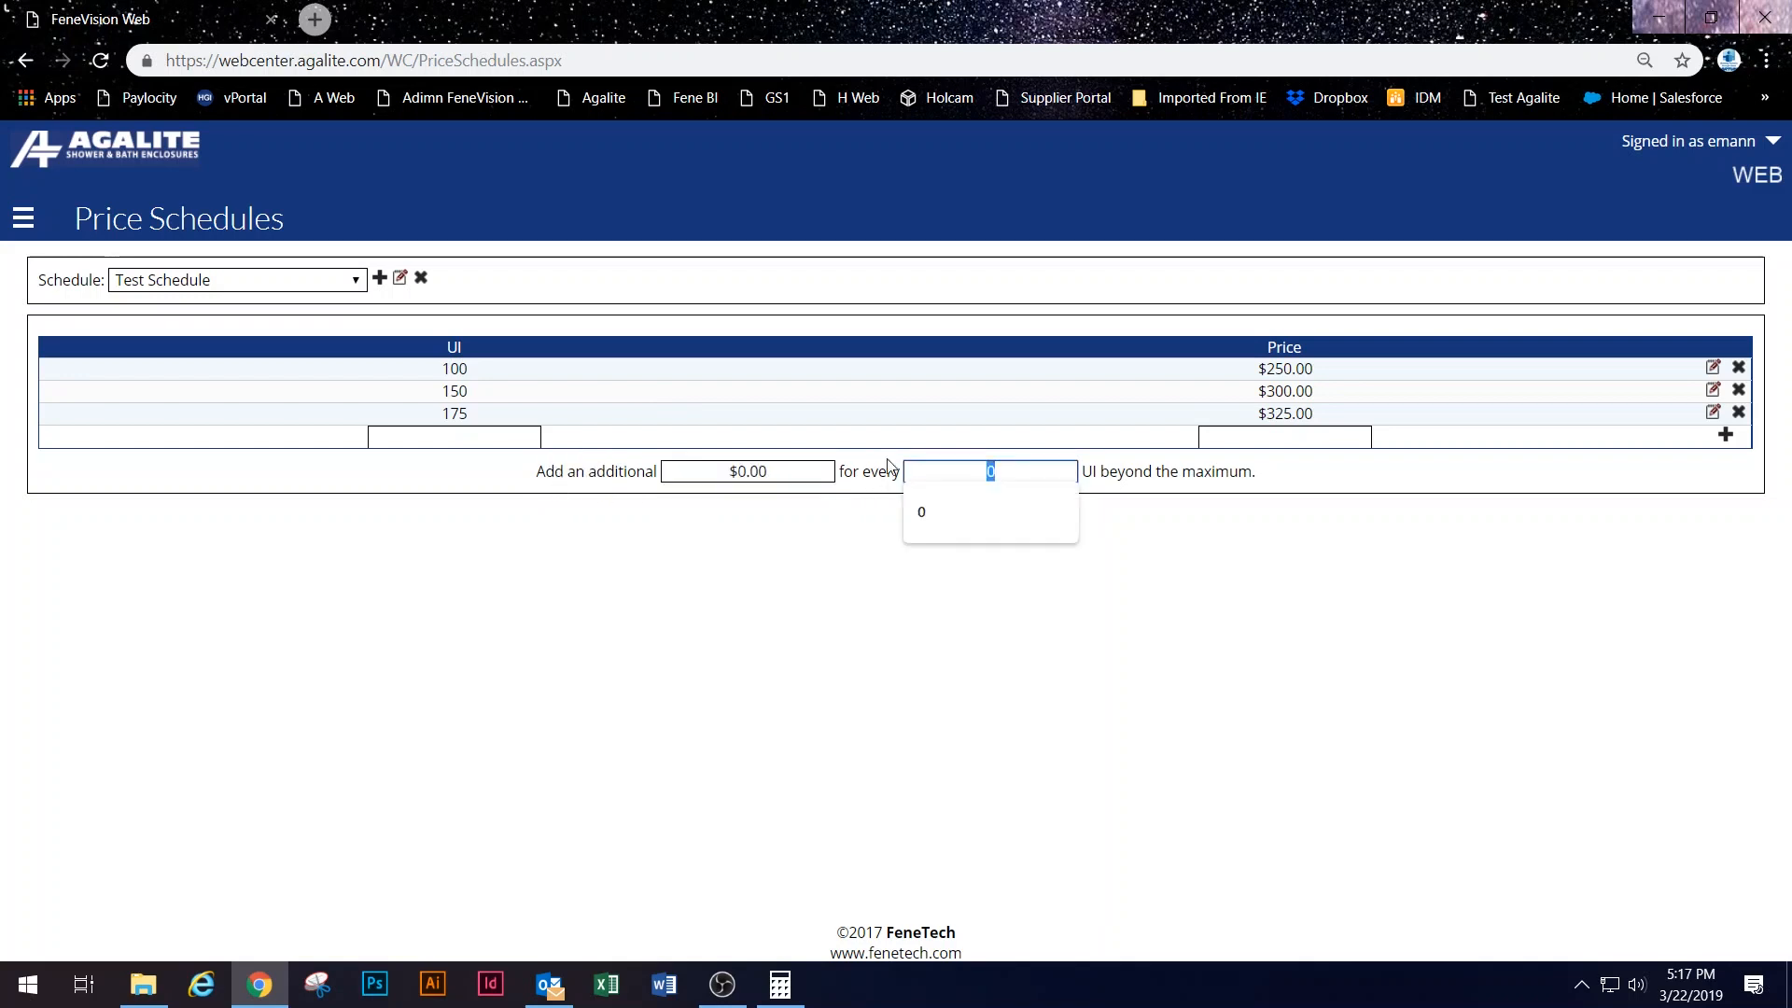
{"action": "left_click", "coordinate": [787, 460]}
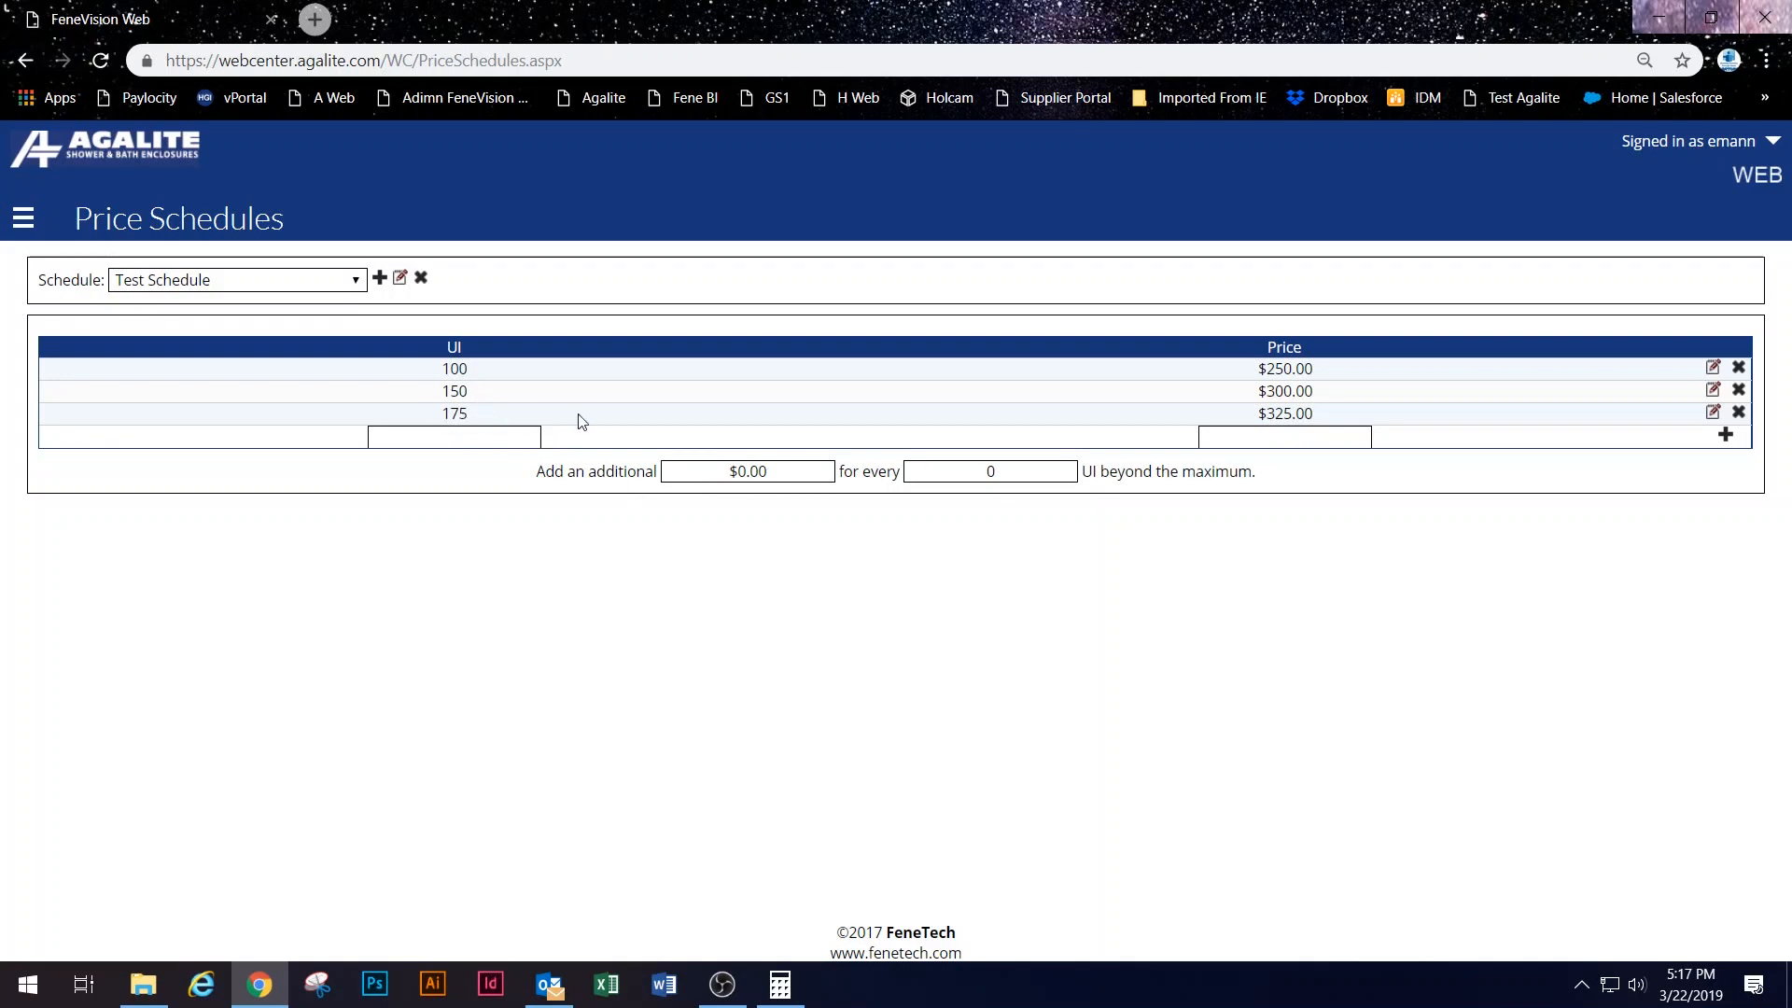
{"action": "left_click_drag", "start_coordinate": [789, 465], "coordinate": [724, 470]}
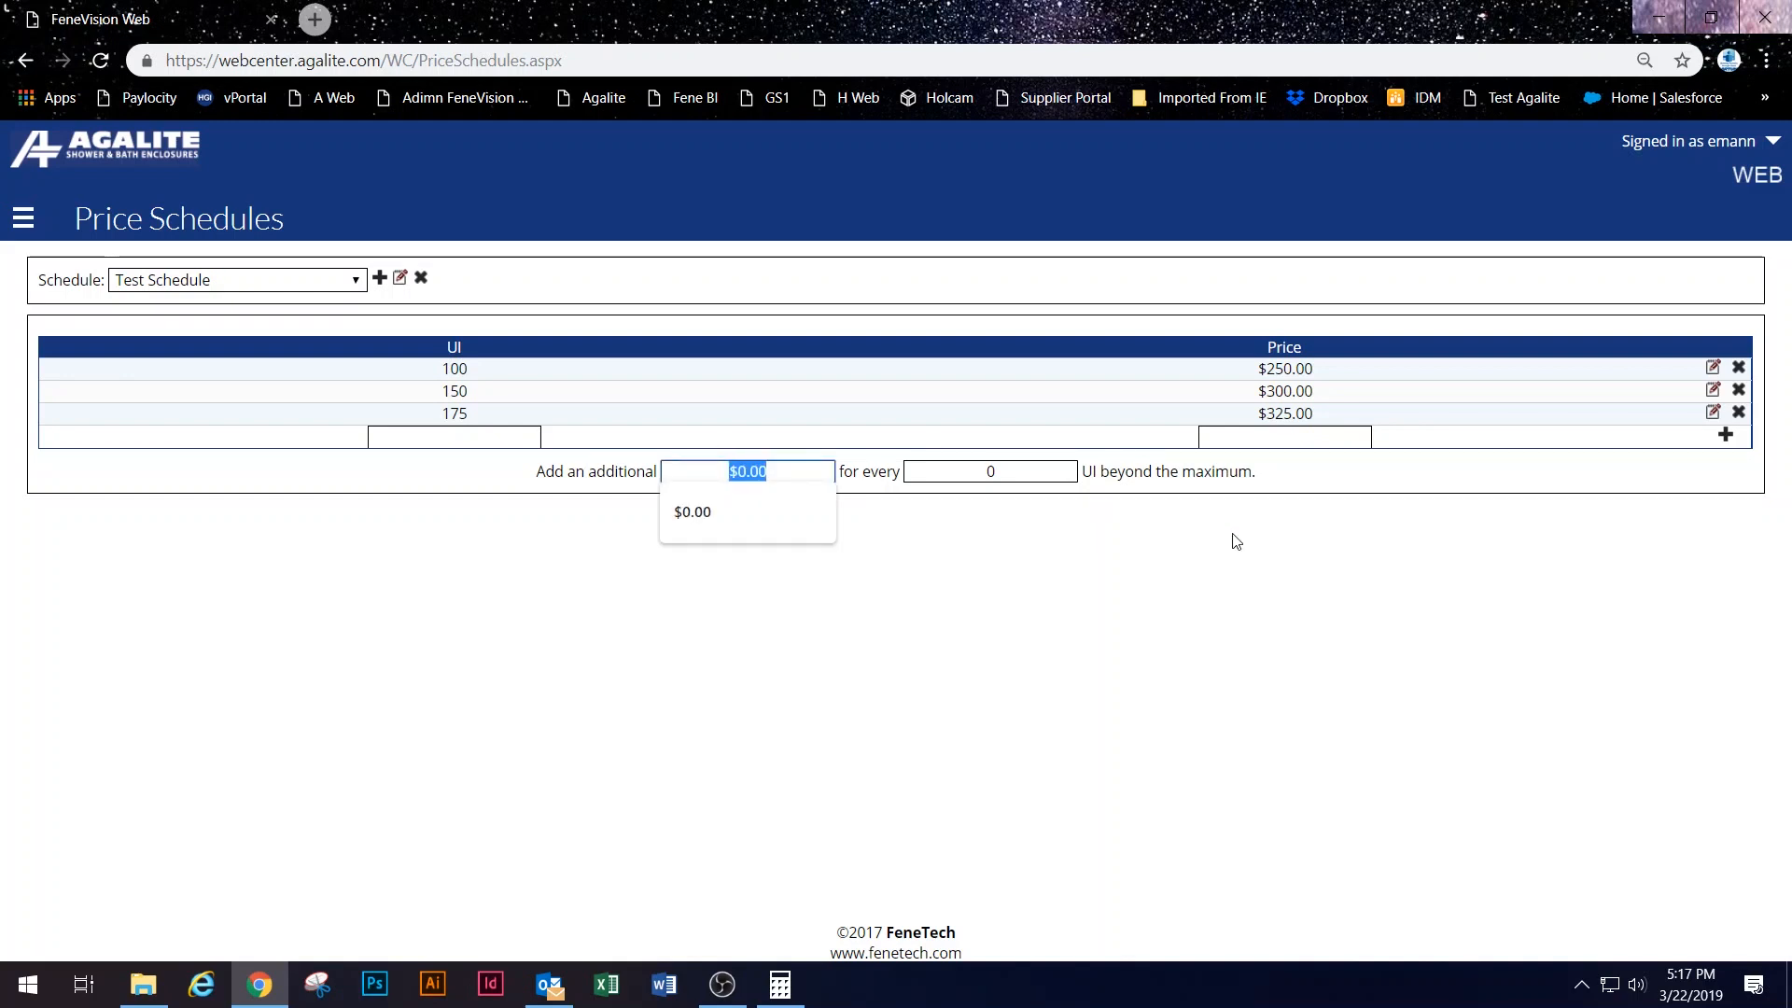
{"action": "type", "text": "25"}
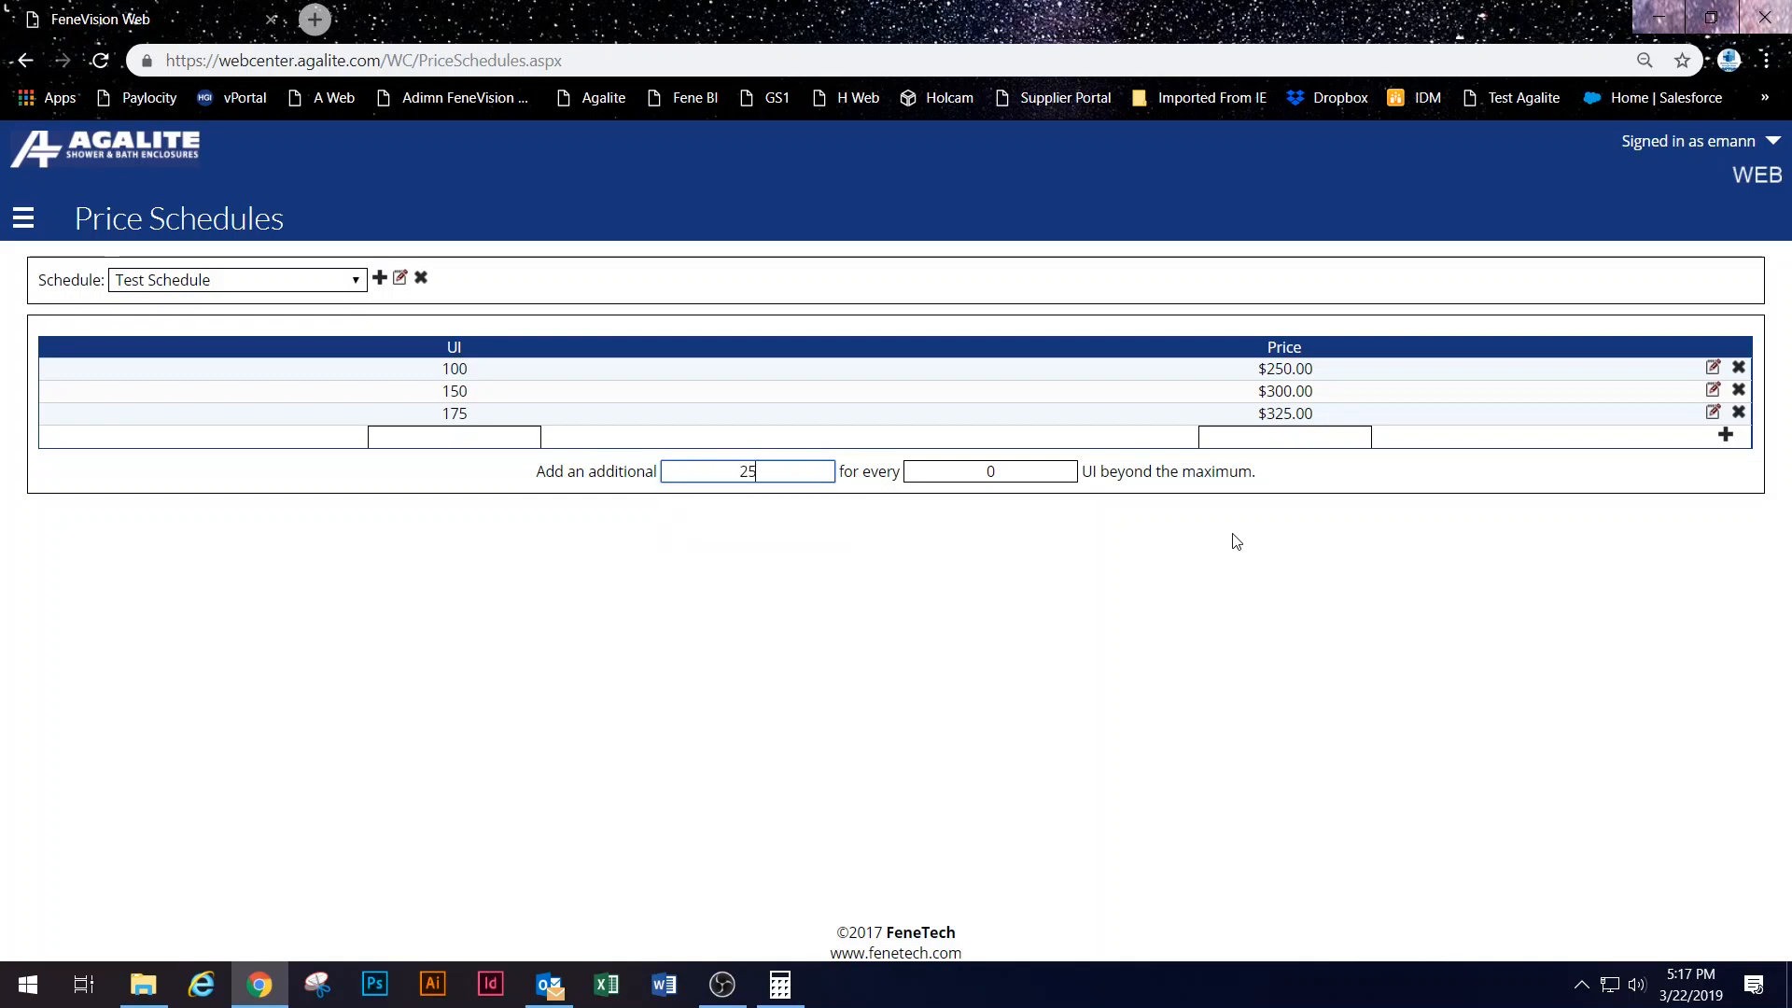
{"action": "left_click_drag", "start_coordinate": [1005, 454], "coordinate": [812, 408]}
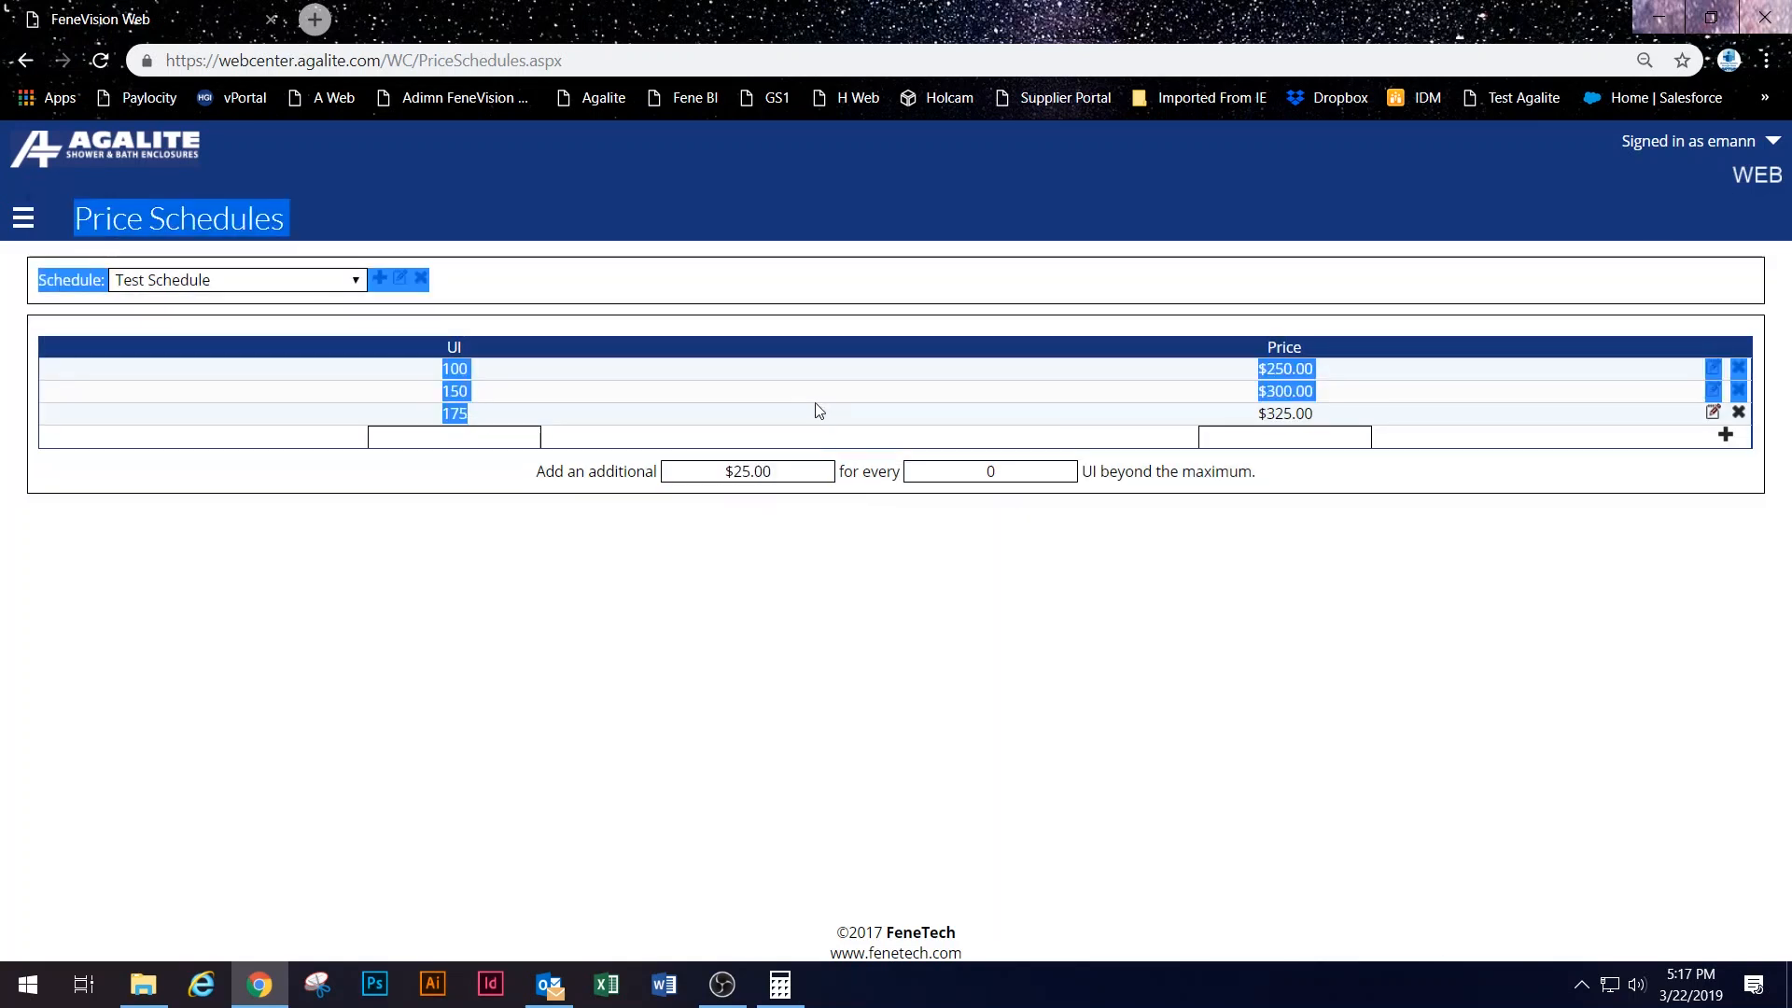
{"action": "left_click", "coordinate": [987, 468]}
{"action": "double_click", "coordinate": [993, 467]}
{"action": "type", "text": "10"}
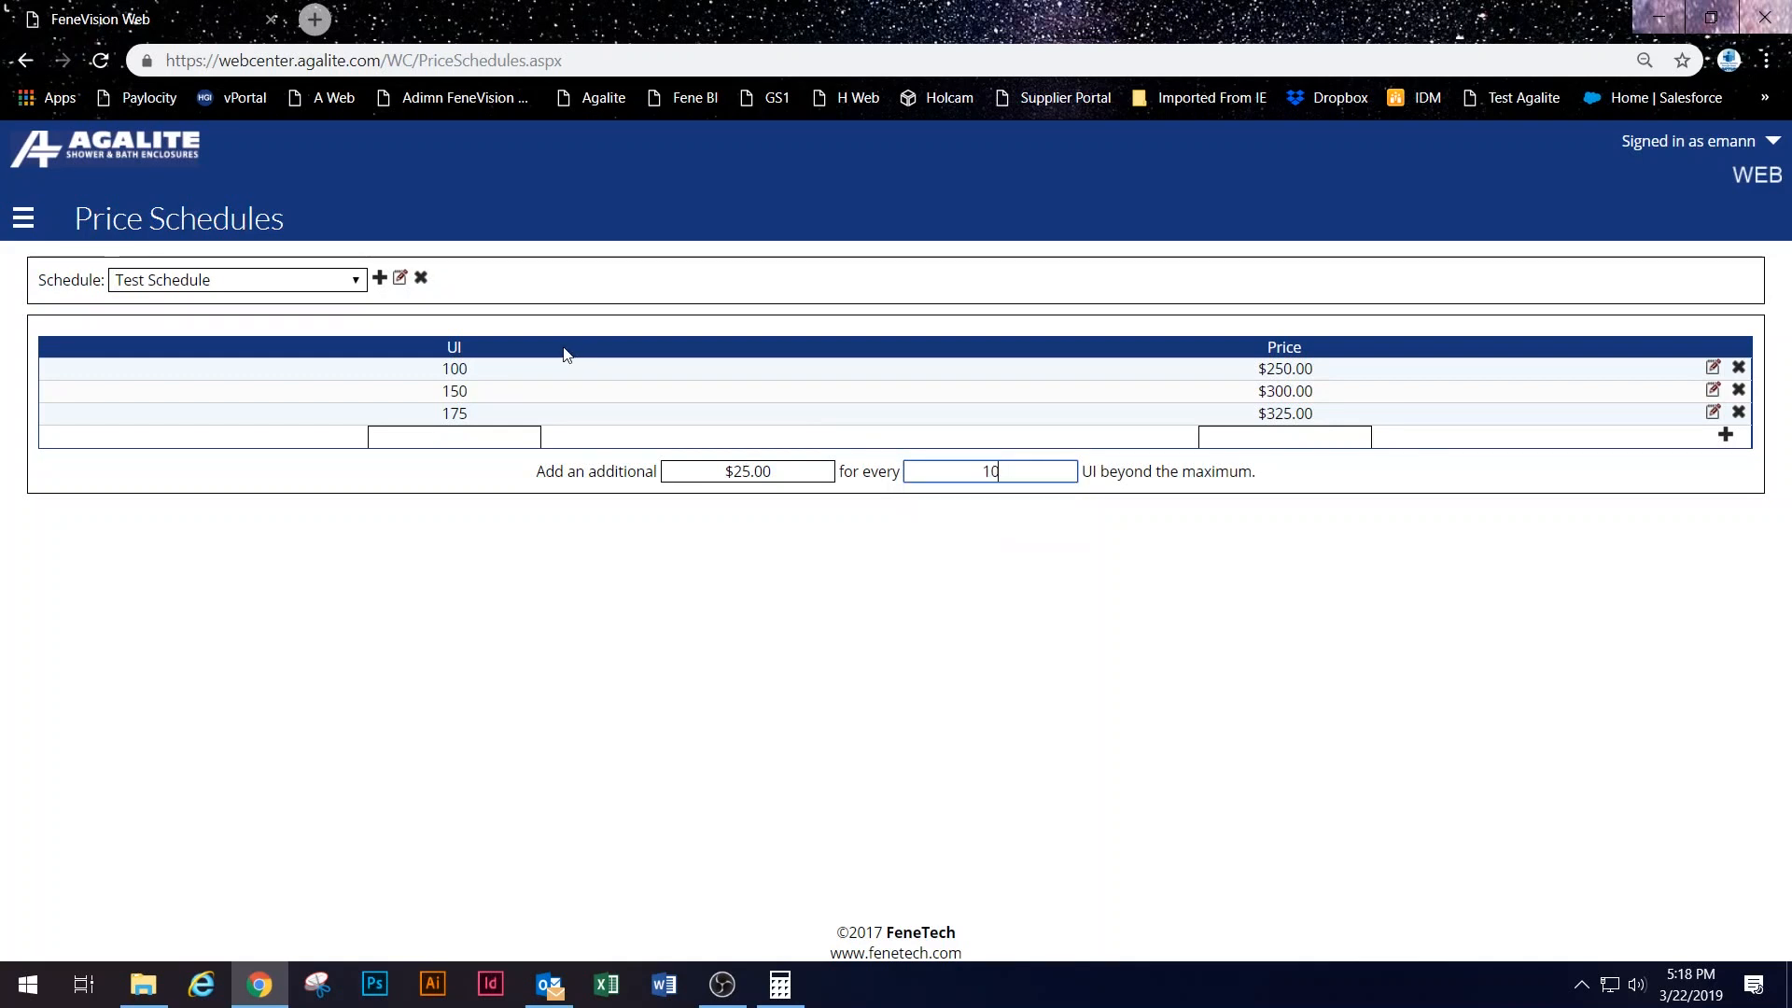
{"action": "key", "text": "Tab"}
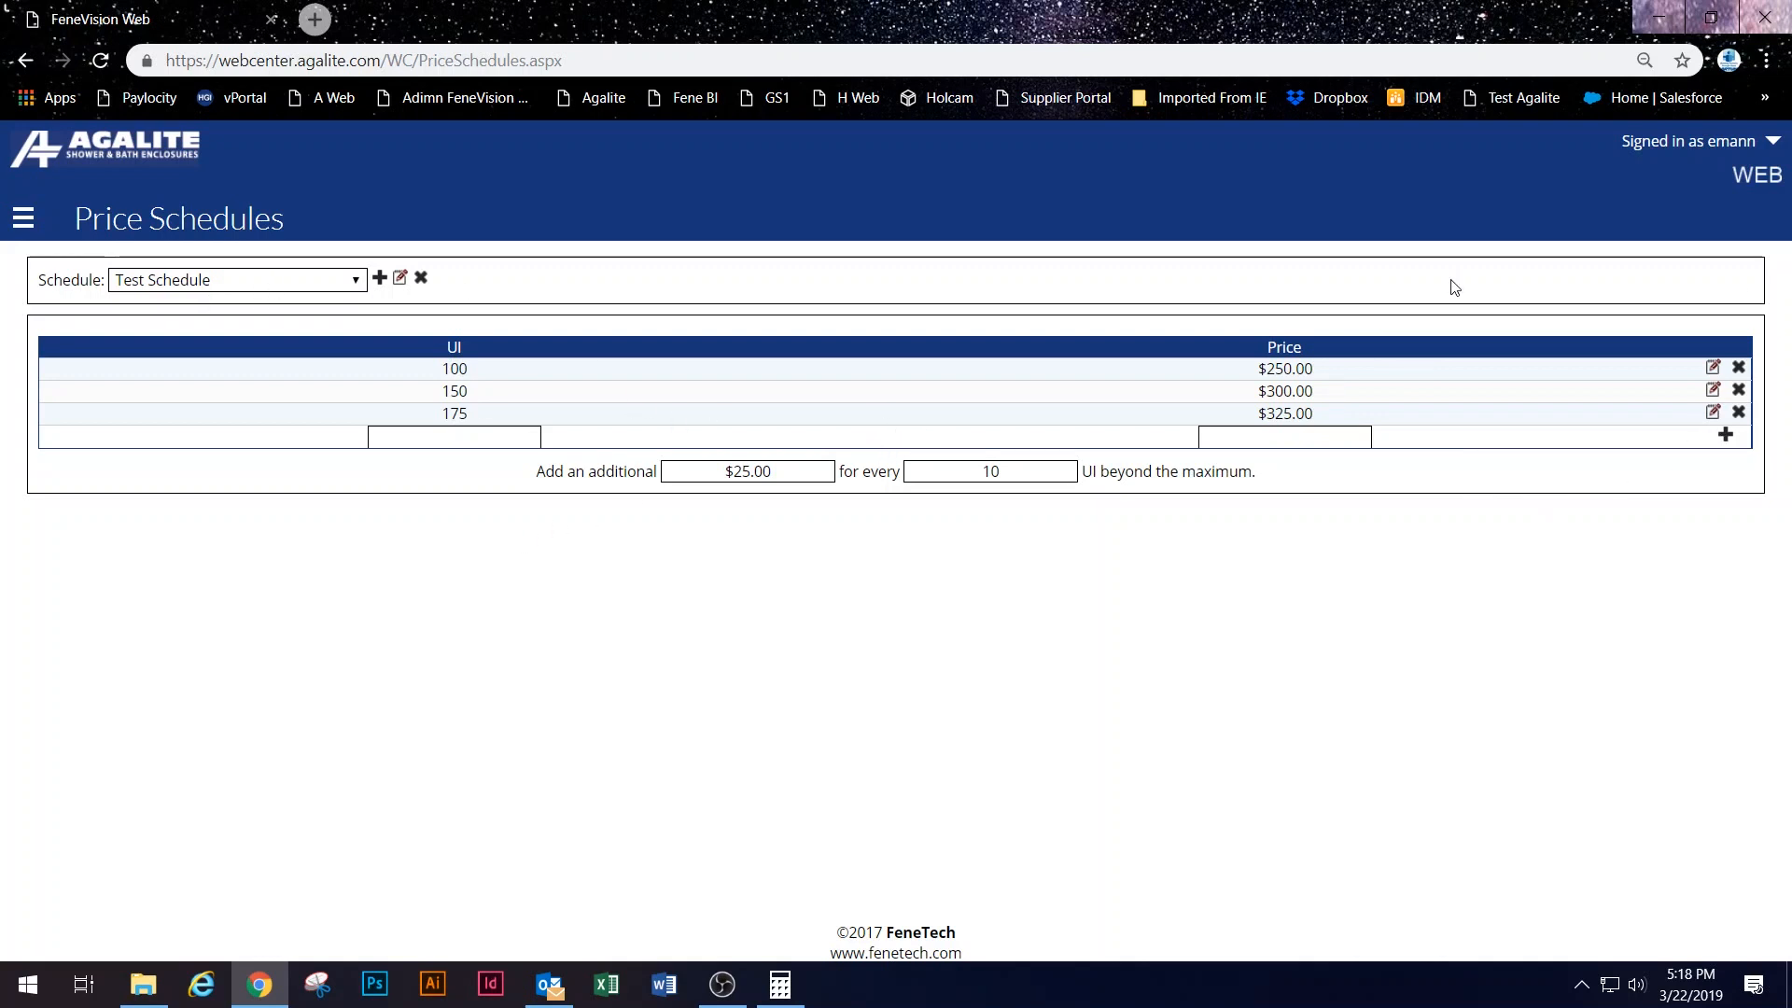
Step: Go to the Price Tables page and select the INSTALLATION / SFI pricing category
{"action": "left_click", "coordinate": [30, 220]}
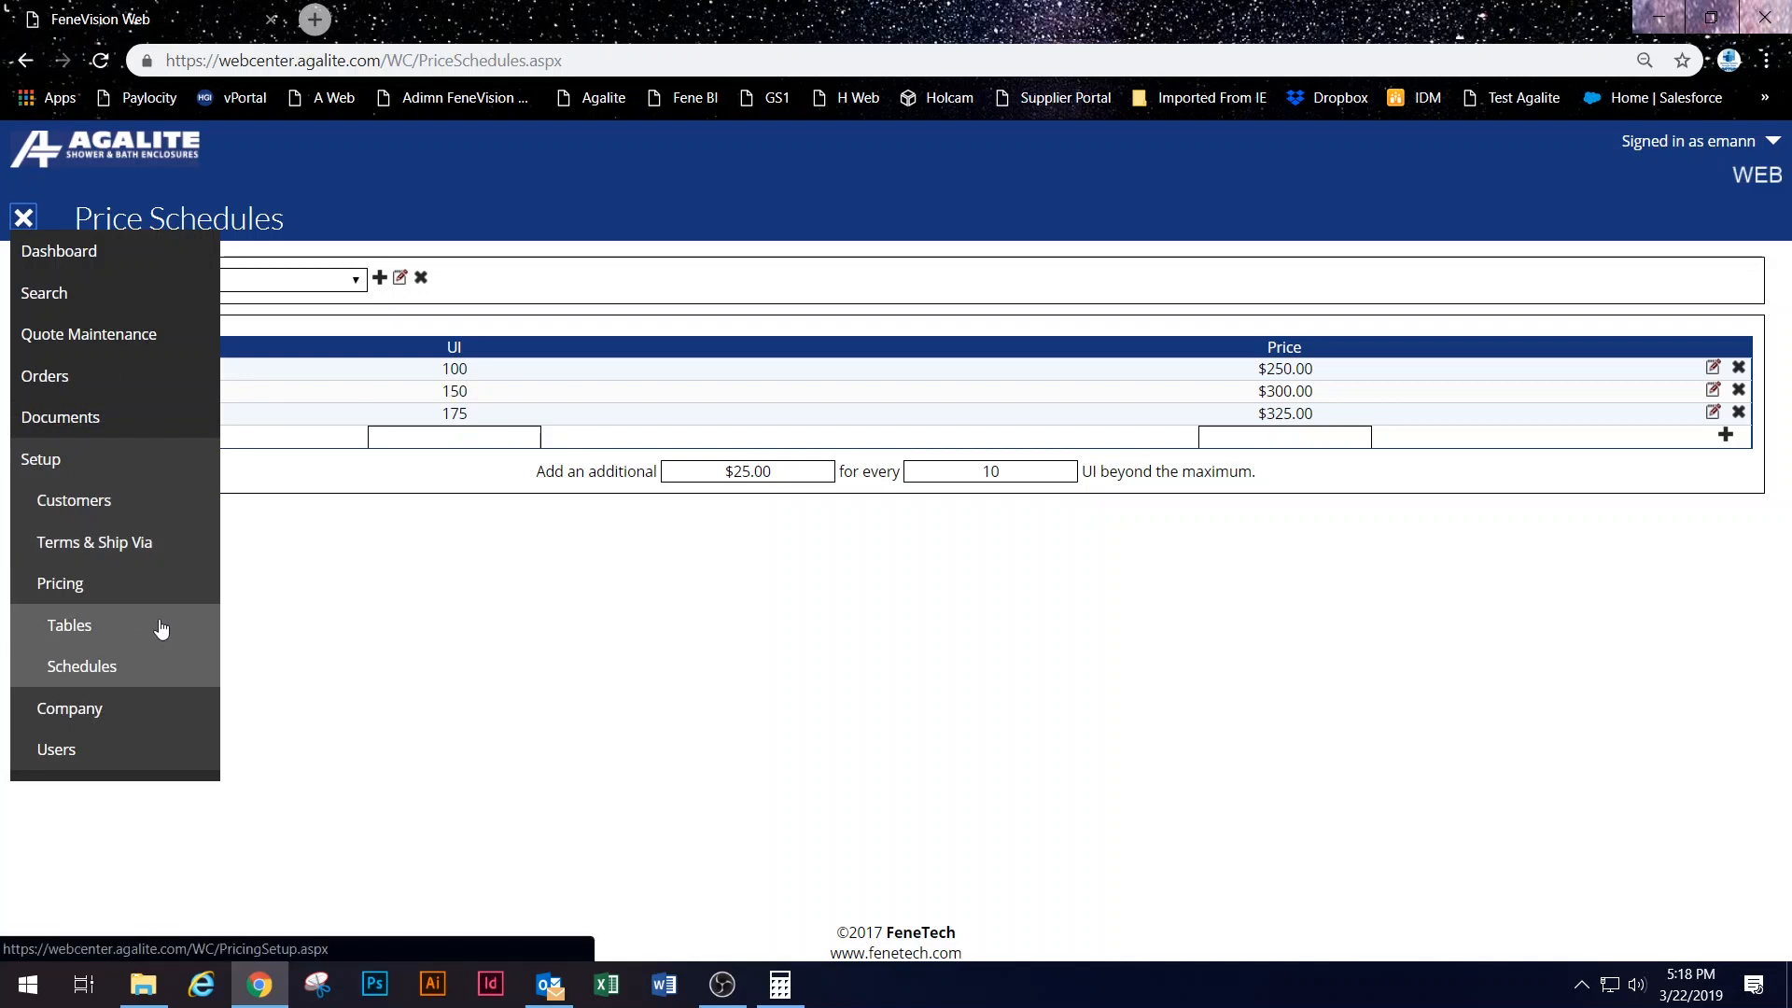
{"action": "left_click", "coordinate": [550, 599]}
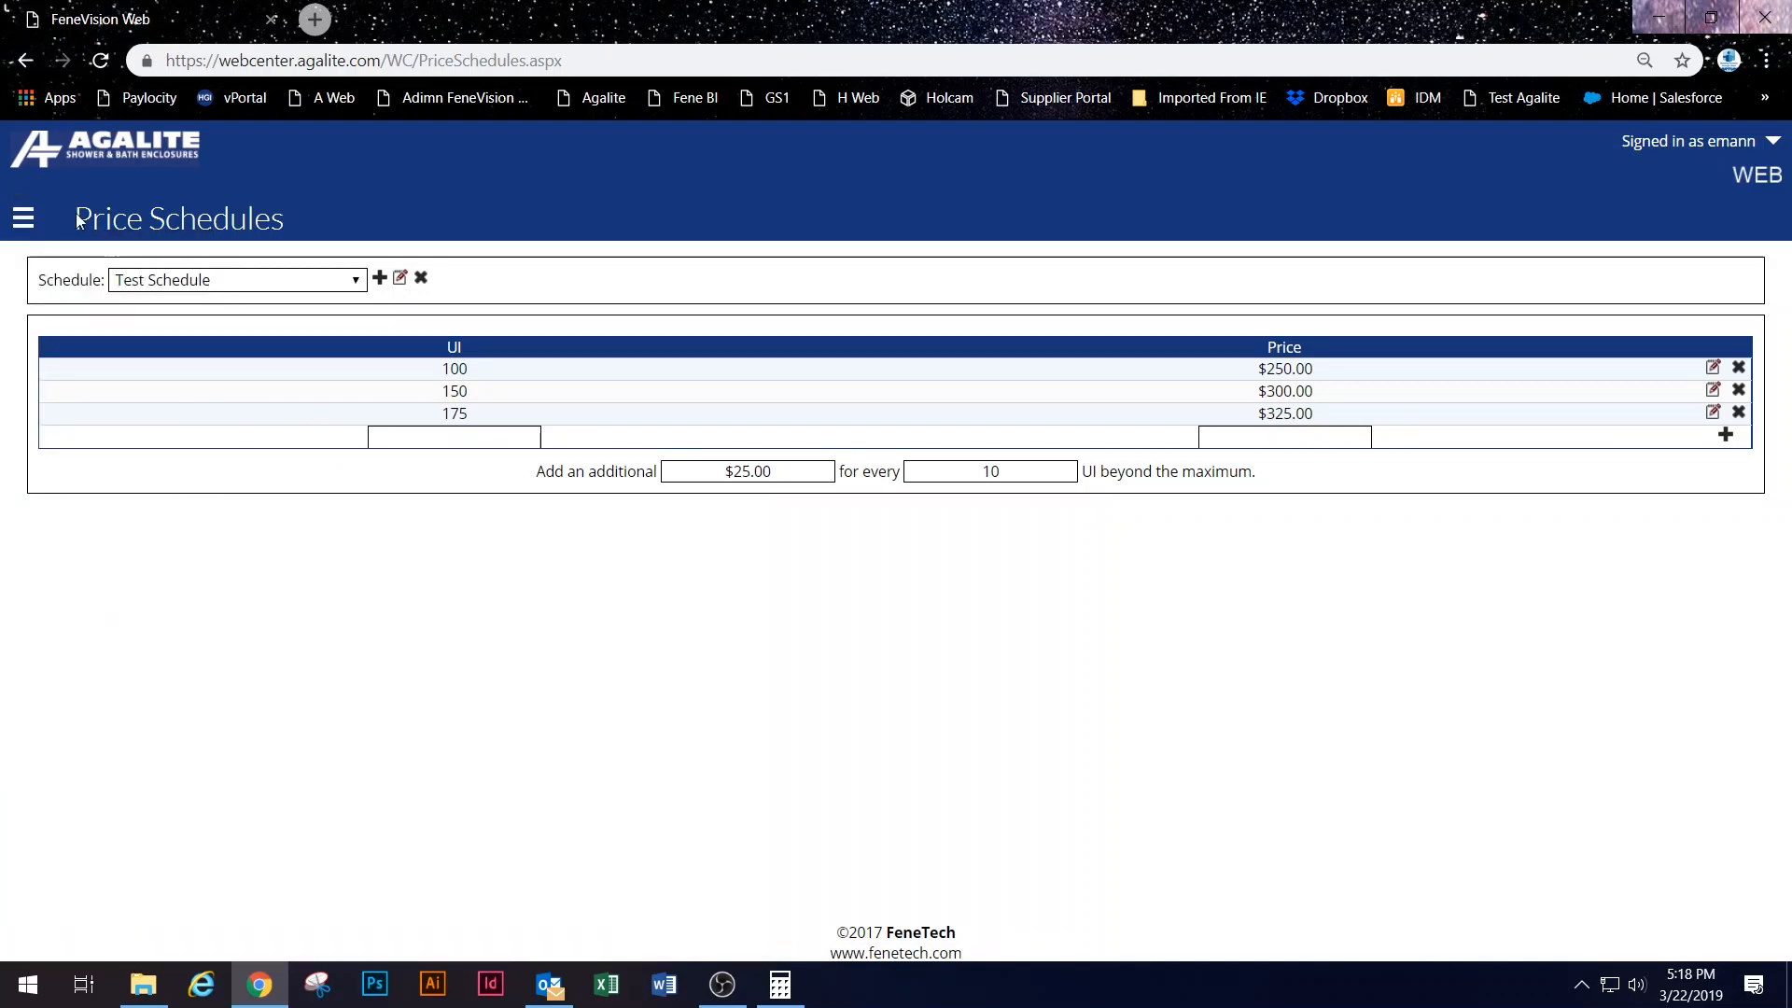
{"action": "left_click", "coordinate": [23, 218]}
{"action": "left_click", "coordinate": [46, 626]}
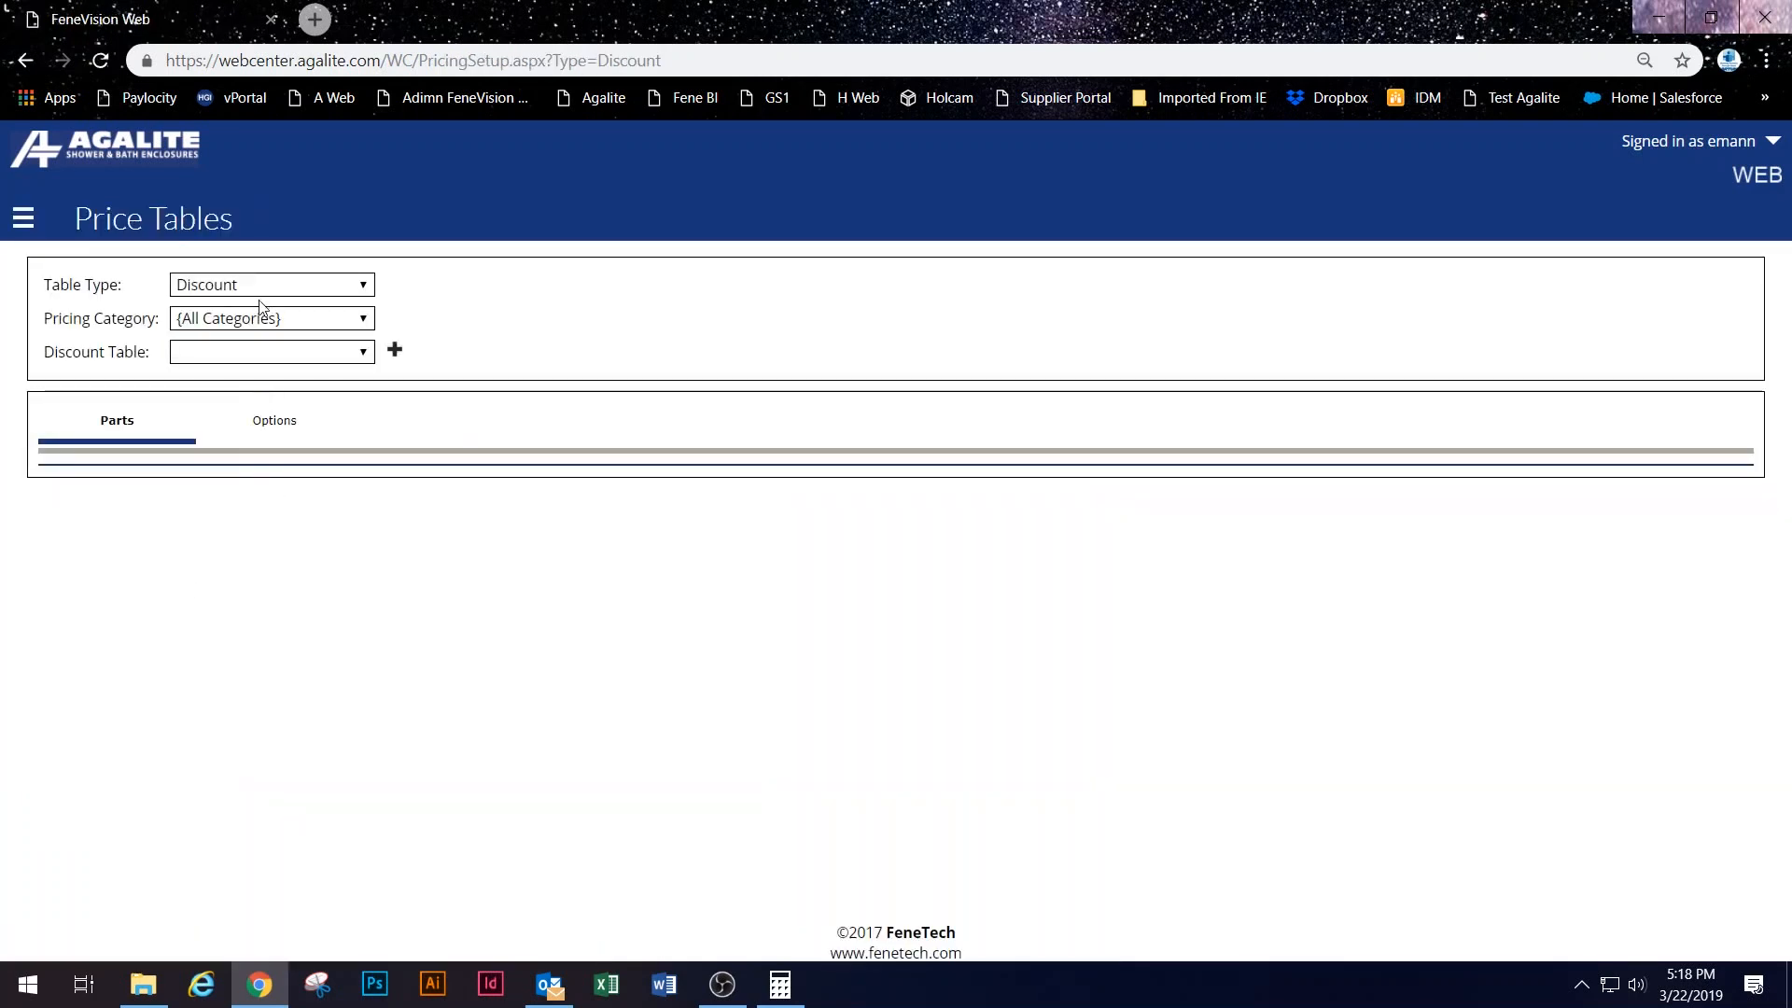
{"action": "left_click", "coordinate": [262, 318]}
{"action": "scroll", "coordinate": [290, 411], "scroll_direction": "down", "scroll_amount": 3}
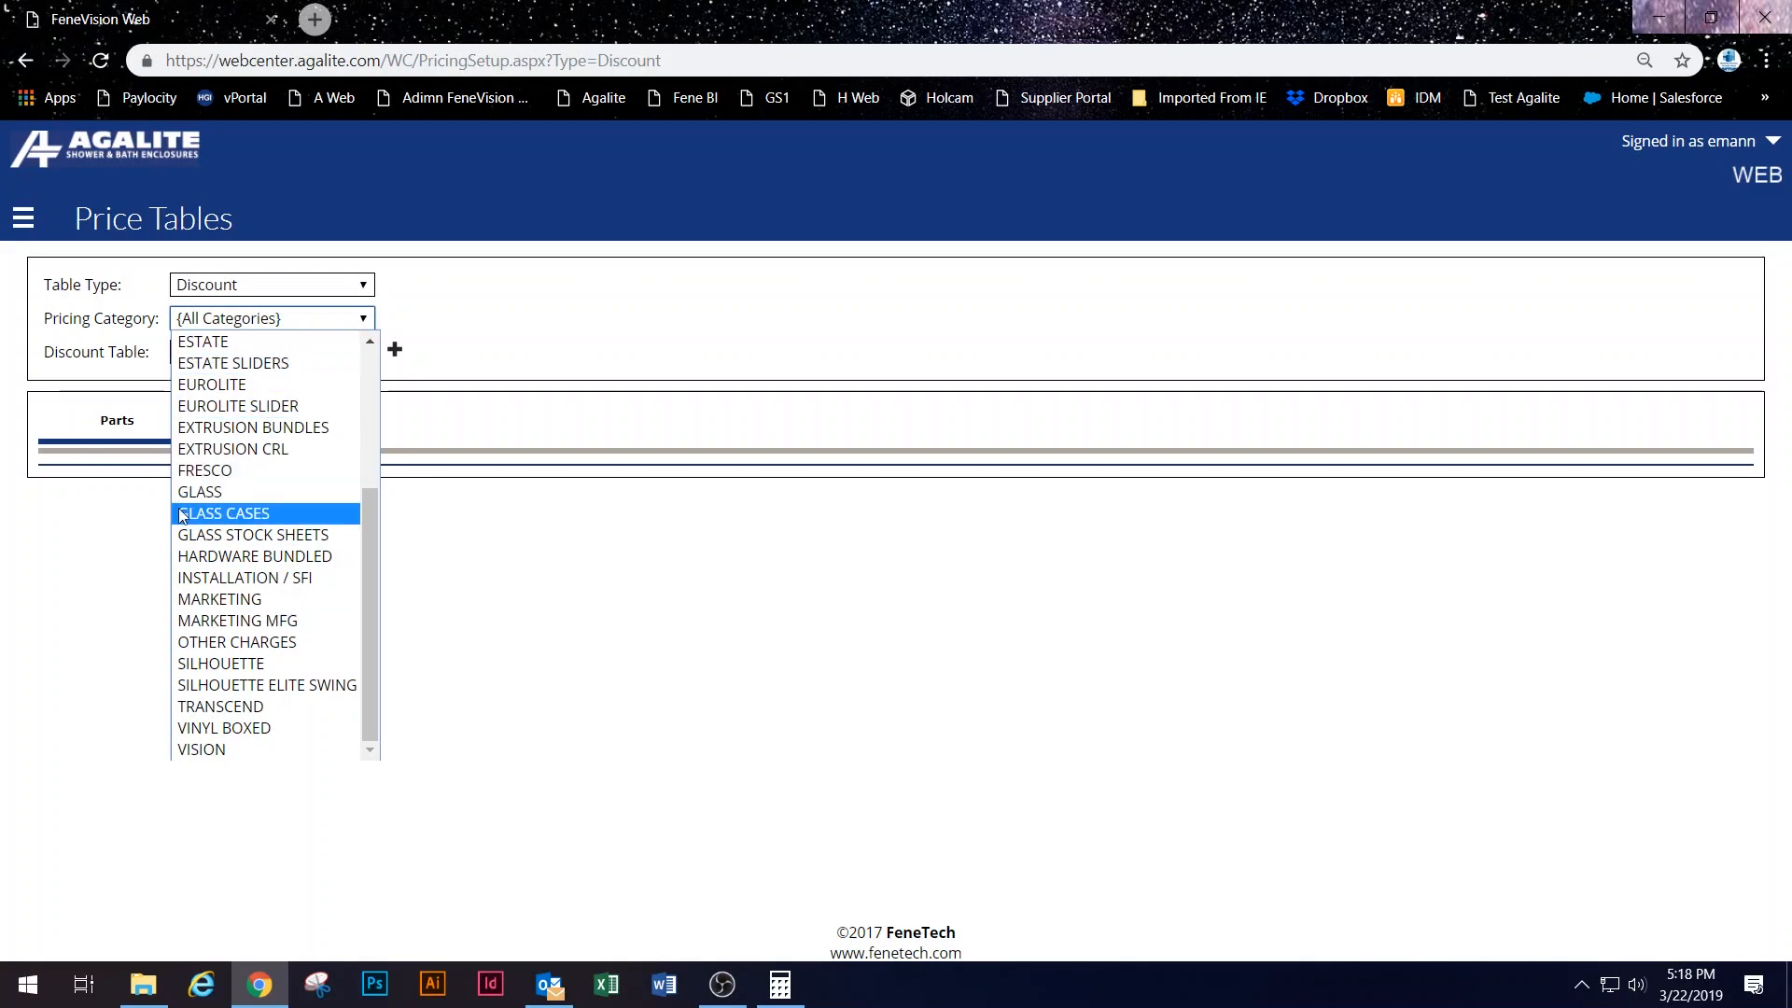
{"action": "left_click", "coordinate": [257, 573]}
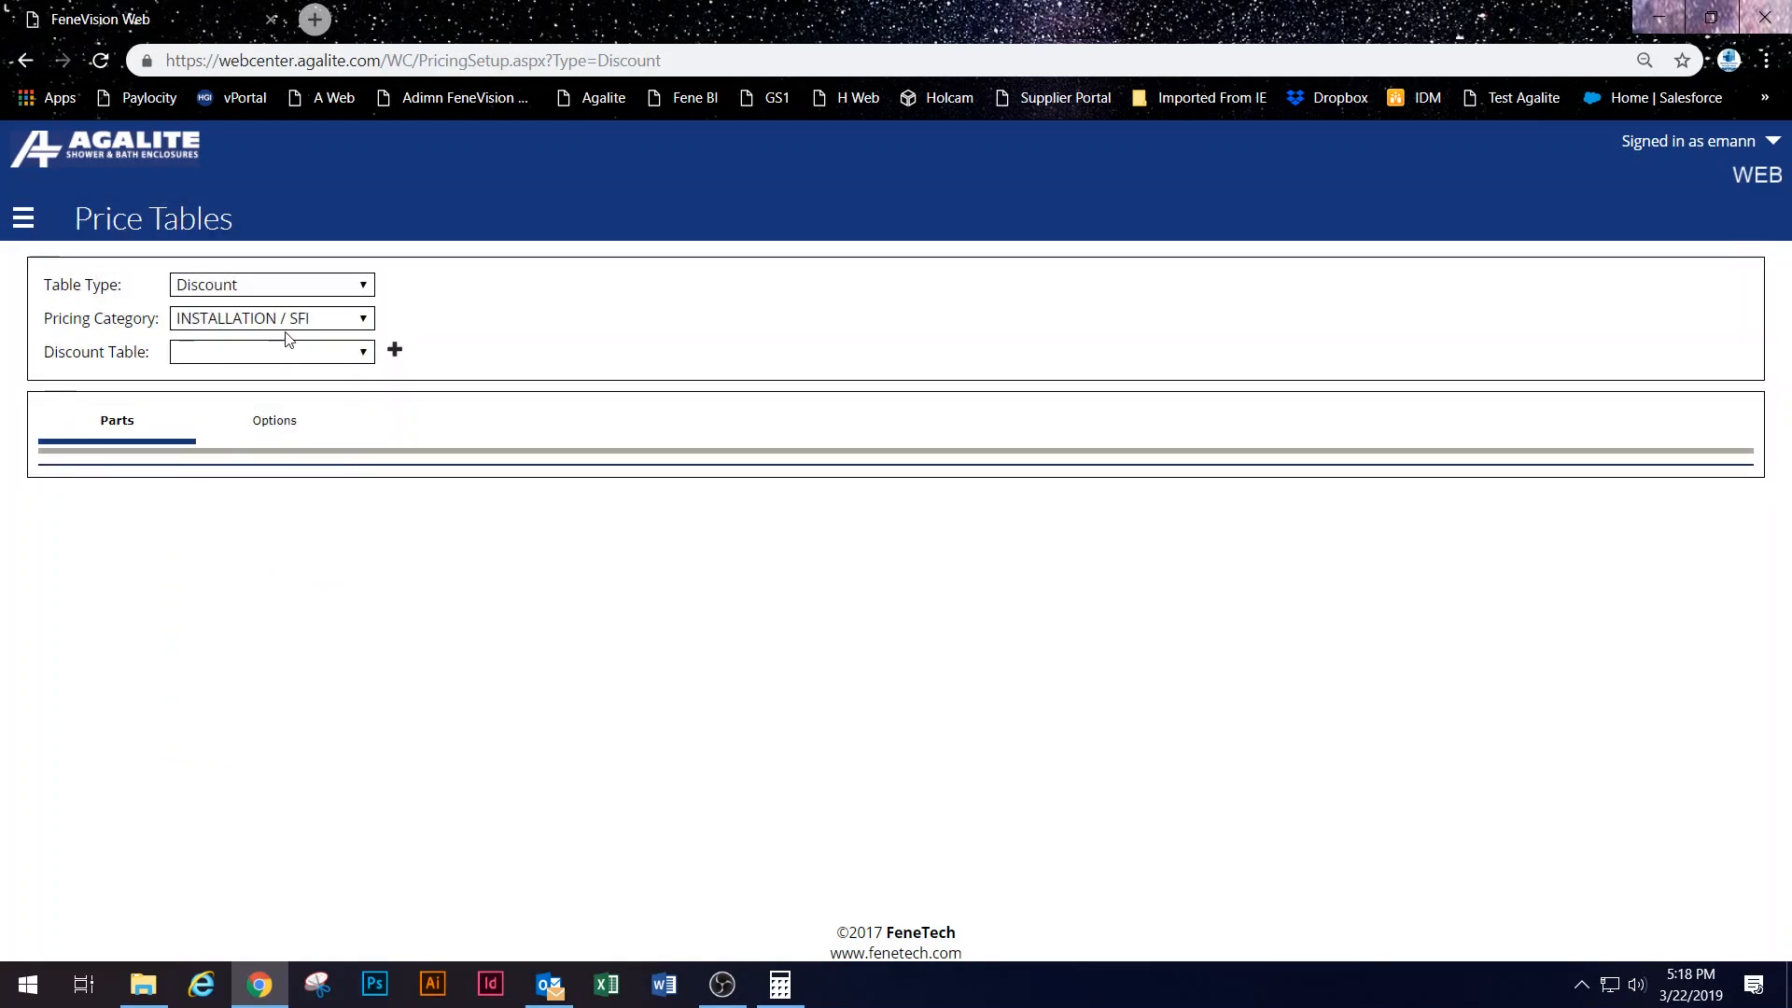
Step: Check its discount tables, then switch the pricing category to OTHER CHARGES
{"action": "left_click", "coordinate": [284, 362]}
{"action": "left_click", "coordinate": [331, 324]}
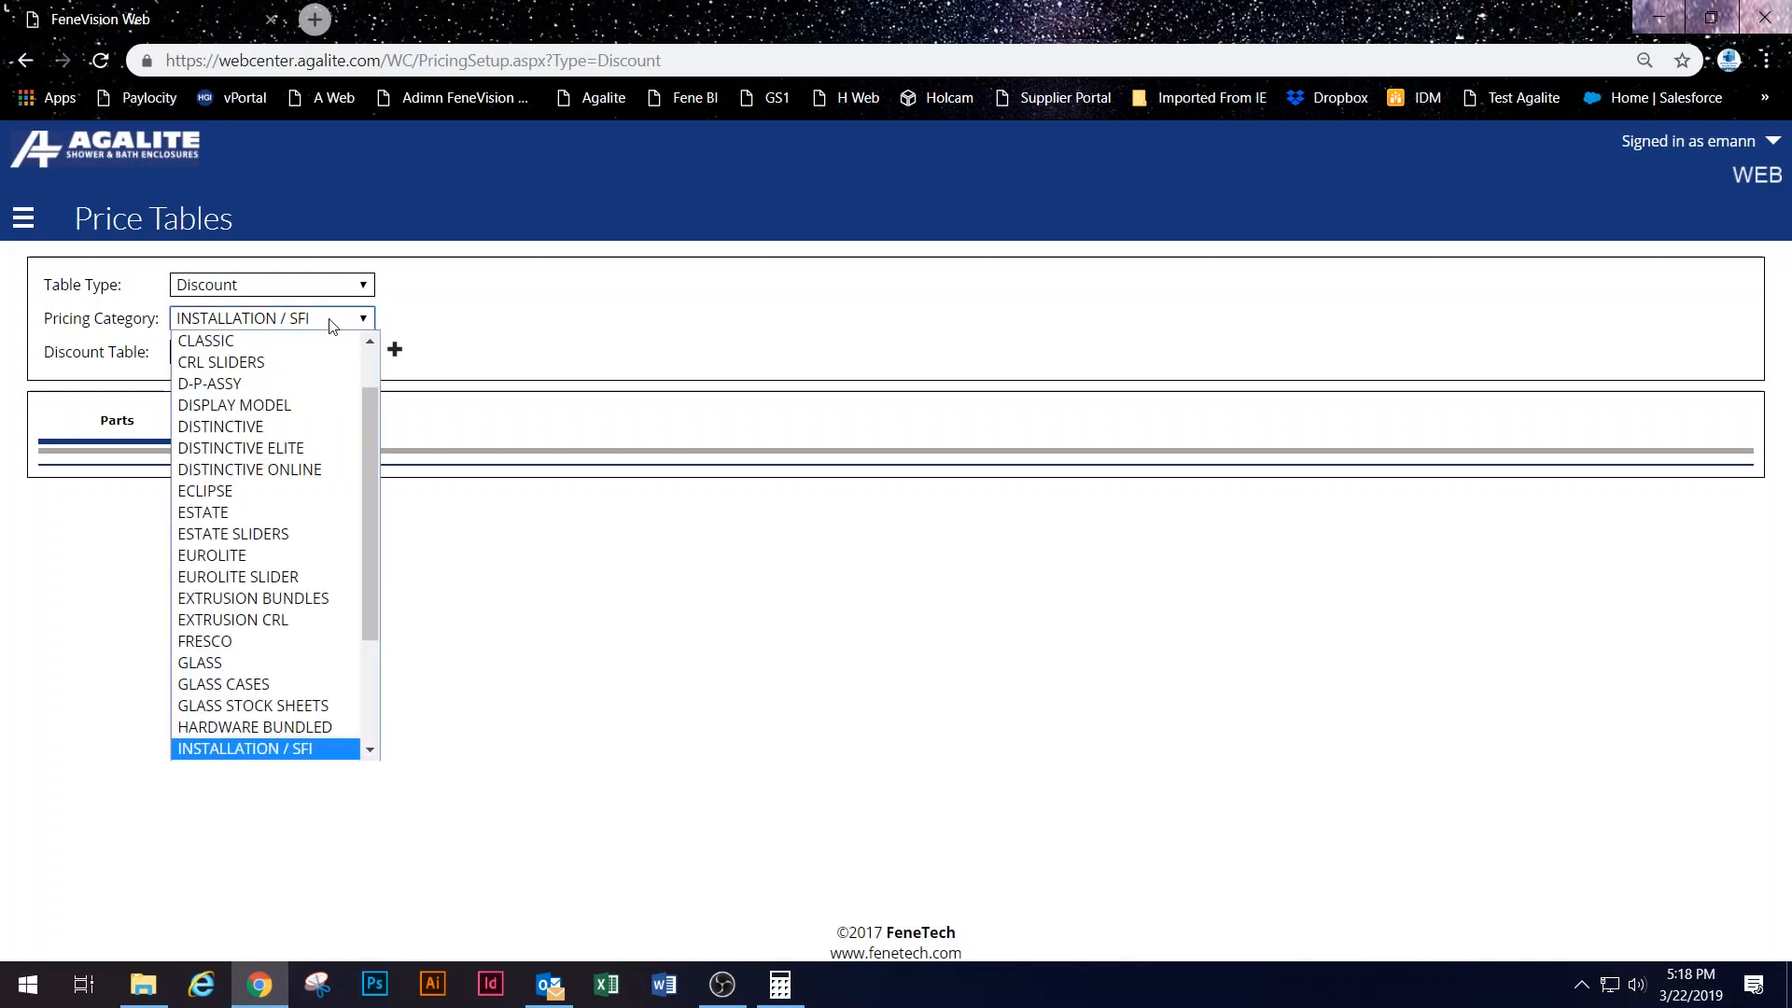
{"action": "left_click", "coordinate": [215, 746]}
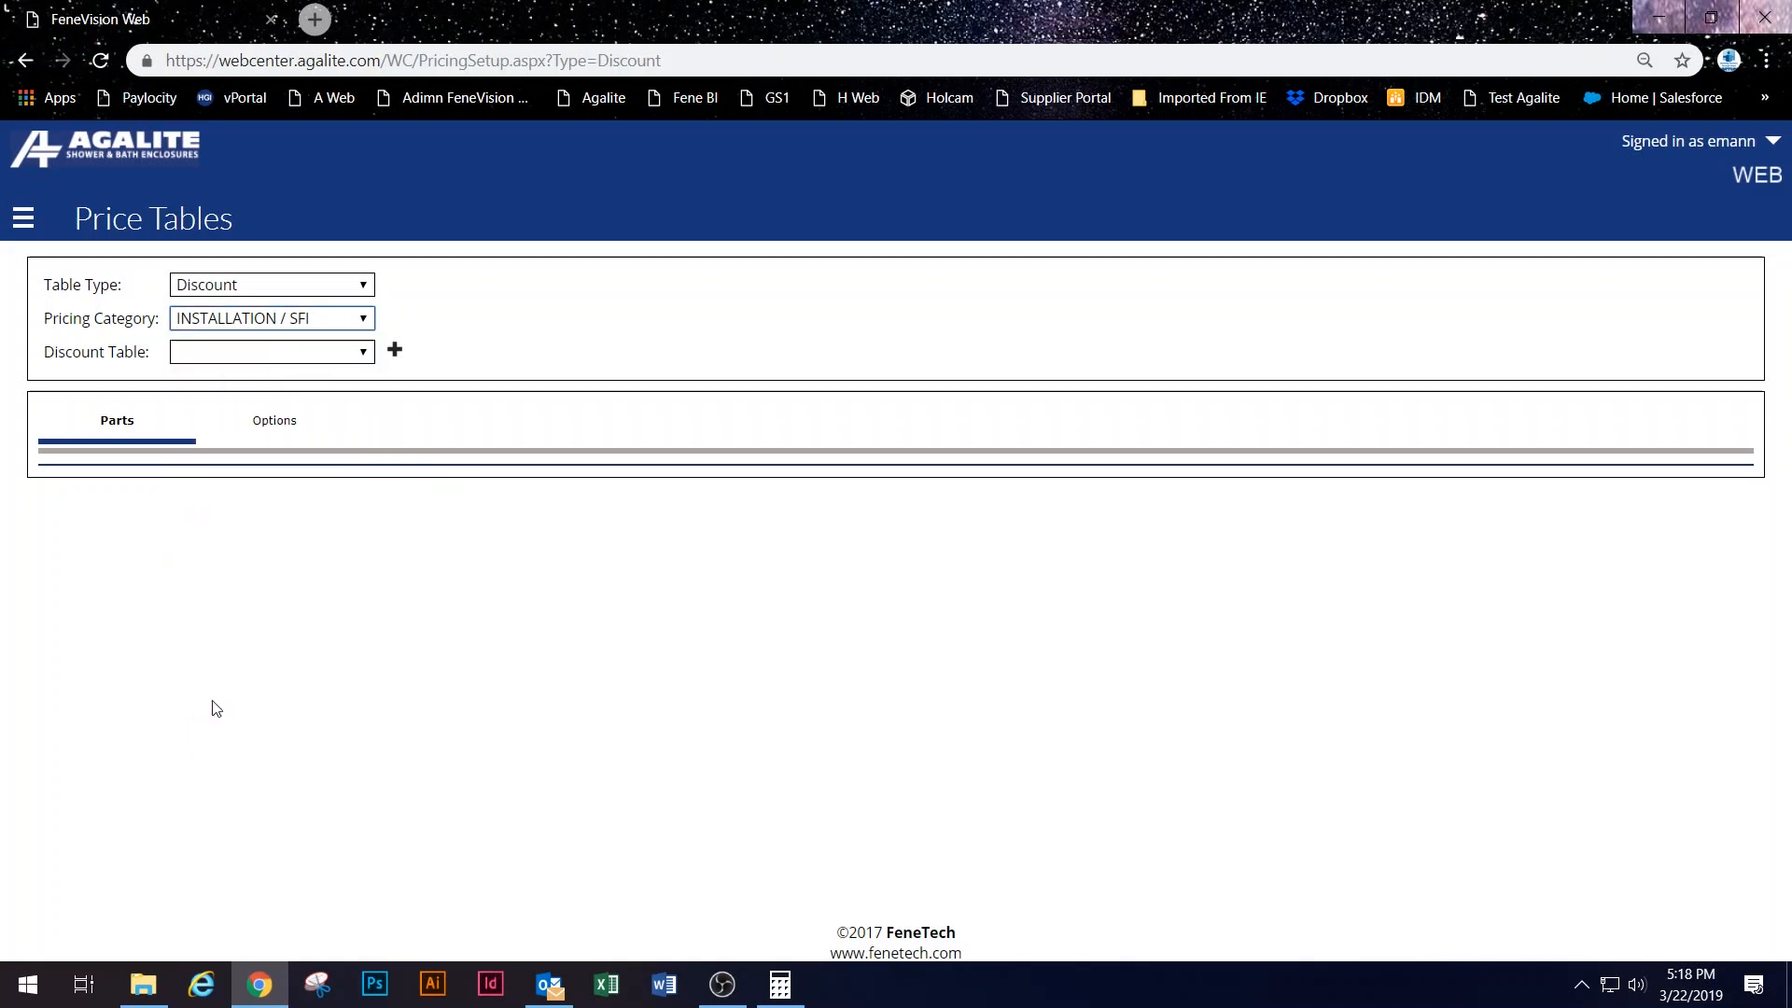
{"action": "left_click", "coordinate": [297, 329]}
{"action": "scroll", "coordinate": [296, 522], "scroll_direction": "down", "scroll_amount": 3}
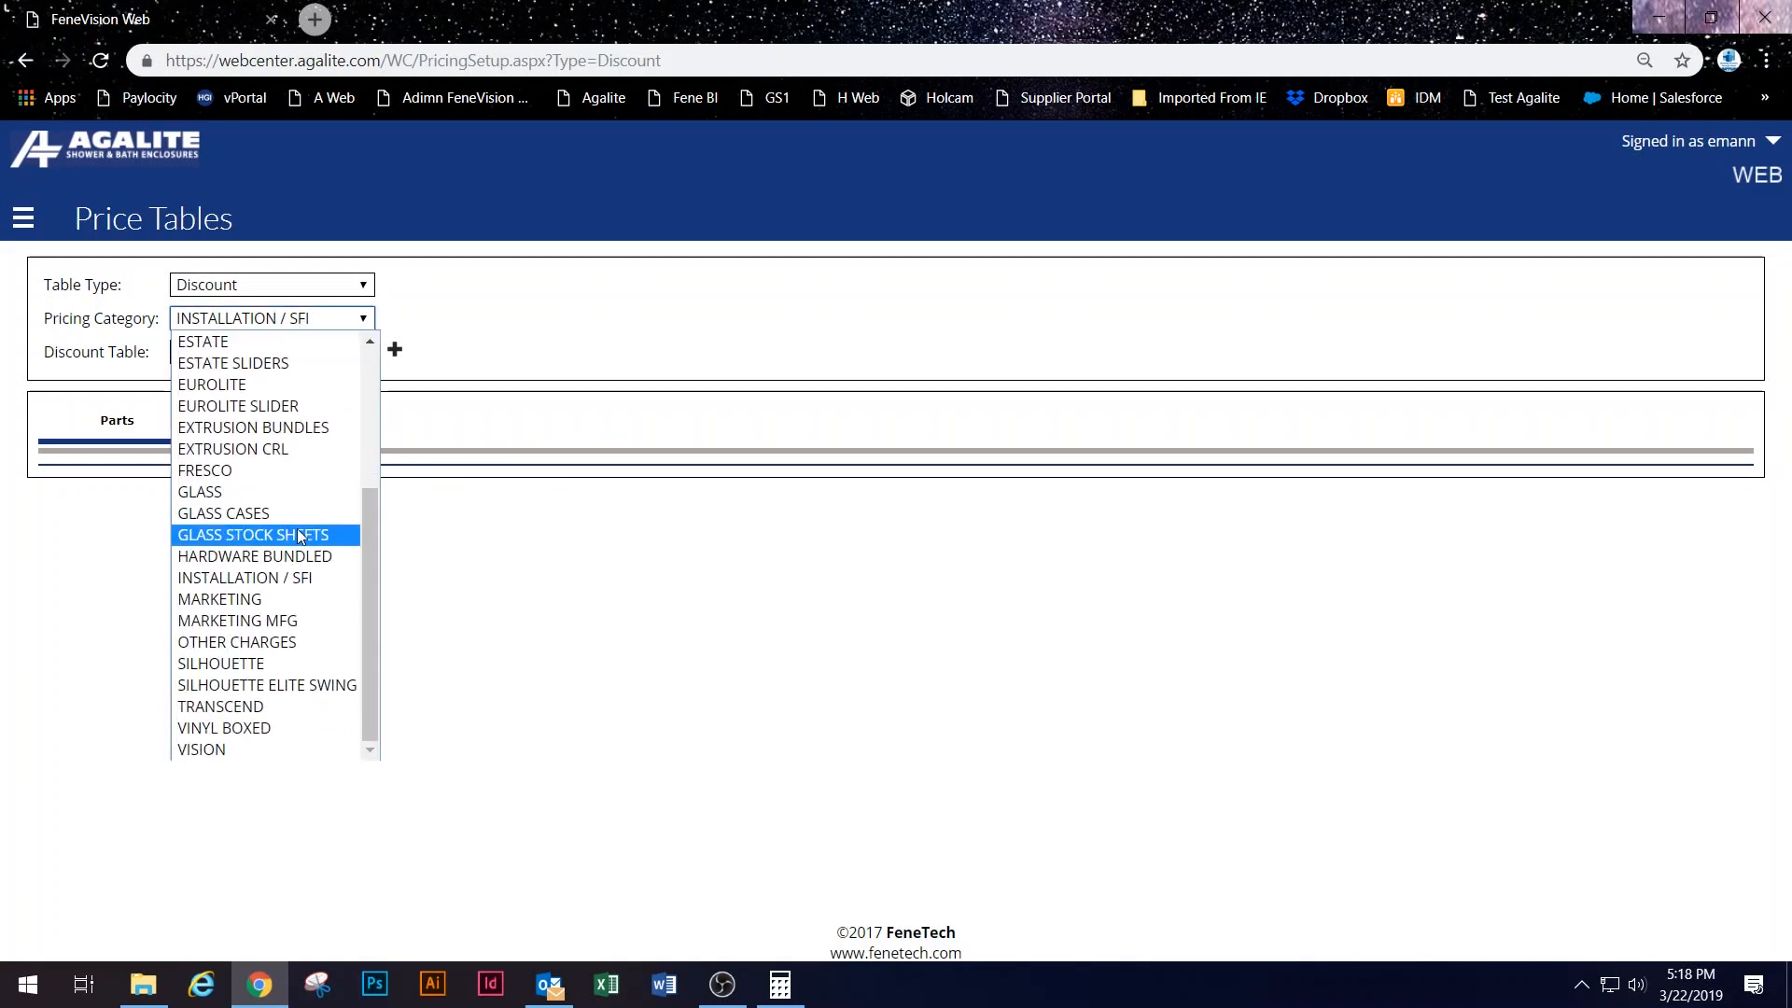
{"action": "left_click", "coordinate": [280, 642]}
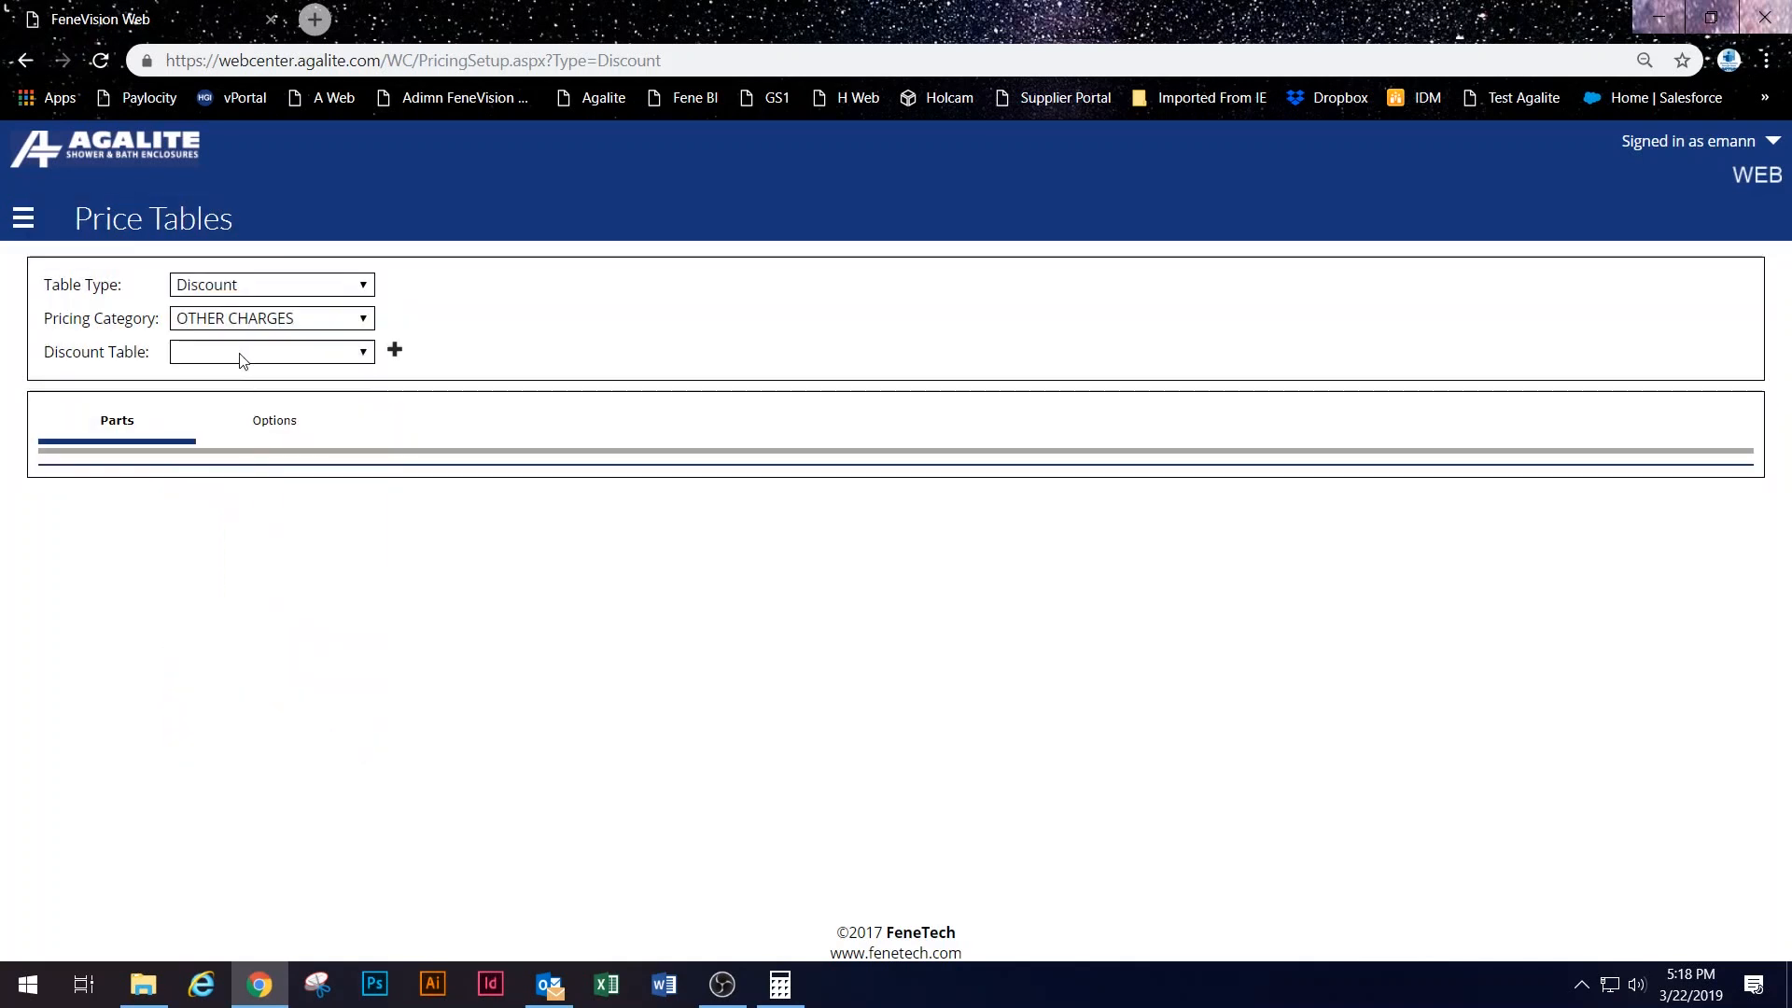
Step: Create a new discount table named Installation Charges
{"action": "left_click", "coordinate": [394, 350]}
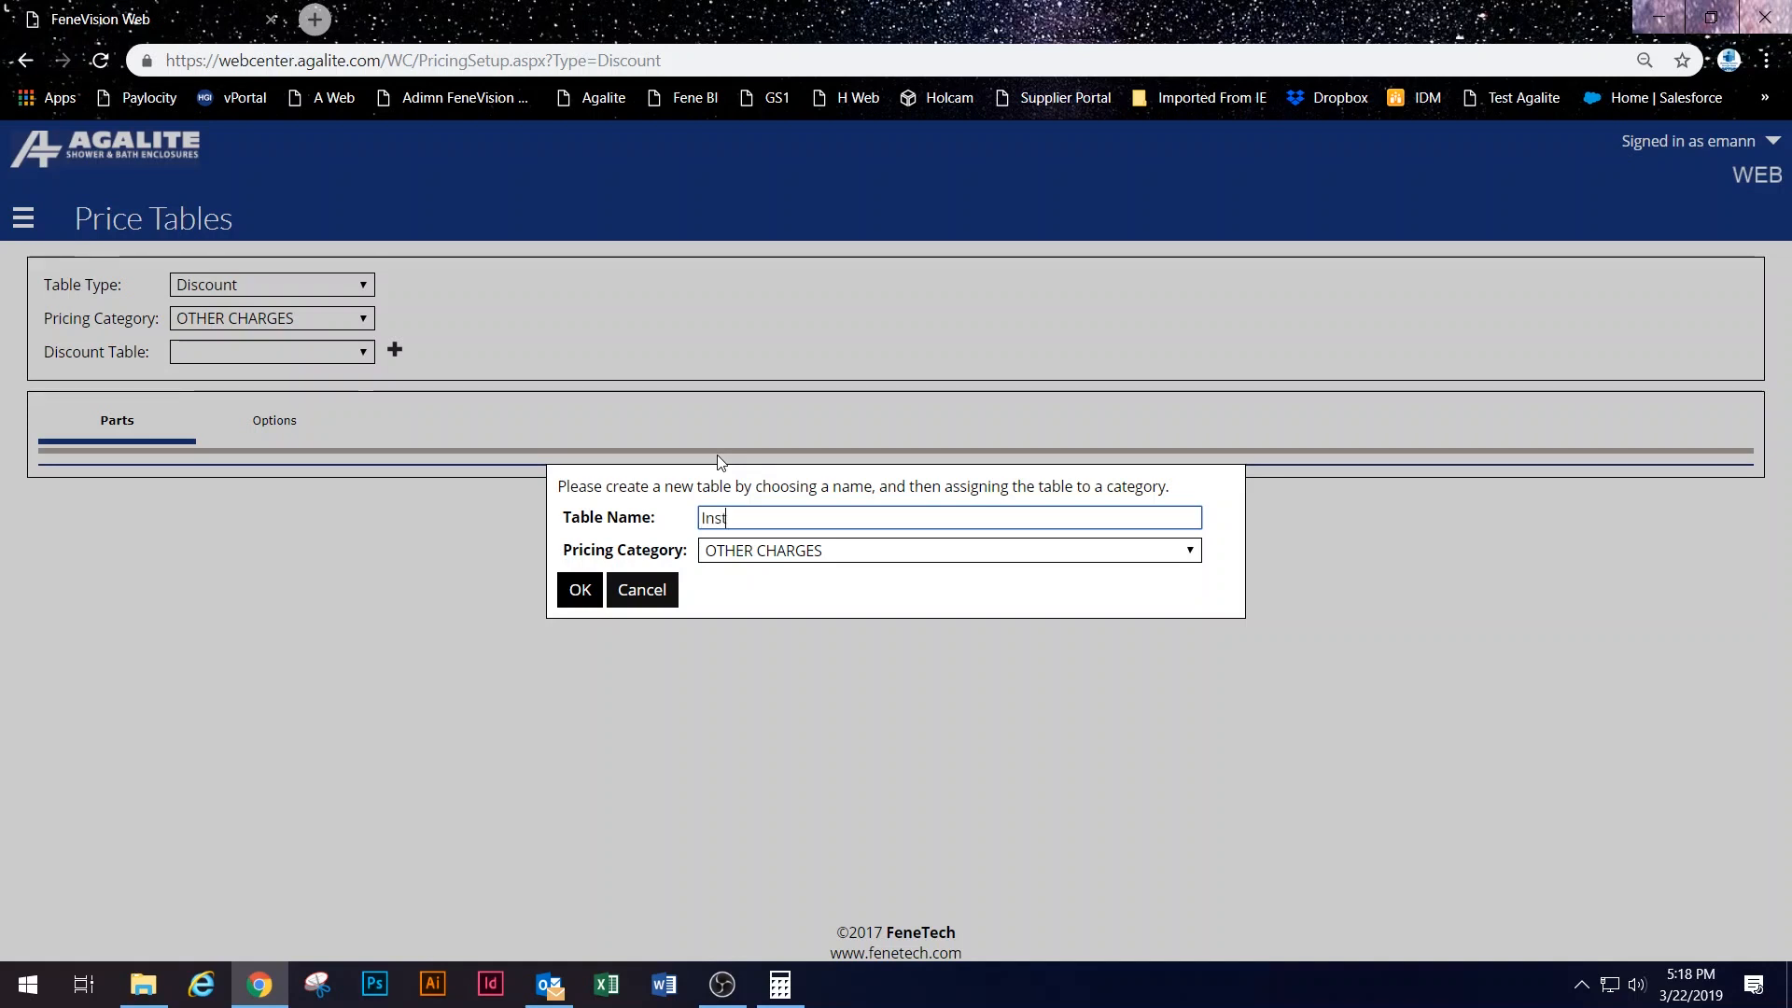
{"action": "type", "text": "lation Charges"}
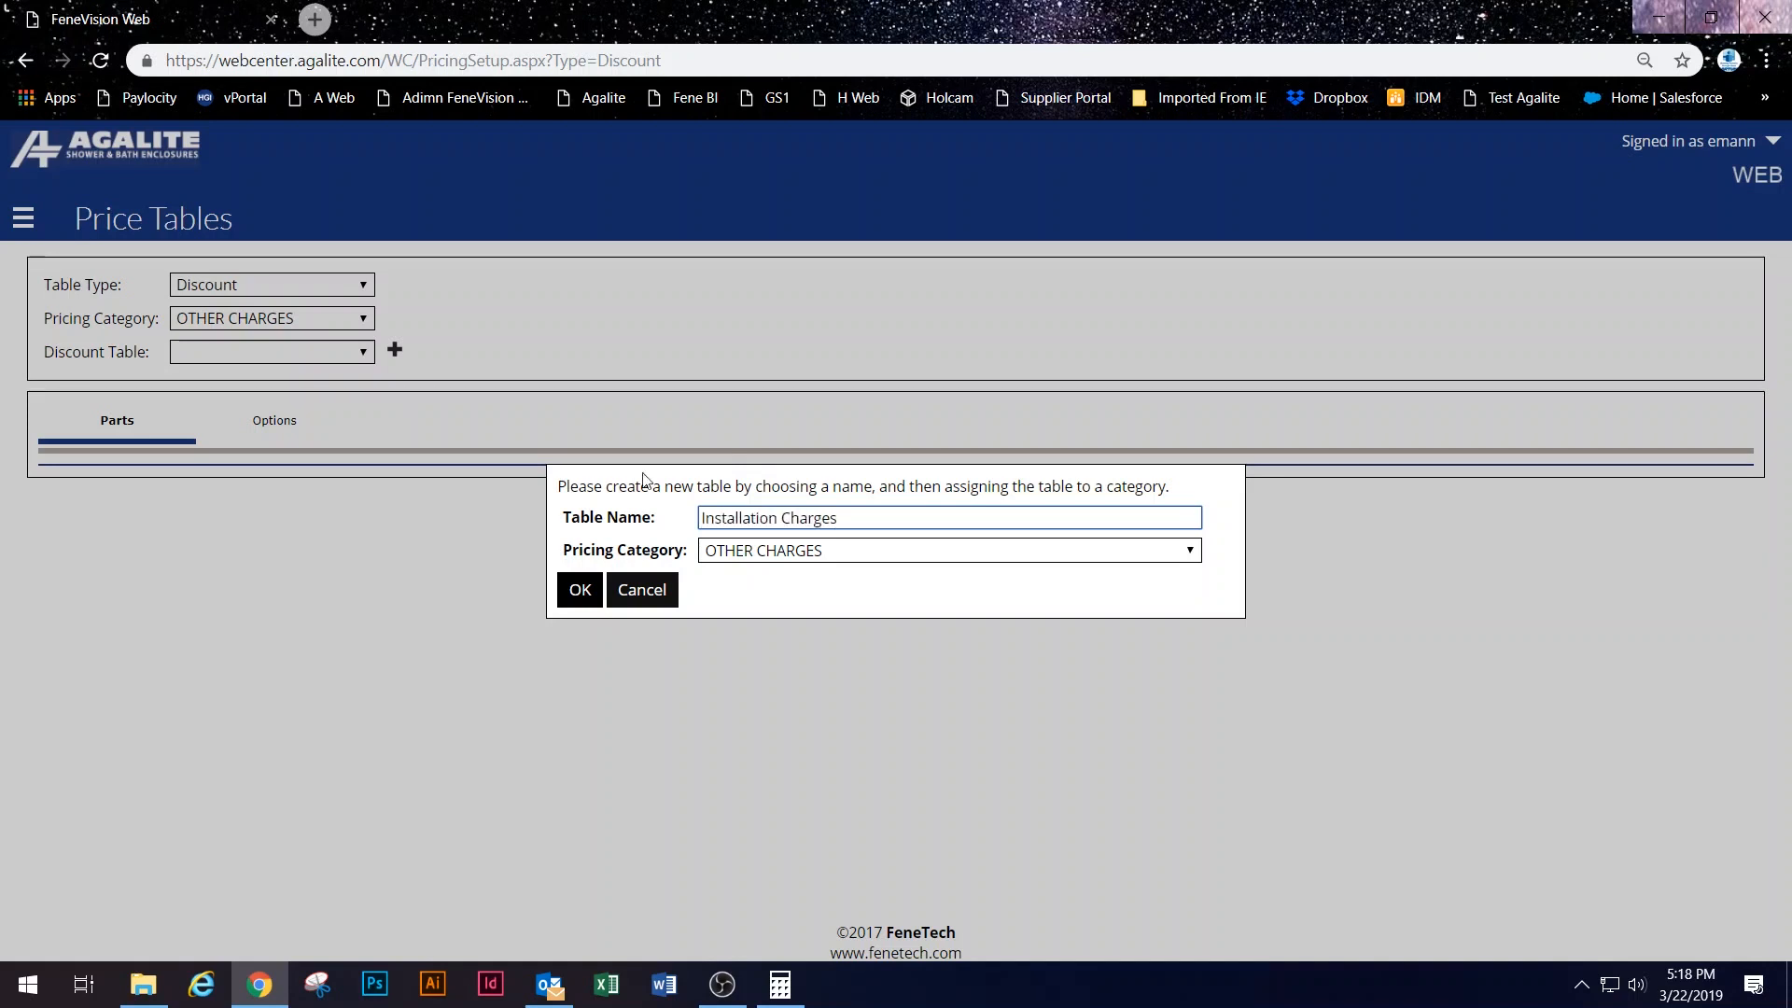
{"action": "left_click", "coordinate": [580, 588]}
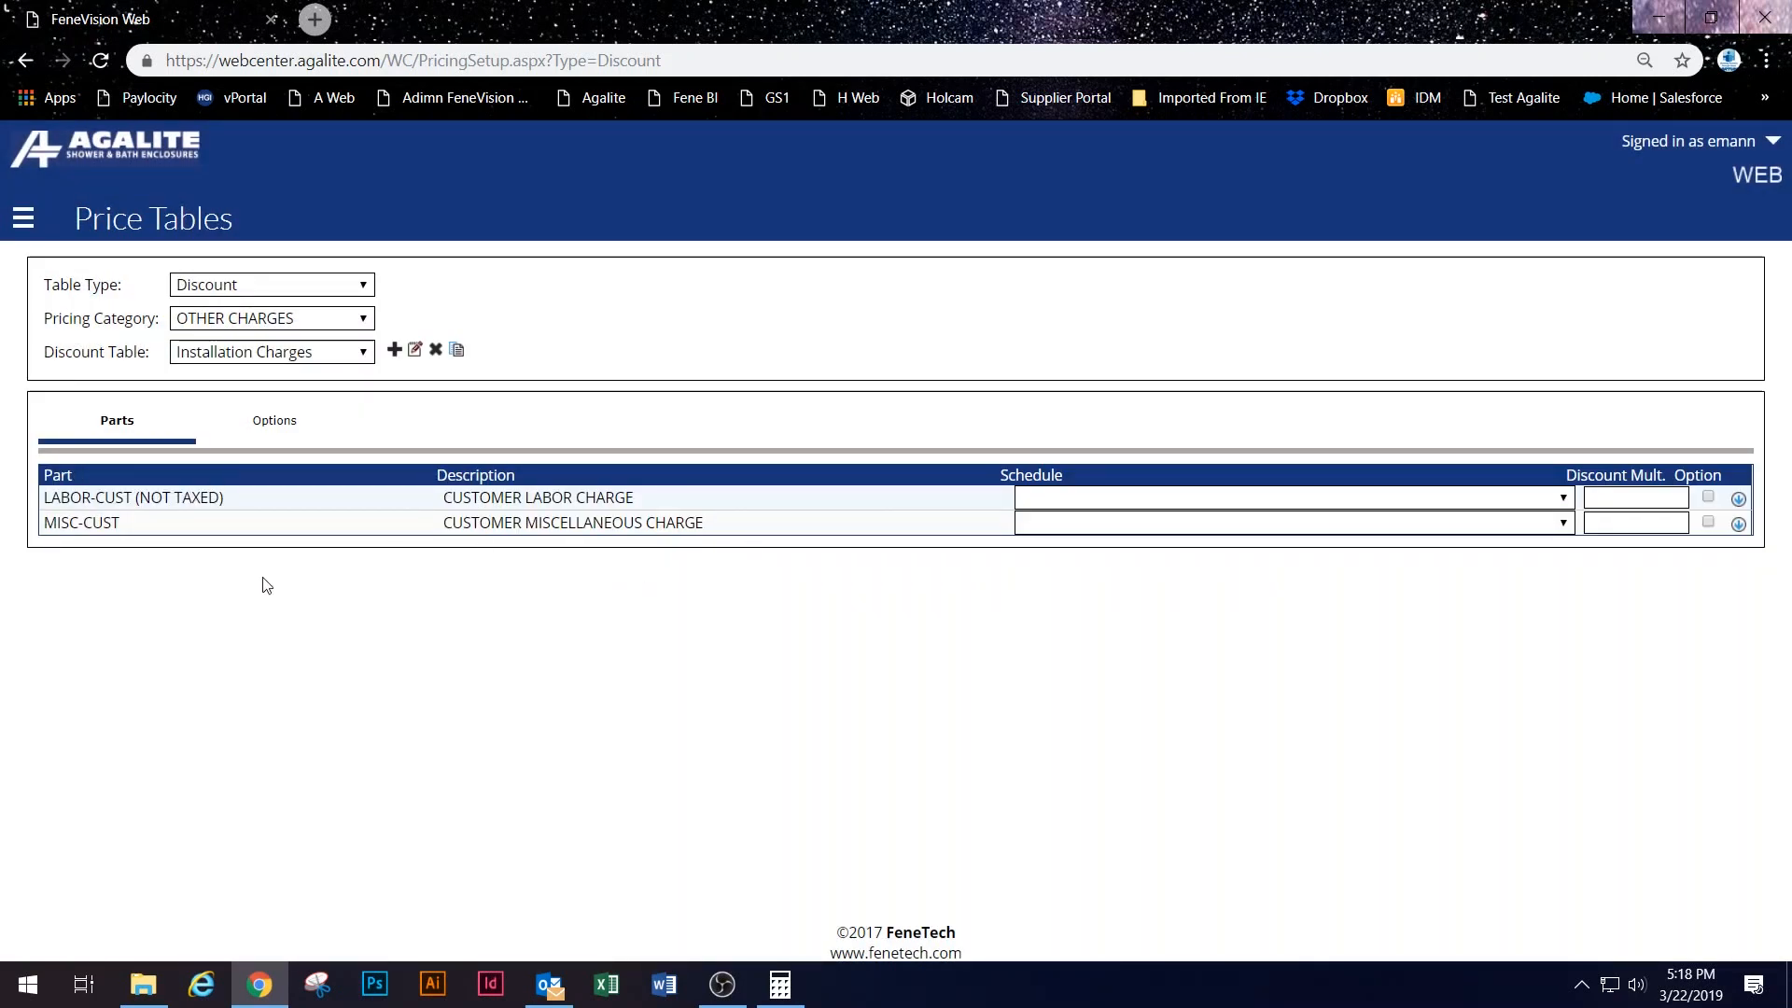
Step: Price the LABOR-CUST part with Test Schedule, then bring up the site navigation
{"action": "left_click_drag", "start_coordinate": [406, 500], "coordinate": [1365, 491]}
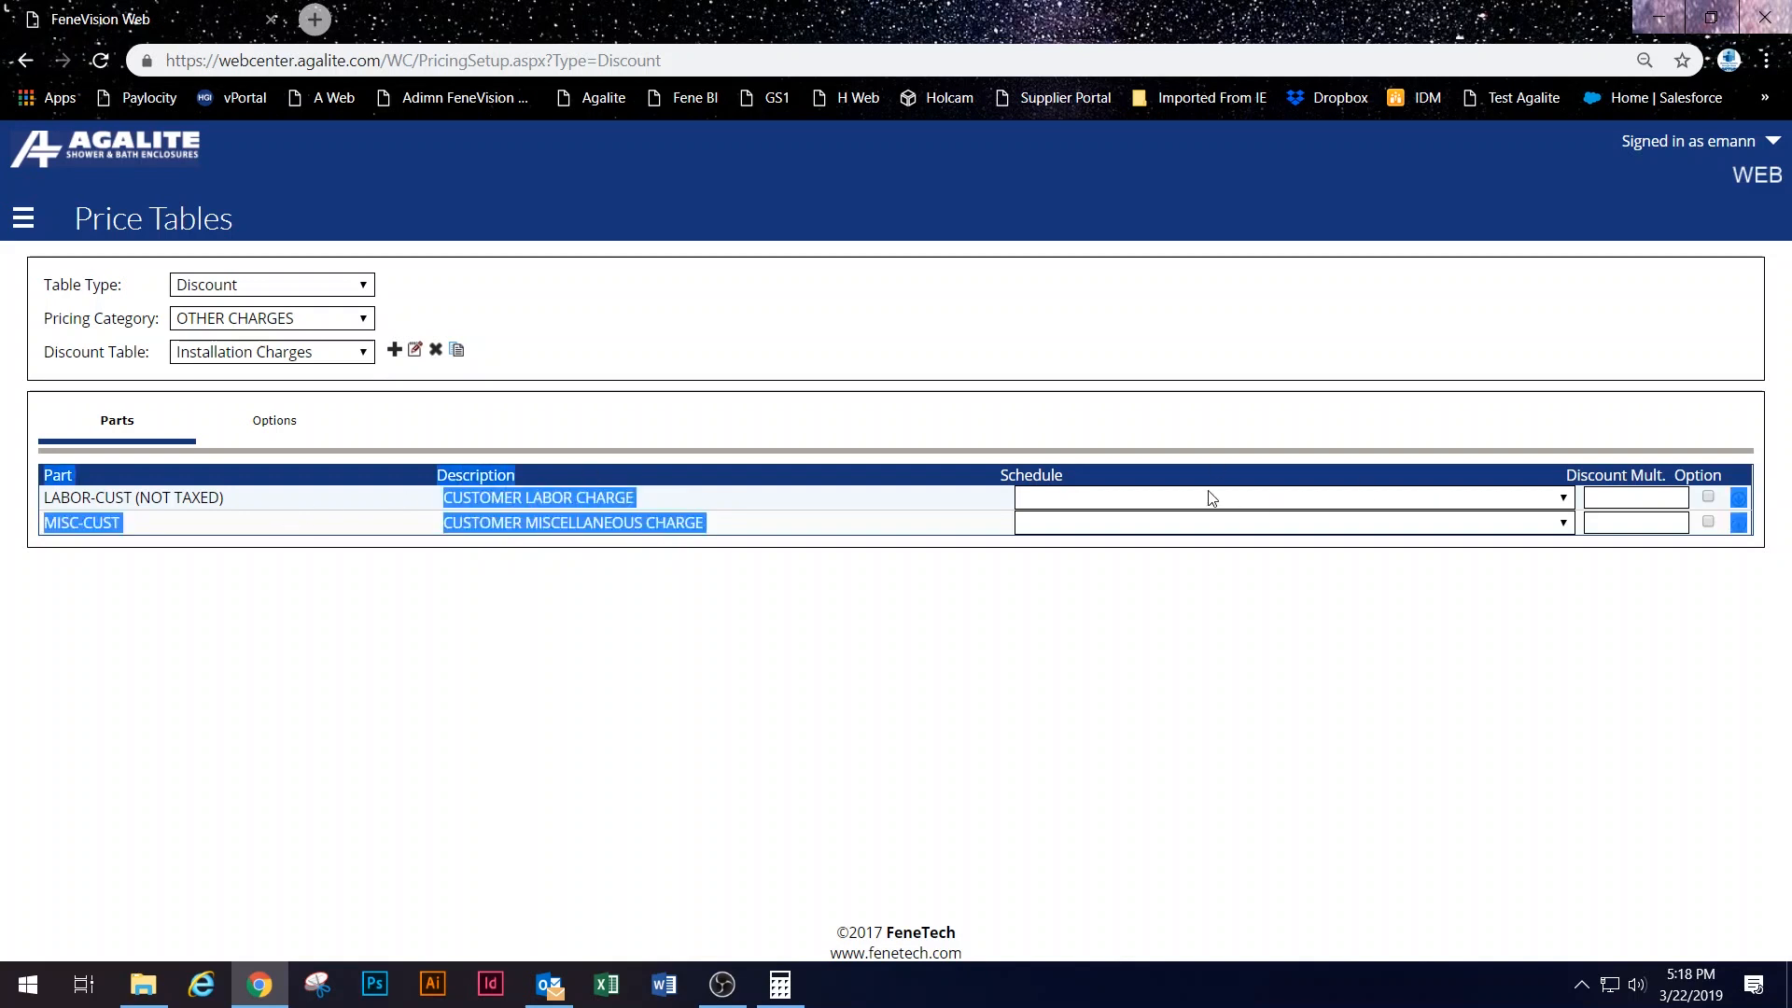
{"action": "left_click", "coordinate": [1389, 507]}
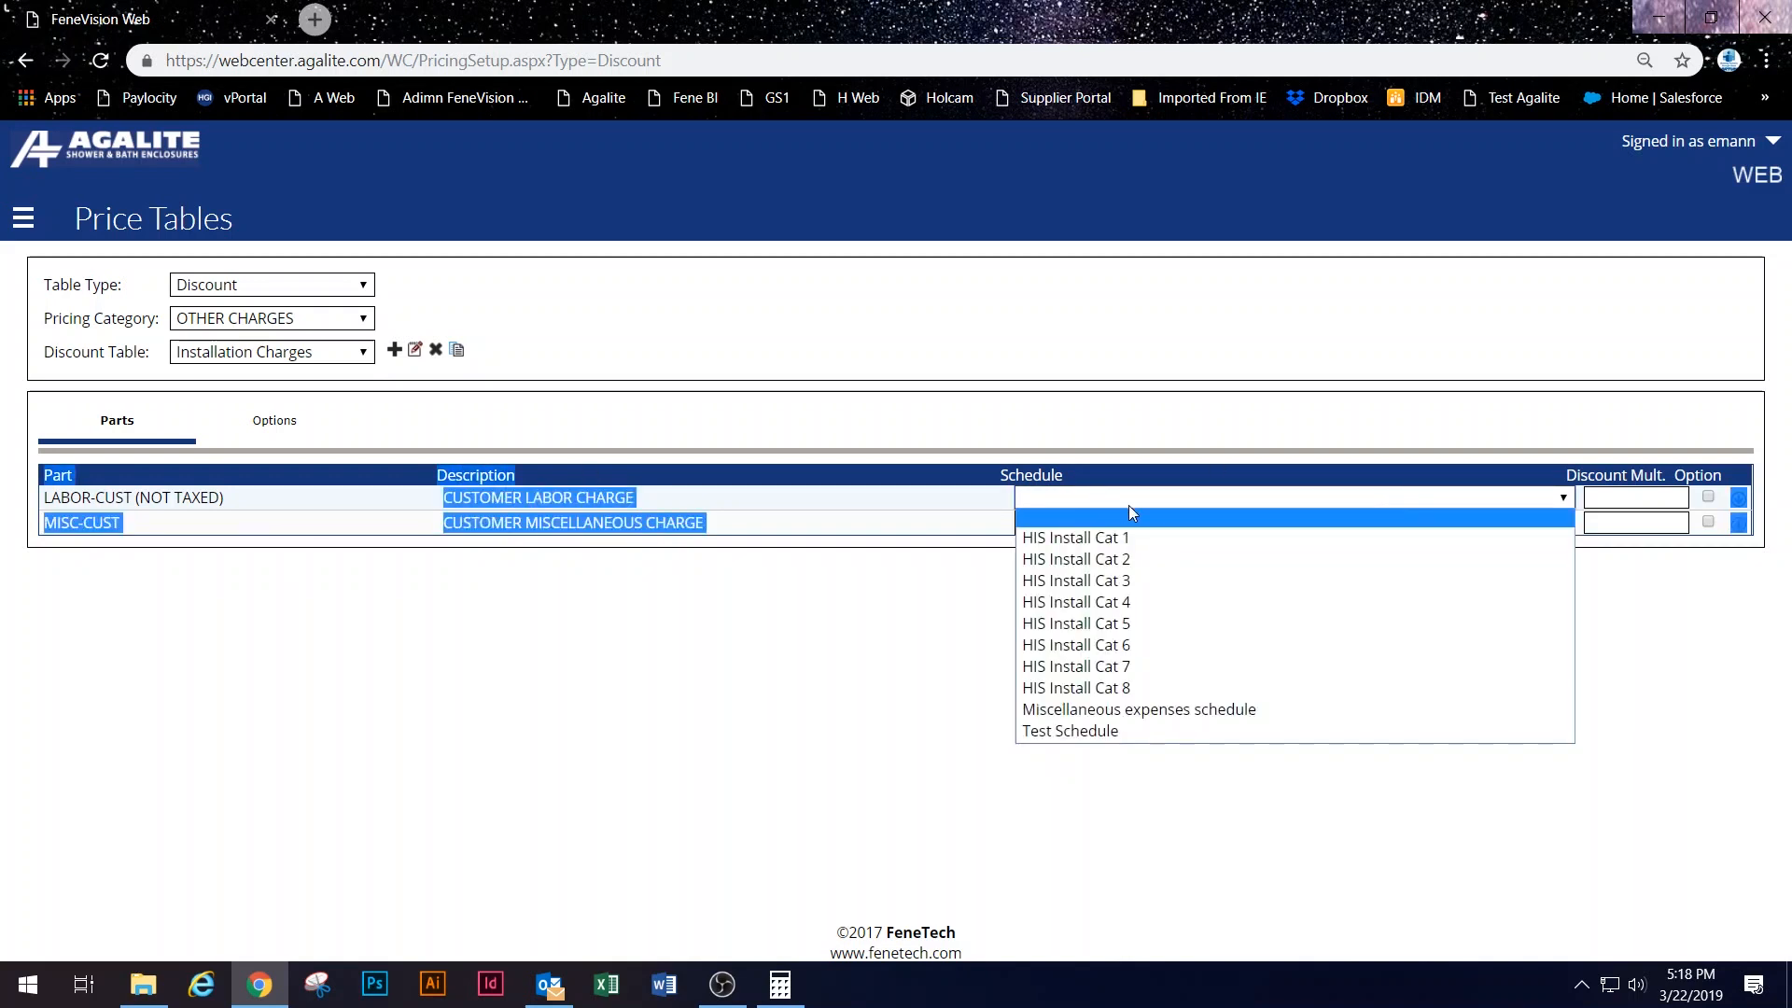
{"action": "left_click", "coordinate": [1157, 731]}
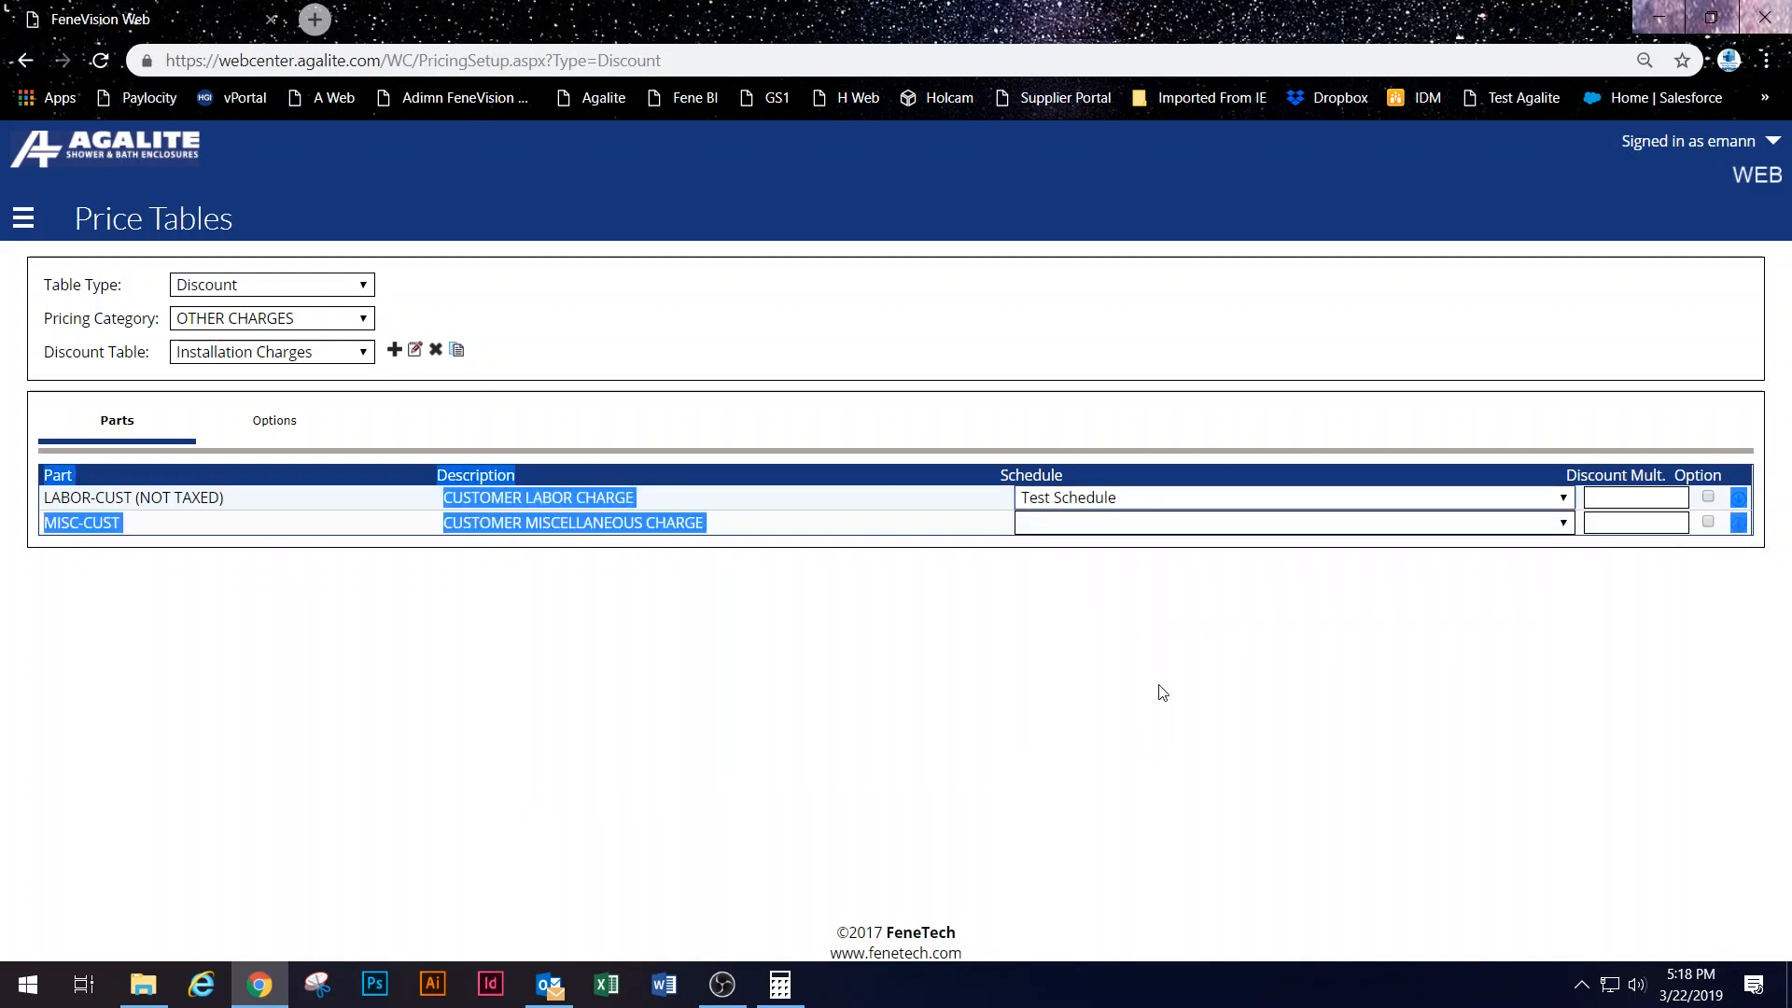
{"action": "left_click", "coordinate": [1636, 497]}
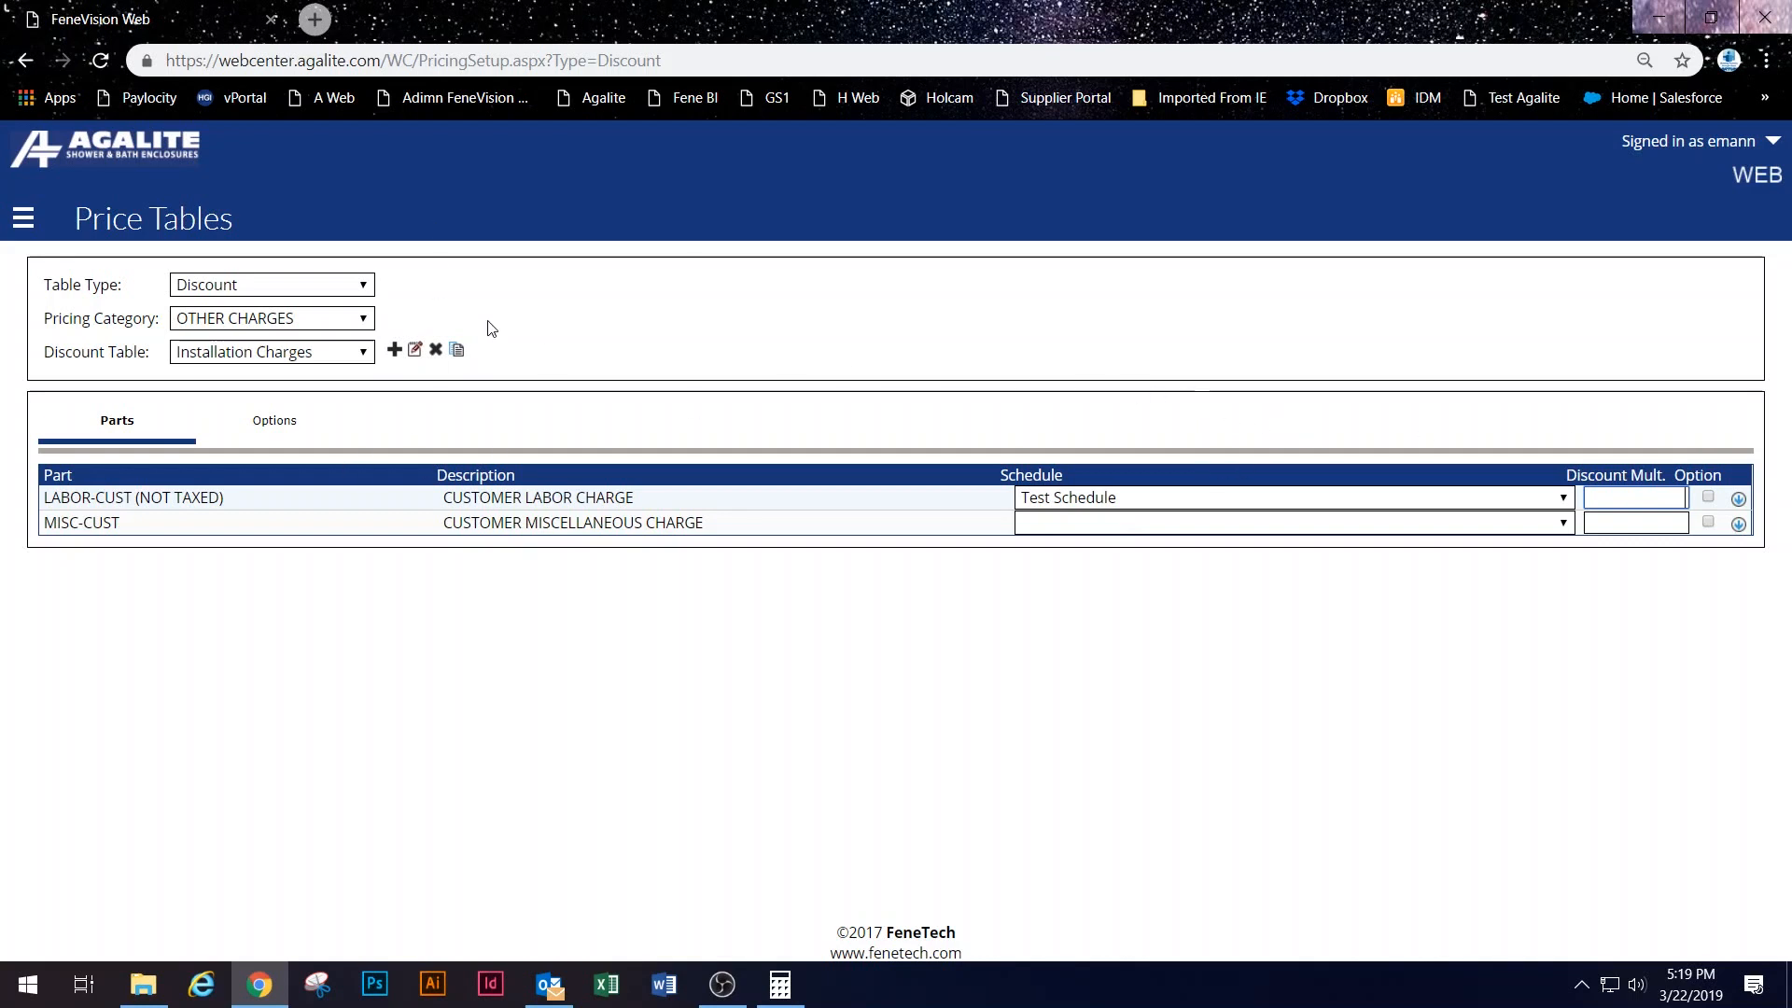
{"action": "left_click", "coordinate": [23, 219]}
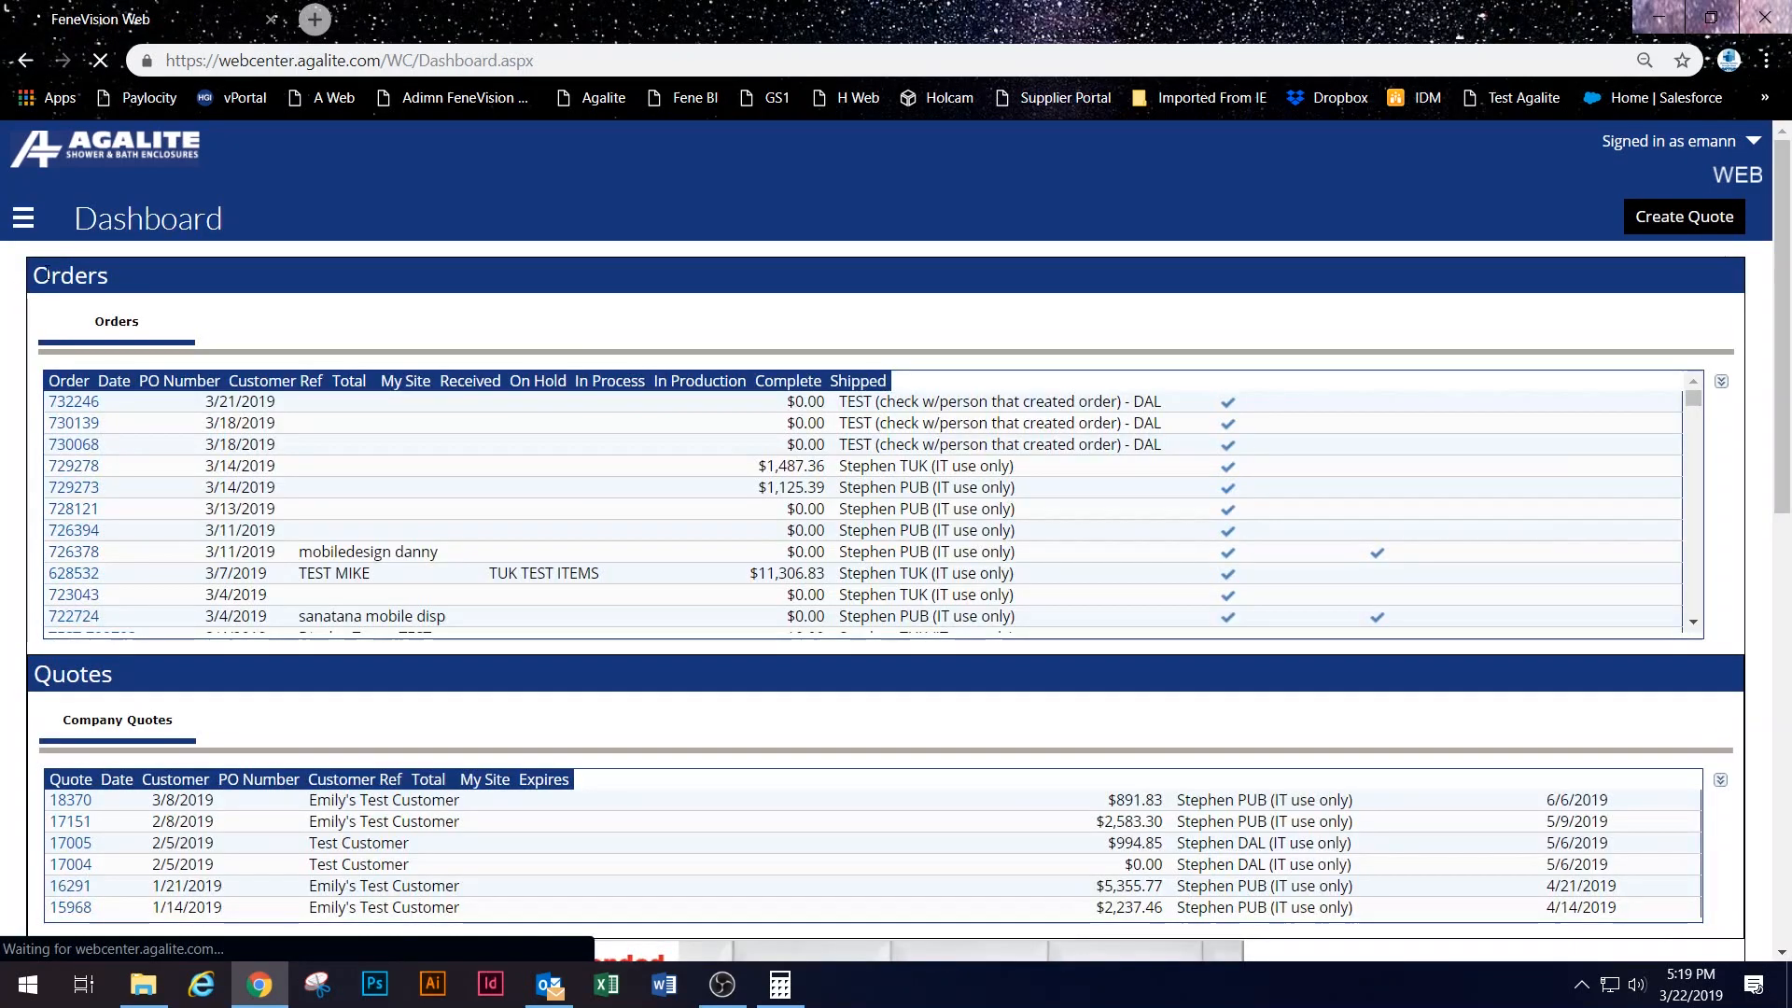
Step: Open TEST CUSTOMER from Setup > Customers and switch the record into edit mode
{"action": "left_click", "coordinate": [23, 218]}
{"action": "left_click", "coordinate": [91, 461]}
{"action": "left_click", "coordinate": [84, 500]}
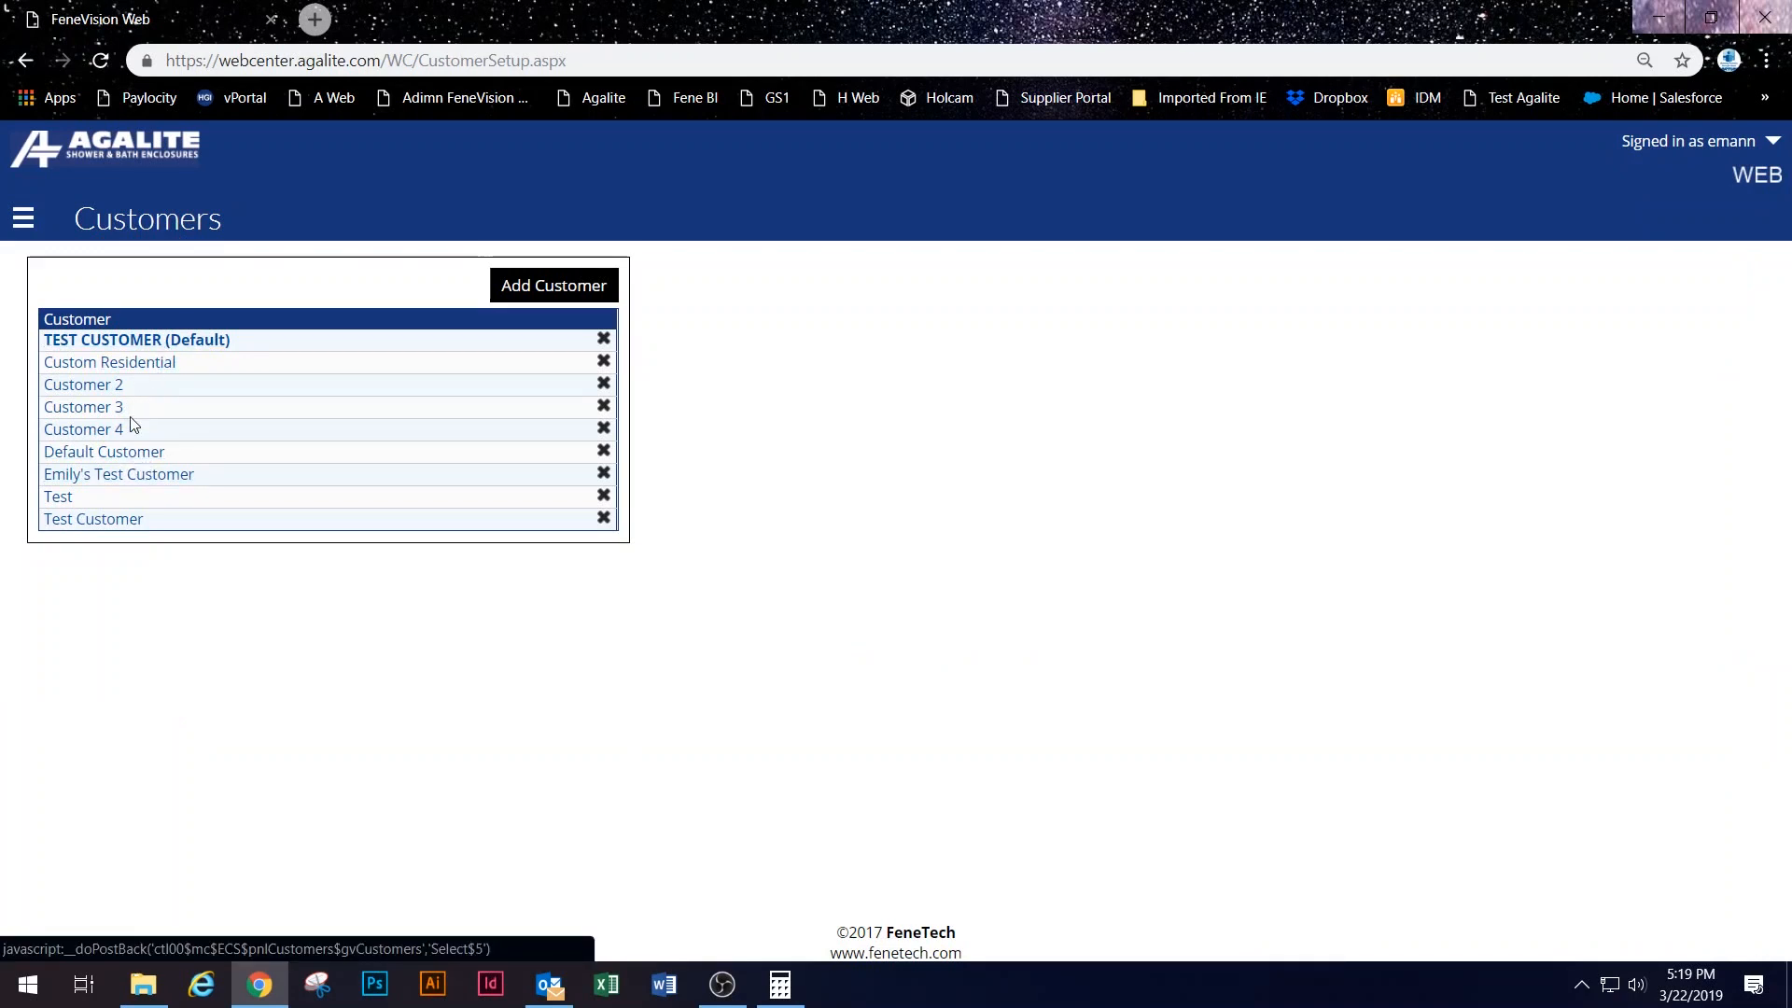
{"action": "left_click", "coordinate": [136, 340]}
{"action": "left_click", "coordinate": [1707, 213]}
Step: Set the OTHER CHARGES table to Miscellaneous Charges and save the customer
{"action": "scroll", "coordinate": [1104, 684], "scroll_direction": "down", "scroll_amount": 12}
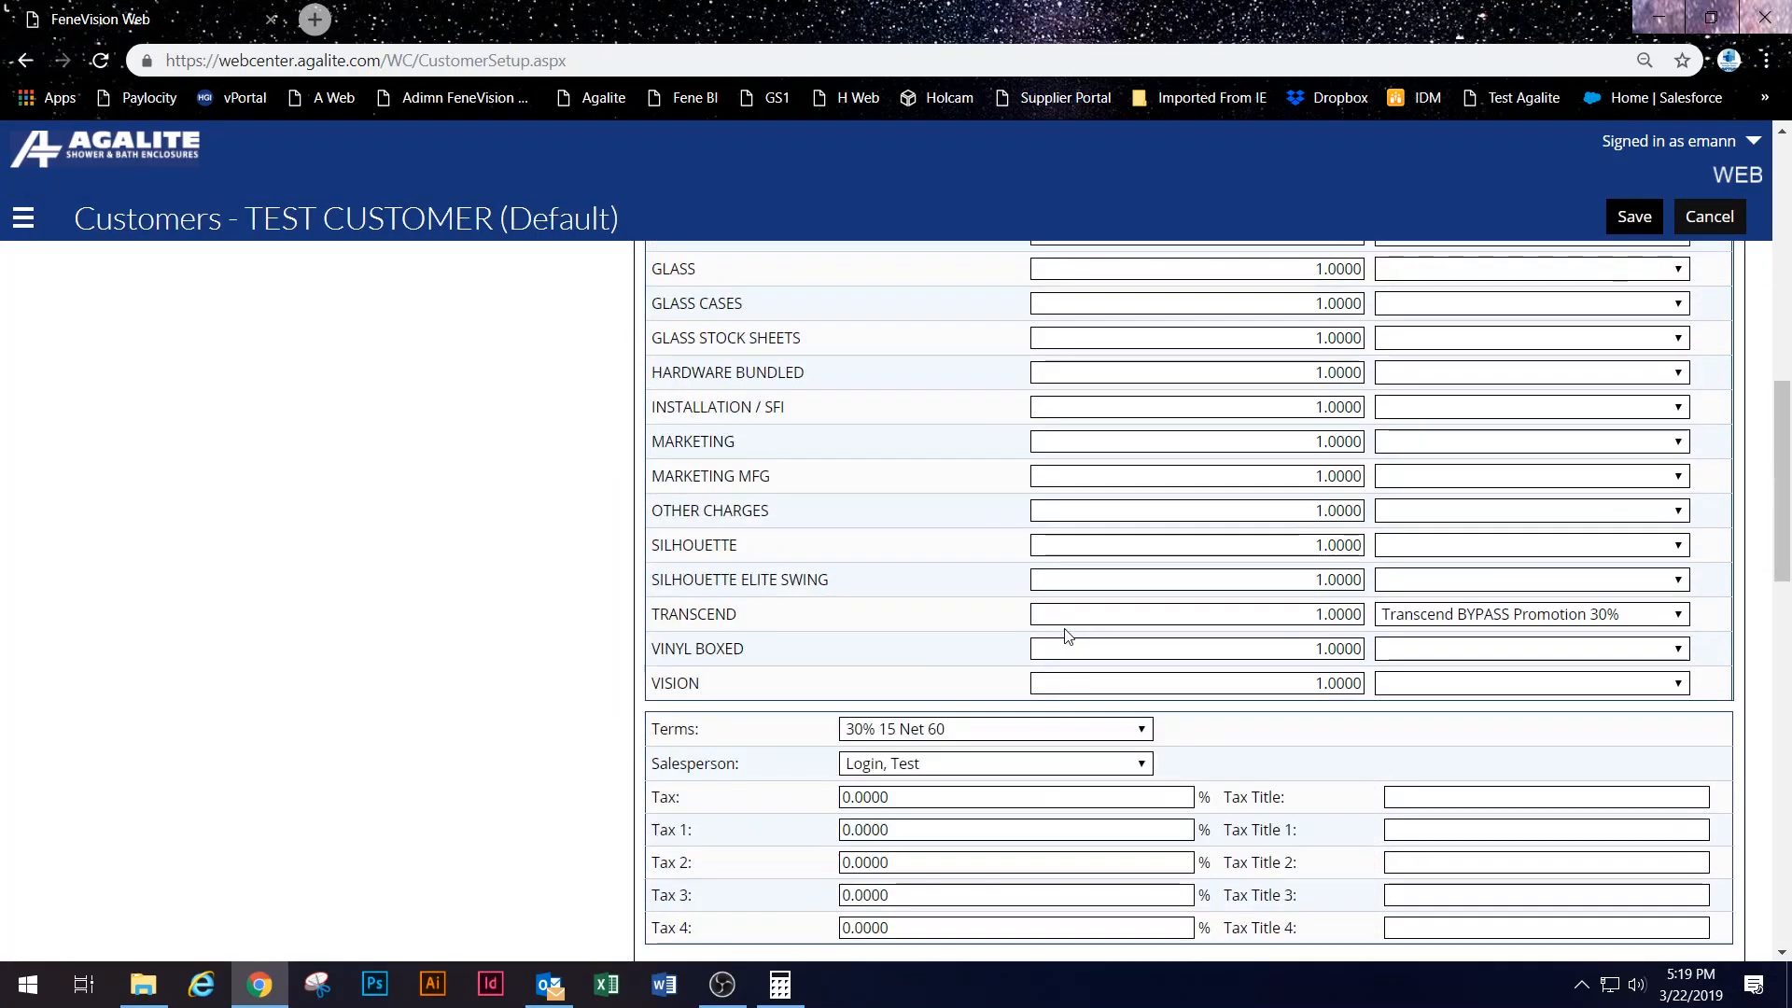
{"action": "left_click", "coordinate": [1492, 473]}
{"action": "left_click", "coordinate": [1492, 513]}
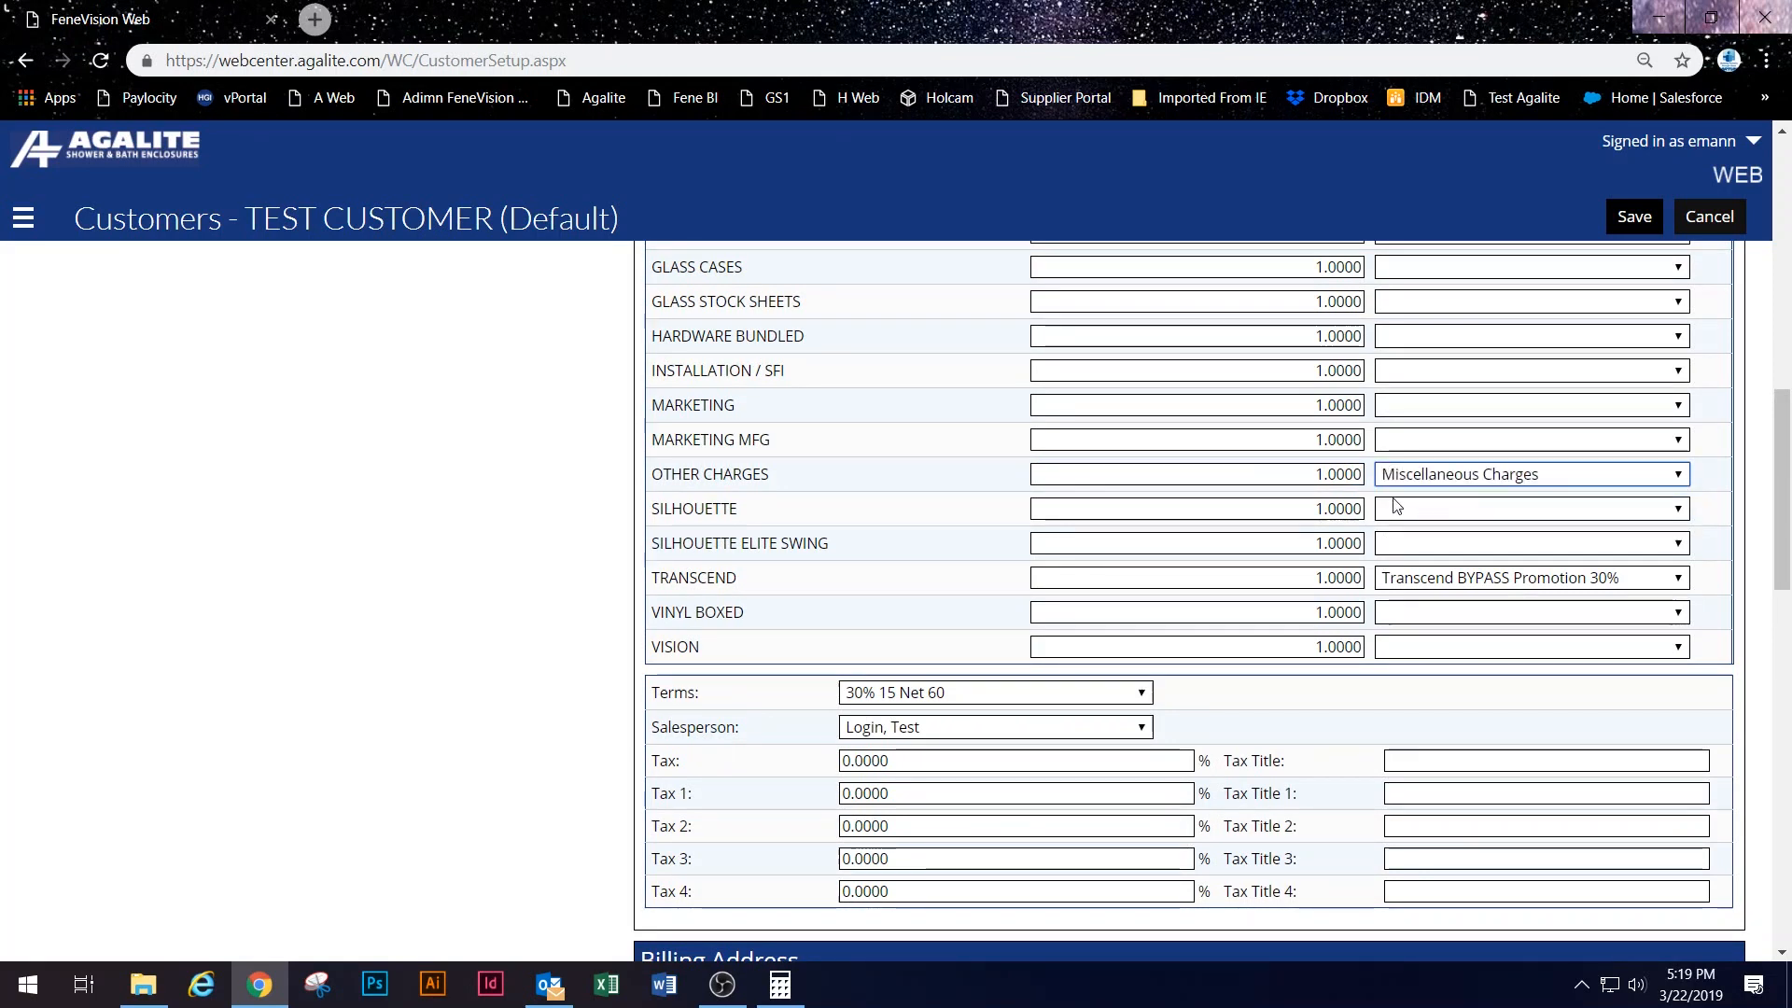
{"action": "left_click", "coordinate": [1482, 476]}
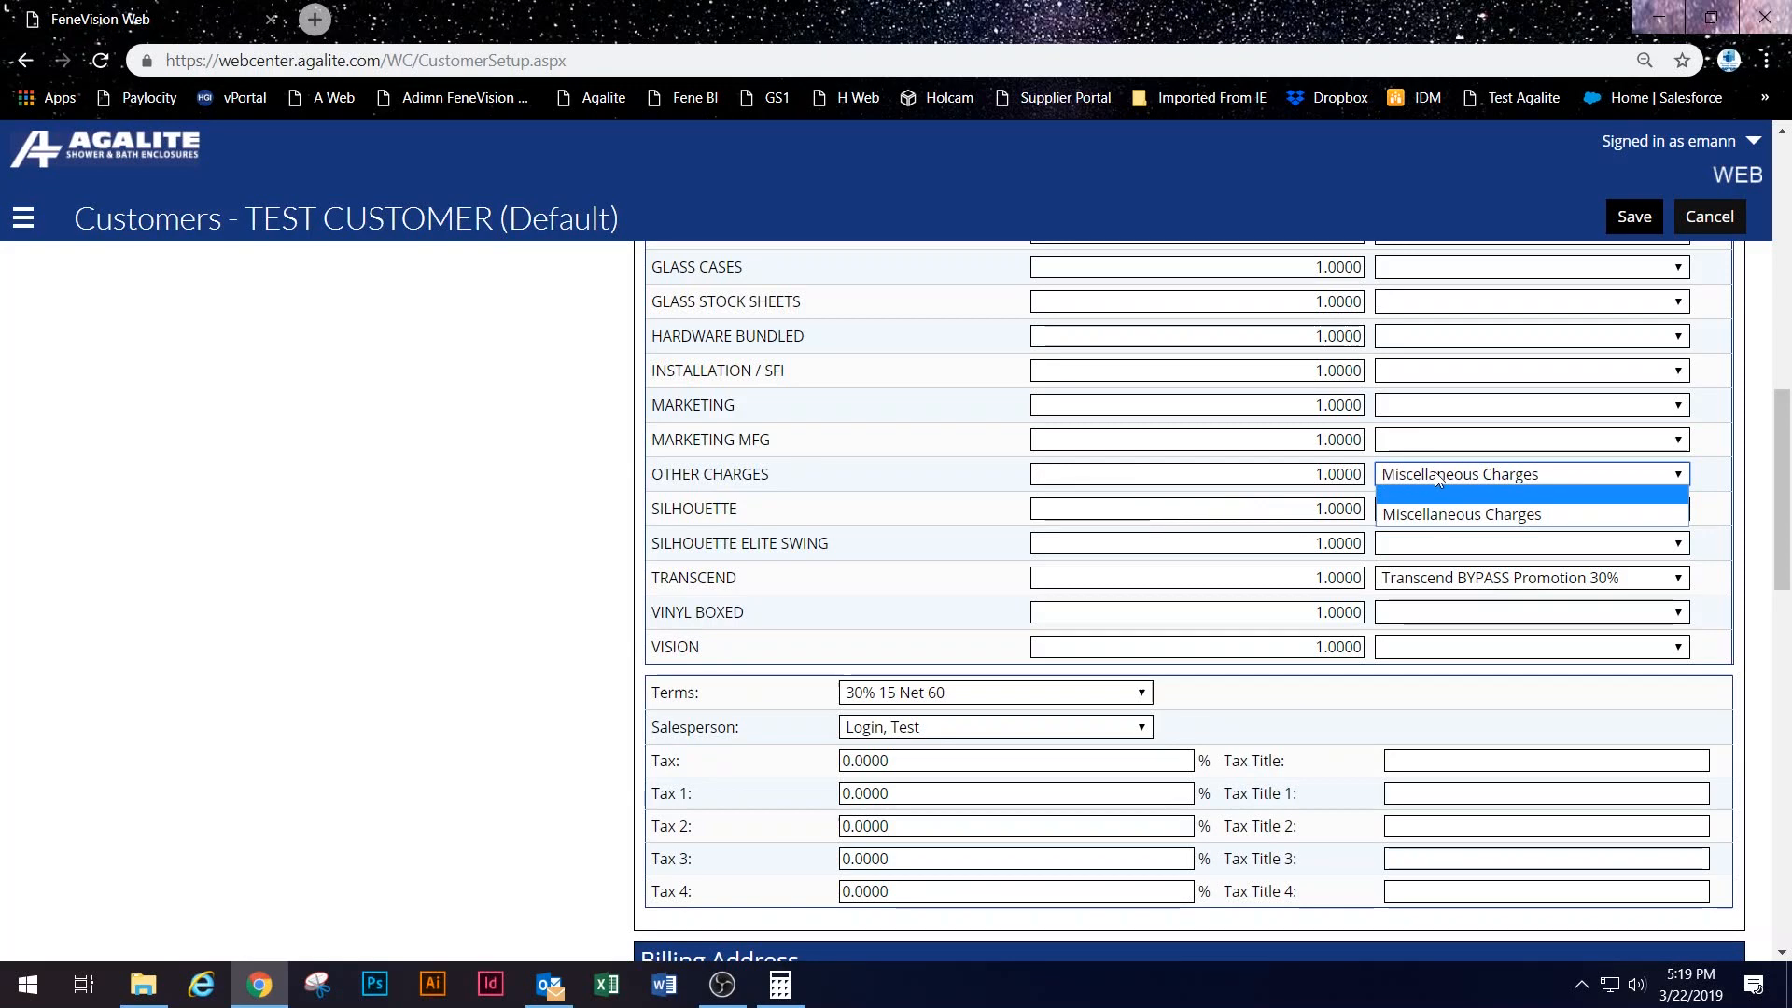
{"action": "left_click", "coordinate": [1413, 472]}
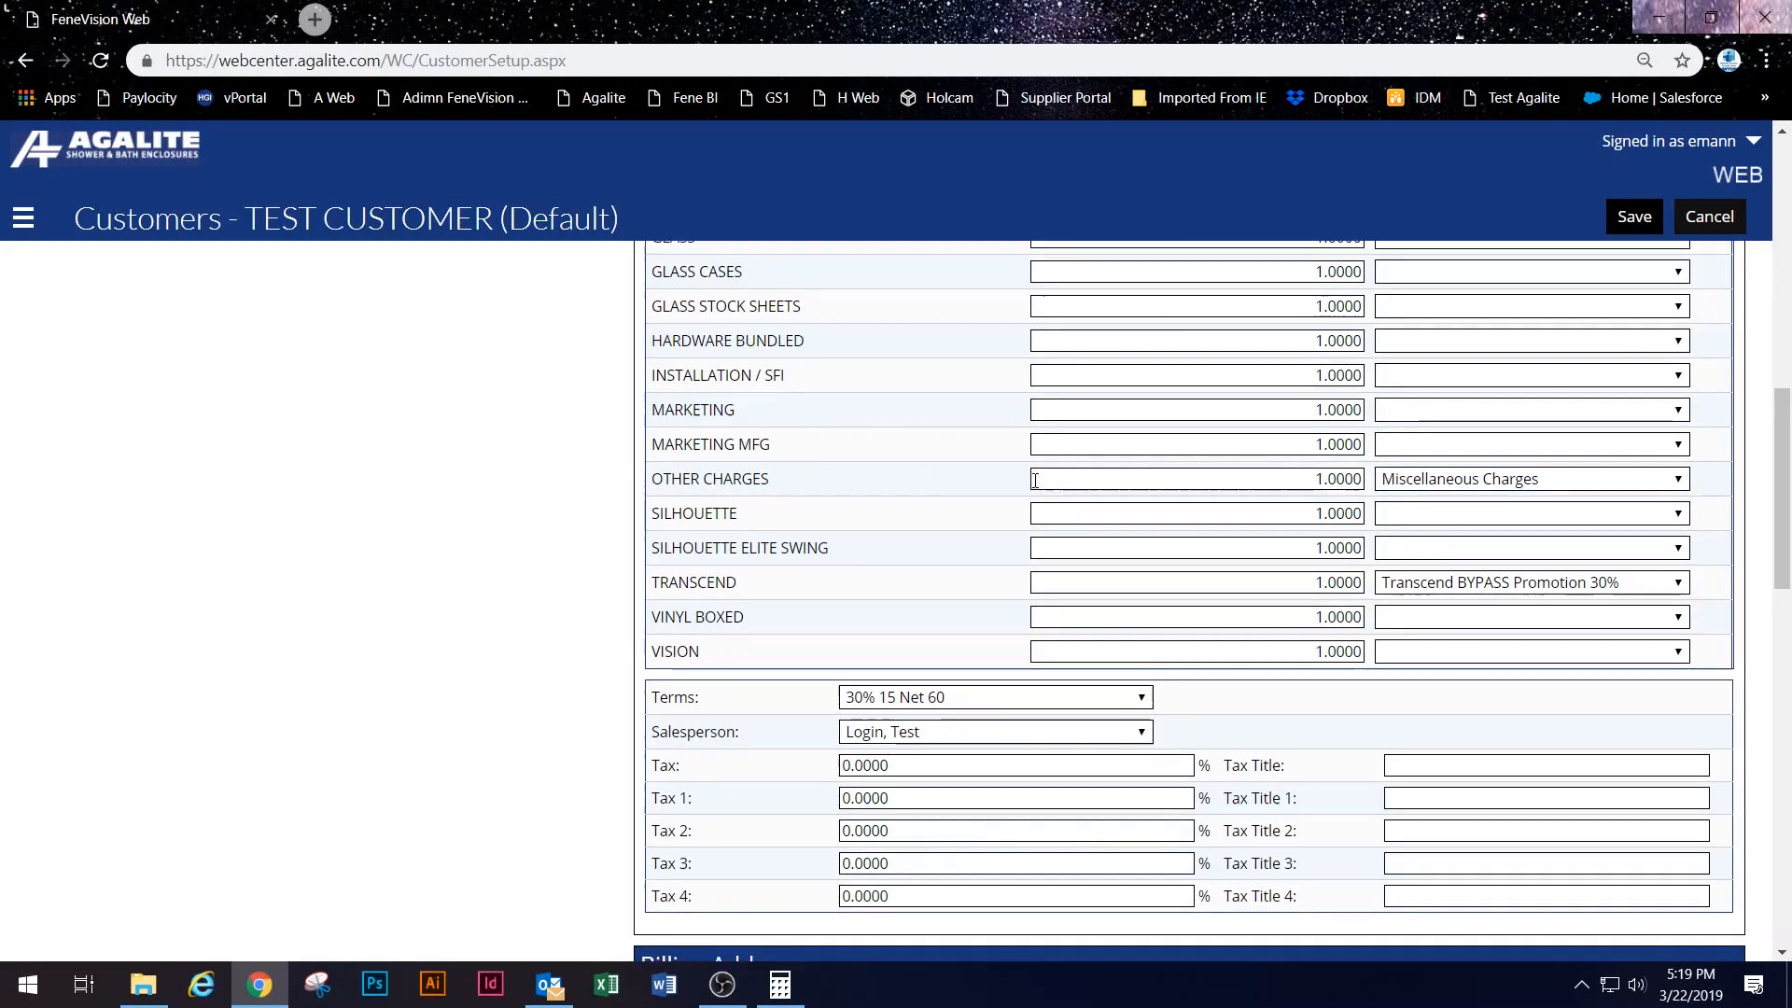
{"action": "scroll", "coordinate": [1035, 480], "scroll_direction": "up", "scroll_amount": 10}
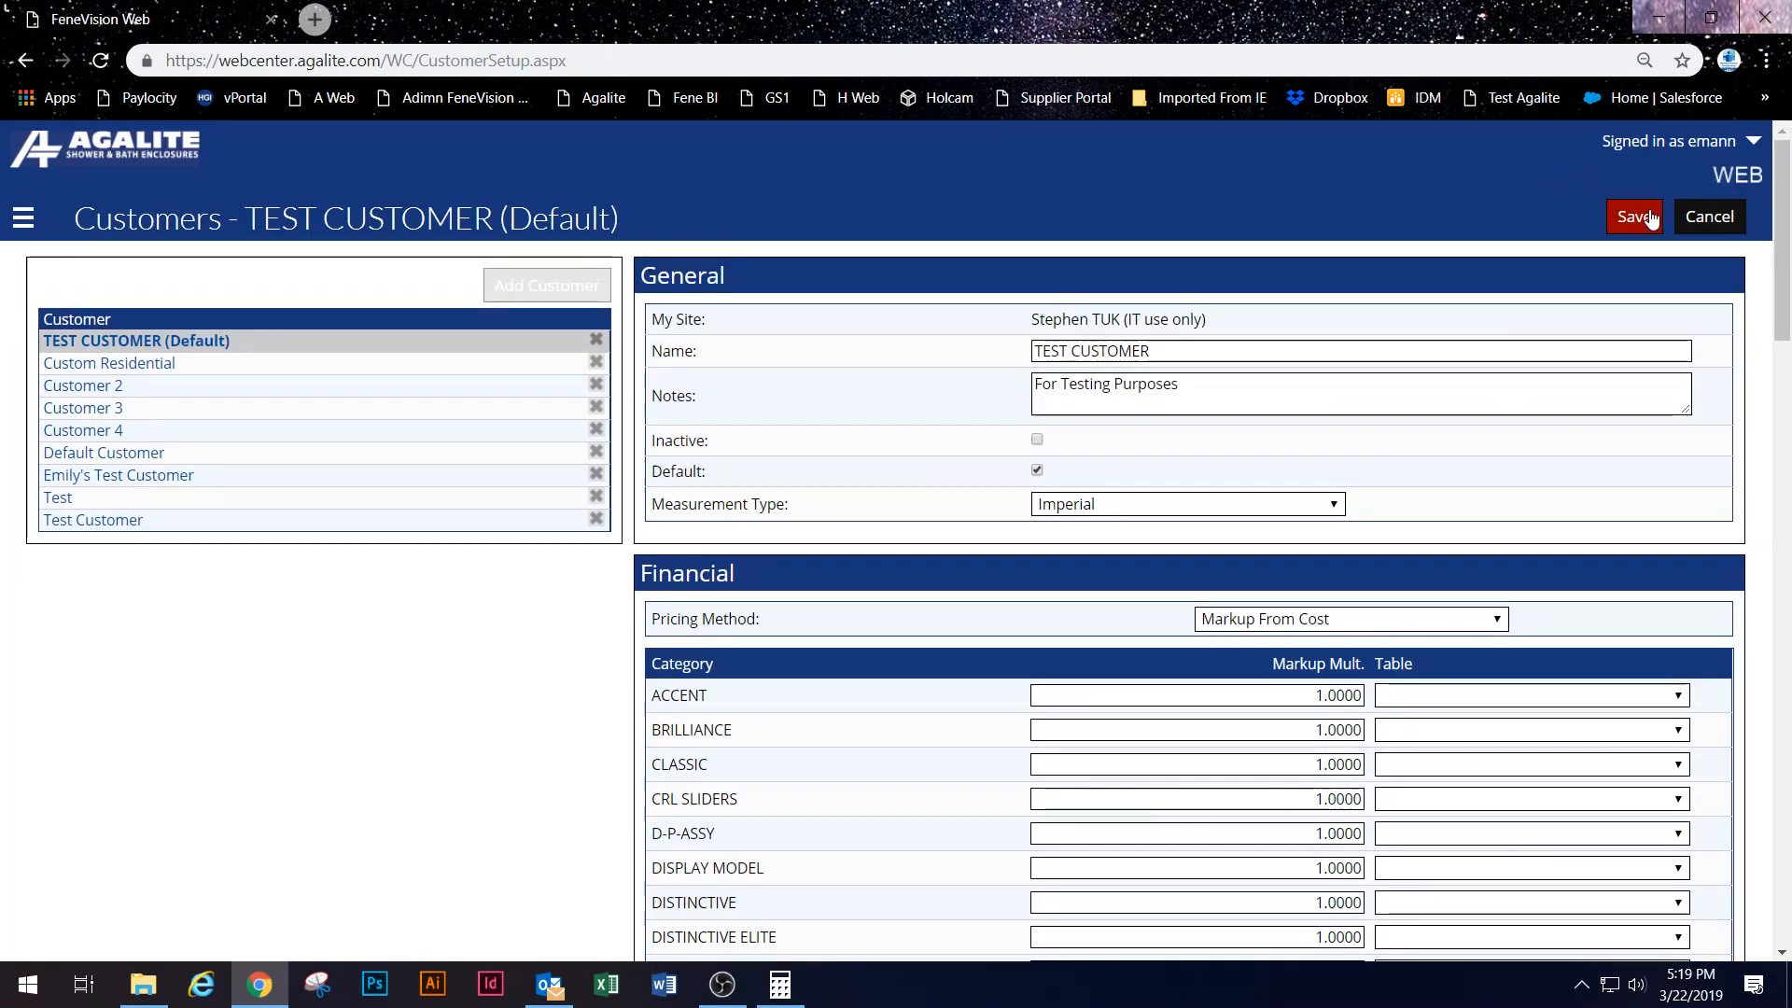
{"action": "left_click", "coordinate": [1650, 217]}
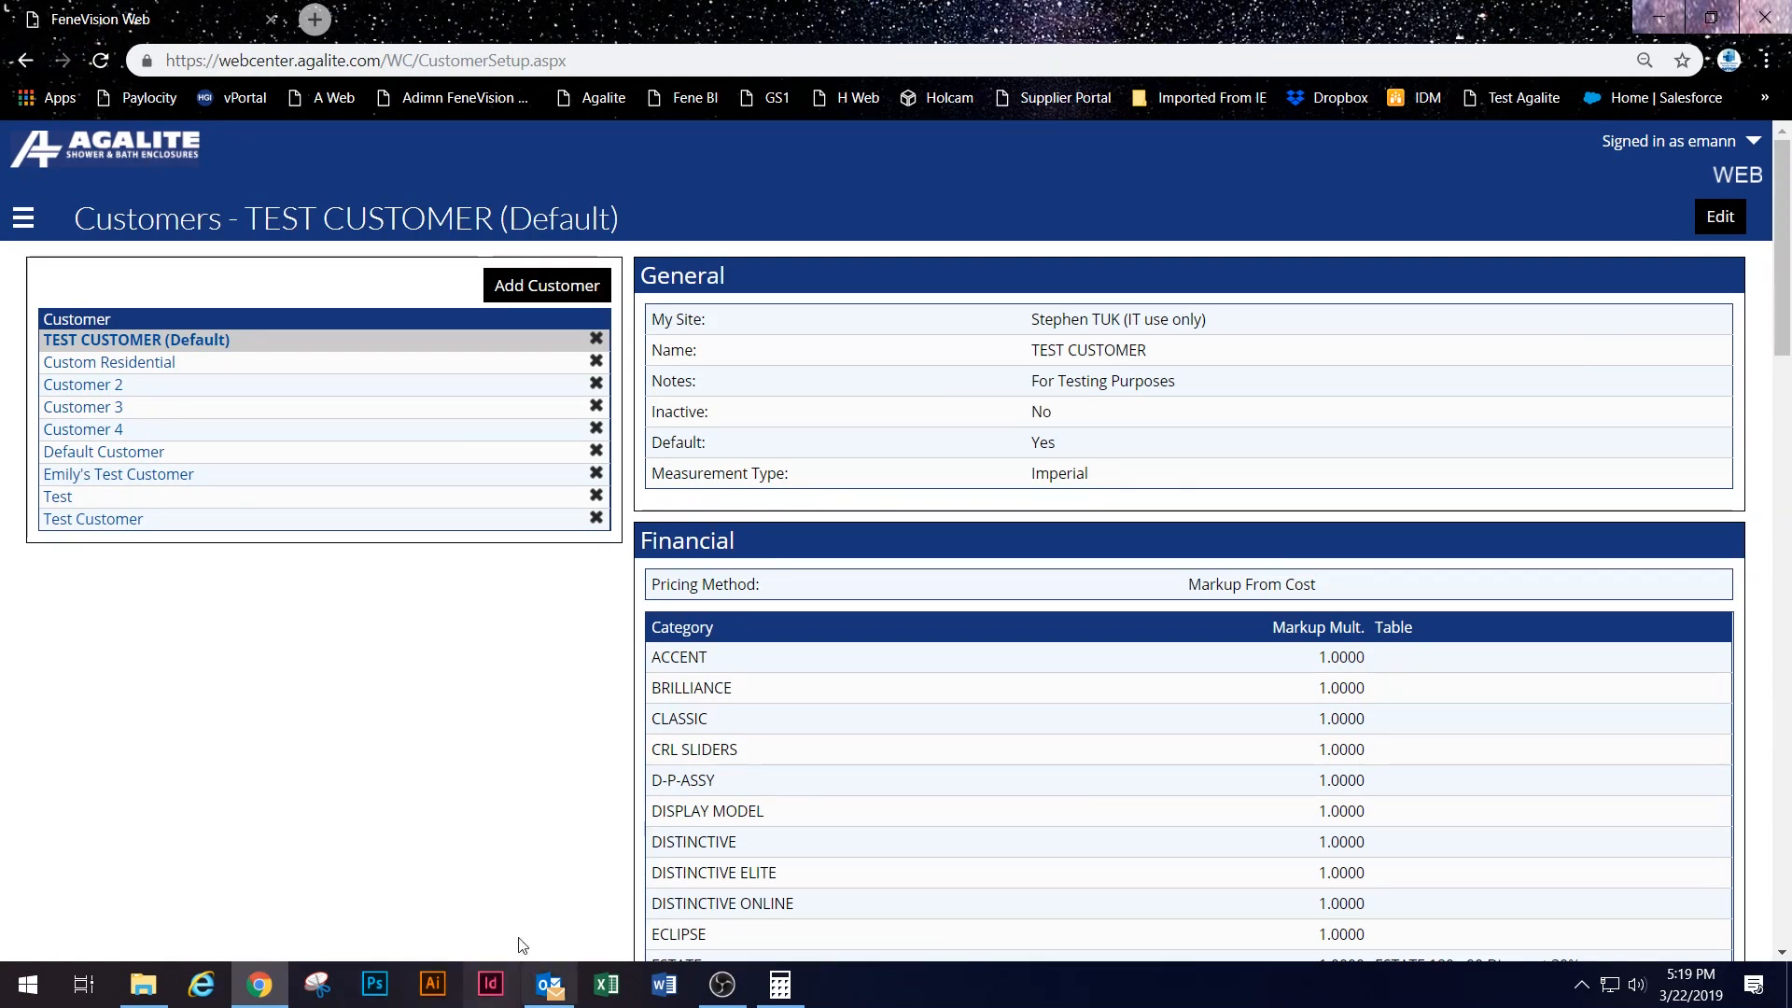
{"action": "left_click", "coordinate": [19, 217]}
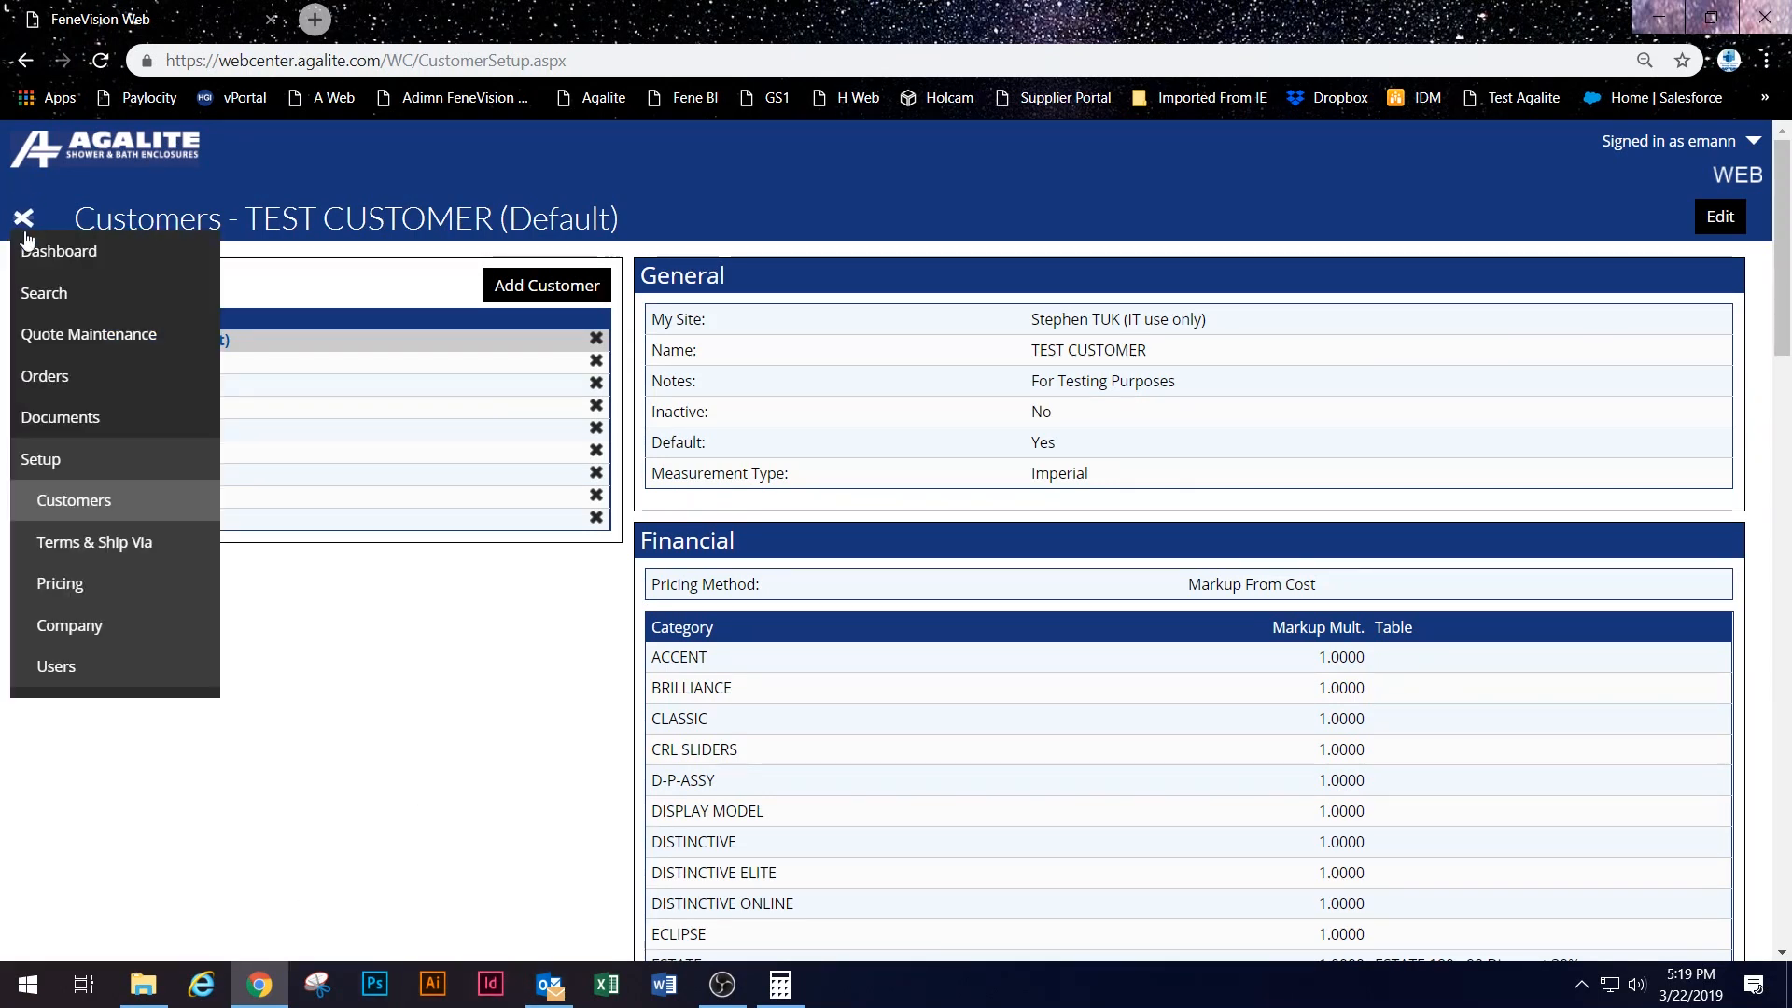
Step: Start a new quote for the Test customer and switch its site from DAL to PUB
{"action": "left_click", "coordinate": [28, 248]}
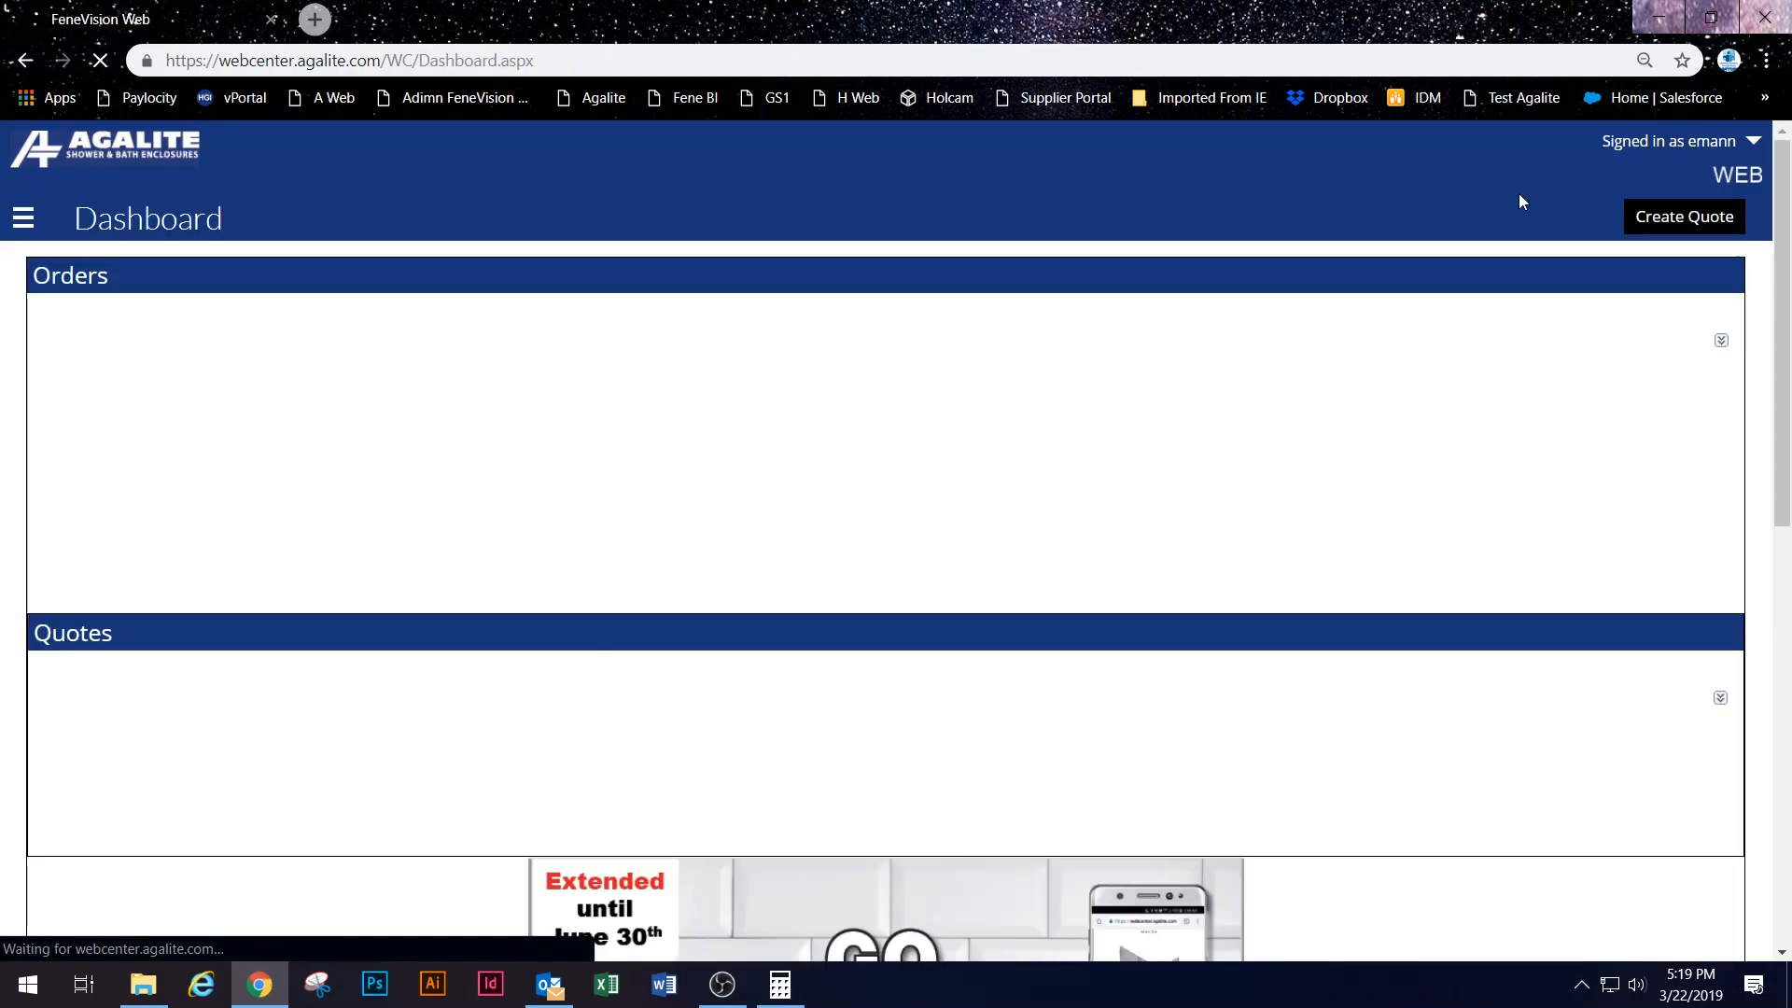
{"action": "left_click", "coordinate": [1662, 218]}
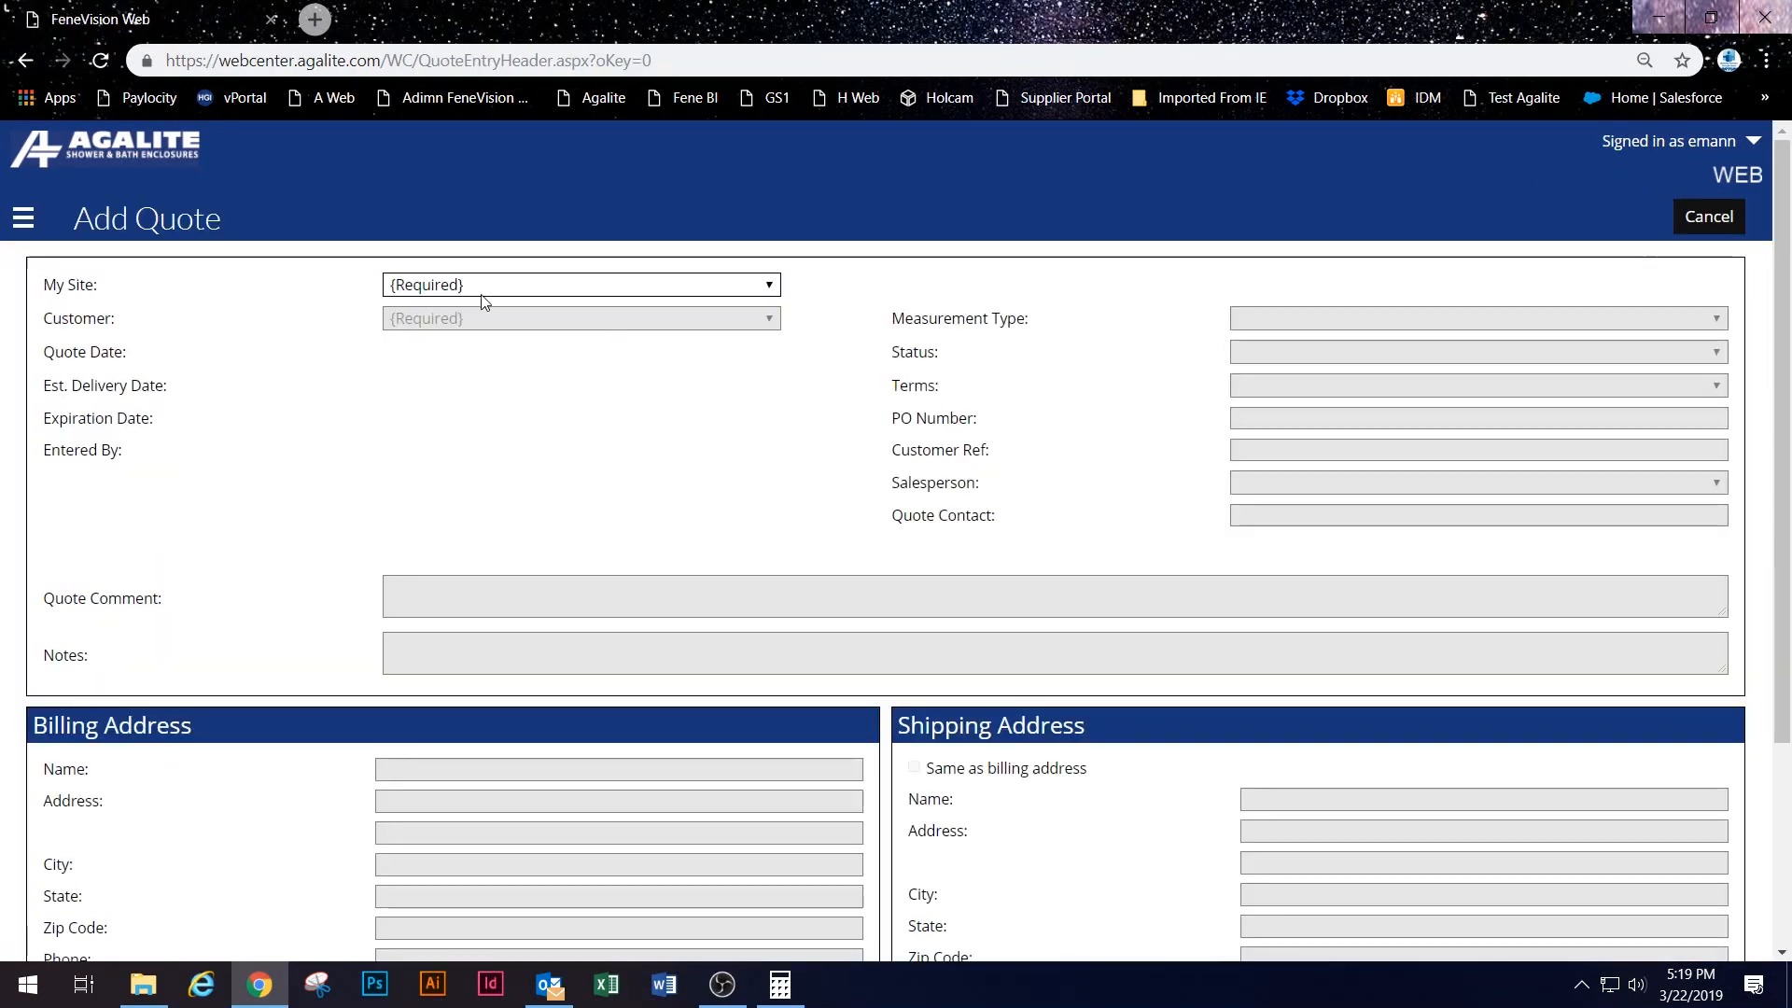
{"action": "left_click", "coordinate": [484, 291]}
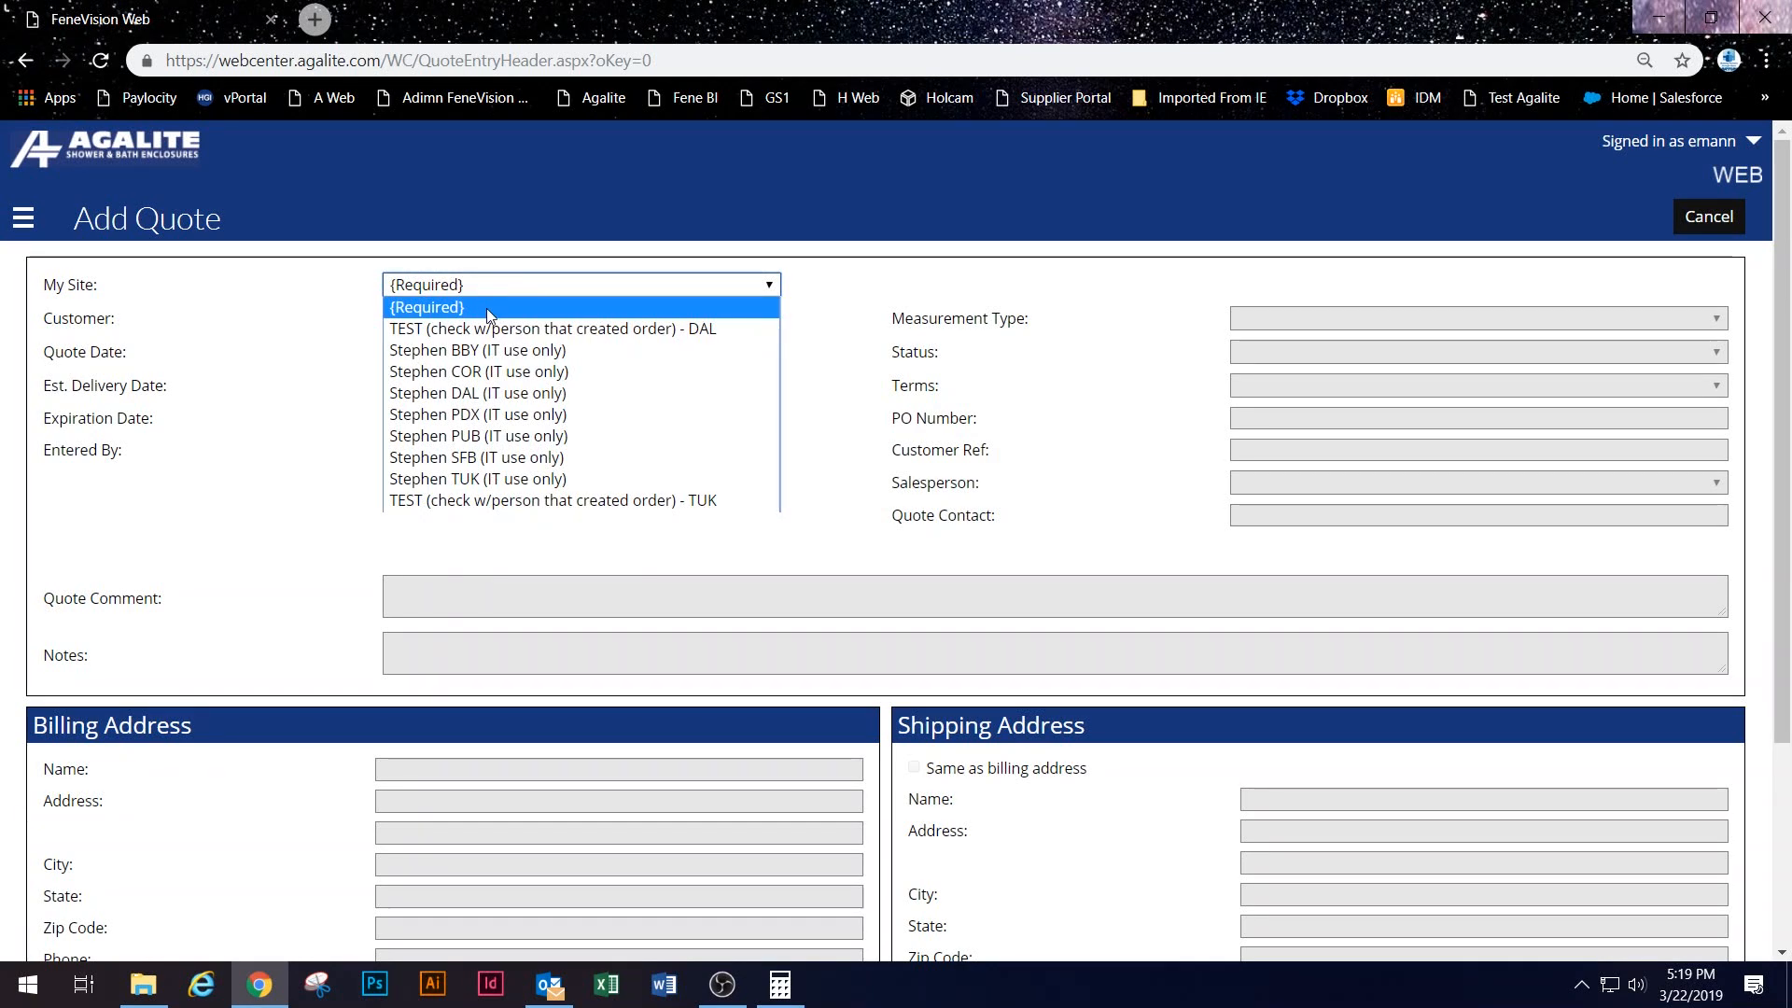
{"action": "left_click", "coordinate": [484, 327]}
{"action": "left_click", "coordinate": [415, 322]}
{"action": "left_click", "coordinate": [407, 338]}
{"action": "left_click", "coordinate": [597, 285]}
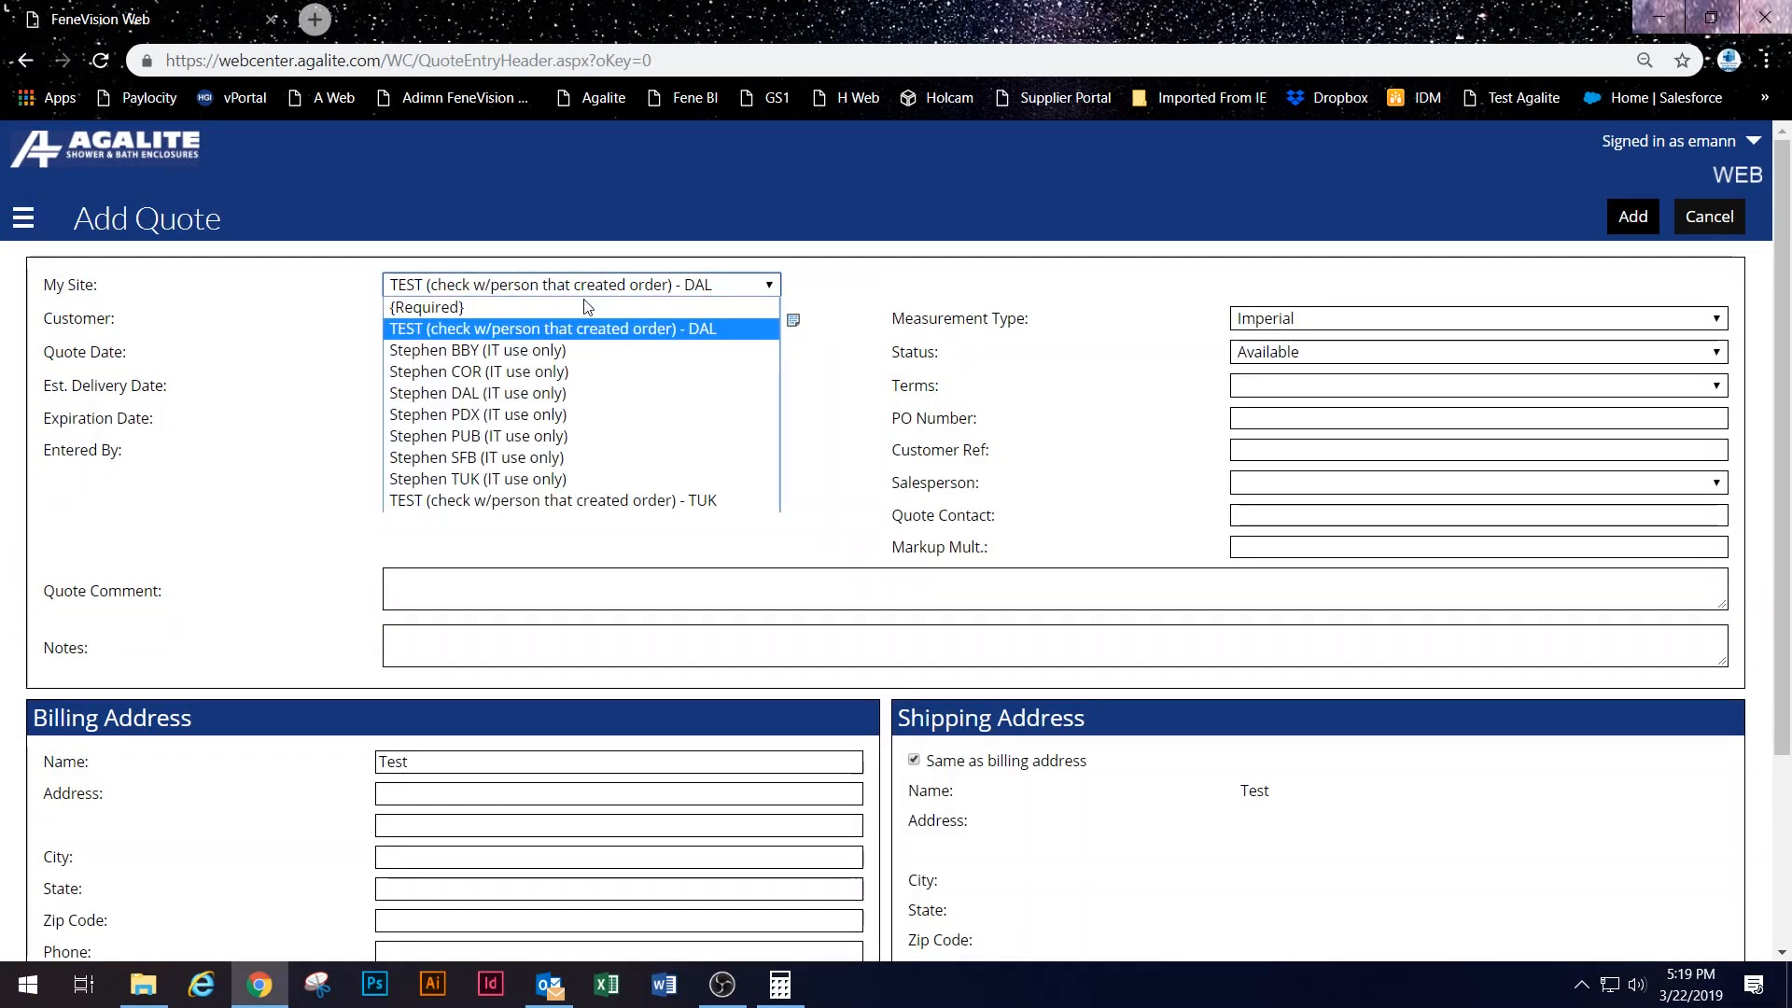
{"action": "left_click", "coordinate": [544, 438]}
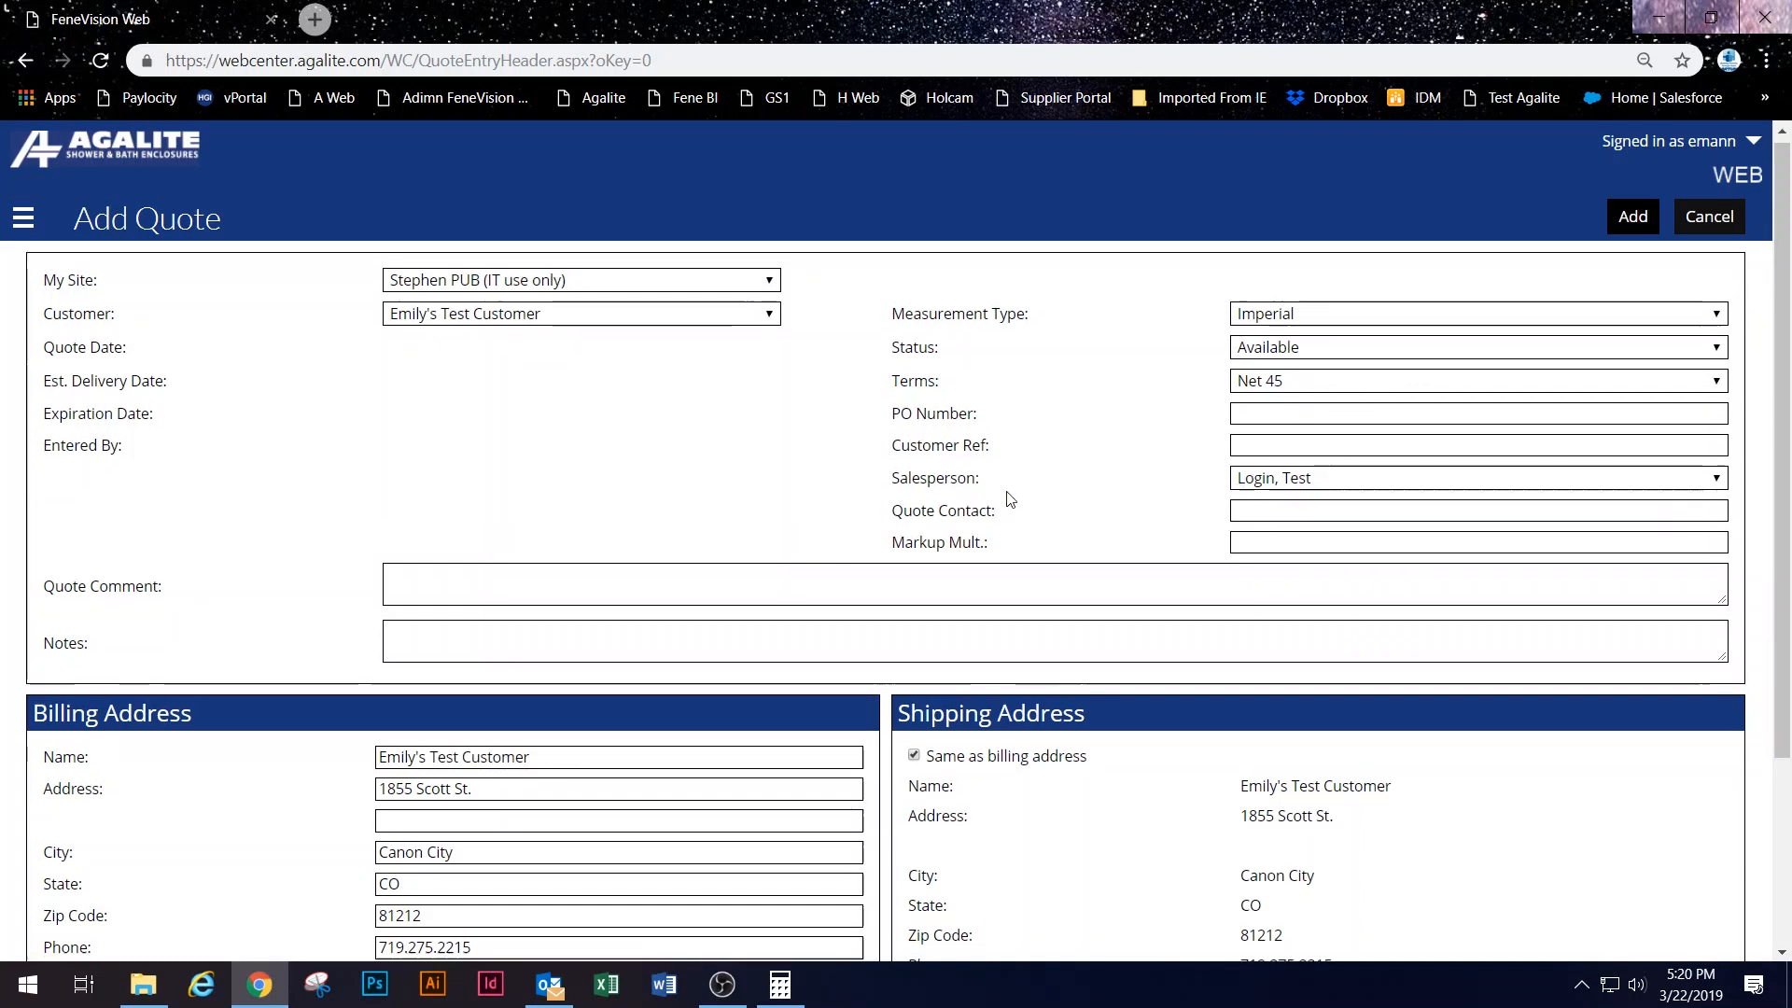
Step: Set Ship Via to FEDEX Ground and create the quote
{"action": "scroll", "coordinate": [1124, 628], "scroll_direction": "down", "scroll_amount": 2}
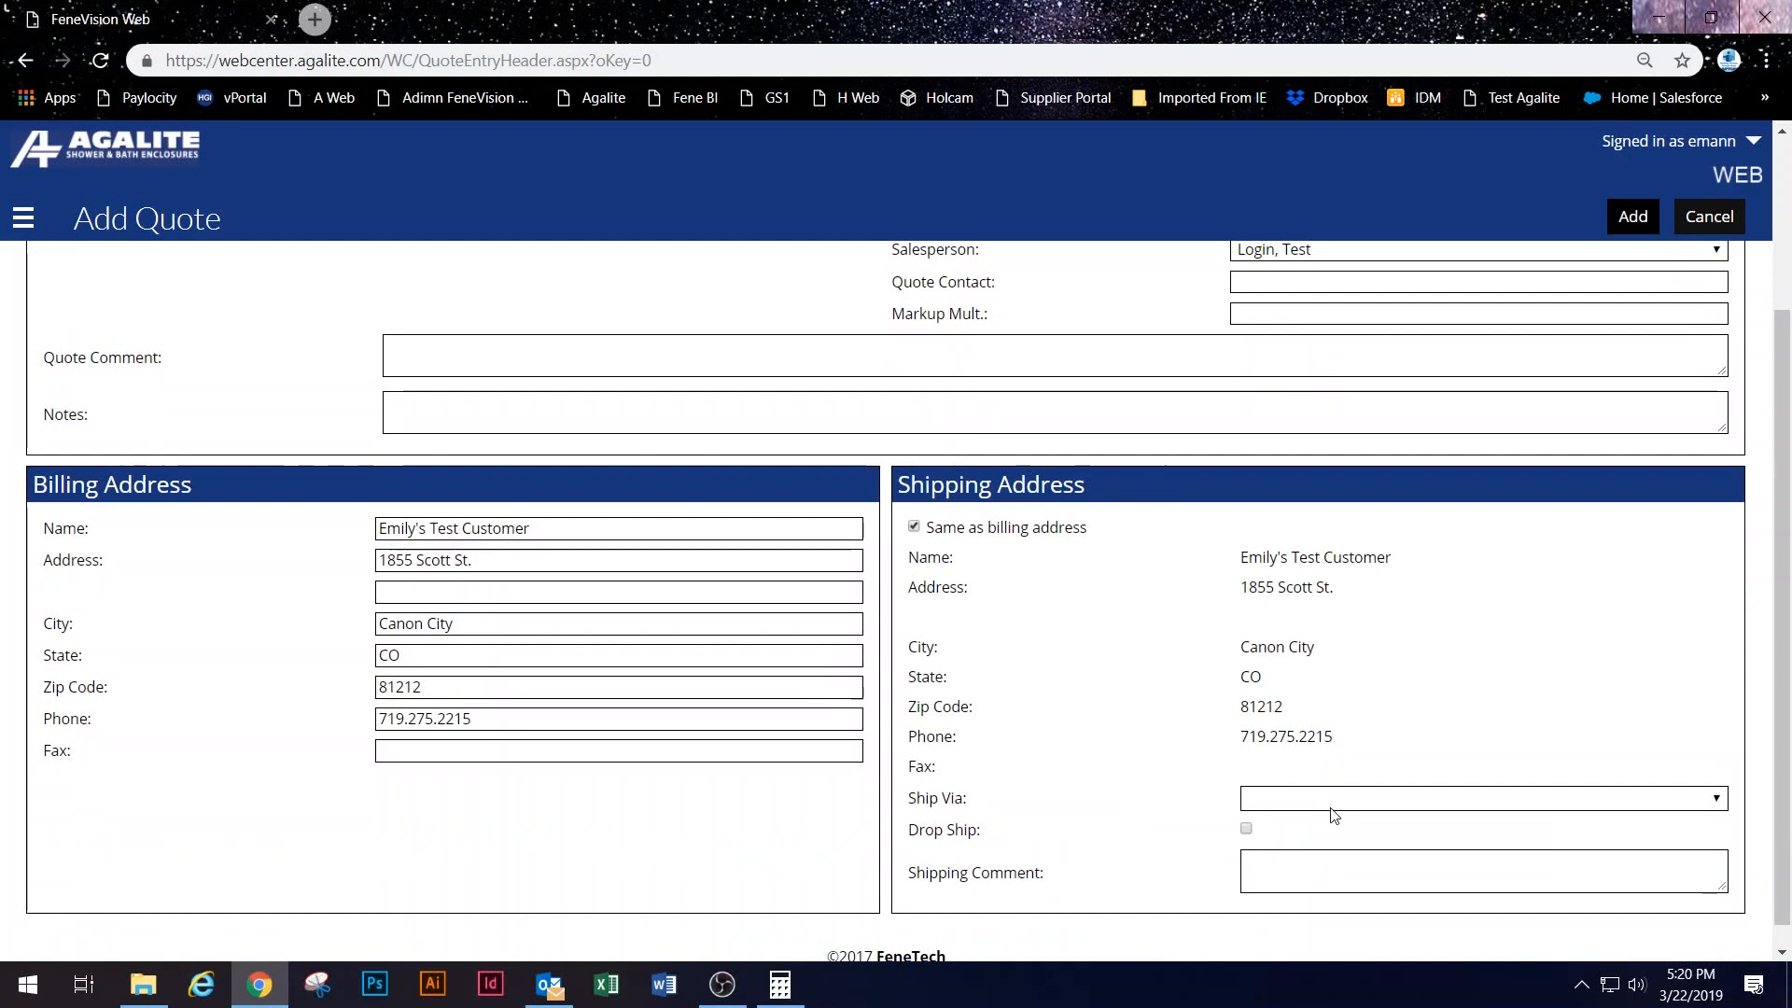
{"action": "left_click", "coordinate": [1323, 799]}
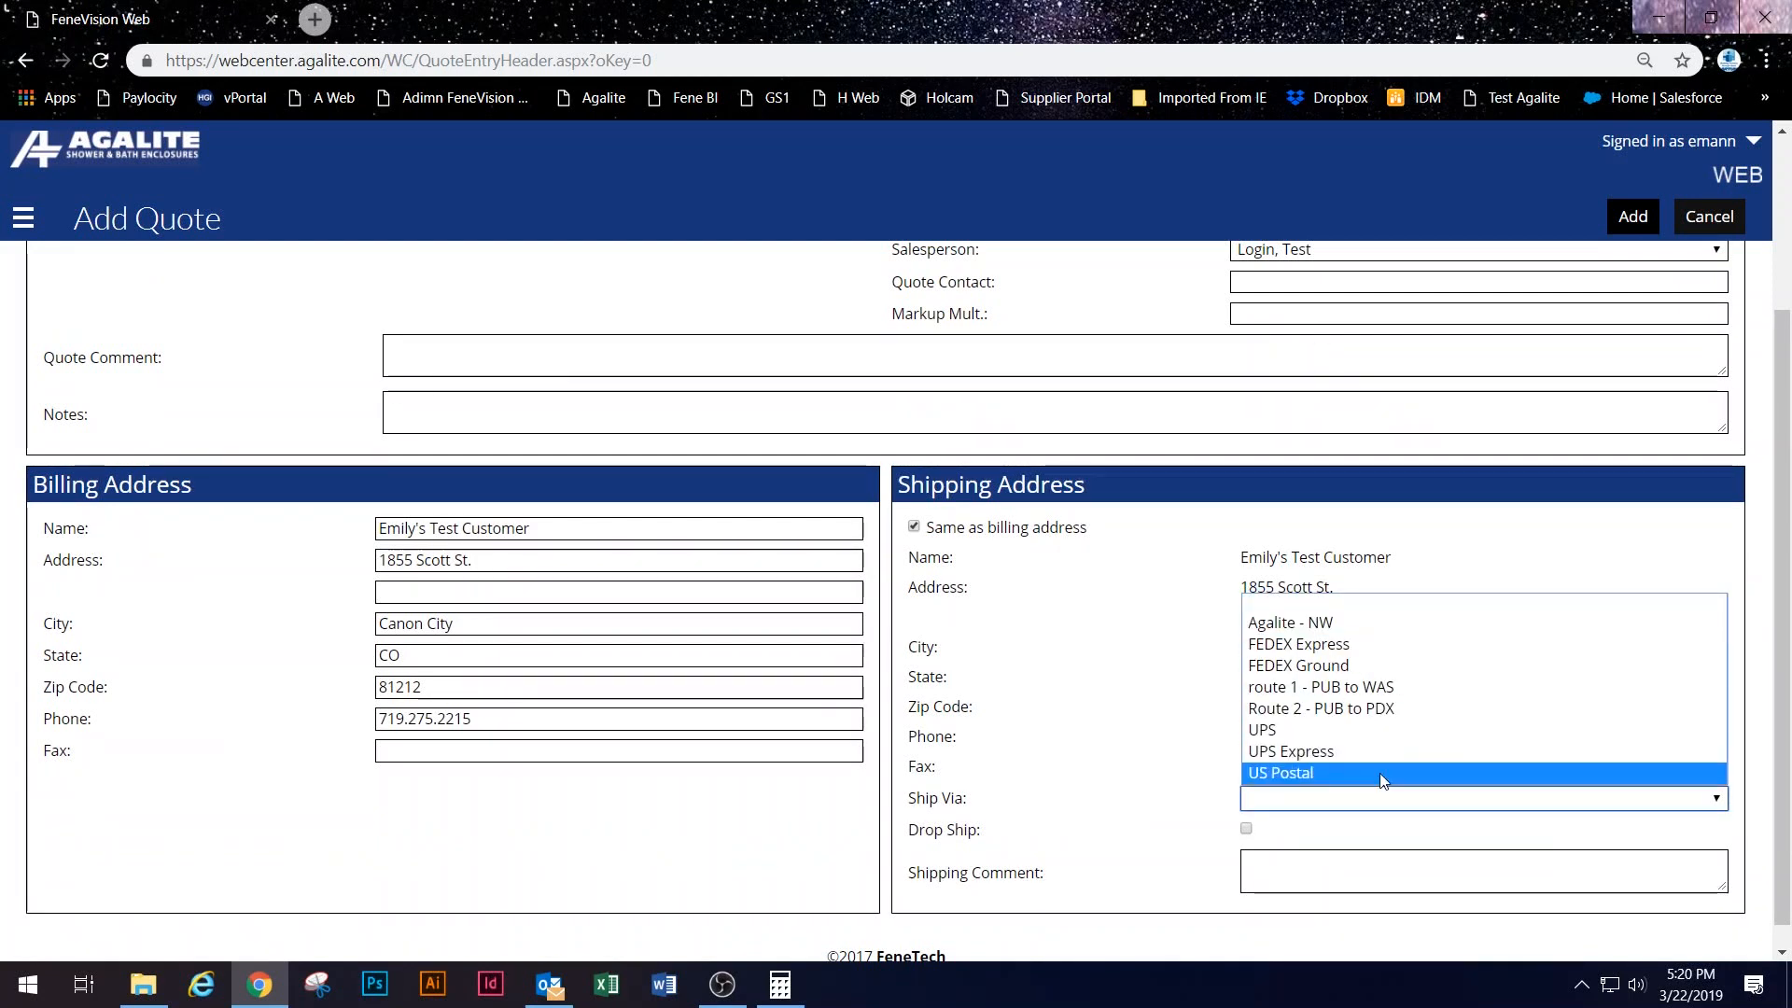
{"action": "left_click", "coordinate": [1384, 666]}
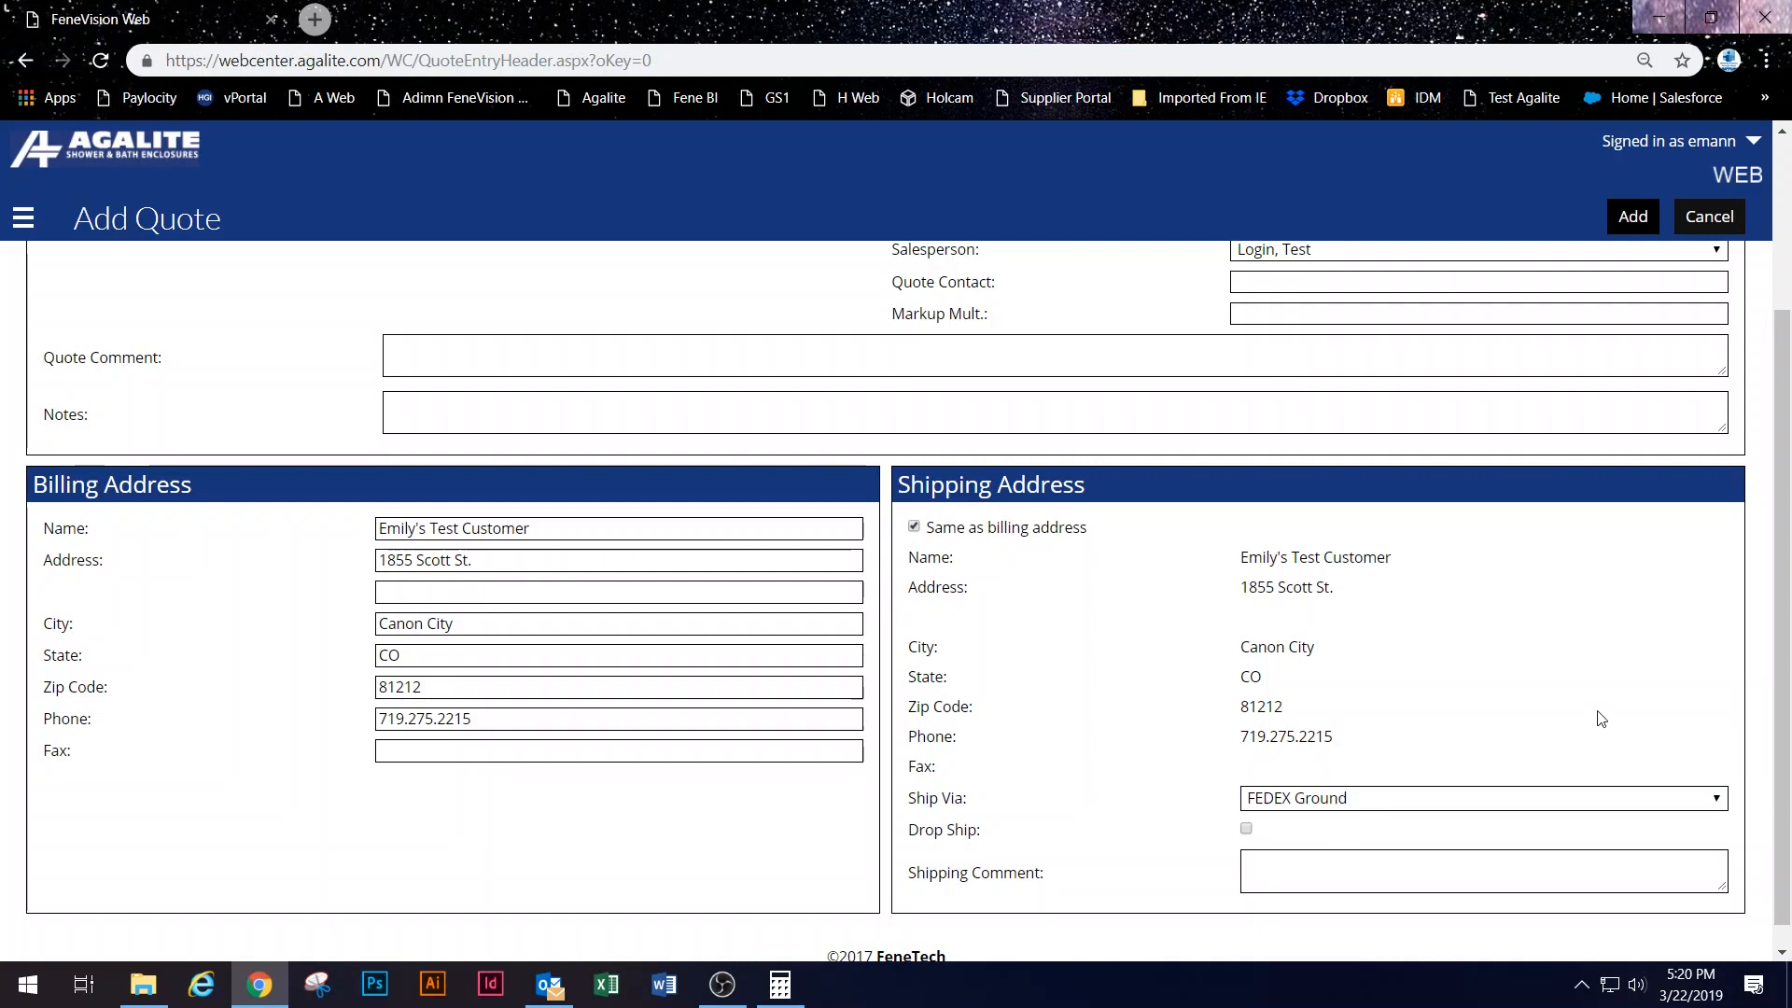
{"action": "scroll", "coordinate": [499, 434], "scroll_direction": "up", "scroll_amount": 3}
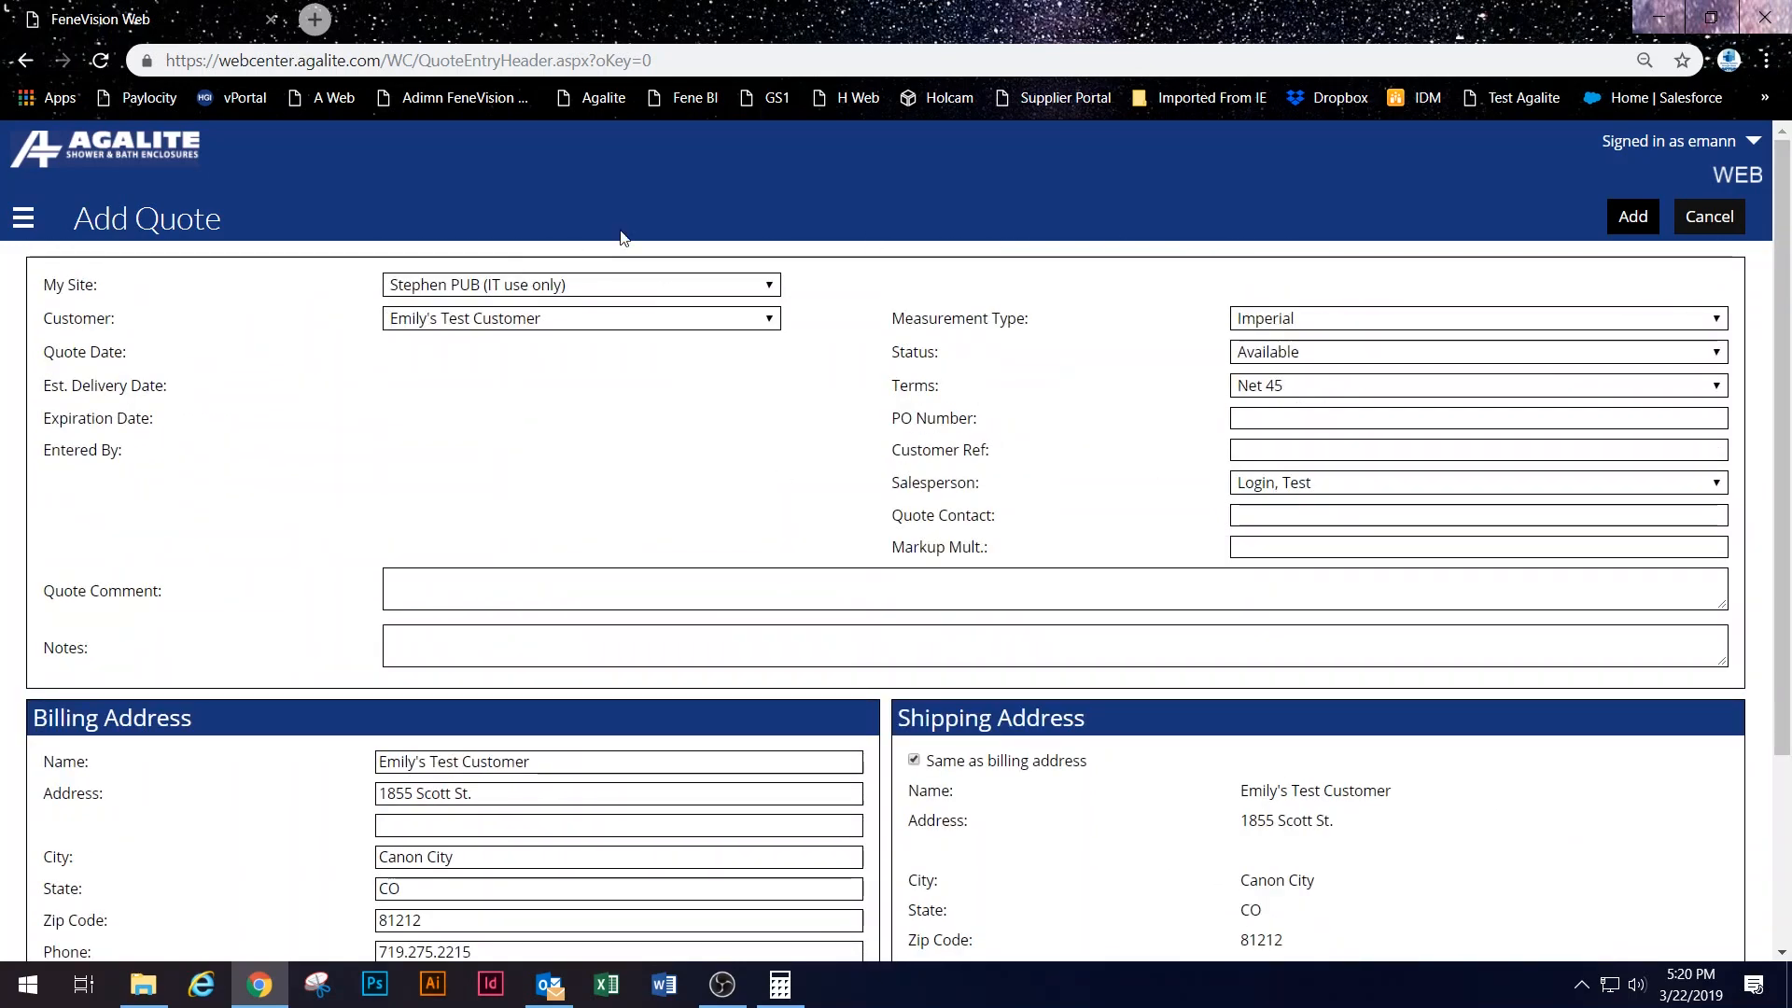
{"action": "scroll", "coordinate": [1472, 786], "scroll_direction": "down", "scroll_amount": 3}
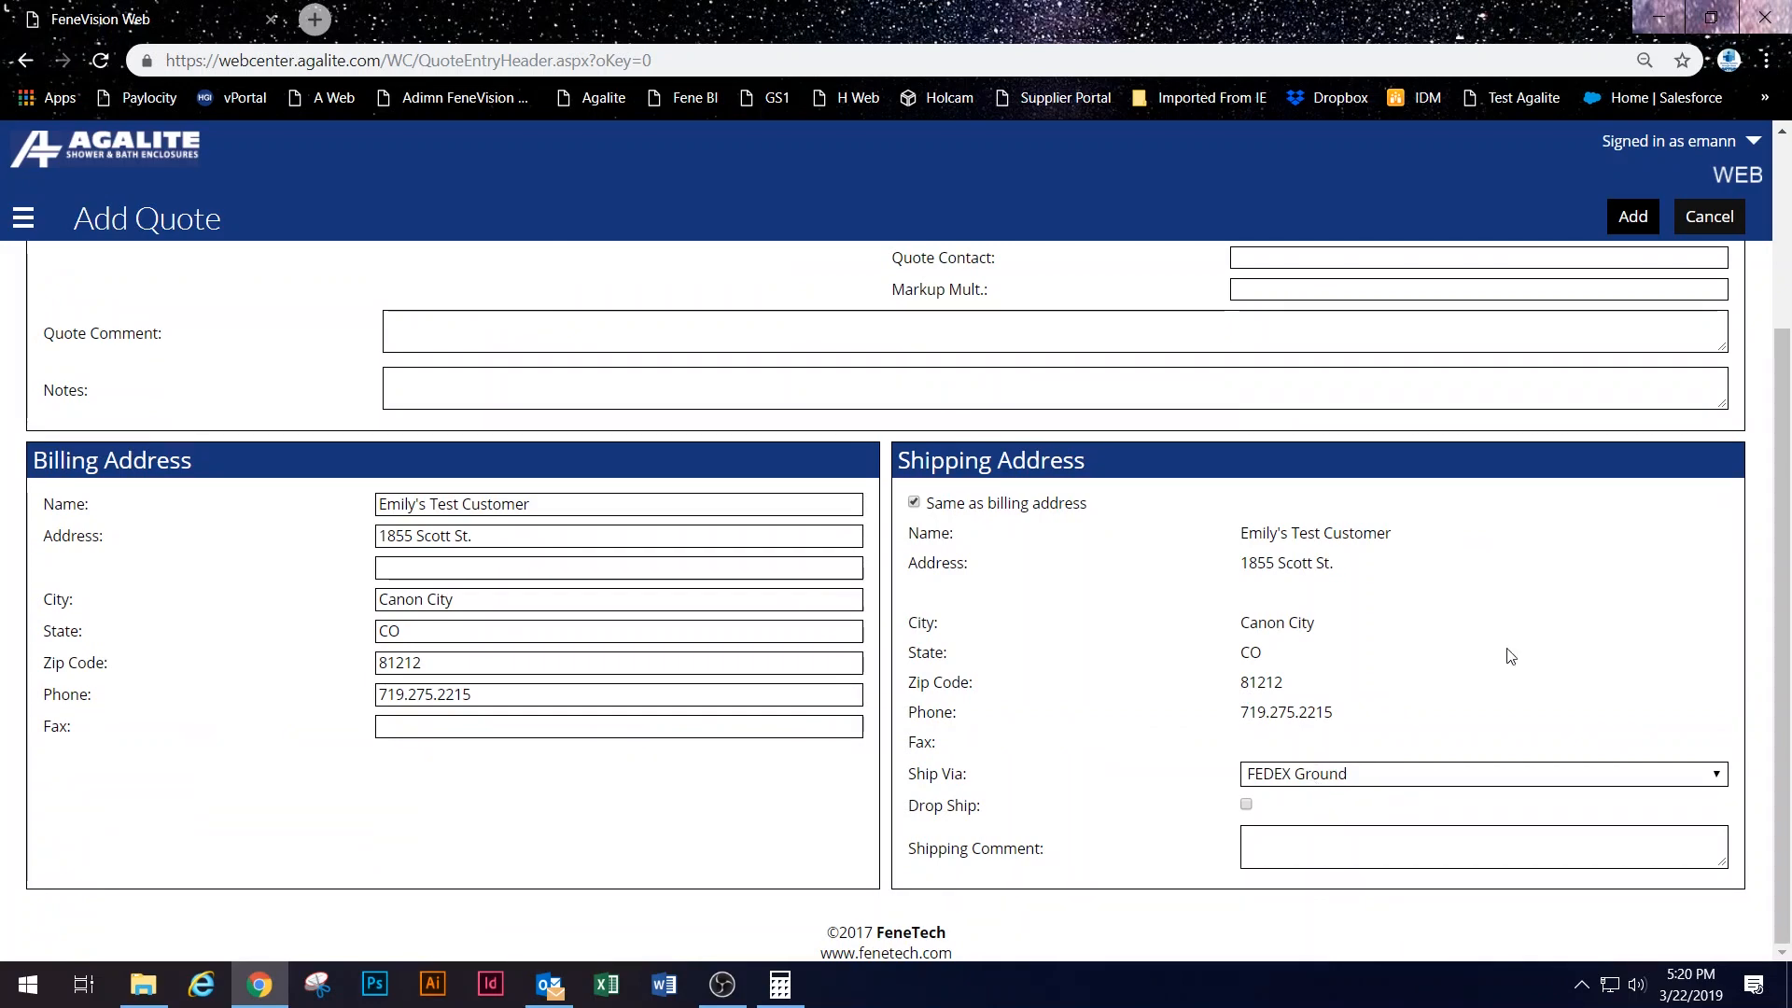
{"action": "scroll", "coordinate": [1513, 684], "scroll_direction": "up", "scroll_amount": 3}
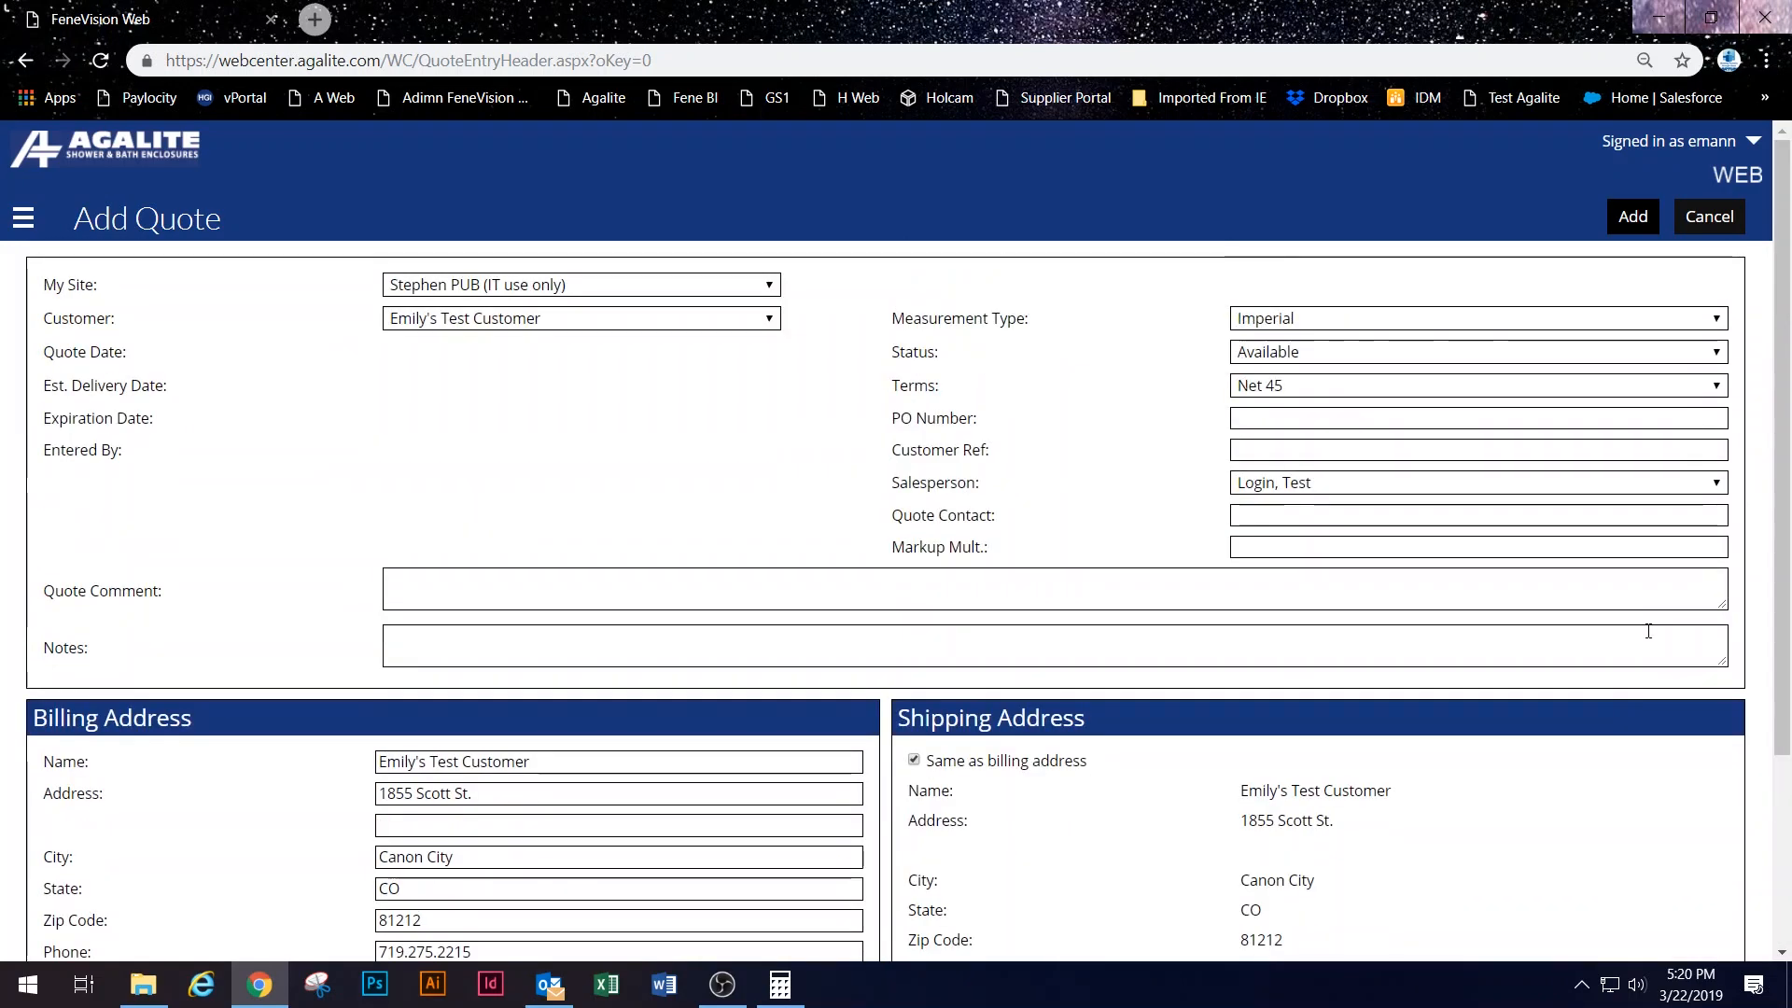
{"action": "left_click", "coordinate": [1635, 218]}
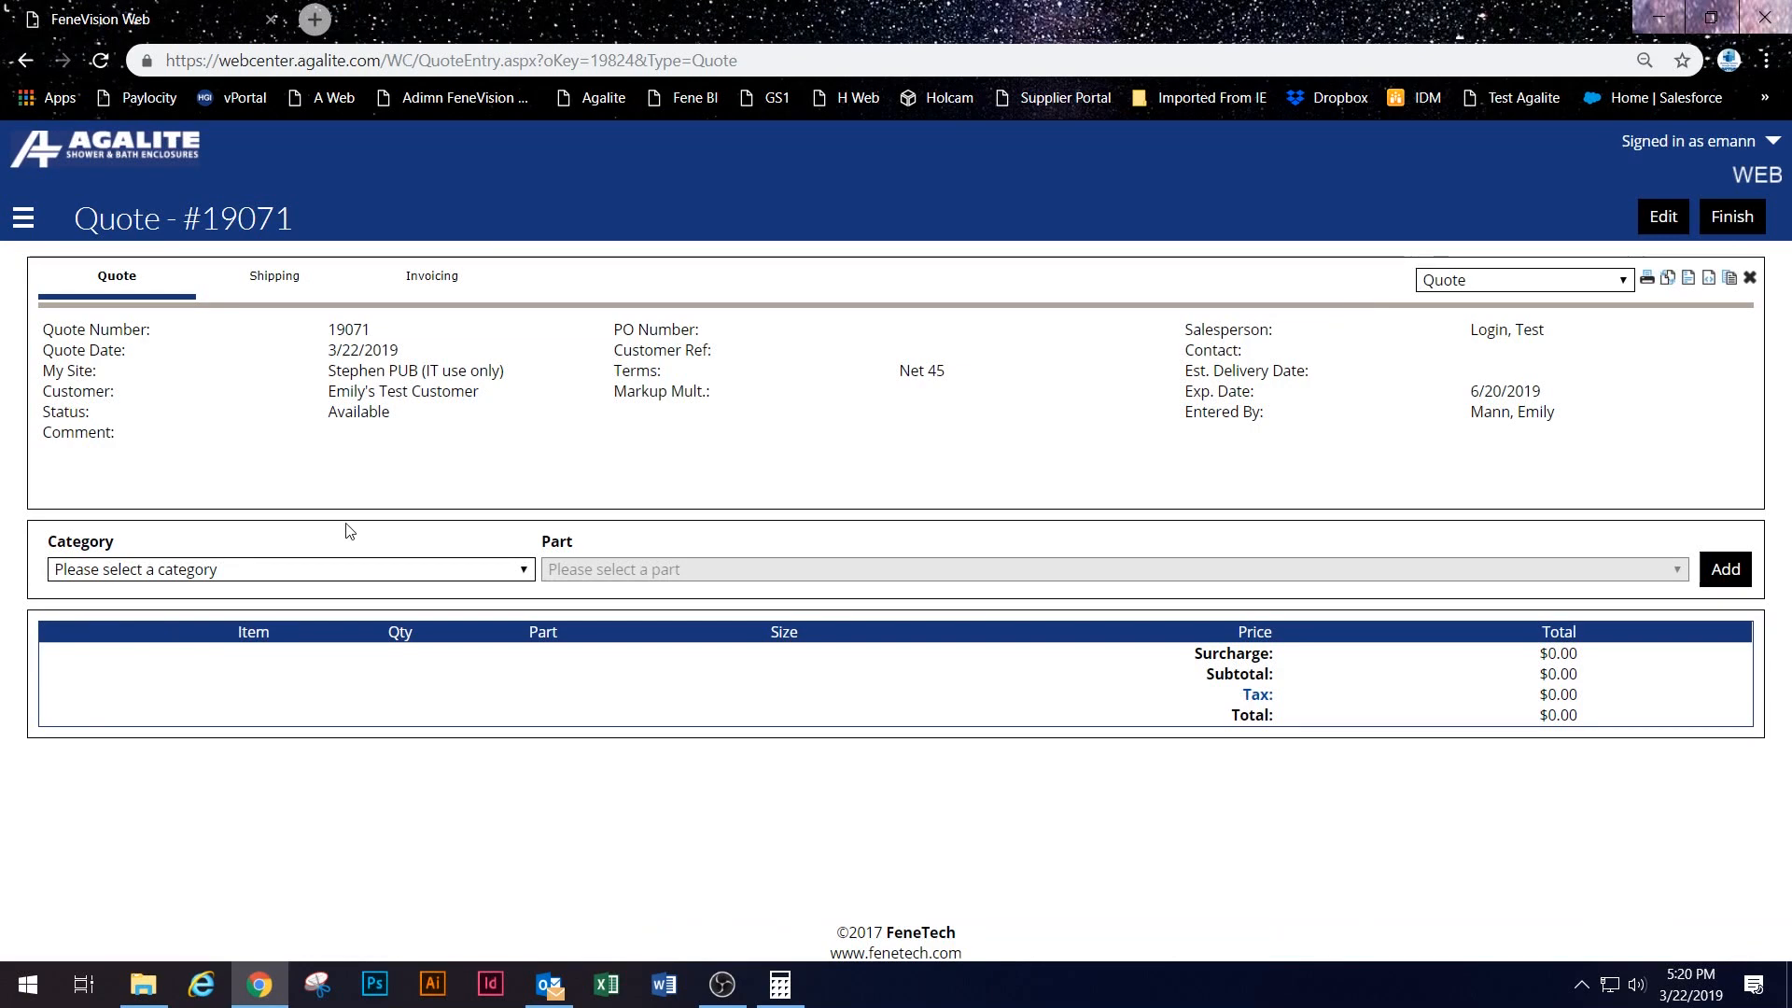
Step: Add the TRANSCEND part TRBTE, the 3/8" Transcend Bypass Tub Slider, with quantity 1
{"action": "left_click", "coordinate": [343, 570]}
{"action": "scroll", "coordinate": [327, 504], "scroll_direction": "down", "scroll_amount": 3}
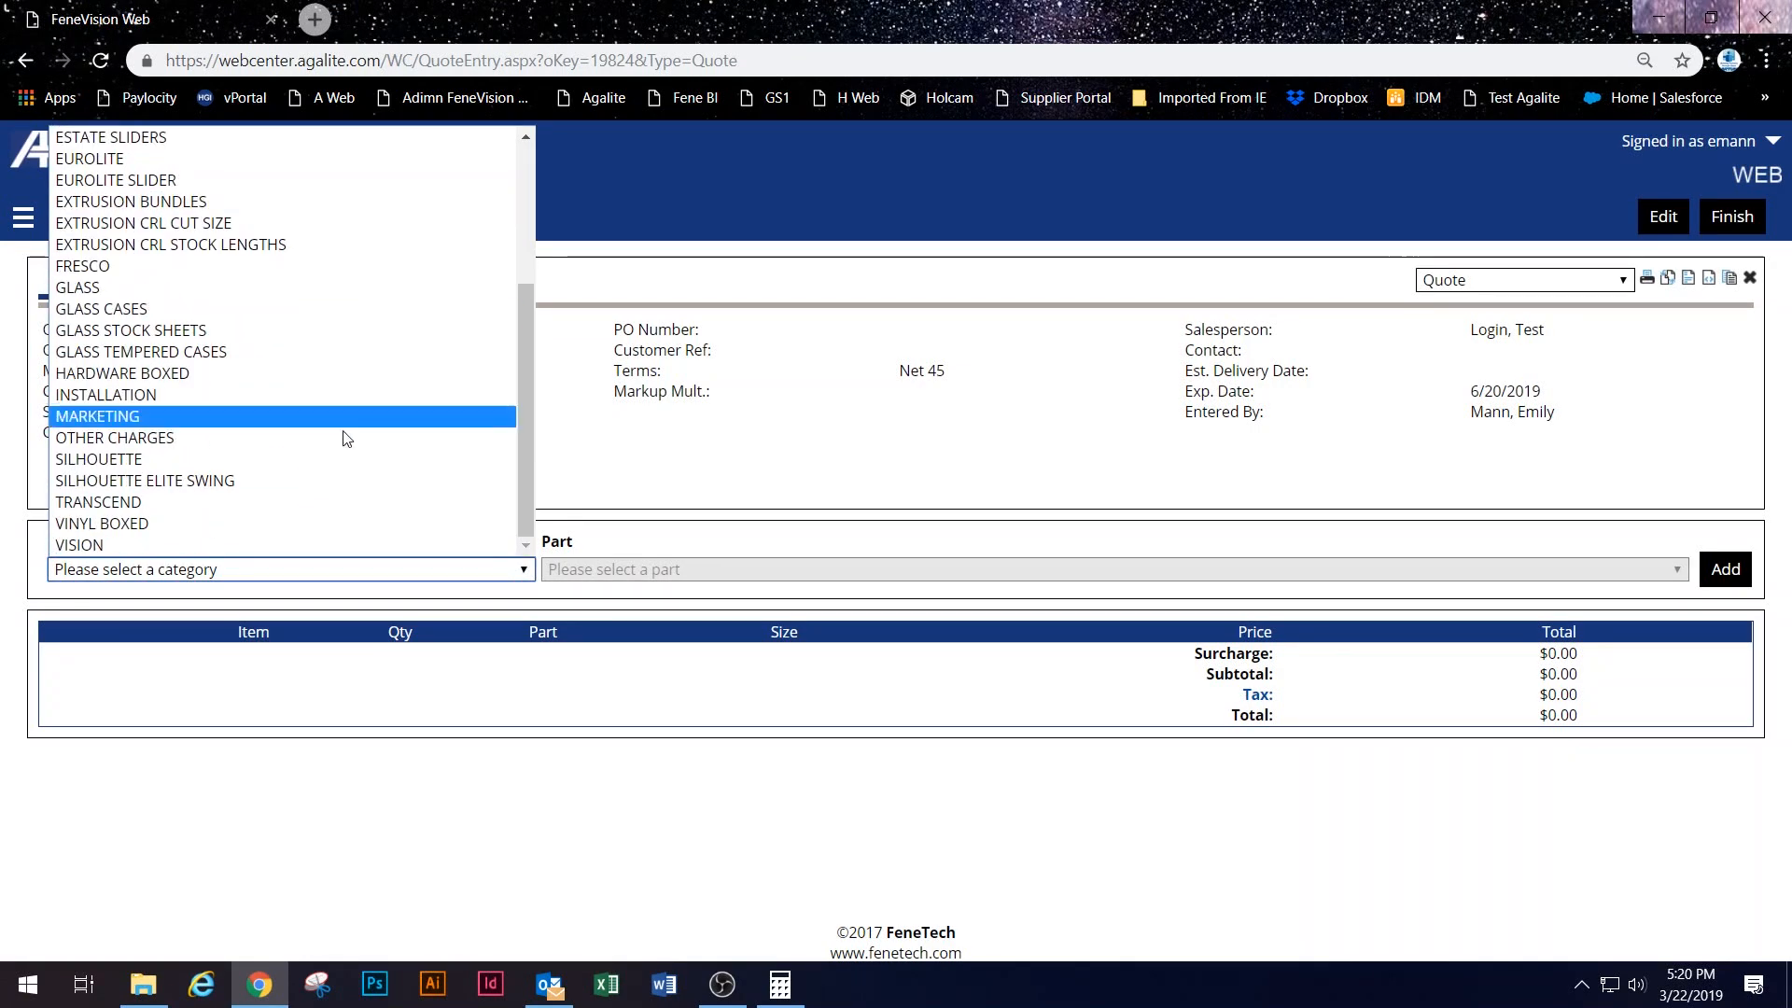
{"action": "left_click", "coordinate": [300, 504]}
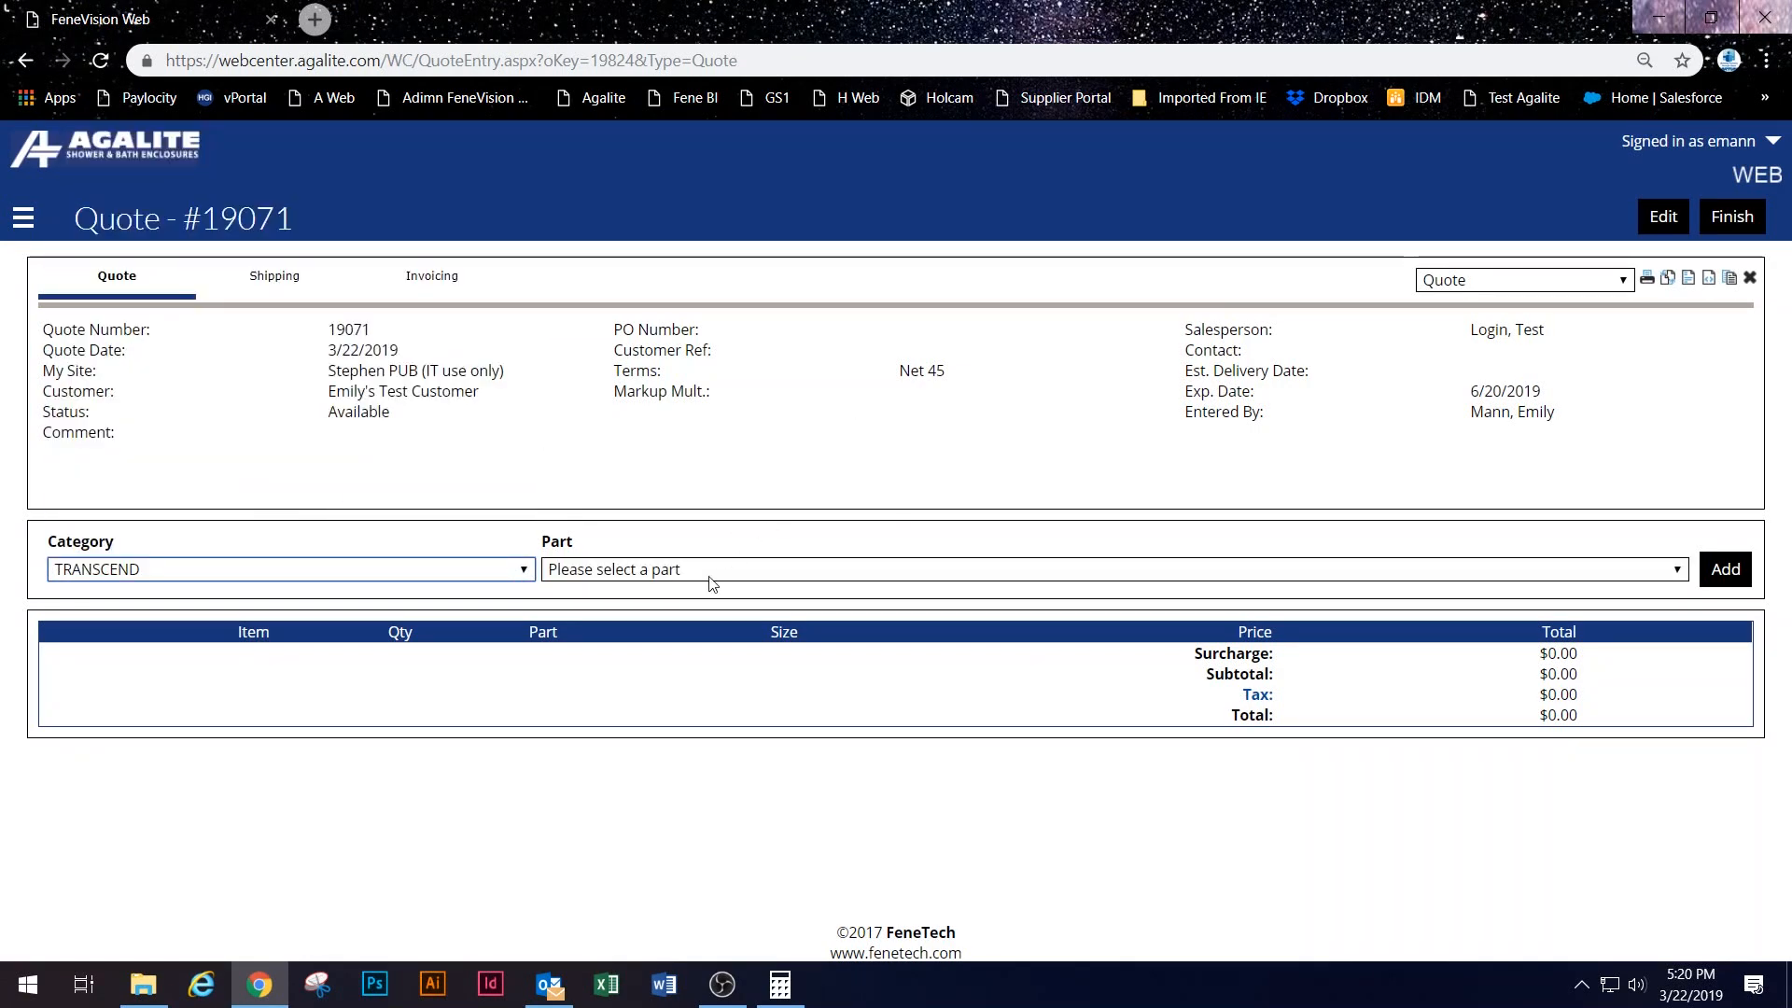
{"action": "left_click", "coordinate": [712, 577]}
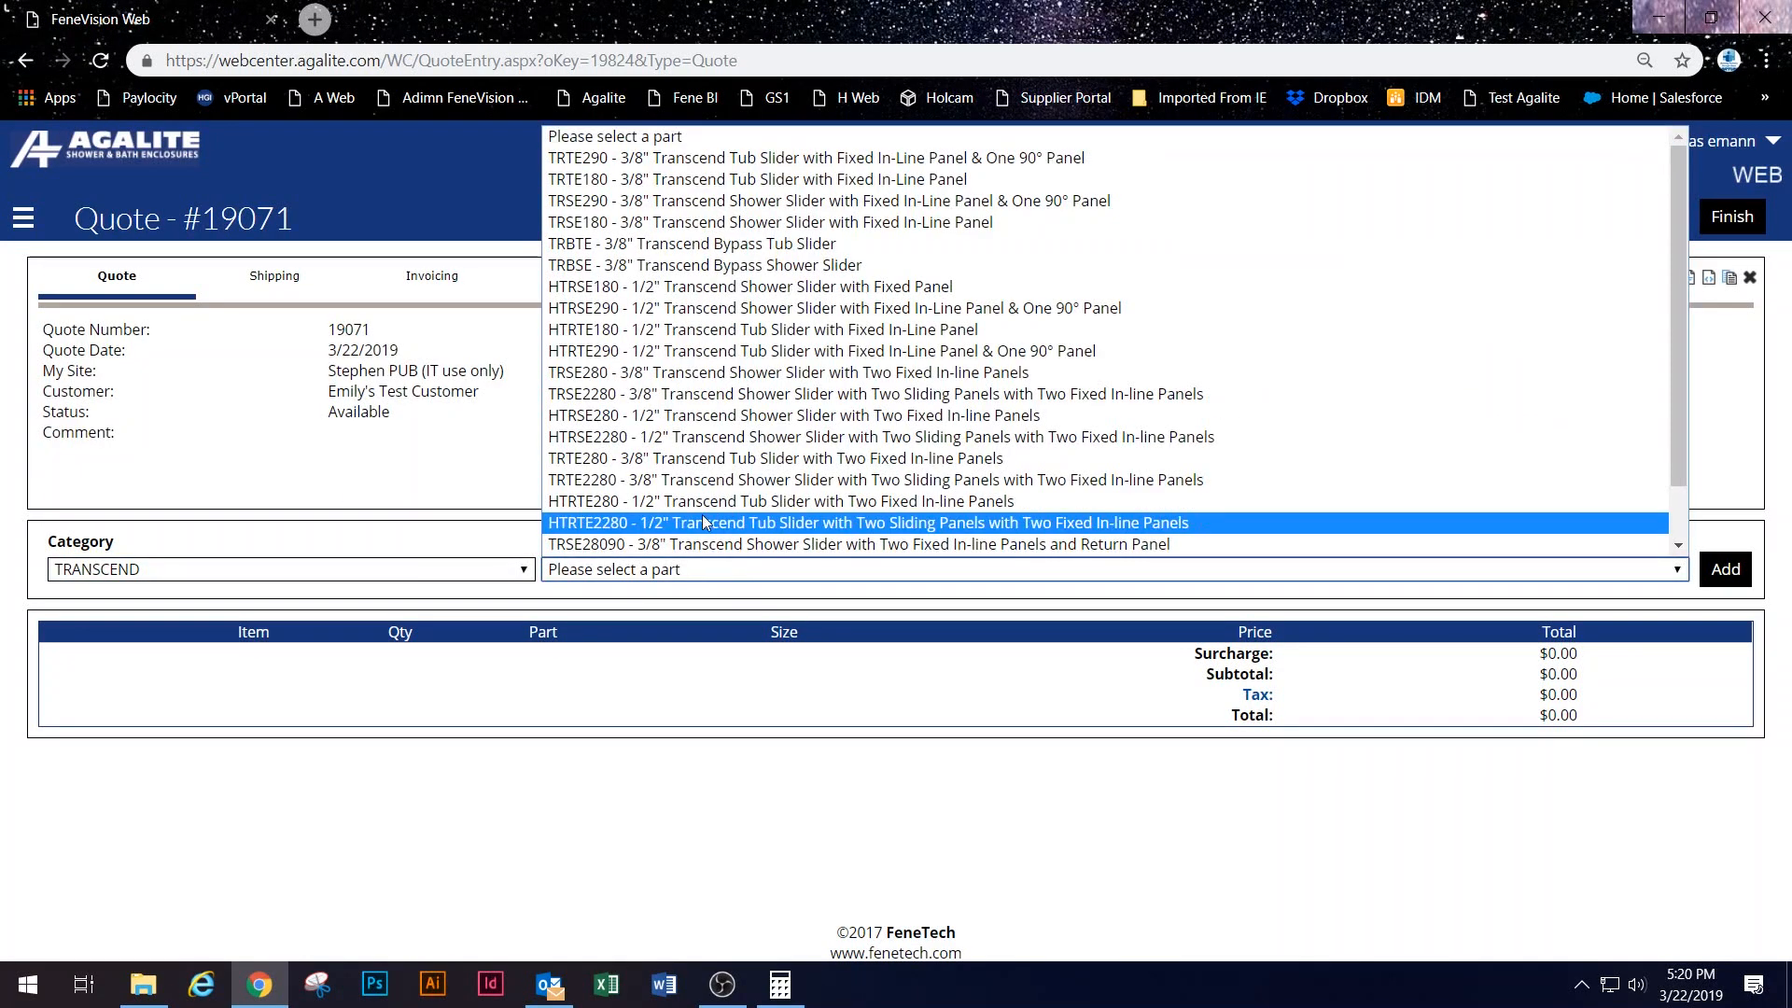
{"action": "left_click", "coordinate": [729, 247]}
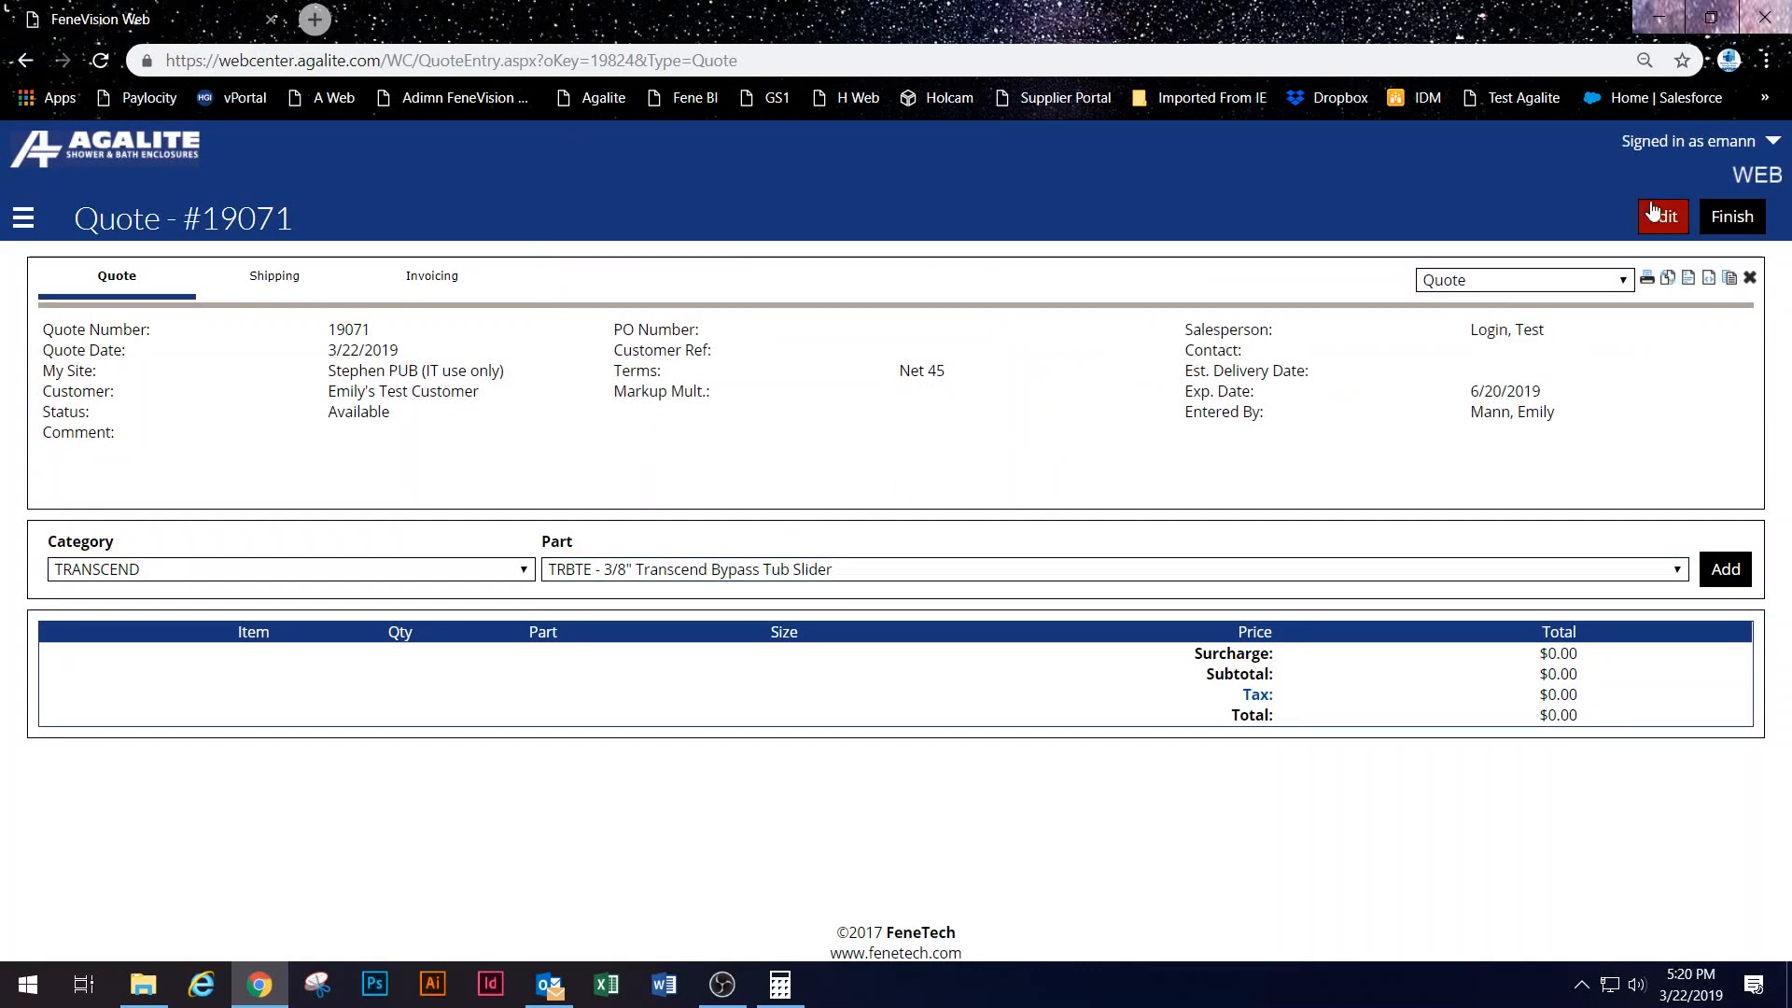
{"action": "left_click", "coordinate": [1723, 563]}
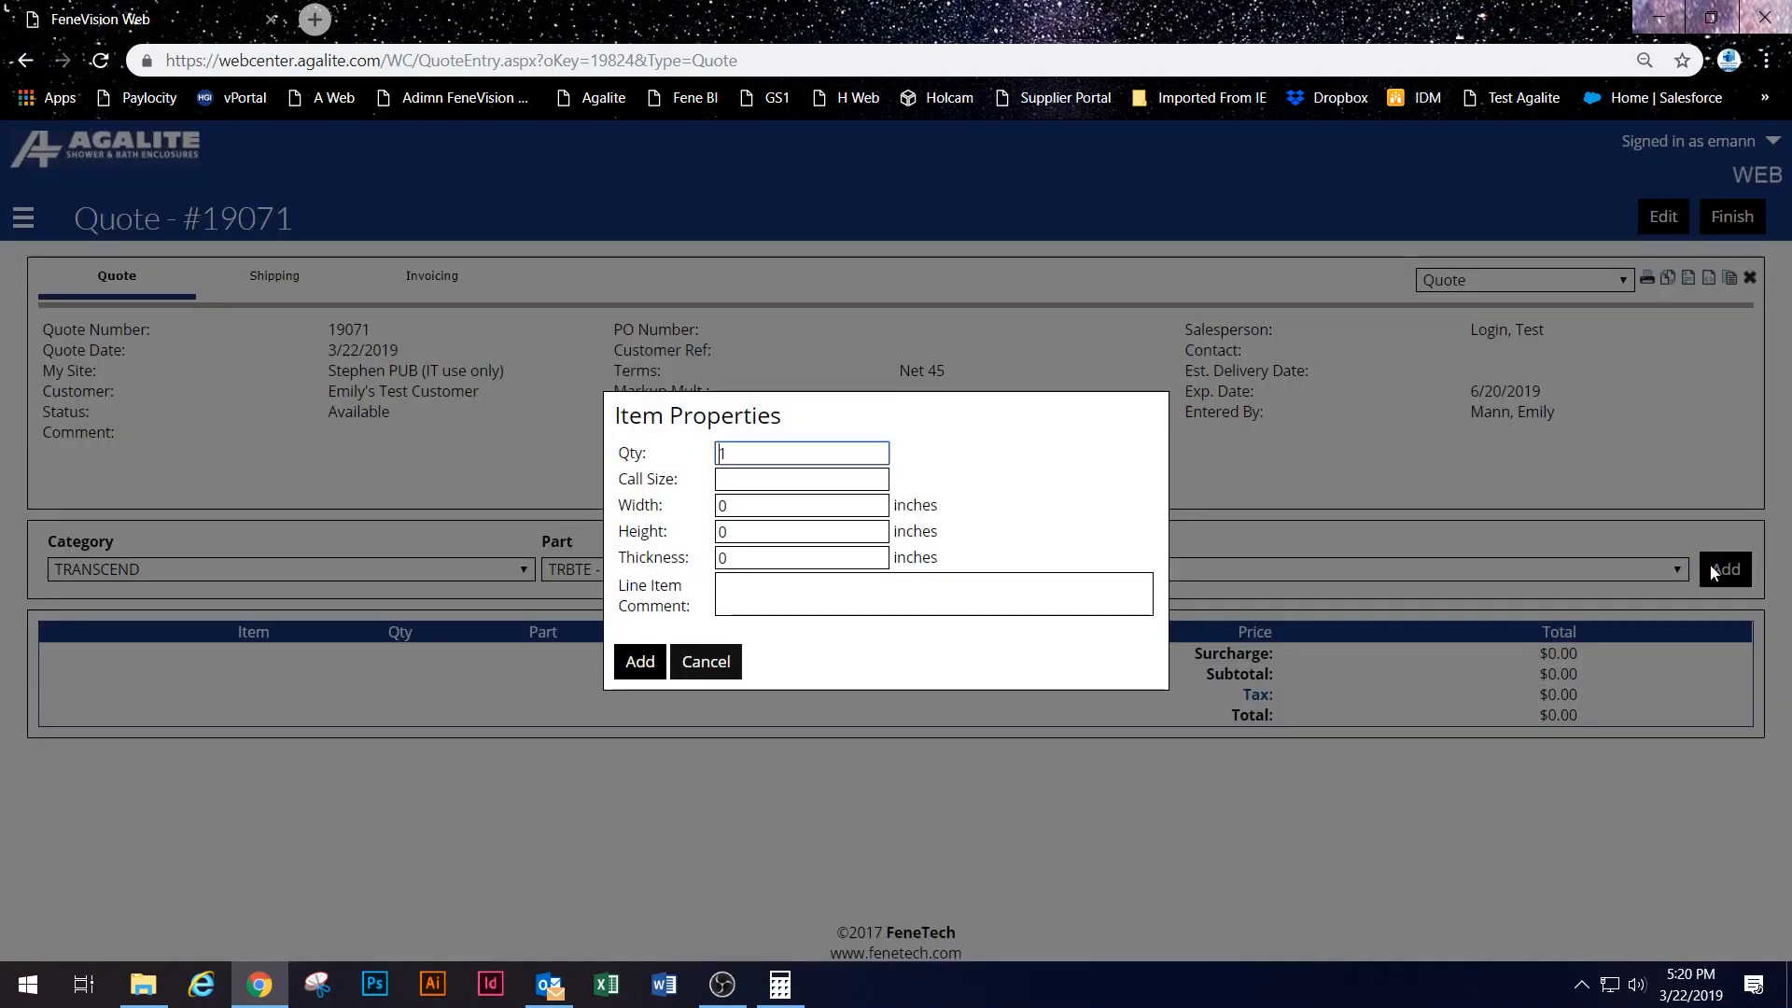
{"action": "left_click", "coordinate": [639, 660]}
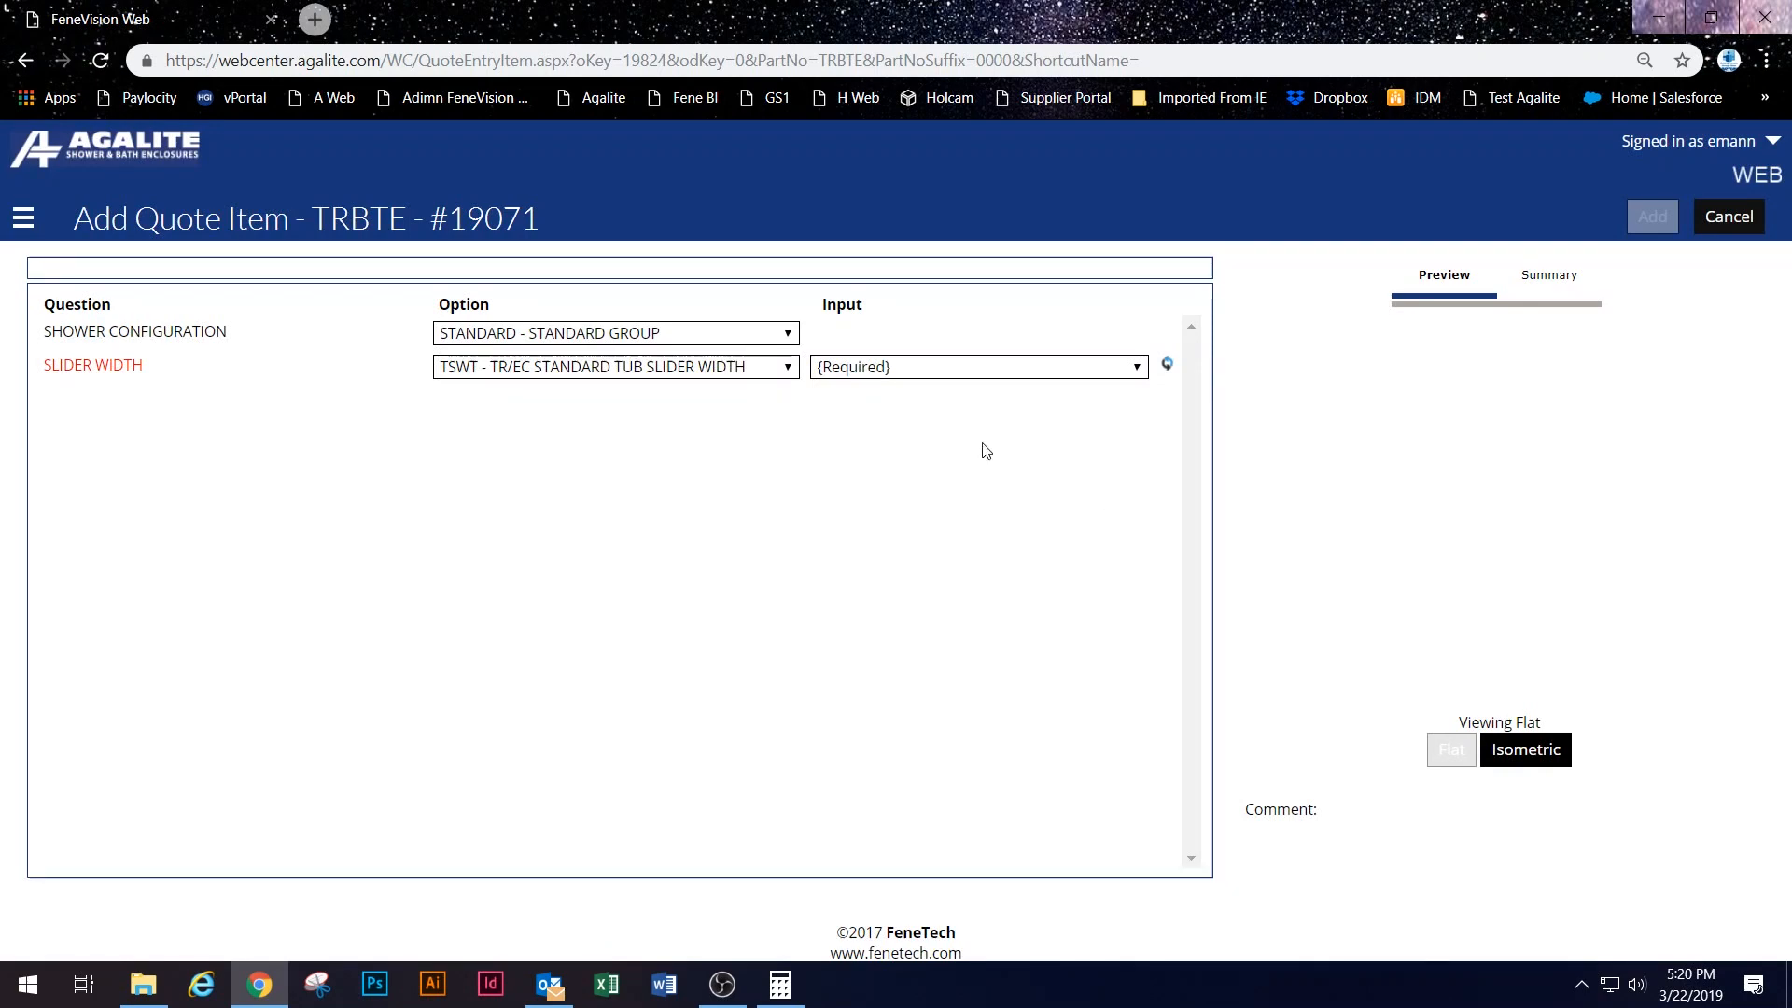
Step: Configure the slider at width 58 with the shower head on the right, and add it
{"action": "left_click", "coordinate": [912, 367]}
{"action": "left_click", "coordinate": [920, 414]}
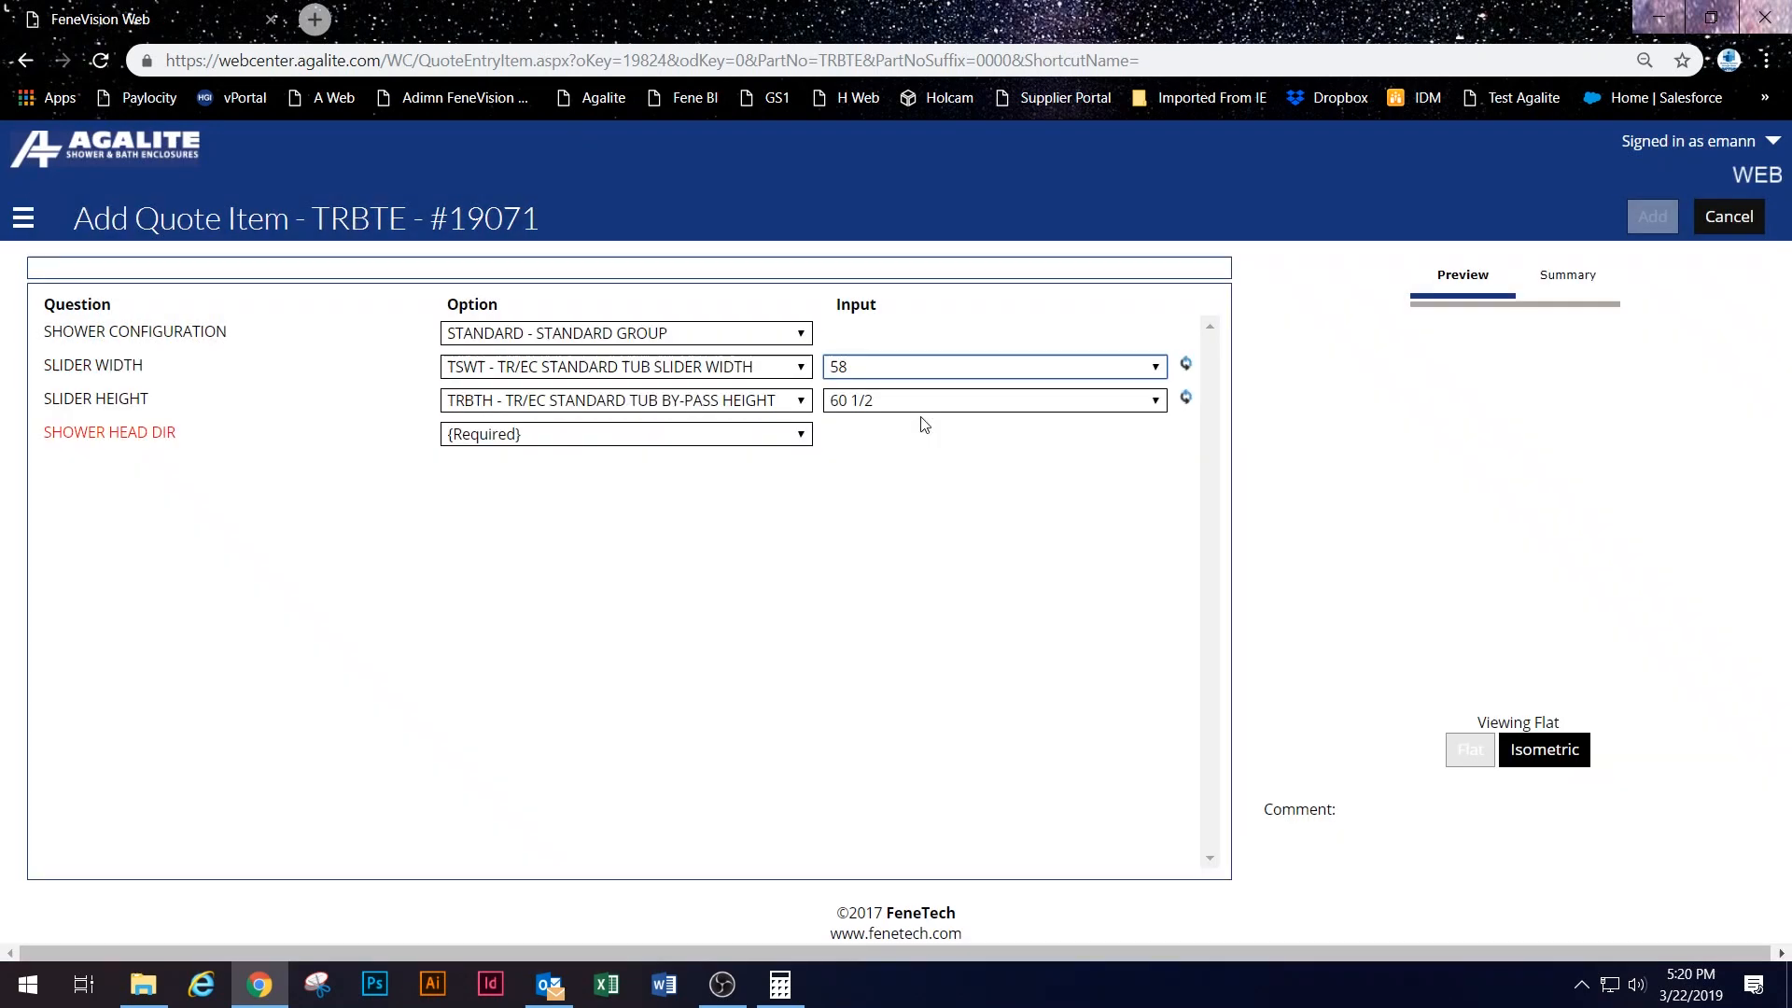
{"action": "left_click", "coordinate": [615, 434]}
{"action": "left_click", "coordinate": [620, 502]}
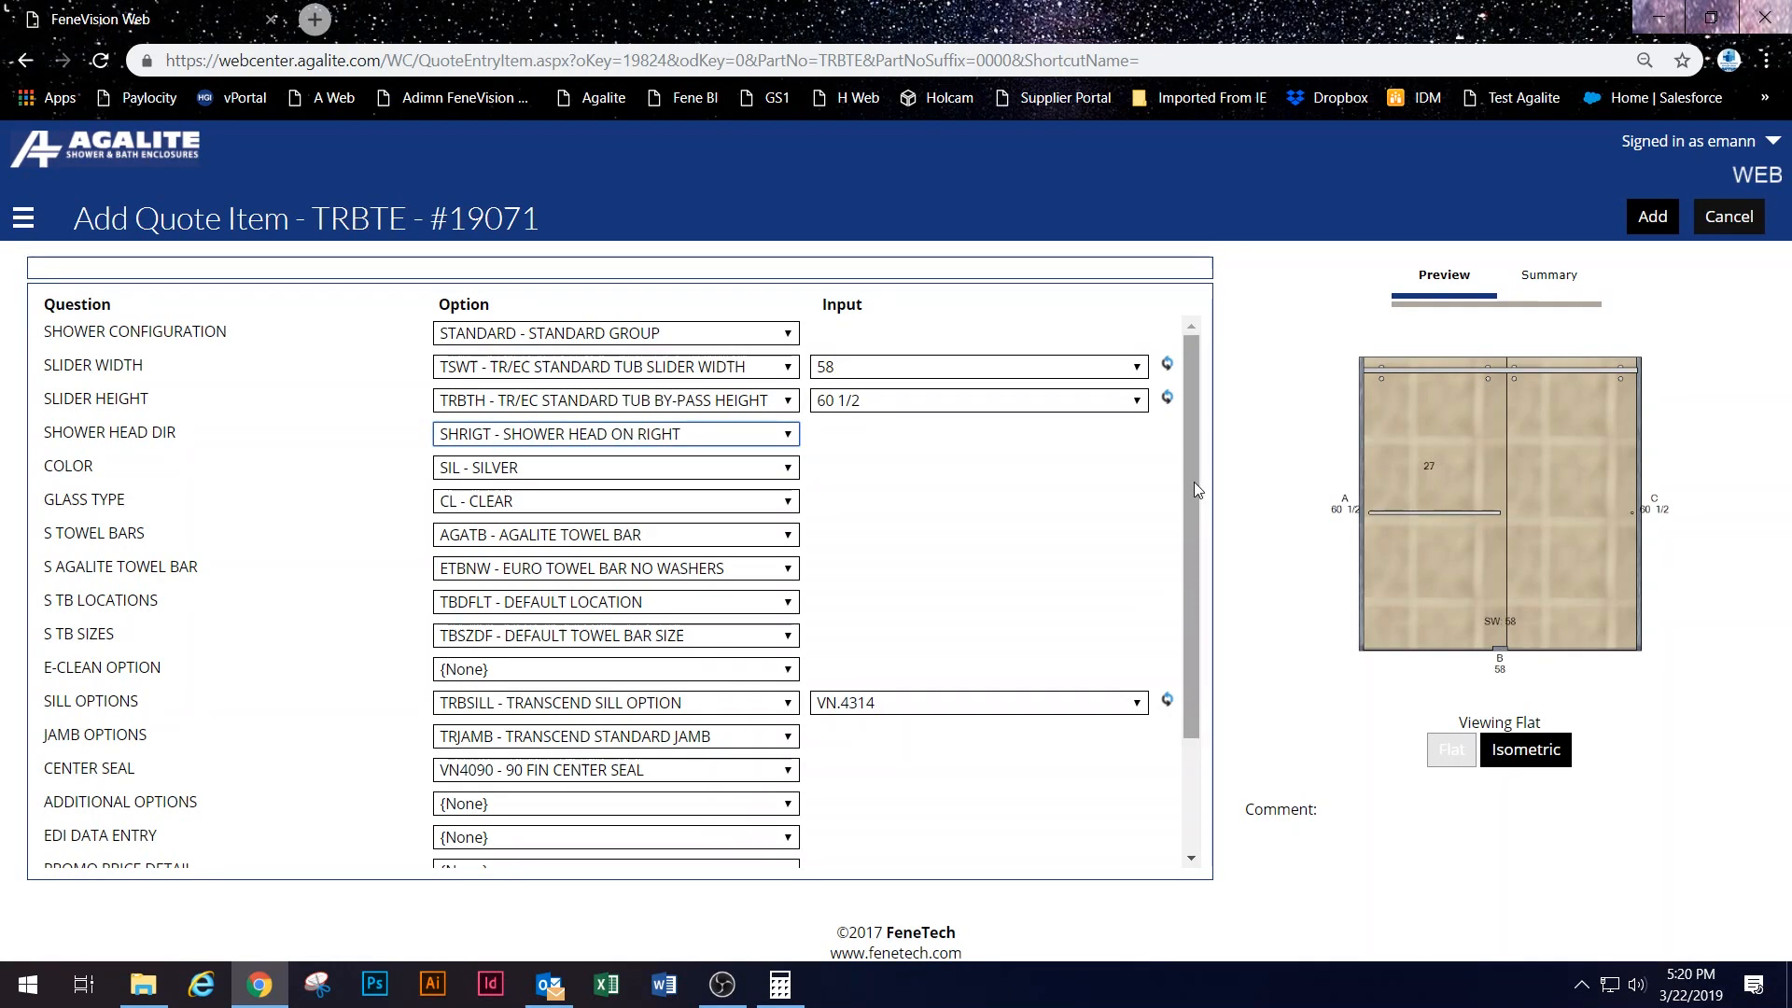
{"action": "scroll", "coordinate": [1004, 565], "scroll_direction": "down", "scroll_amount": 3}
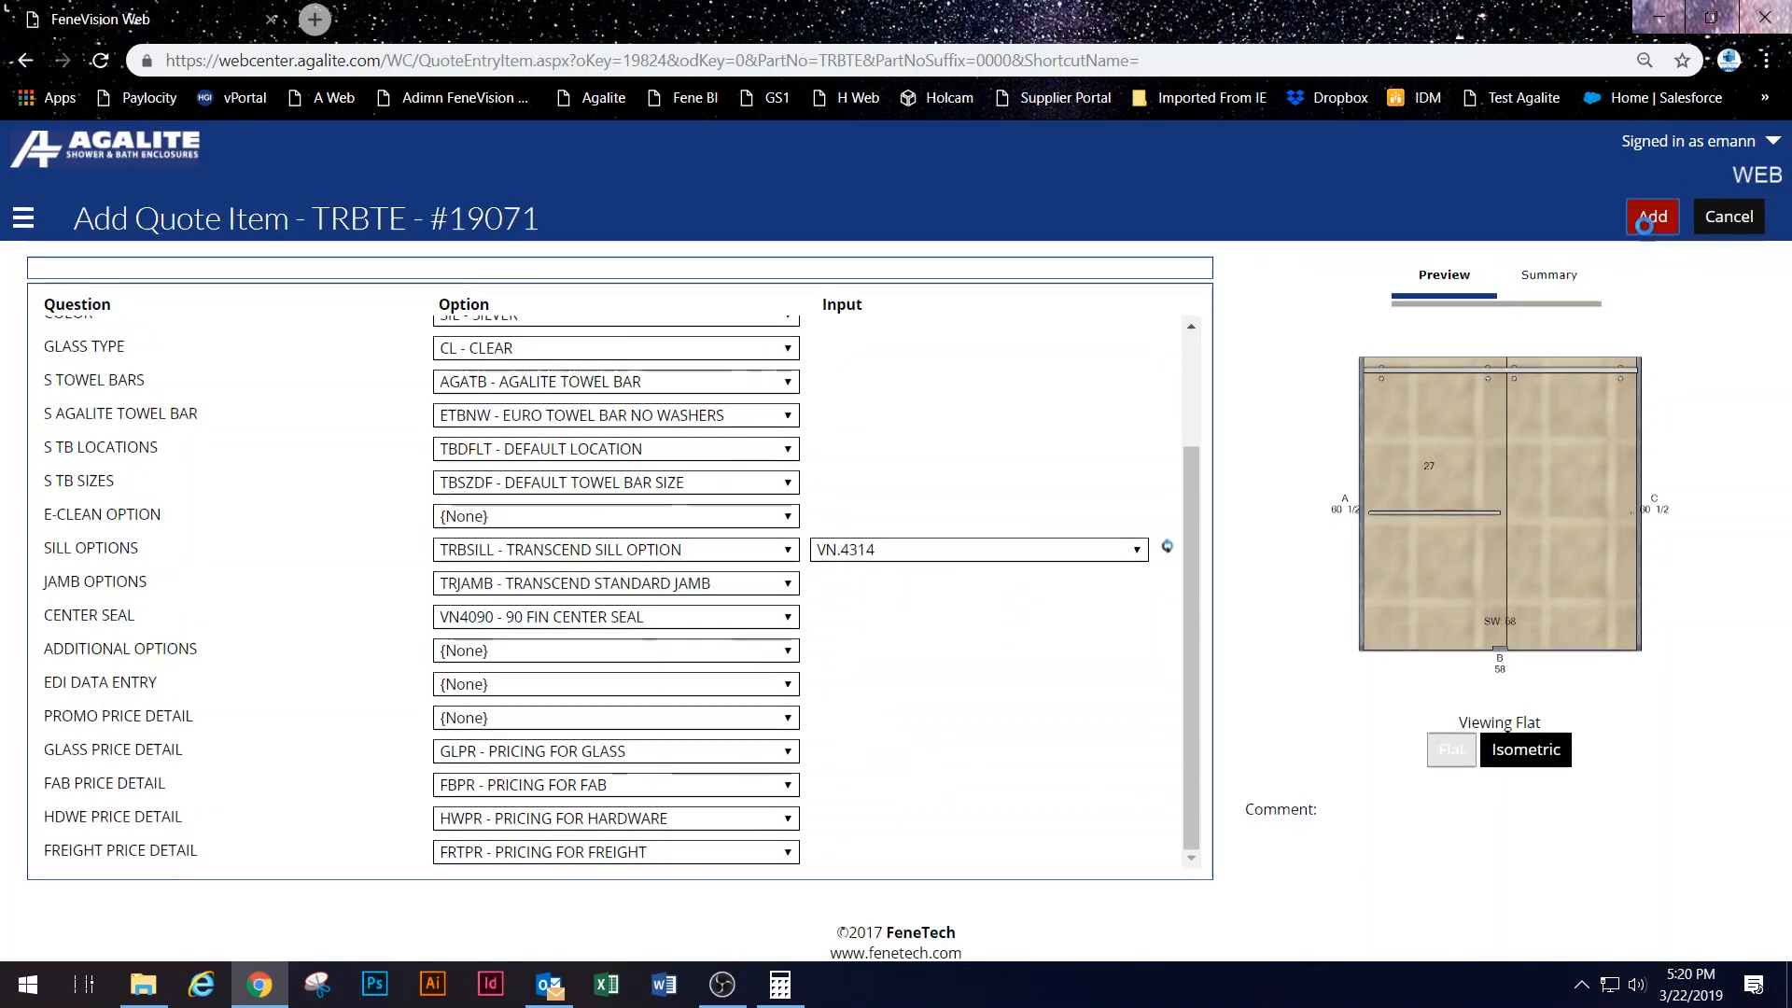
{"action": "left_click", "coordinate": [1652, 217]}
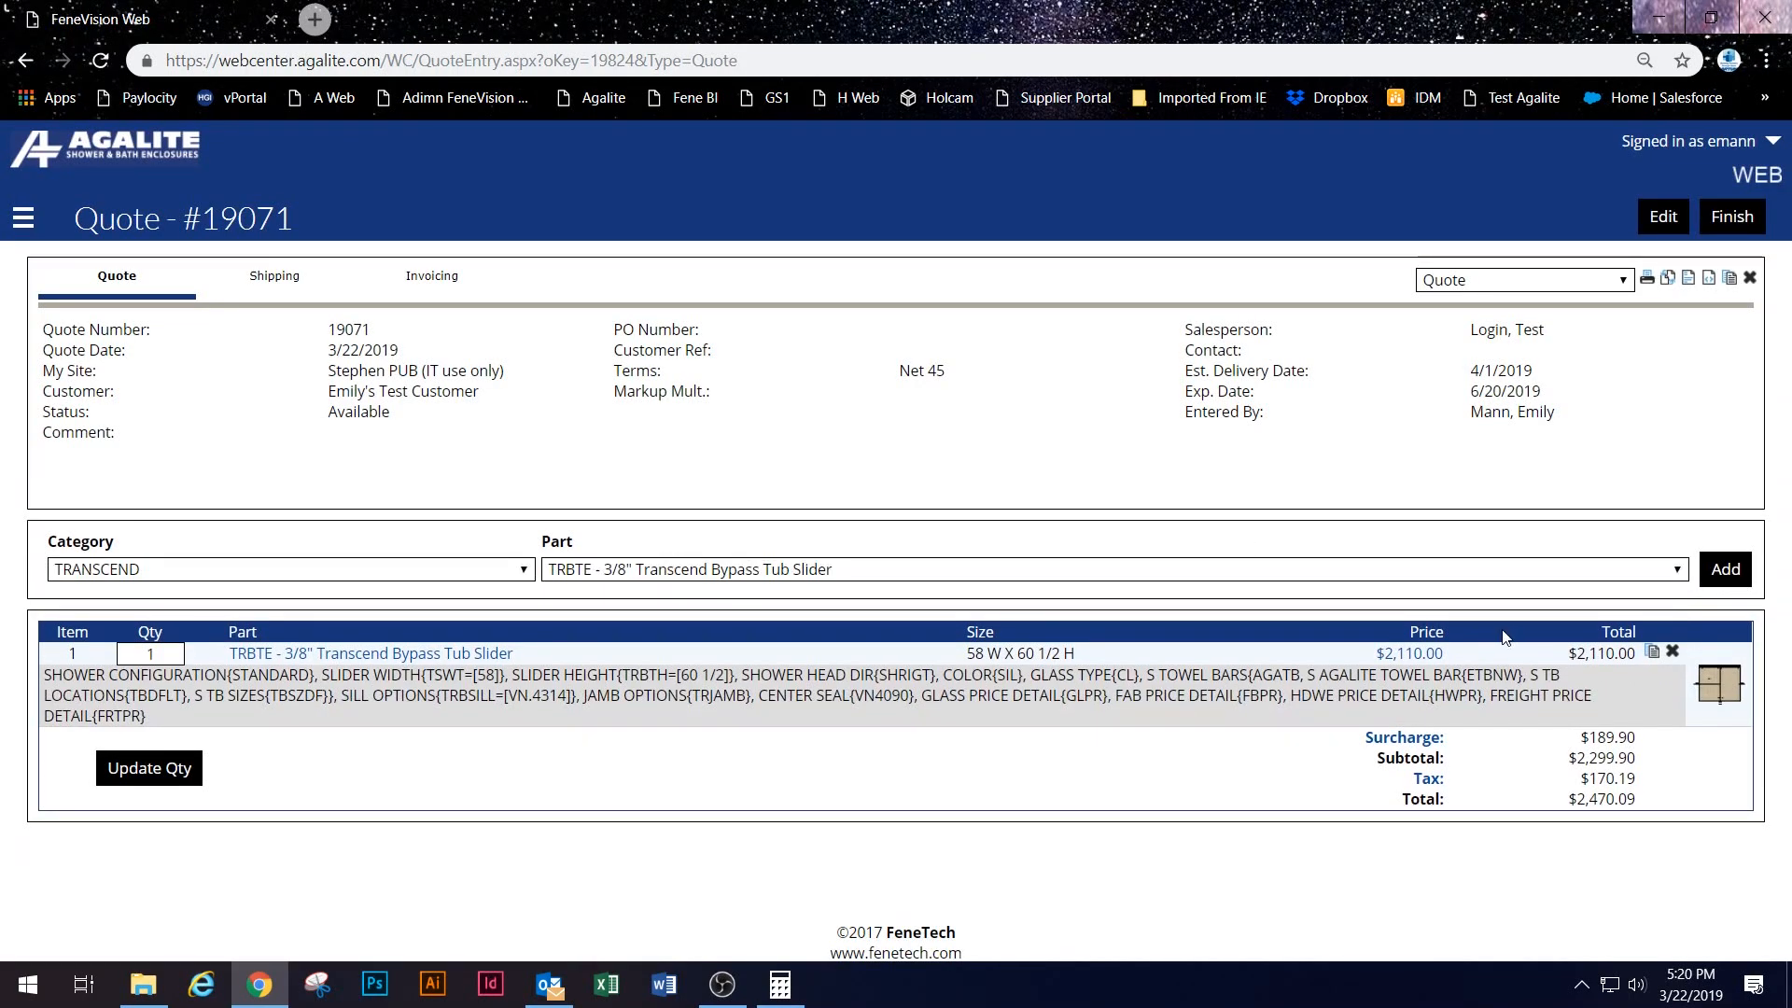
{"action": "left_click", "coordinate": [1409, 653]}
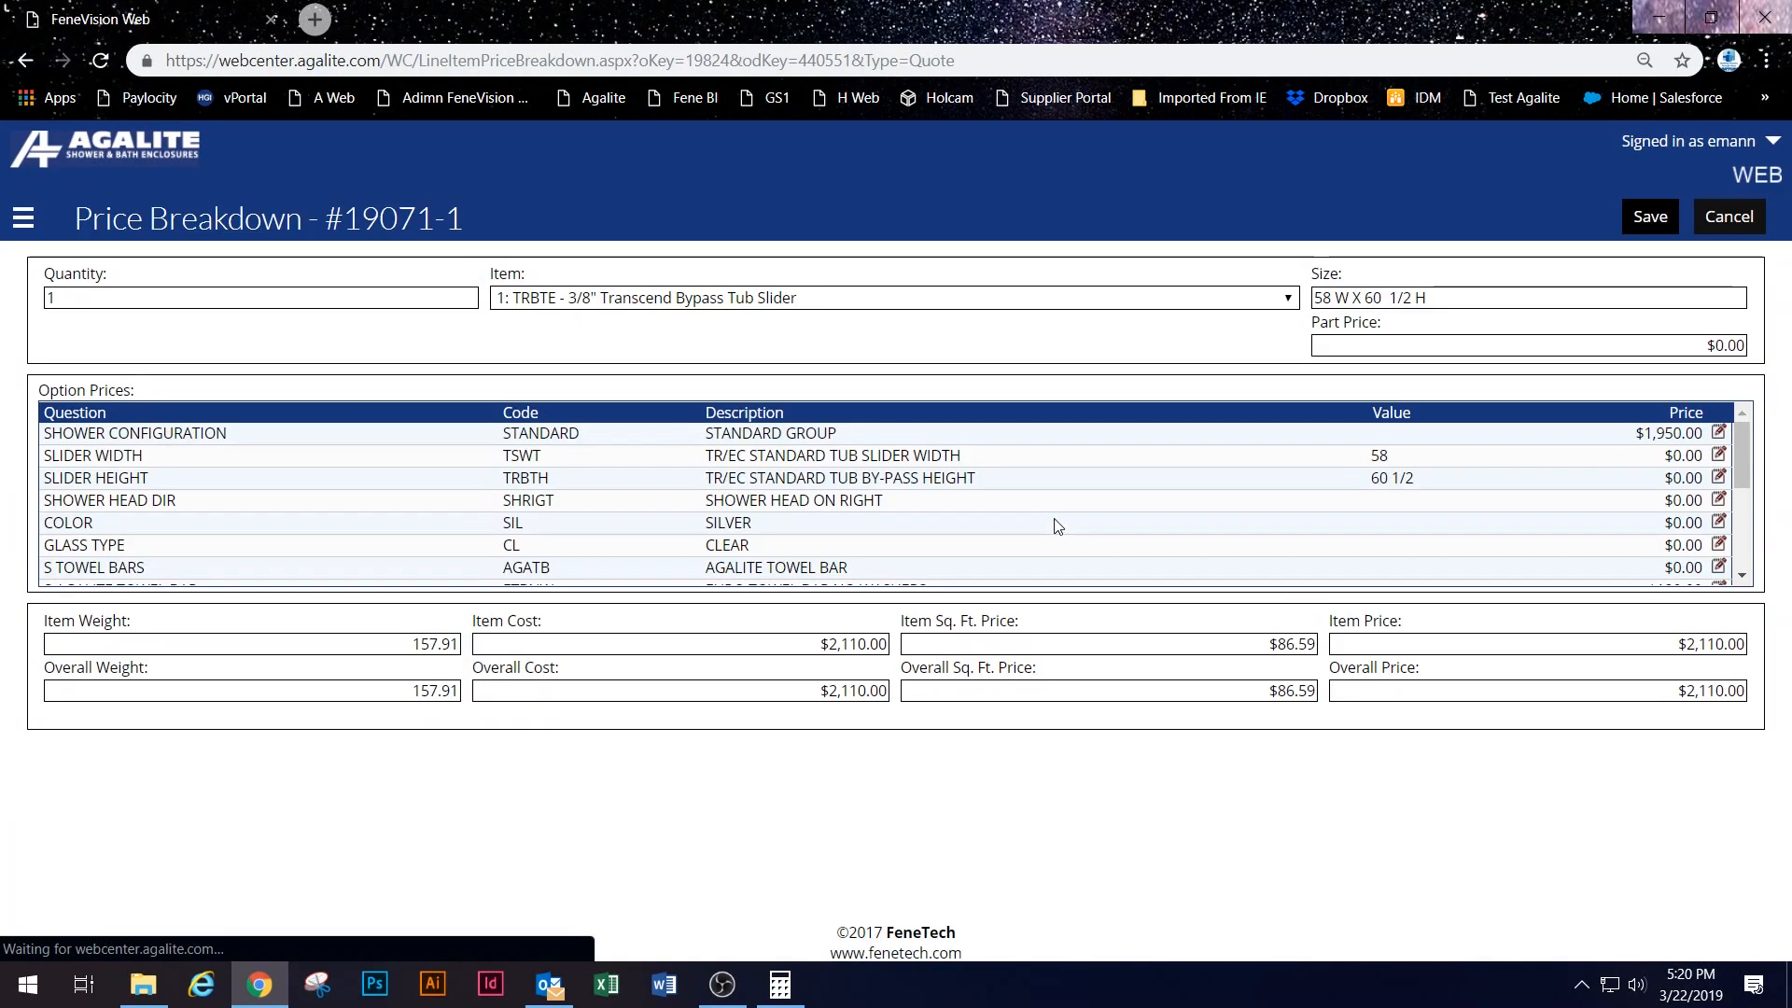
Step: Review the slider's $2,110.00 price breakdown and cancel without saving
{"action": "left_click_drag", "start_coordinate": [684, 644], "coordinate": [858, 644]}
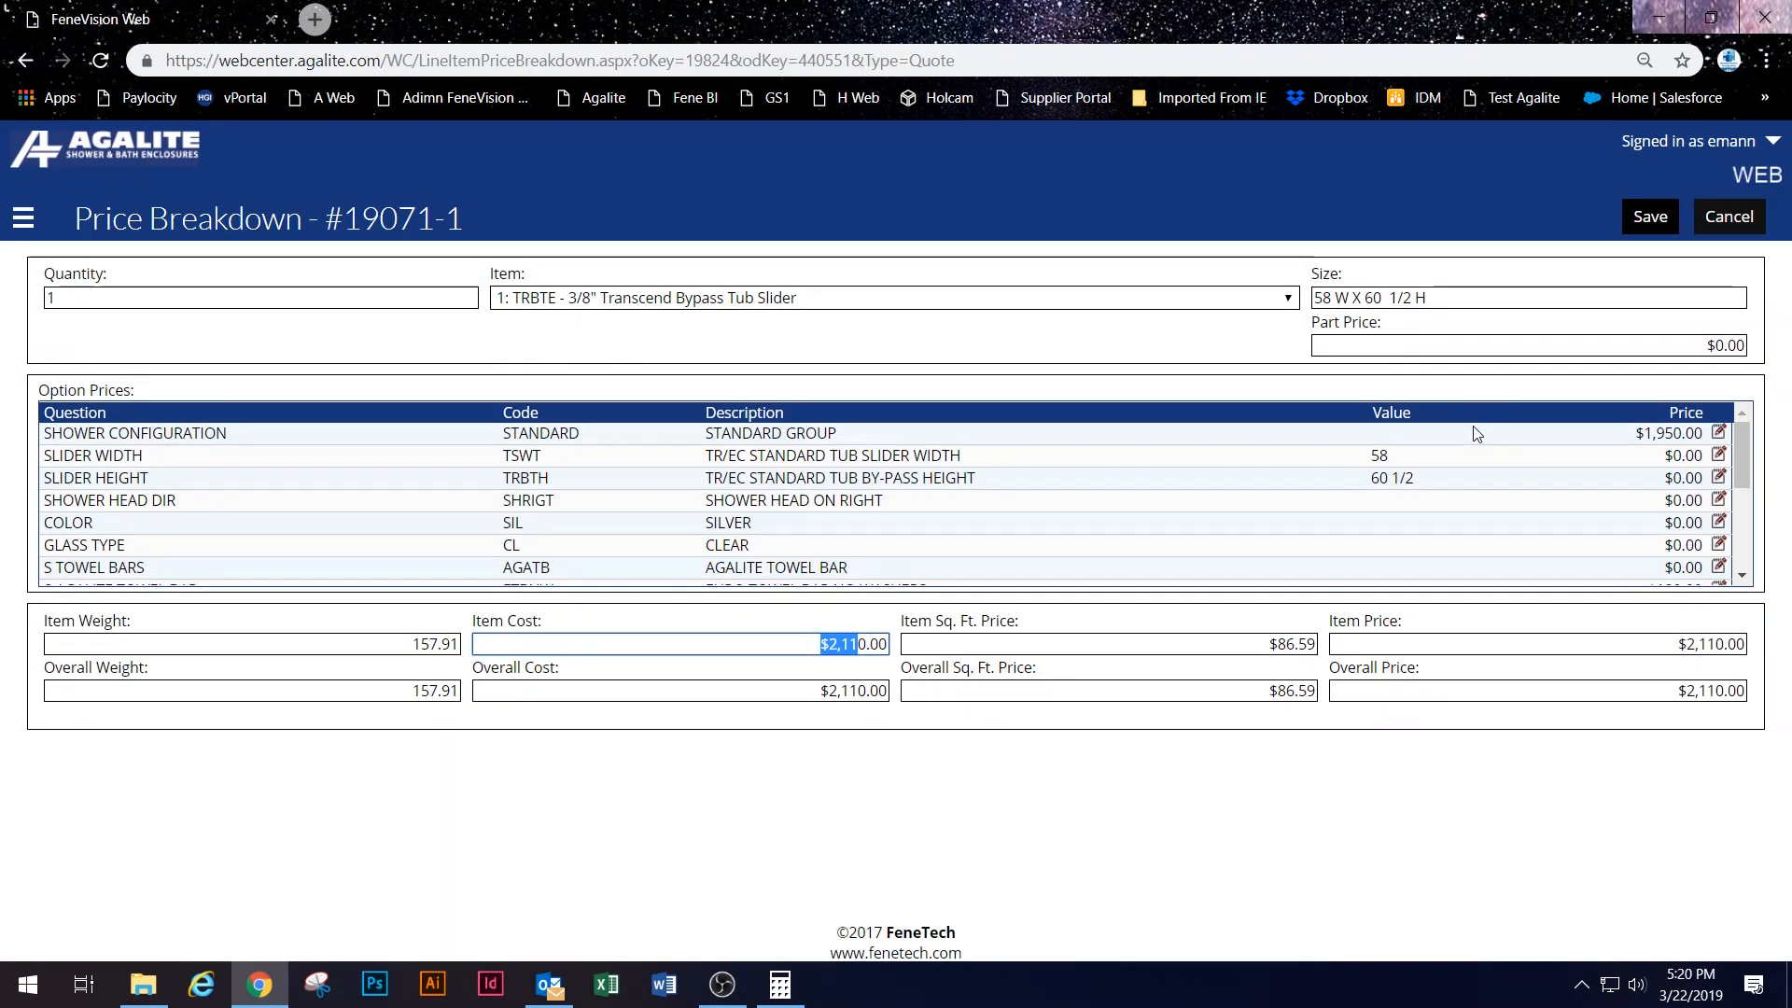
{"action": "scroll", "coordinate": [1104, 469], "scroll_direction": "down", "scroll_amount": 5}
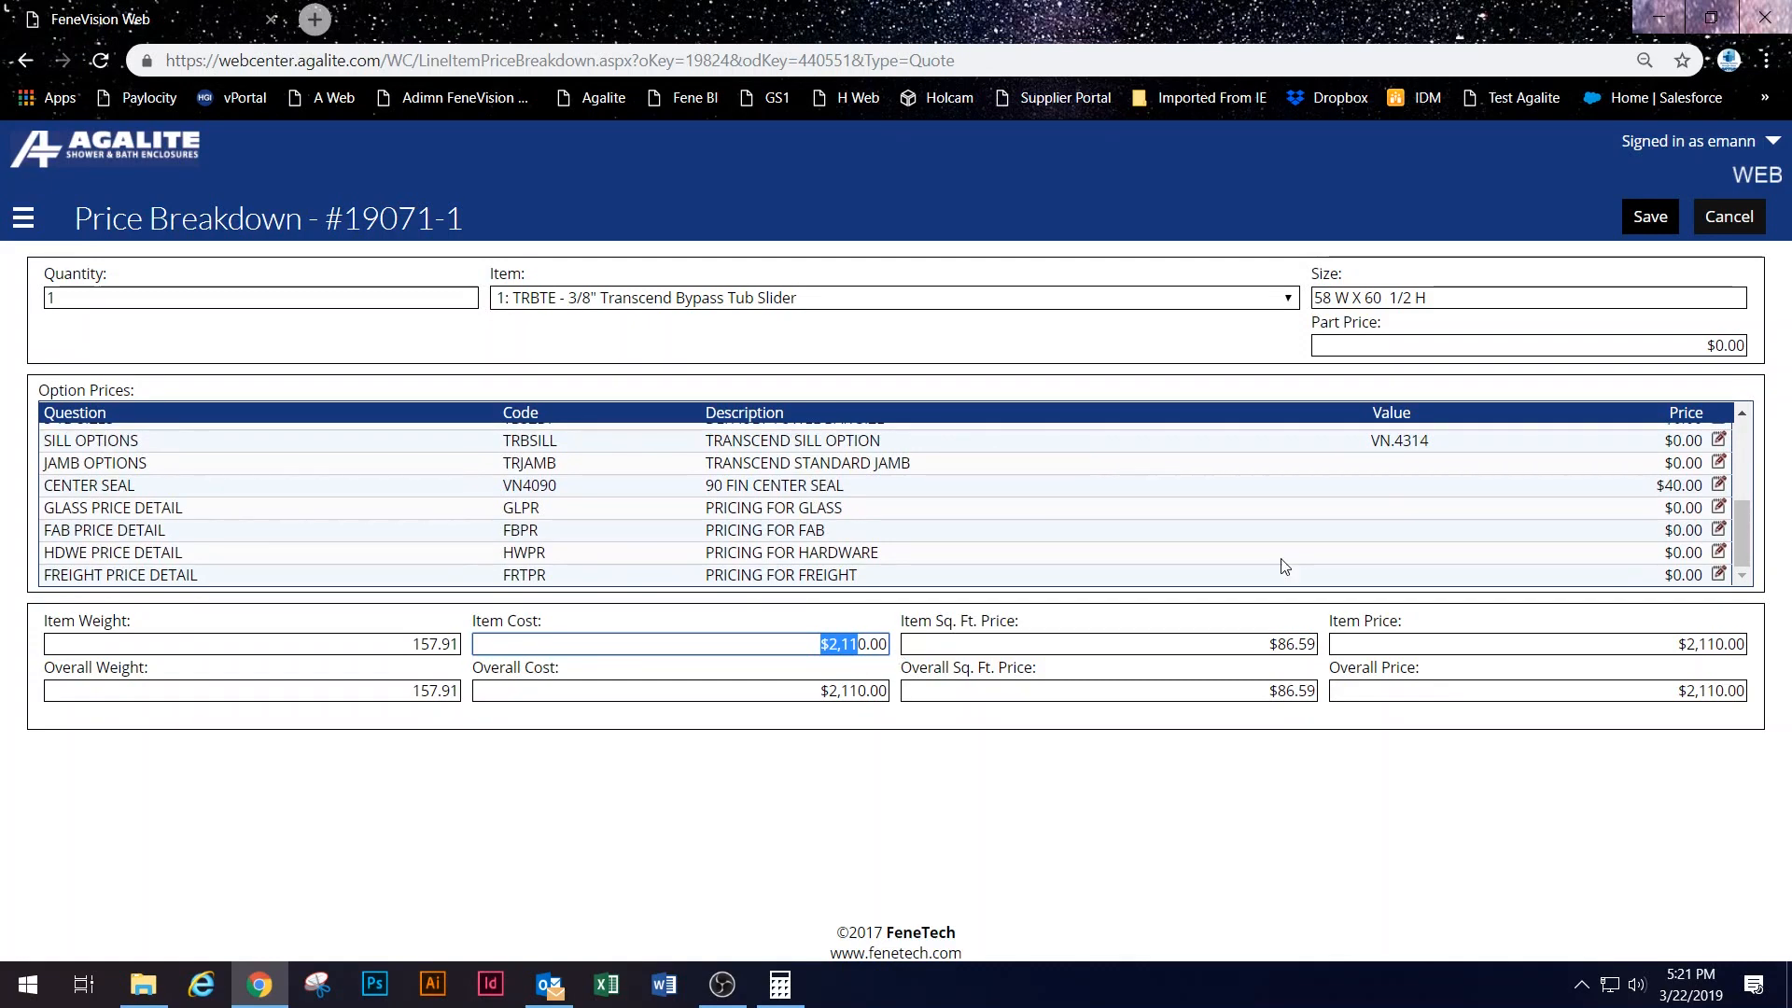
{"action": "scroll", "coordinate": [1384, 488], "scroll_direction": "up", "scroll_amount": 5}
{"action": "left_click", "coordinate": [1728, 217]}
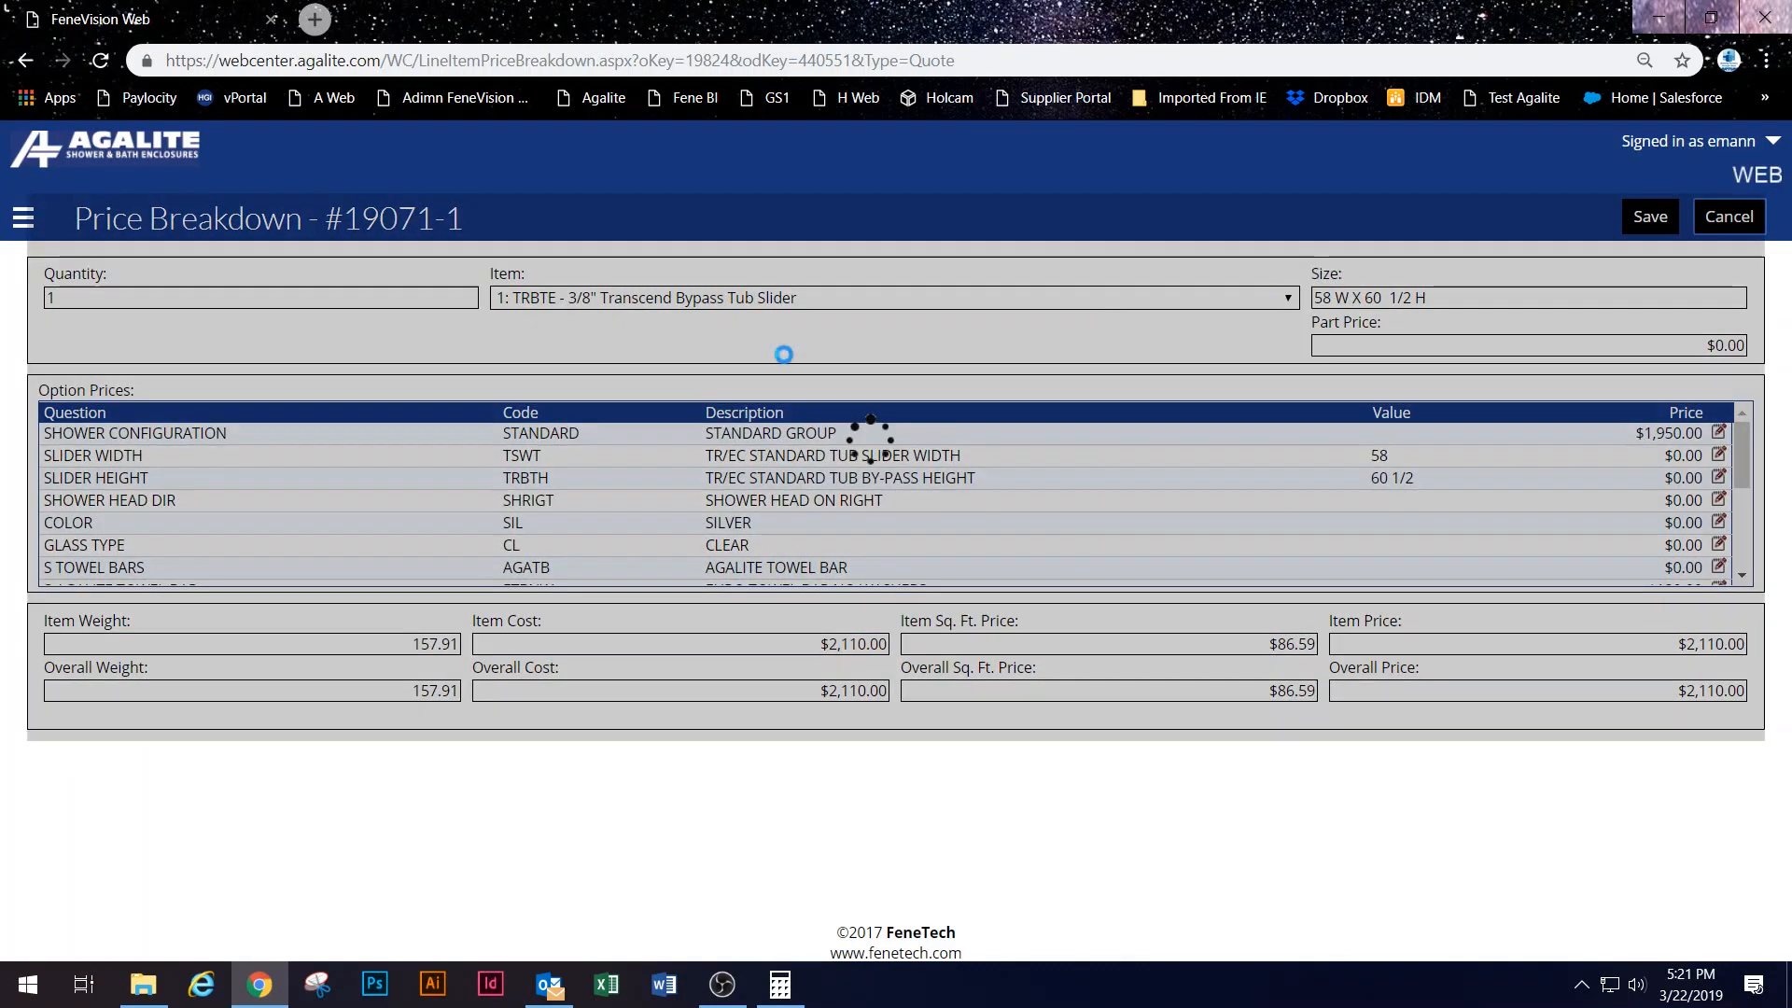
Step: Look at the Setup > Customers list, then return to the Dashboard
{"action": "left_click", "coordinate": [25, 219]}
{"action": "left_click", "coordinate": [102, 476]}
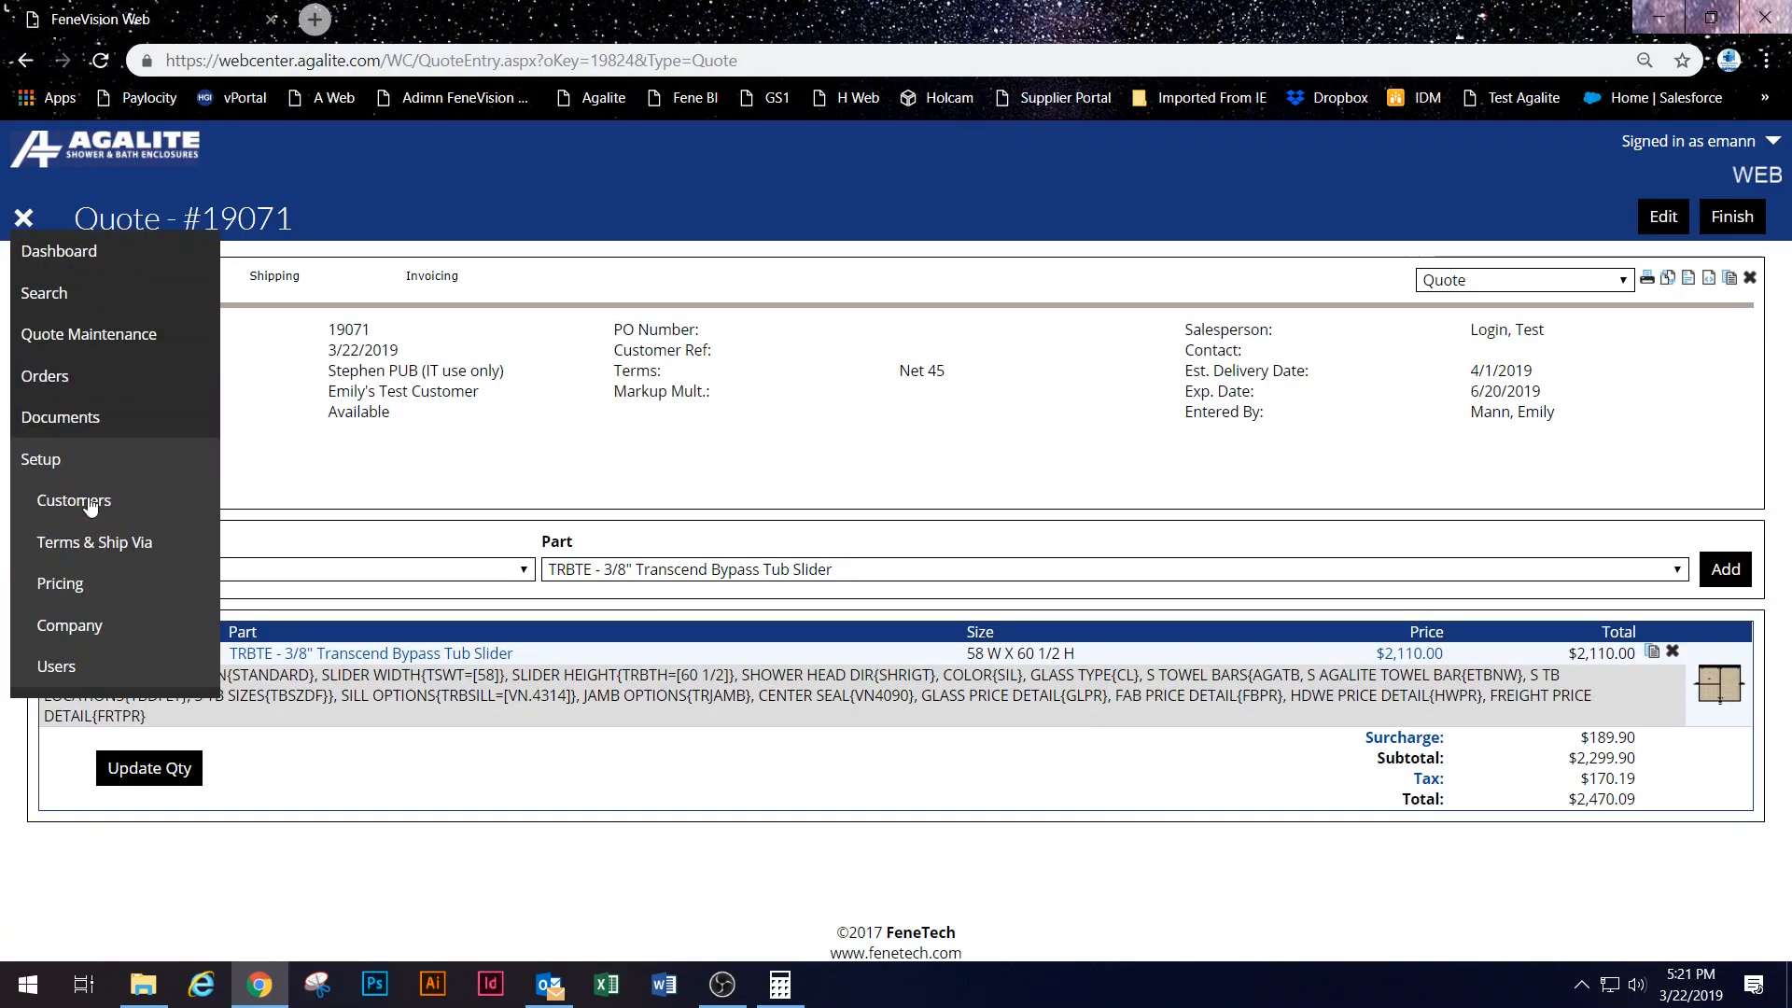
{"action": "left_click", "coordinate": [103, 502]}
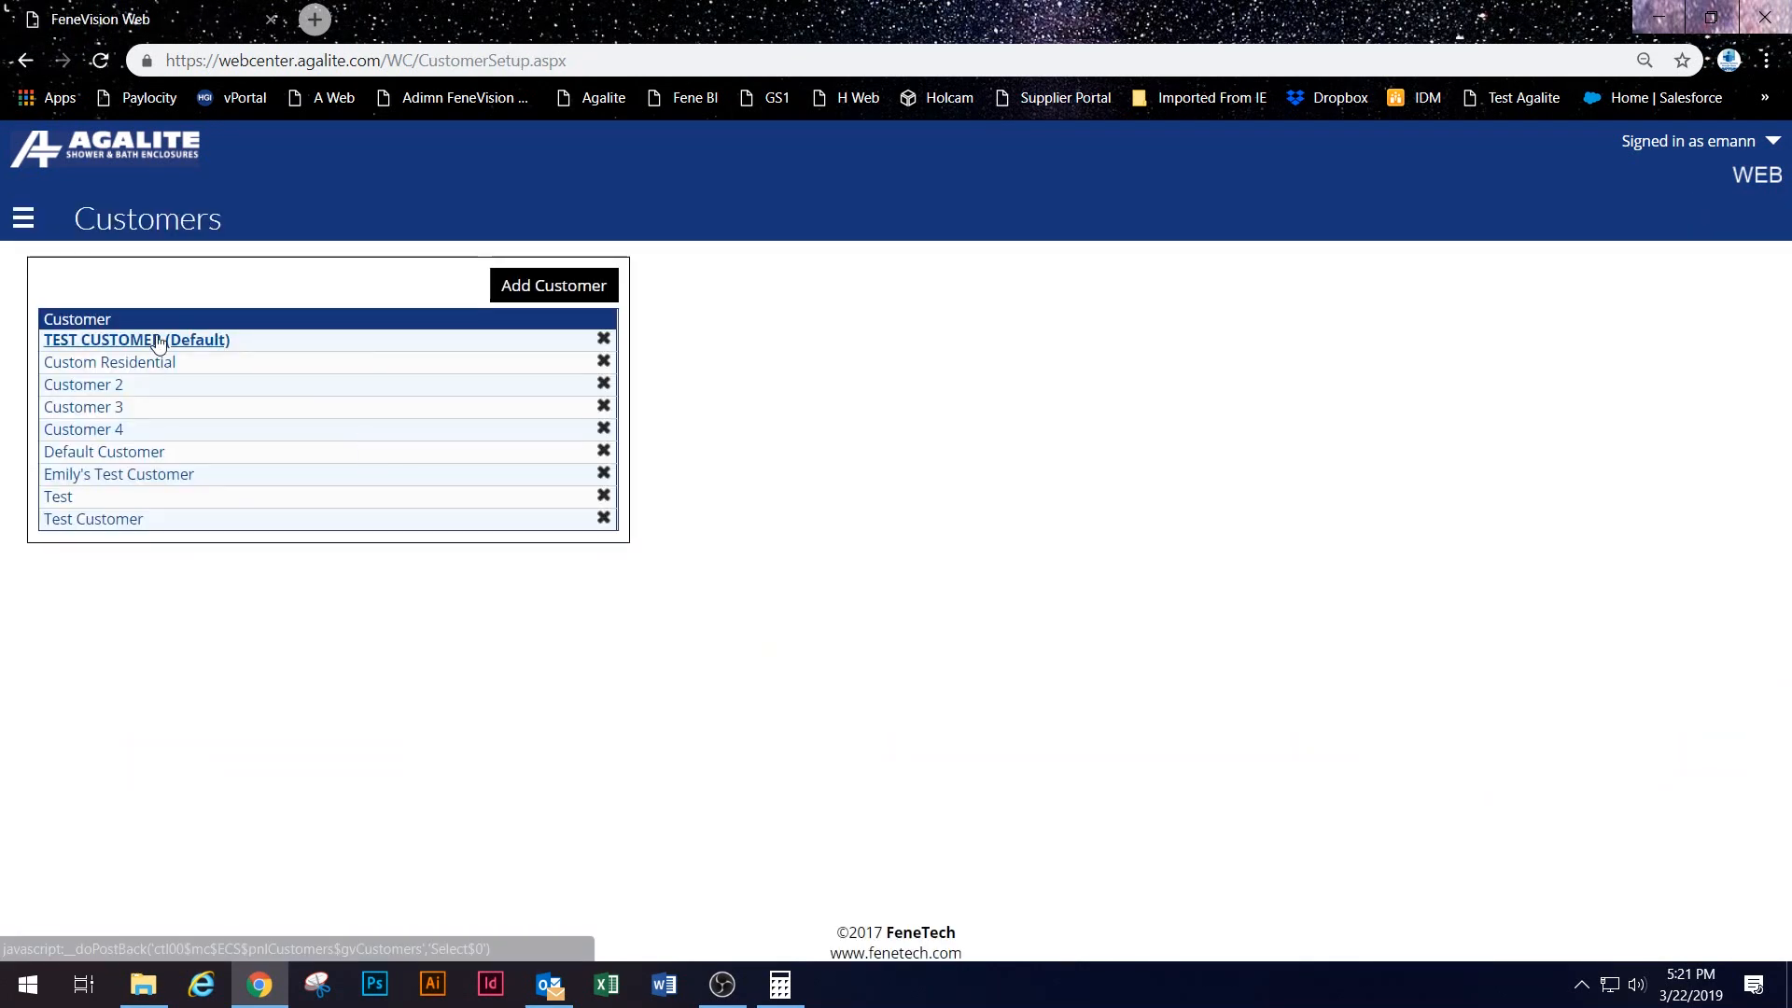
{"action": "left_click", "coordinate": [26, 222]}
{"action": "left_click", "coordinate": [56, 254]}
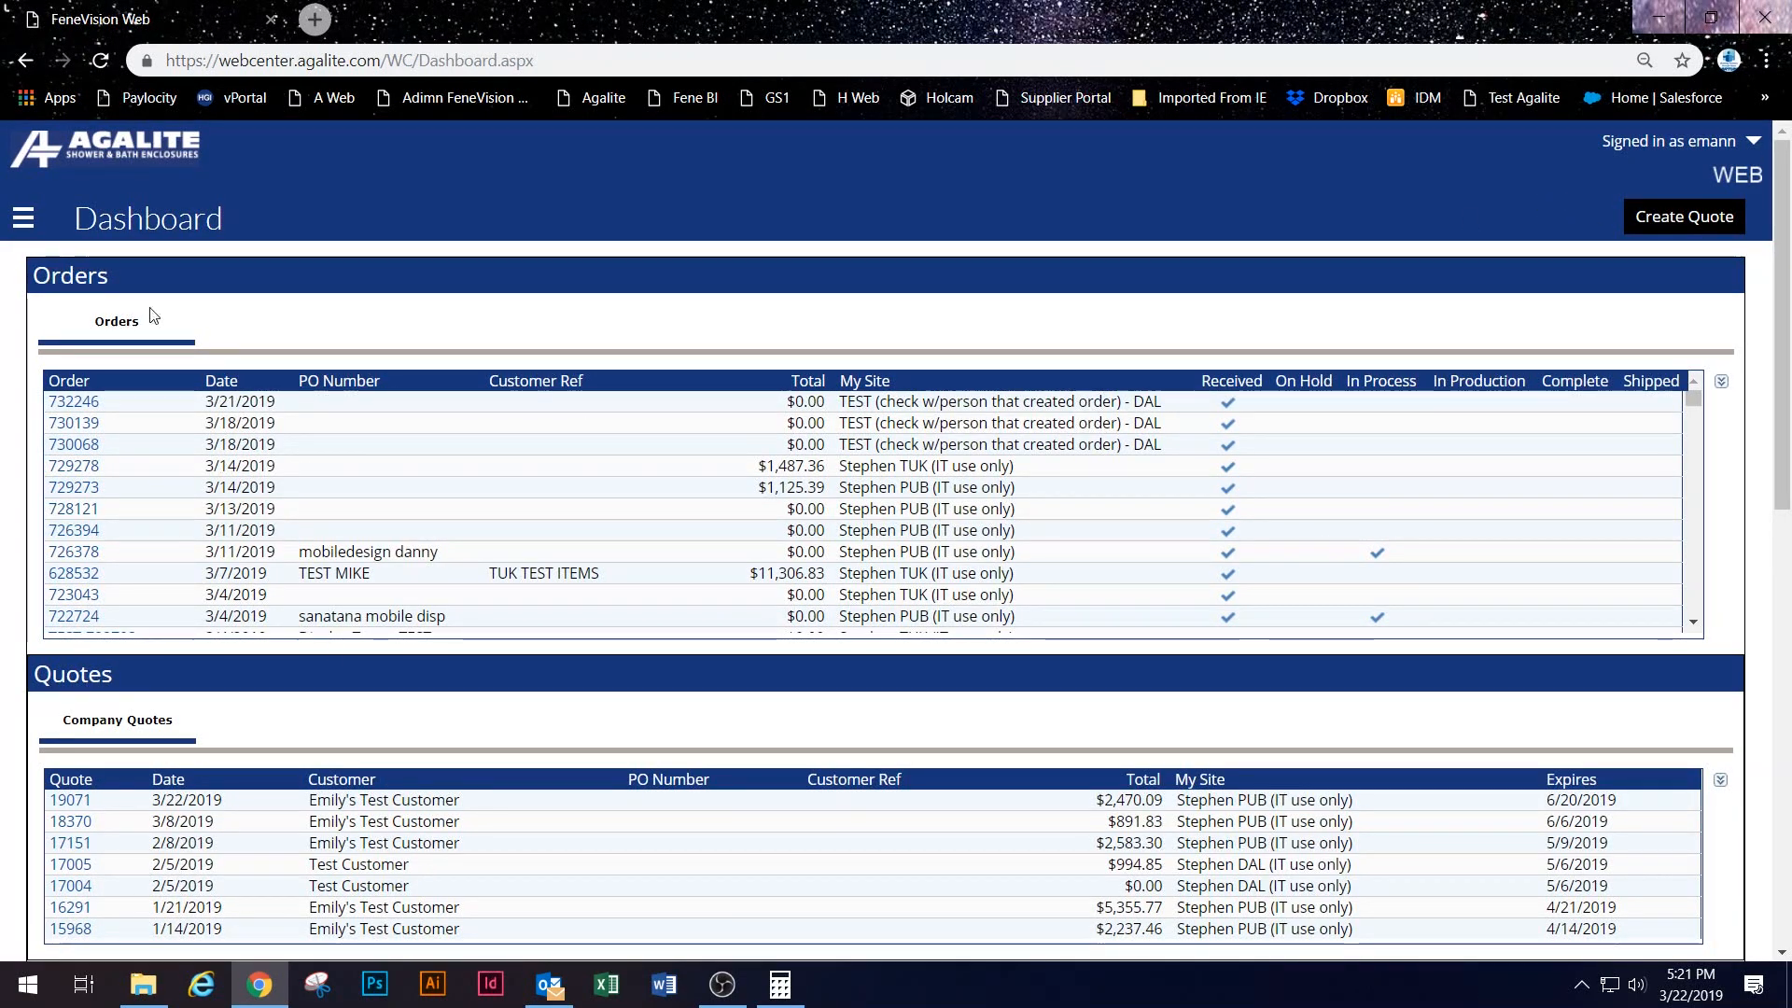
Step: Start another quote with the DAL site and Test Customer, checking the customer list
{"action": "left_click", "coordinate": [1666, 227]}
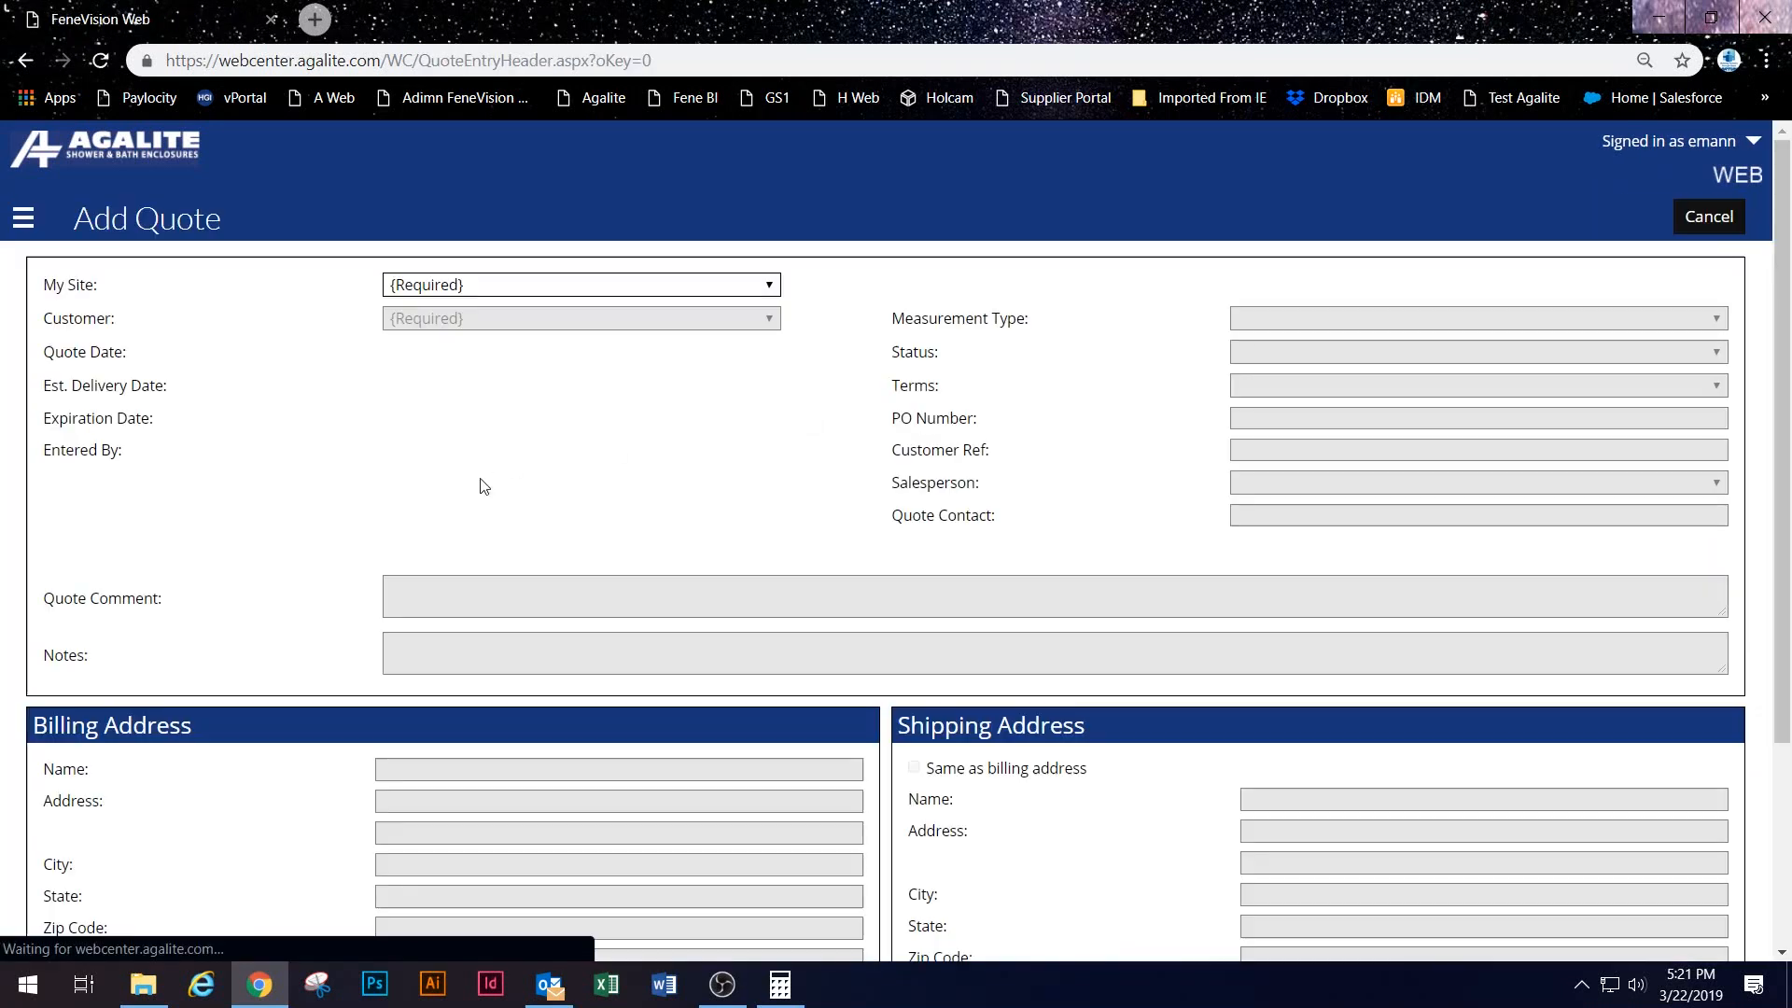
{"action": "left_click", "coordinate": [471, 285]}
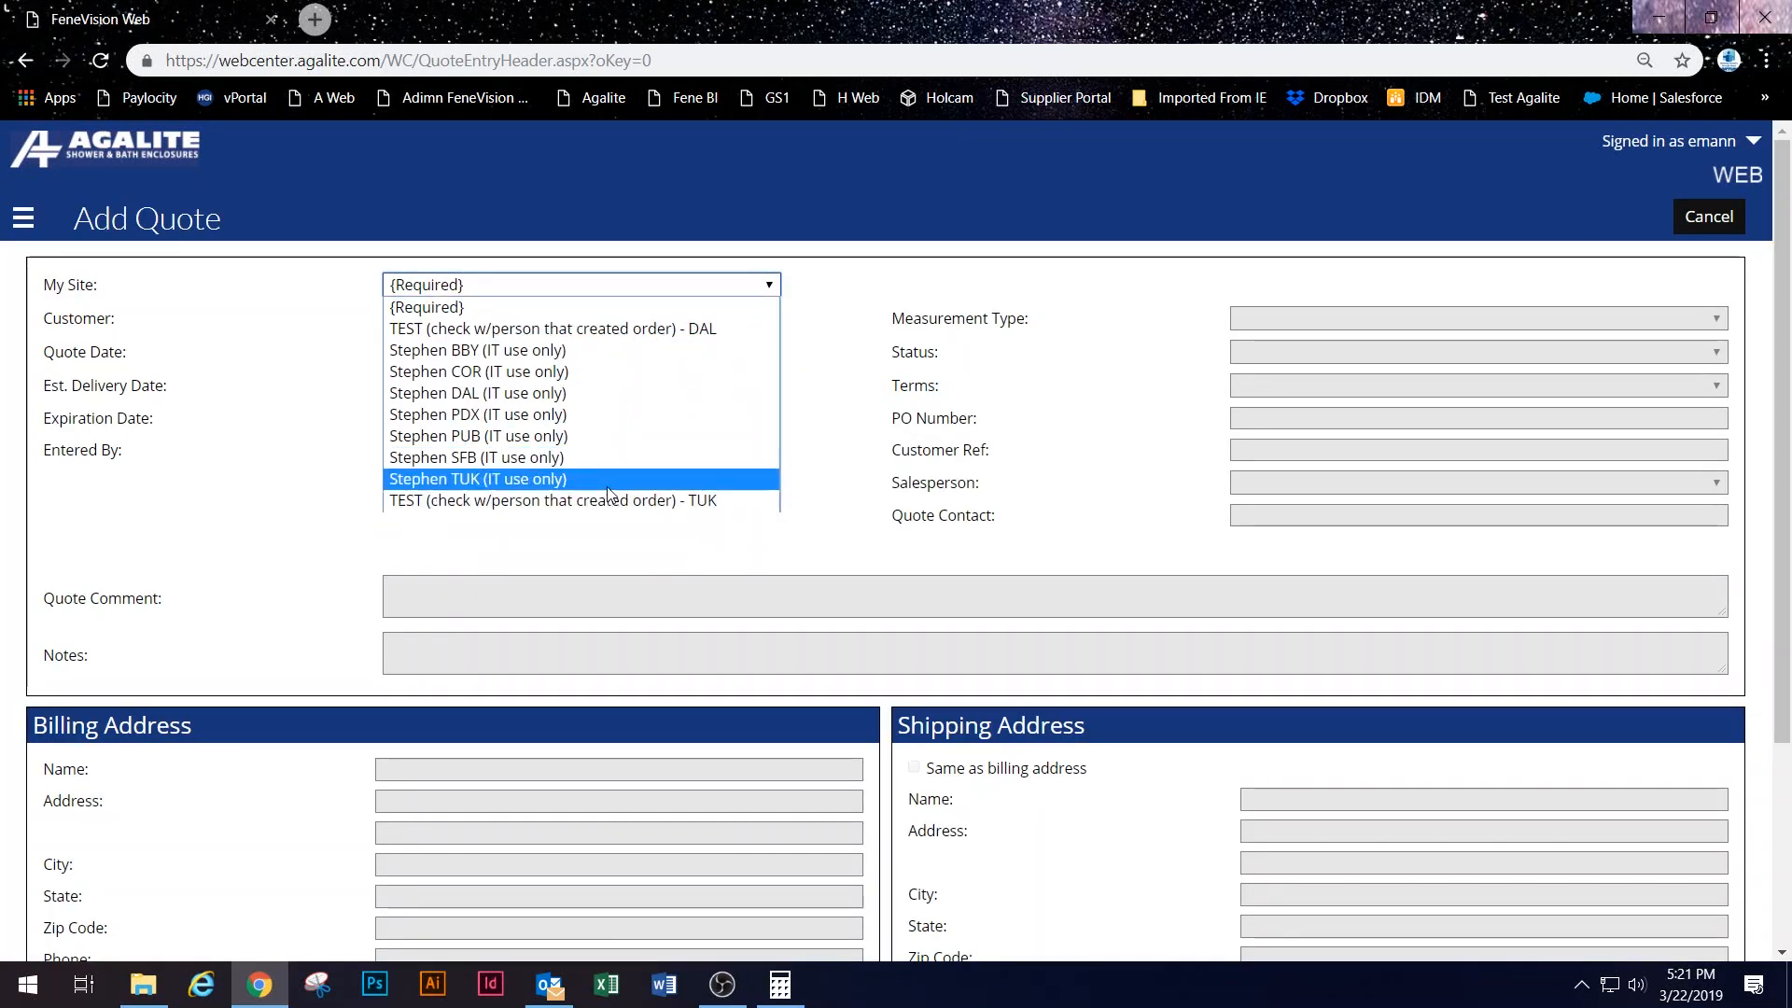
{"action": "left_click", "coordinate": [602, 405]}
{"action": "left_click", "coordinate": [512, 325]}
{"action": "left_click", "coordinate": [521, 333]}
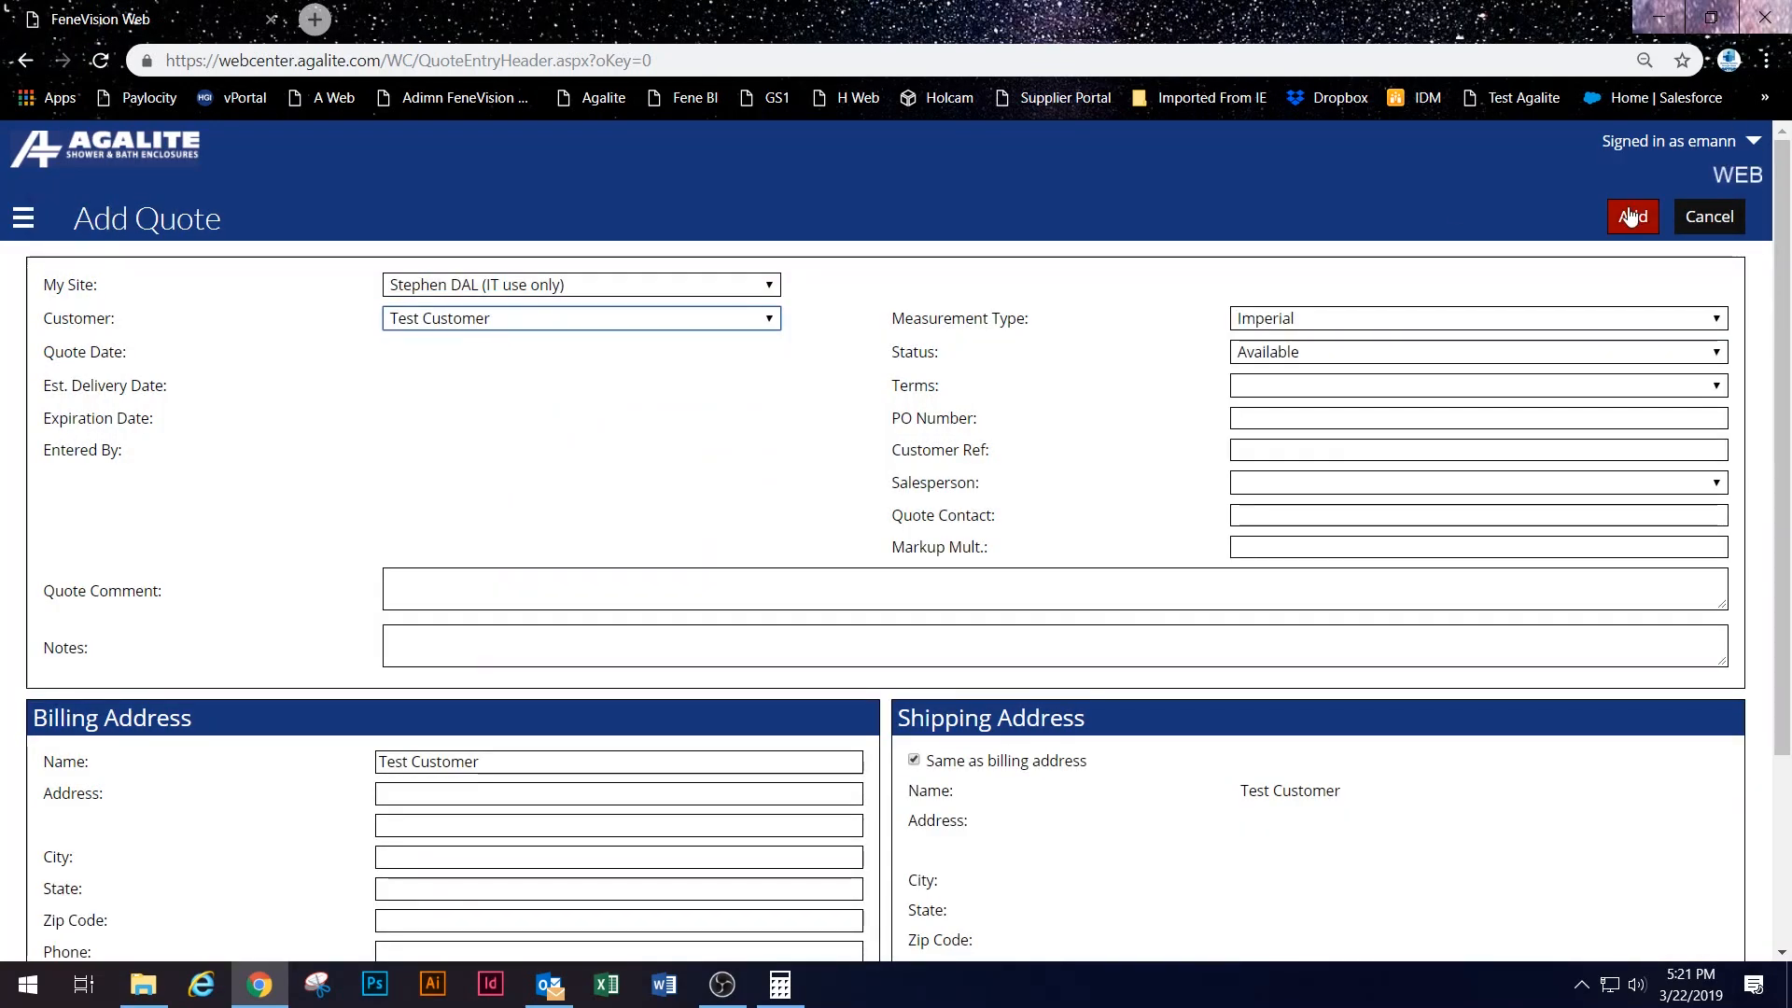
{"action": "left_click", "coordinate": [460, 318]}
{"action": "left_click", "coordinate": [441, 317]}
Step: Look over the payment terms list, then expand Setup in the site navigation
{"action": "left_click", "coordinate": [1299, 386]}
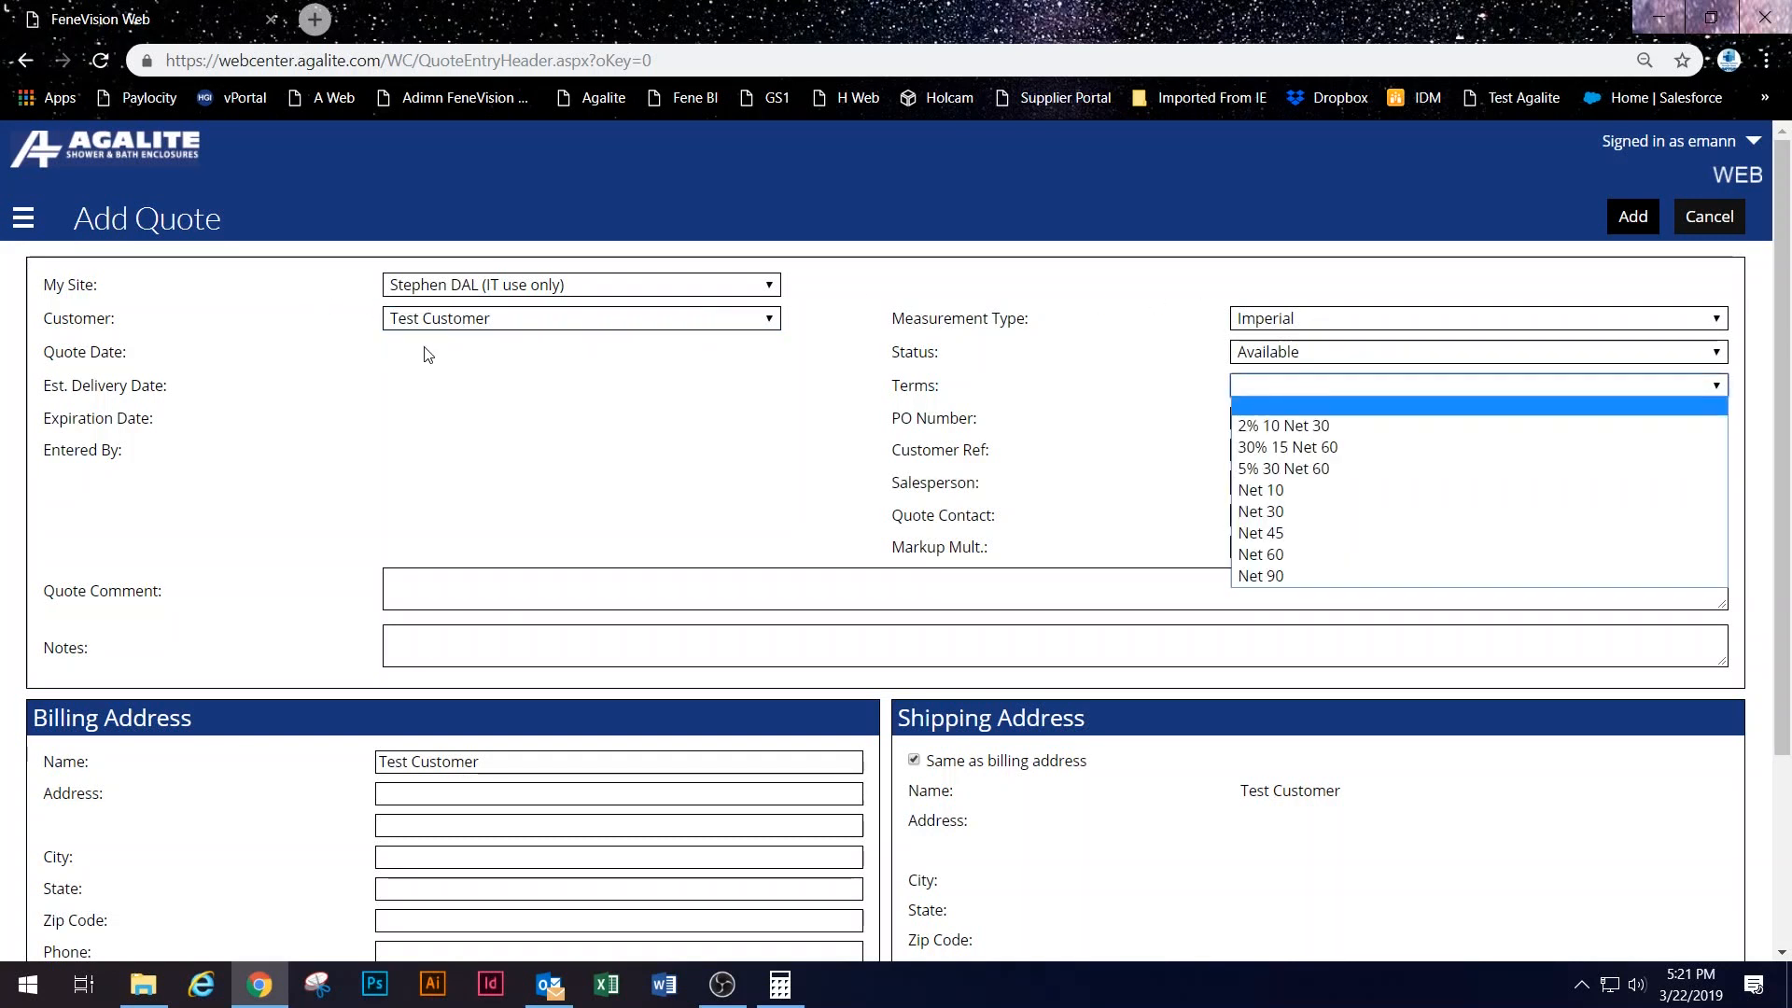
{"action": "left_click", "coordinate": [12, 227]}
{"action": "left_click", "coordinate": [22, 224]}
{"action": "left_click", "coordinate": [112, 455]}
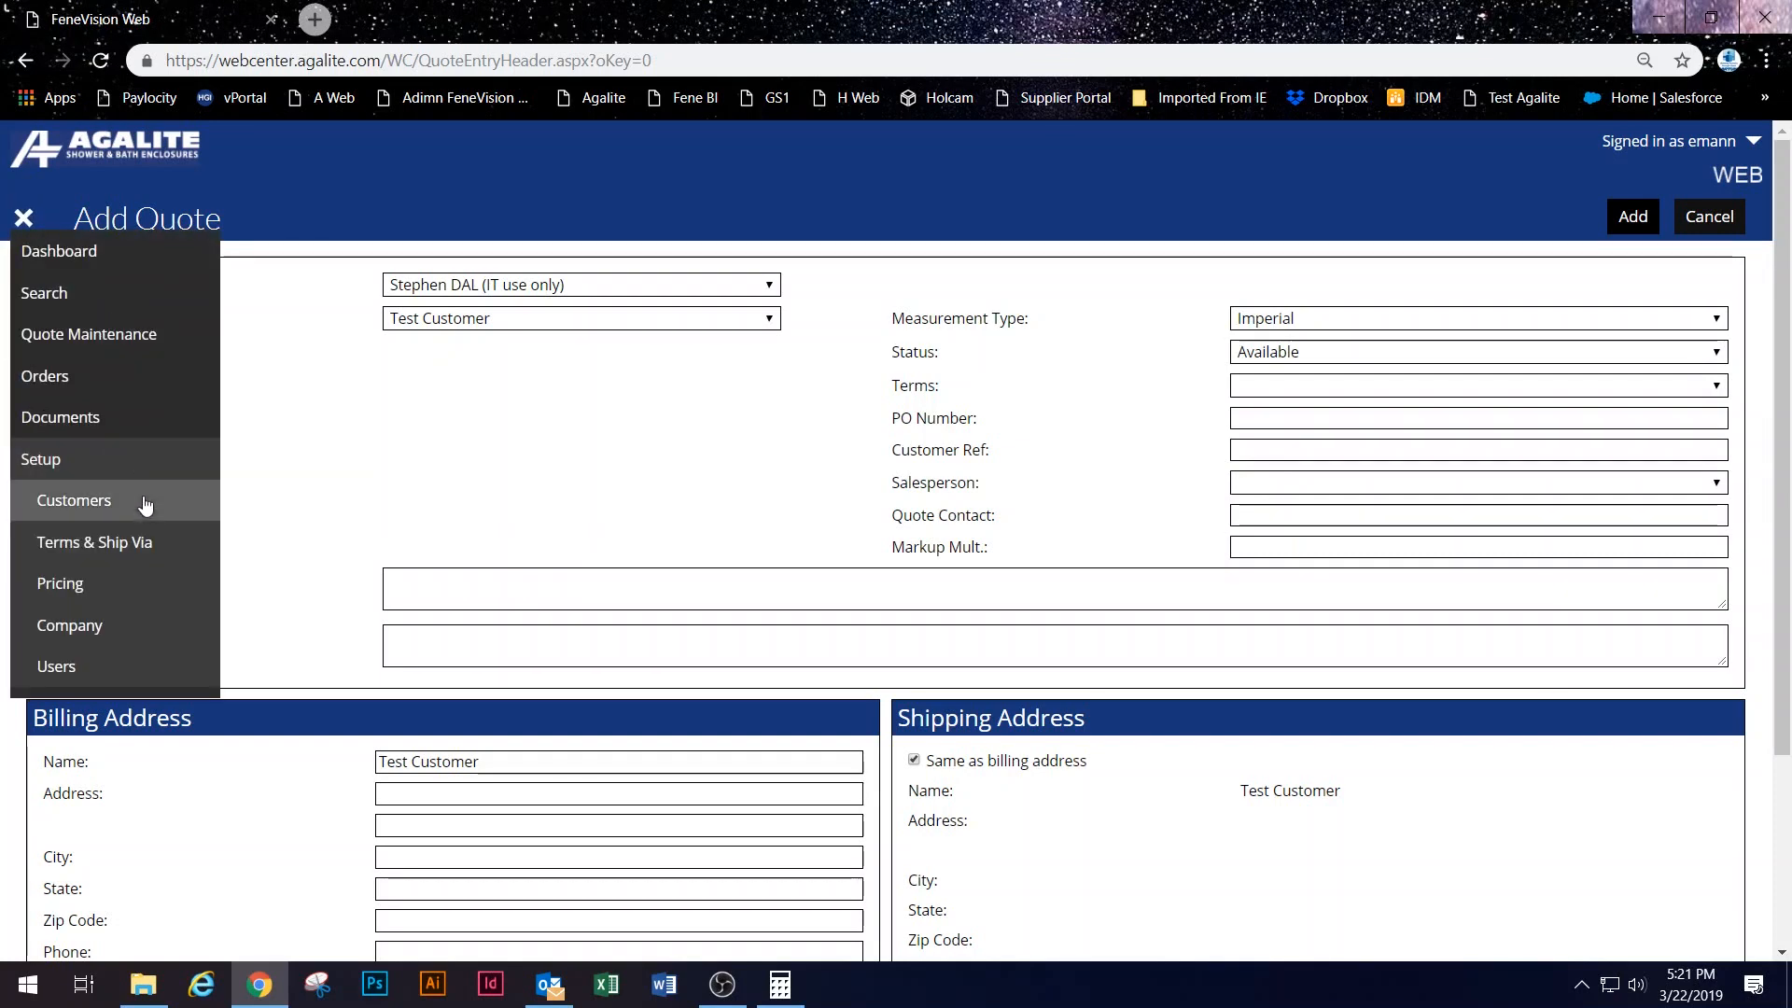
Step: In Customers setup, compare the TEST CUSTOMER (Default) and Test Customer settings
{"action": "left_click", "coordinate": [135, 516]}
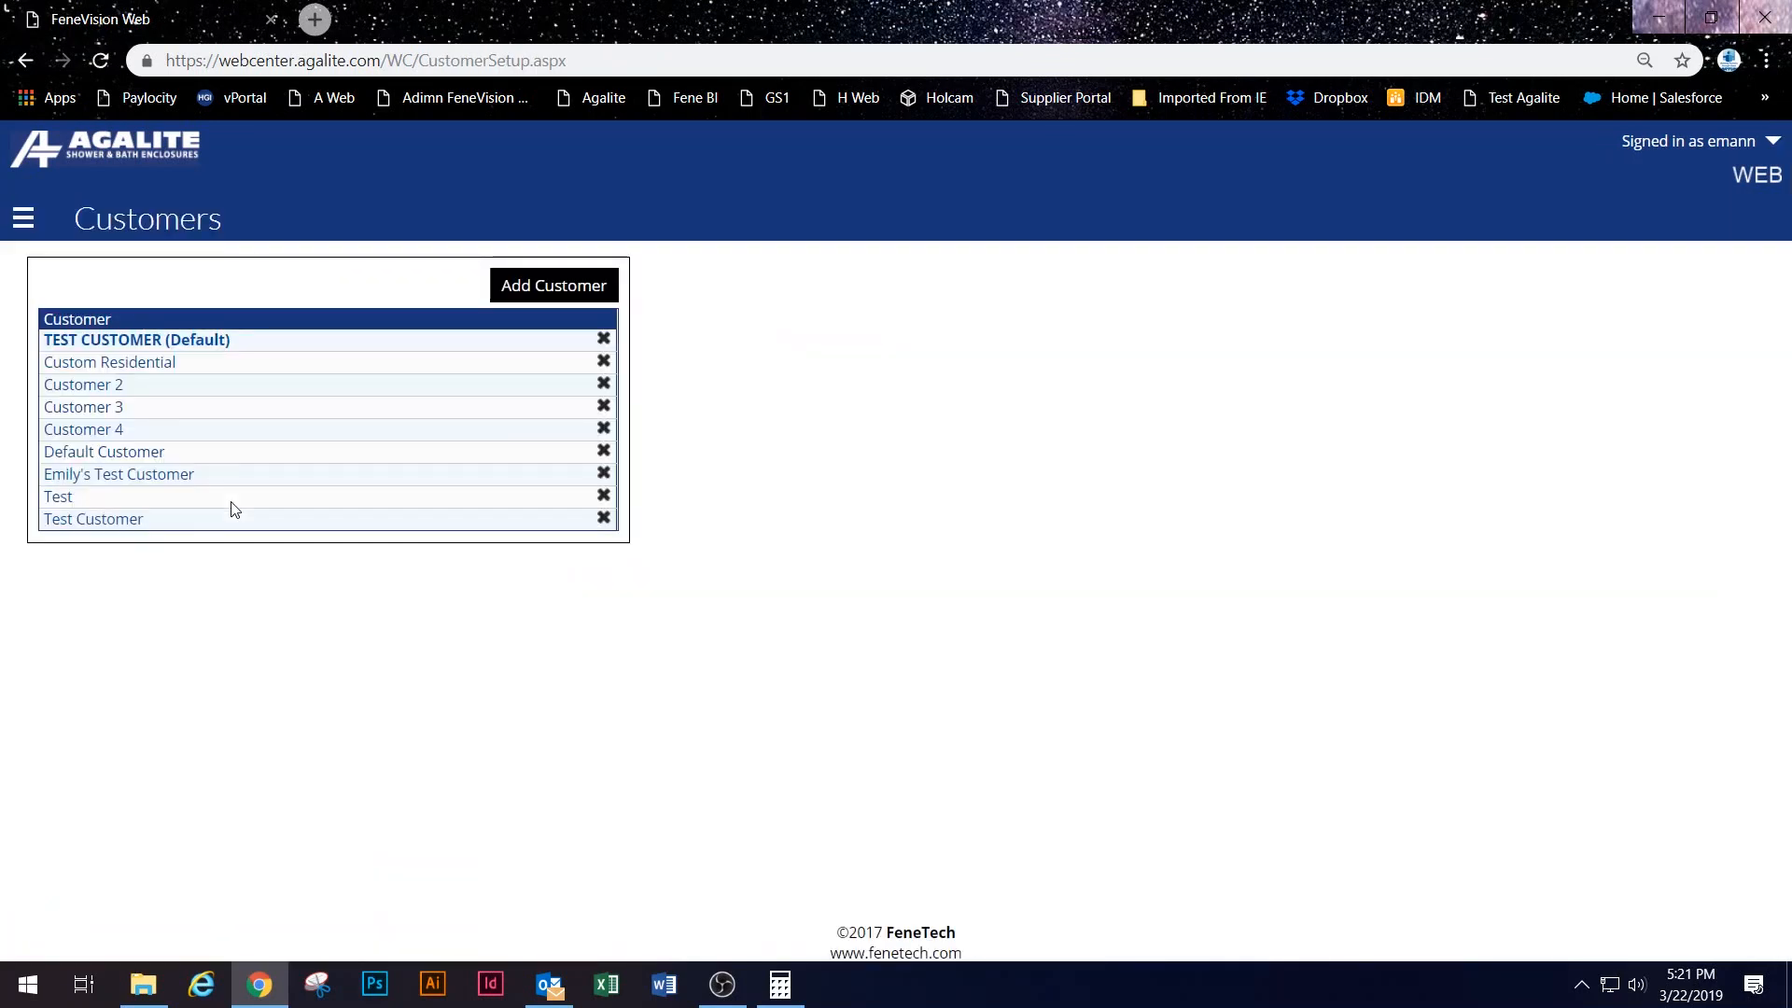
{"action": "left_click", "coordinate": [149, 341]}
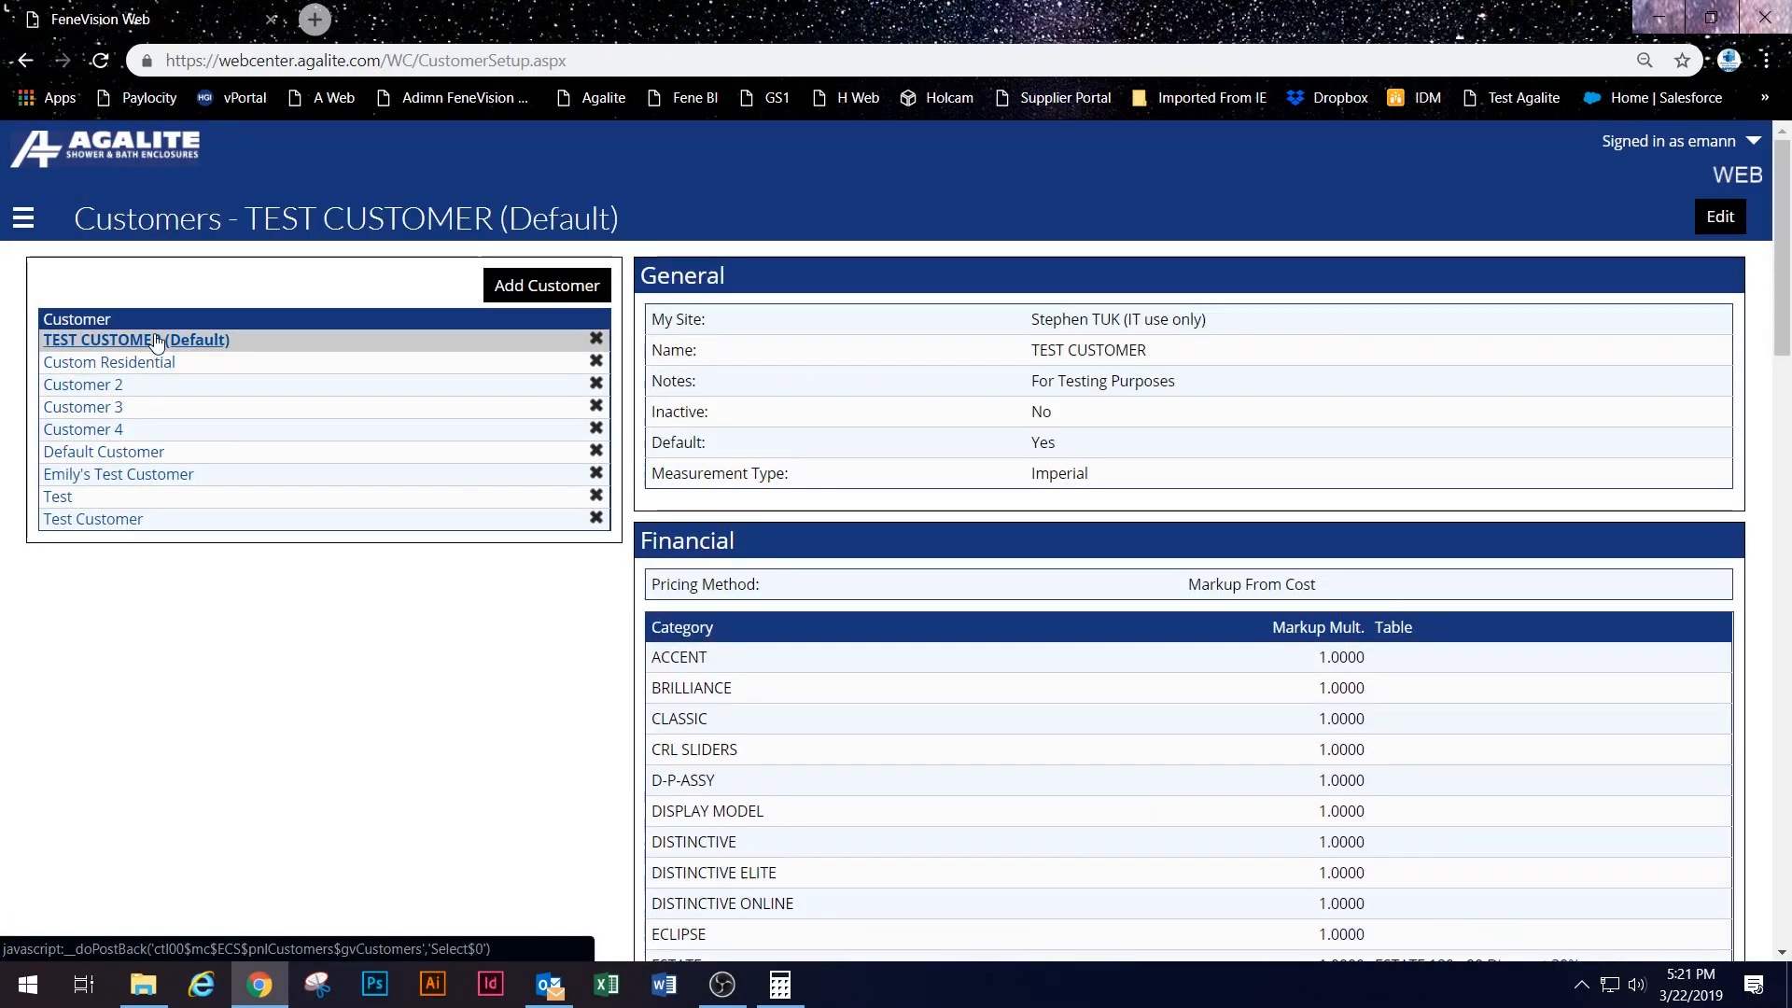
{"action": "scroll", "coordinate": [1246, 435], "scroll_direction": "down", "scroll_amount": 4}
{"action": "scroll", "coordinate": [1241, 441], "scroll_direction": "down", "scroll_amount": 4}
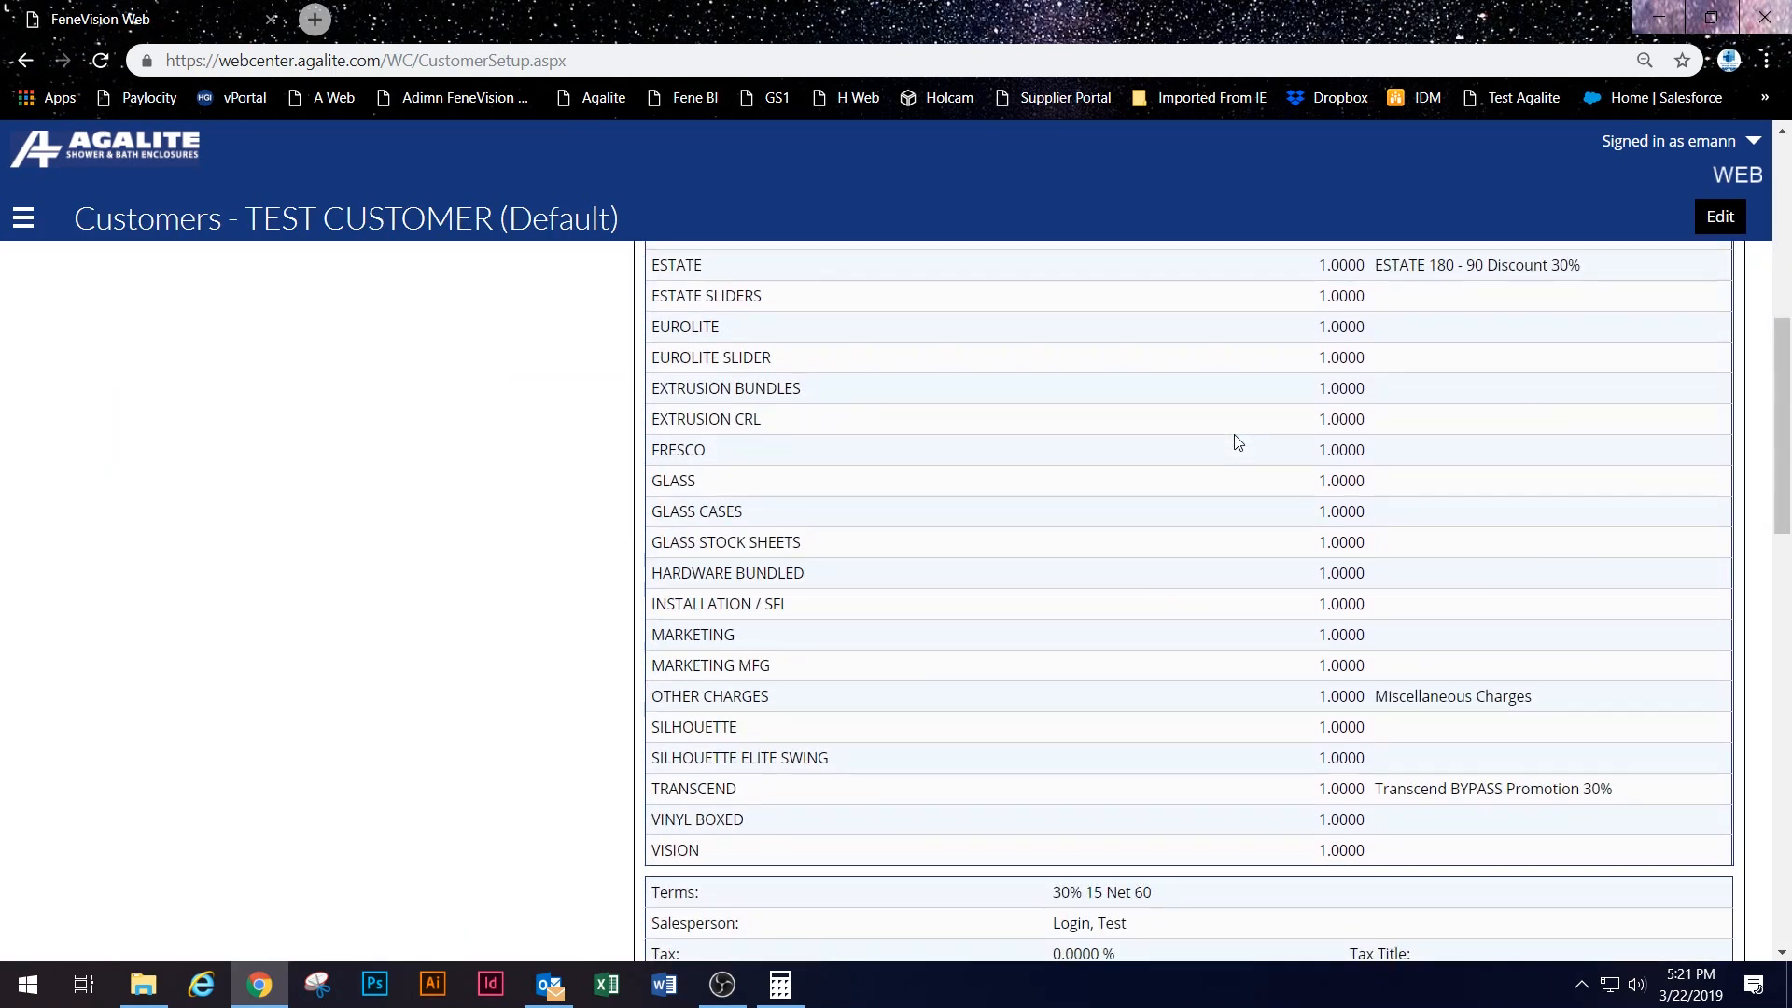
{"action": "scroll", "coordinate": [1238, 442], "scroll_direction": "down", "scroll_amount": 6}
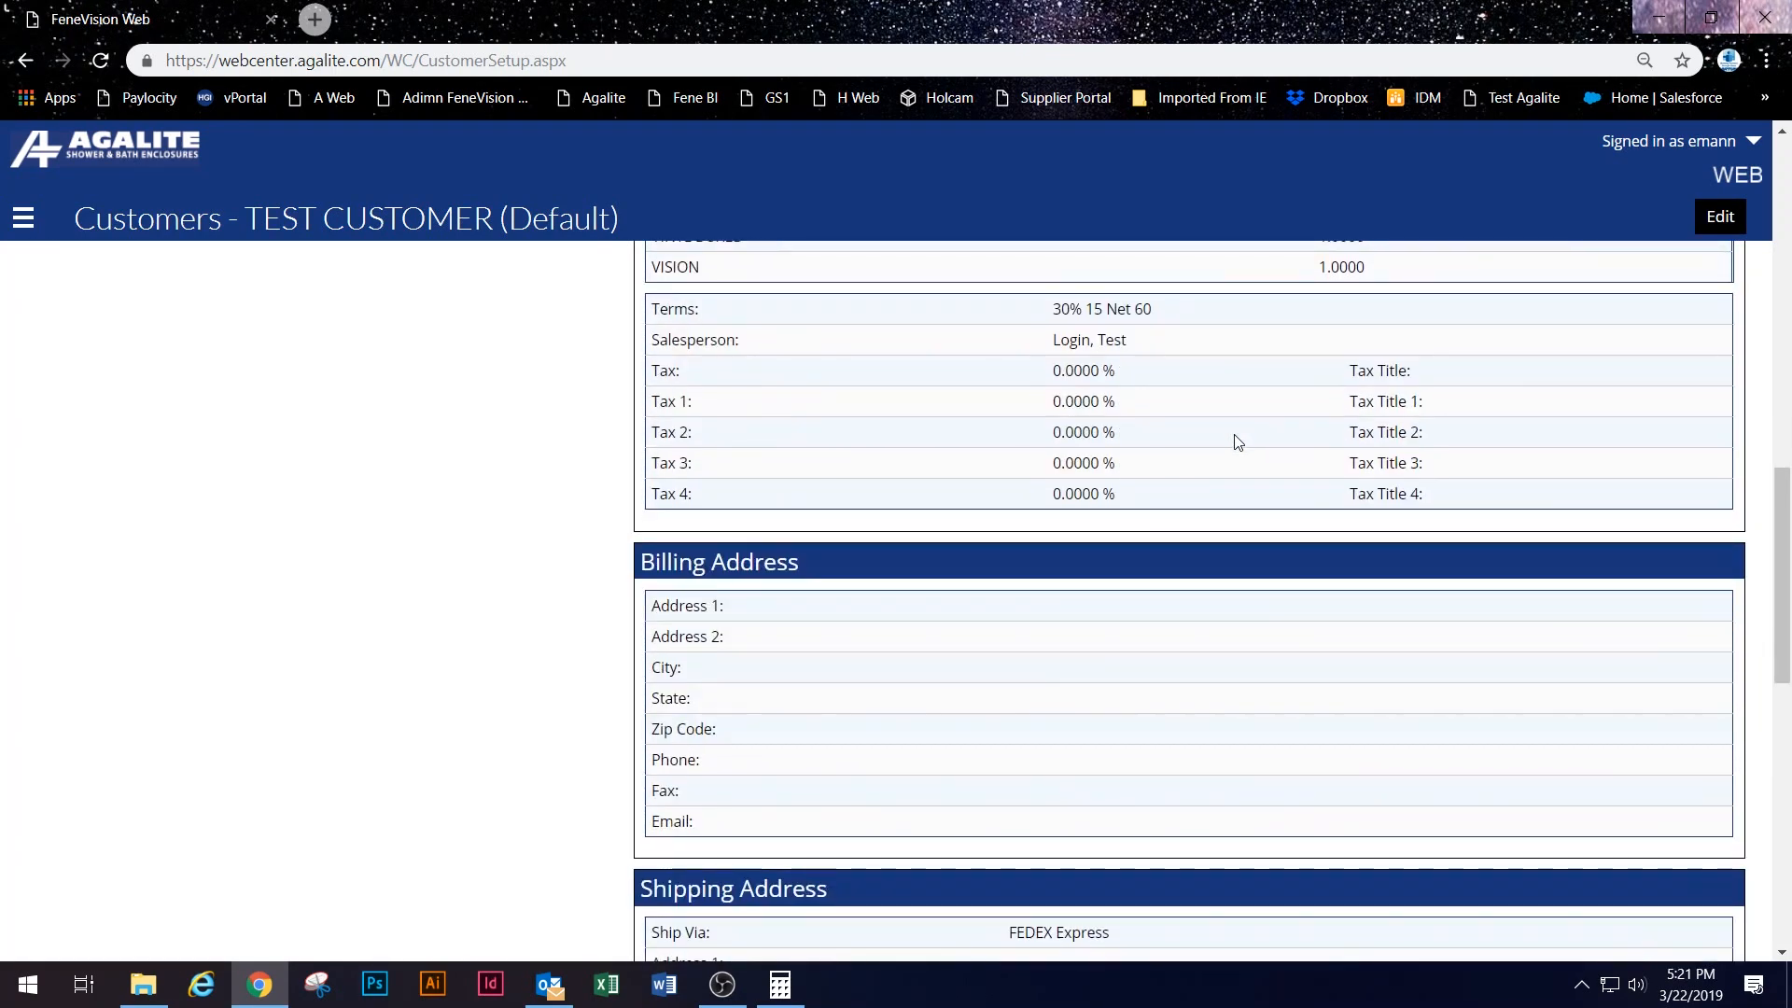
{"action": "scroll", "coordinate": [1238, 441], "scroll_direction": "up", "scroll_amount": 14}
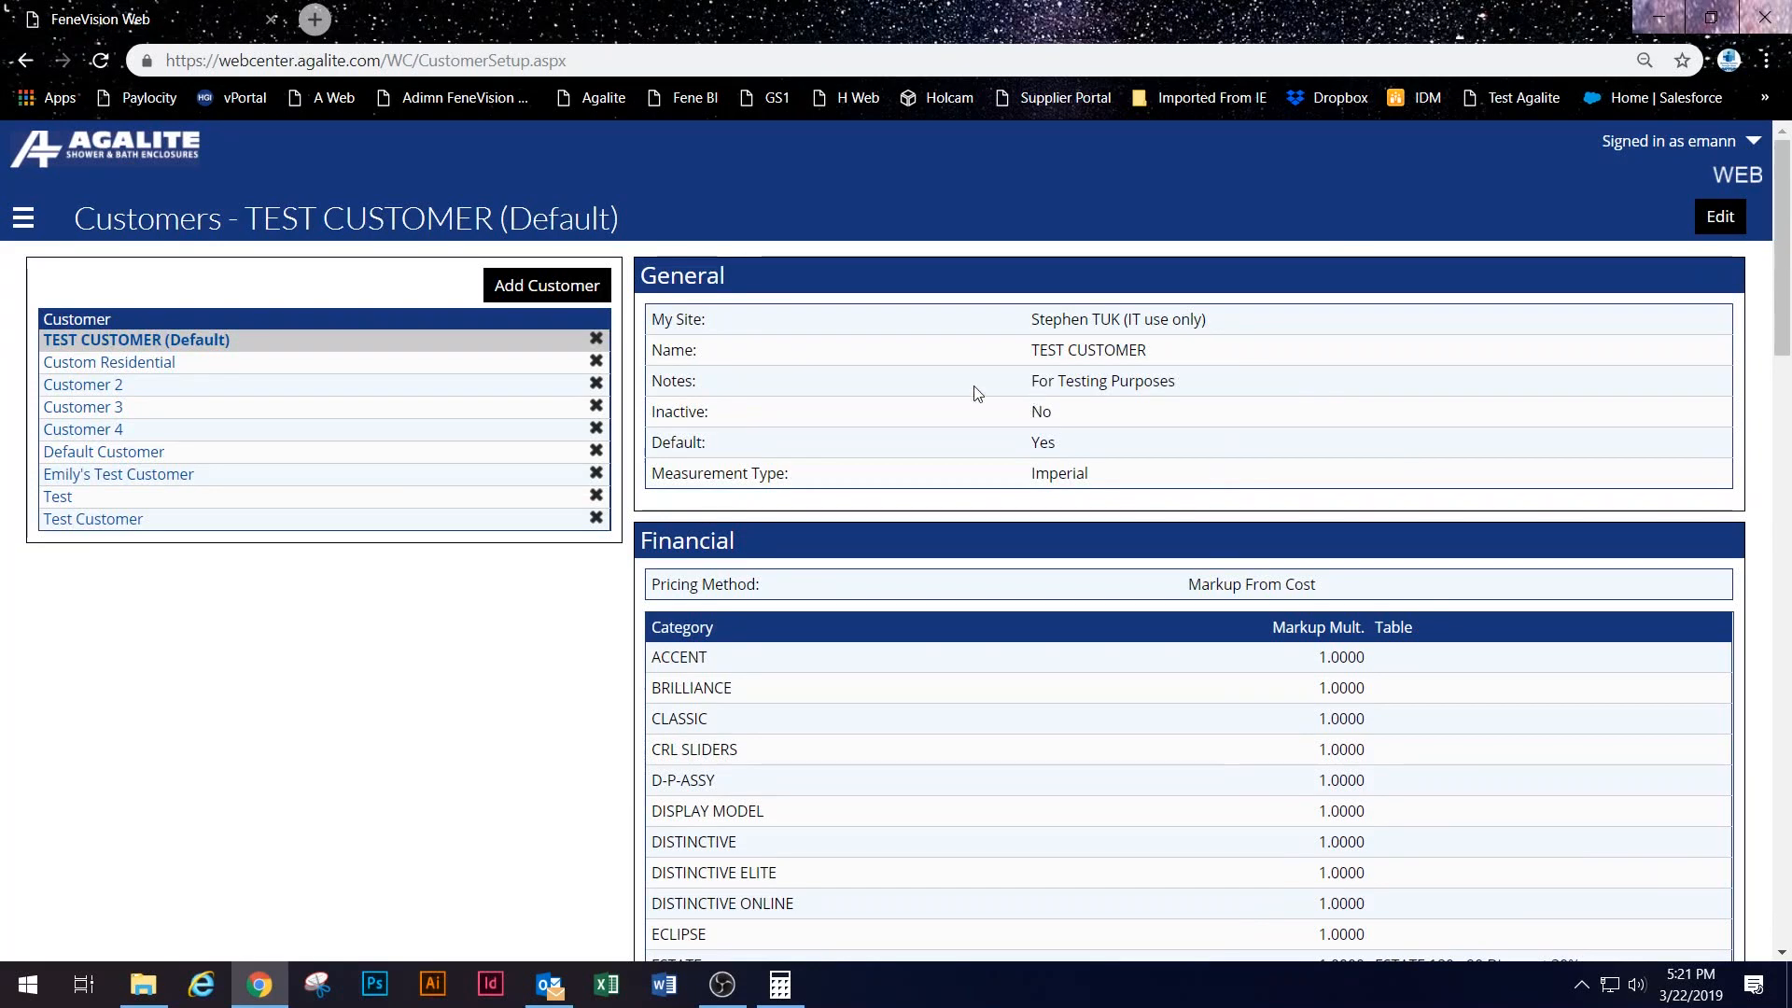
{"action": "left_click", "coordinate": [118, 528]}
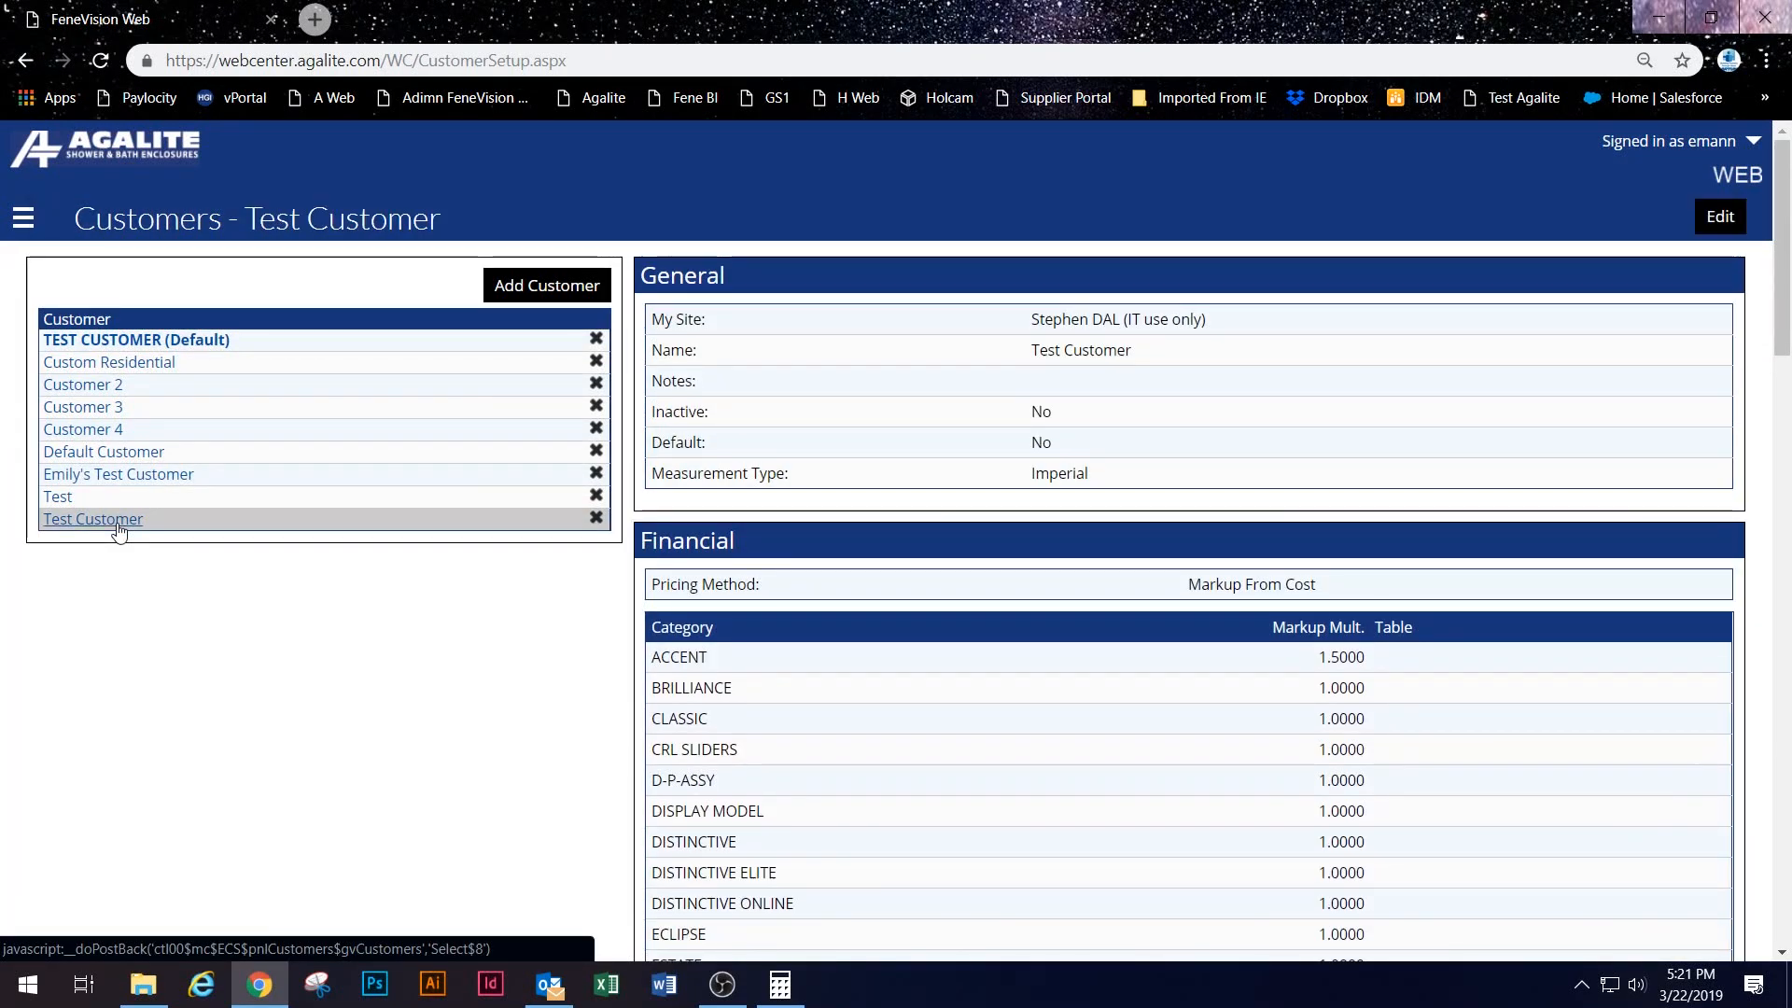
{"action": "scroll", "coordinate": [1132, 552], "scroll_direction": "down", "scroll_amount": 7}
{"action": "scroll", "coordinate": [1101, 551], "scroll_direction": "up", "scroll_amount": 7}
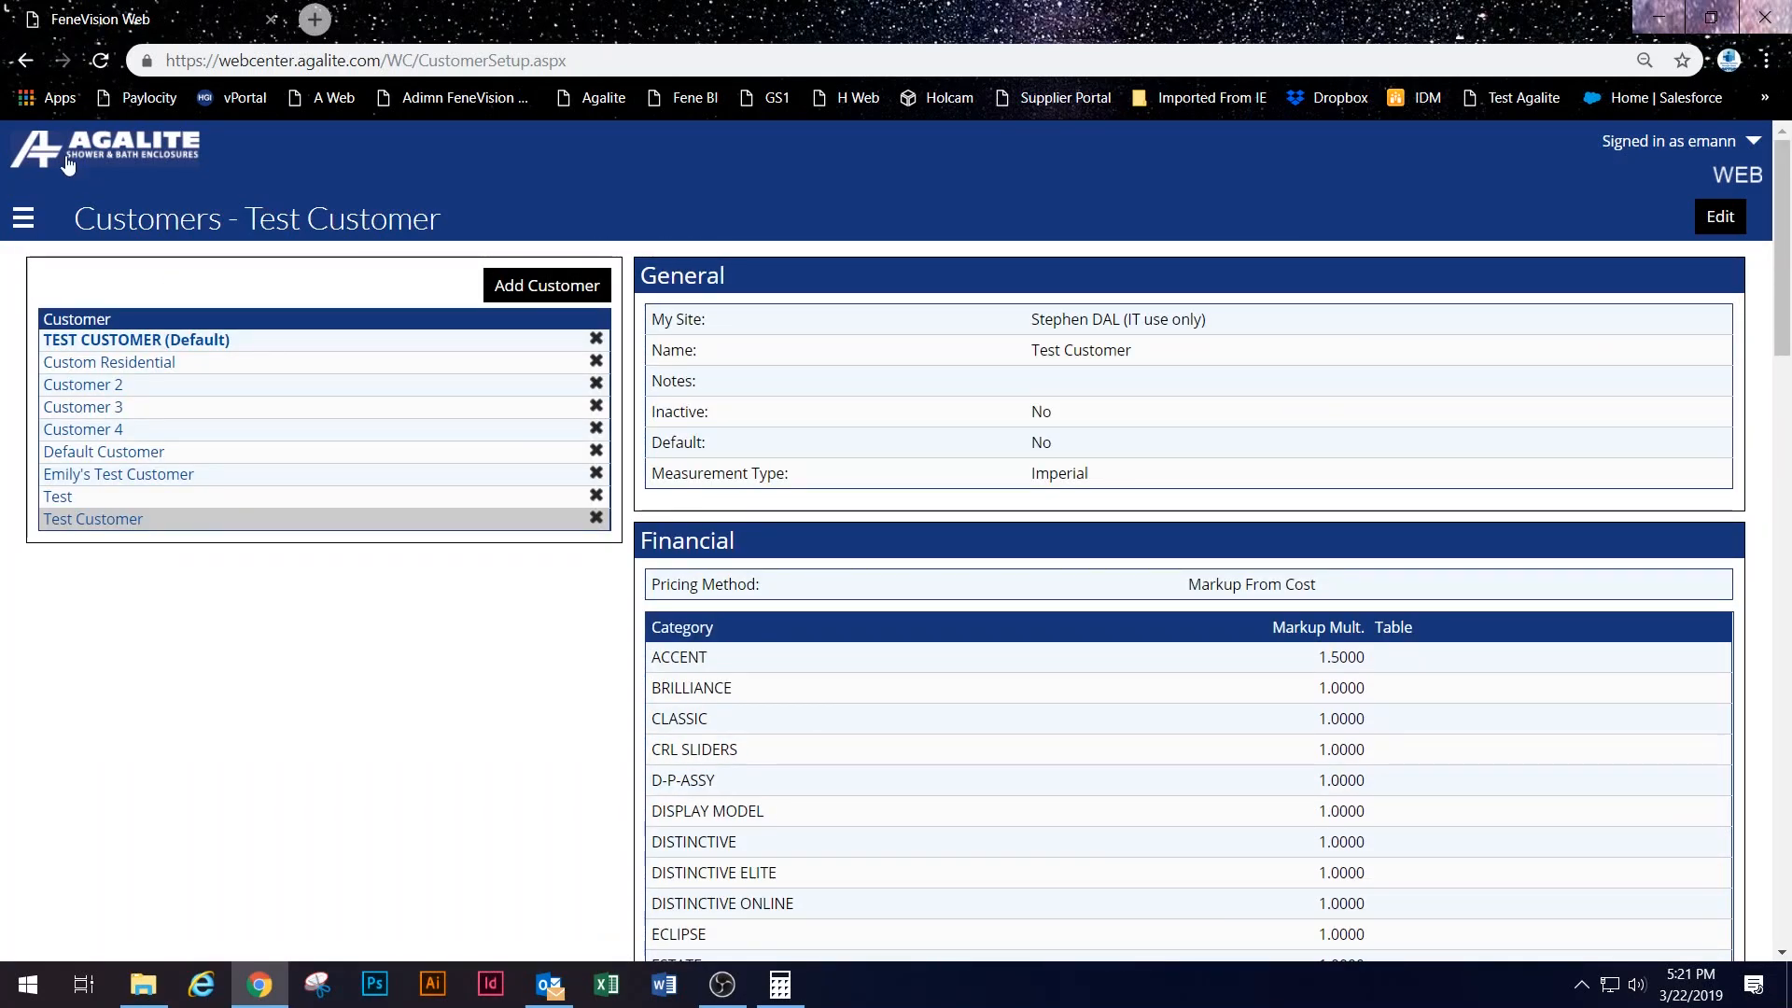
Step: Reopen quote 19071 from the Dashboard in edit mode, then go back to the Dashboard
{"action": "left_click", "coordinate": [24, 215]}
{"action": "left_click", "coordinate": [64, 252]}
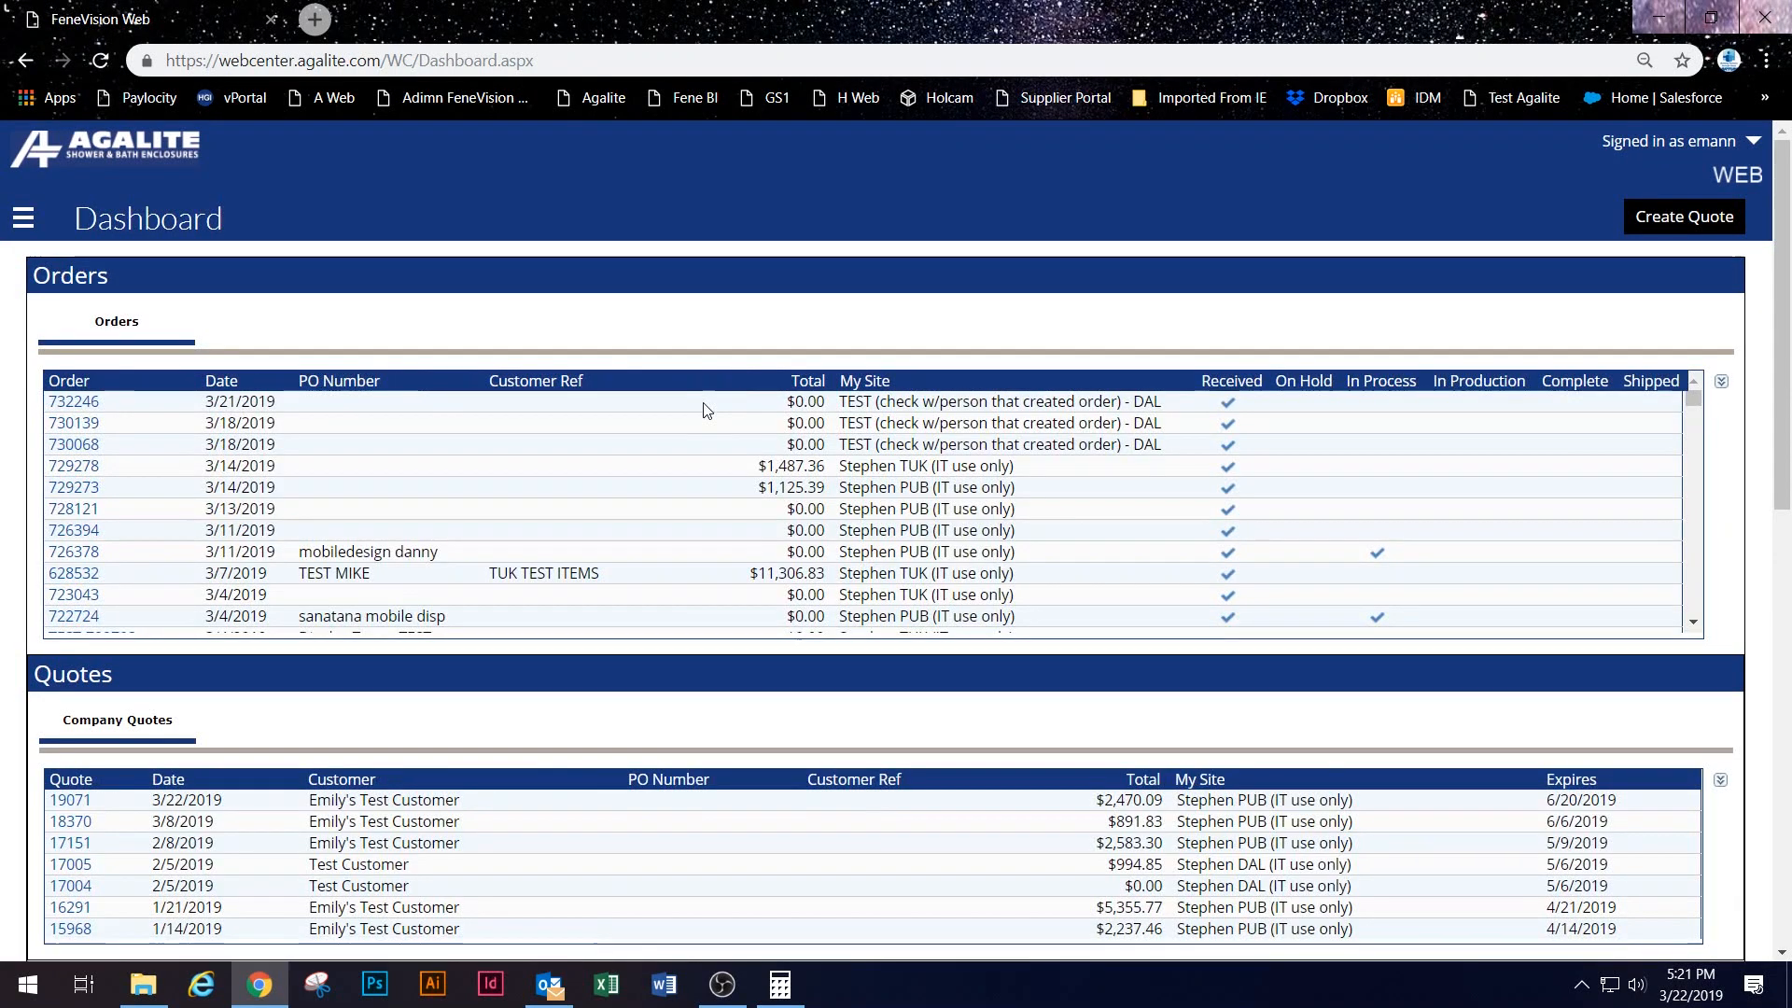
{"action": "left_click", "coordinate": [66, 801]}
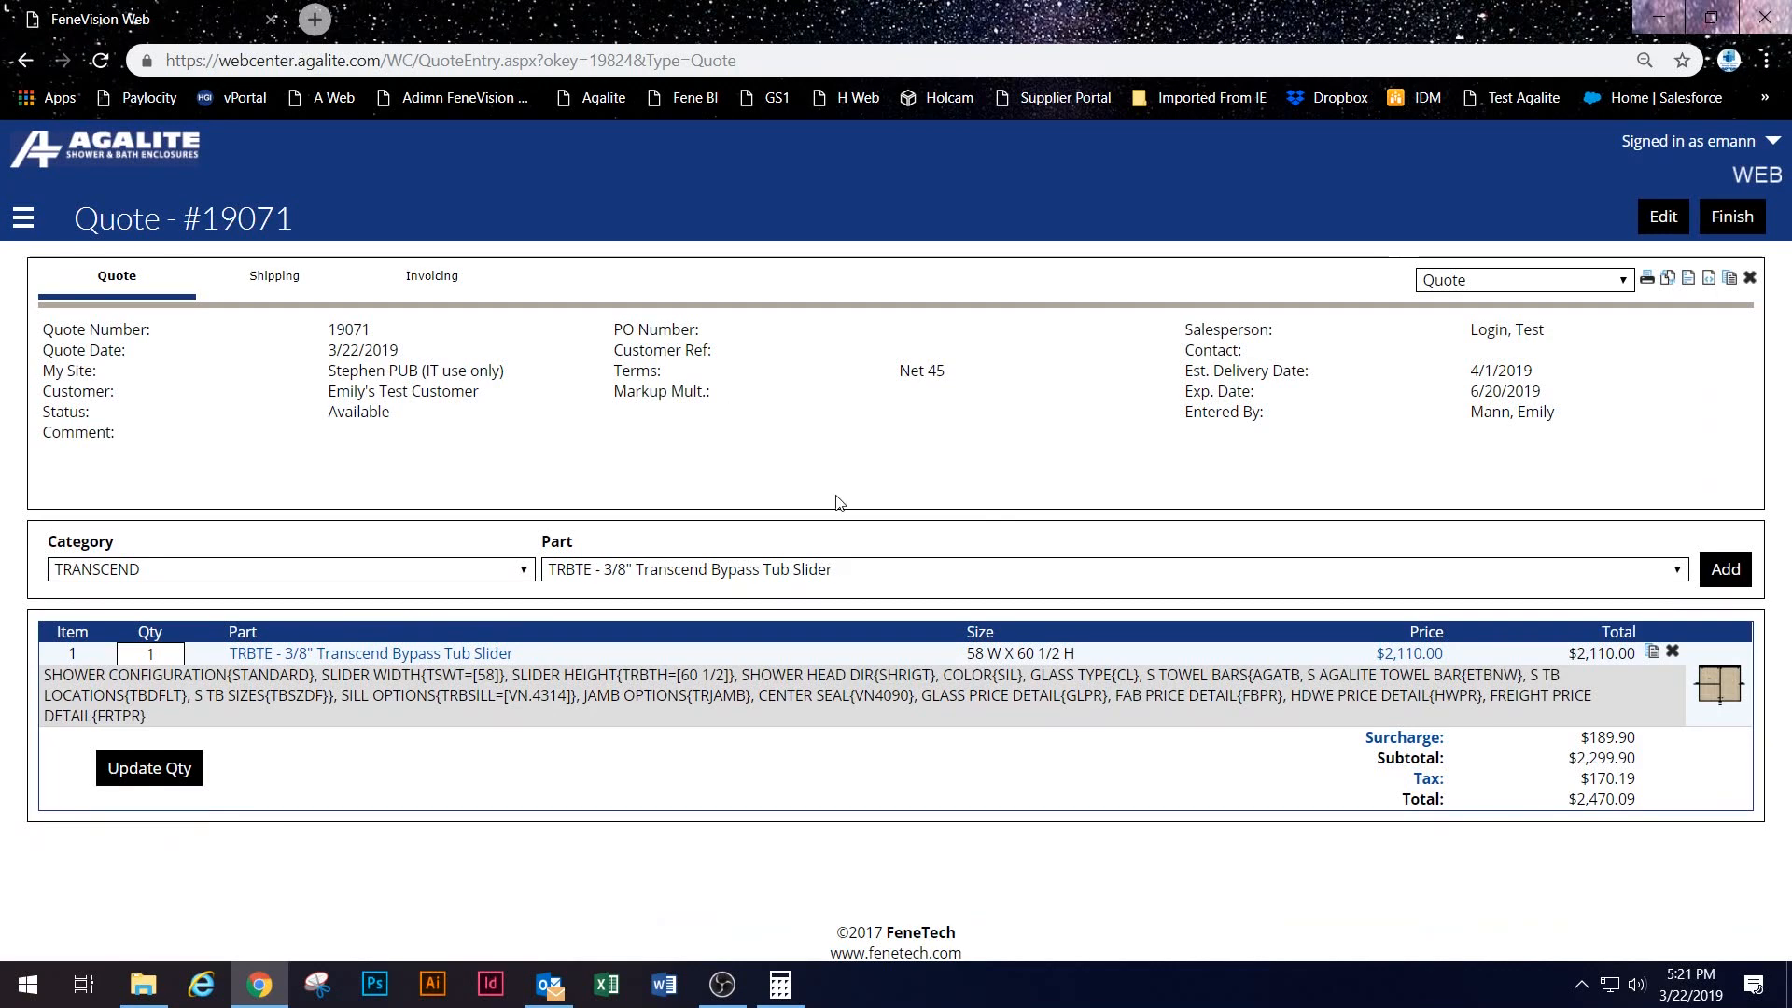
{"action": "left_click", "coordinate": [1669, 224]}
{"action": "left_click", "coordinate": [23, 217]}
{"action": "left_click", "coordinate": [58, 249]}
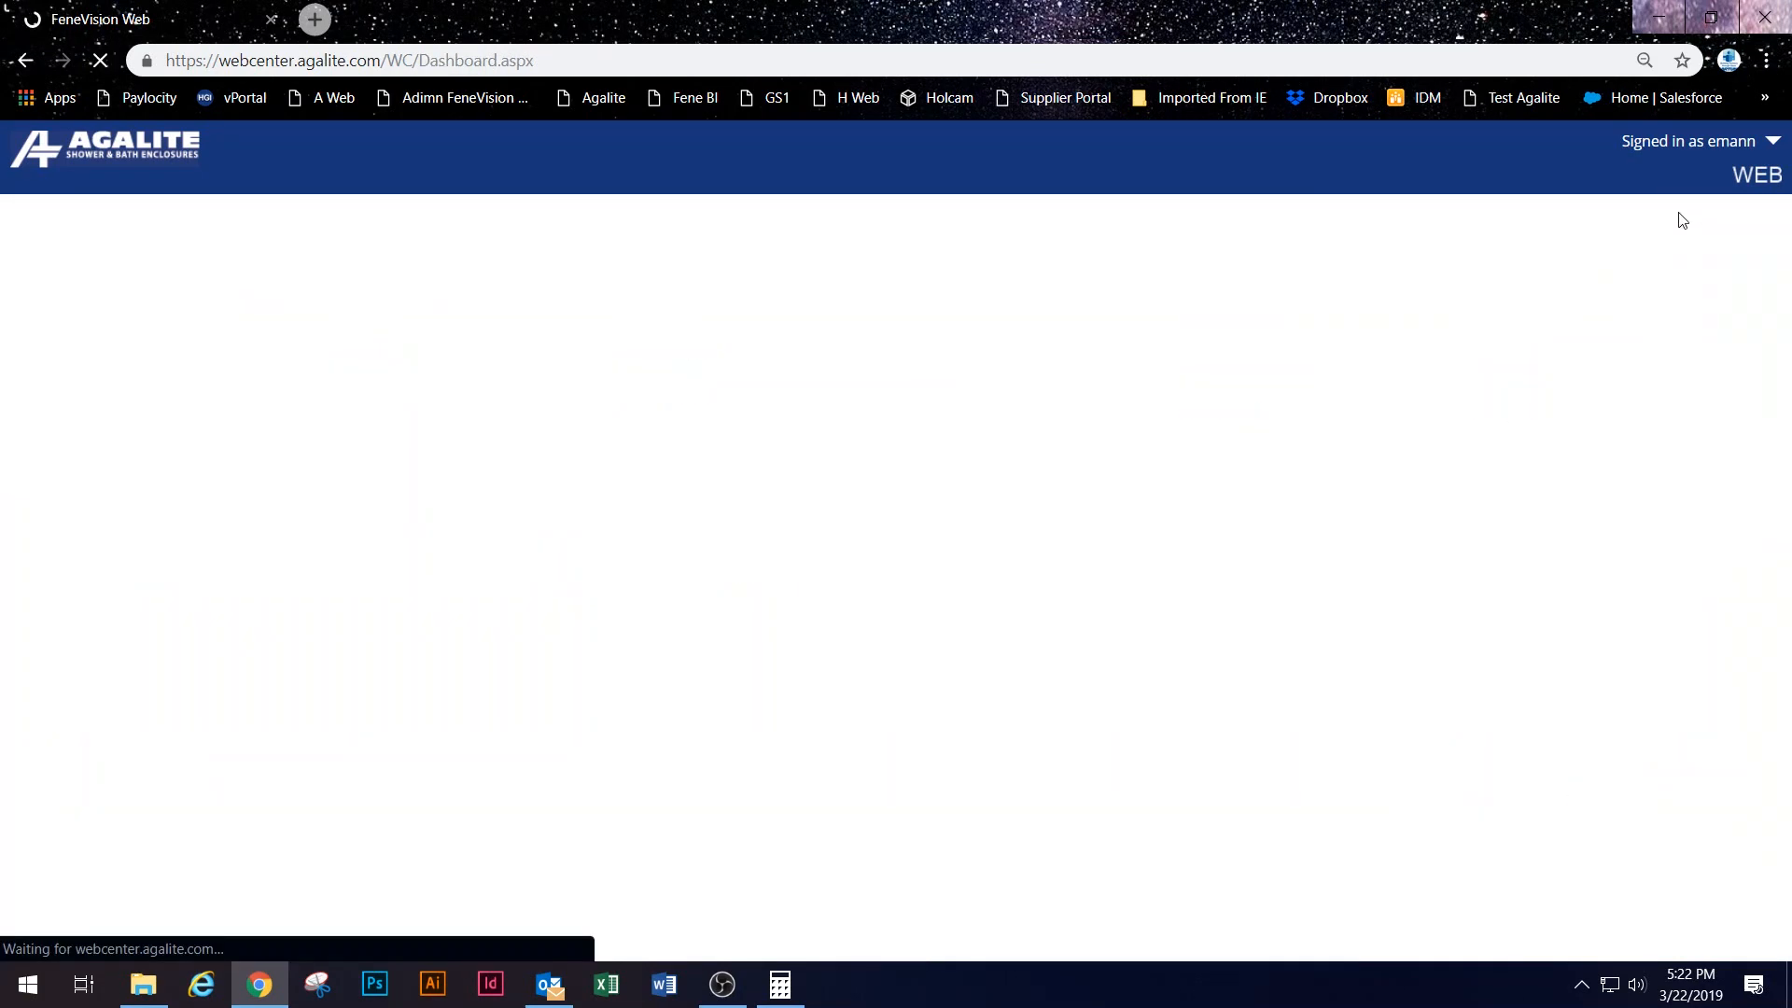
Step: Start a new quote and try the TEST DAL and Stephen DAL sites, checking their customers
{"action": "left_click", "coordinate": [1708, 214]}
{"action": "scroll", "coordinate": [328, 622], "scroll_direction": "down", "scroll_amount": 3}
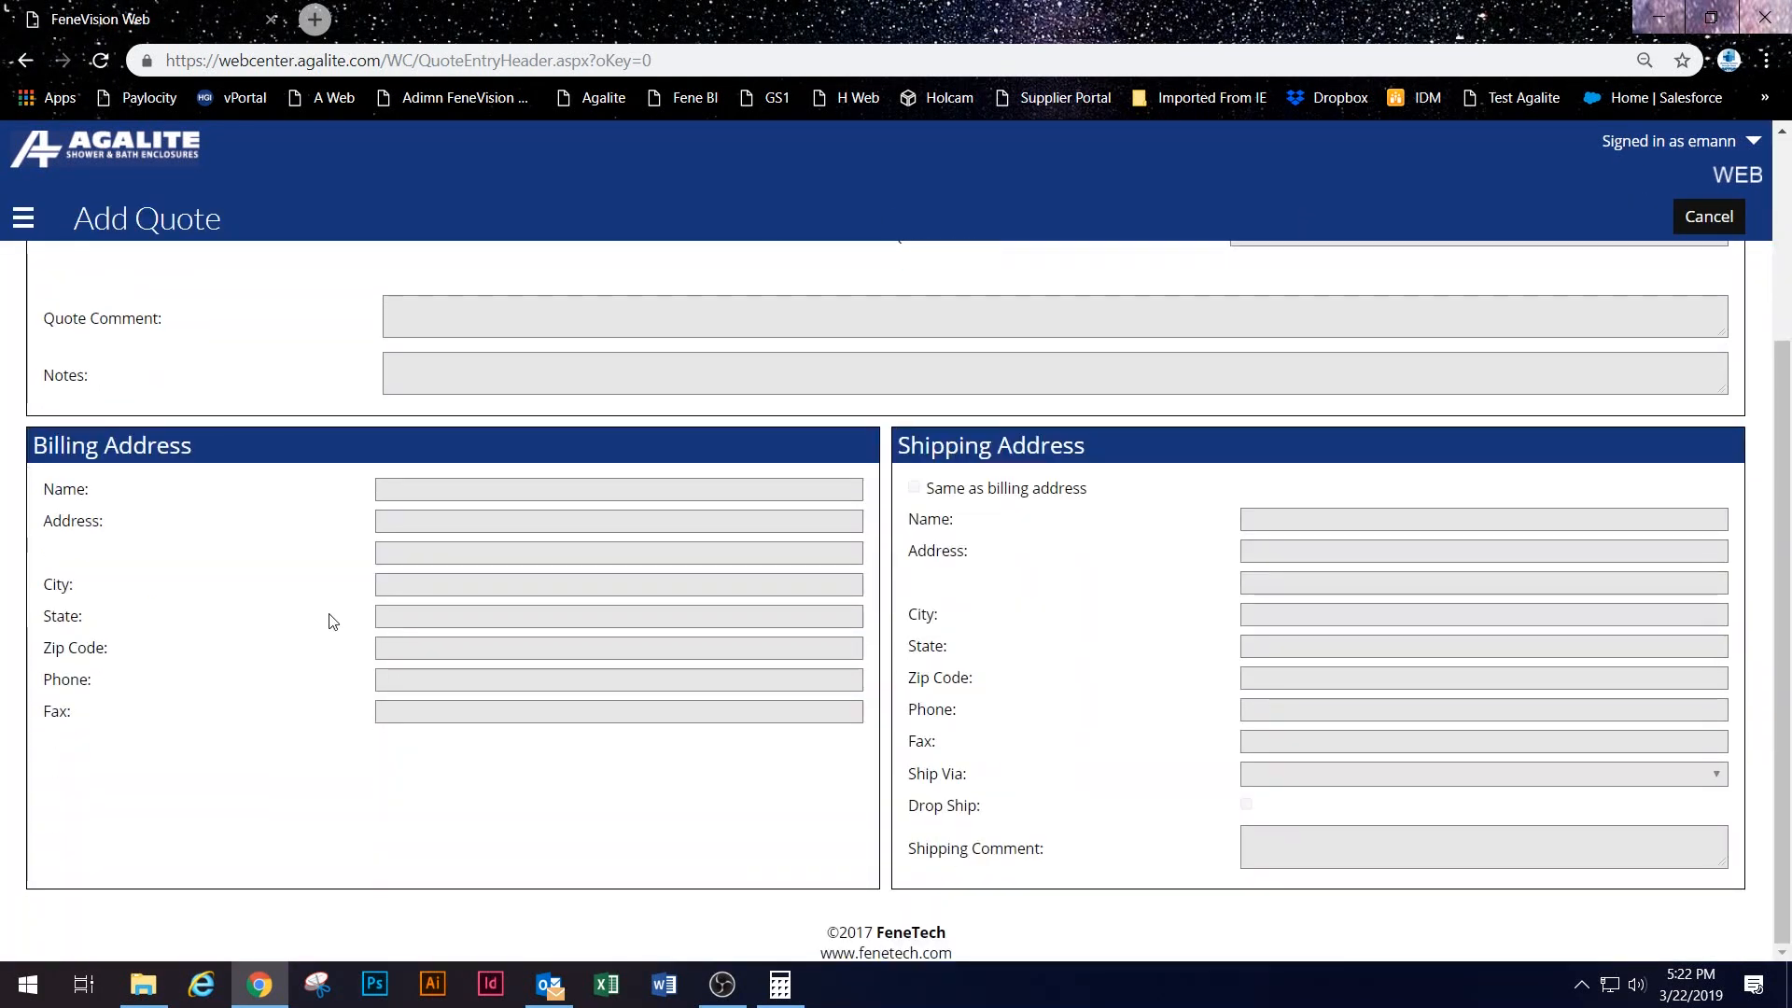
{"action": "scroll", "coordinate": [540, 373], "scroll_direction": "up", "scroll_amount": 3}
{"action": "left_click", "coordinate": [479, 284]}
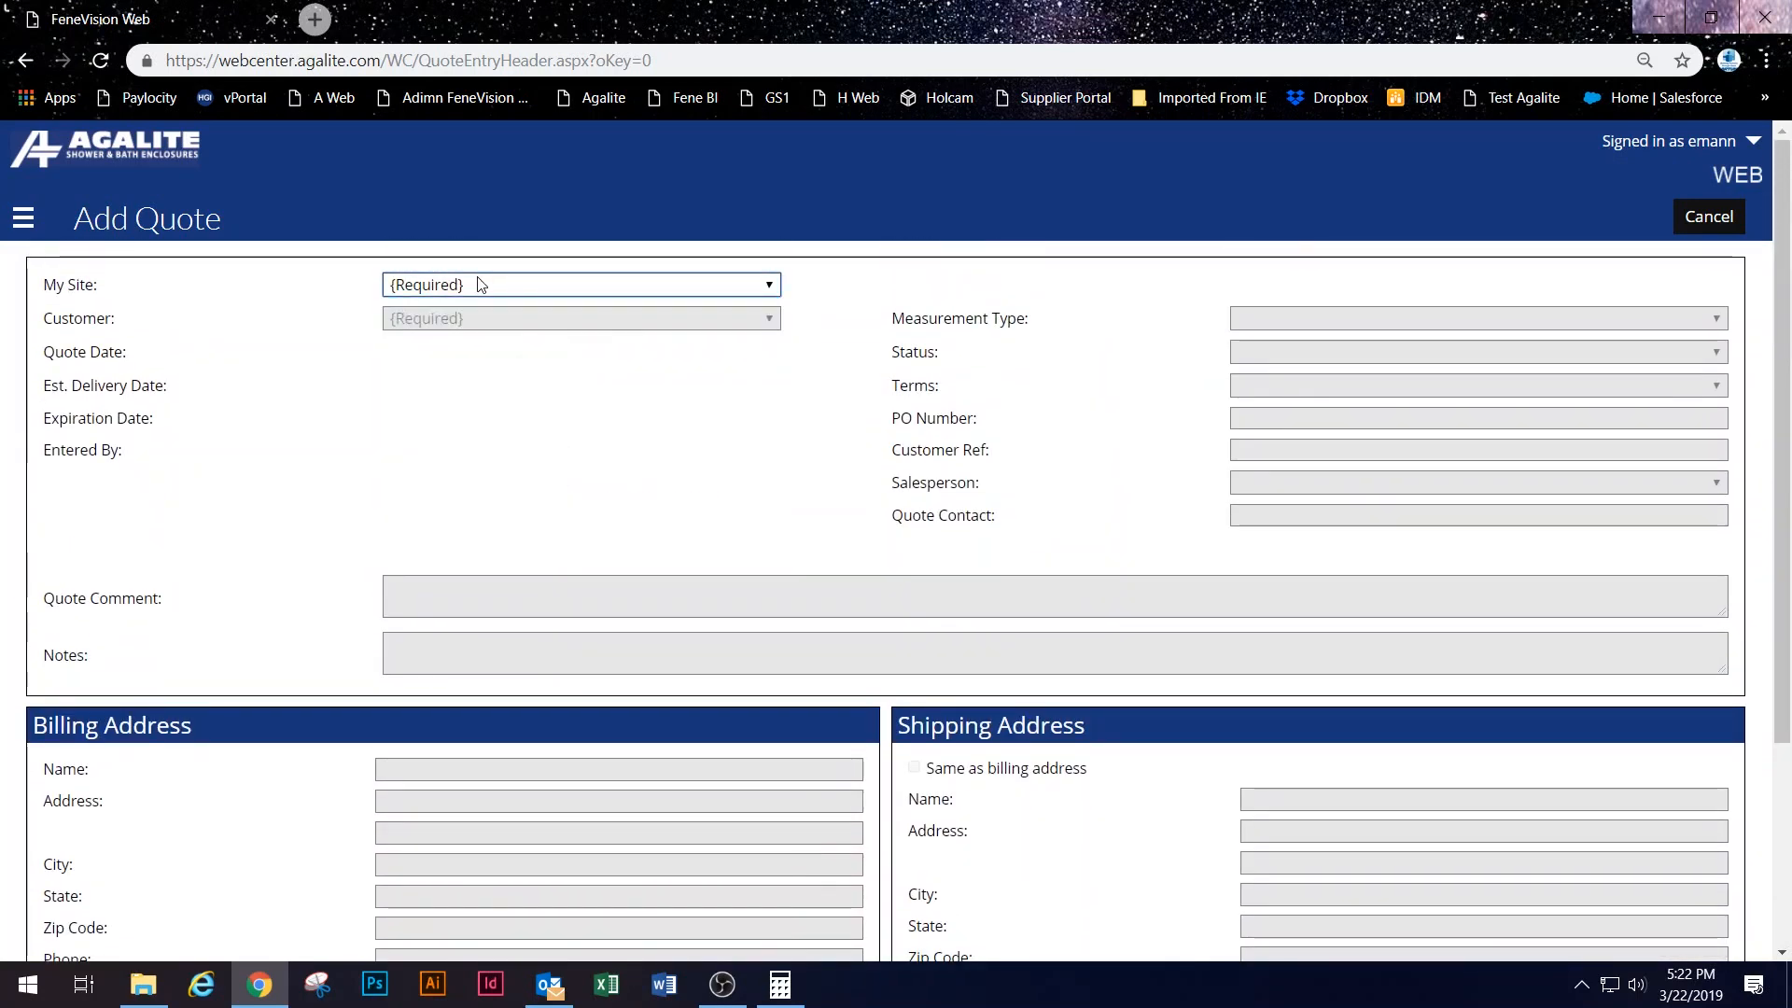
{"action": "left_click", "coordinate": [480, 283]}
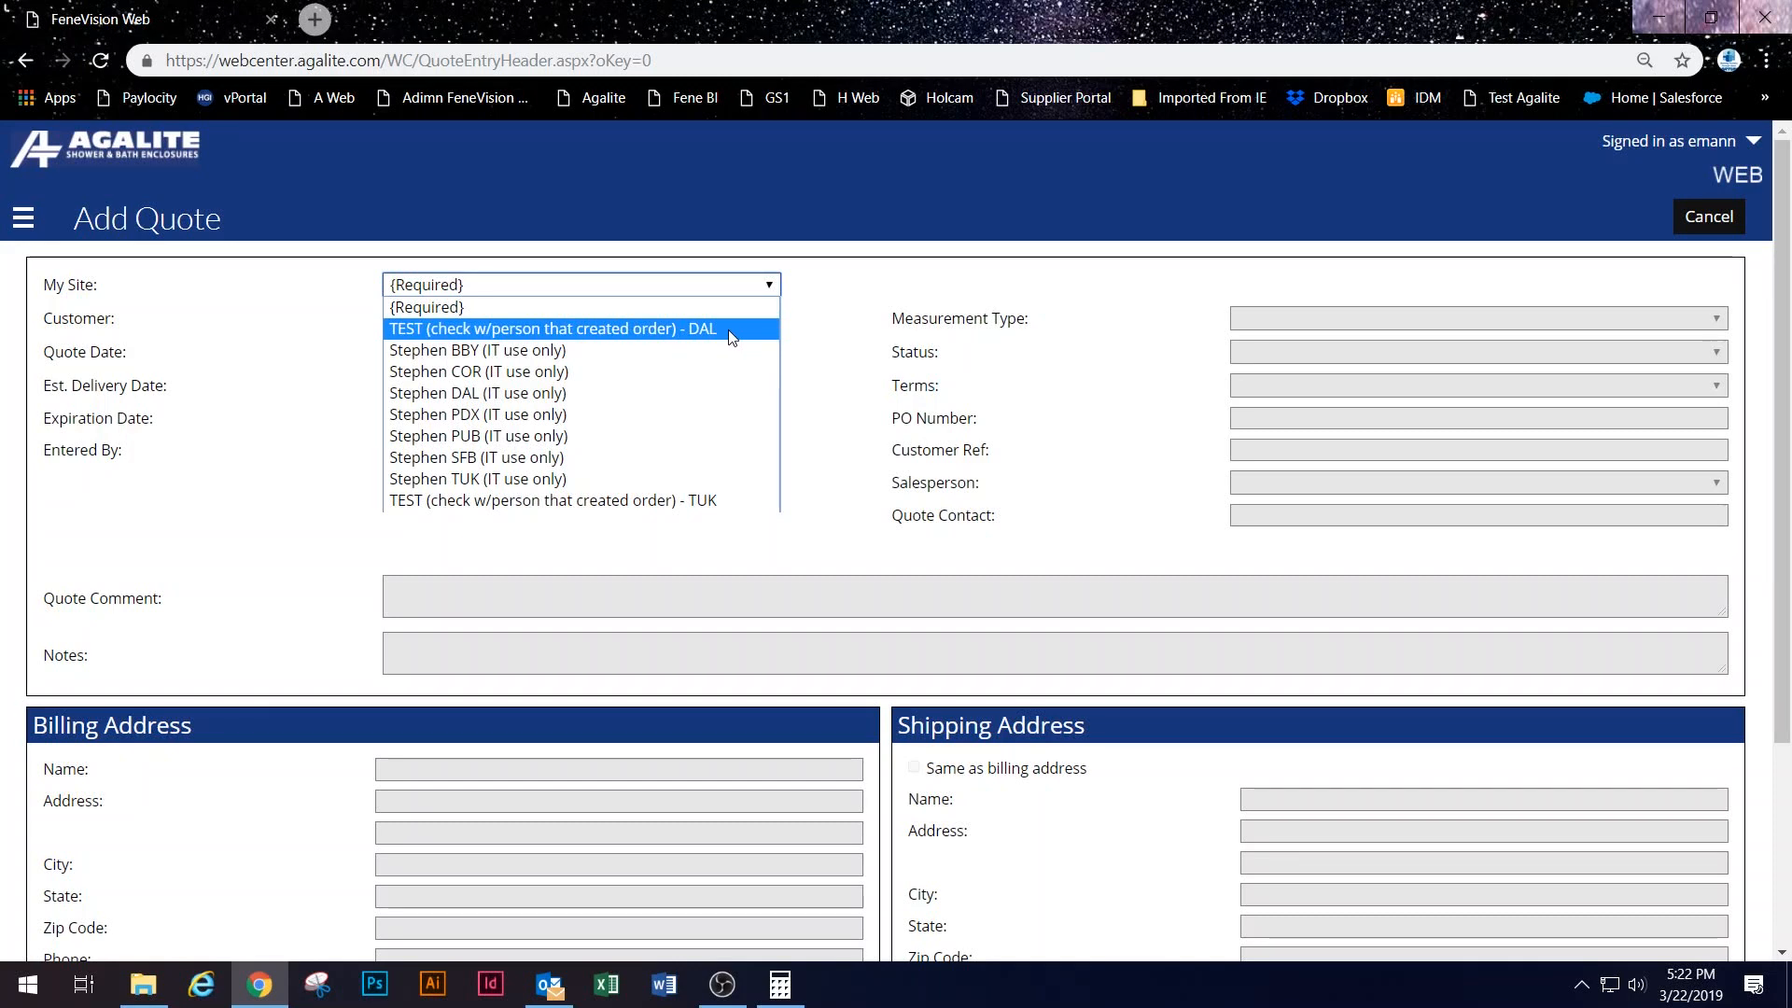
{"action": "left_click", "coordinate": [729, 330]}
{"action": "left_click", "coordinate": [485, 316]}
{"action": "left_click", "coordinate": [485, 316]}
{"action": "left_click", "coordinate": [503, 285]}
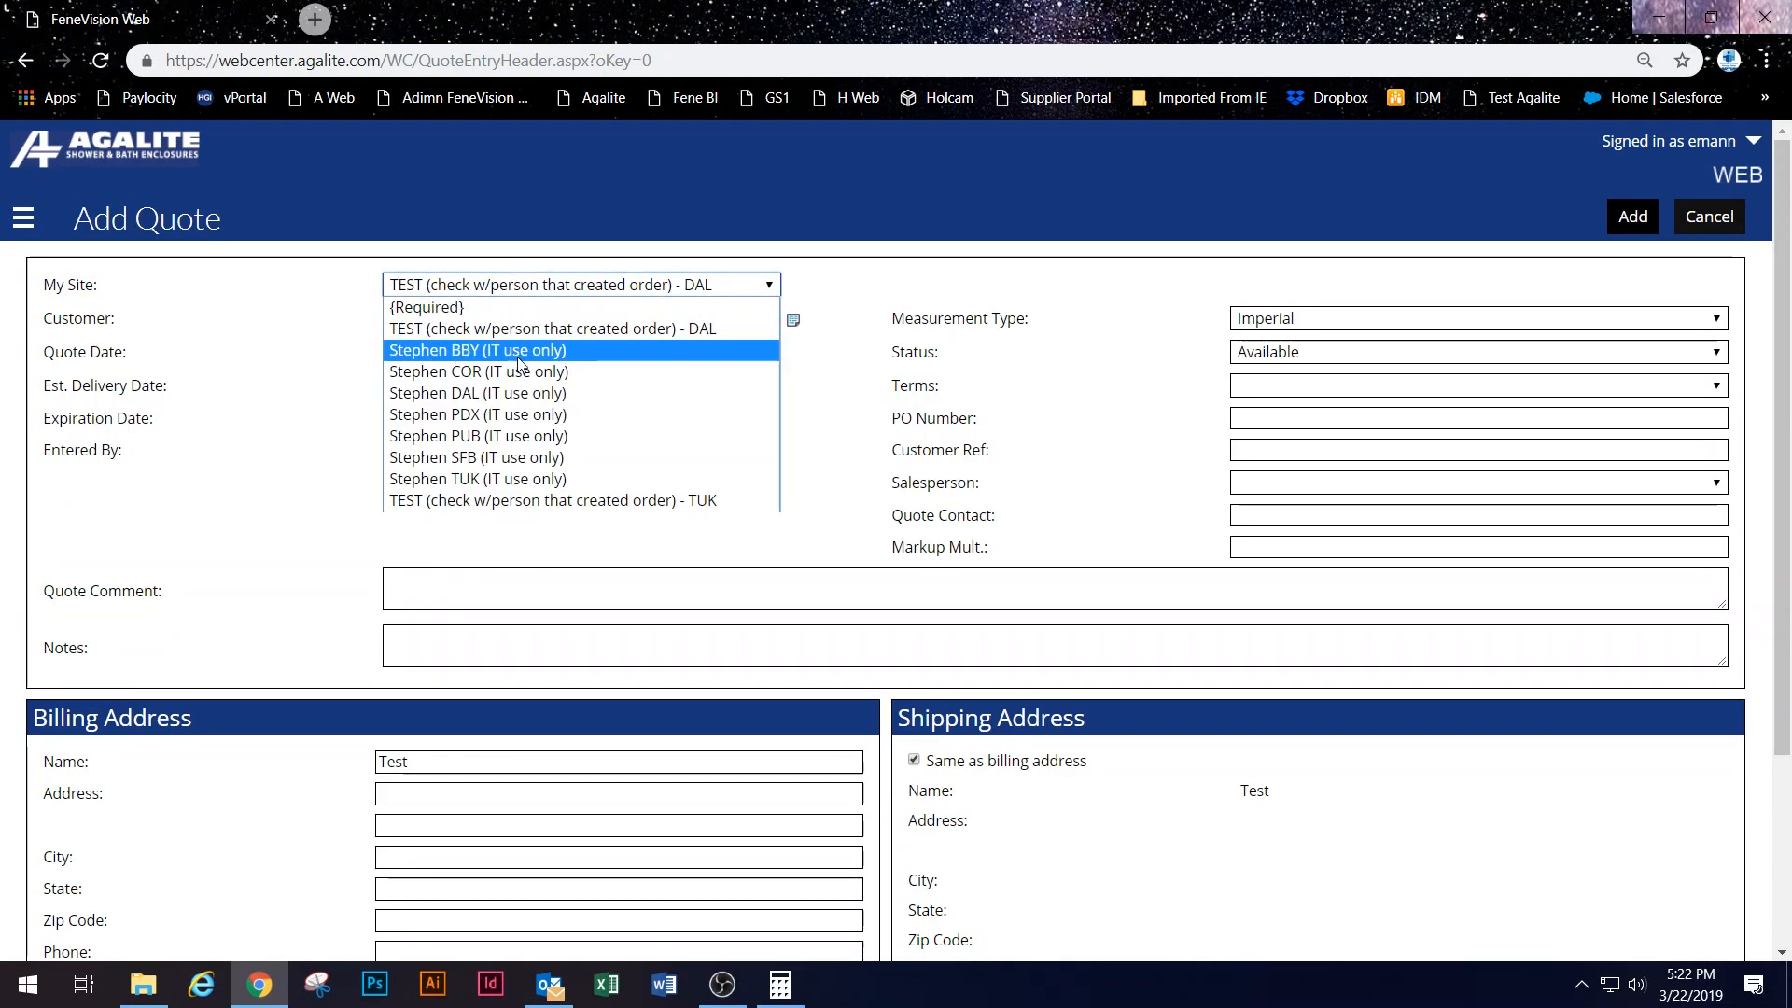
{"action": "left_click", "coordinate": [494, 393]}
{"action": "left_click", "coordinate": [450, 318]}
{"action": "left_click", "coordinate": [450, 318]}
{"action": "left_click", "coordinate": [425, 319]}
{"action": "left_click", "coordinate": [424, 317]}
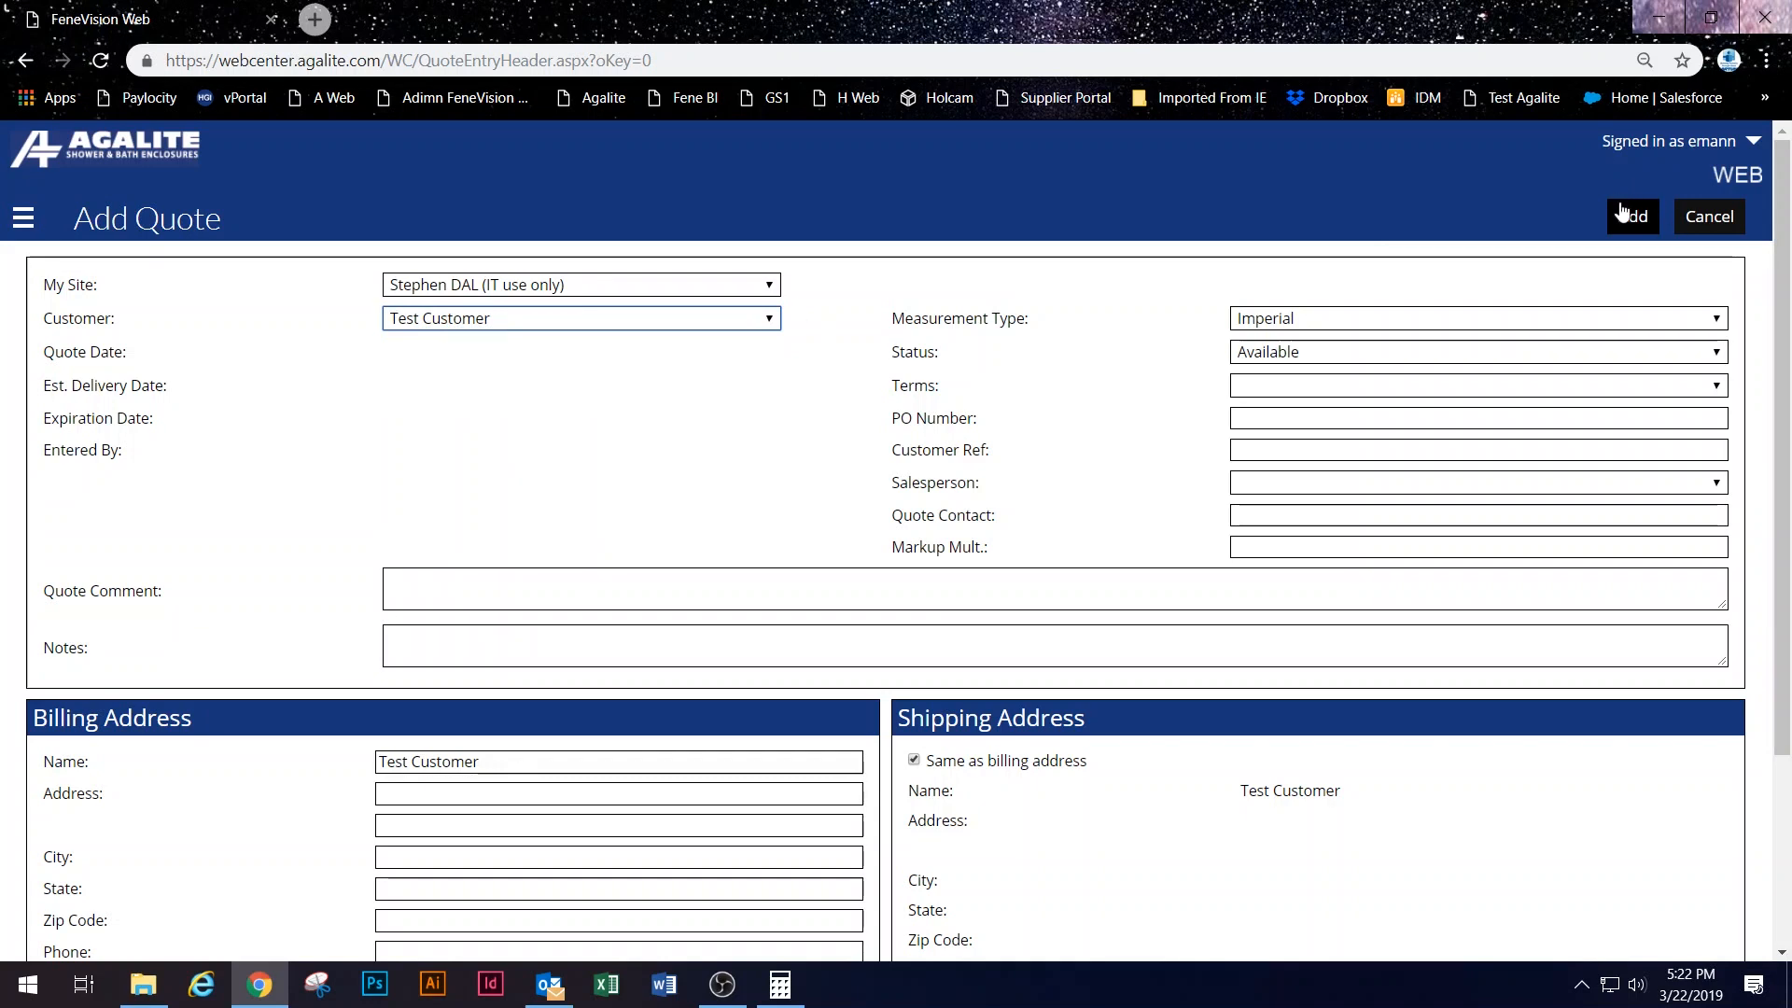
Step: Choose site Stephen TUK (IT use only) and customer TEST CUSTOMER, then create the quote
{"action": "left_click", "coordinate": [499, 282]}
{"action": "left_click", "coordinate": [522, 478]}
{"action": "left_click", "coordinate": [519, 318]}
{"action": "left_click", "coordinate": [494, 384]}
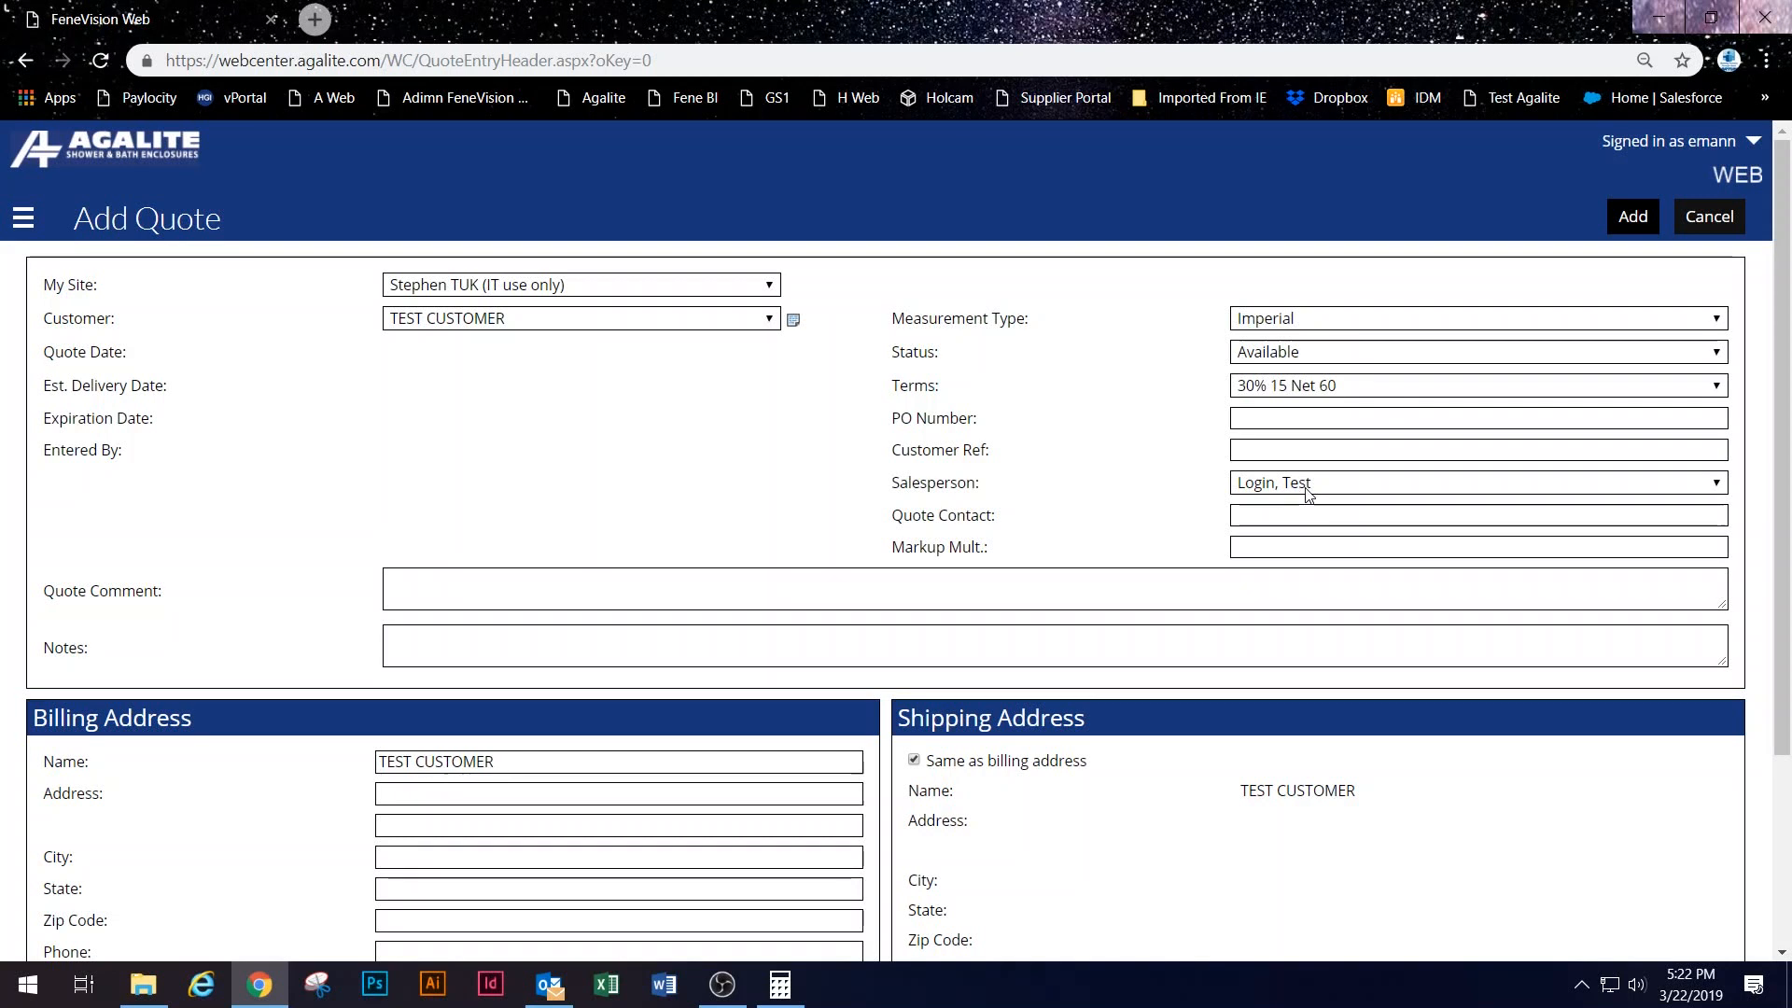
{"action": "scroll", "coordinate": [1076, 514], "scroll_direction": "down", "scroll_amount": 1}
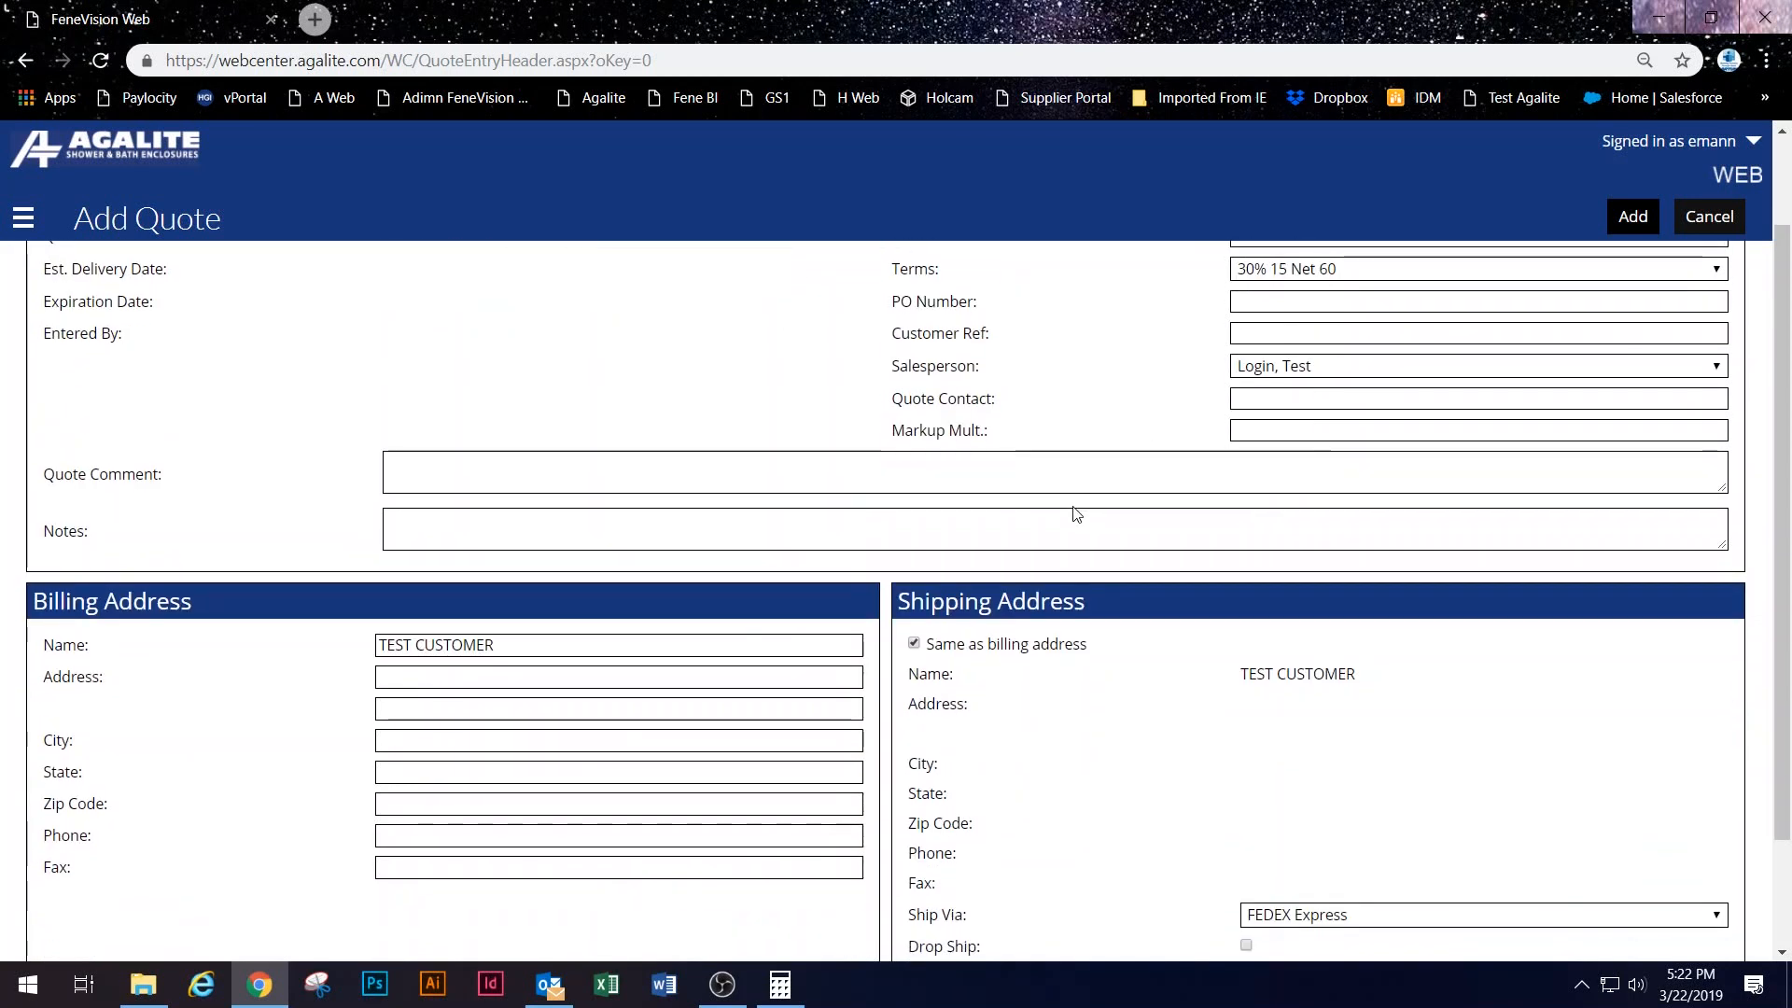
{"action": "scroll", "coordinate": [640, 440], "scroll_direction": "down", "scroll_amount": 1}
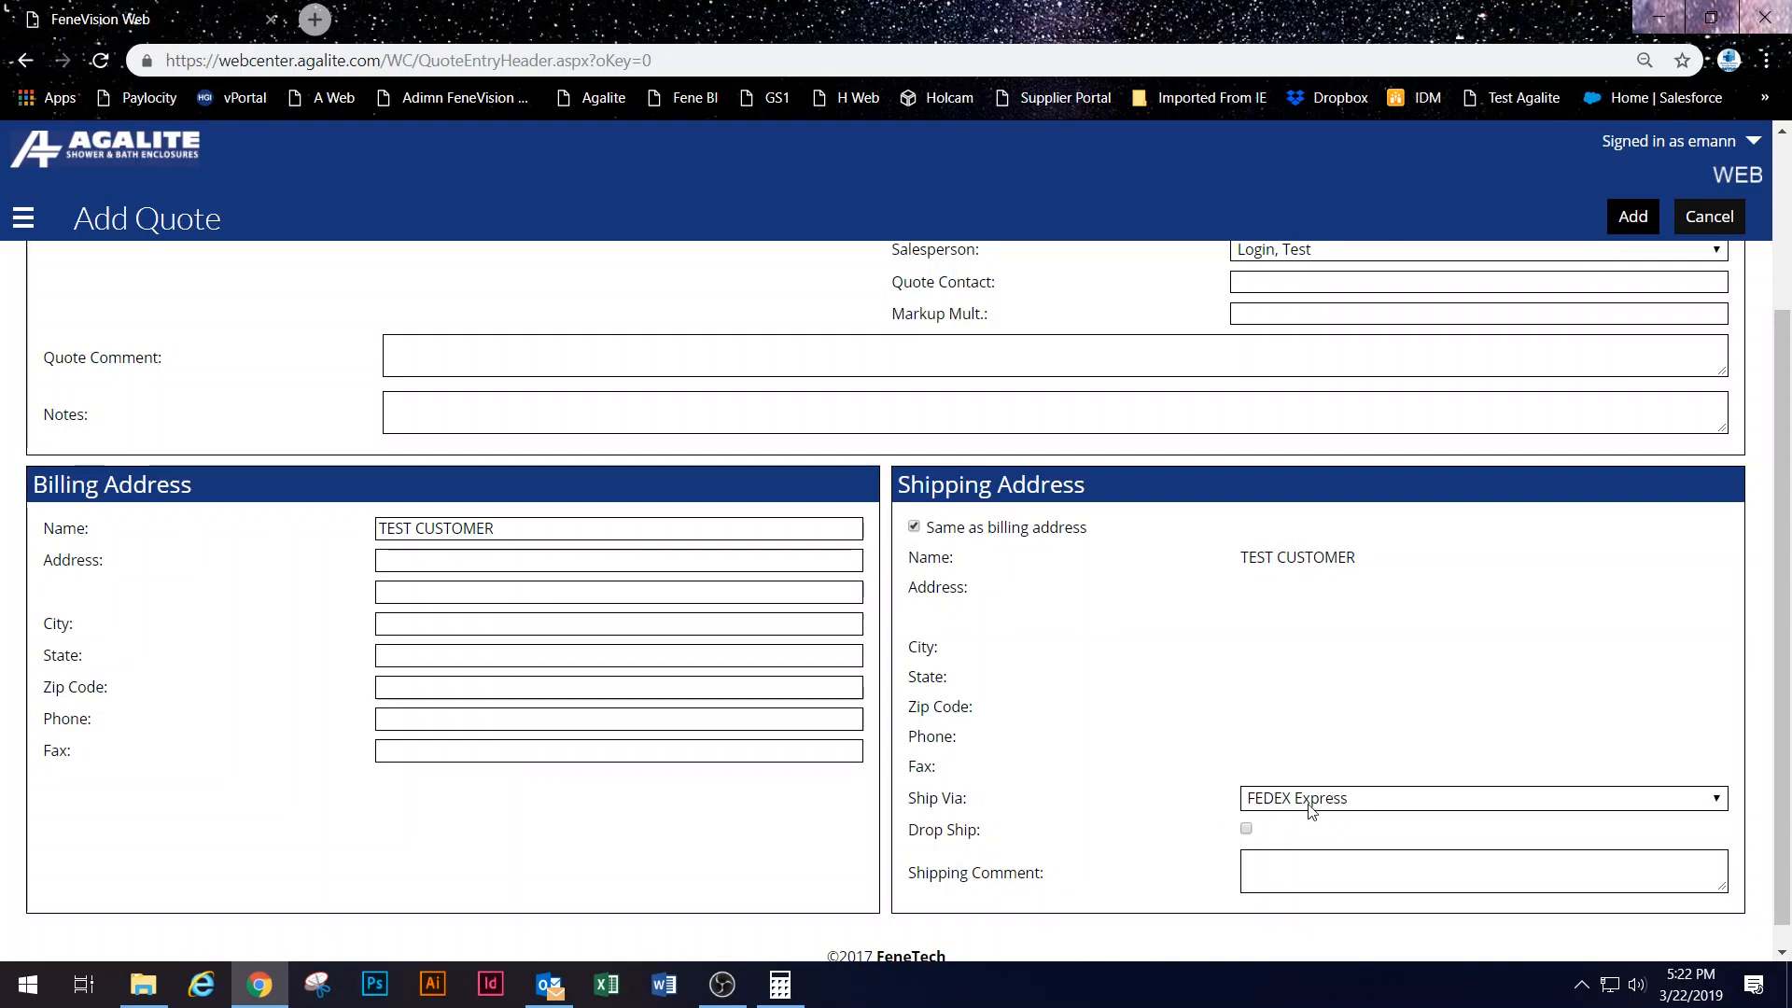
{"action": "left_click", "coordinate": [1632, 215]}
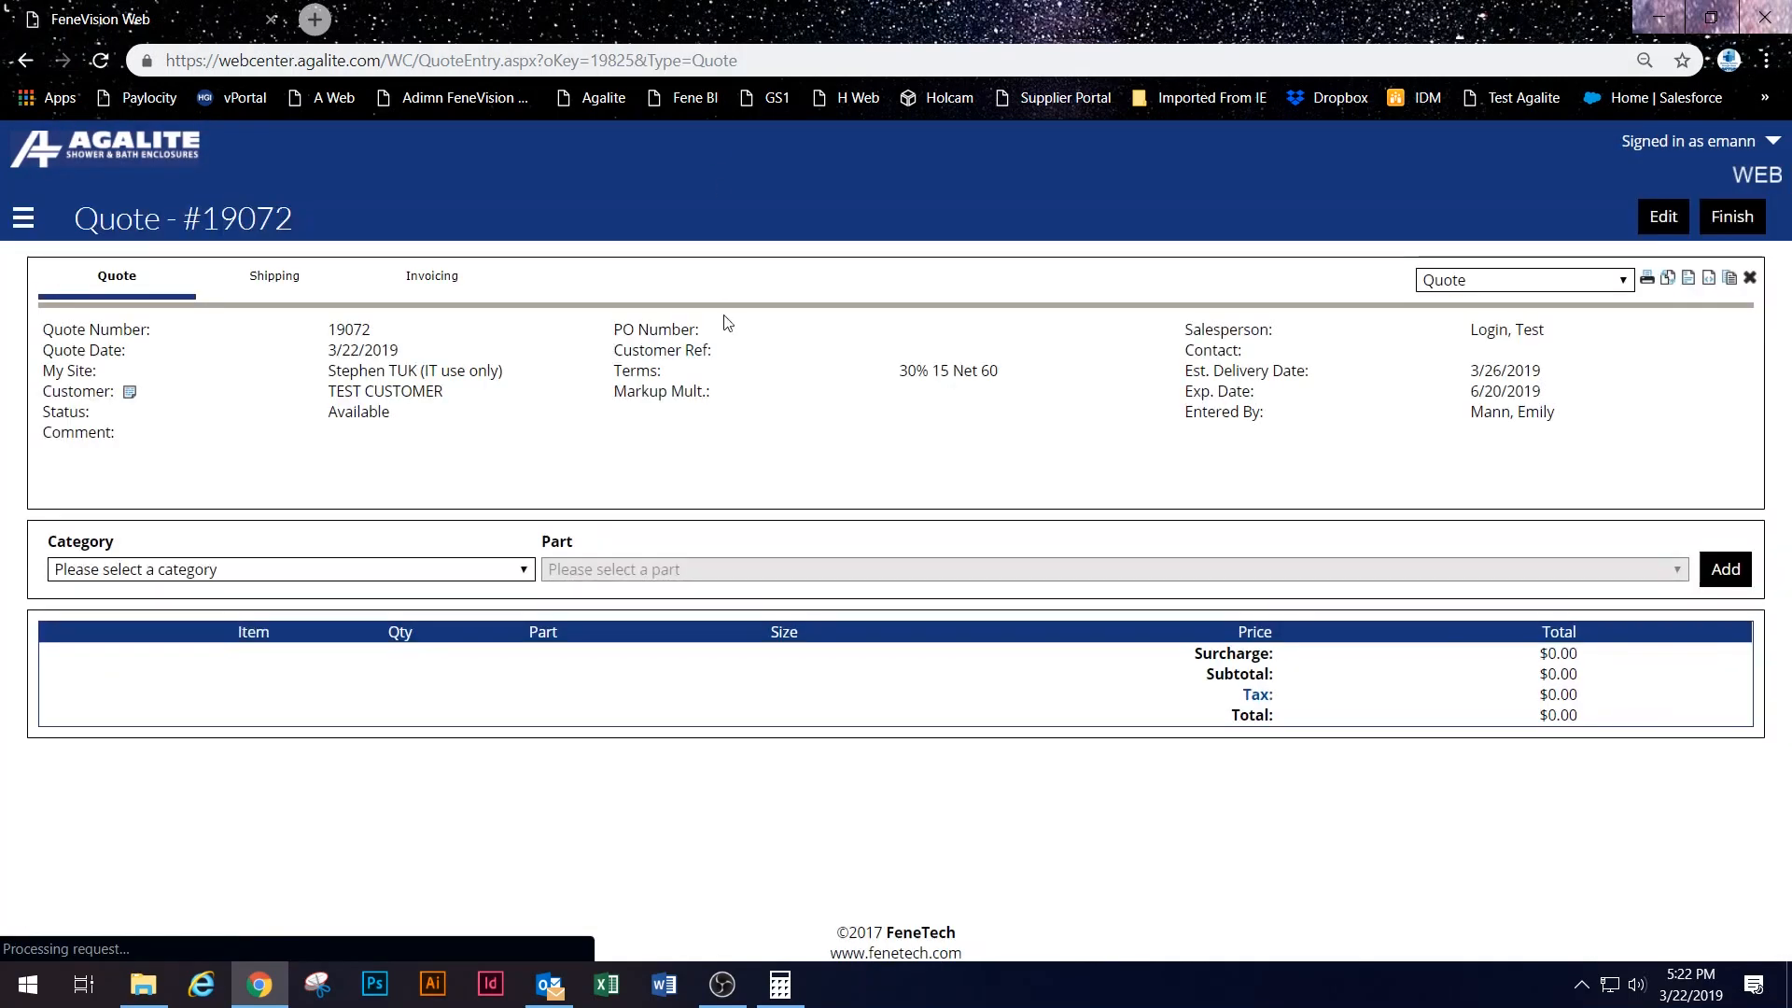
Step: Add the TRANSCEND 3/8" Transcend Bypass Shower Slider to the quote with quantity 1
{"action": "left_click", "coordinate": [183, 568]}
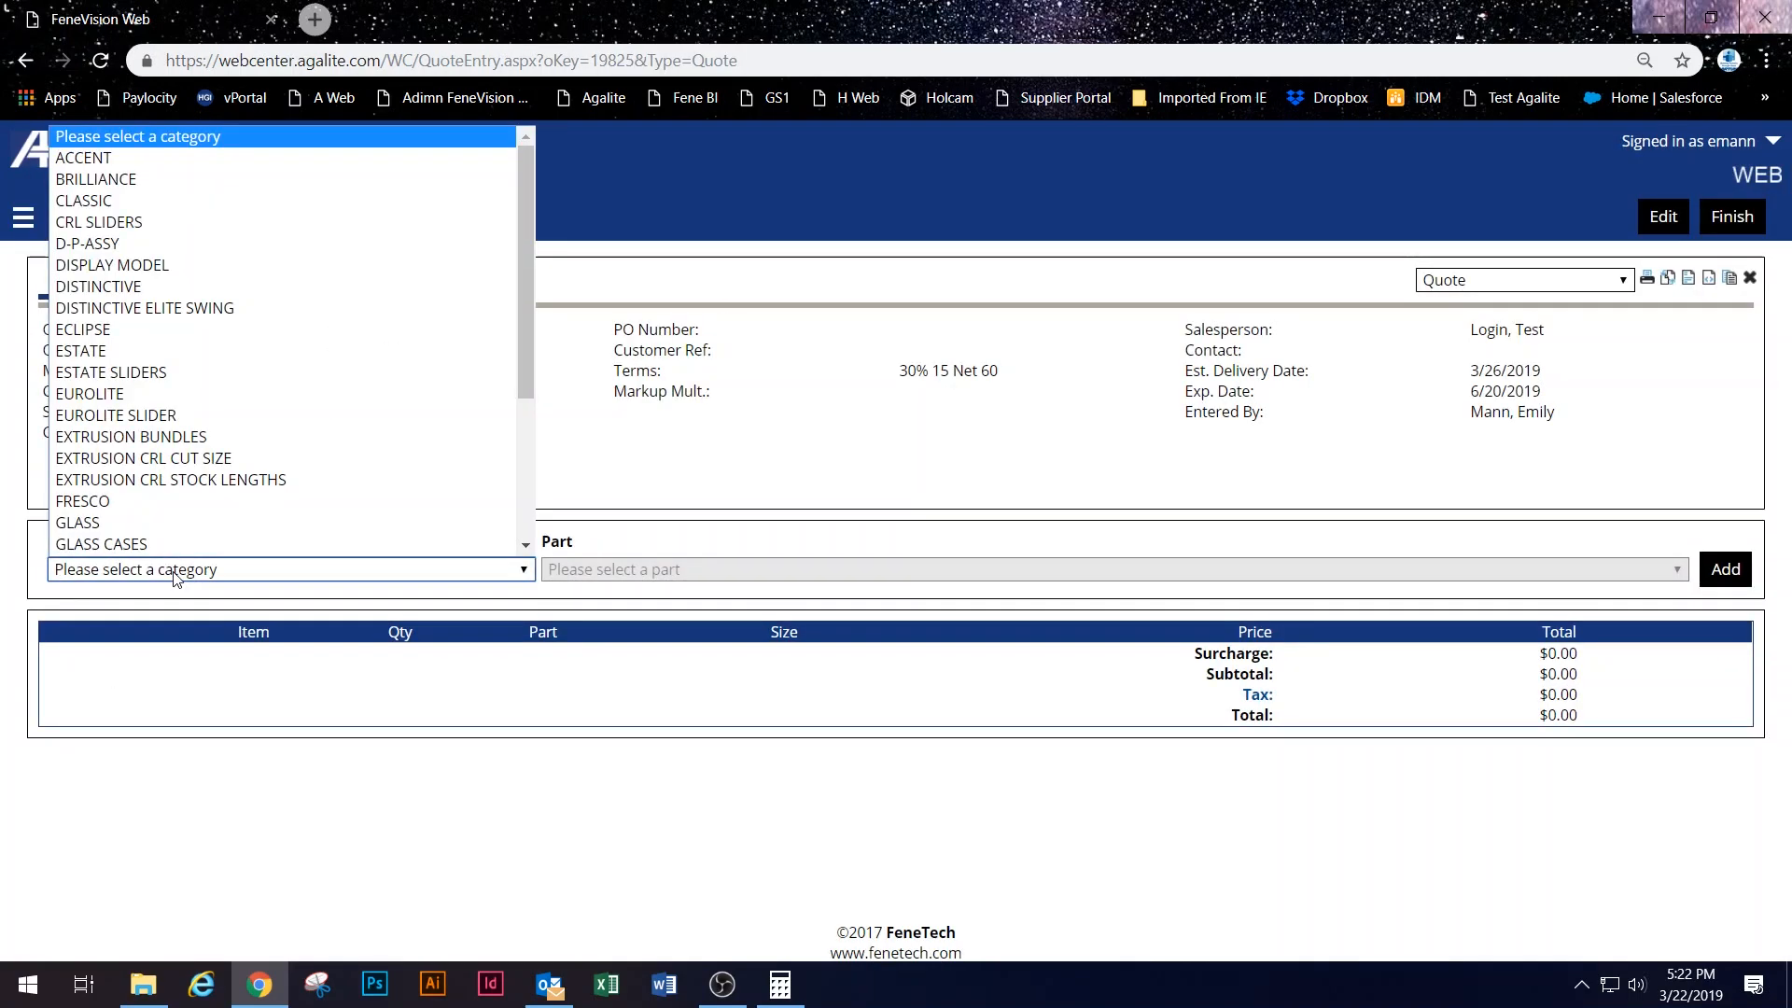
{"action": "scroll", "coordinate": [166, 504], "scroll_direction": "down", "scroll_amount": 5}
{"action": "left_click", "coordinate": [166, 502]}
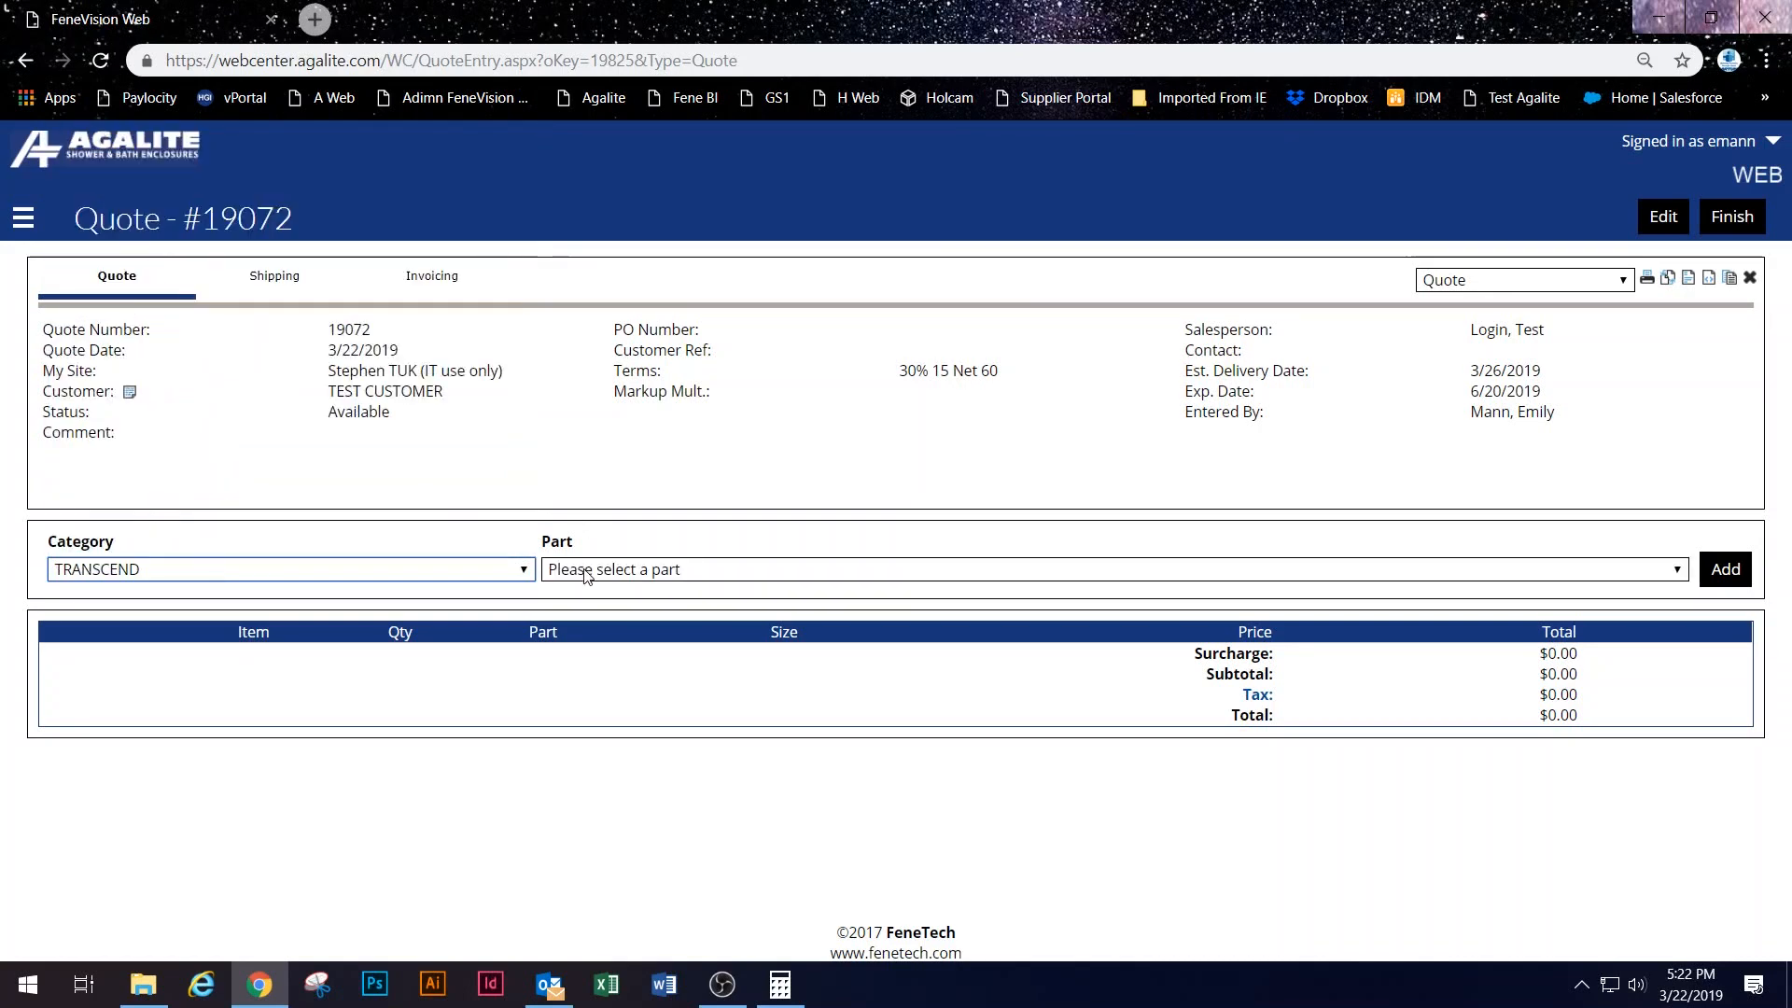
{"action": "left_click", "coordinate": [588, 569]}
{"action": "left_click", "coordinate": [674, 264]}
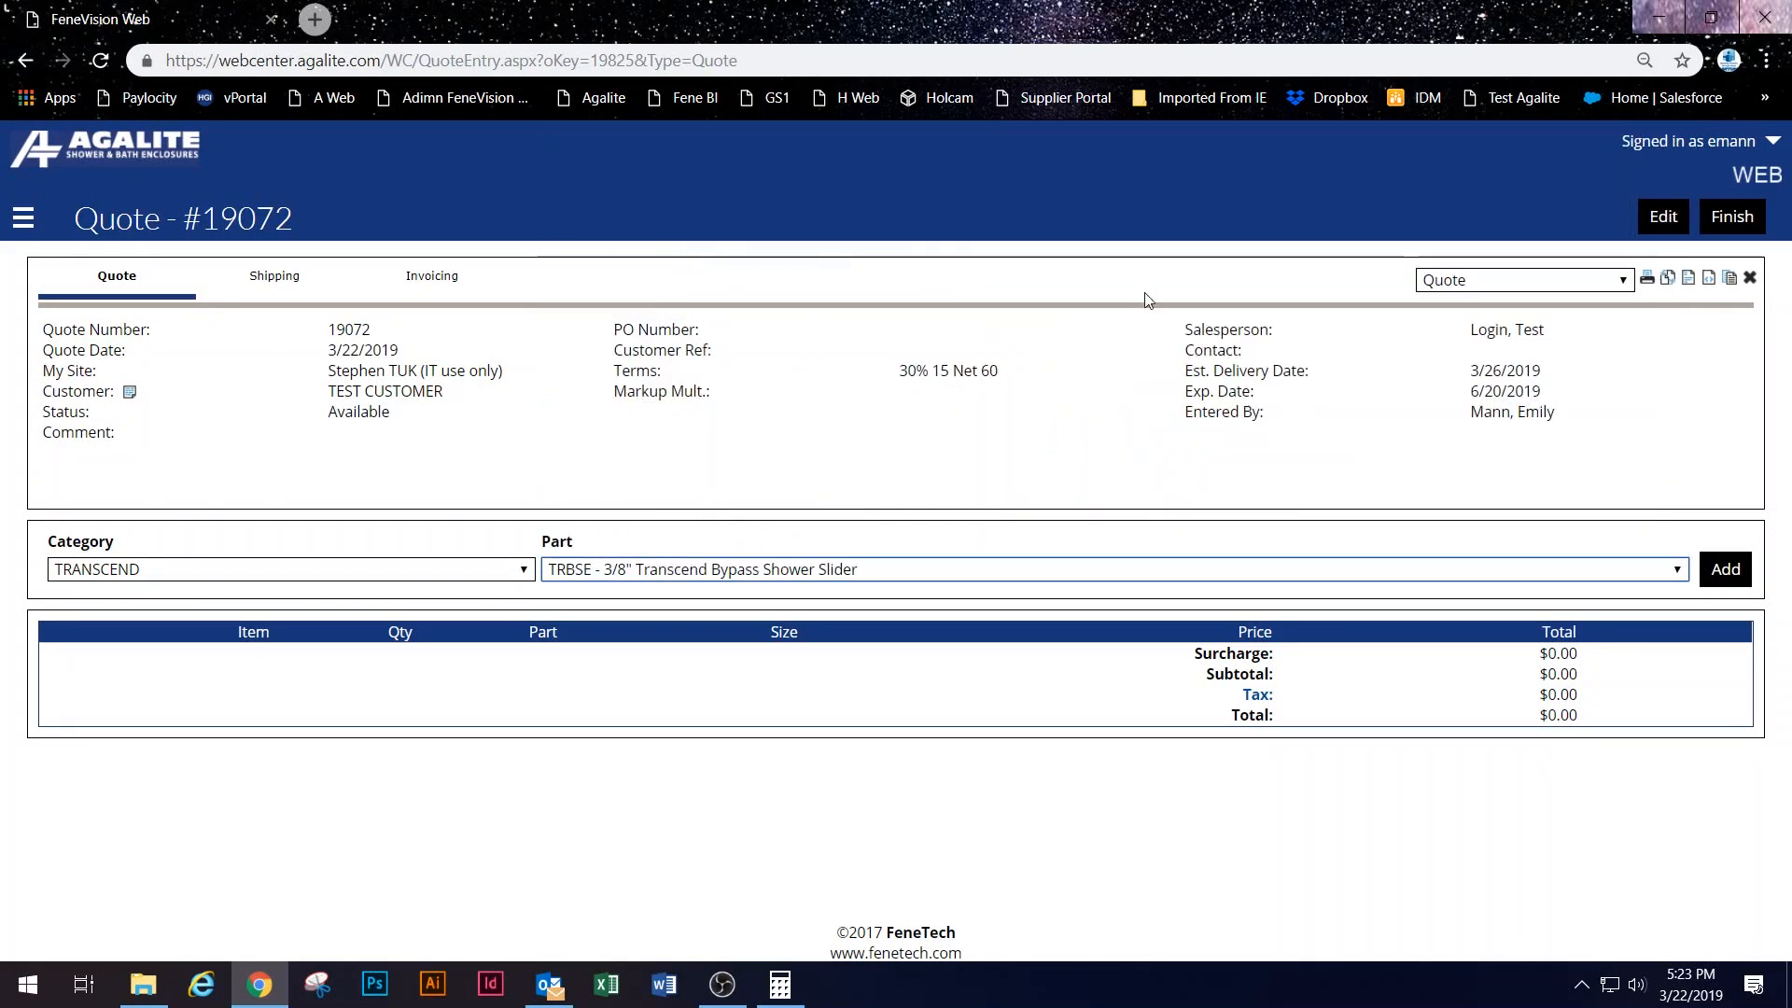
{"action": "left_click", "coordinate": [1717, 570]}
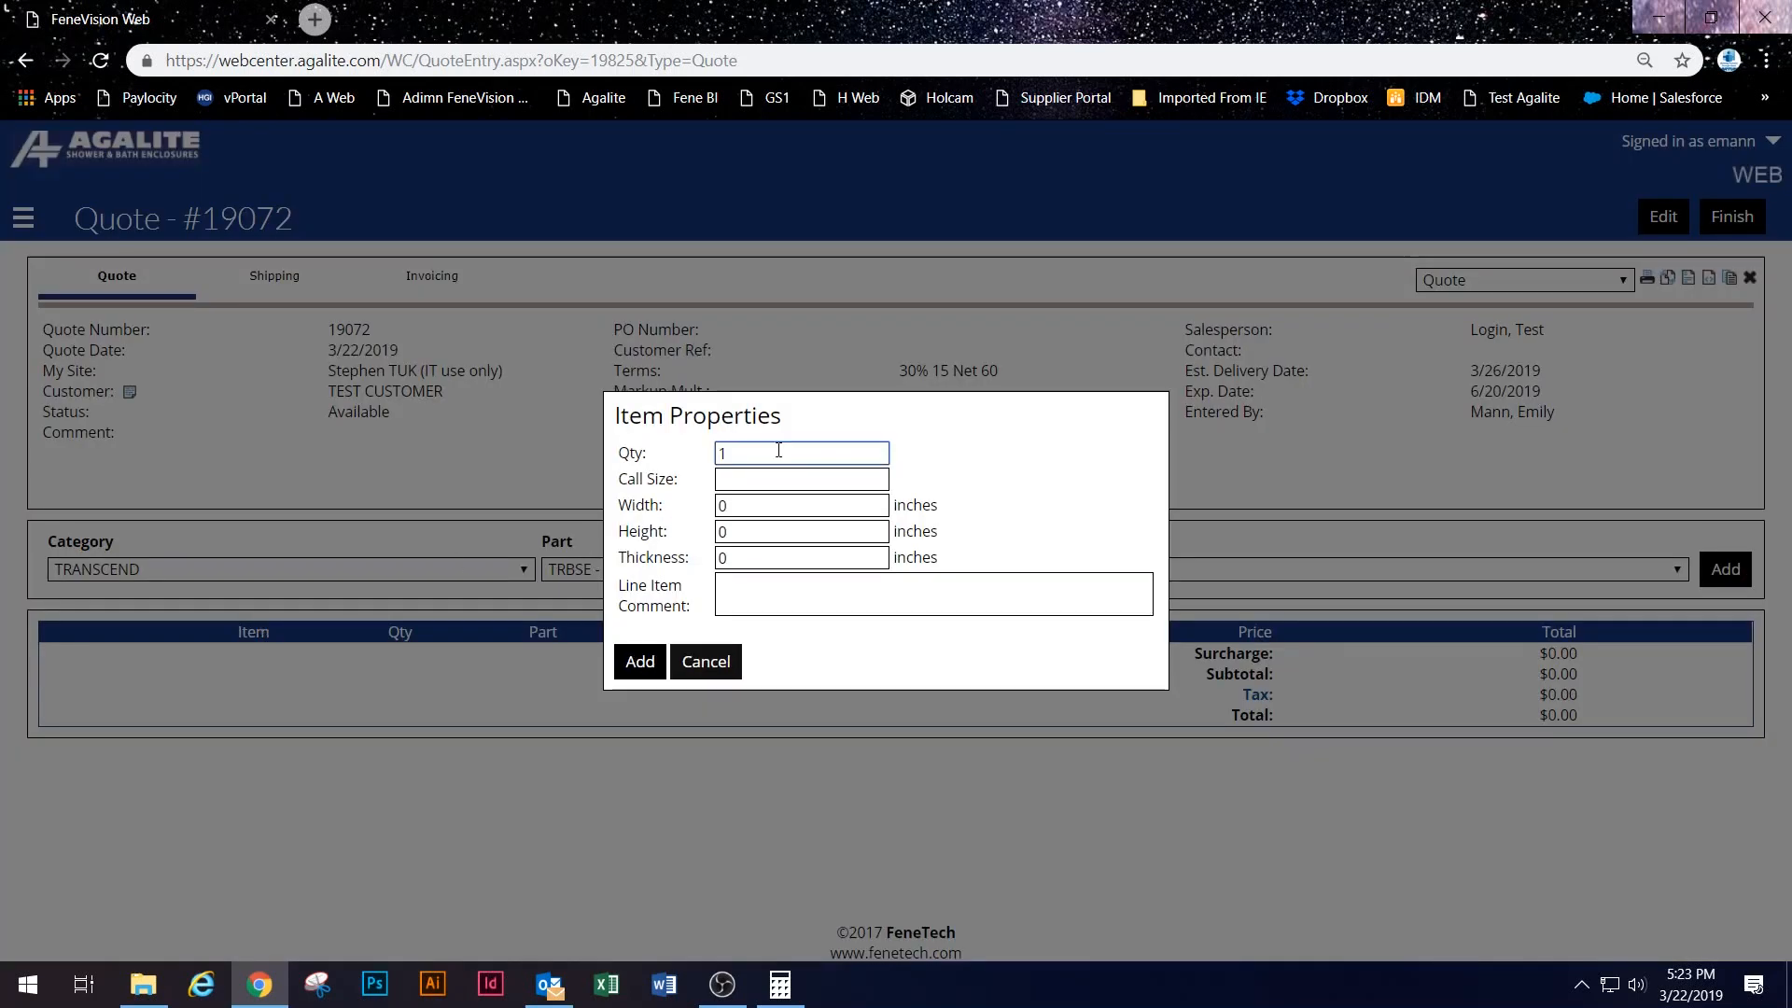
{"action": "left_click", "coordinate": [640, 661]}
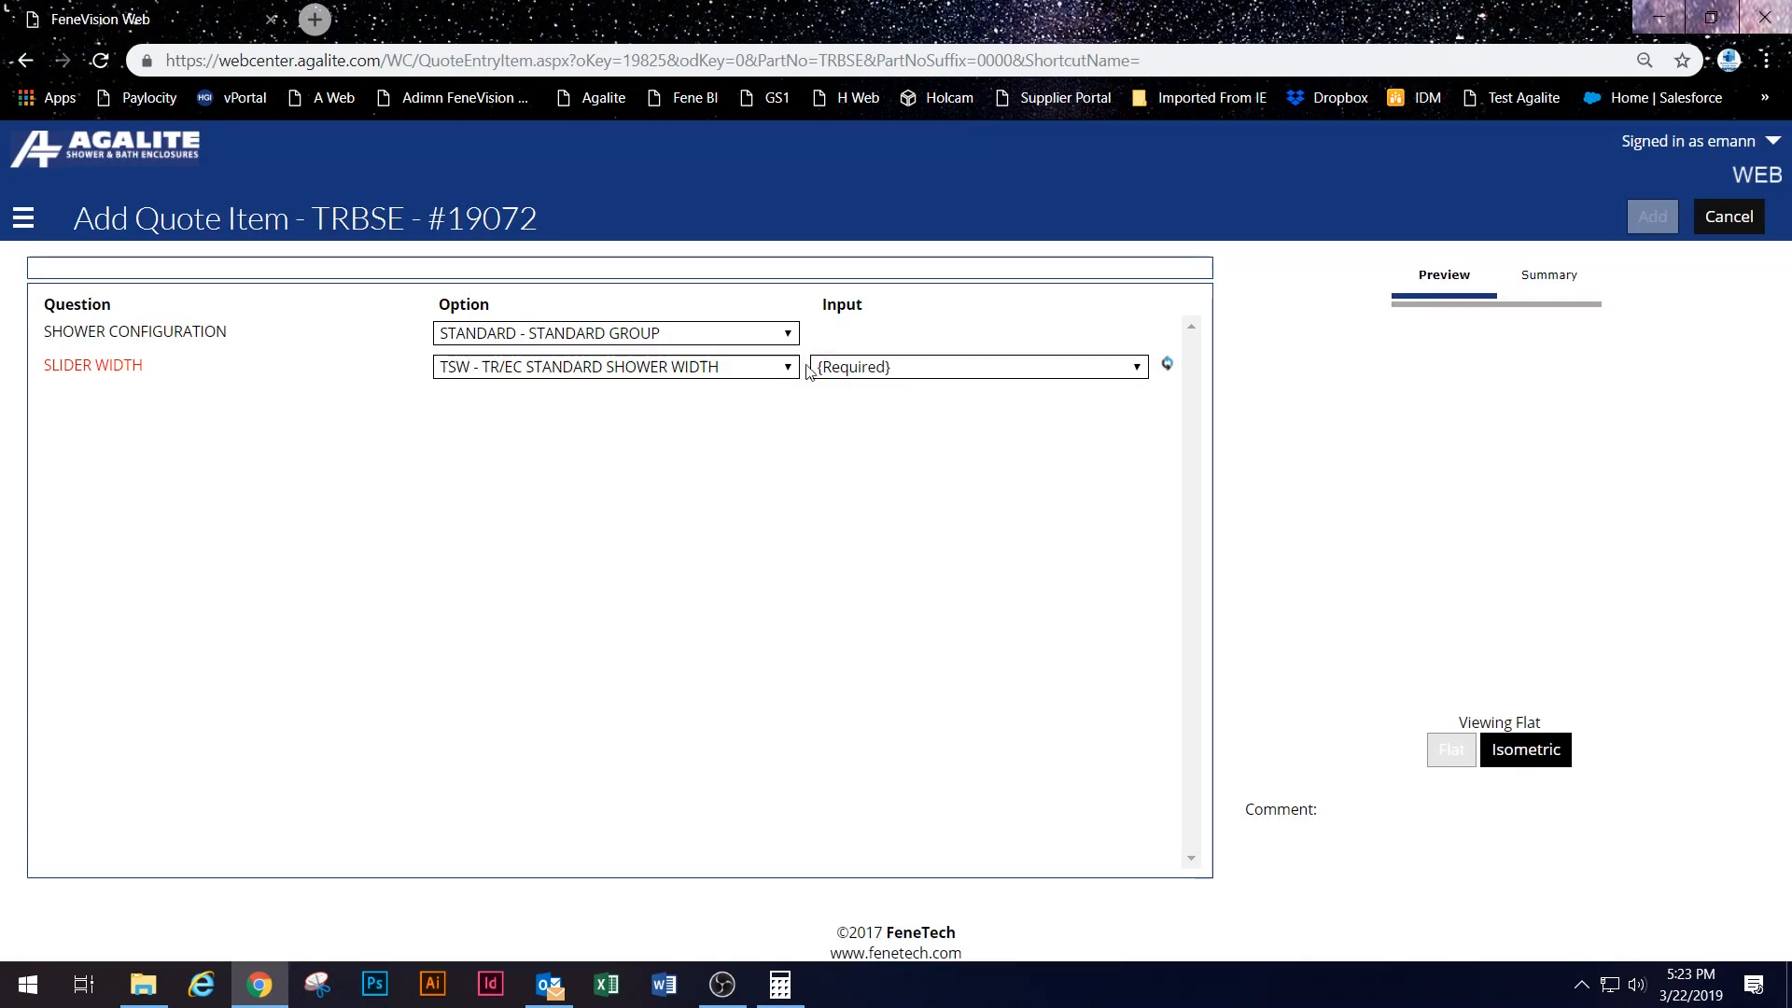
Step: Configure the slider at width 48, shower head right, STR - STARPHIRE glass, and add it
{"action": "left_click", "coordinate": [814, 366]}
{"action": "left_click", "coordinate": [868, 431]}
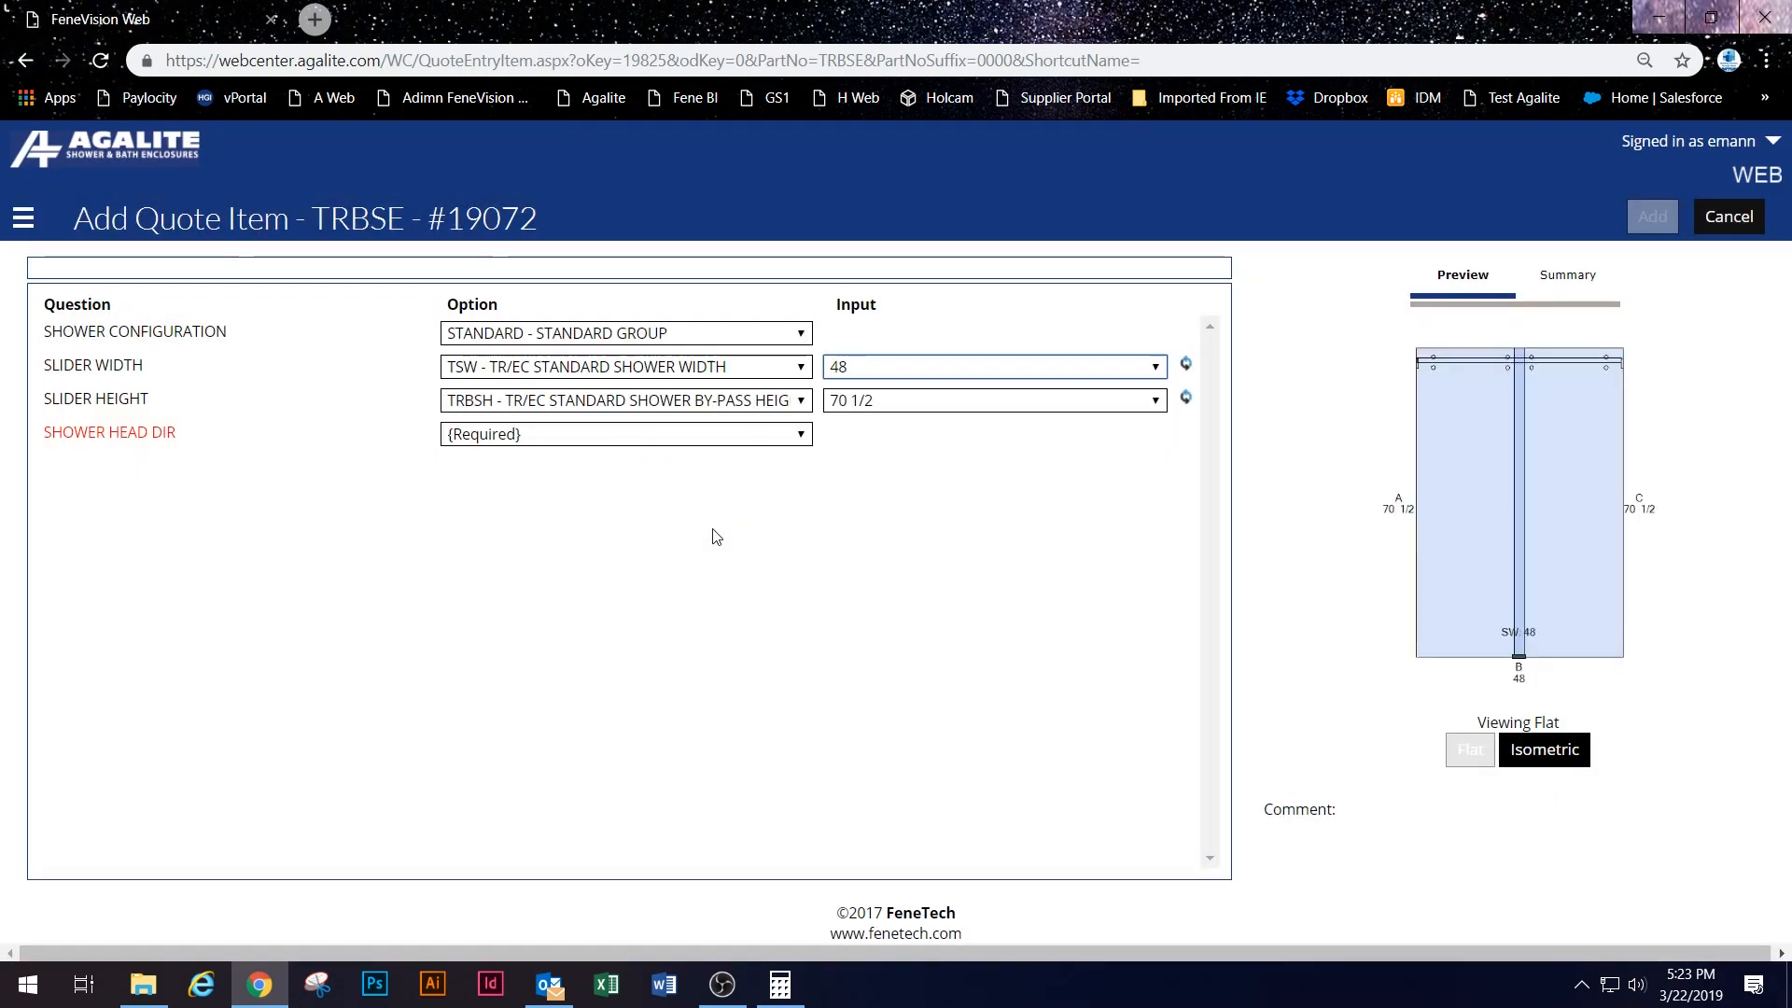
{"action": "left_click", "coordinate": [556, 435]}
{"action": "left_click", "coordinate": [556, 494]}
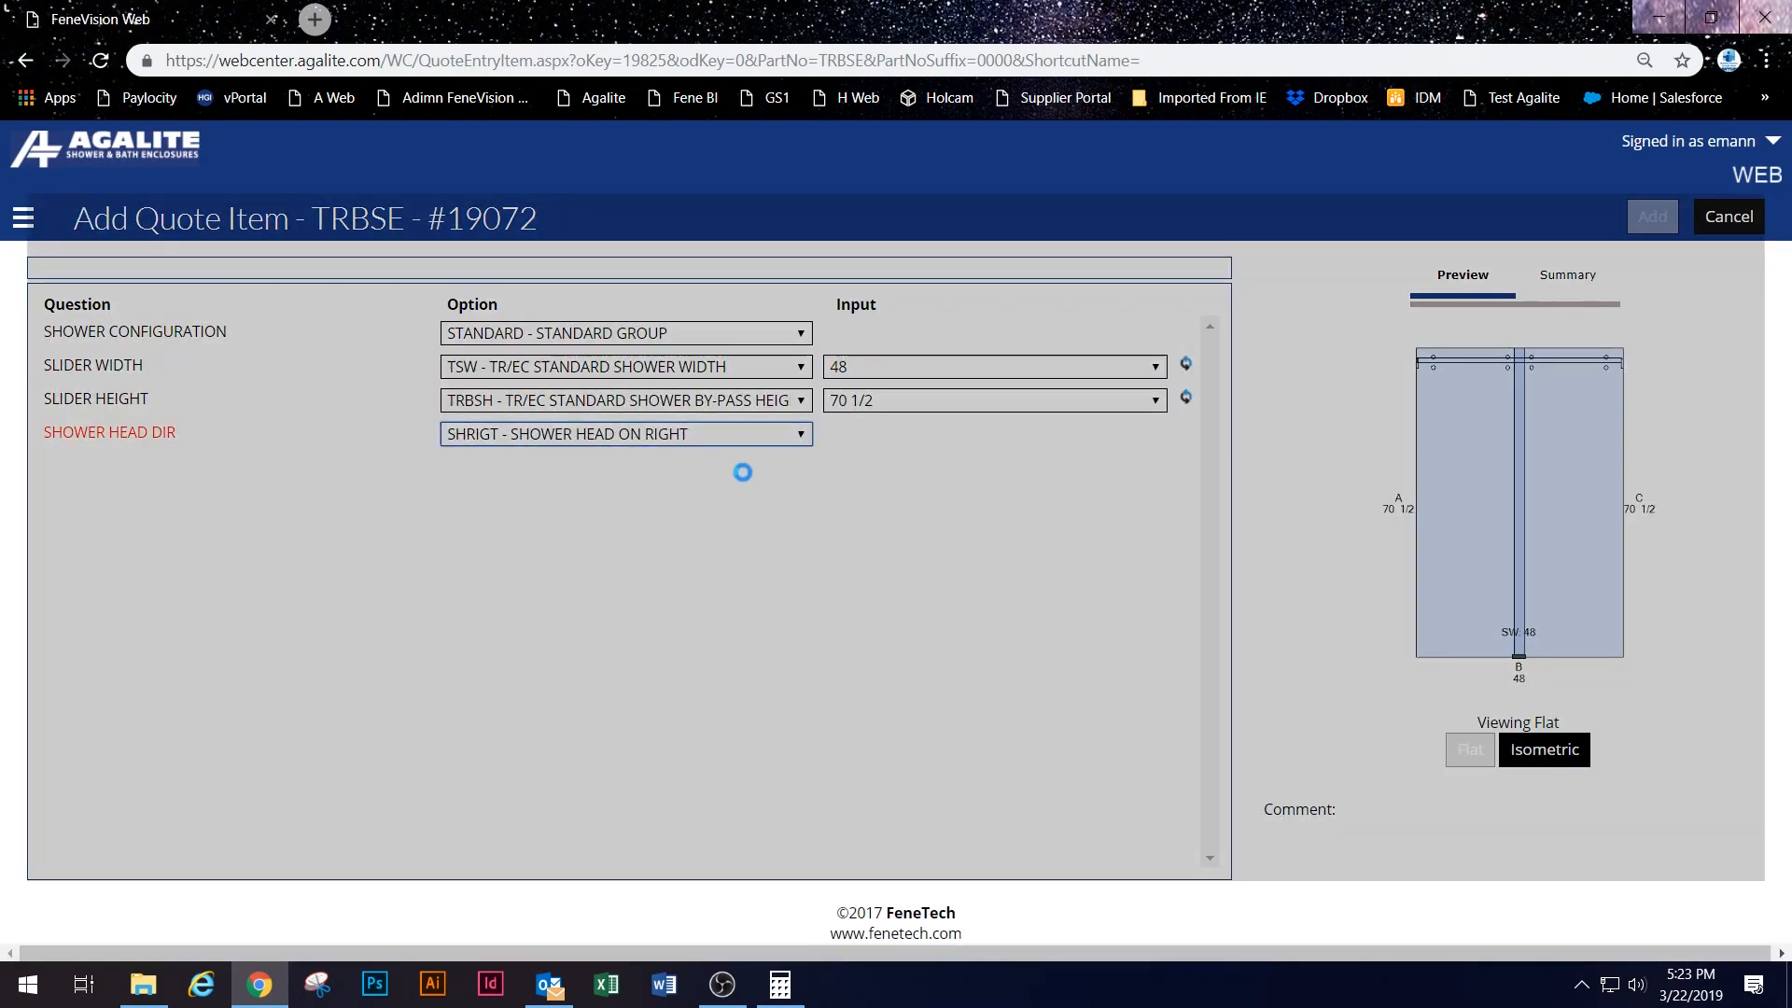
{"action": "scroll", "coordinate": [808, 530], "scroll_direction": "down", "scroll_amount": 3}
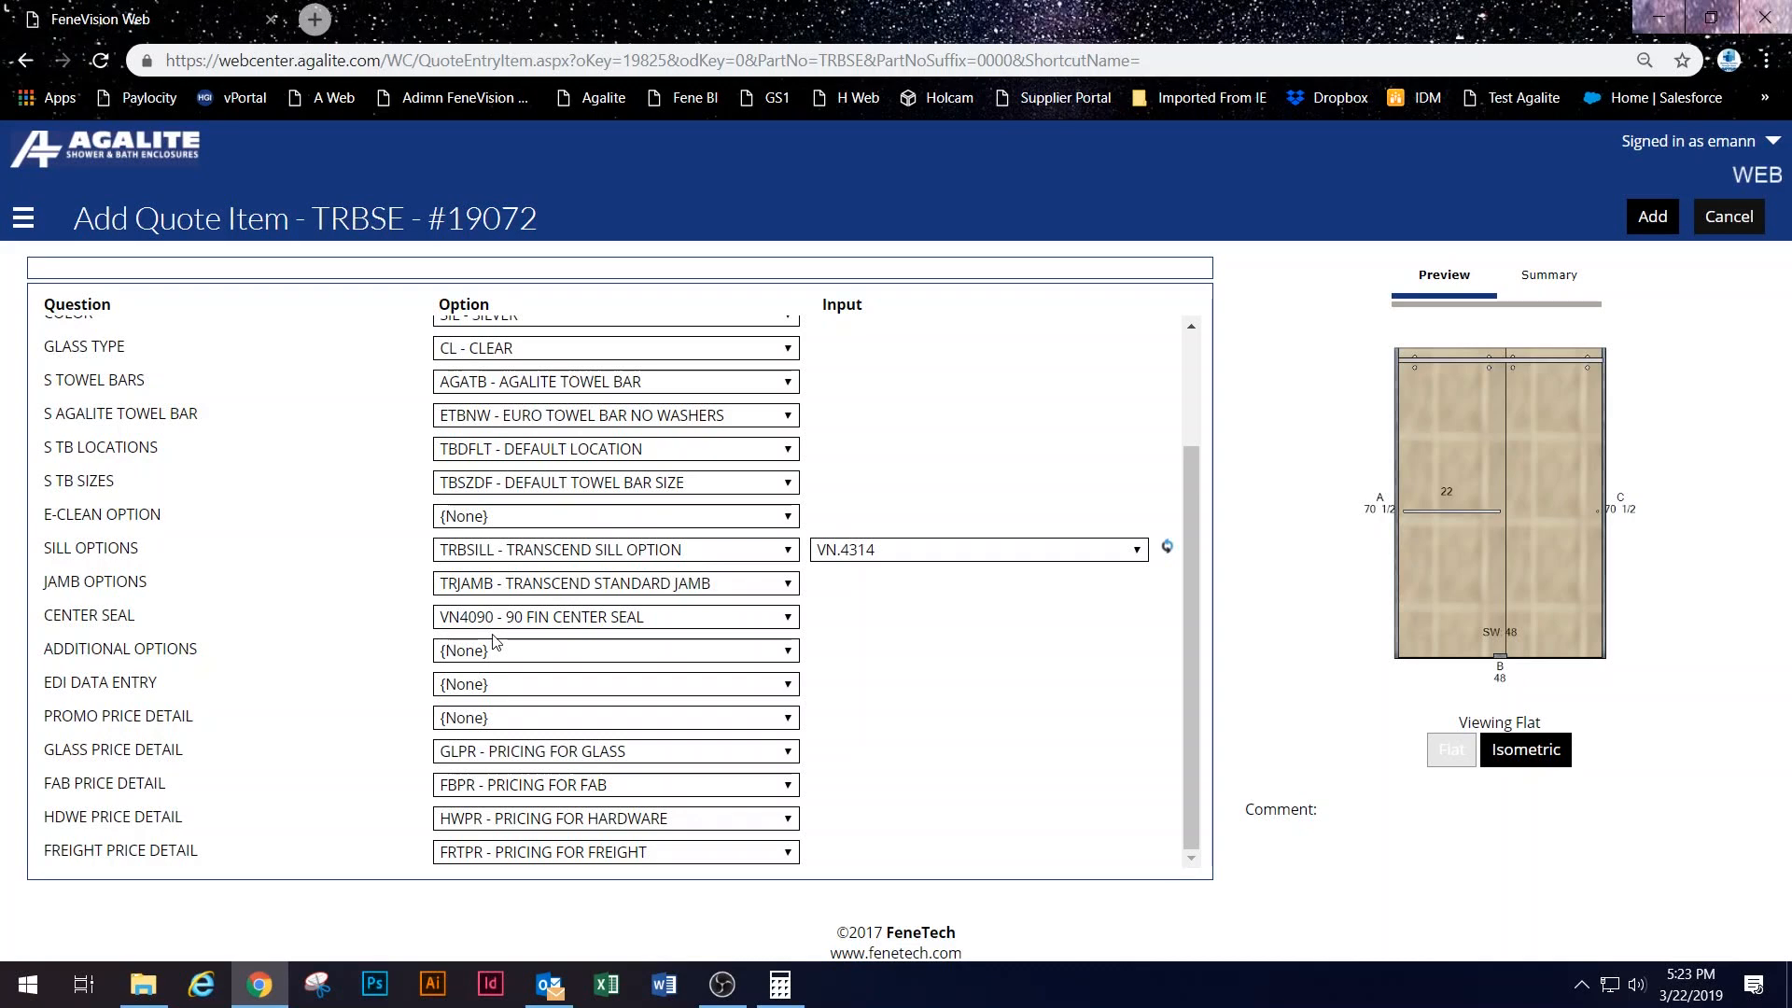
{"action": "scroll", "coordinate": [418, 448], "scroll_direction": "up", "scroll_amount": 3}
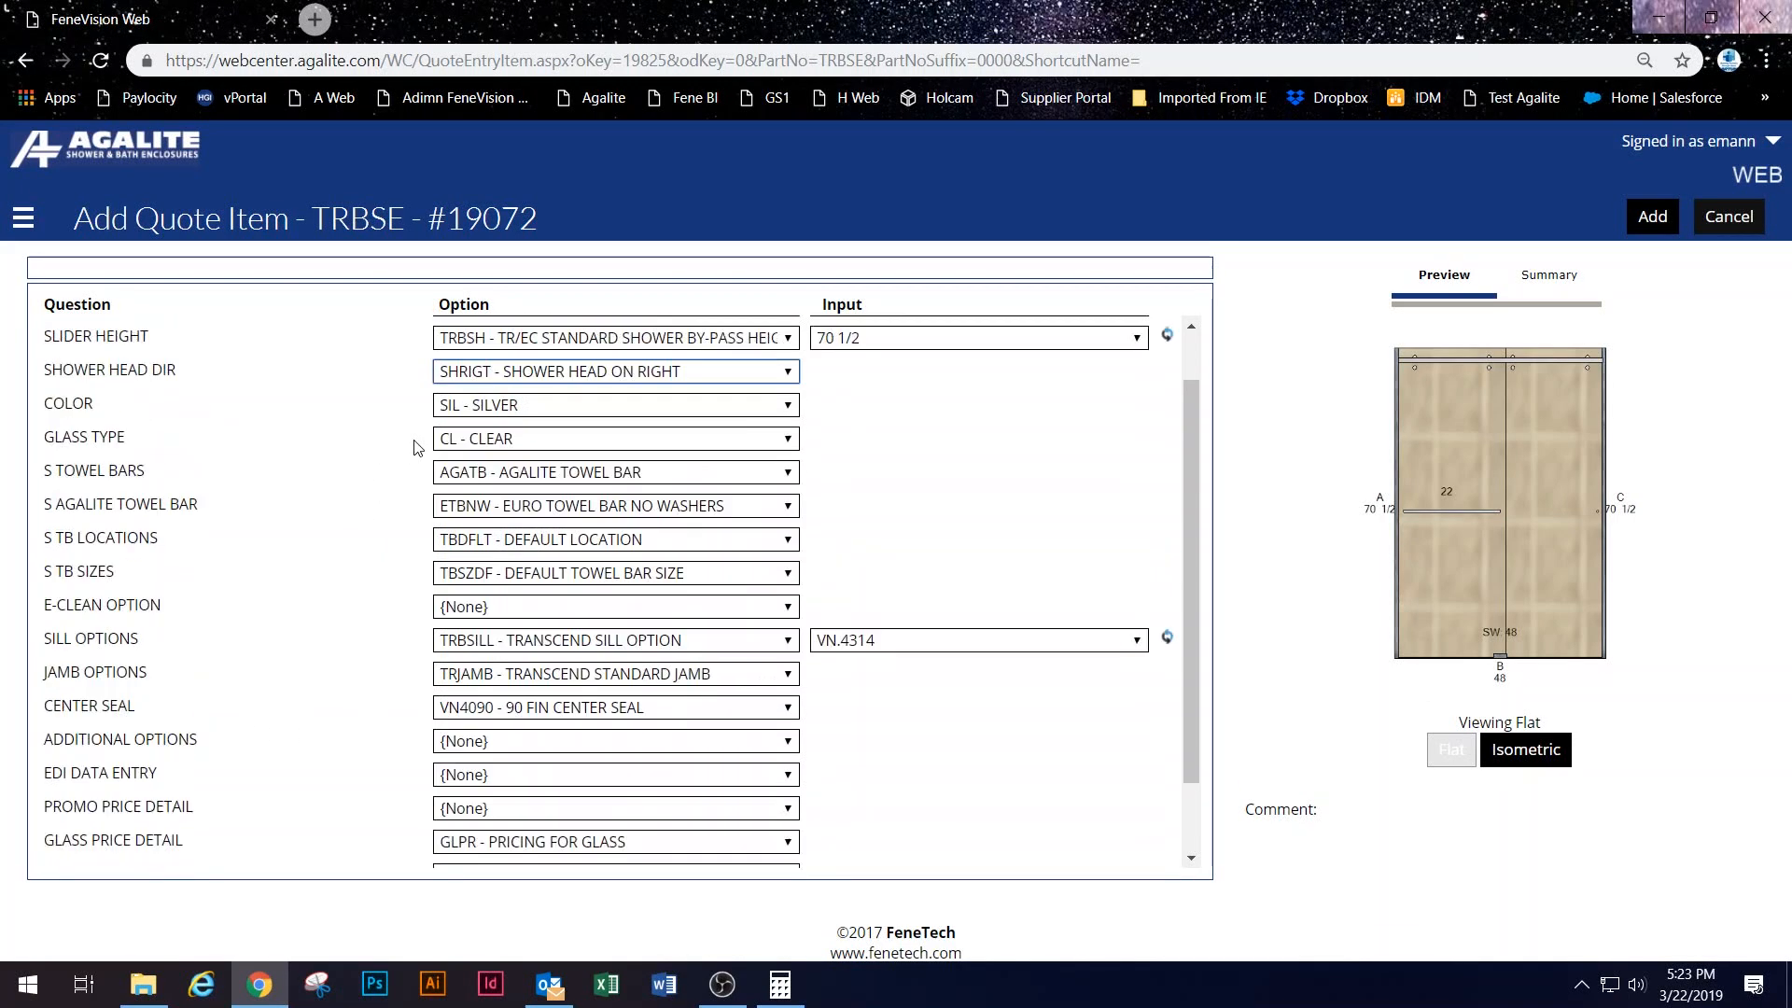
{"action": "left_click", "coordinate": [486, 507]}
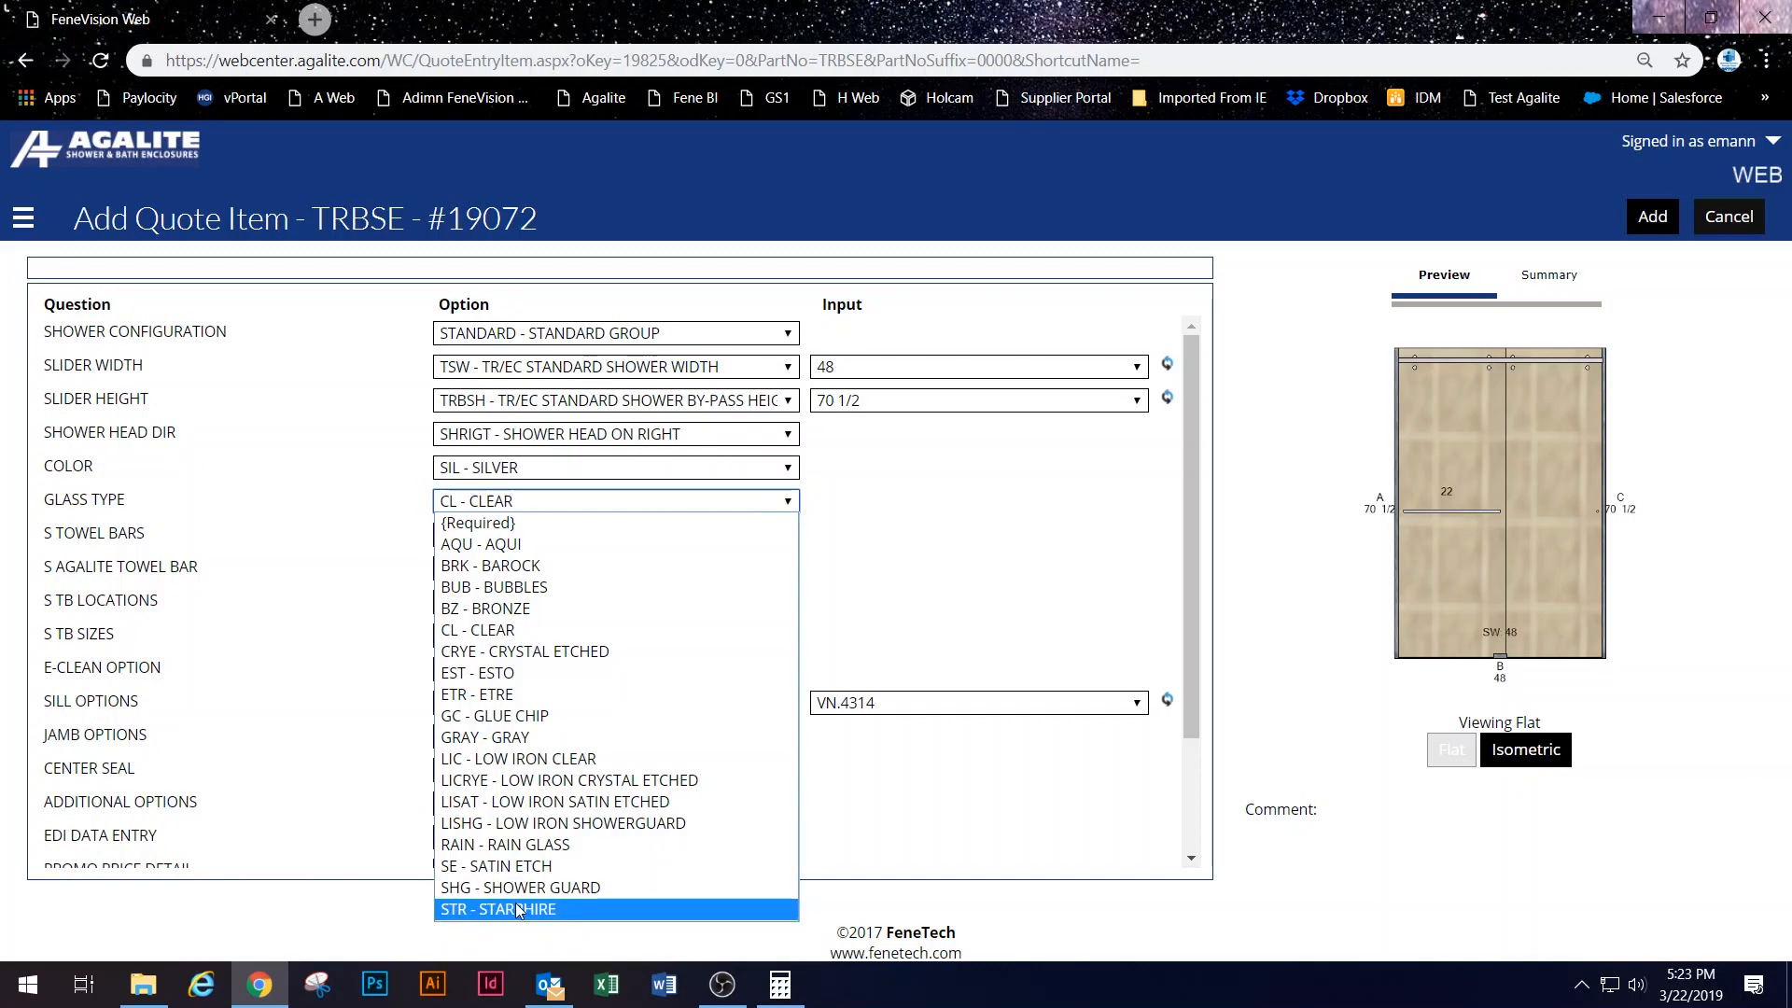
{"action": "left_click", "coordinate": [630, 910]}
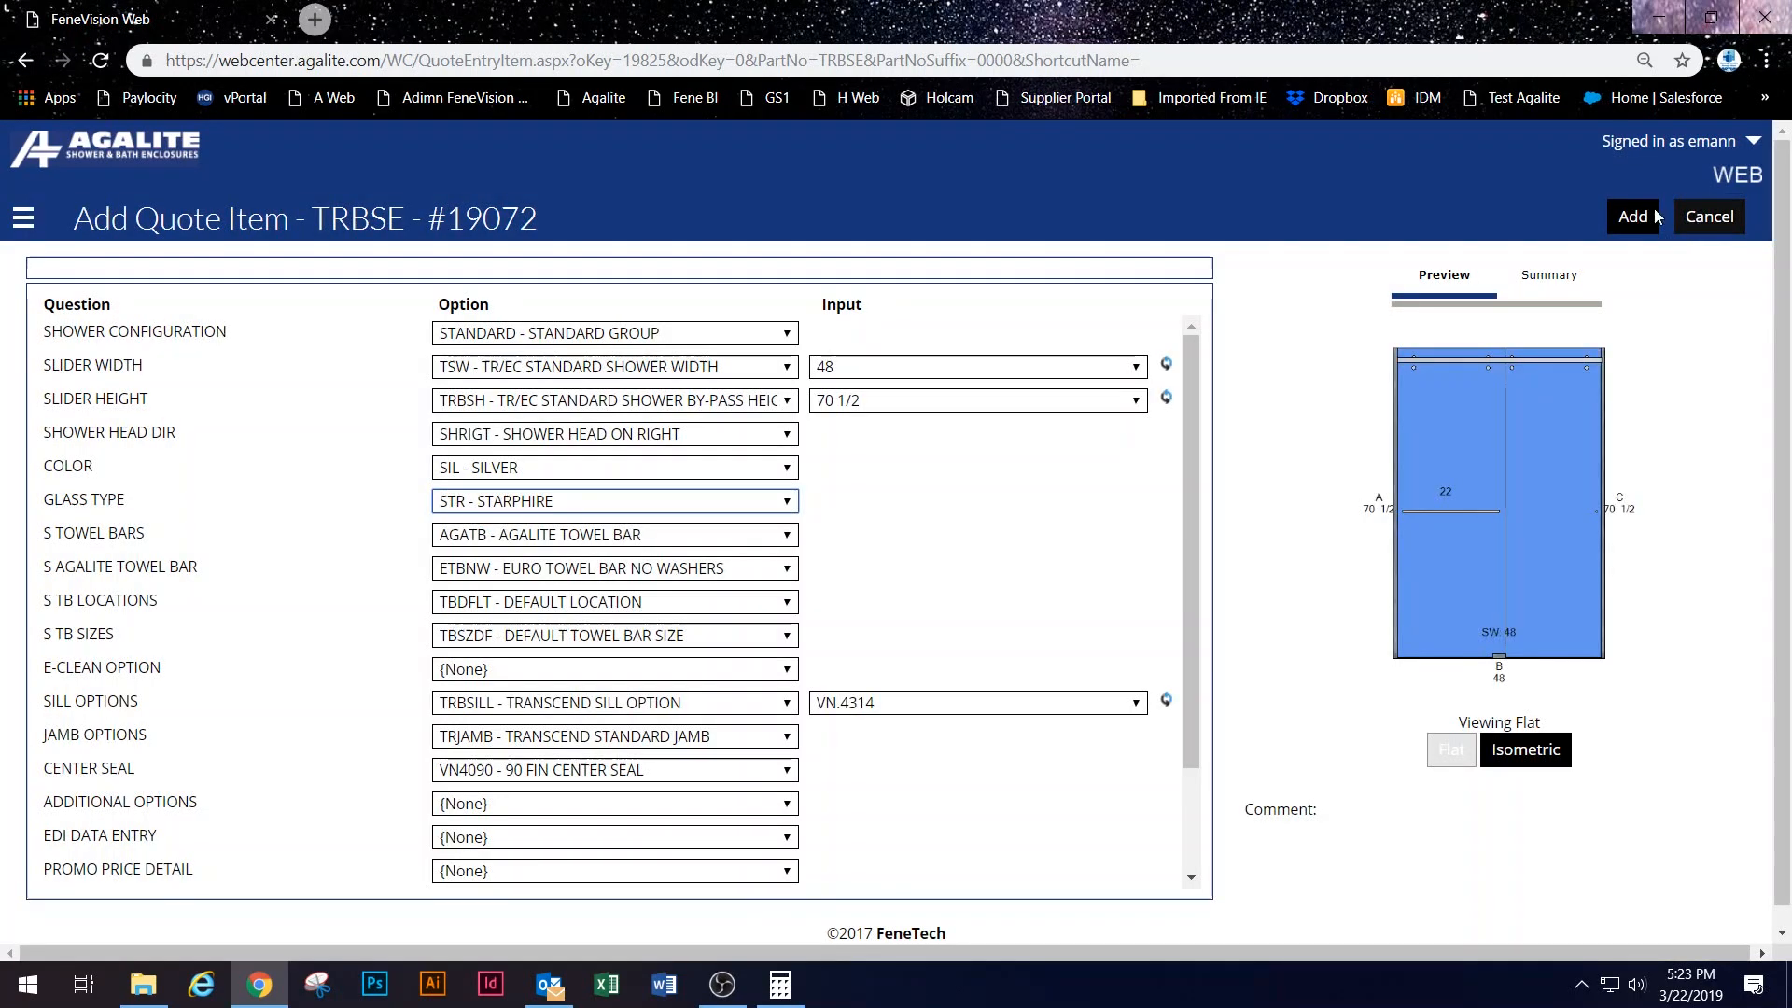
{"action": "left_click", "coordinate": [1638, 214]}
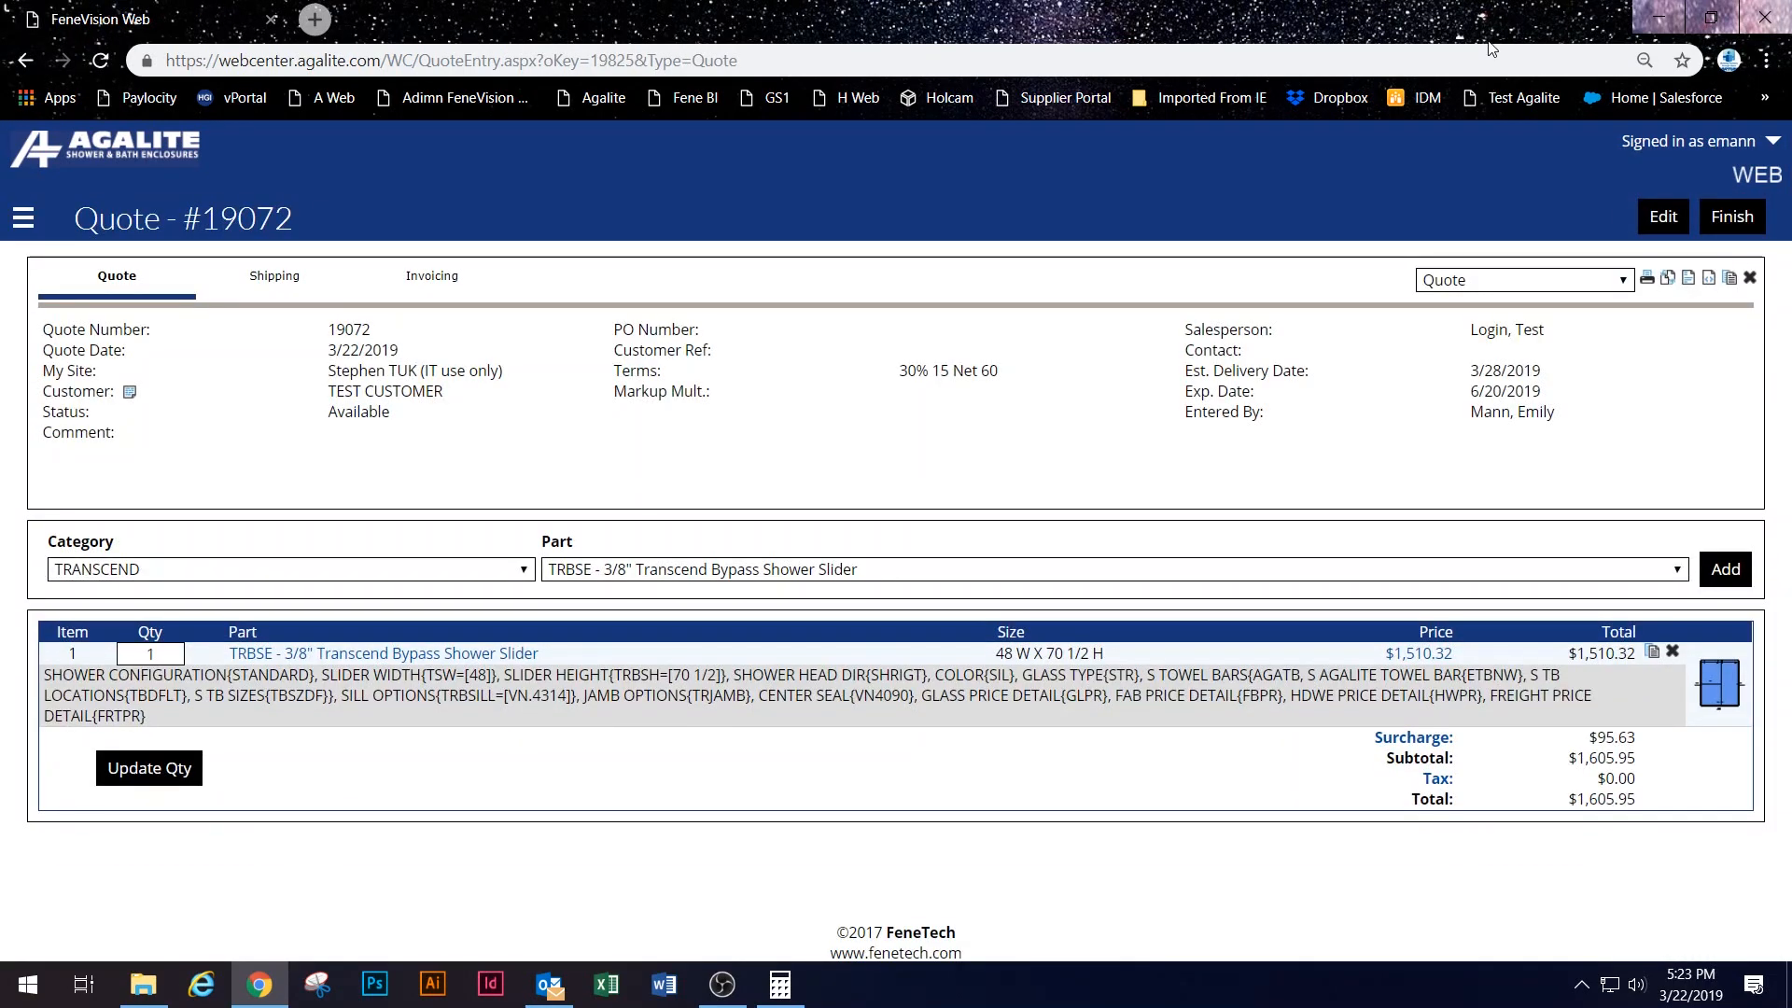
{"action": "left_click", "coordinate": [1414, 655]}
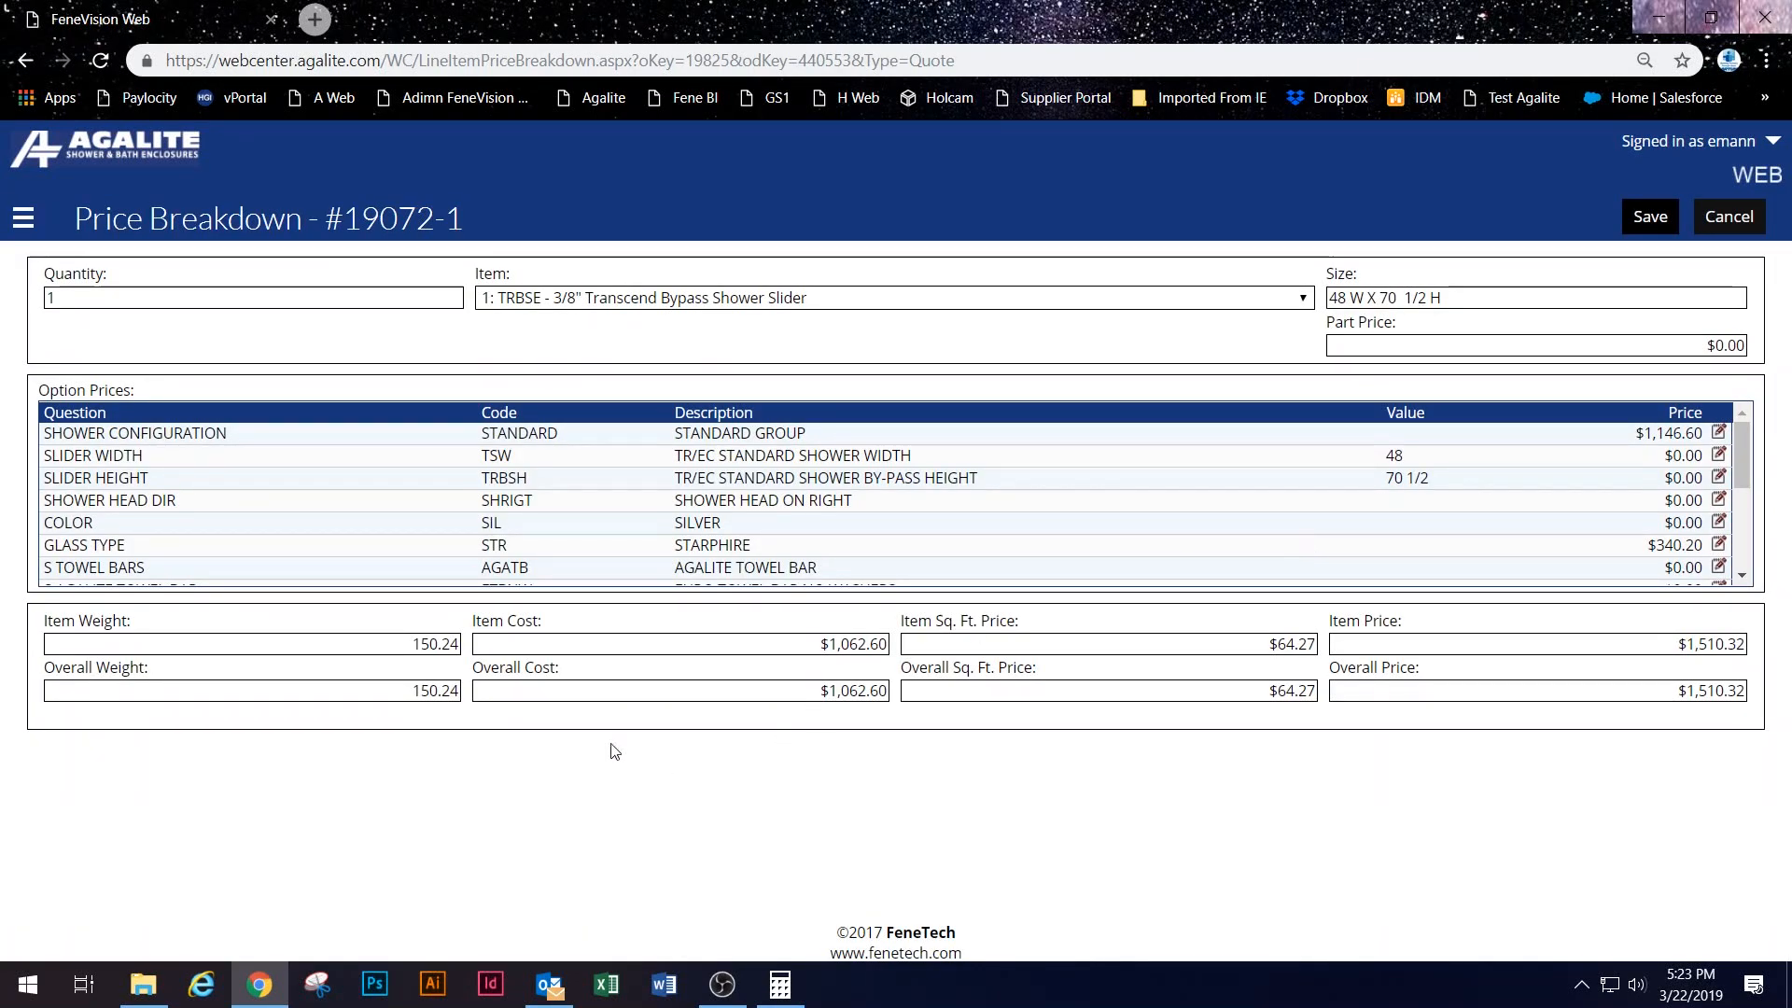
{"action": "left_click_drag", "start_coordinate": [612, 653], "coordinate": [842, 653]}
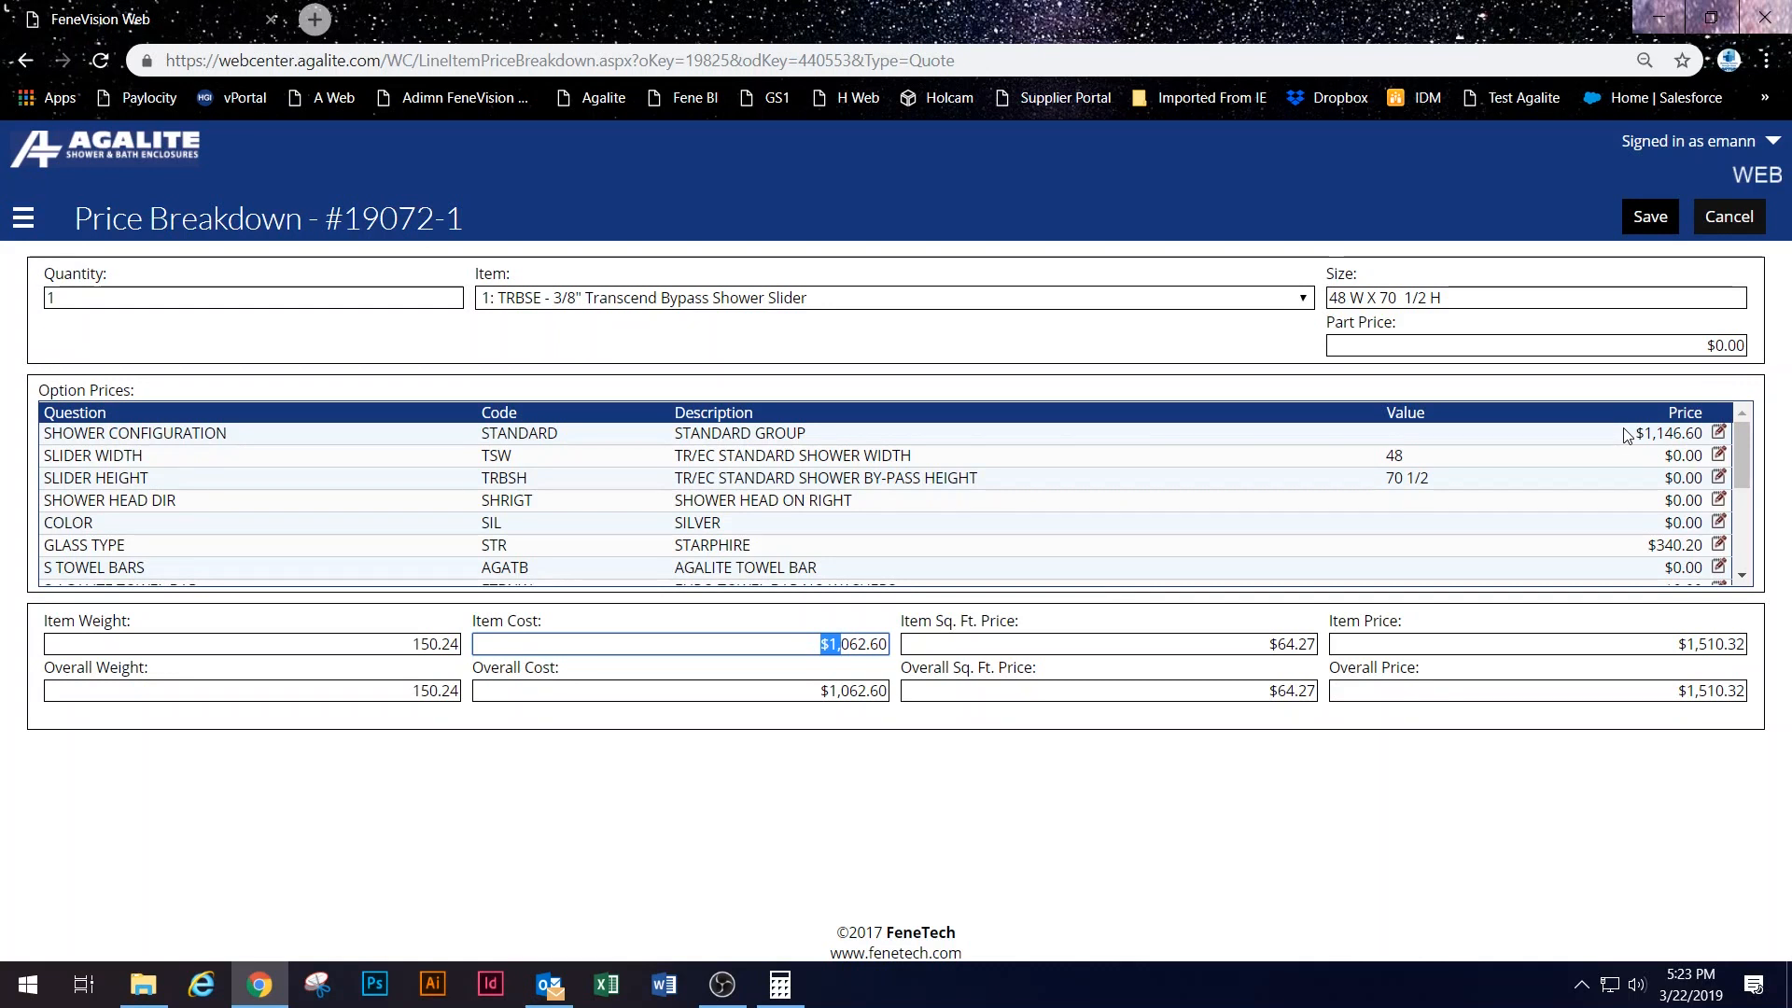
{"action": "left_click_drag", "start_coordinate": [1625, 435], "coordinate": [1790, 407]}
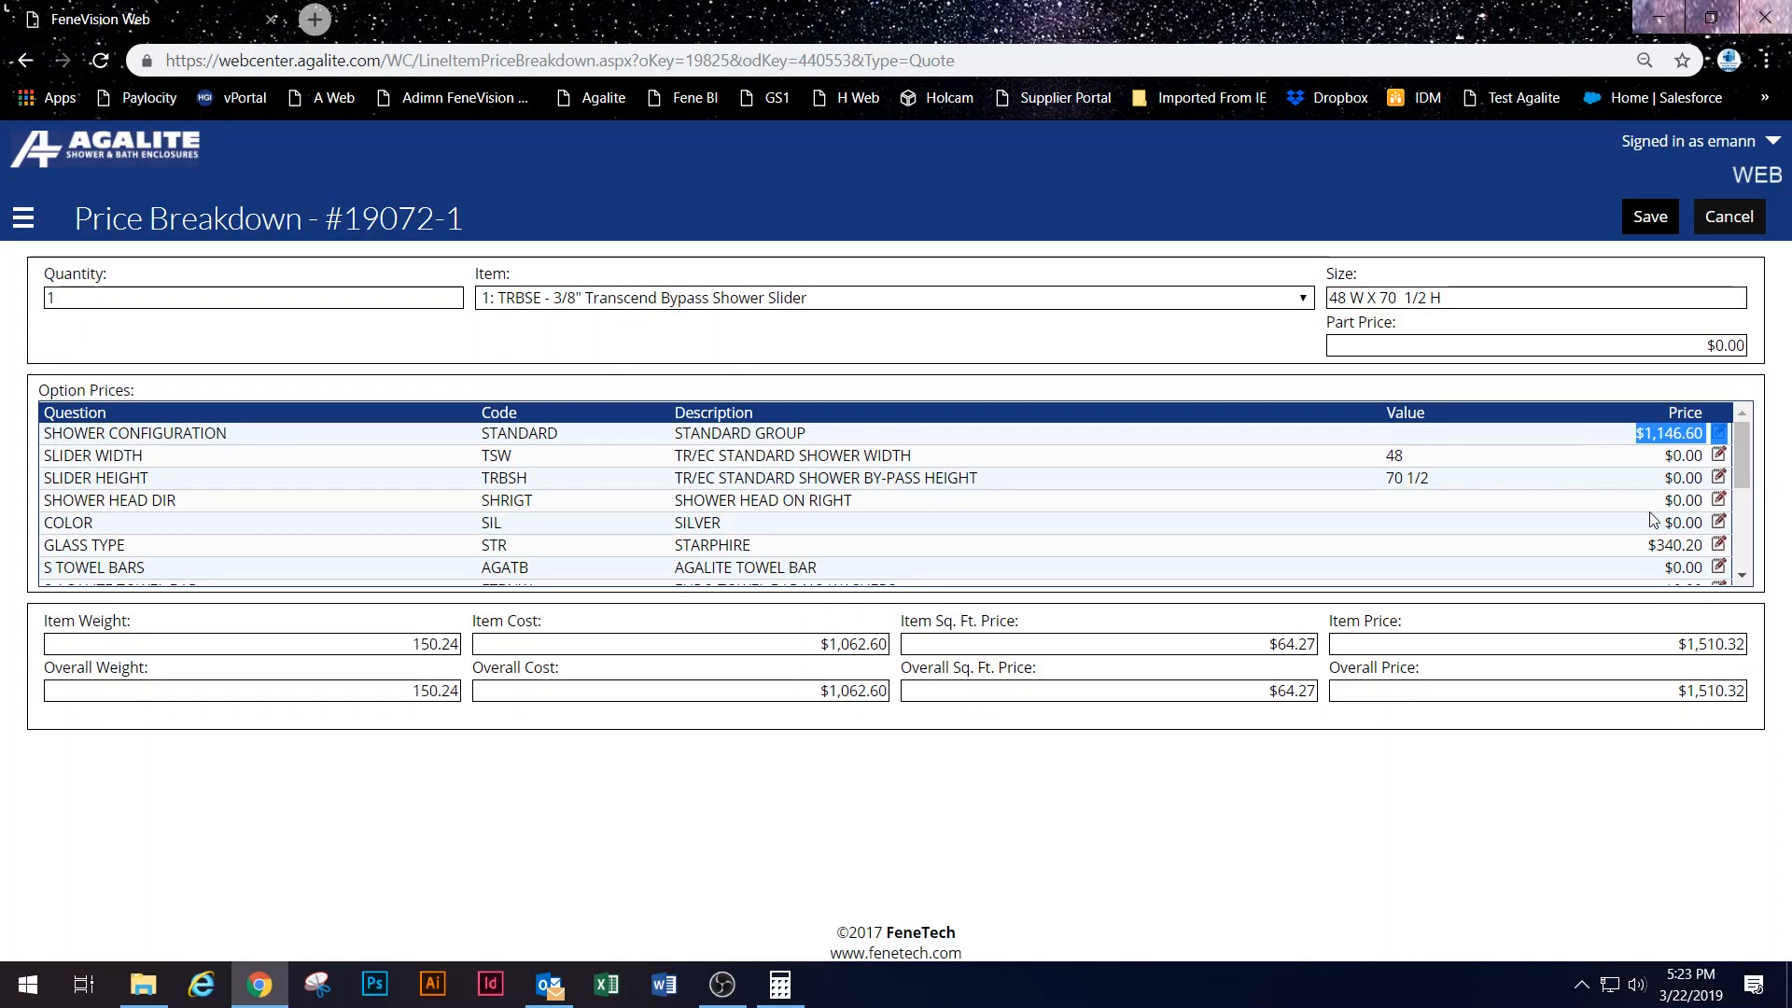
{"action": "triple_click", "coordinate": [1644, 542]}
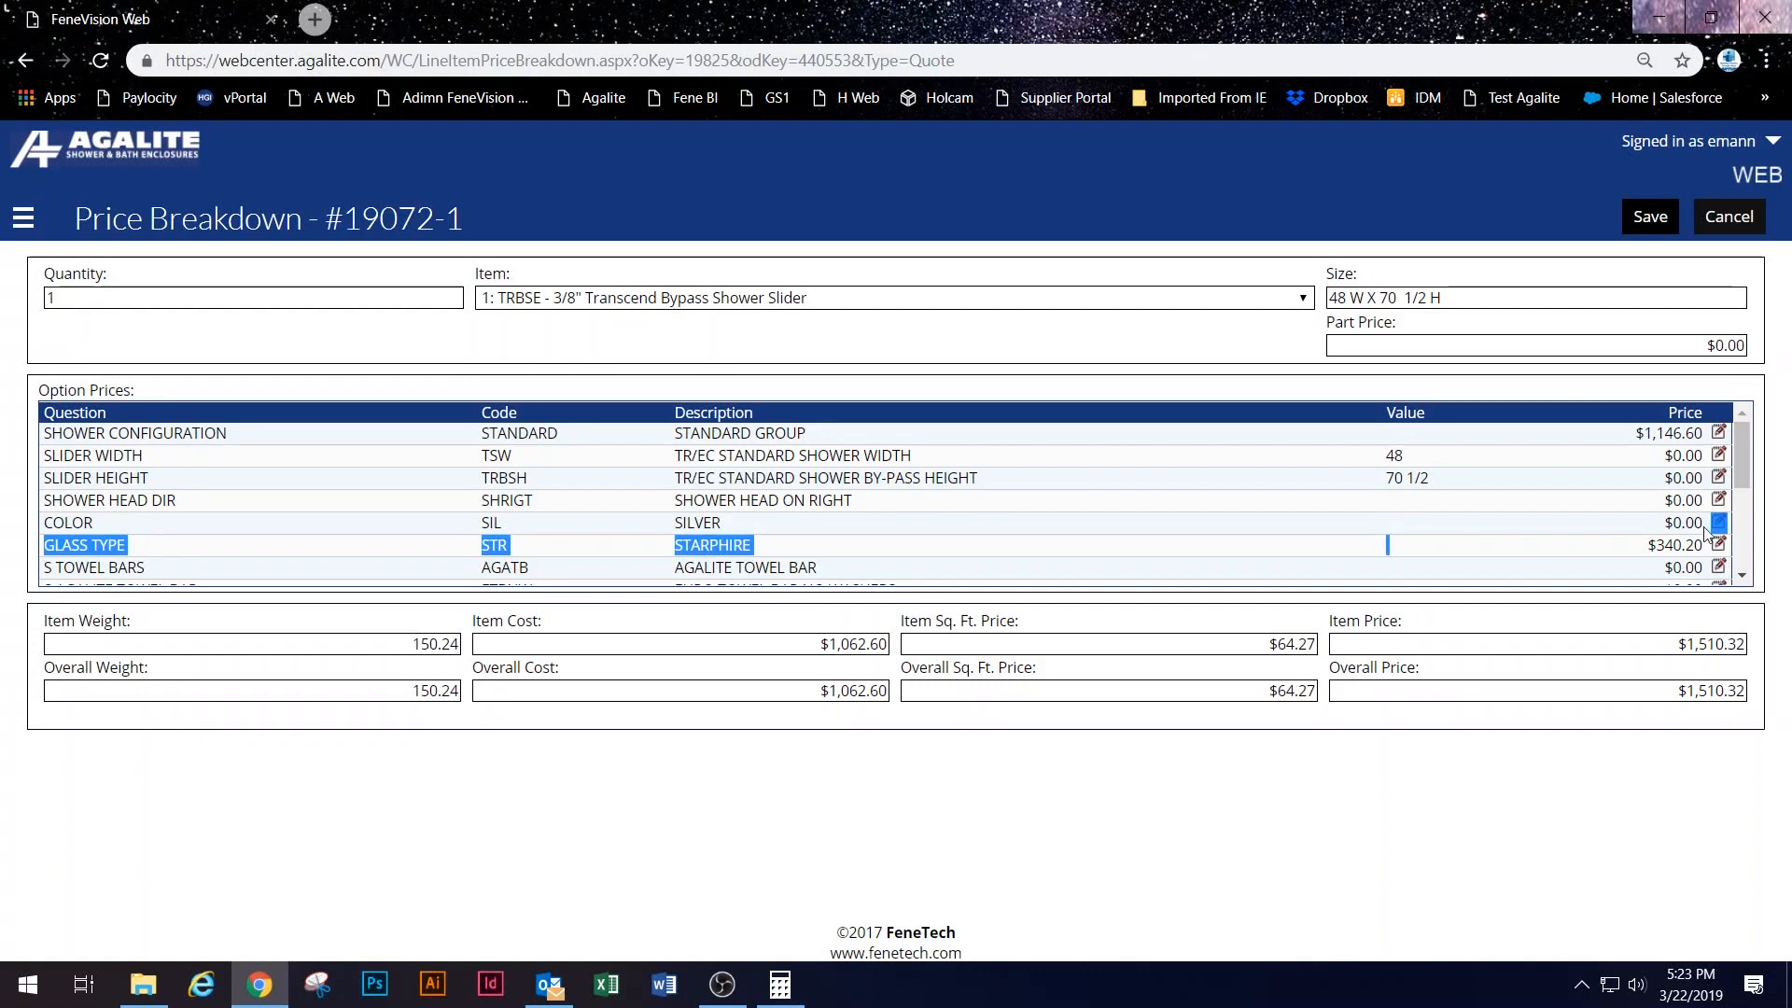
{"action": "scroll", "coordinate": [1535, 534], "scroll_direction": "down", "scroll_amount": 3}
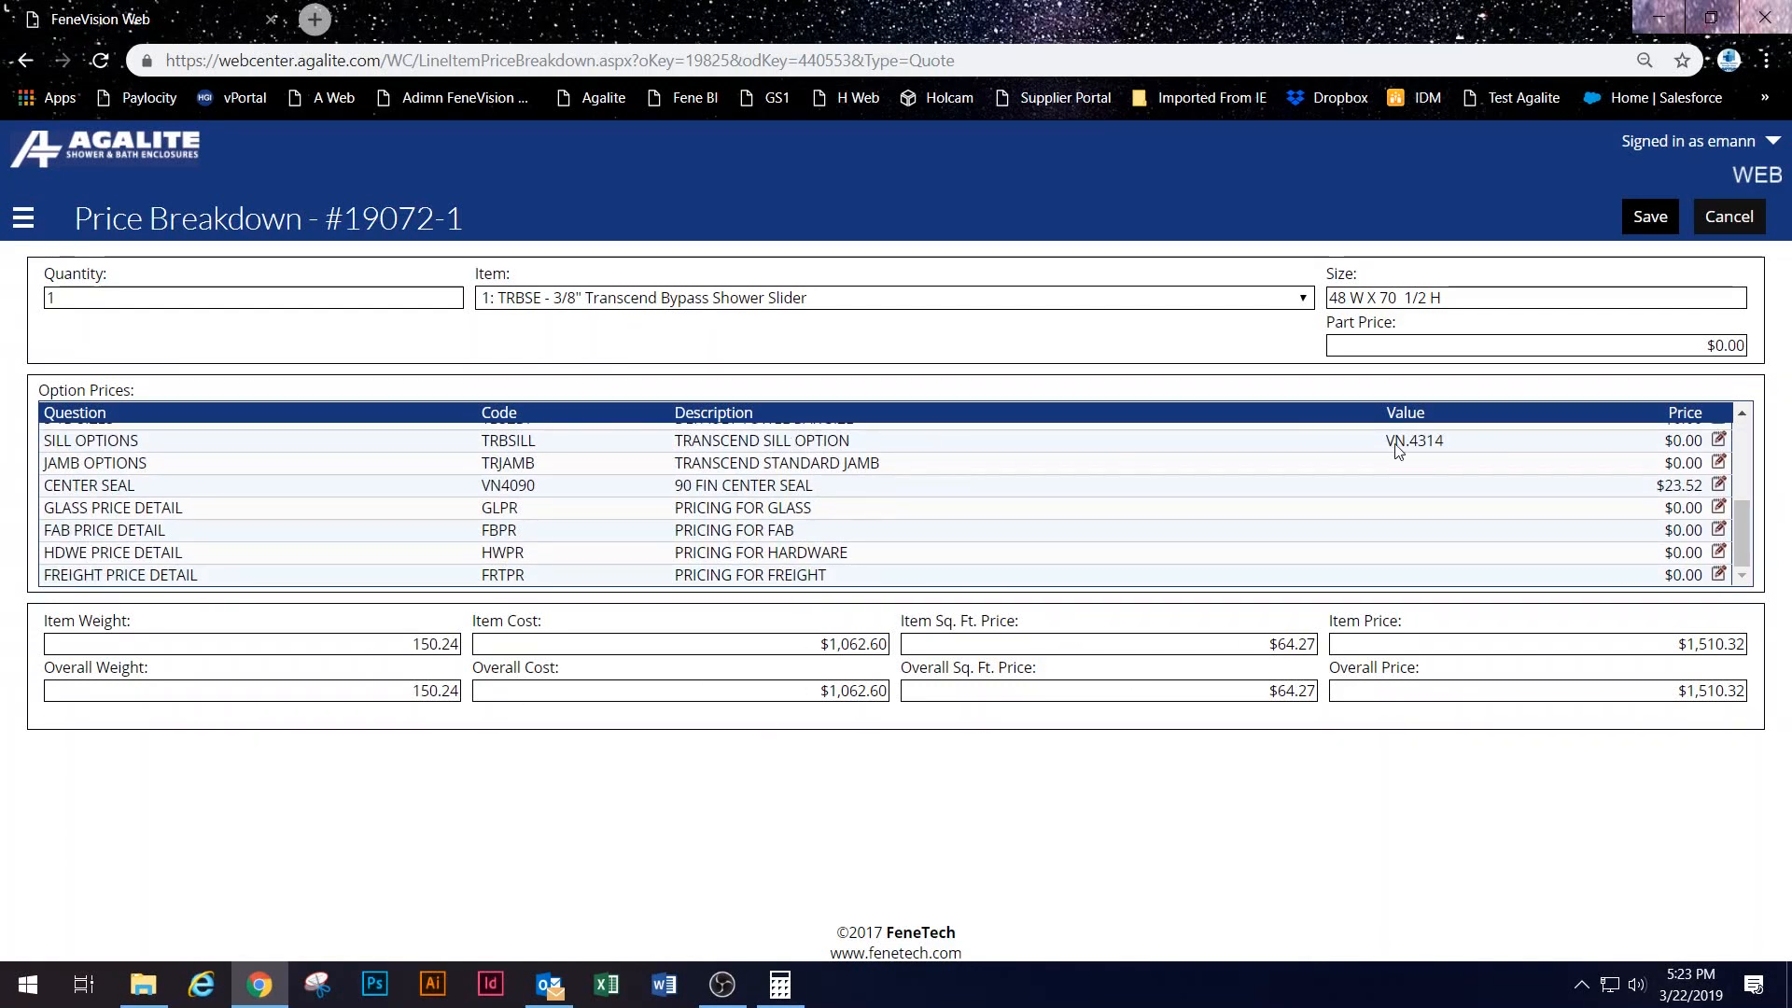
{"action": "scroll", "coordinate": [1479, 518], "scroll_direction": "up", "scroll_amount": 3}
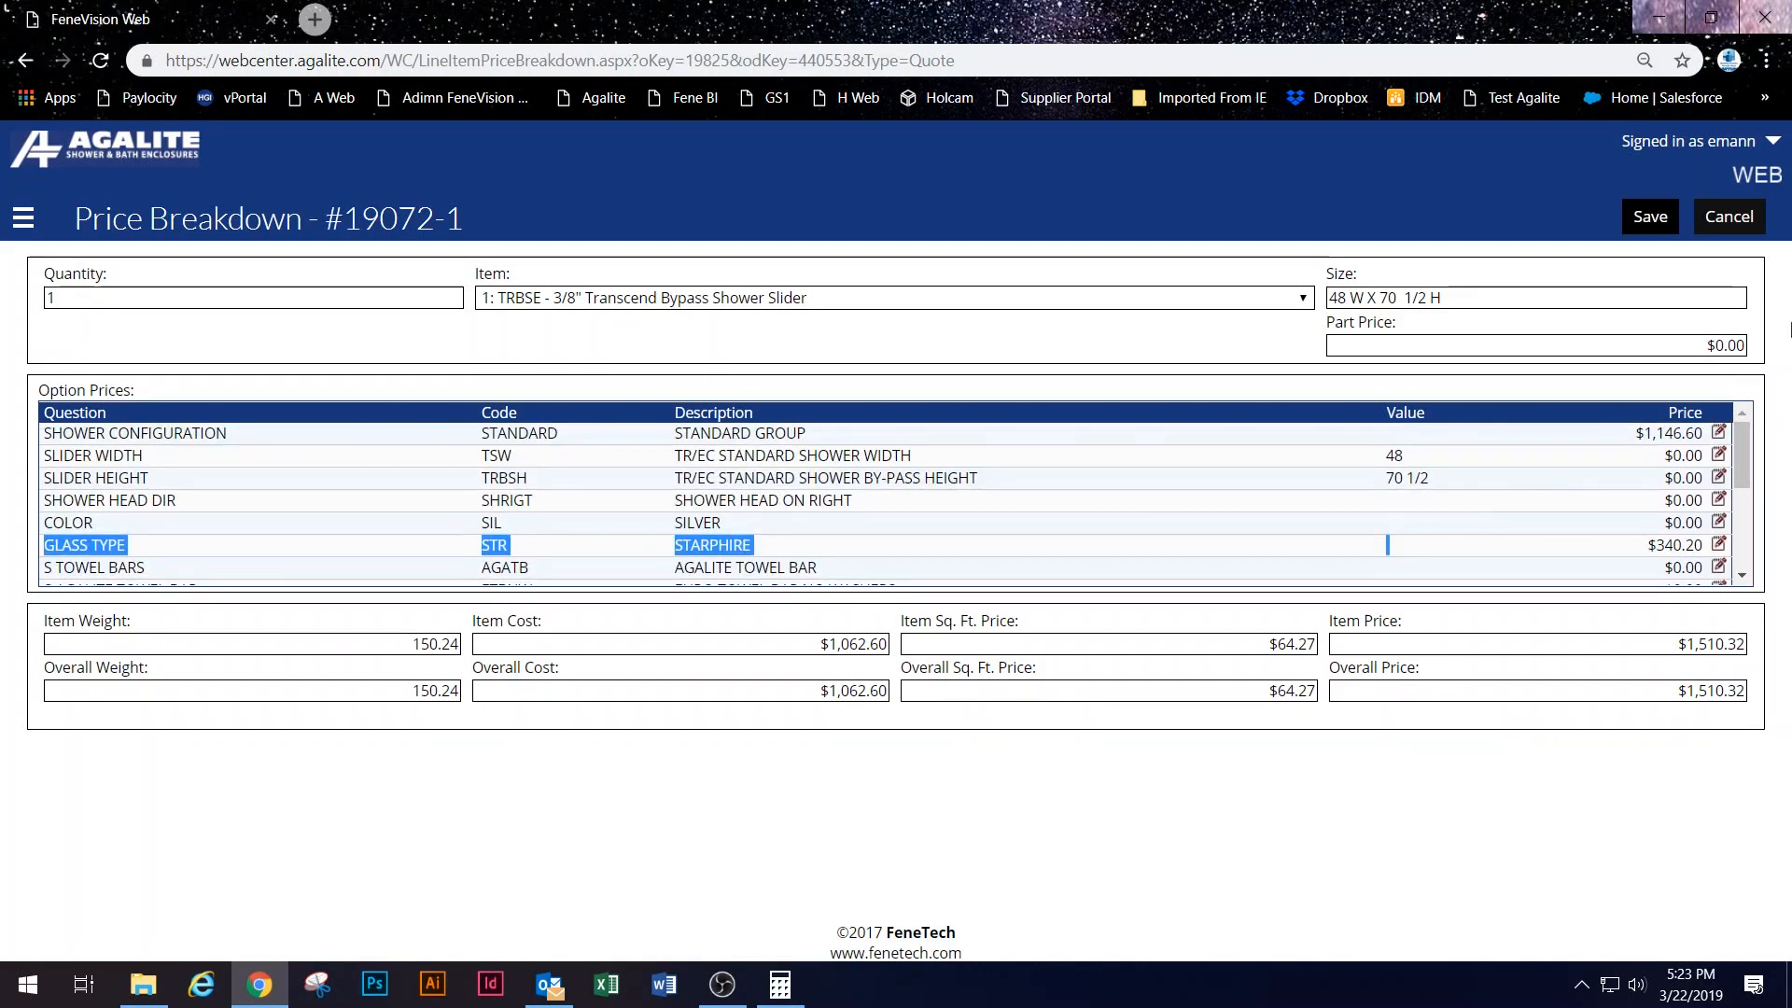
{"action": "left_click", "coordinate": [1728, 216]}
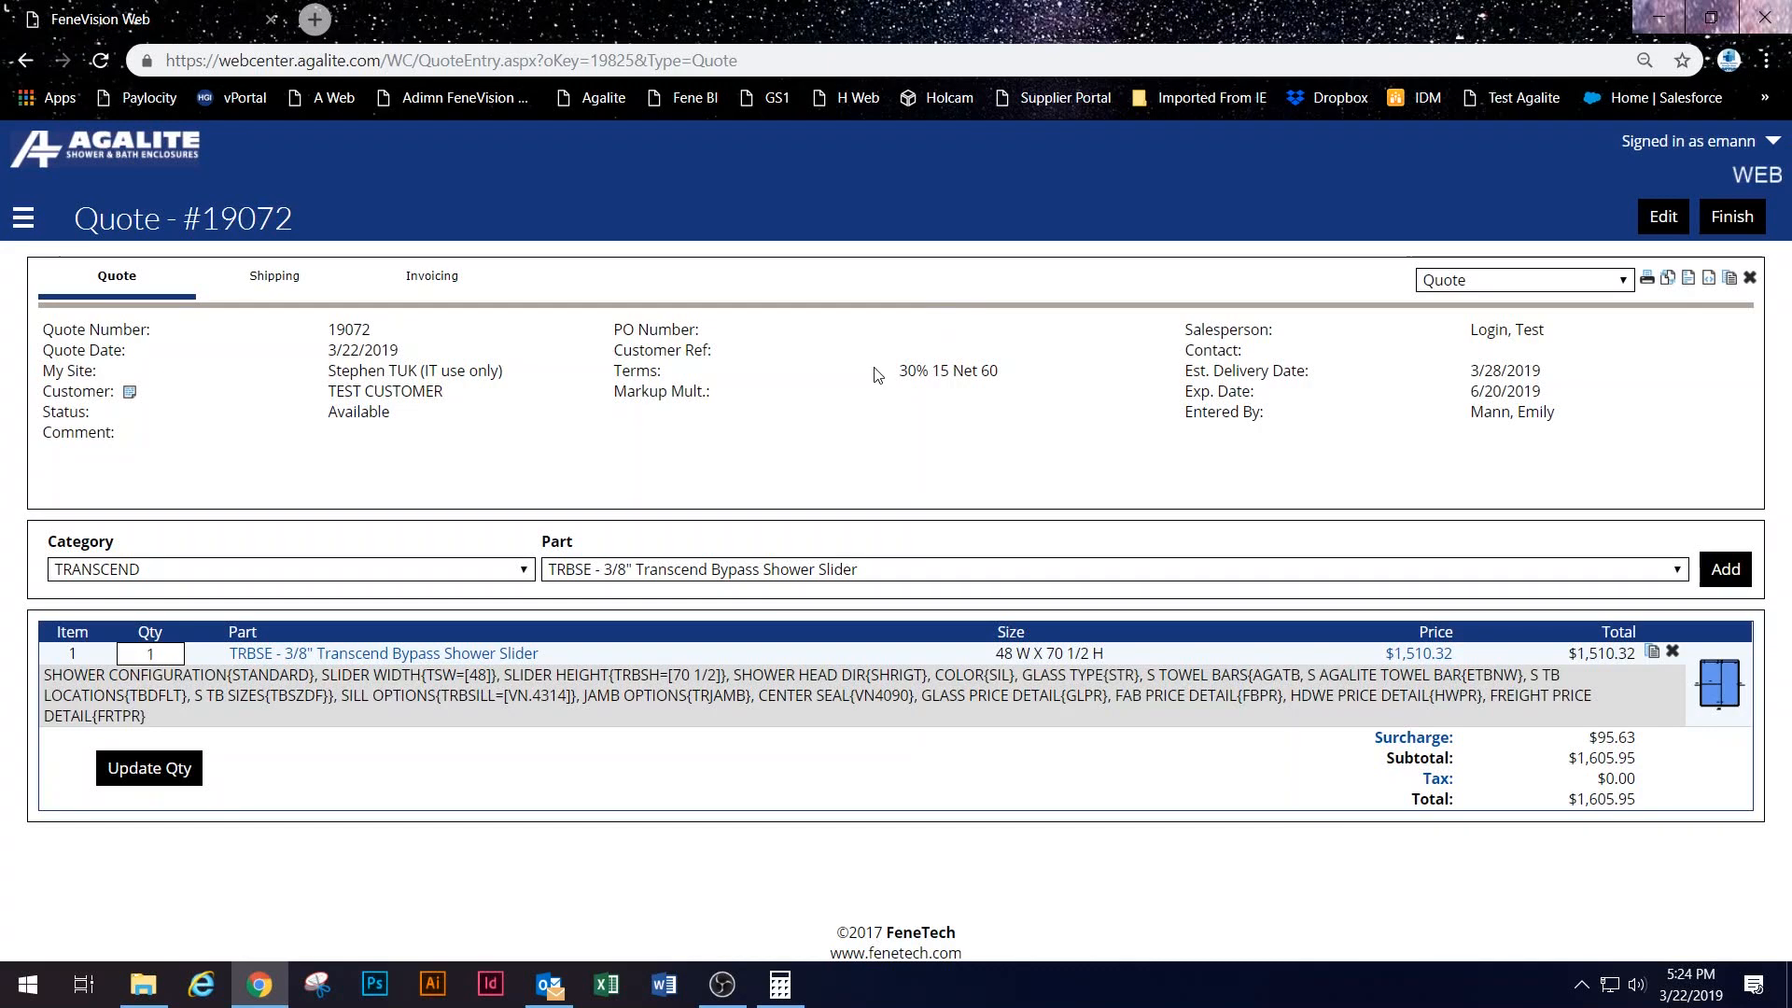
Step: Pick the OTHER CHARGES category and LABOR-CUST customer labor part to add
{"action": "left_click", "coordinate": [645, 564]}
{"action": "left_click", "coordinate": [448, 574]}
{"action": "left_click", "coordinate": [439, 571]}
{"action": "scroll", "coordinate": [400, 466], "scroll_direction": "down", "scroll_amount": 1}
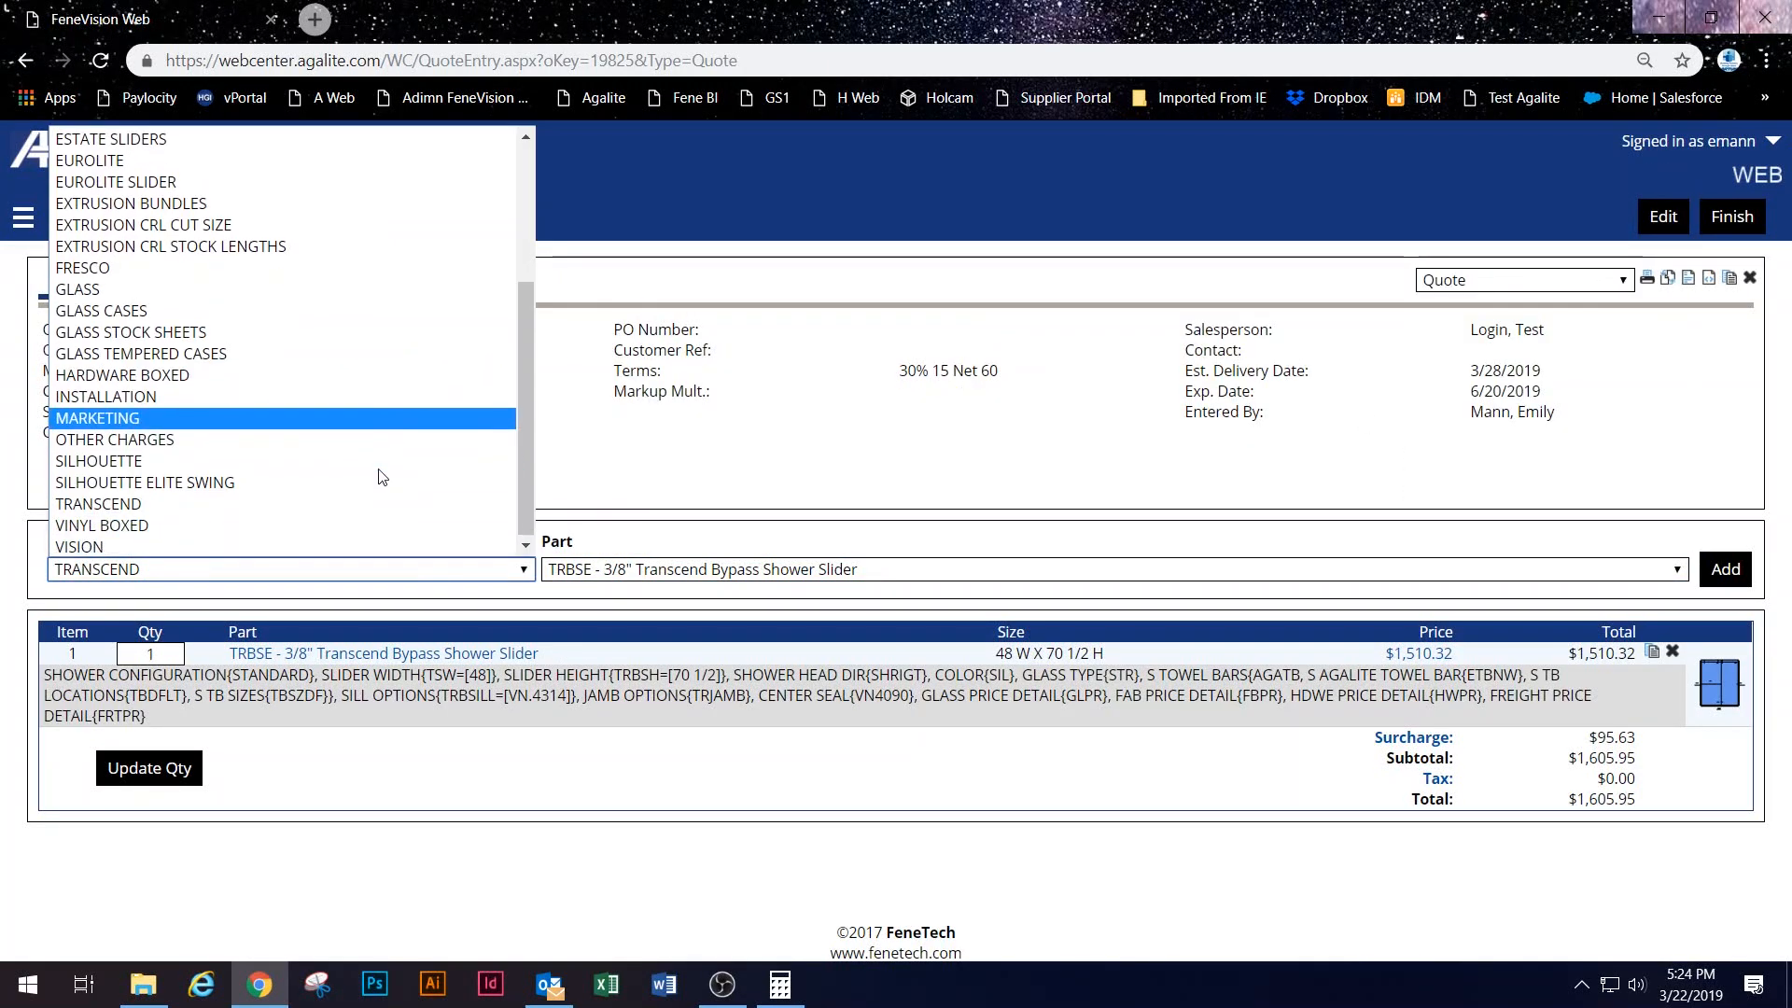
{"action": "left_click", "coordinate": [388, 448]}
{"action": "left_click", "coordinate": [718, 567]}
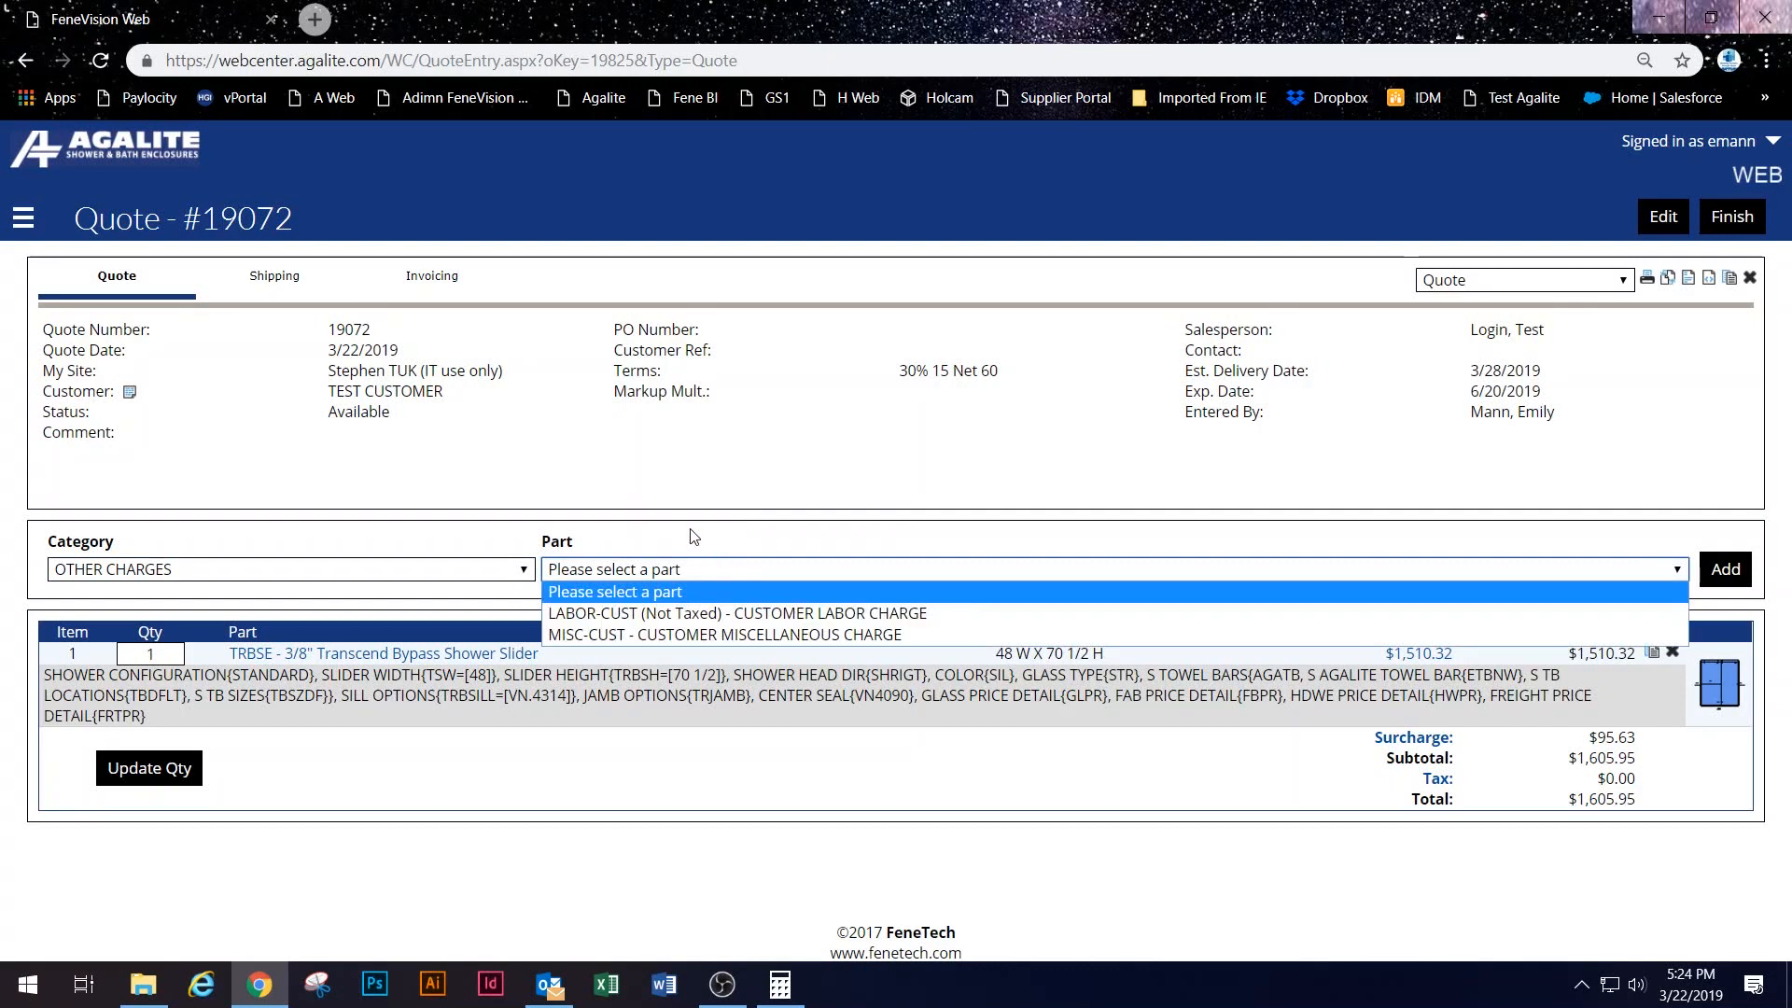
{"action": "left_click", "coordinate": [665, 615]}
{"action": "left_click", "coordinate": [1704, 569]}
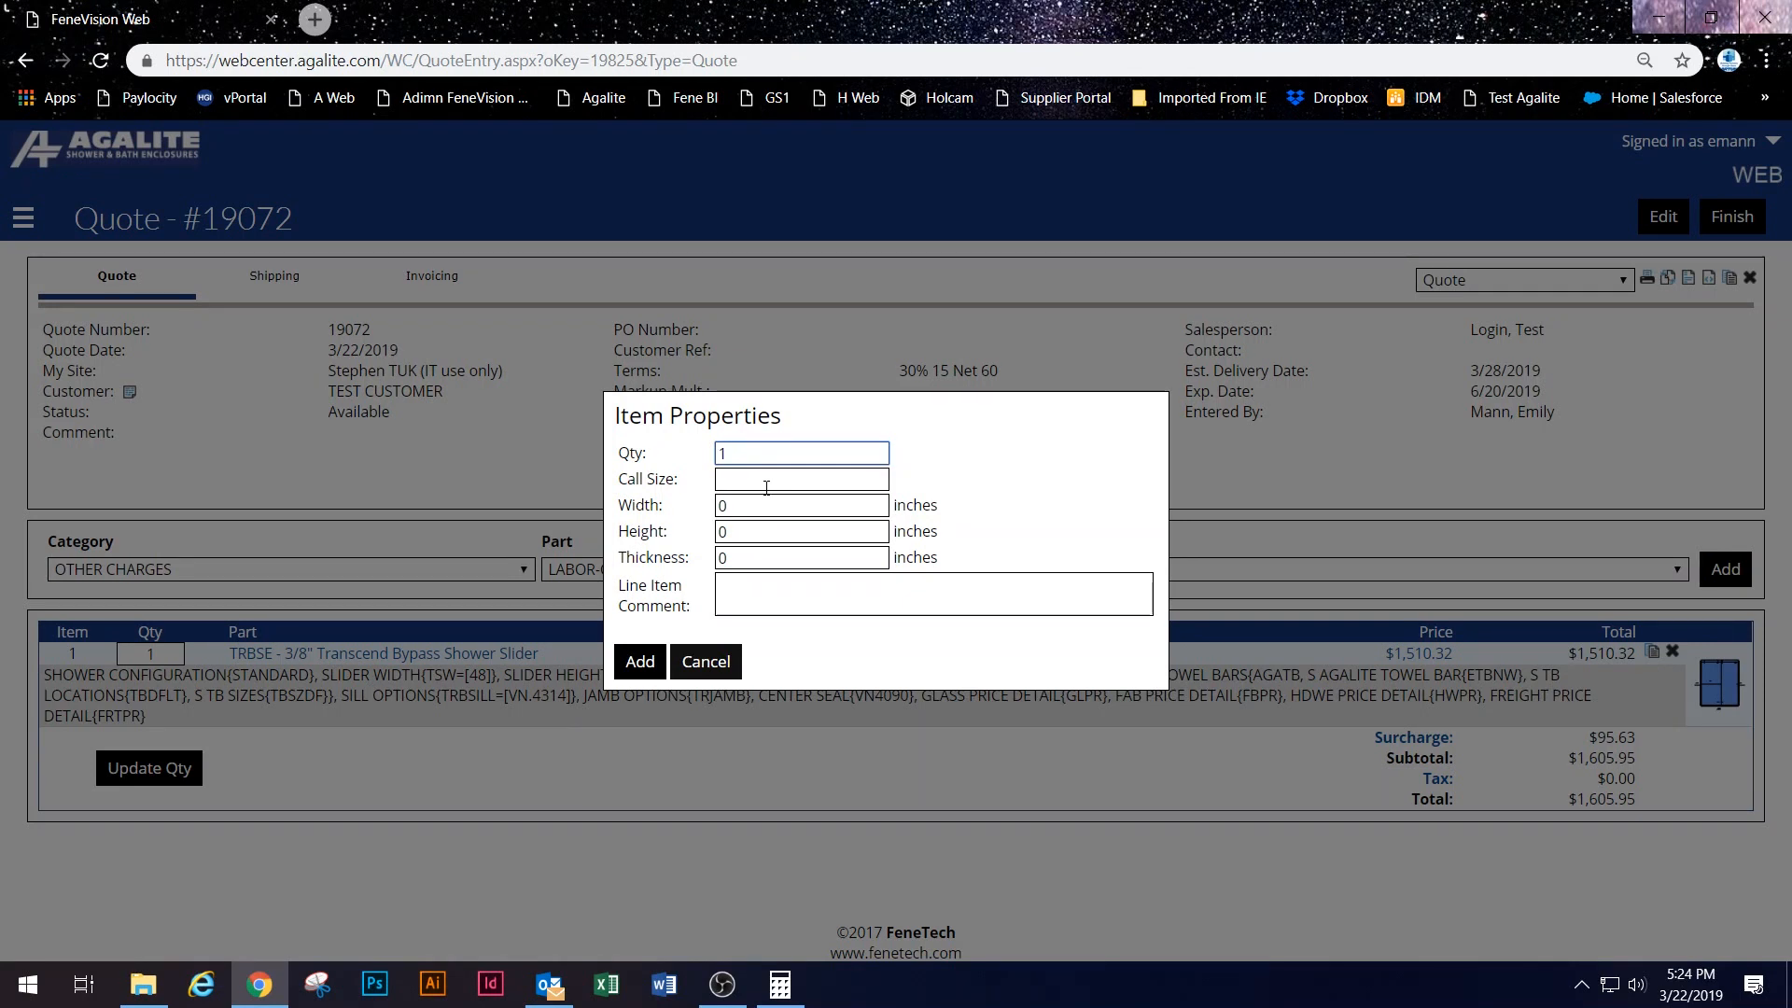
Step: Give the labor item a width of 100 and add it as a quote line
{"action": "double_click", "coordinate": [724, 508]}
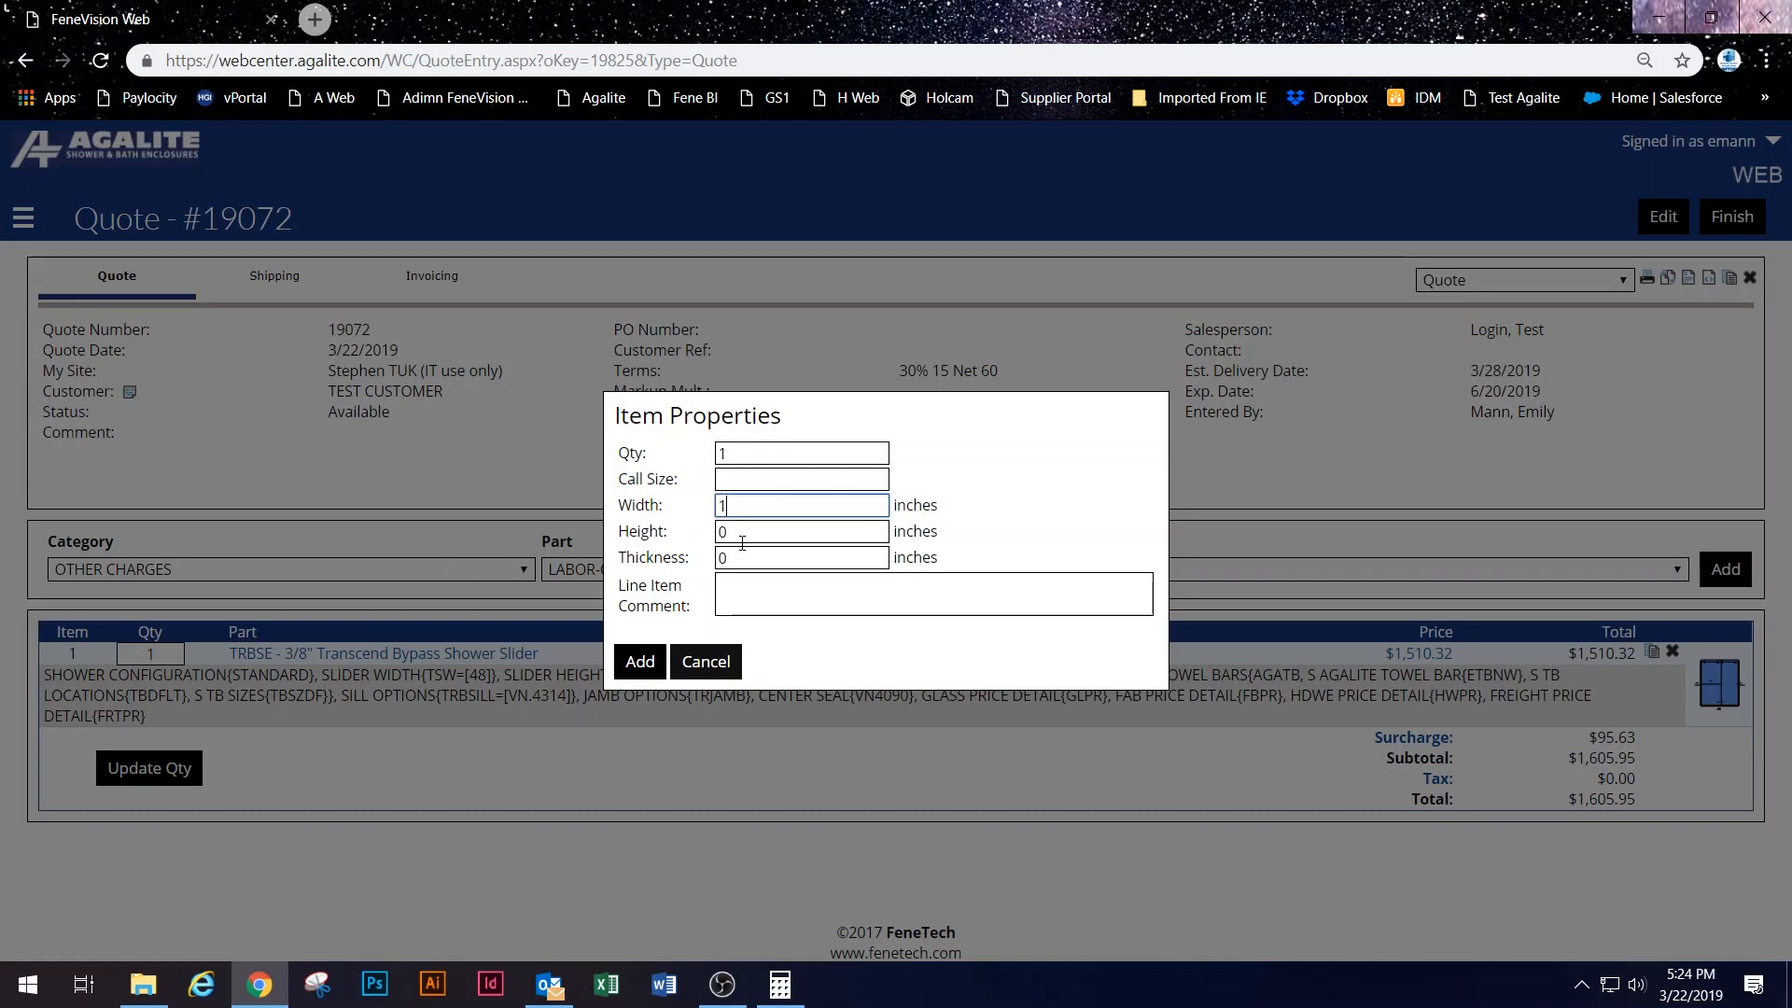
{"action": "key", "text": "Tab"}
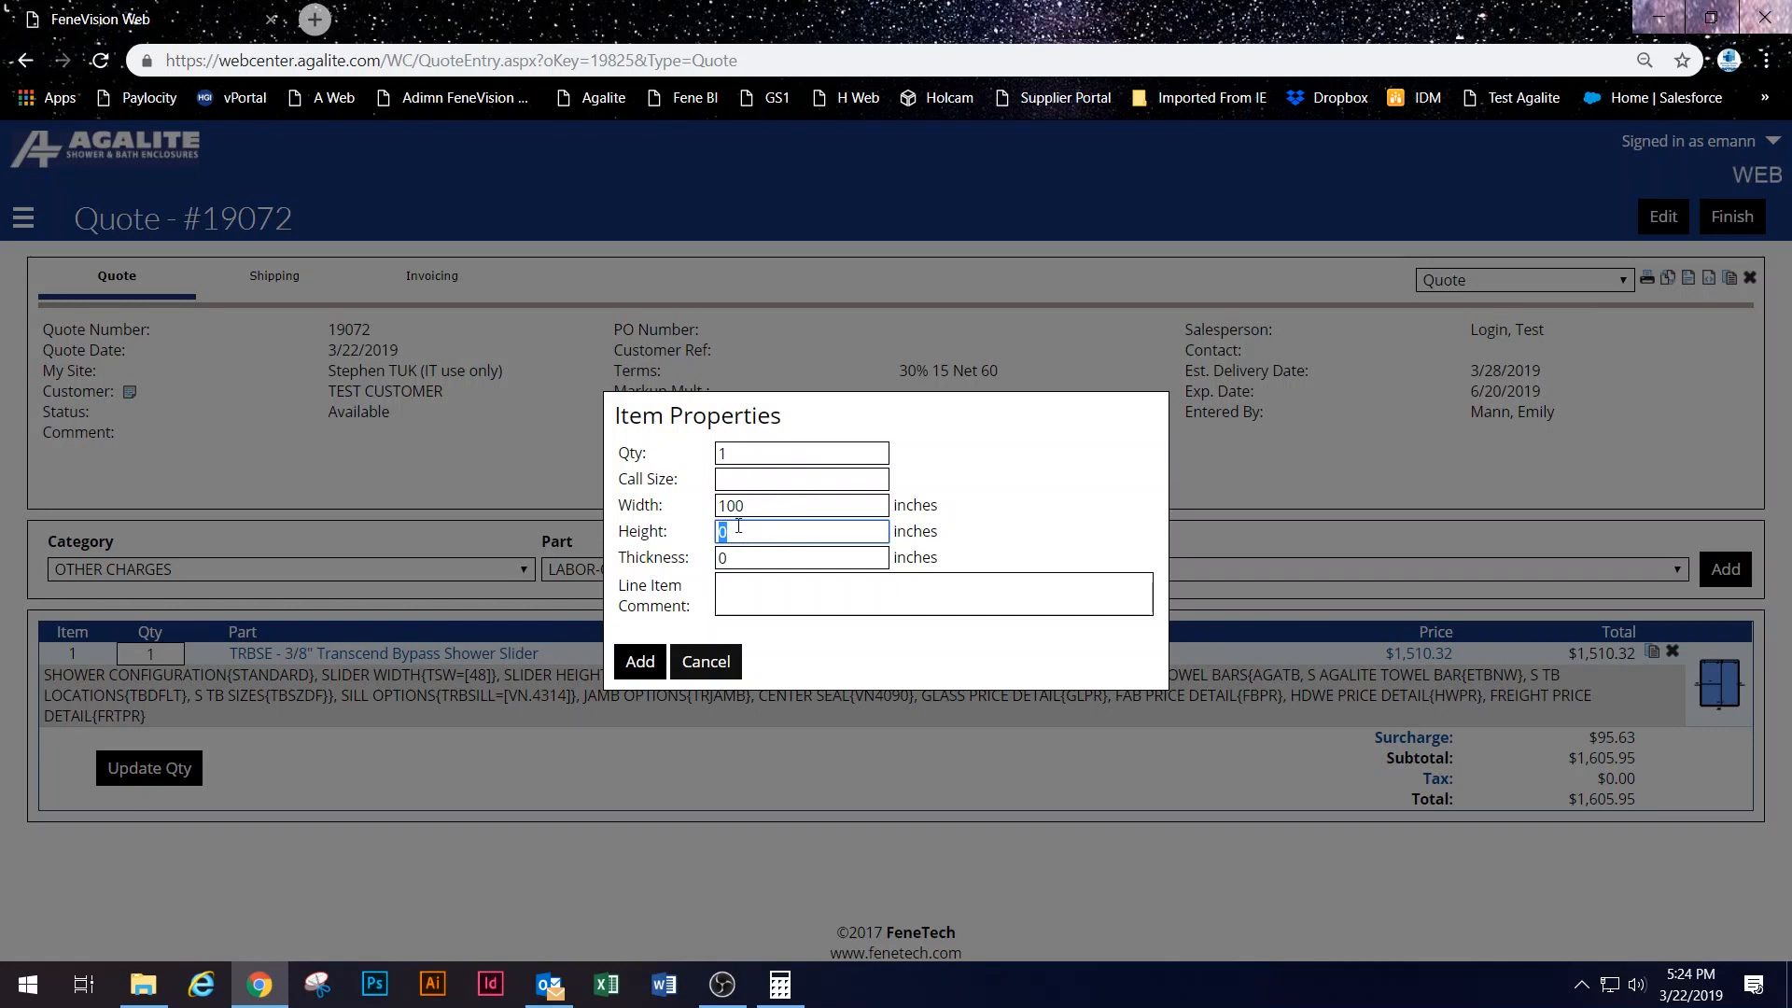
{"action": "left_click", "coordinate": [757, 500]}
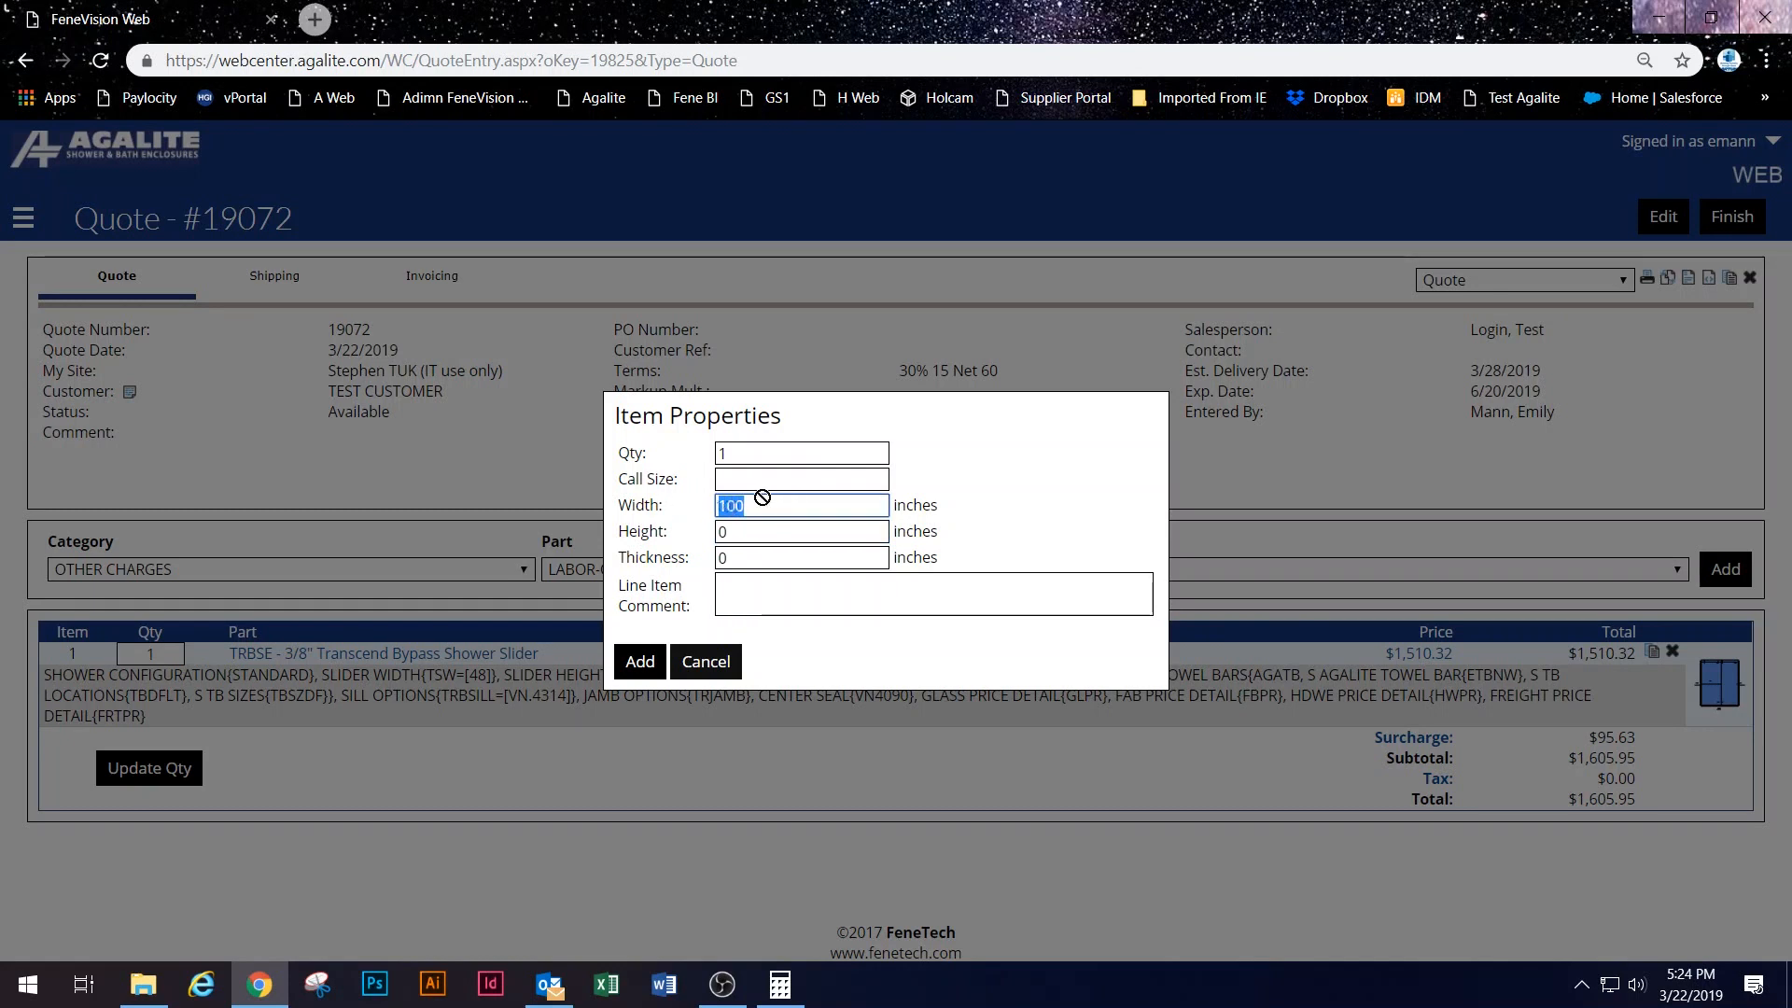
{"action": "left_click", "coordinate": [758, 506]}
{"action": "left_click", "coordinate": [640, 661]}
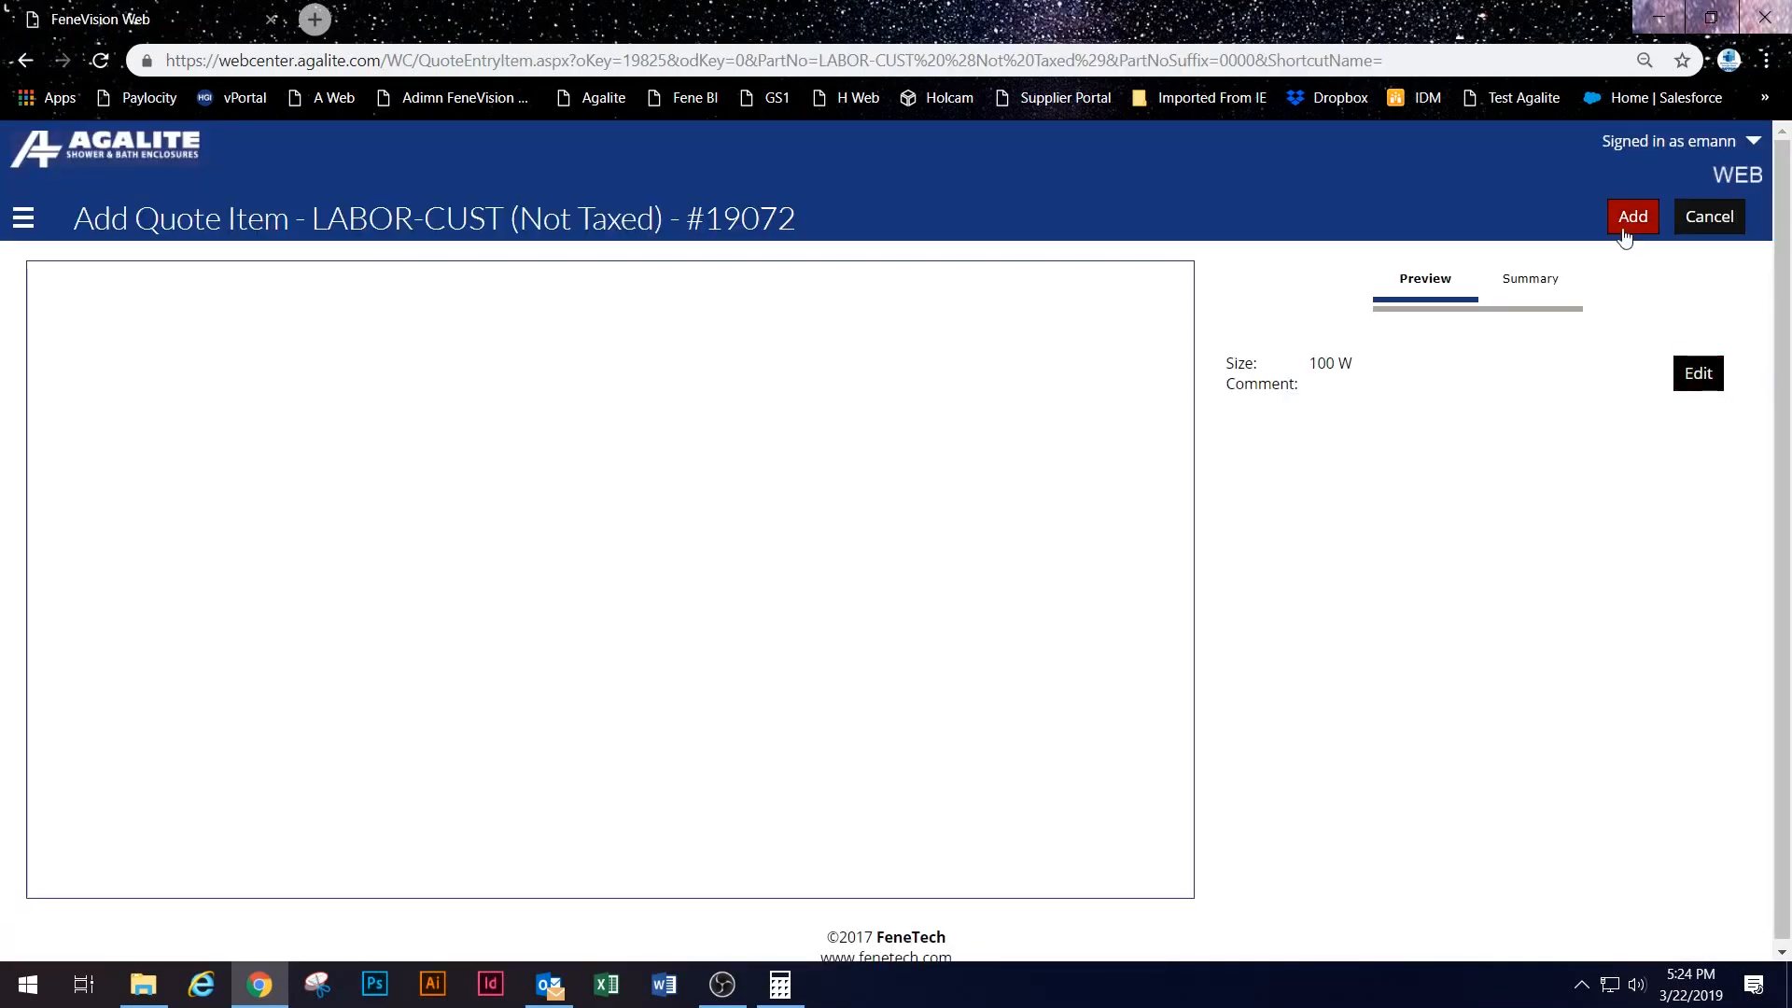
{"action": "left_click", "coordinate": [1632, 215]}
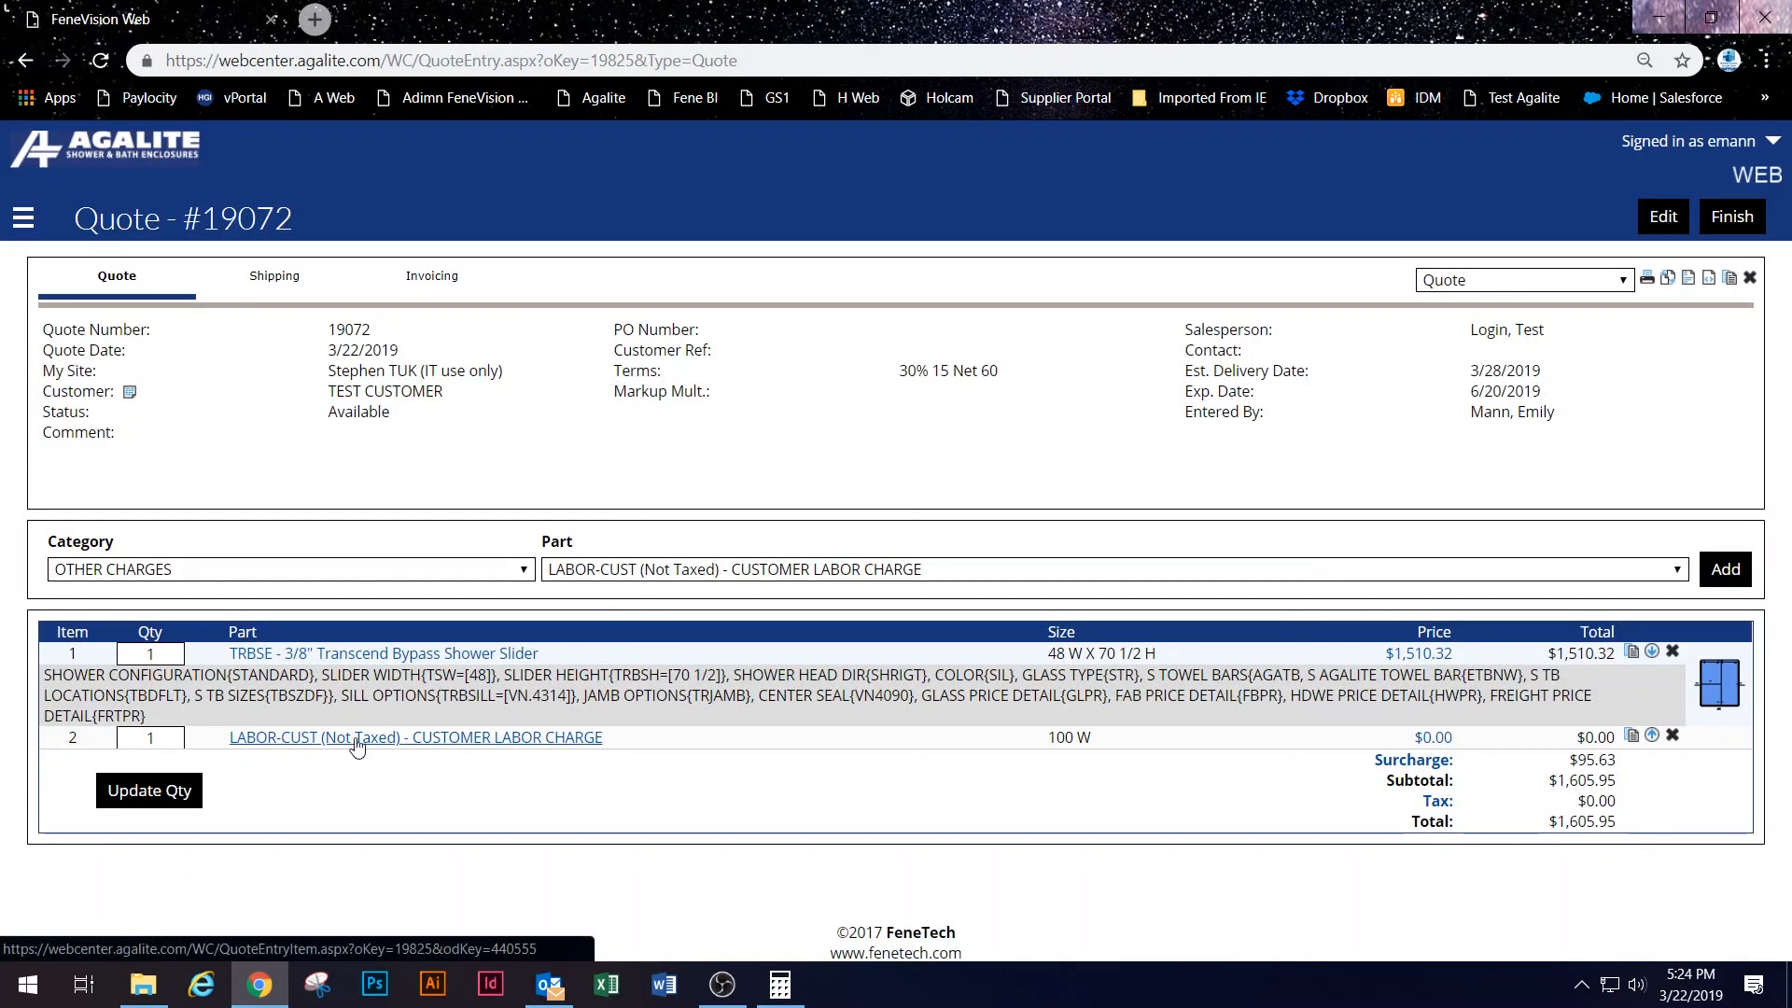
Step: Reopen the LABOR-CUST line, leave it unchanged, and expand Setup in the navigation
{"action": "left_click", "coordinate": [509, 739]}
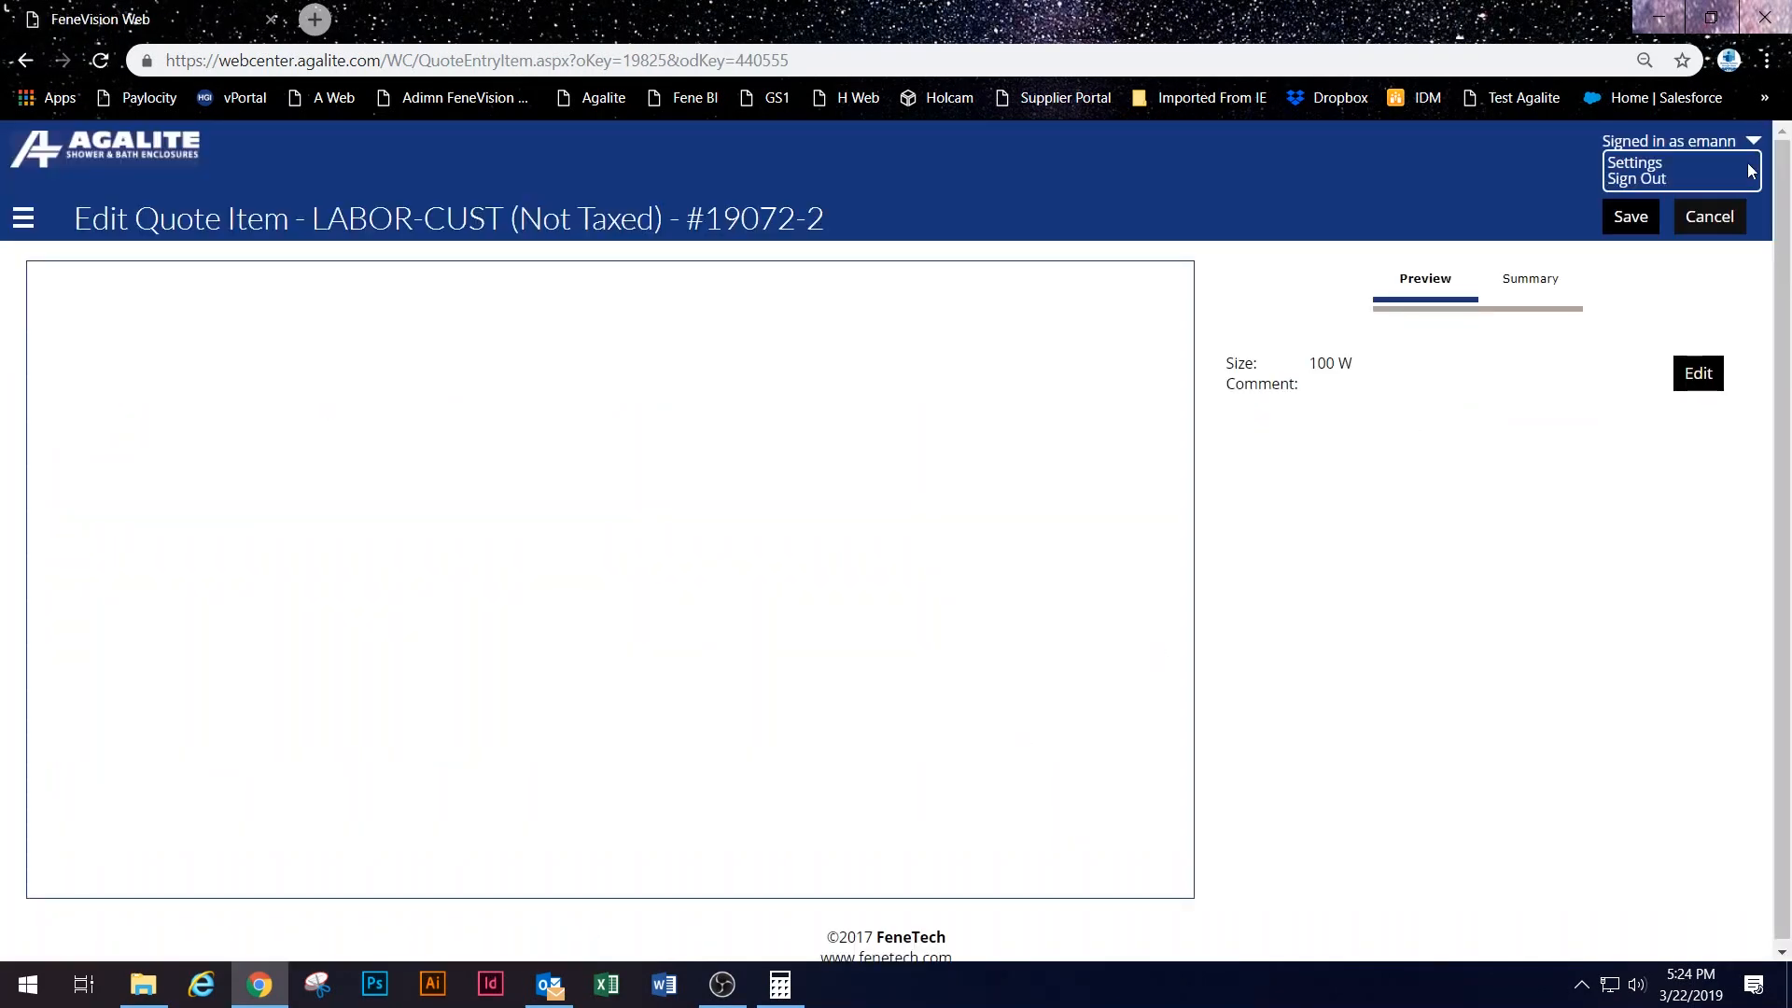
{"action": "left_click", "coordinate": [1709, 216]}
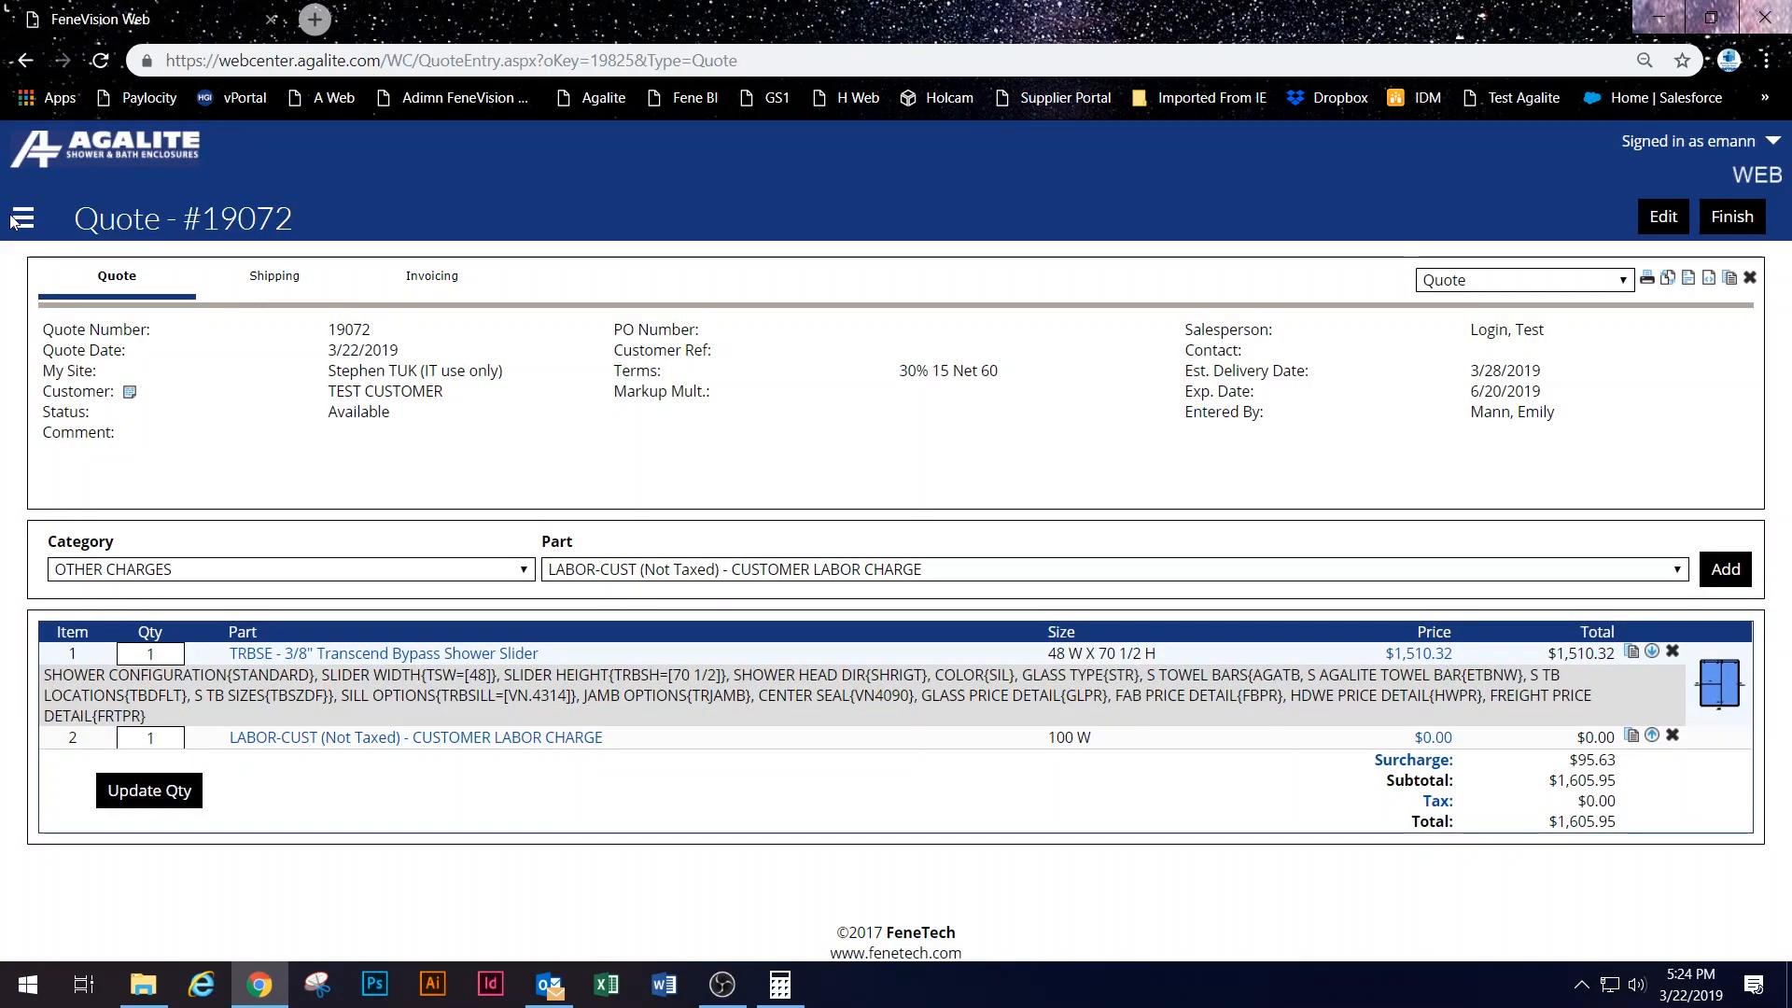
{"action": "left_click", "coordinate": [23, 217]}
{"action": "left_click", "coordinate": [77, 466]}
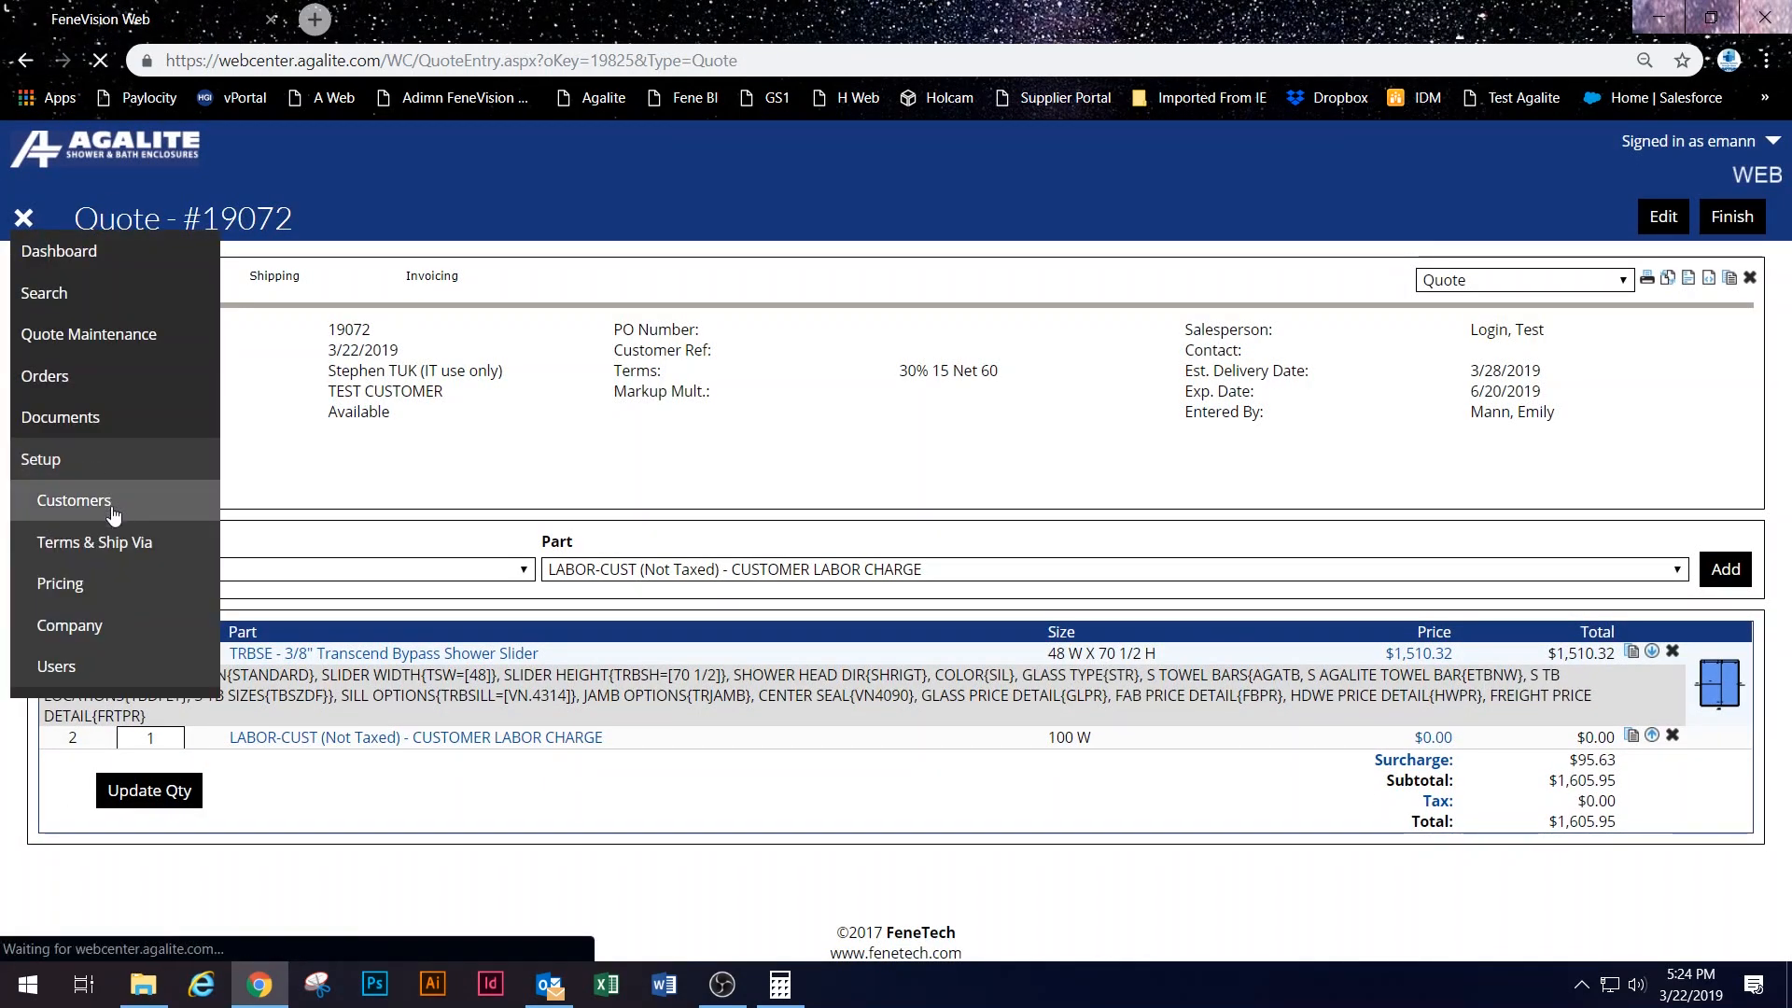
Step: Open Setup > Customers and view TEST CUSTOMER's details
{"action": "left_click", "coordinate": [110, 510]}
{"action": "left_click", "coordinate": [90, 339]}
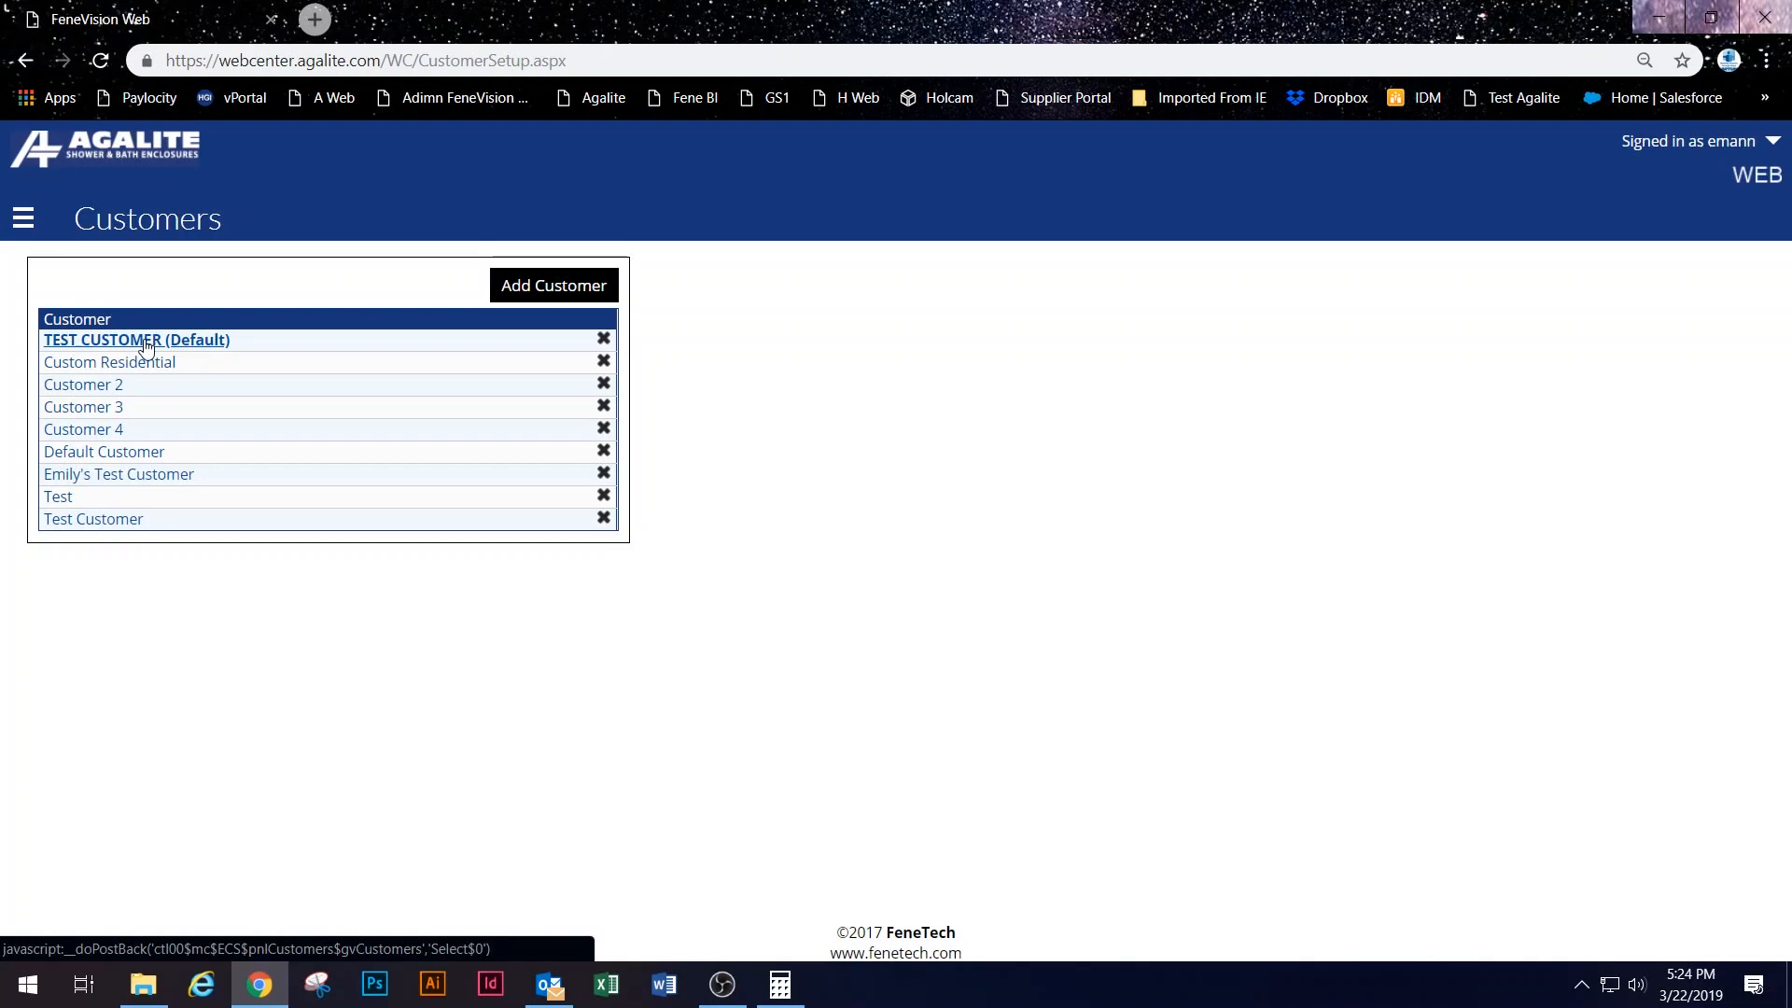
{"action": "scroll", "coordinate": [1164, 499], "scroll_direction": "down", "scroll_amount": 5}
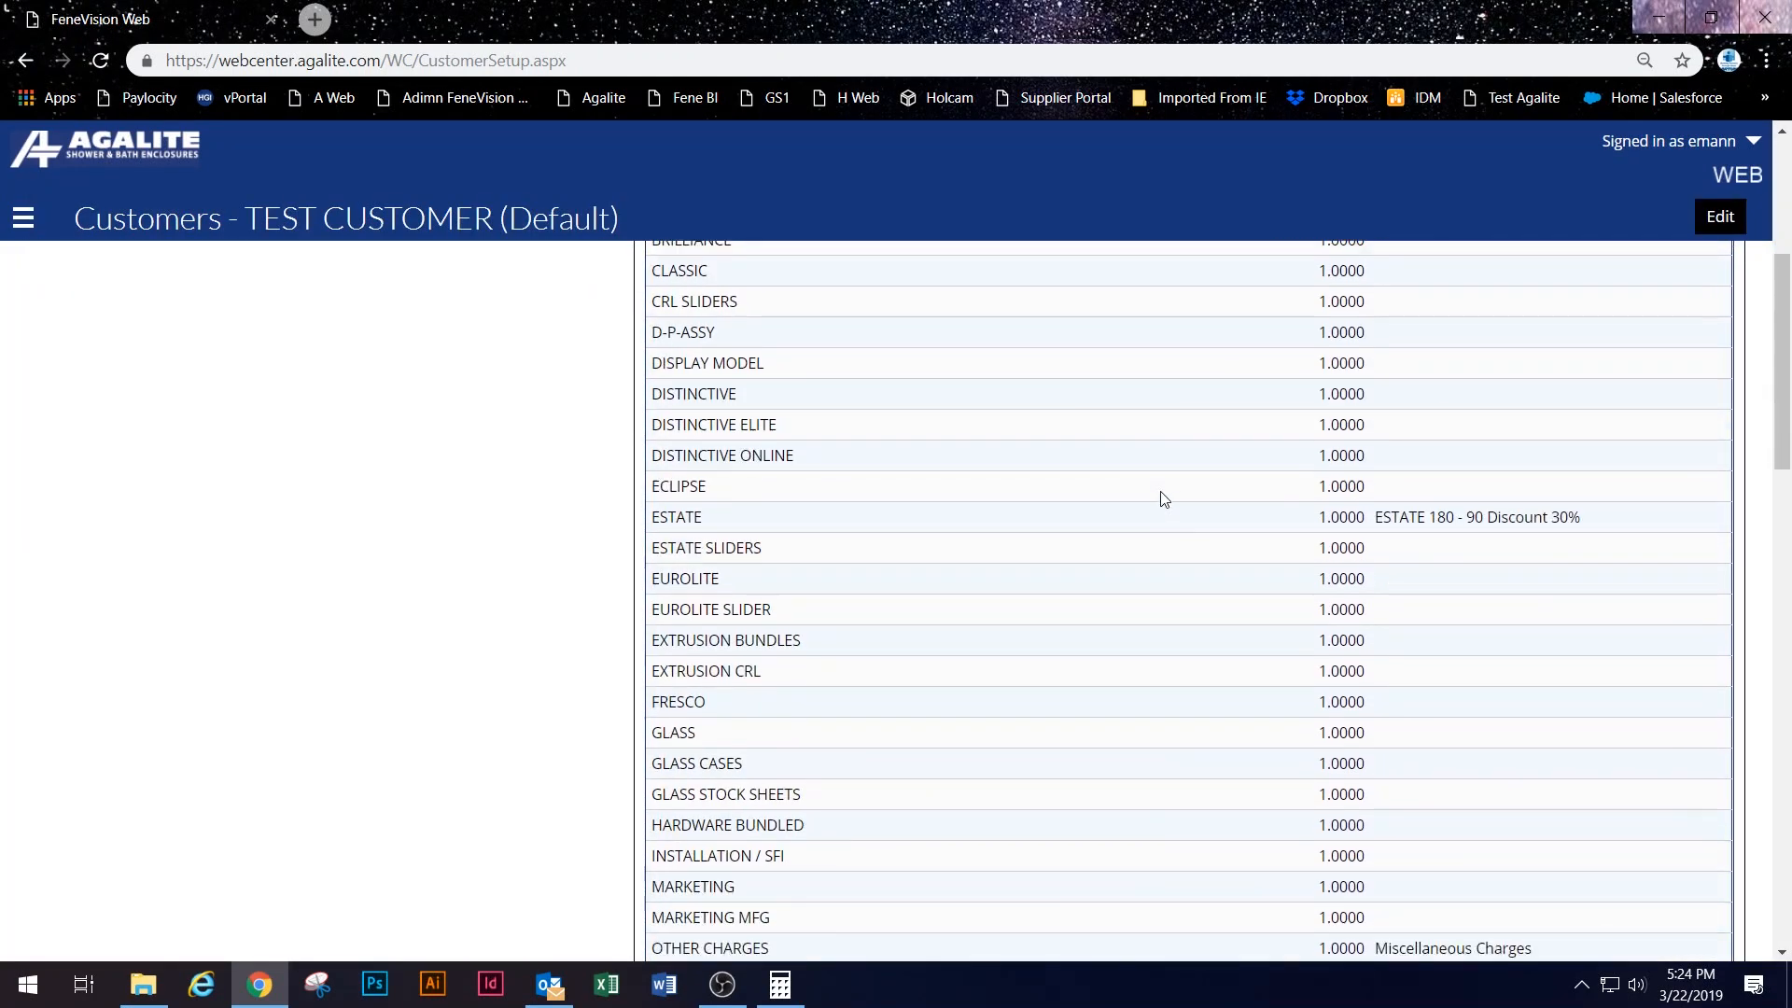
{"action": "scroll", "coordinate": [1164, 499], "scroll_direction": "down", "scroll_amount": 3}
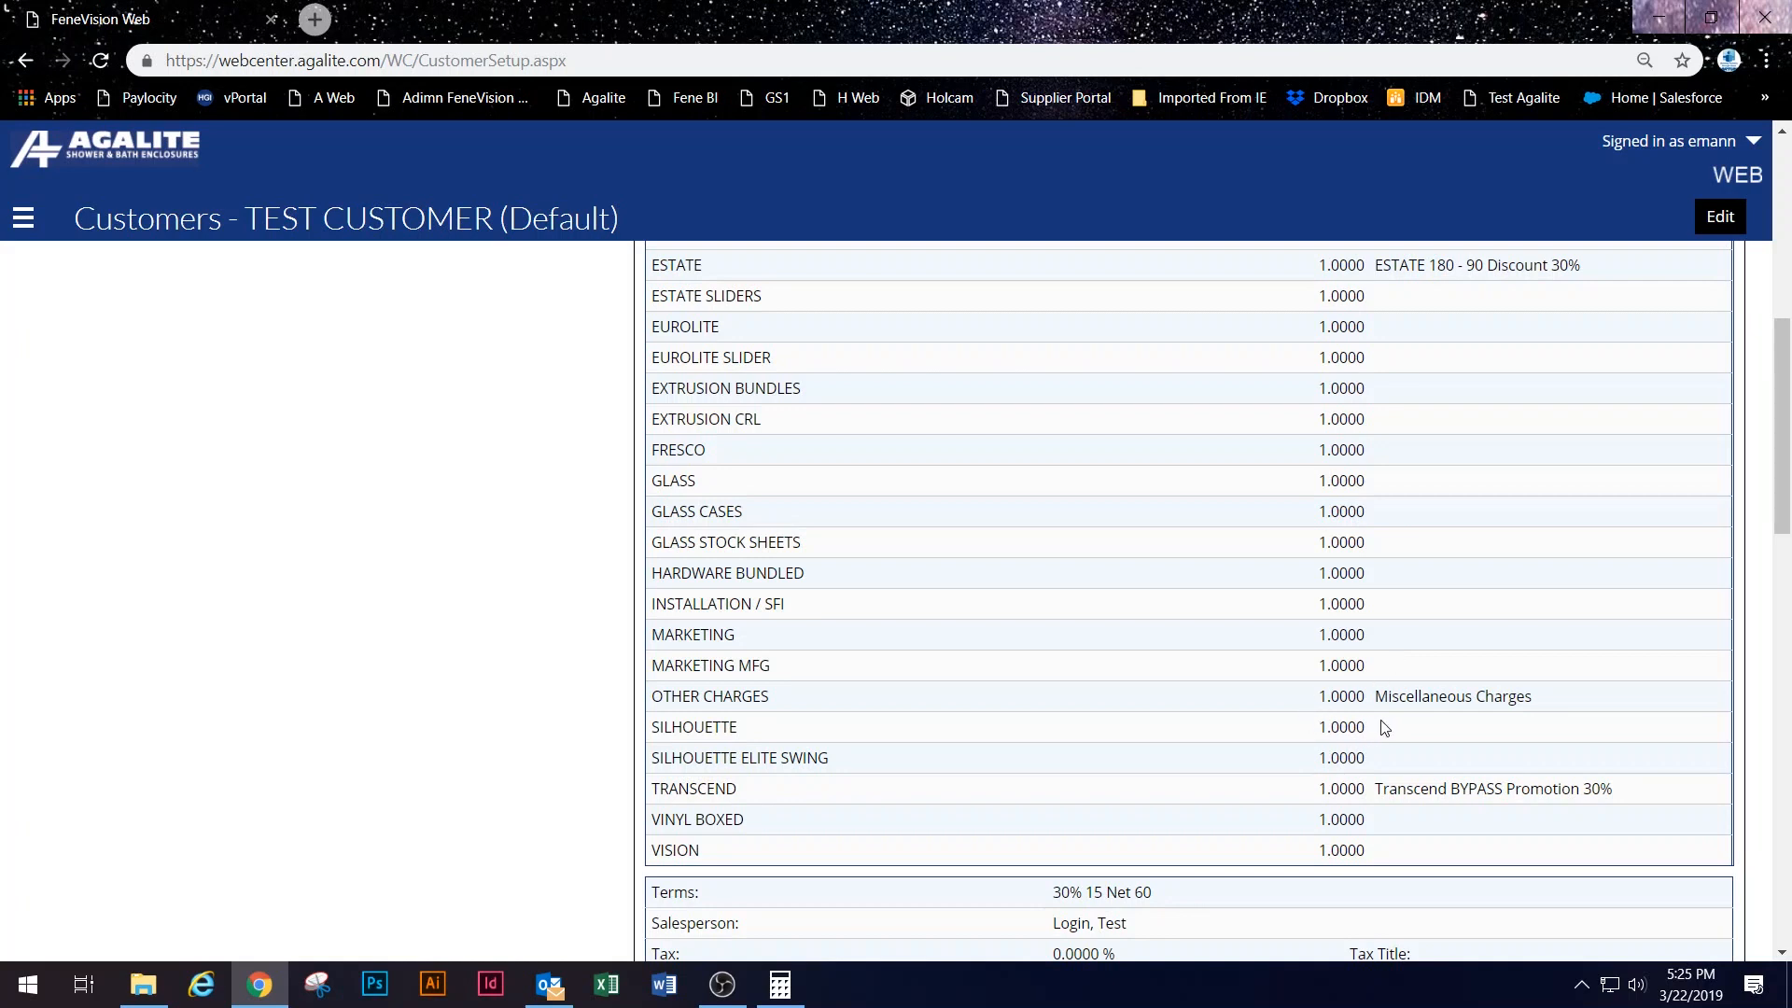
Step: Show the Test Schedule price steps, then bring up the Pricing > Tables page
{"action": "left_click", "coordinate": [23, 231]}
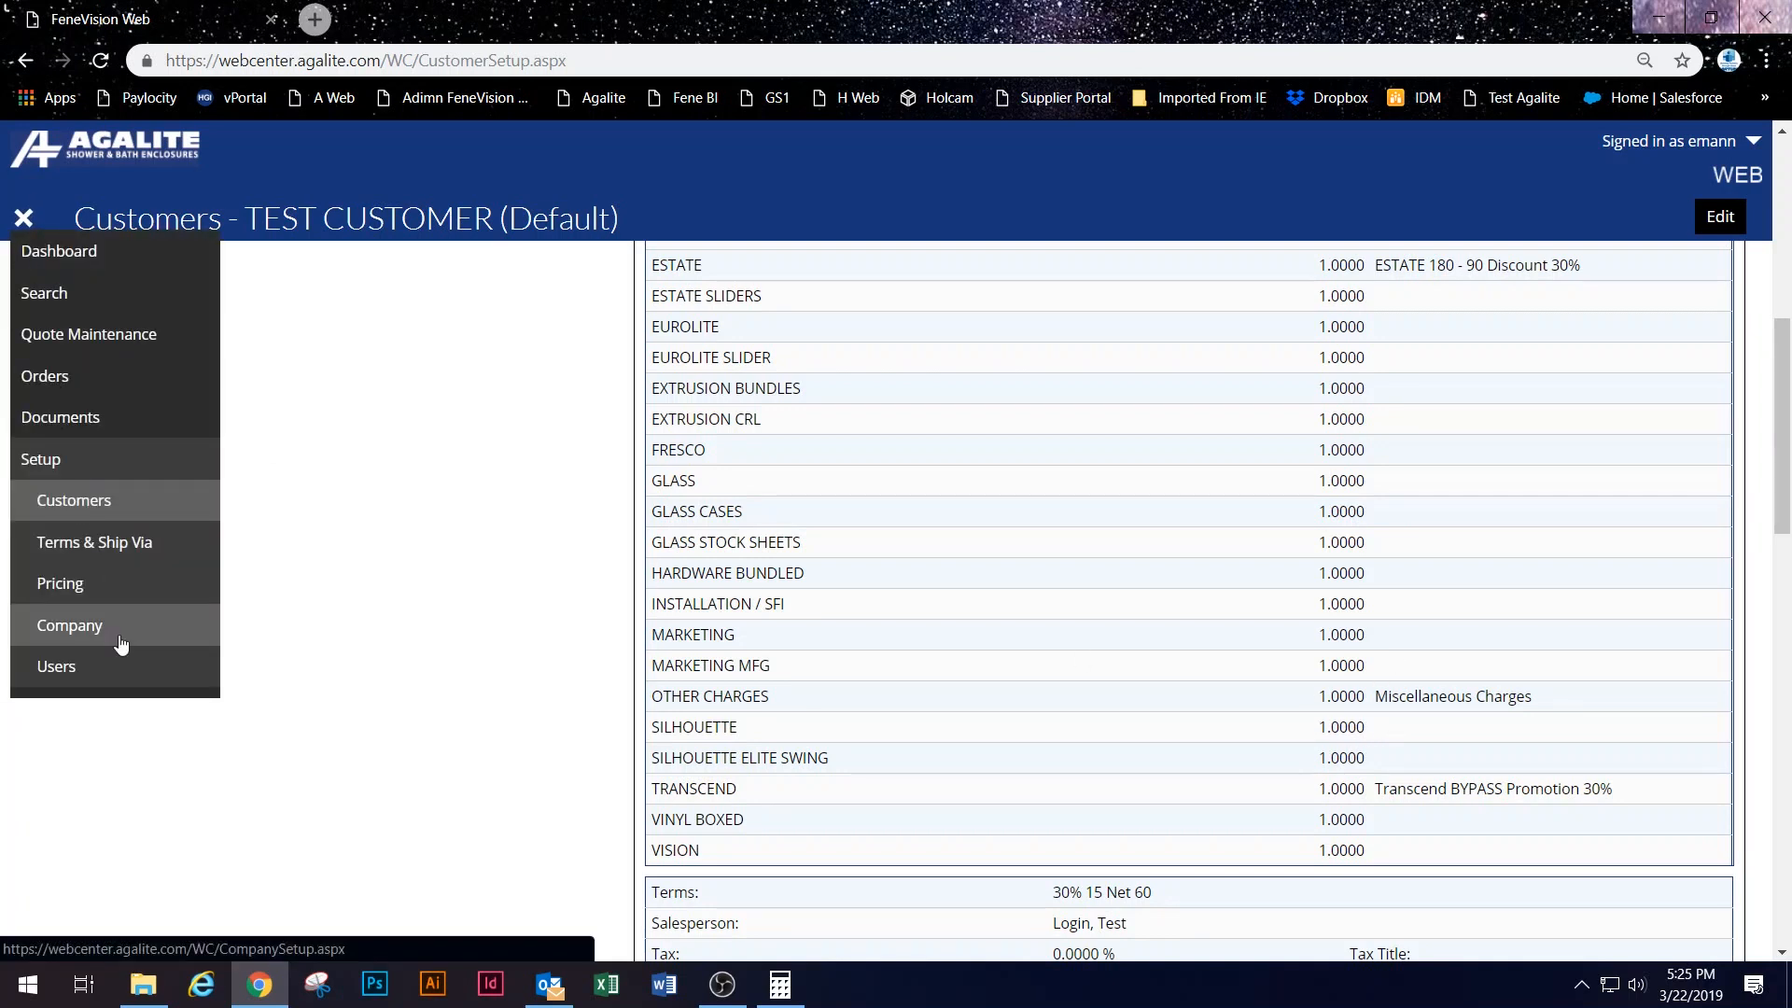
{"action": "left_click", "coordinate": [138, 597]}
{"action": "left_click", "coordinate": [138, 674]}
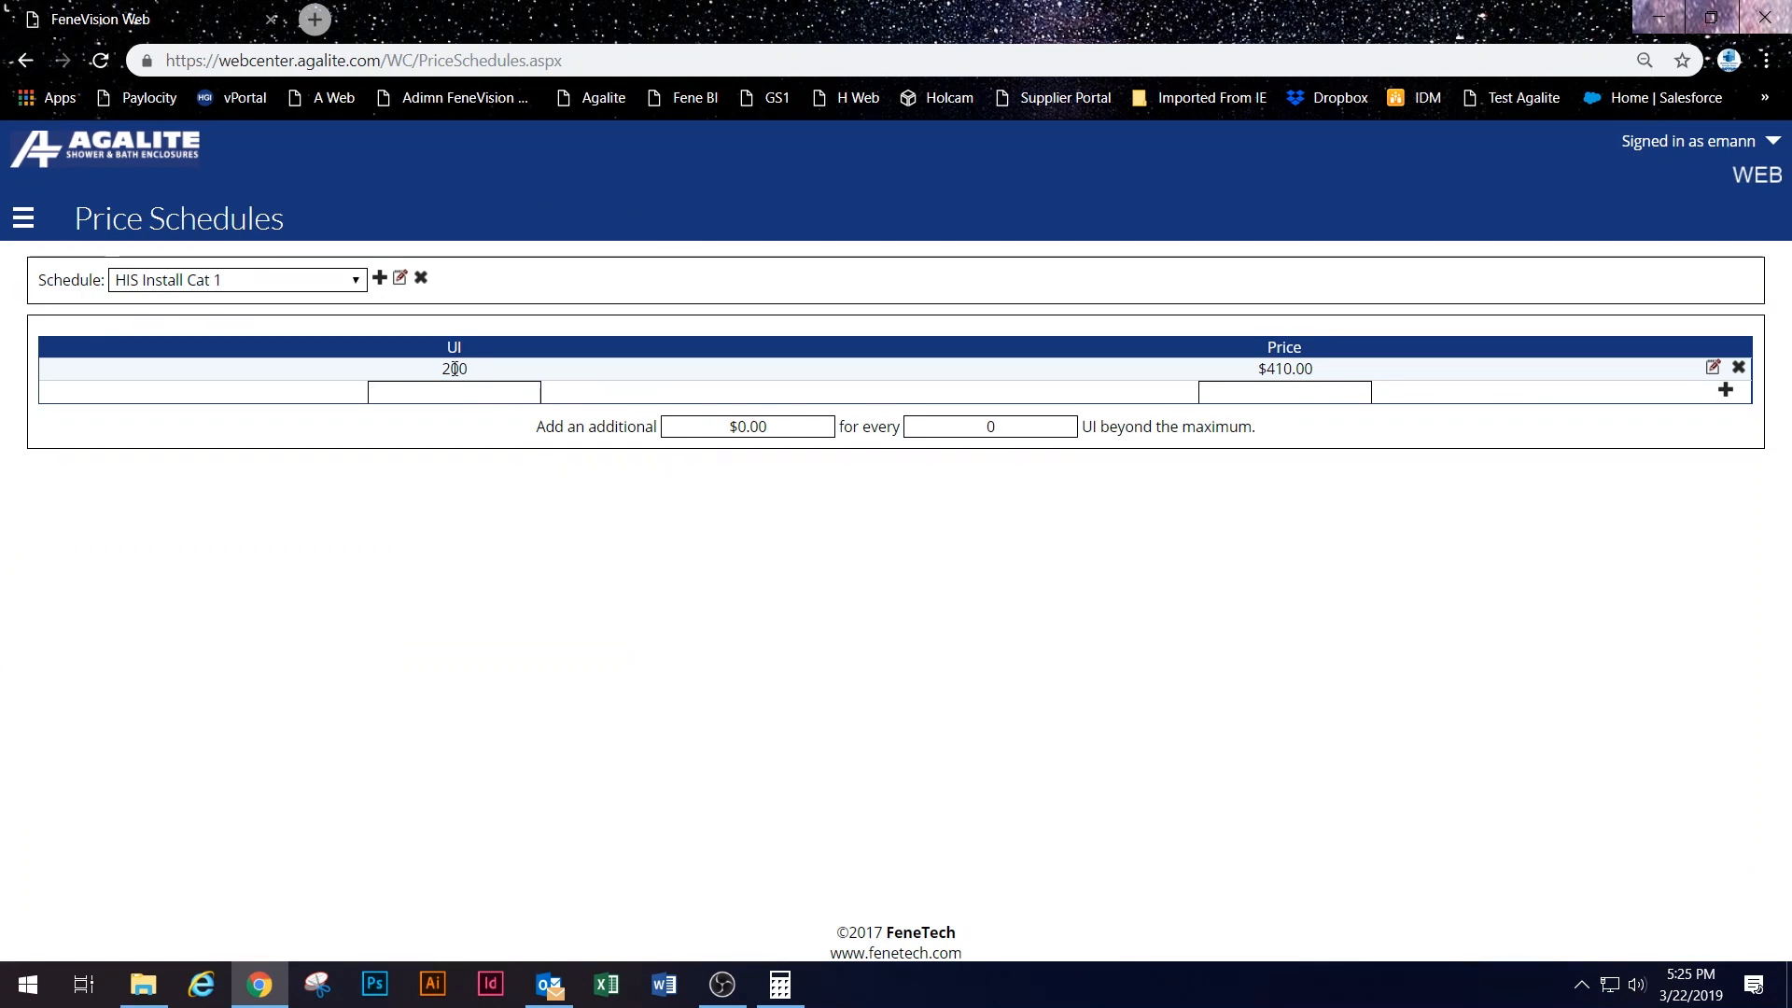
{"action": "left_click", "coordinate": [210, 280]}
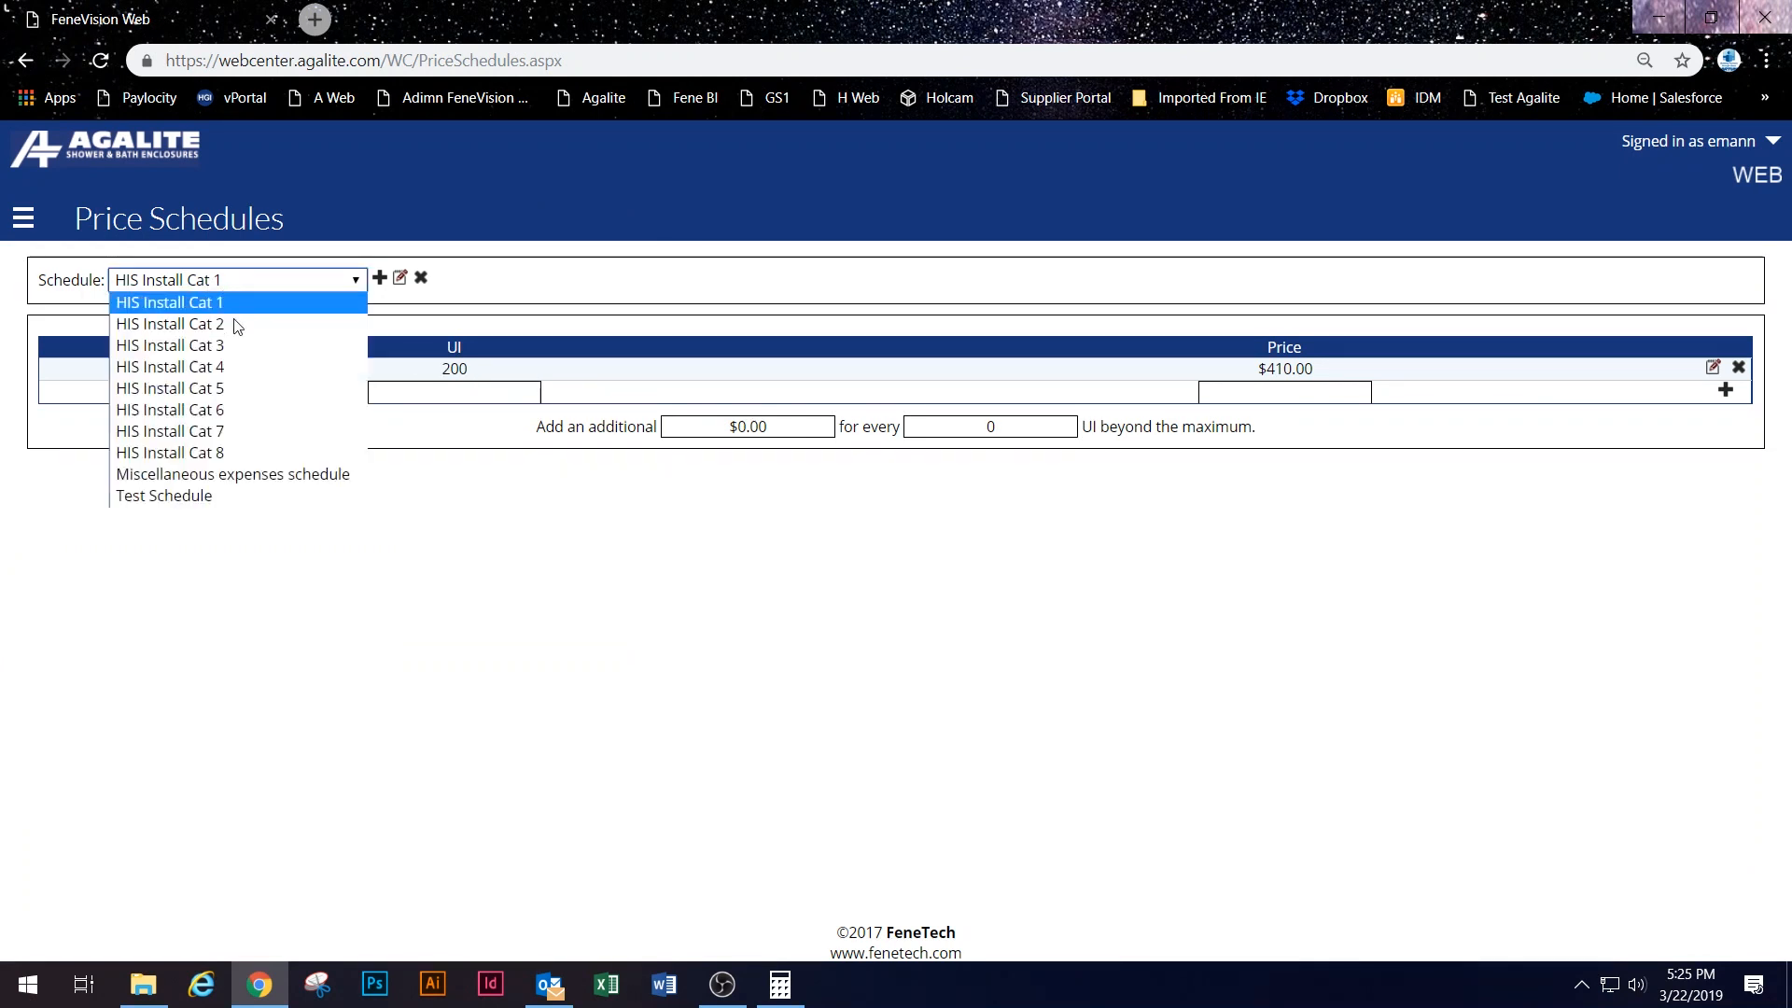
{"action": "left_click", "coordinate": [242, 502]}
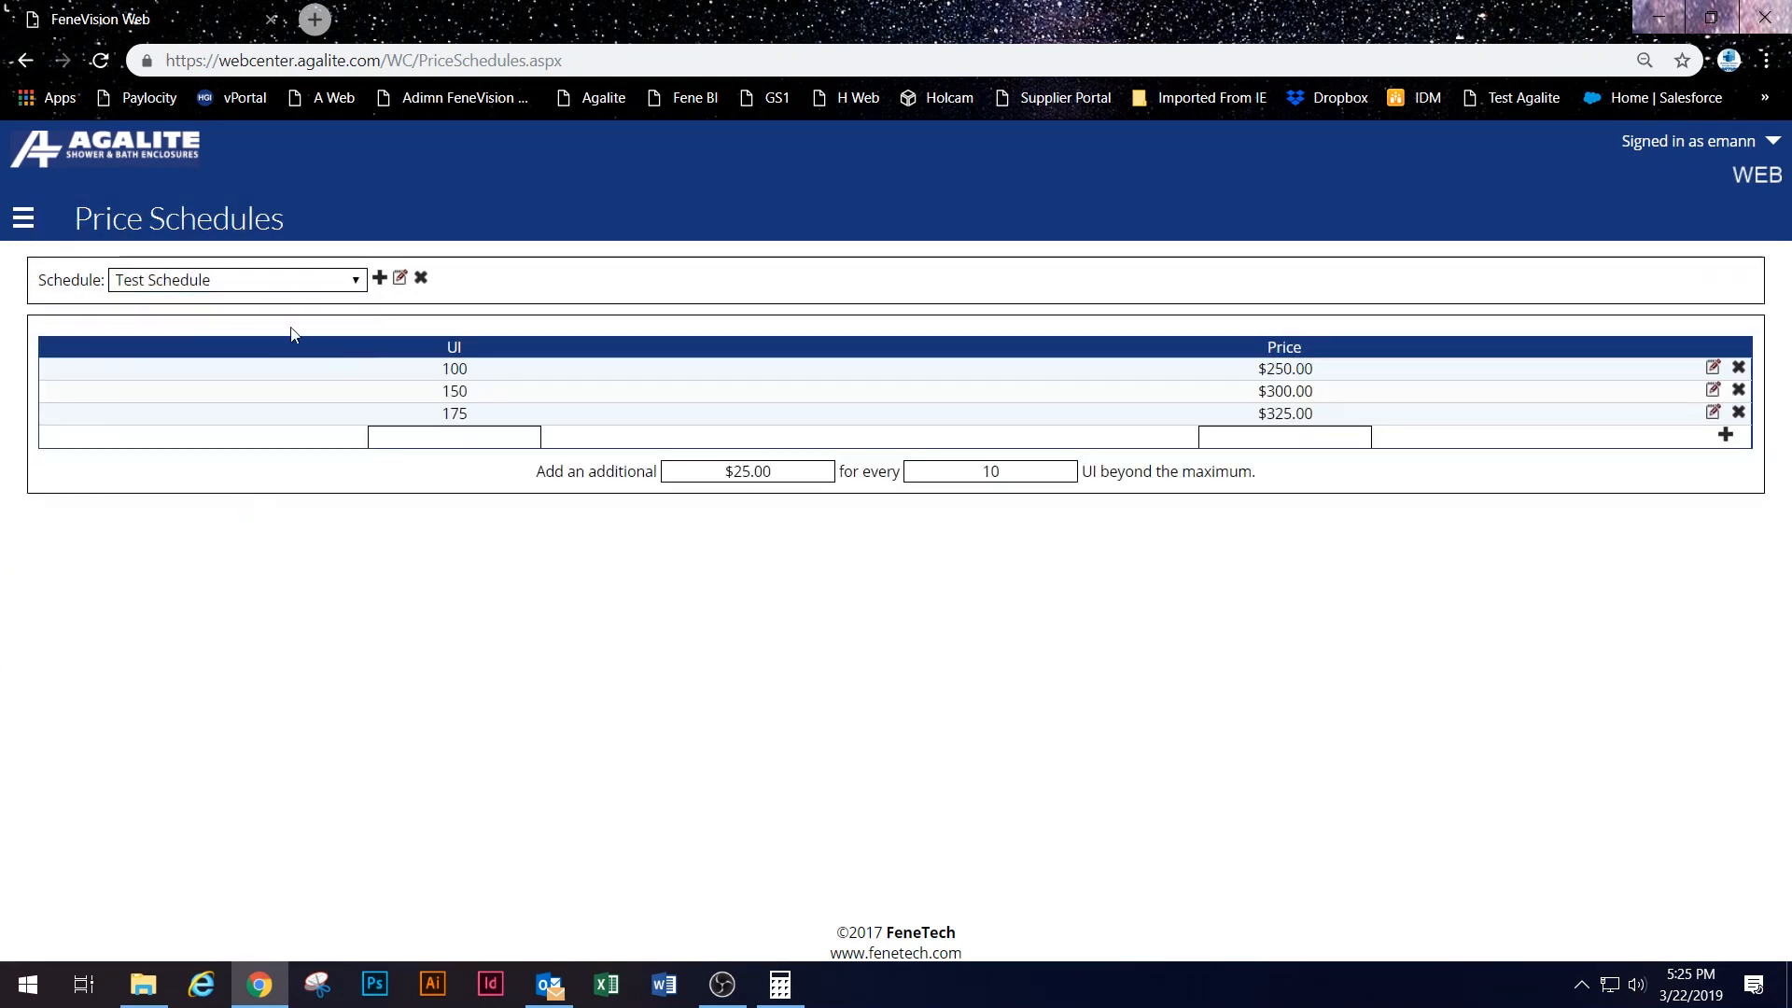
{"action": "left_click", "coordinate": [33, 227]}
{"action": "left_click", "coordinate": [128, 624]}
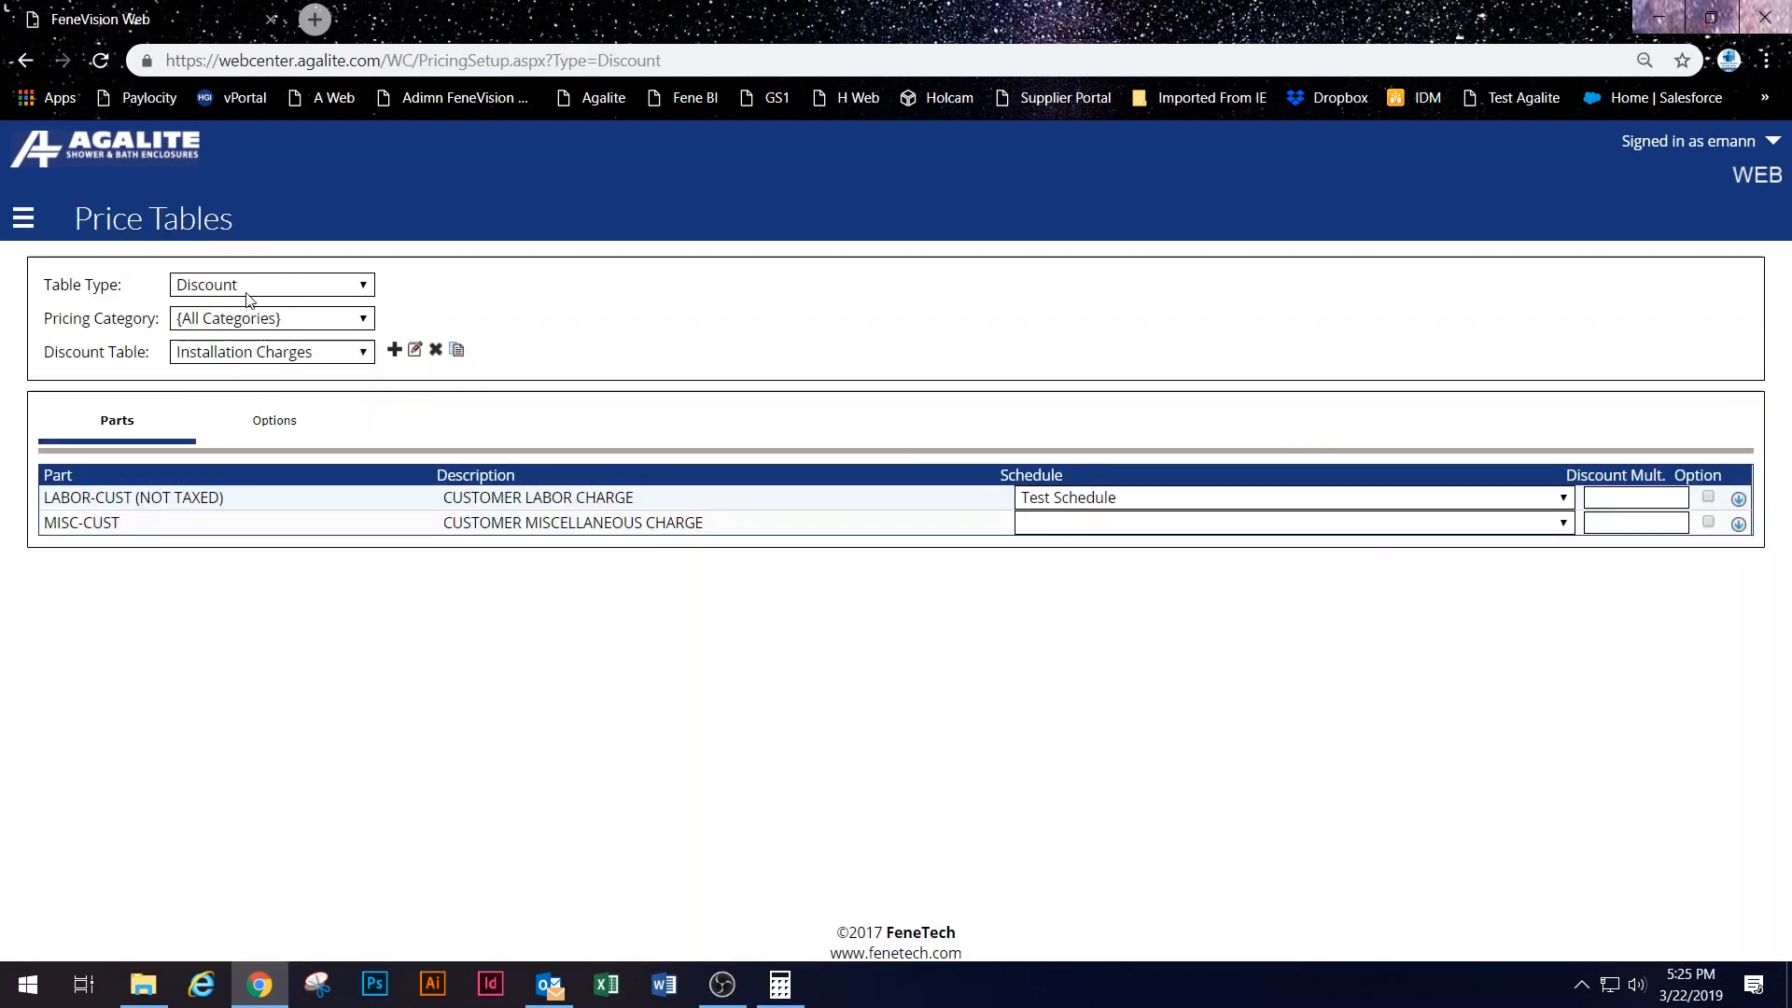
Step: Switch to markup price tables with OTHER CHARGES as the pricing category
{"action": "left_click", "coordinate": [248, 289]}
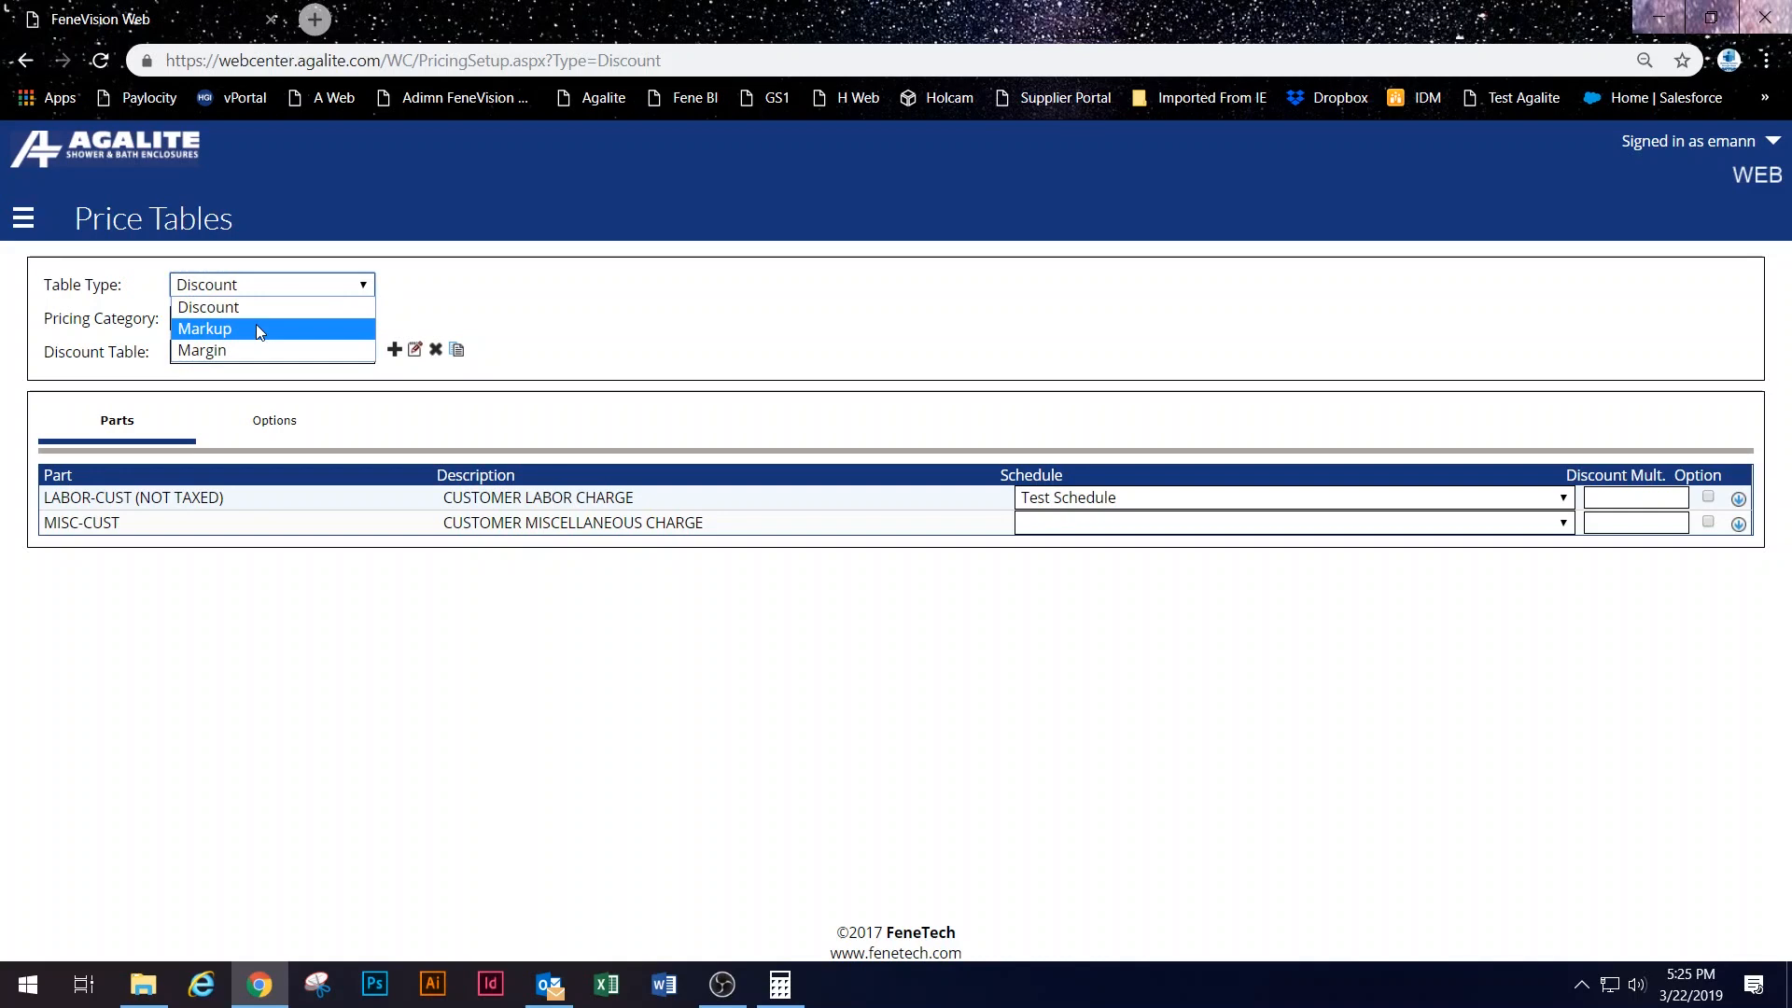
{"action": "left_click", "coordinate": [254, 330]}
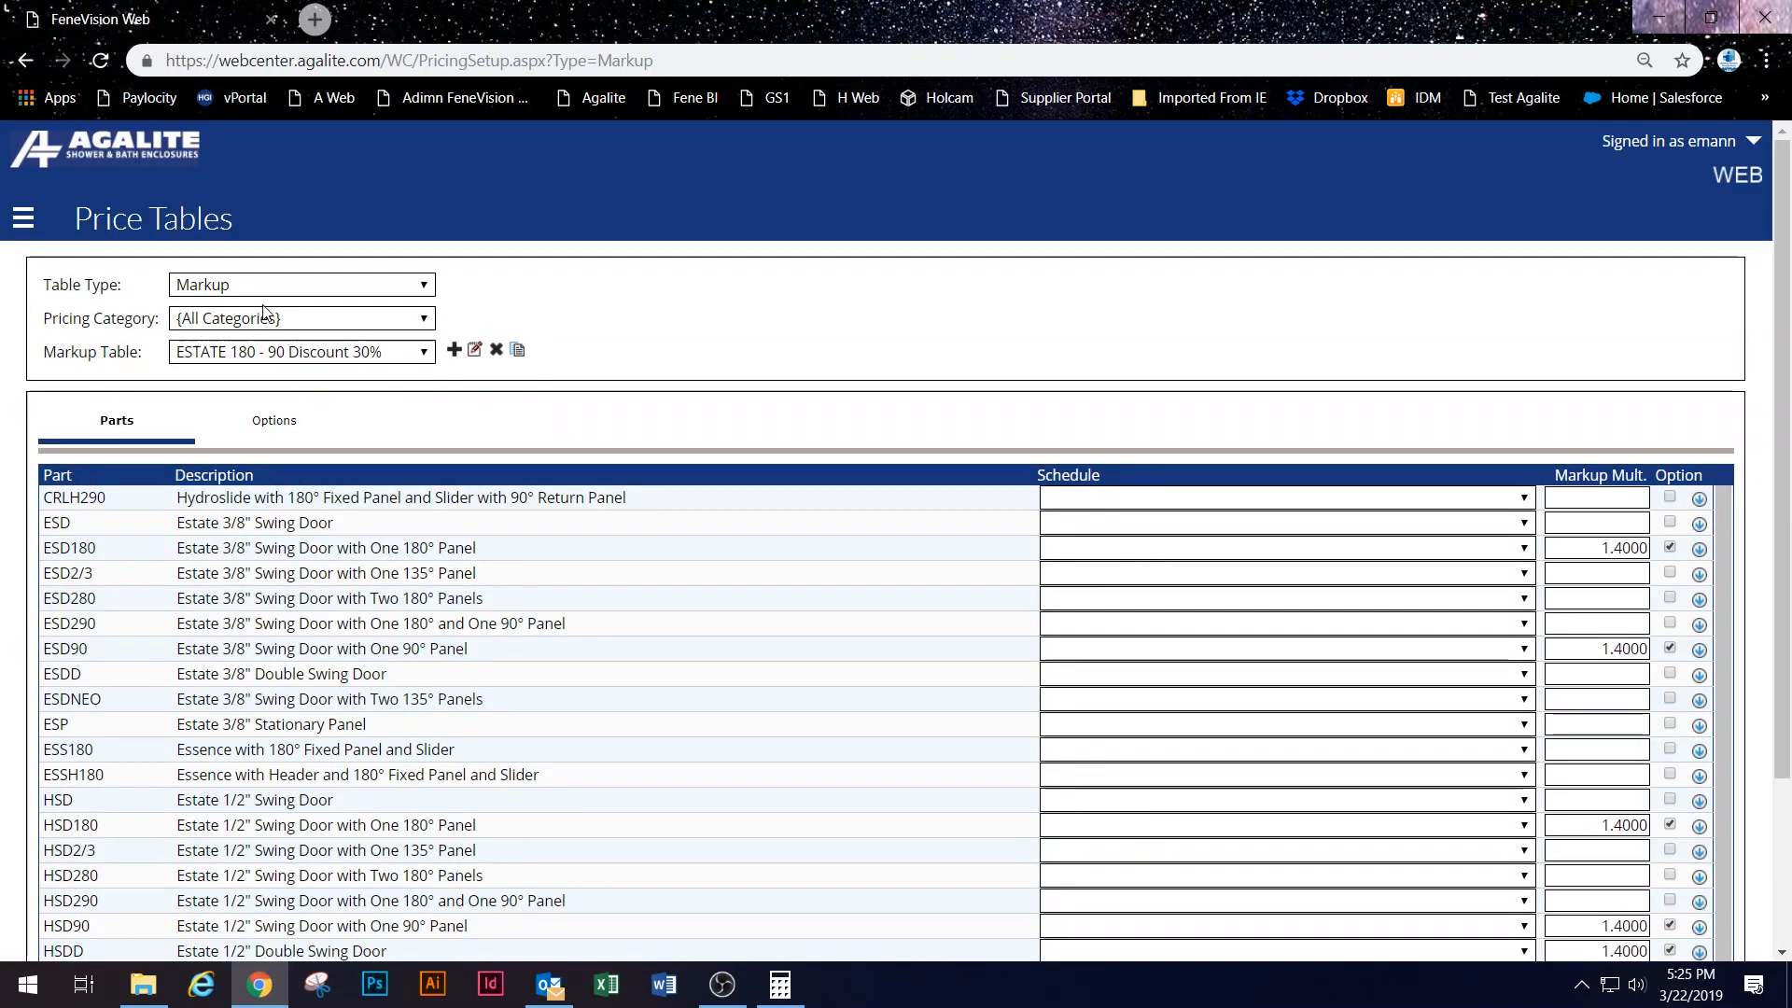
{"action": "left_click", "coordinate": [320, 318]}
{"action": "scroll", "coordinate": [284, 504], "scroll_direction": "down", "scroll_amount": 4}
{"action": "left_click", "coordinate": [292, 642]}
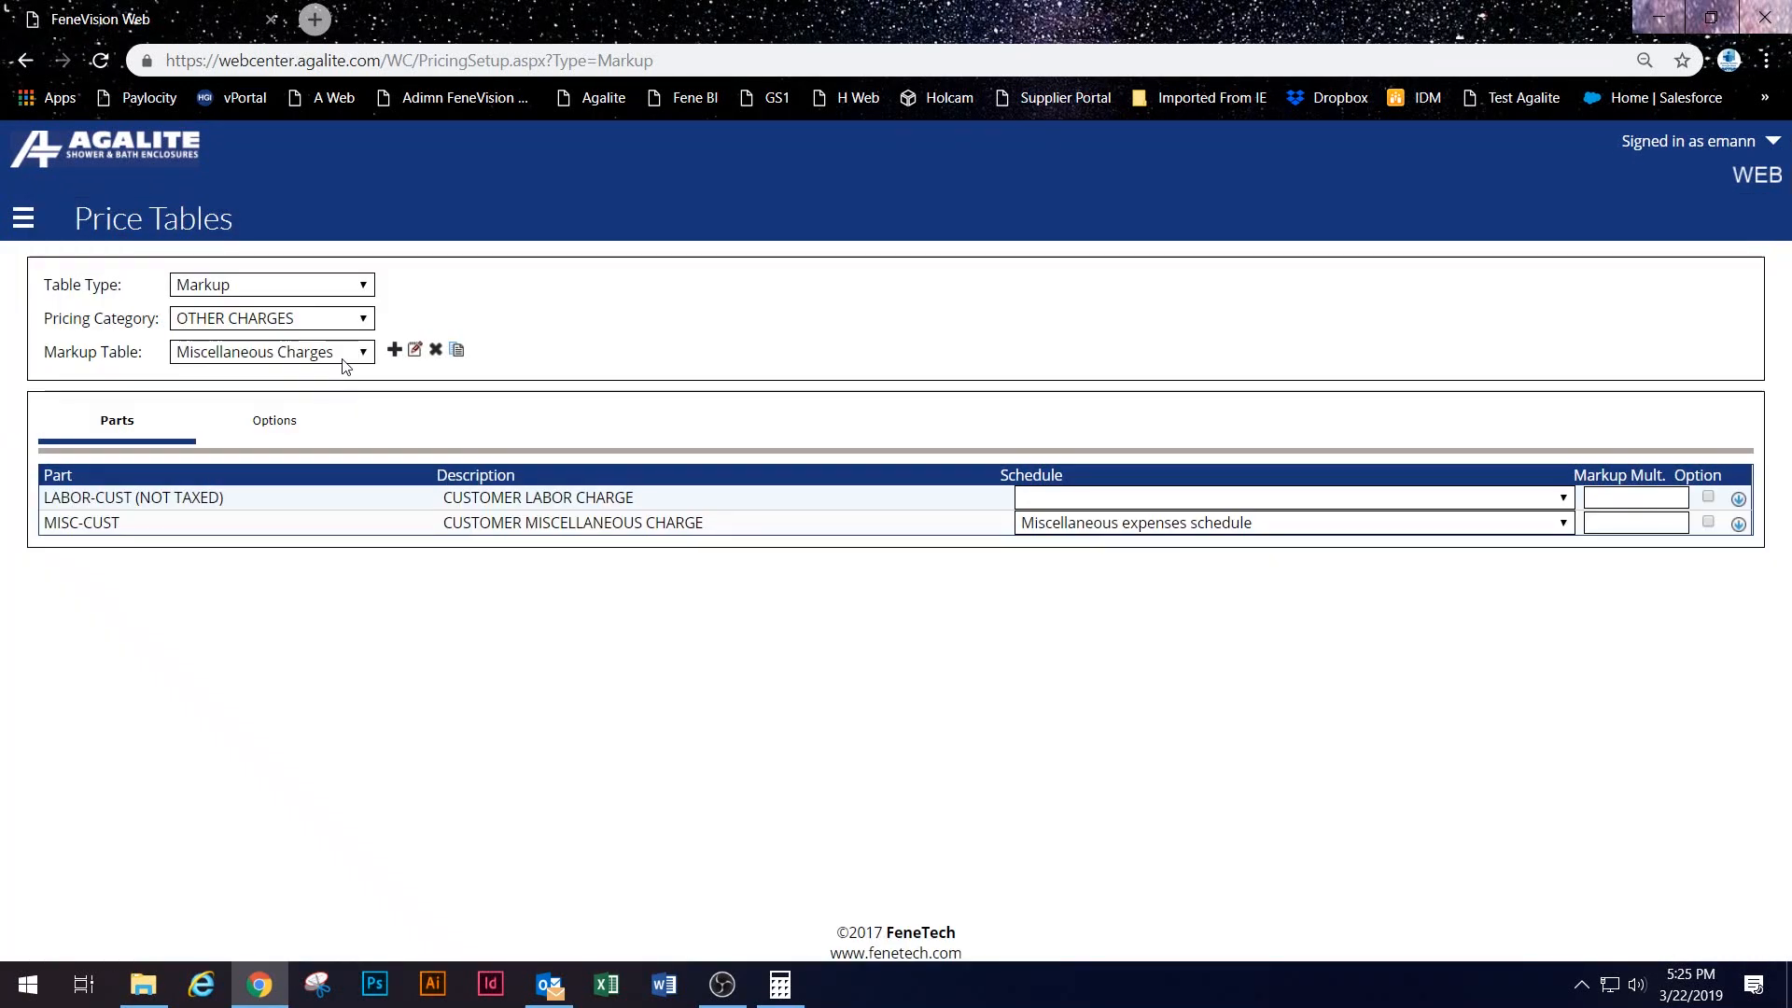
{"action": "left_click", "coordinate": [344, 354]}
{"action": "left_click", "coordinate": [343, 354]}
Step: Create a new markup table named 'Test Labor'
{"action": "left_click", "coordinate": [393, 351]}
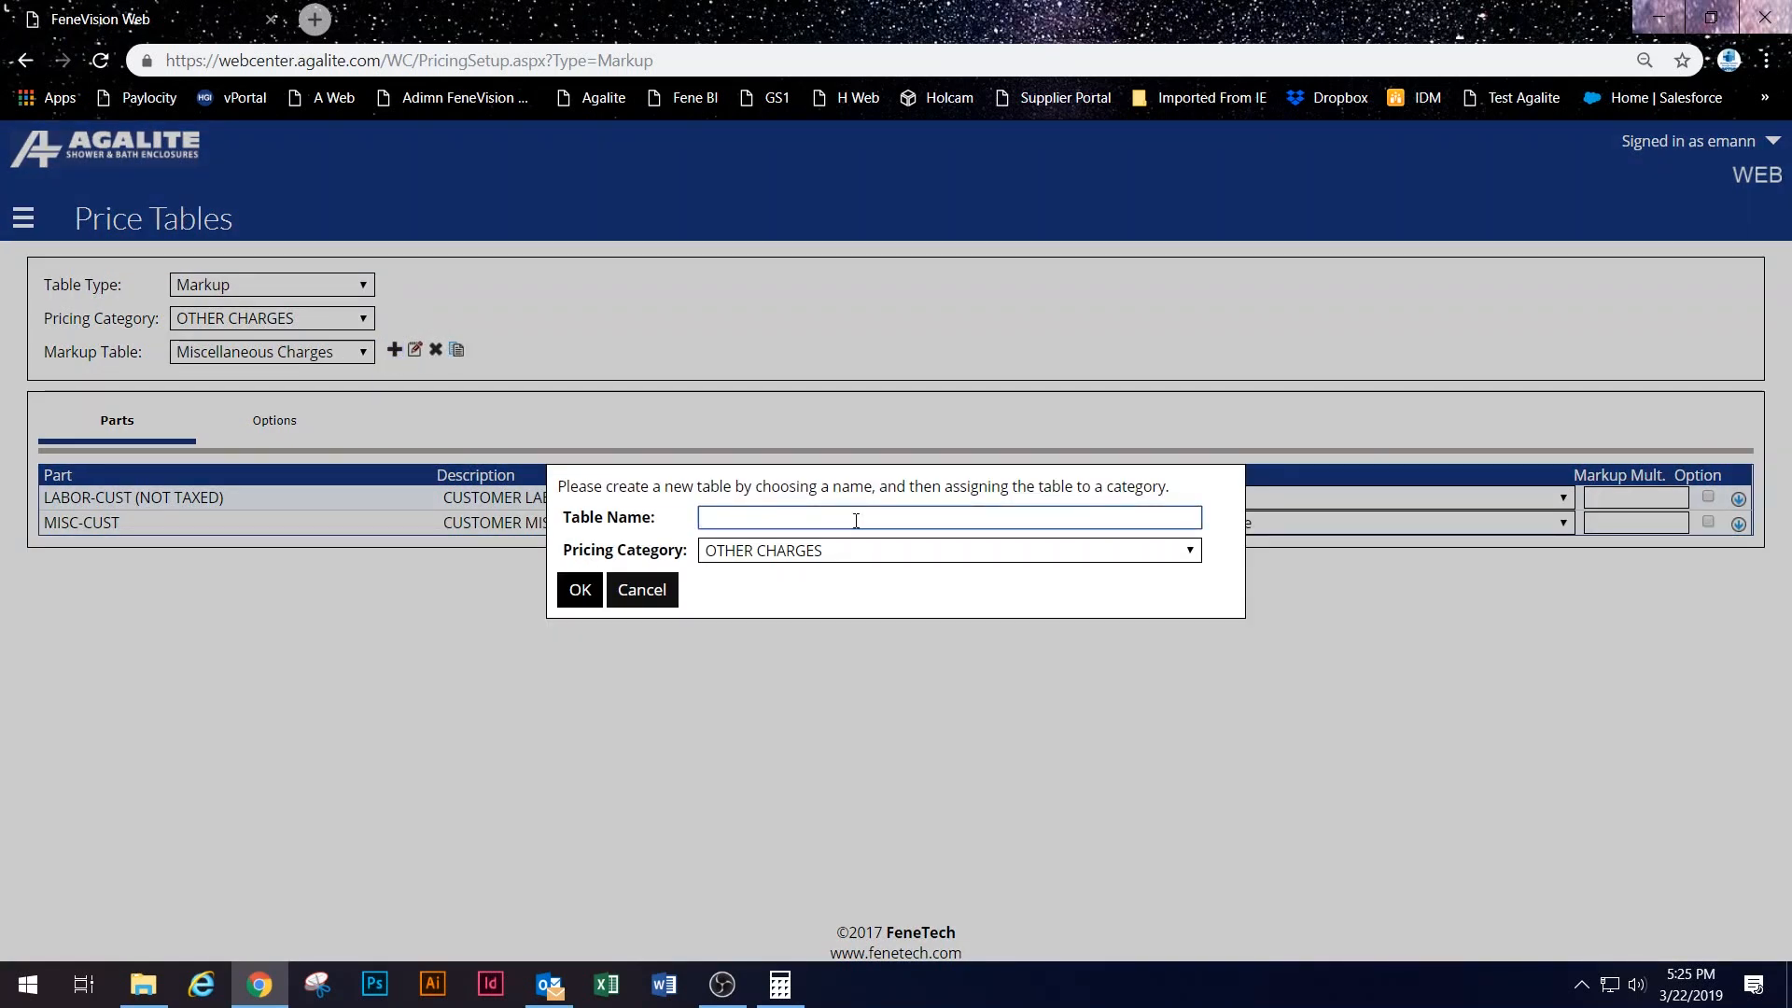
{"action": "type", "text": "Tes LA"}
{"action": "key", "text": "BackSpace"}
{"action": "key", "text": "BackSpace"}
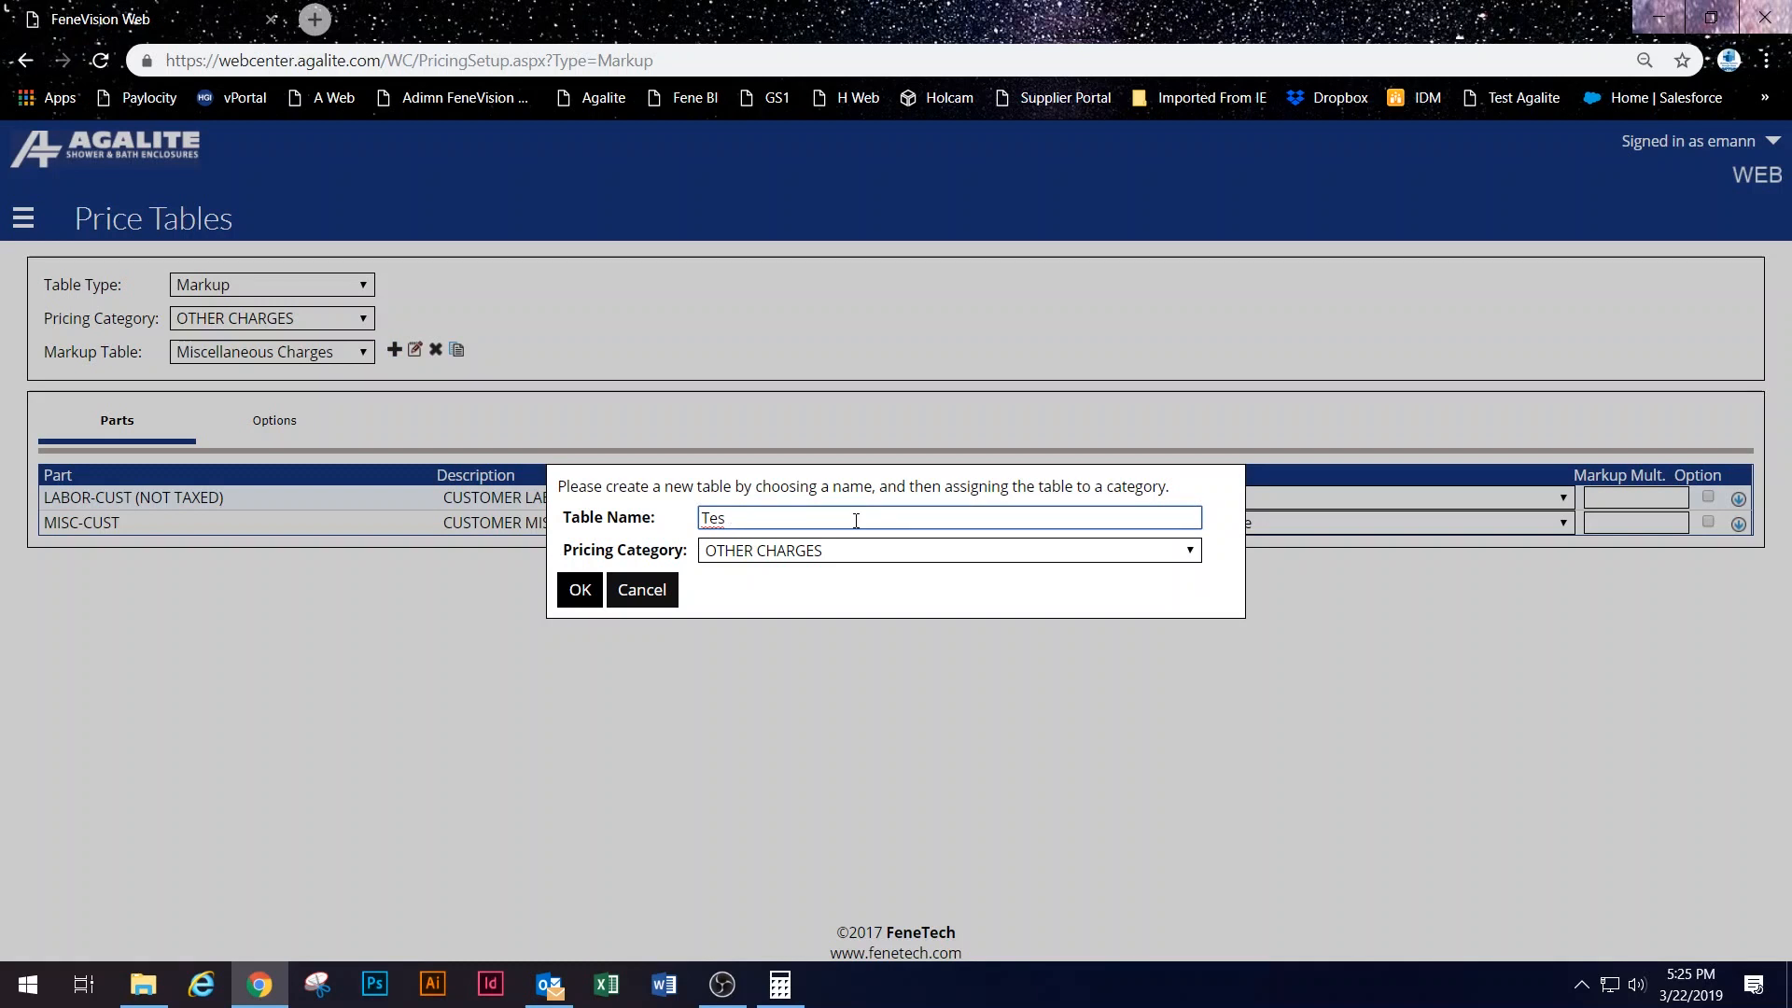
{"action": "type", "text": "LAbor"}
{"action": "key", "text": "BackSpace"}
{"action": "key", "text": "BackSpace"}
{"action": "key", "text": "BackSpace"}
{"action": "key", "text": "BackSpace"}
{"action": "type", "text": "abor"}
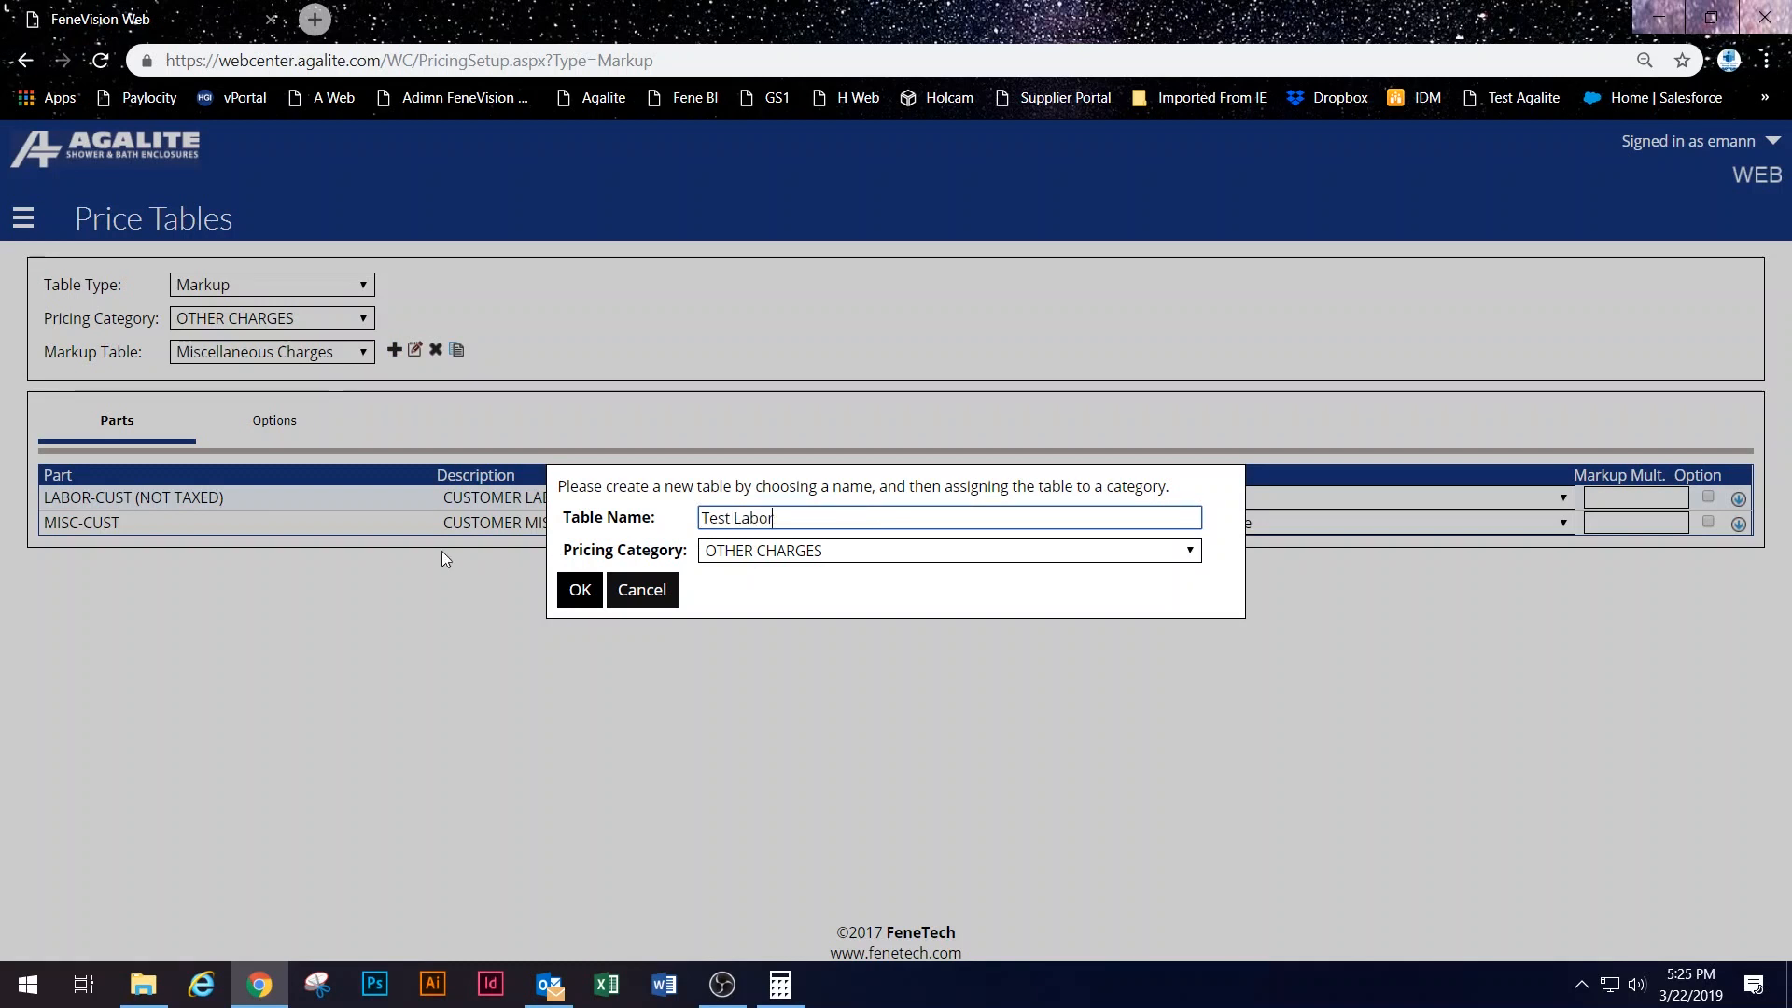
{"action": "left_click", "coordinate": [579, 590]}
Step: Assign Test Schedule to the LABOR-CUST charge, then go to the Customers setup page
{"action": "left_click", "coordinate": [1280, 504]}
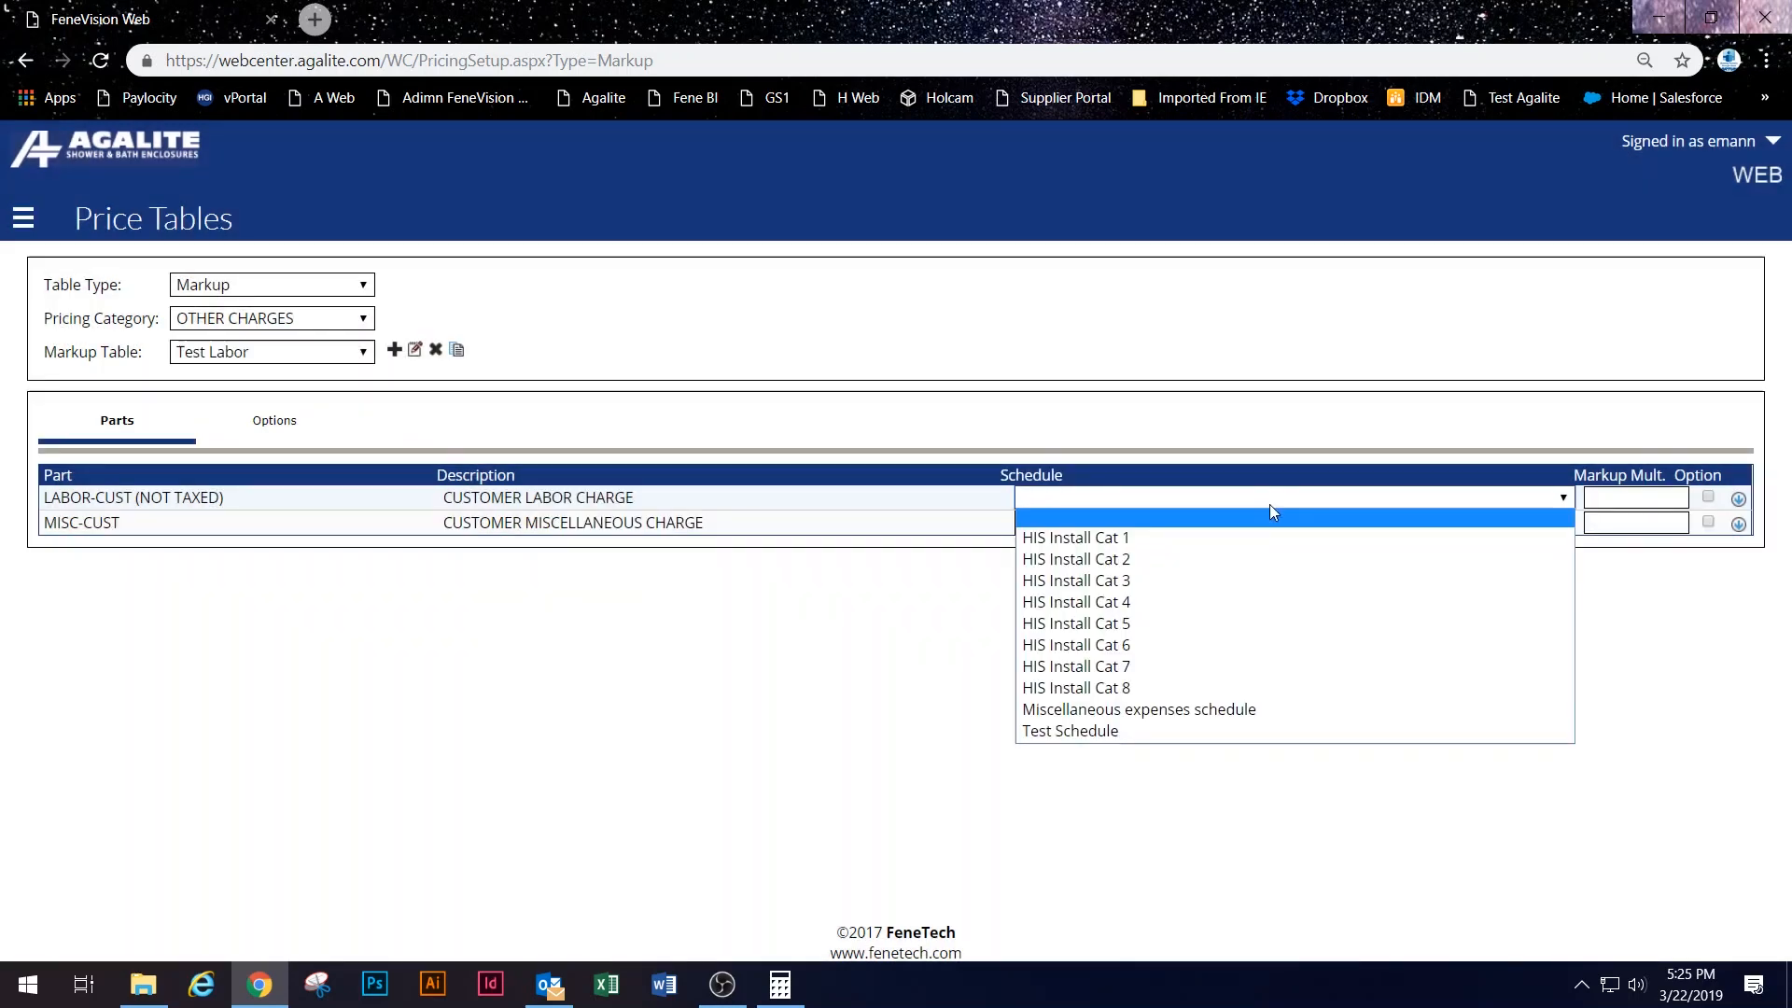
{"action": "left_click", "coordinate": [1293, 732]}
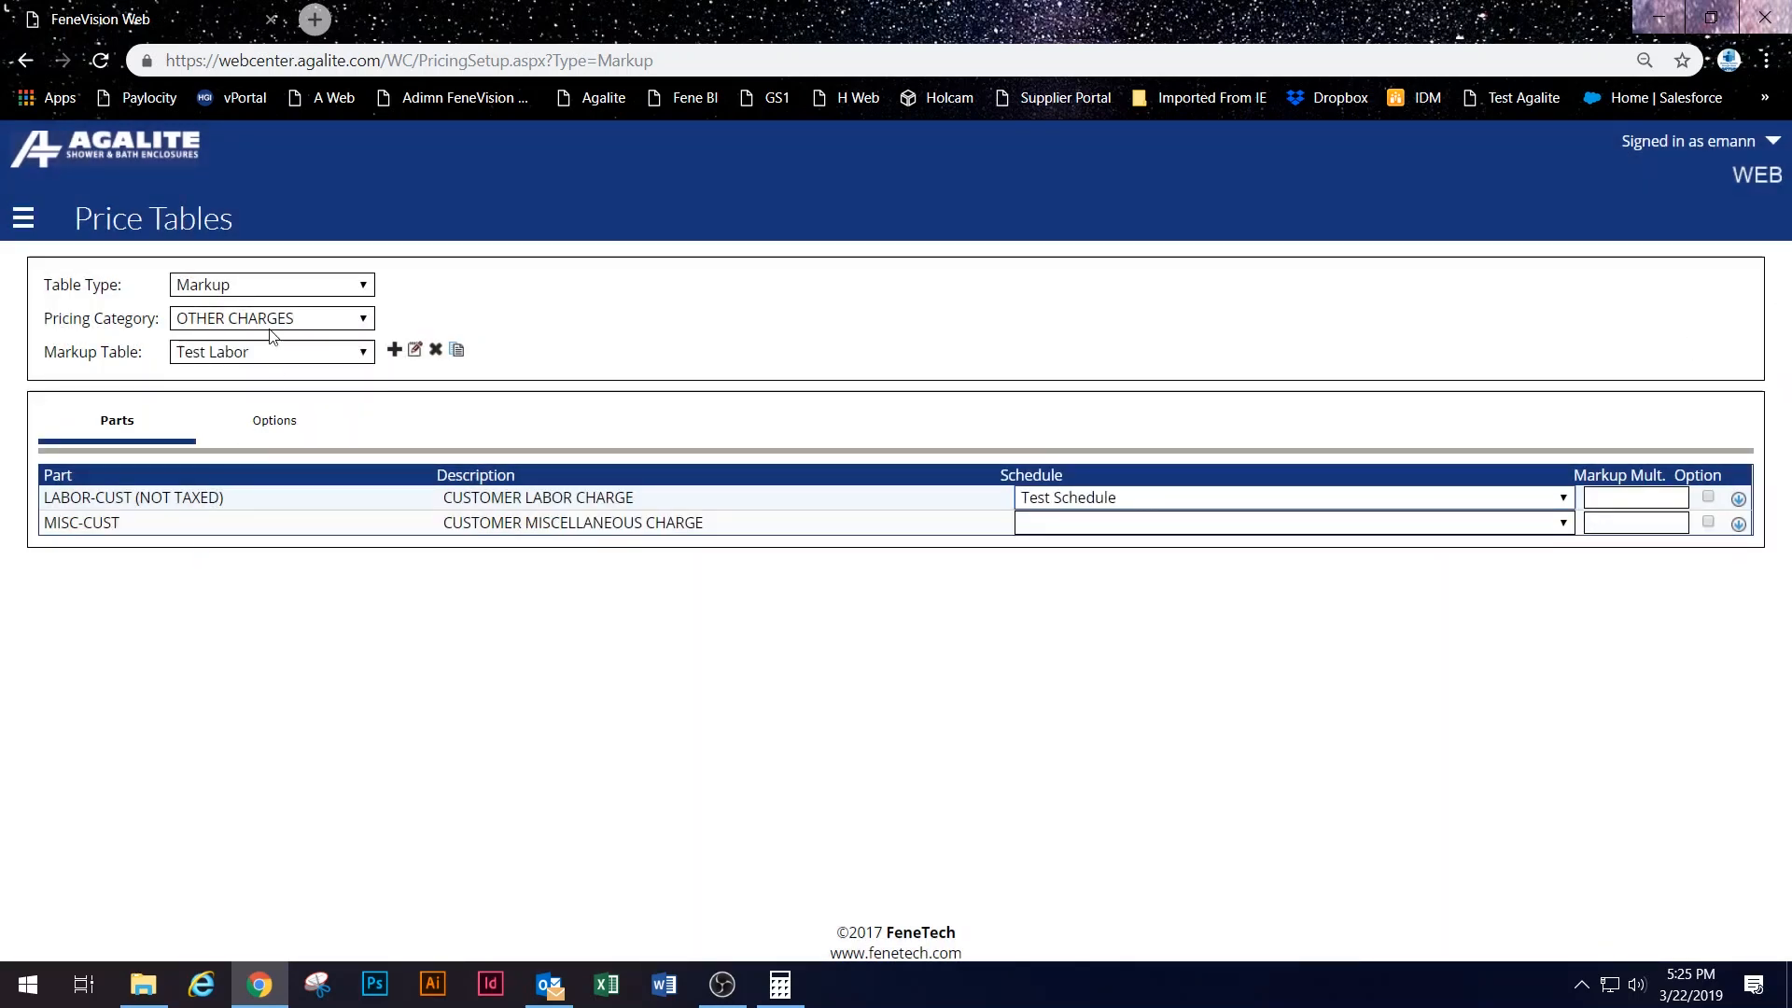
{"action": "left_click", "coordinate": [23, 222]}
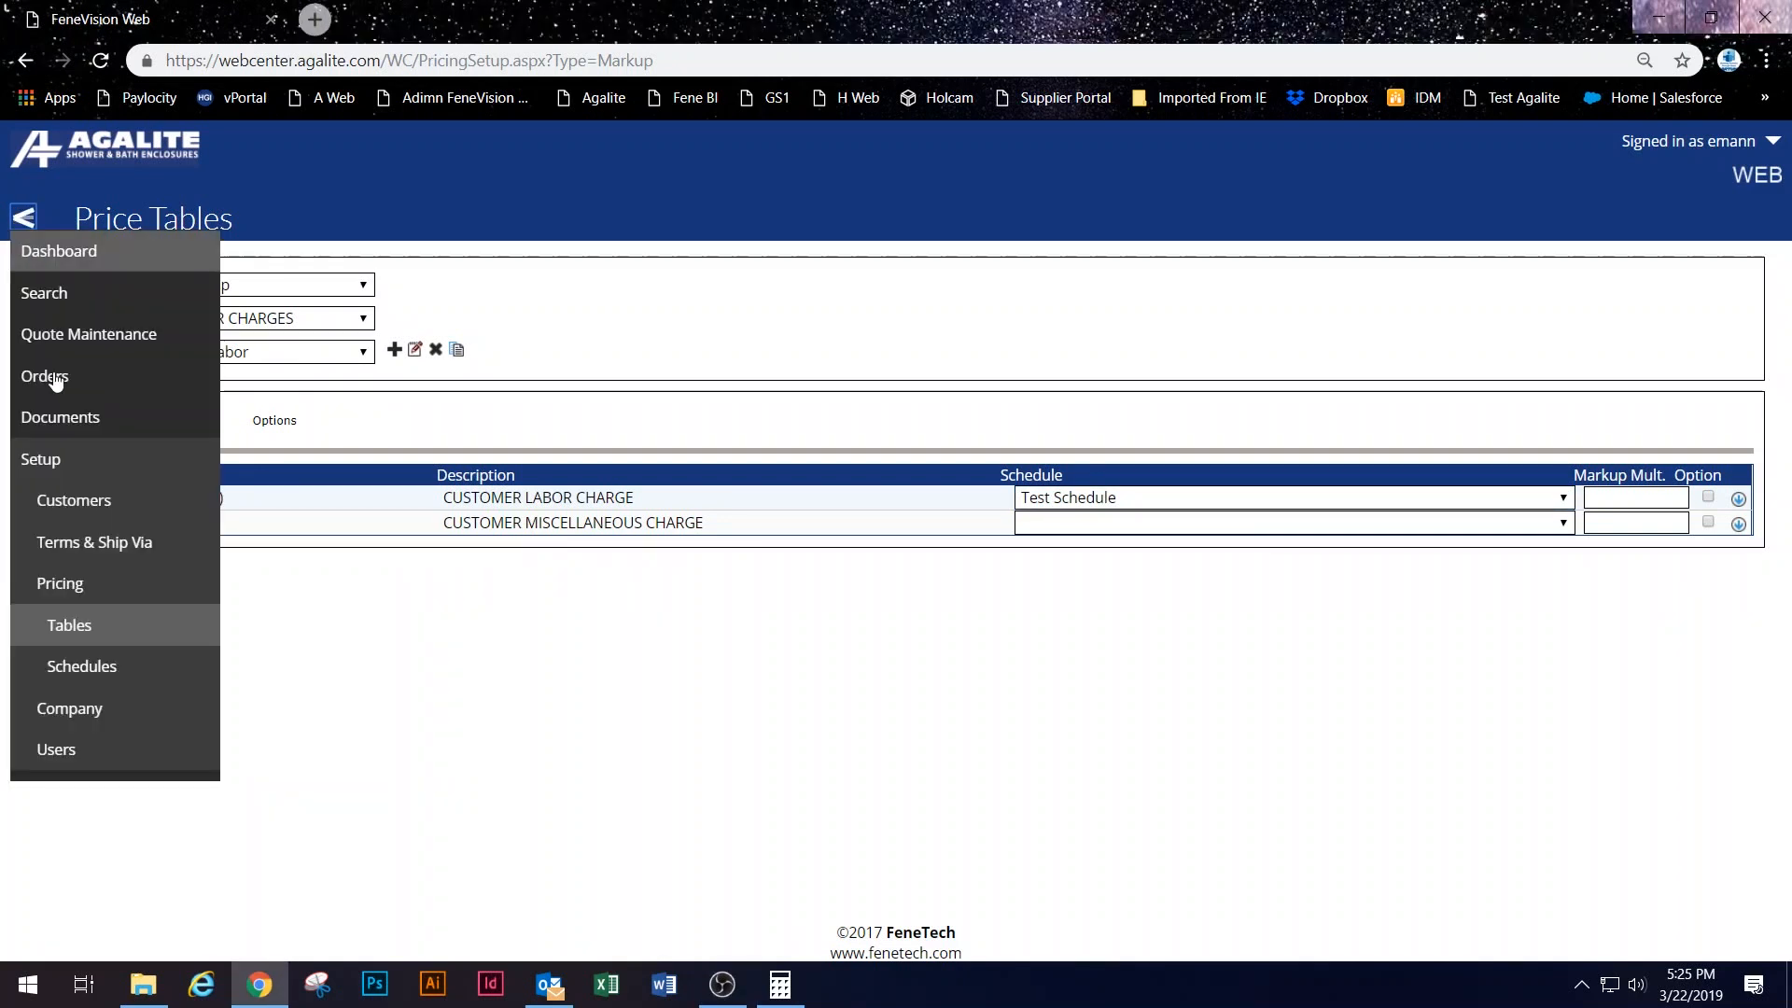
{"action": "left_click", "coordinate": [143, 516]}
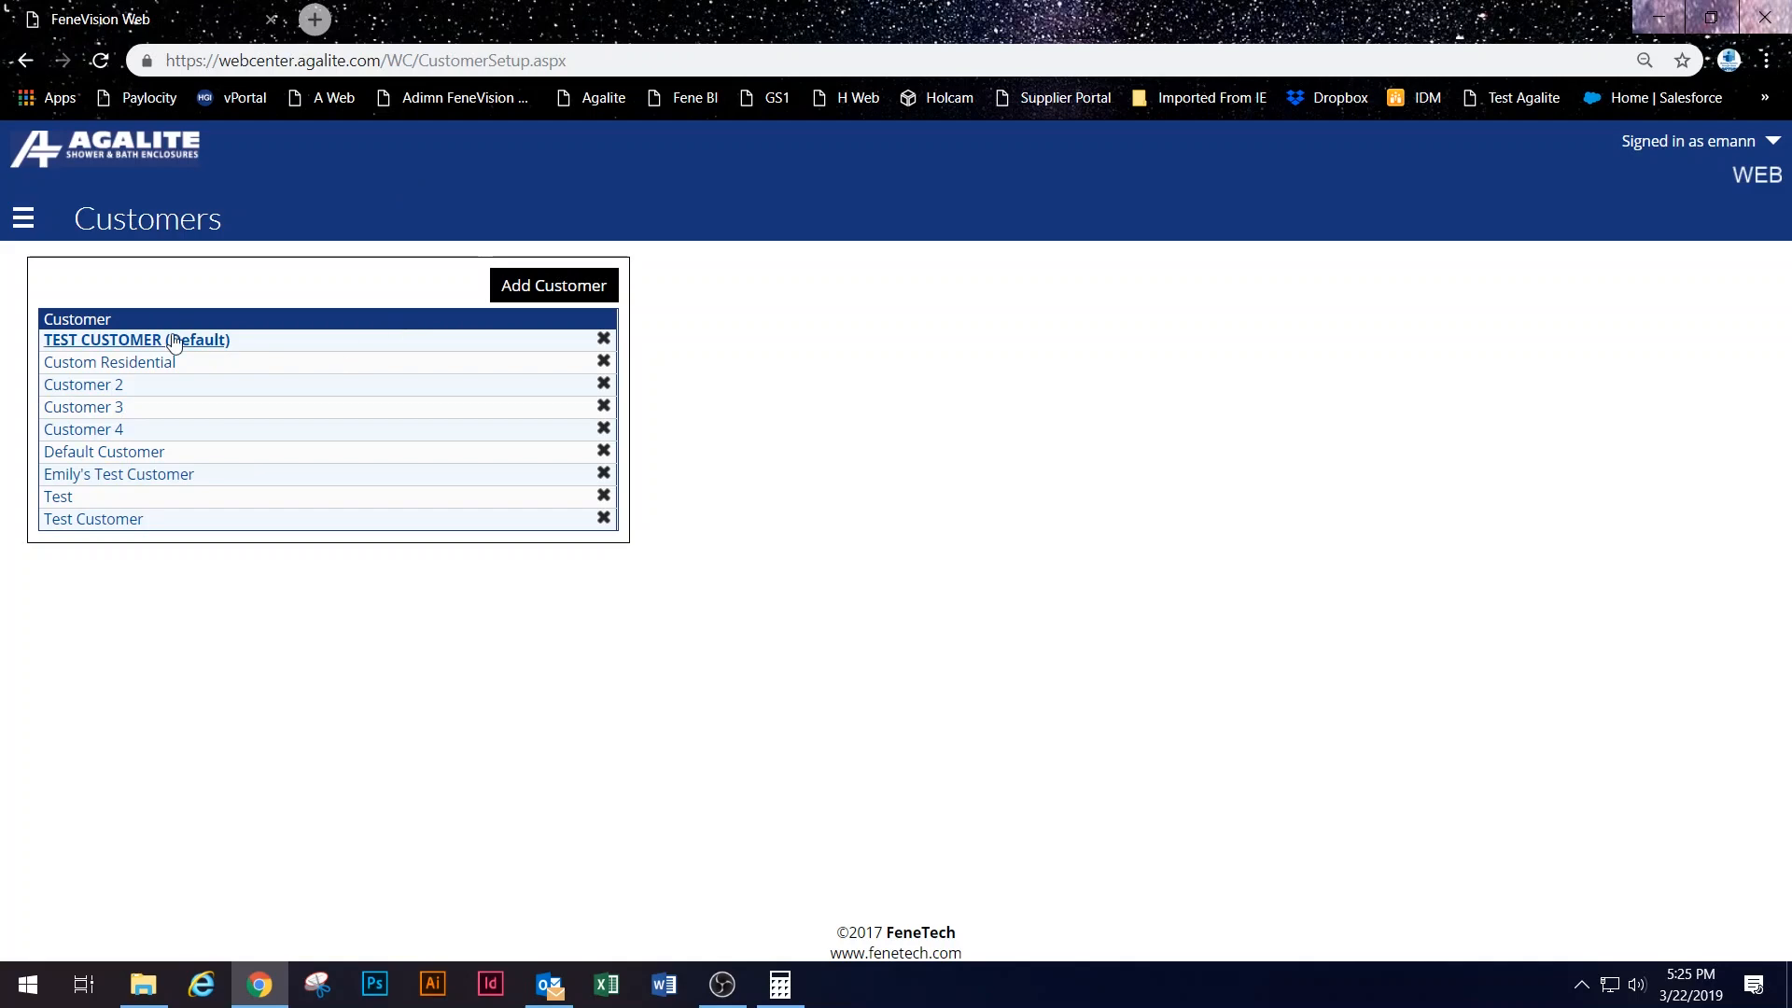
Step: Set TEST CUSTOMER's OTHER CHARGES table to Test Labor, save, and return to the Dashboard
{"action": "left_click", "coordinate": [174, 342]}
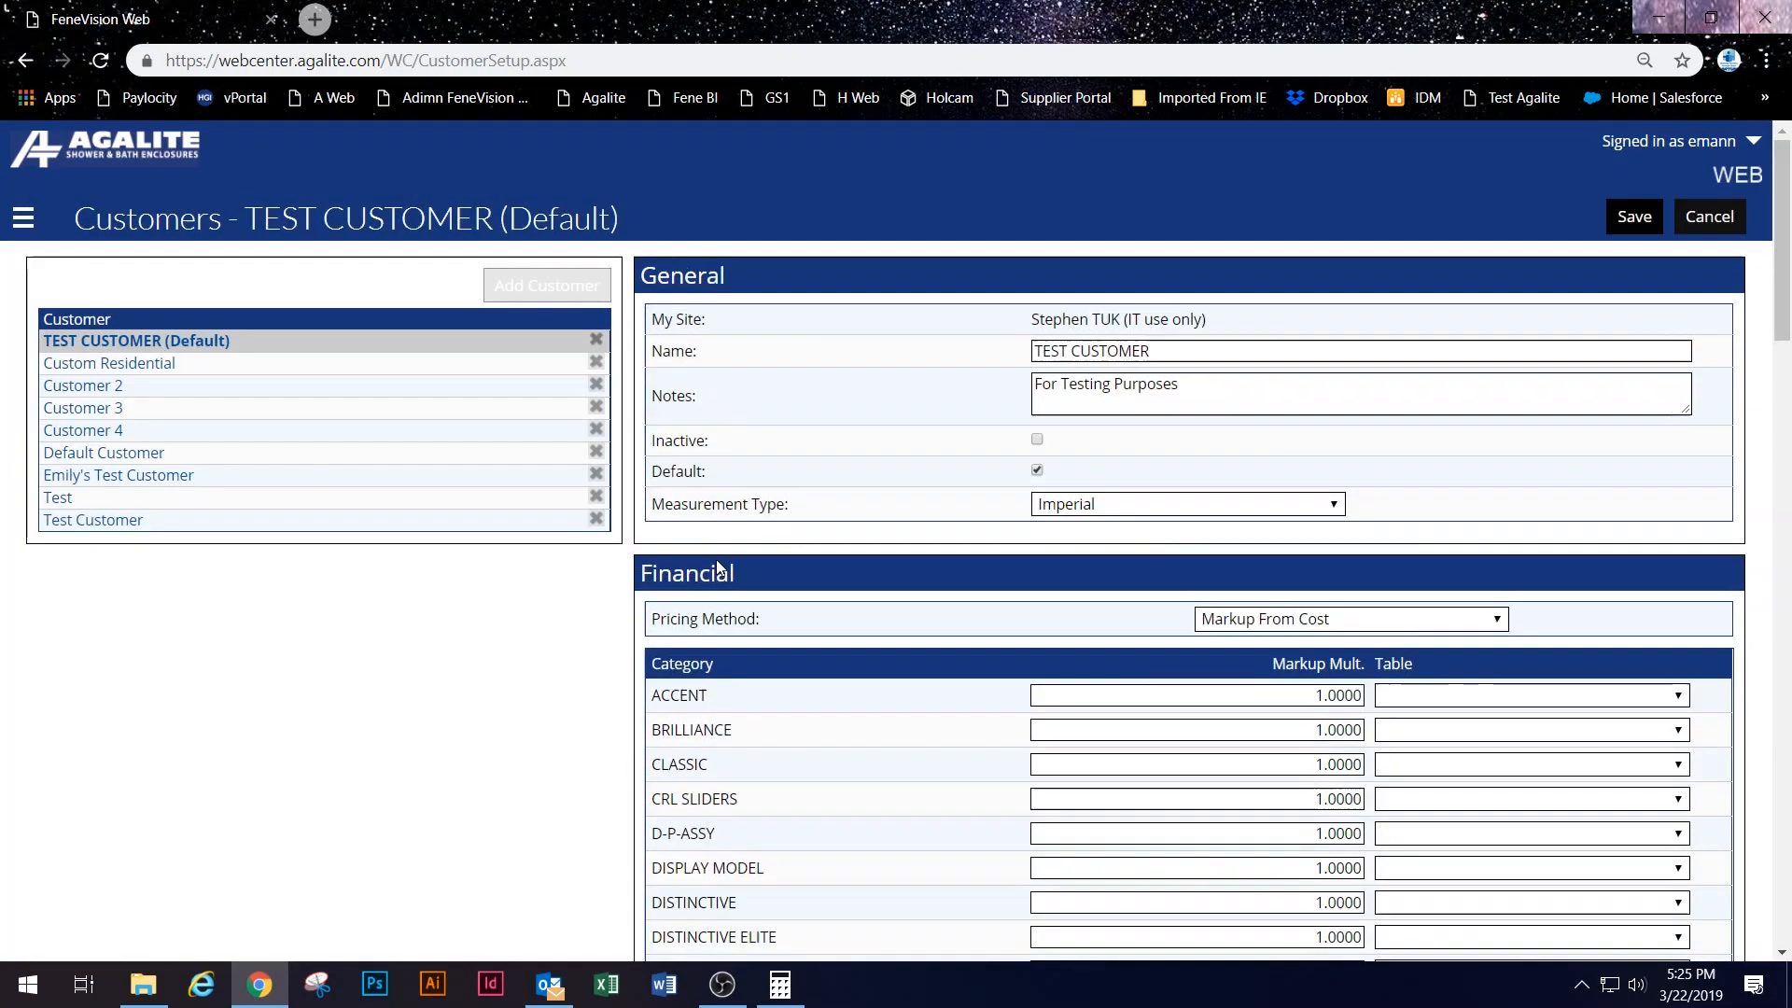
{"action": "scroll", "coordinate": [852, 815], "scroll_direction": "down", "scroll_amount": 9}
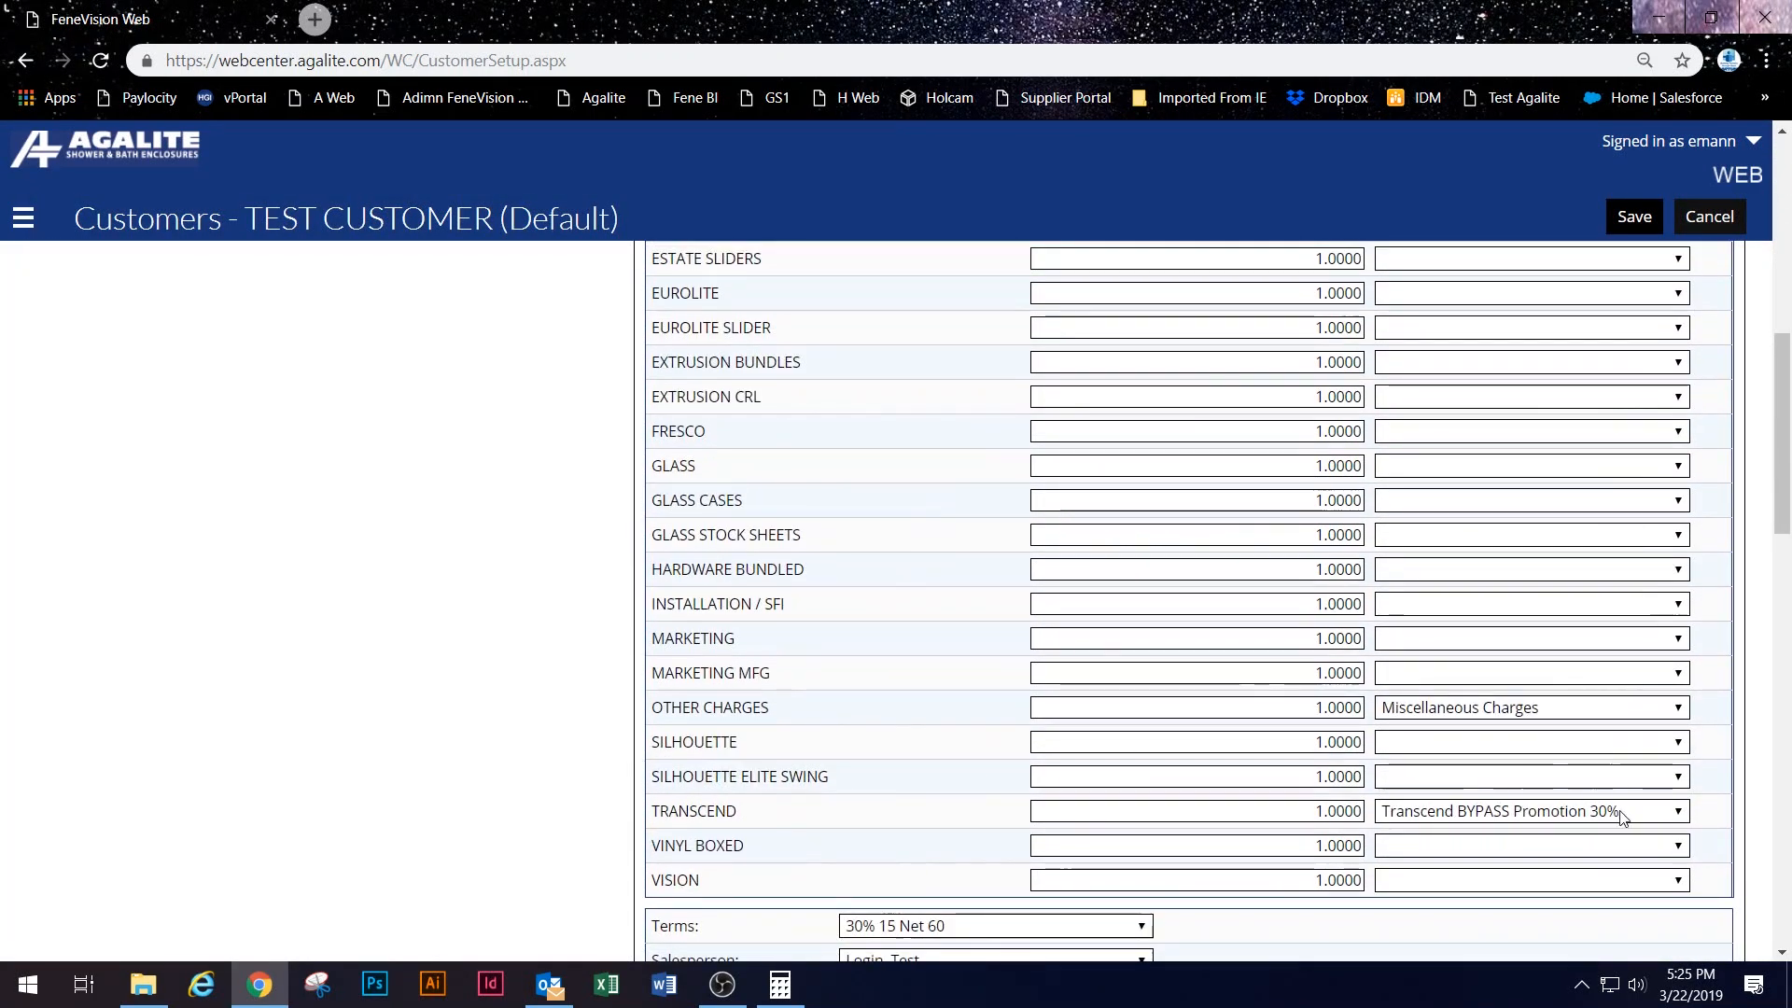
{"action": "left_click", "coordinate": [1604, 711]}
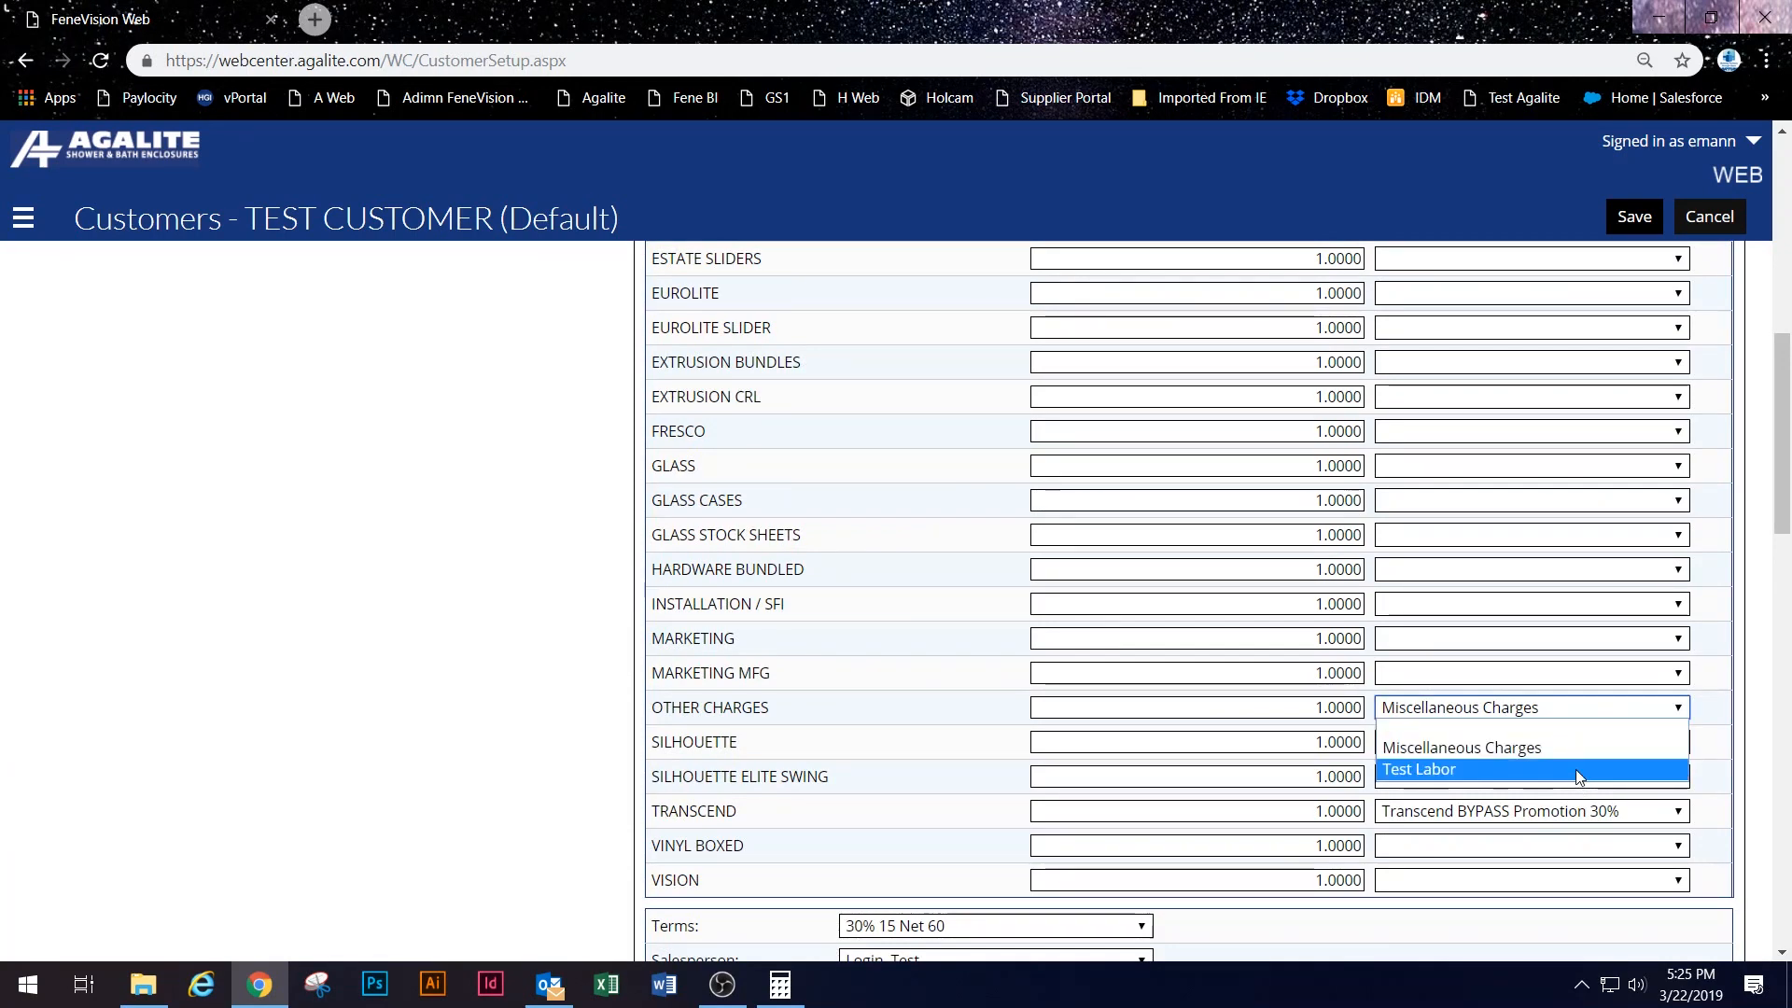
{"action": "left_click", "coordinate": [1577, 771]}
{"action": "left_click", "coordinate": [1624, 216]}
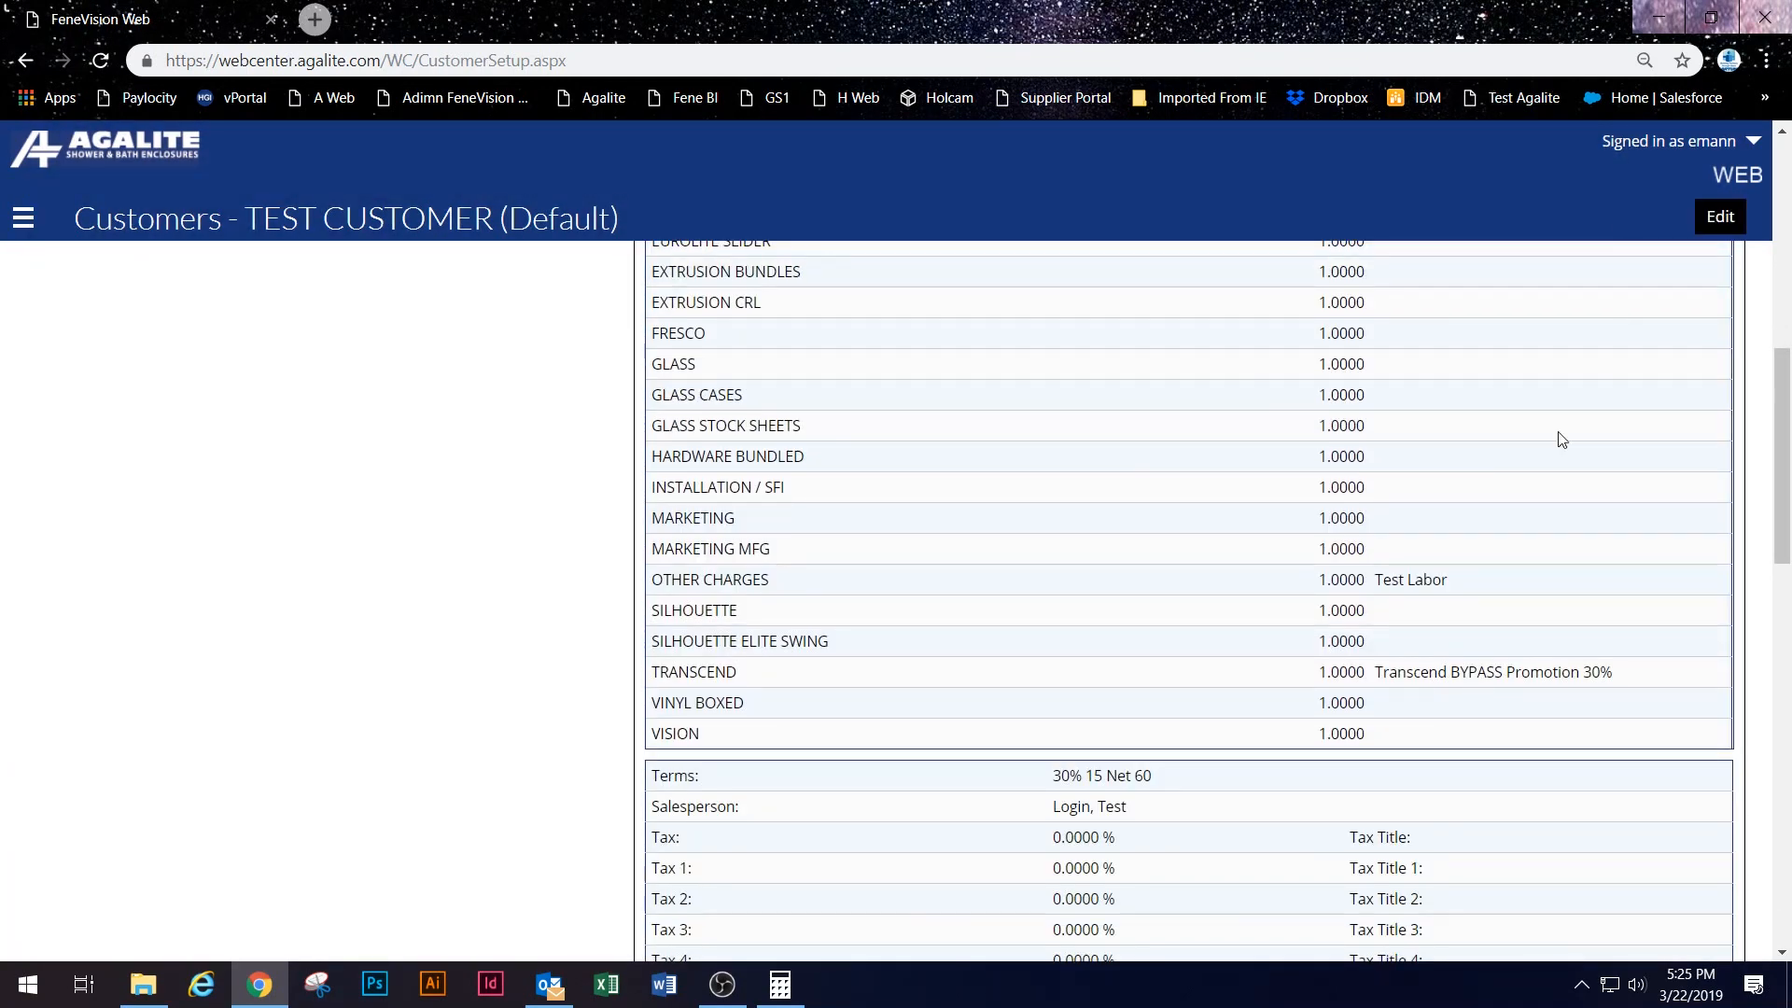
{"action": "scroll", "coordinate": [691, 504], "scroll_direction": "up", "scroll_amount": 10}
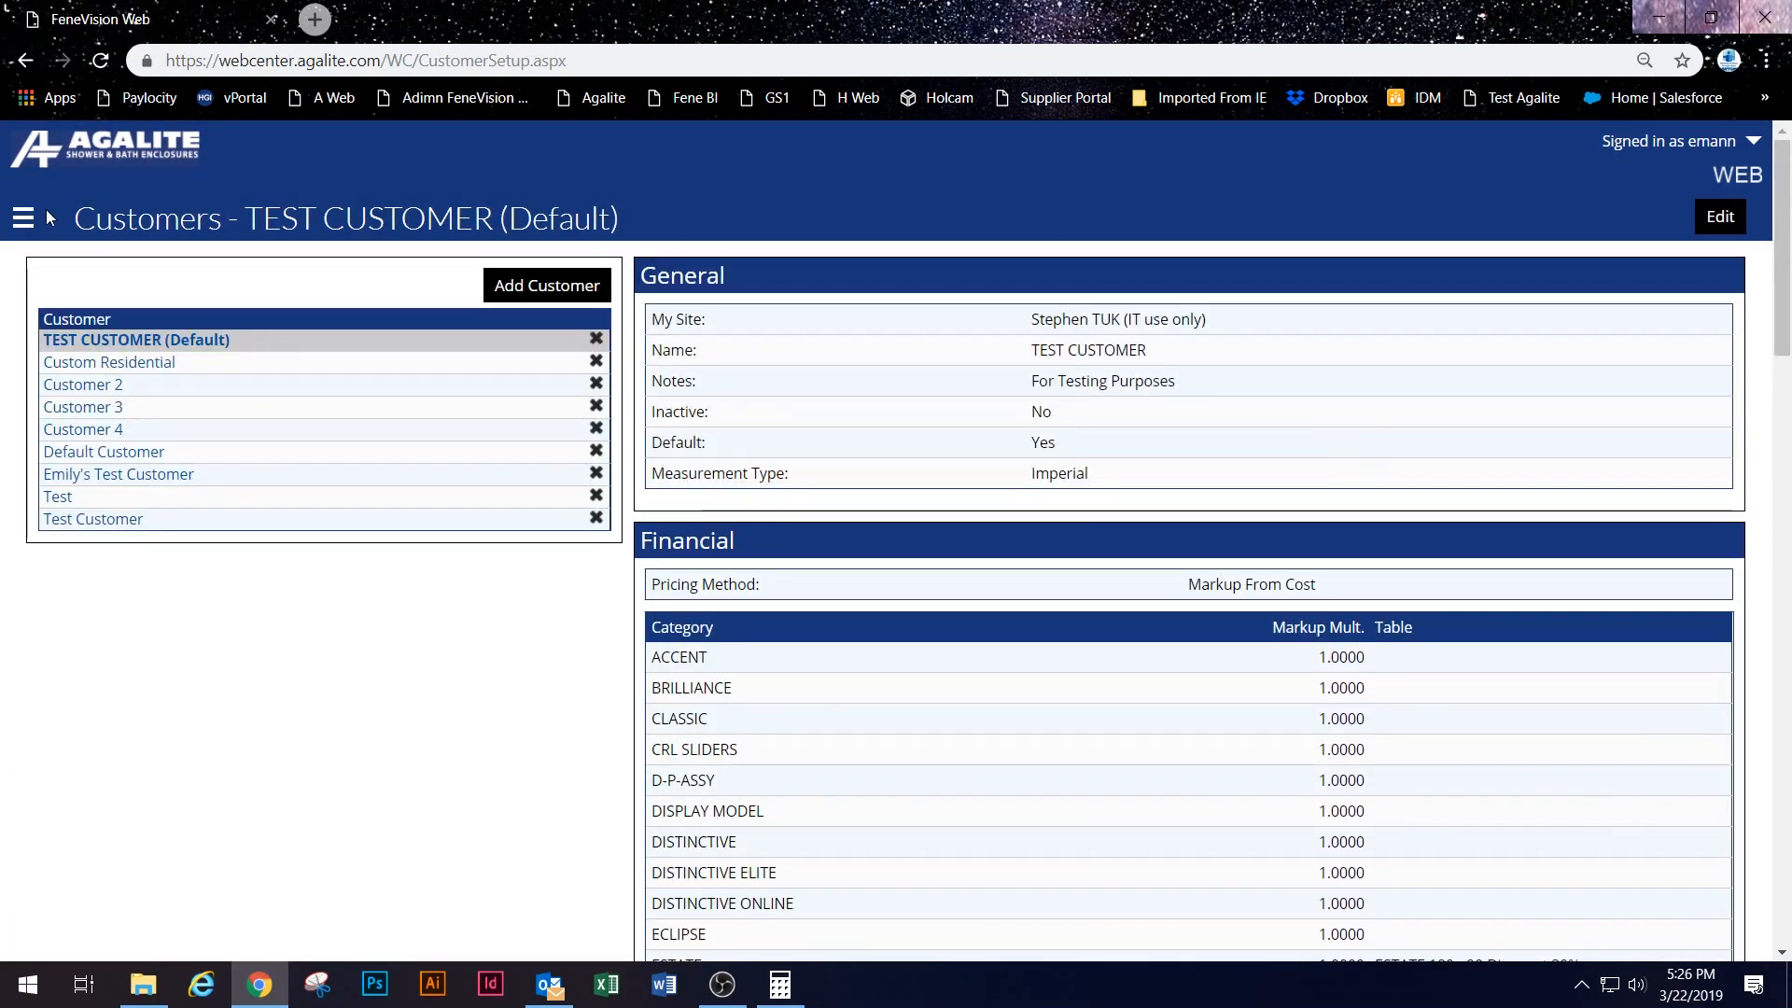
{"action": "left_click", "coordinate": [79, 151]}
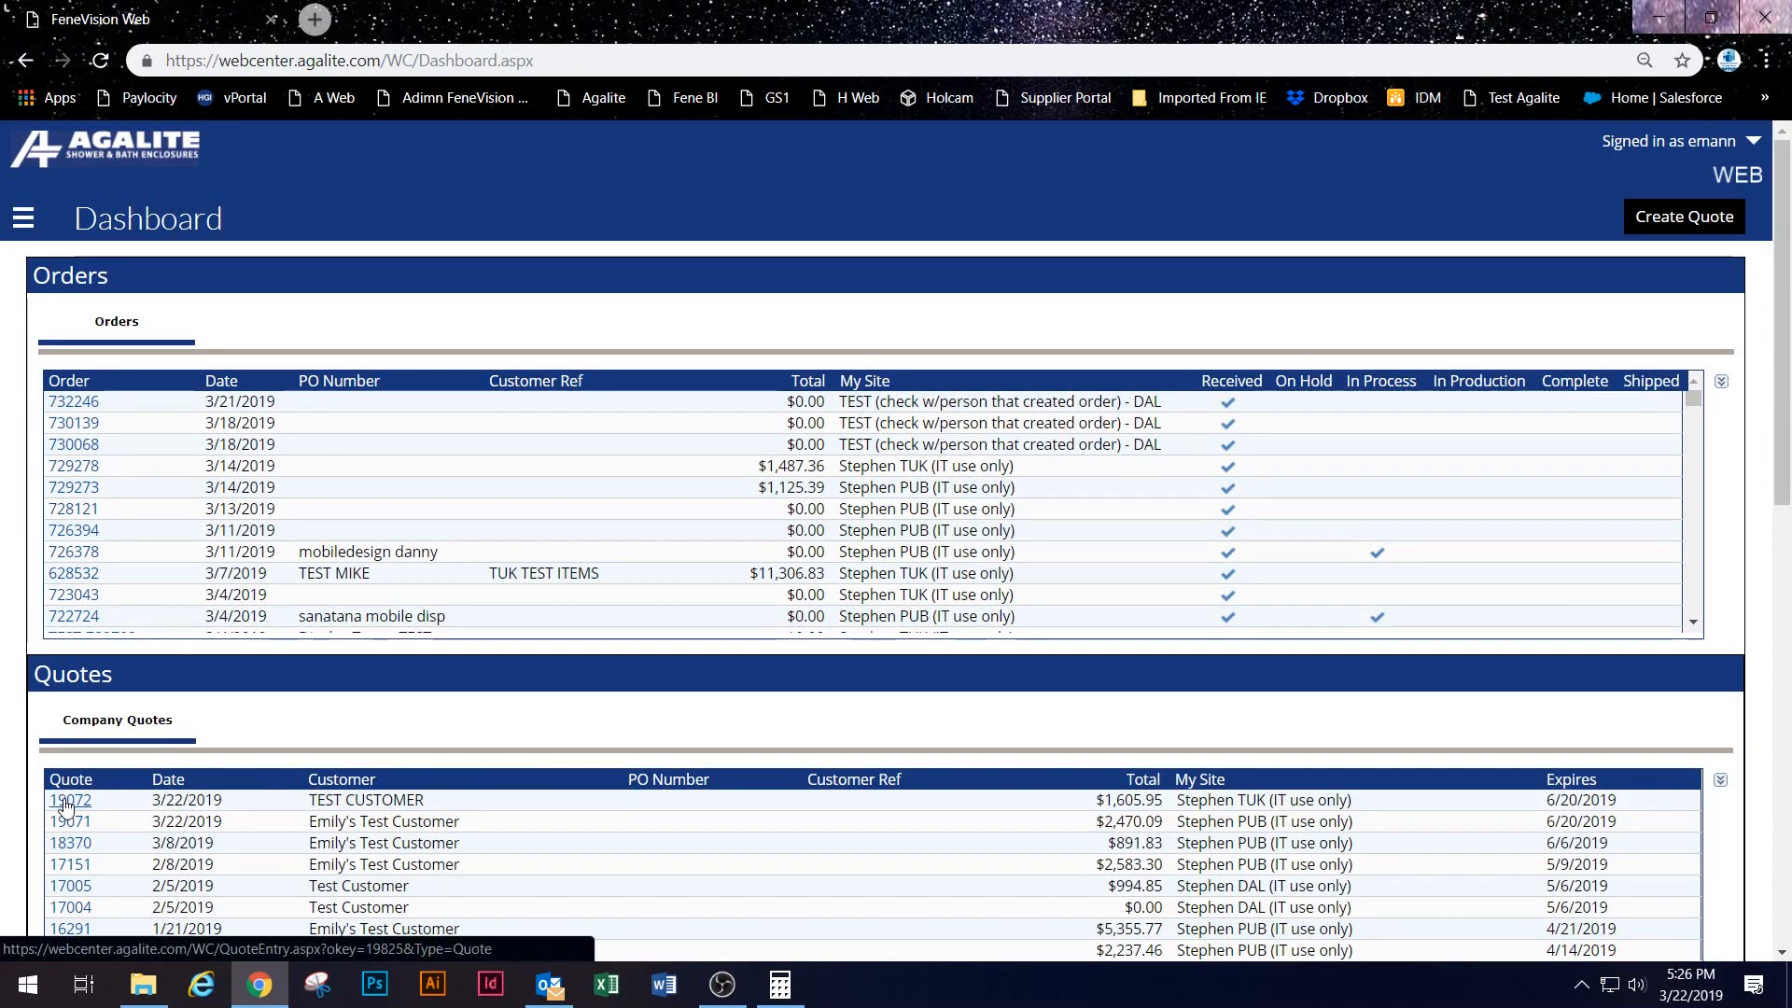
Step: Re-save quote 19072's LABOR-CUST line so it reprices to $250.00
{"action": "left_click", "coordinate": [70, 800]}
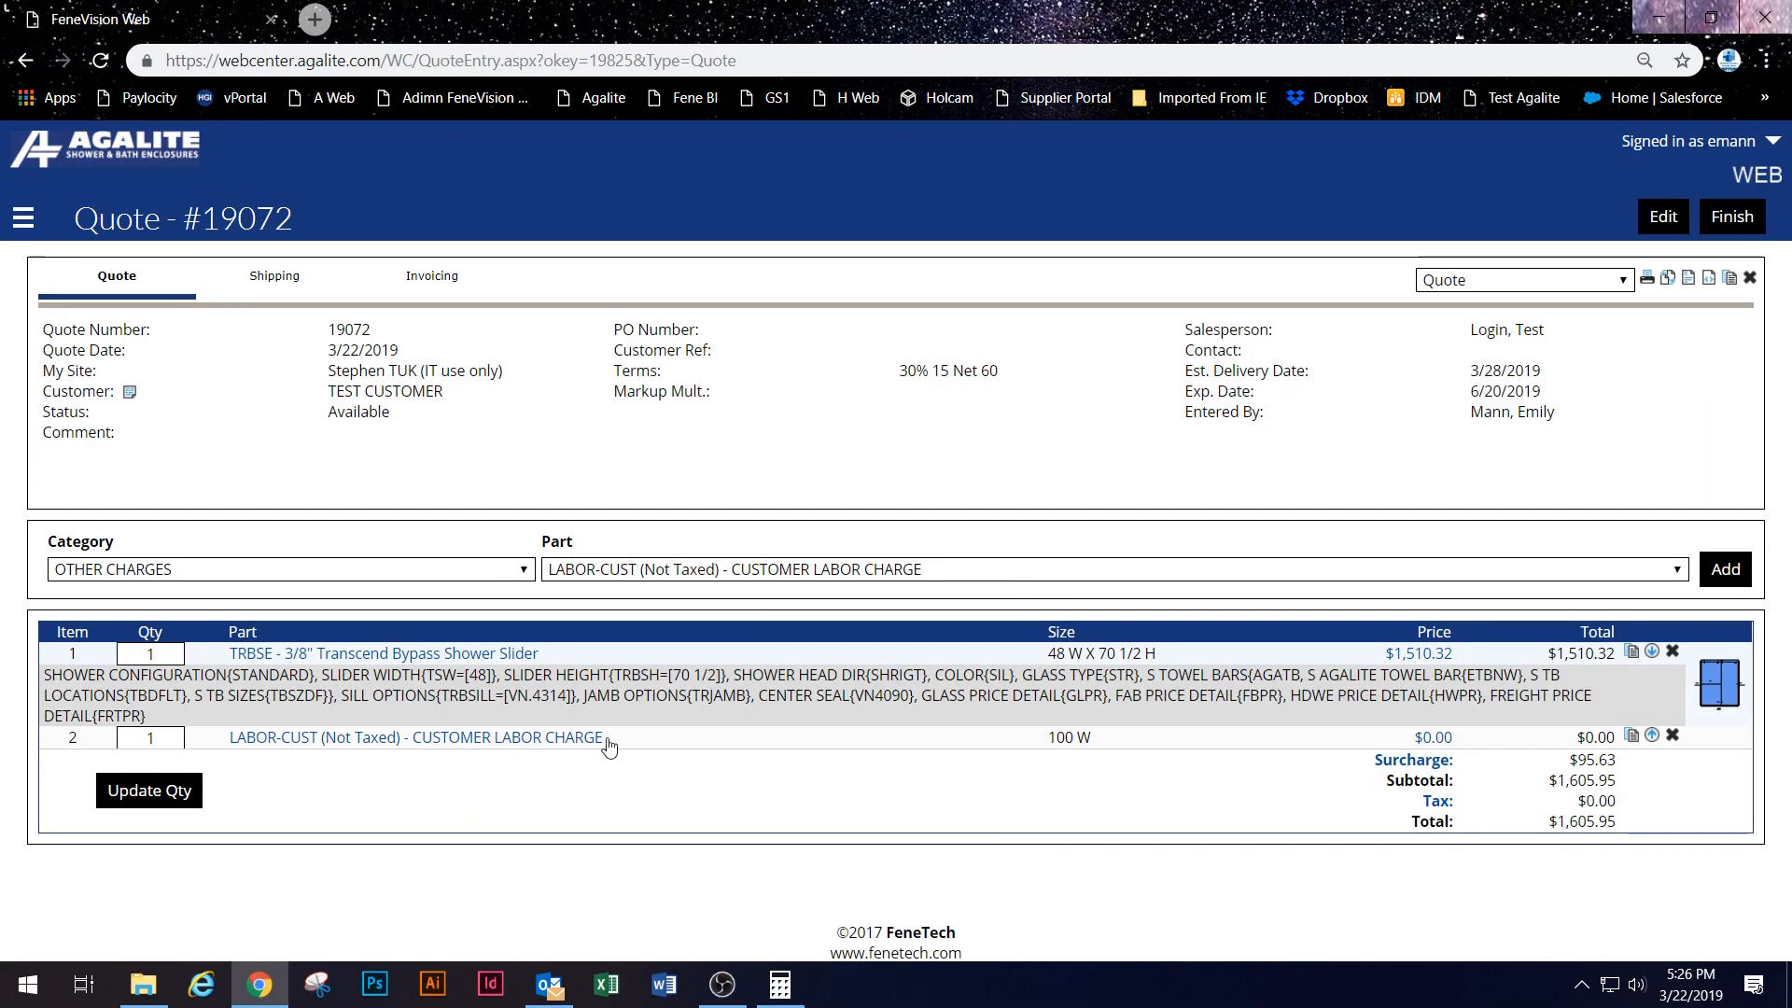
{"action": "left_click", "coordinate": [567, 739]}
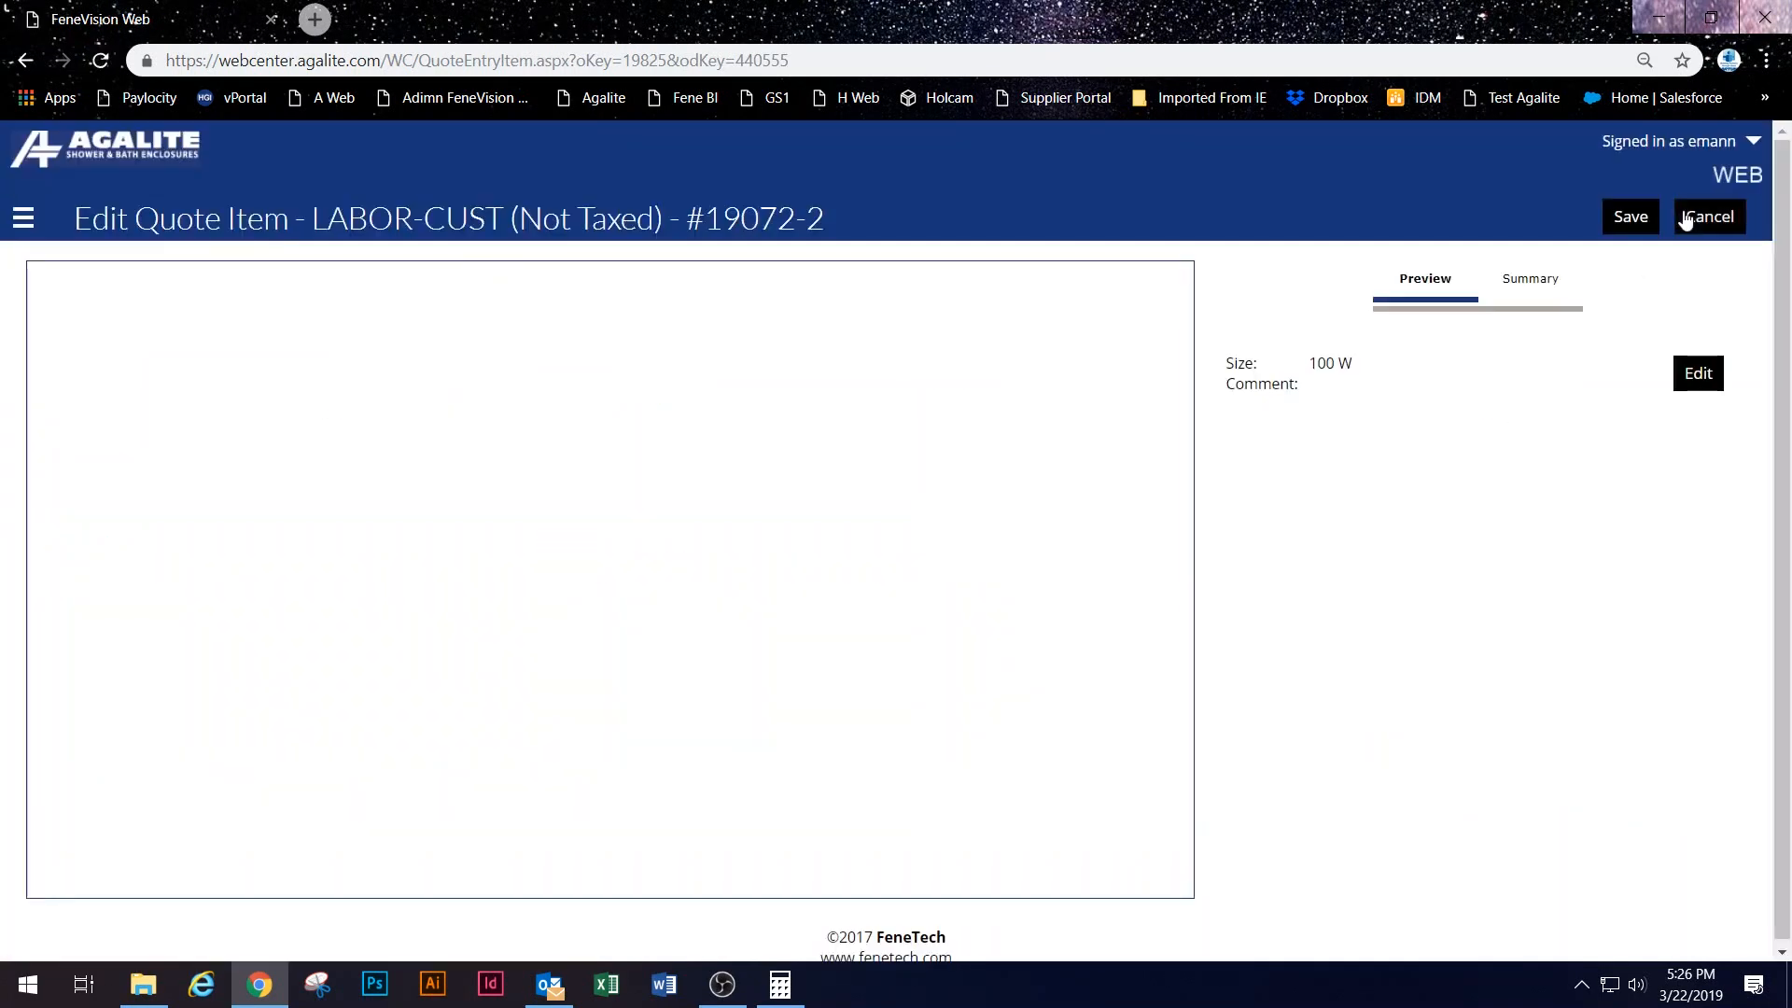
{"action": "left_click", "coordinate": [1630, 217]}
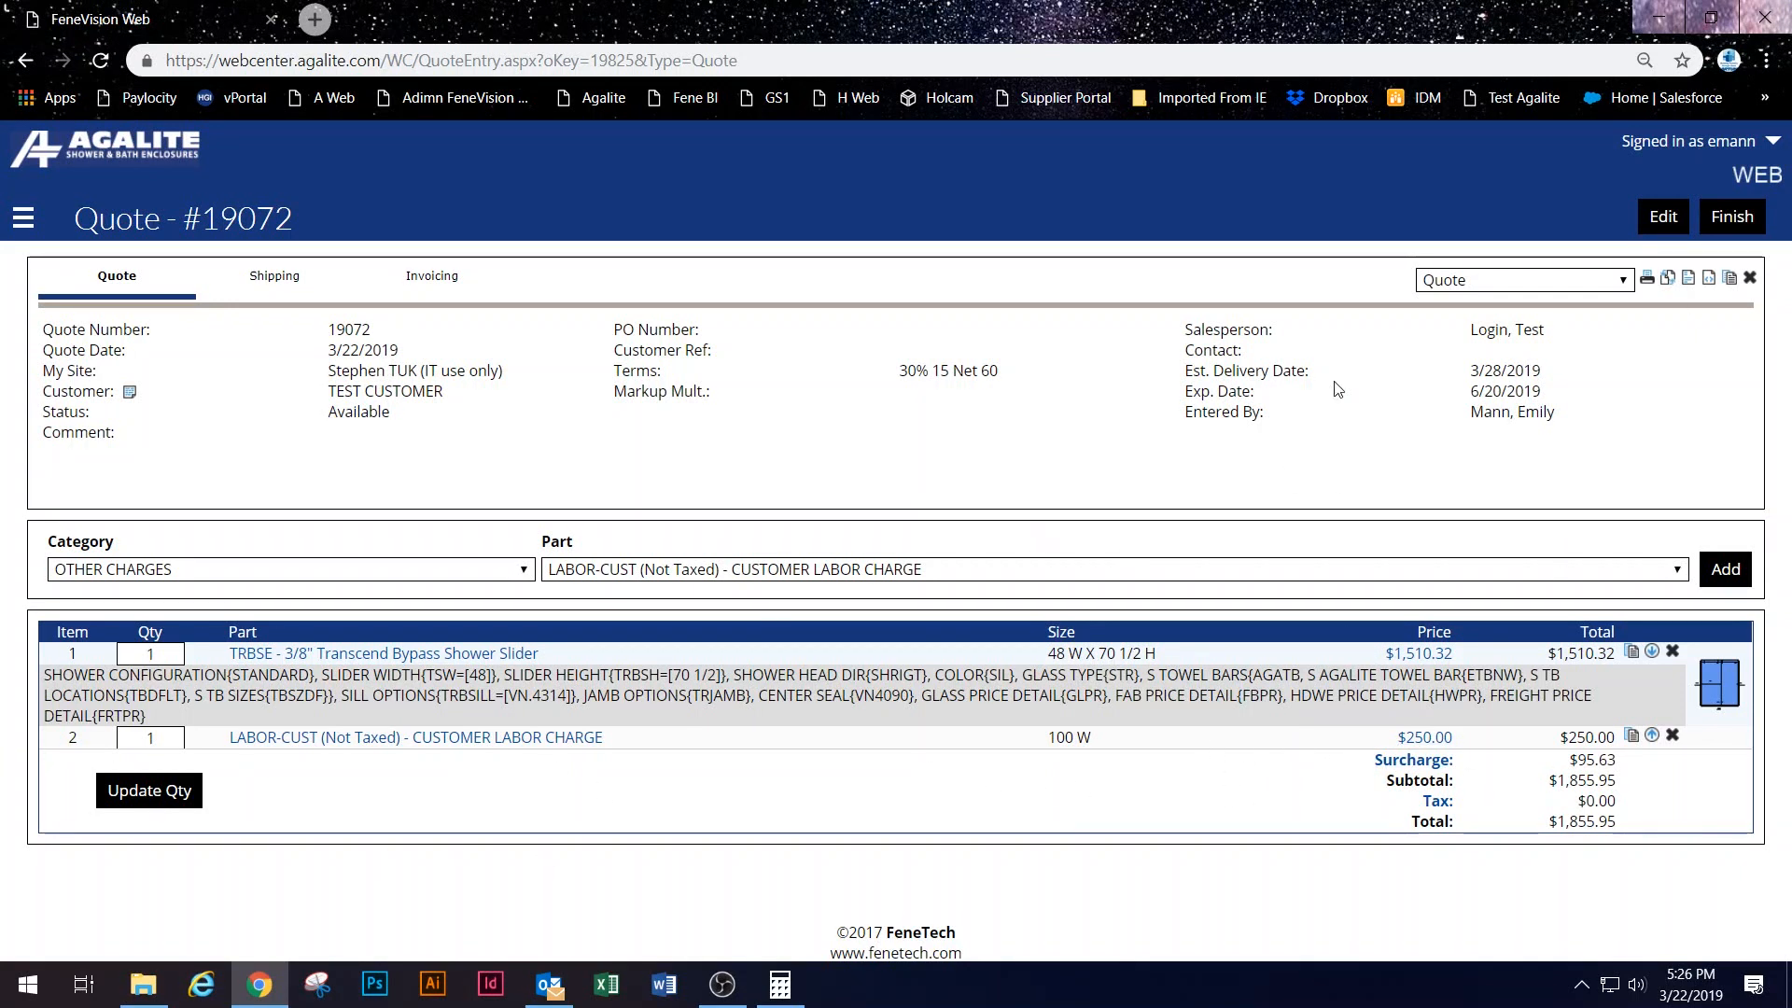
Step: Export the quote as a PDF using the 'Quote w/o Line Item Pricing' report
{"action": "left_click", "coordinate": [1581, 280]}
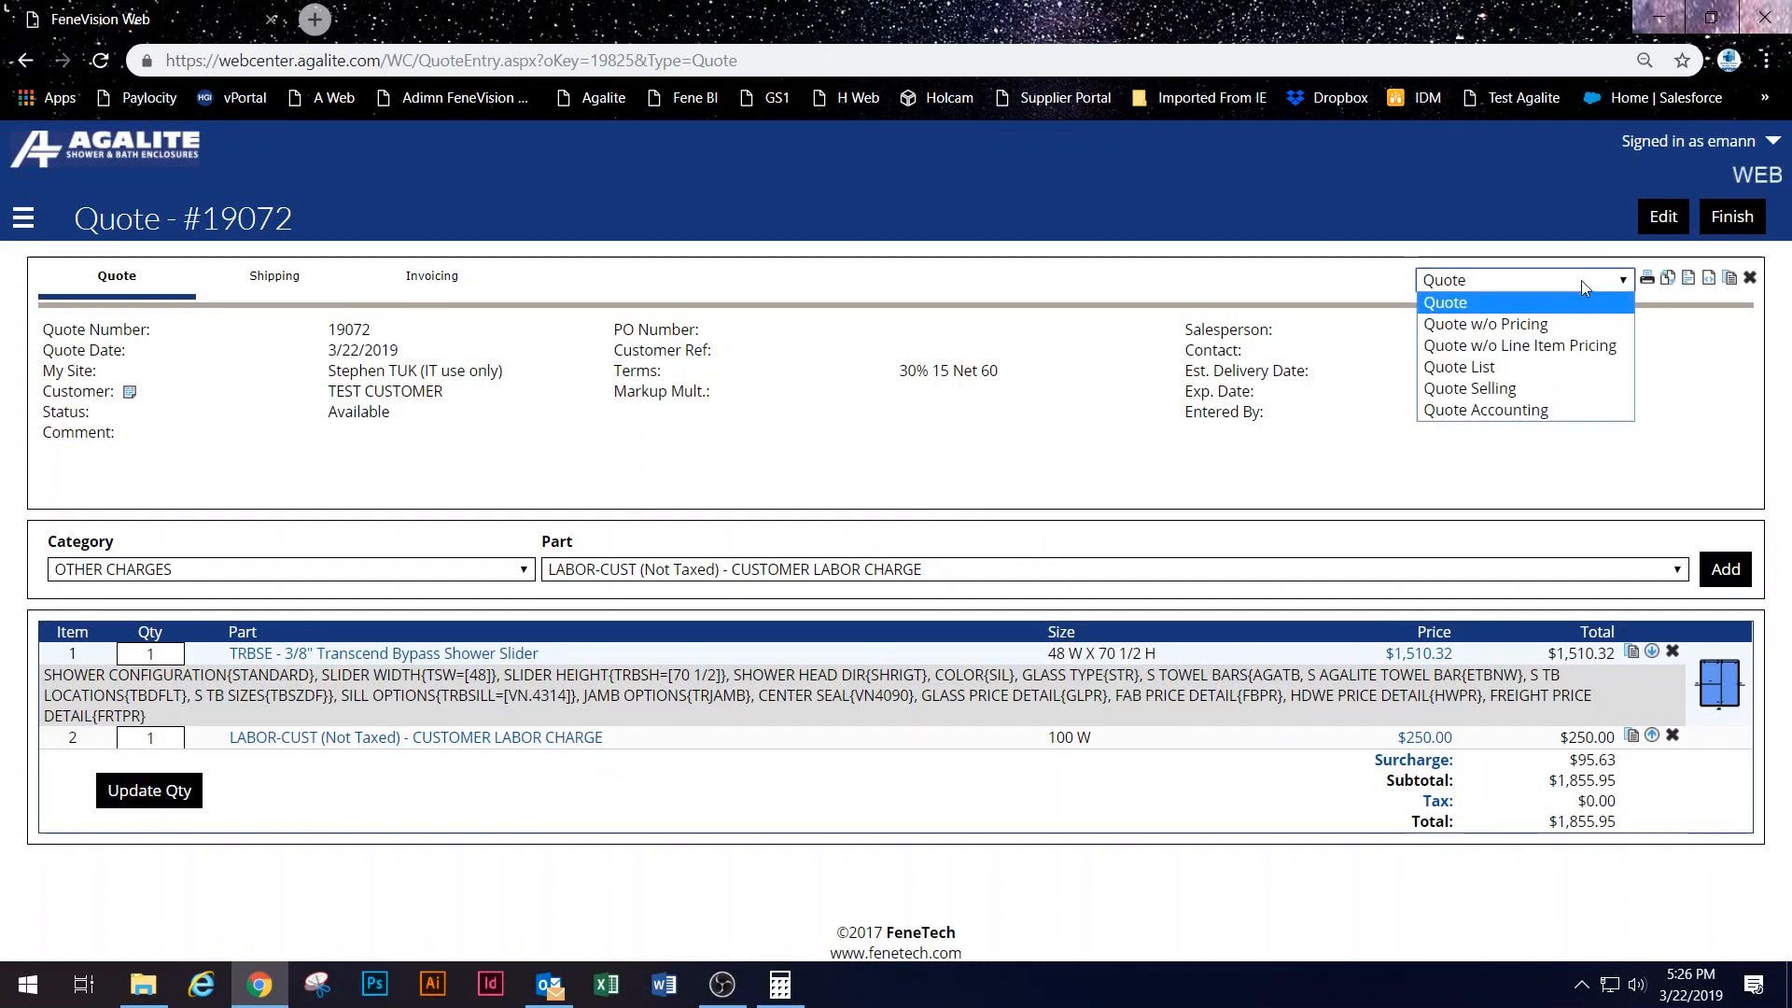
{"action": "left_click", "coordinate": [1589, 350]}
{"action": "left_click", "coordinate": [1648, 279]}
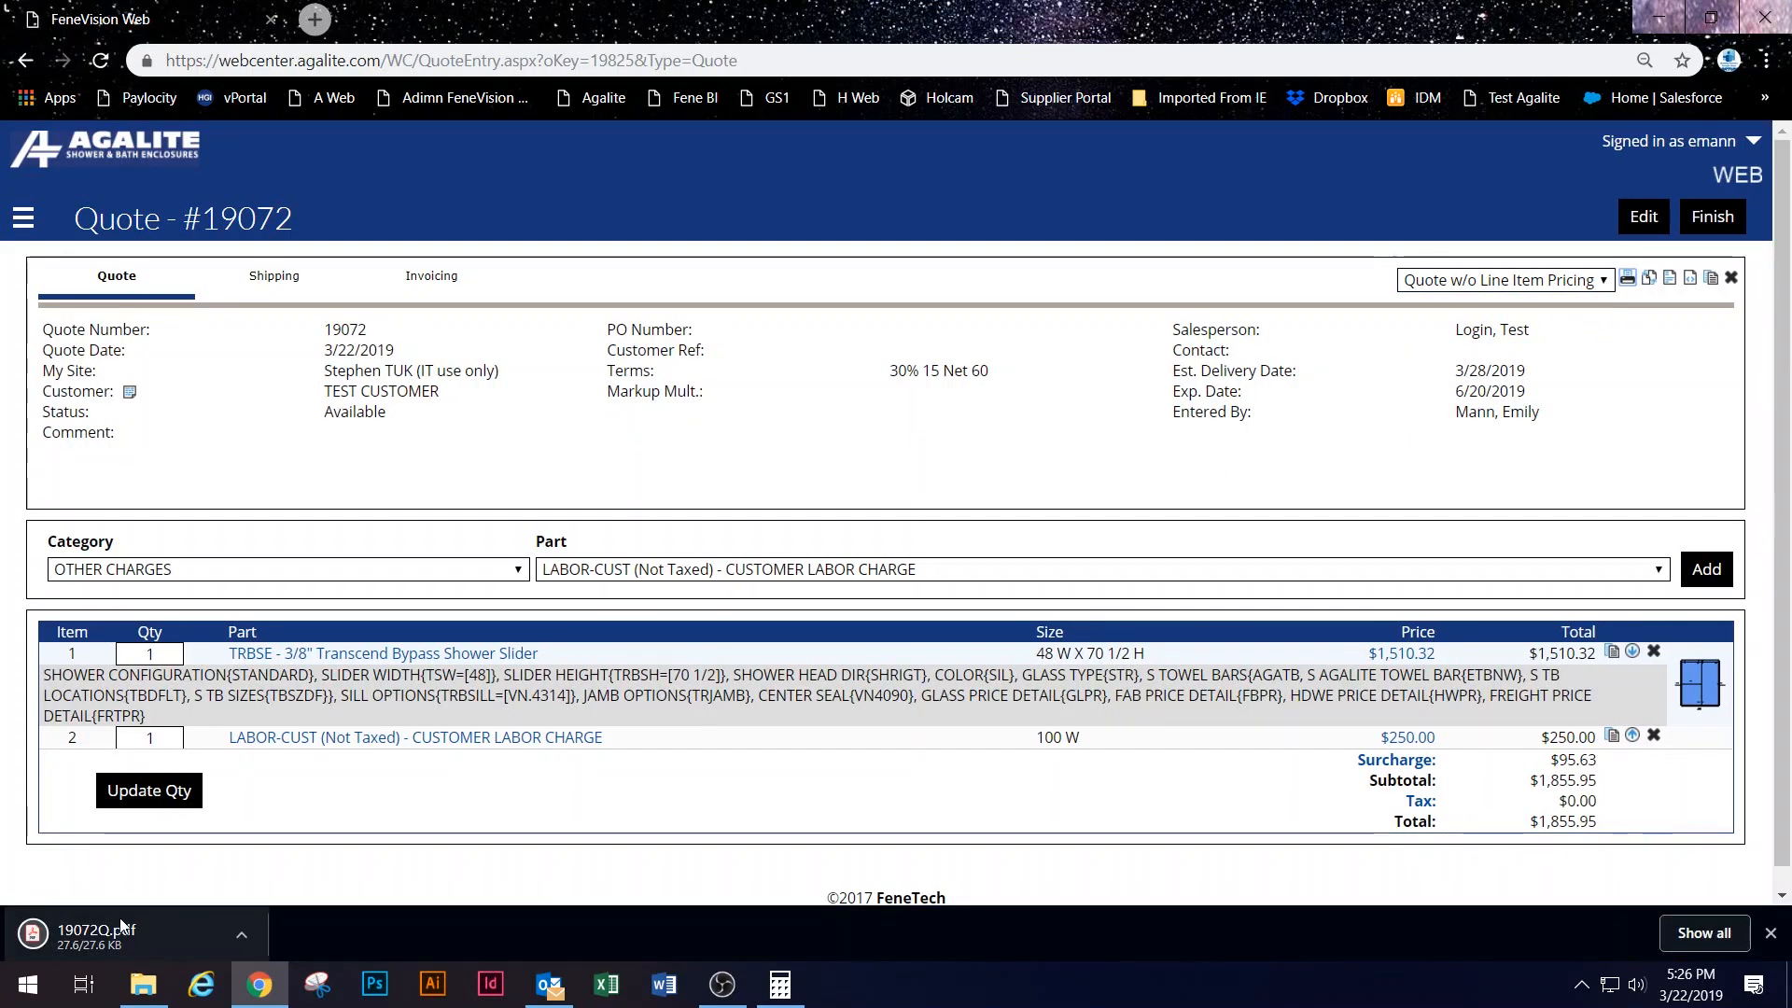
Step: Open 19072Q.pdf, check the $1855.95 total on unpriced lines, and return to quote #19072
{"action": "left_click", "coordinate": [129, 929]}
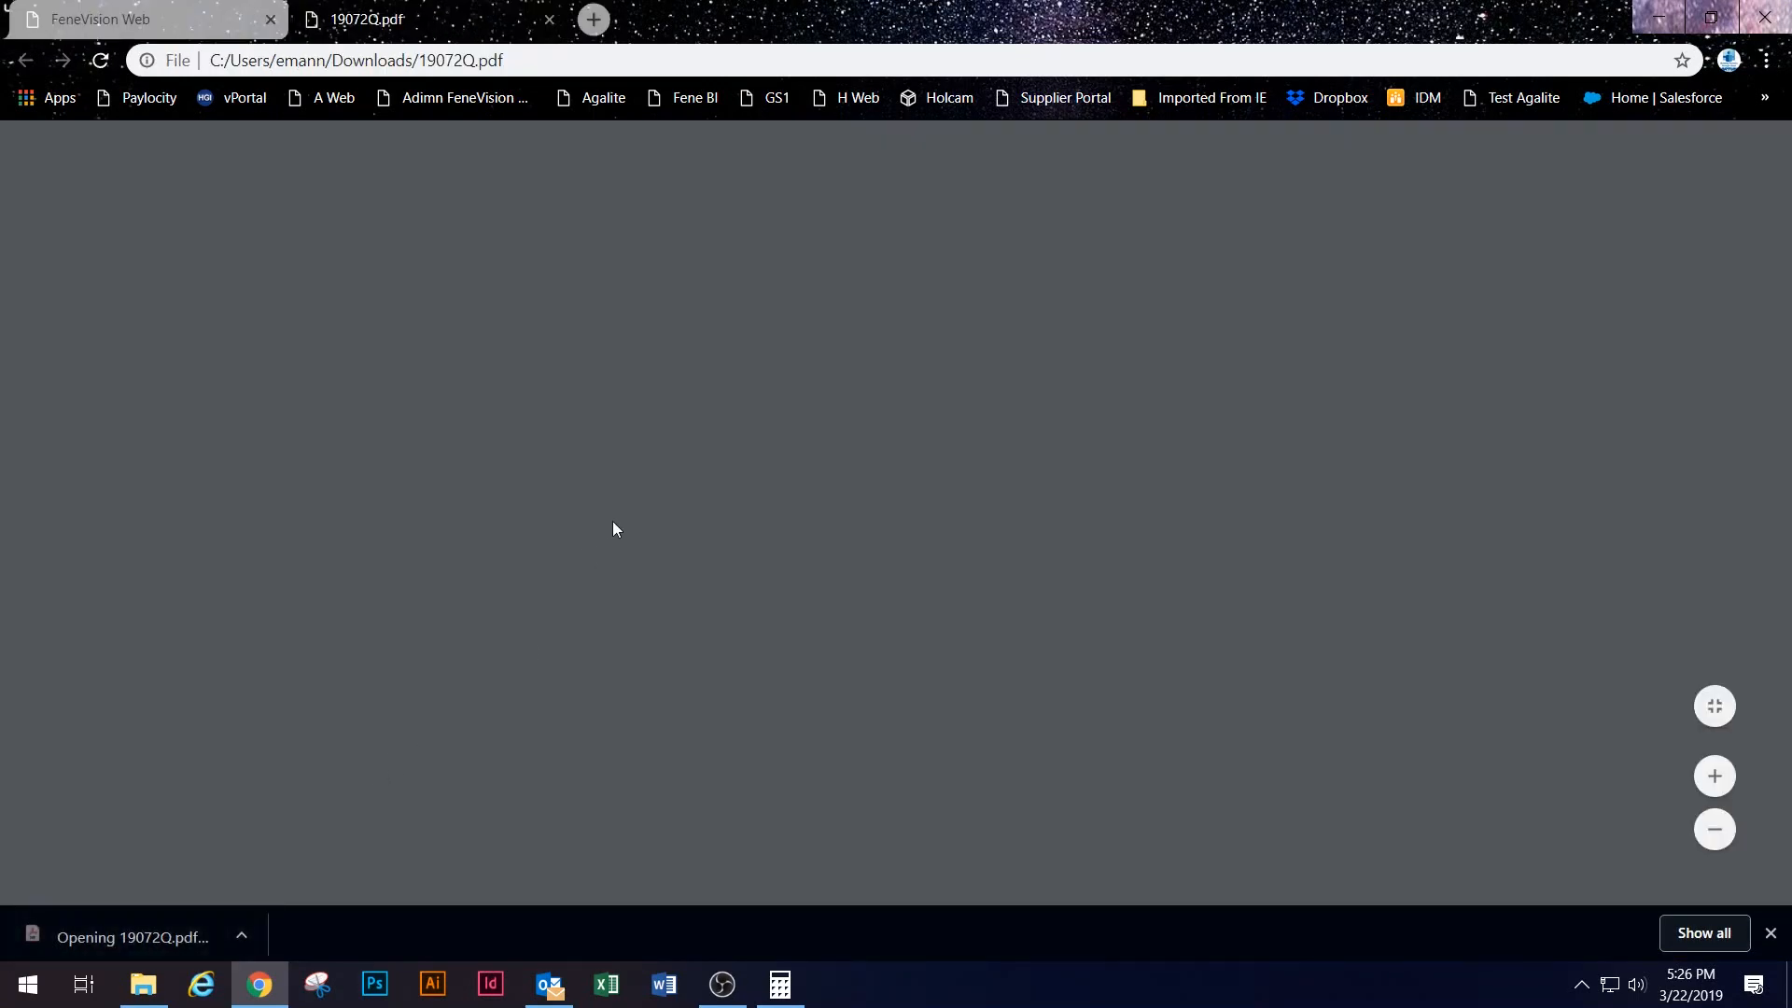
{"action": "scroll", "coordinate": [943, 619], "scroll_direction": "down", "scroll_amount": 6}
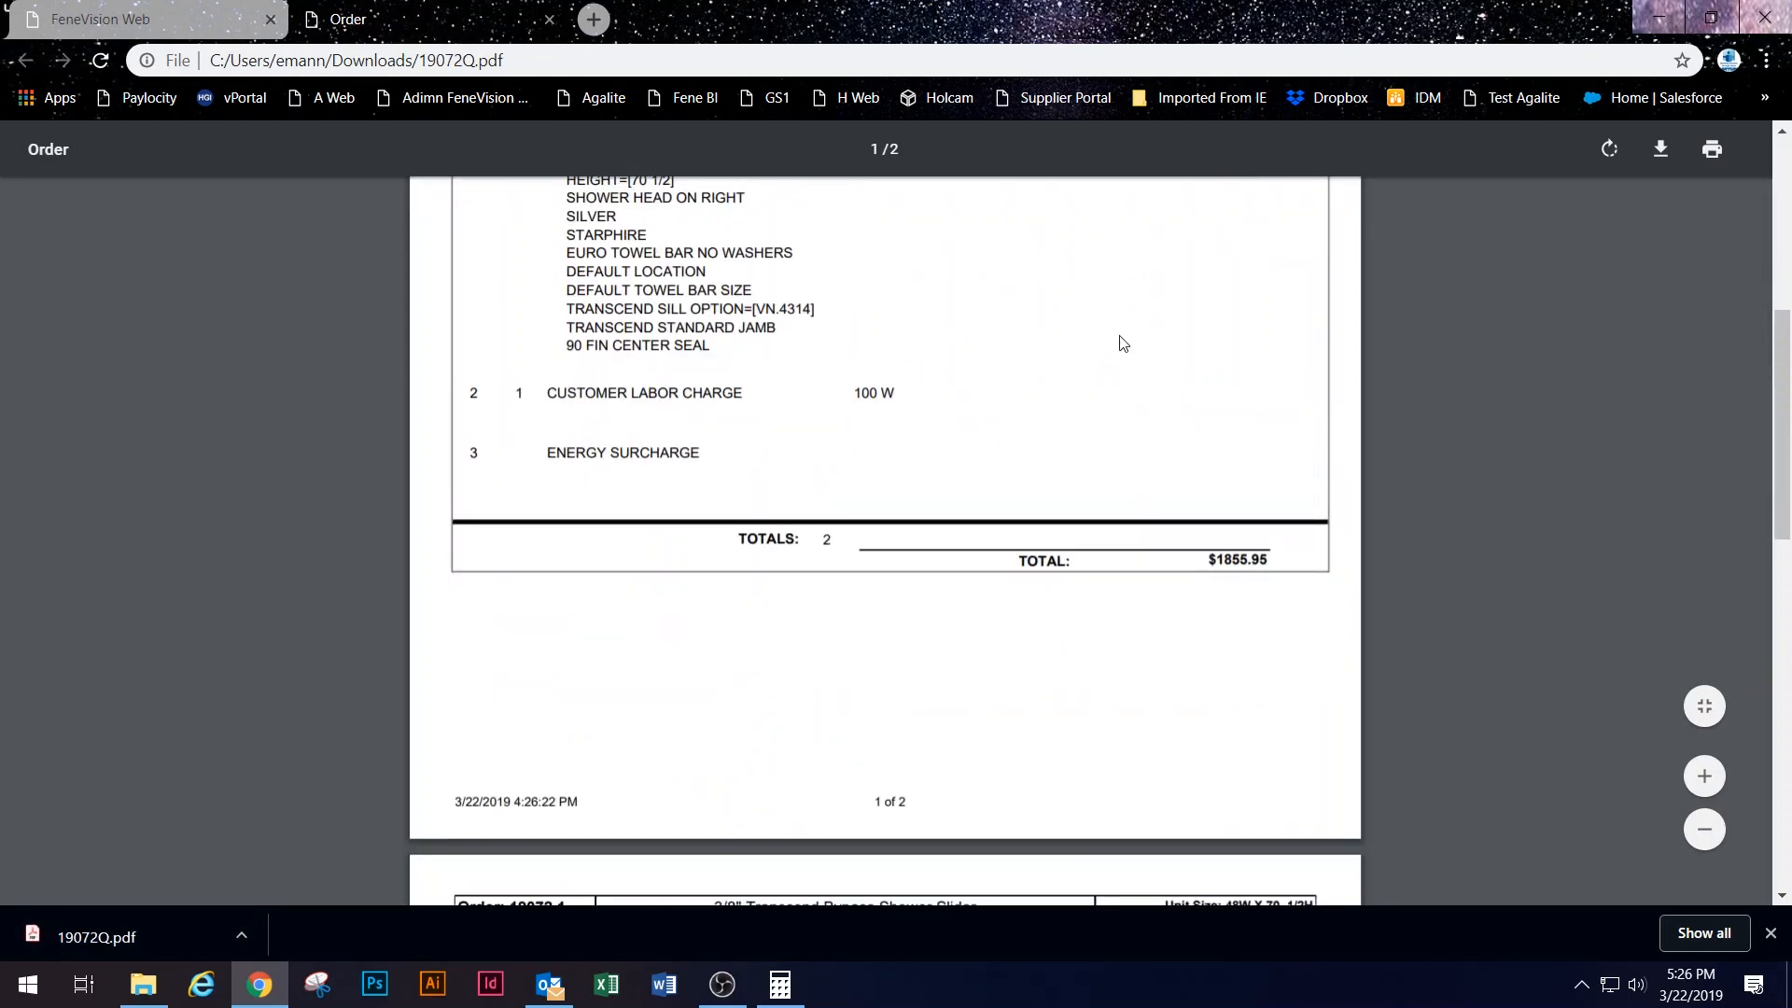
{"action": "scroll", "coordinate": [1125, 347], "scroll_direction": "up", "scroll_amount": 3}
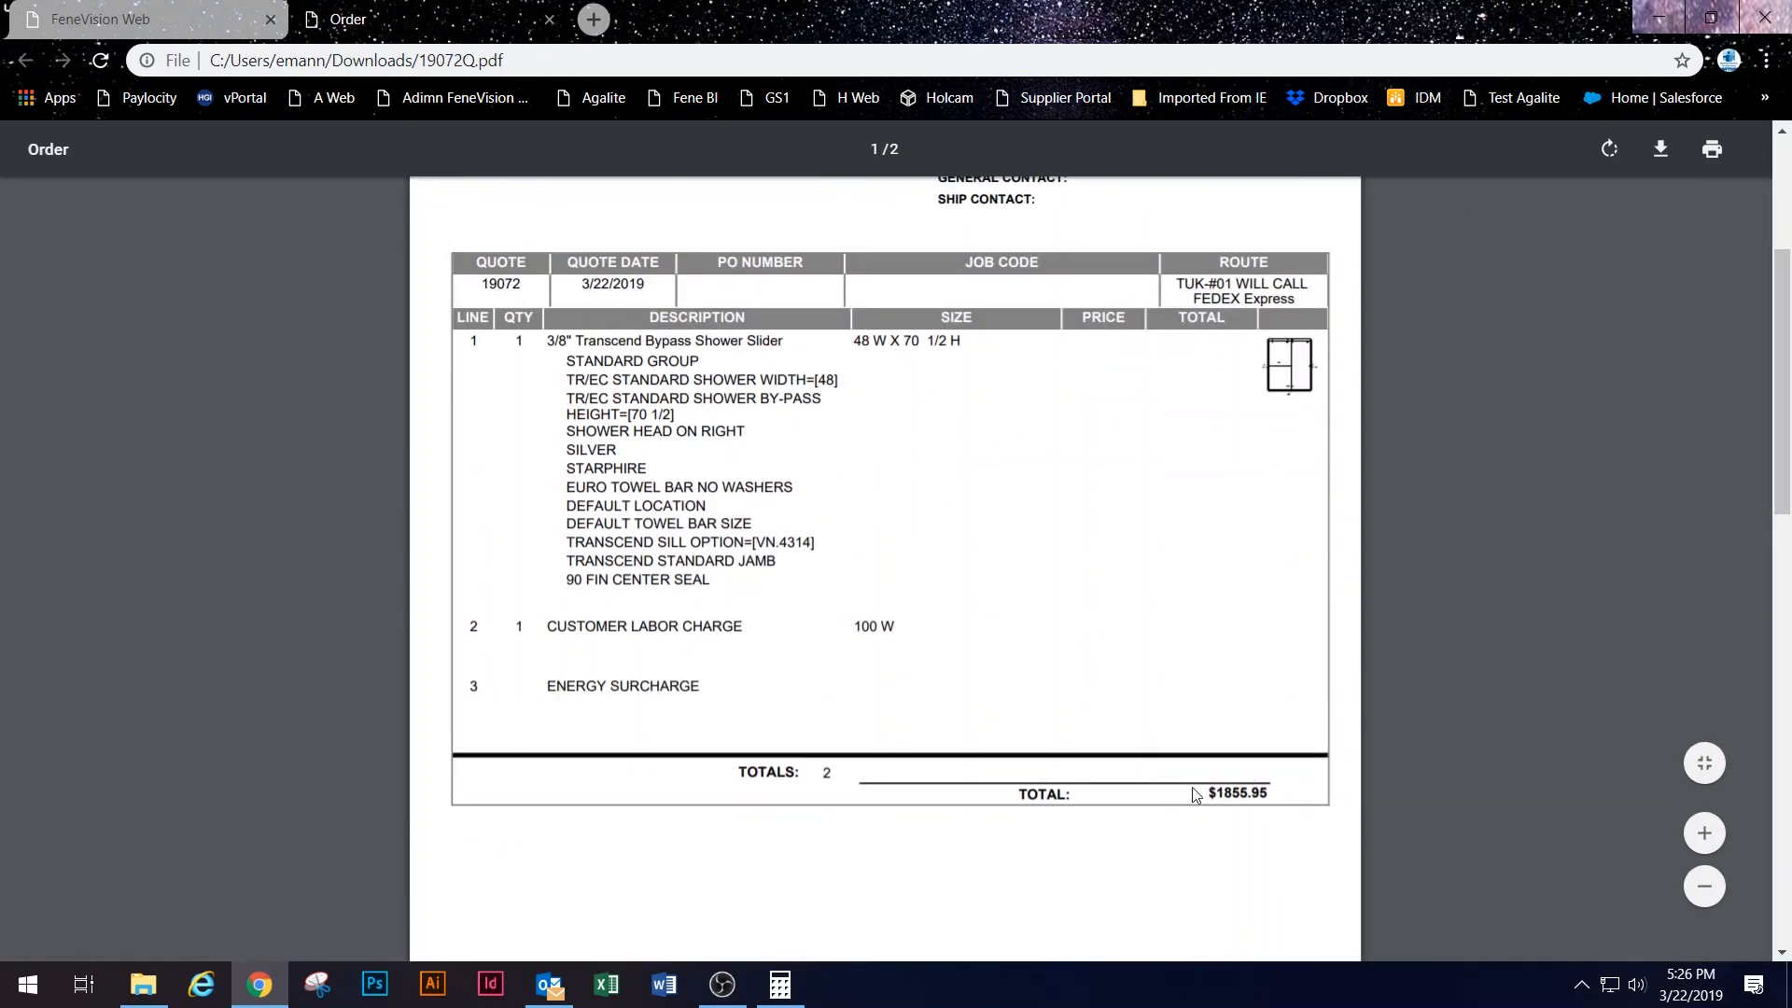
{"action": "left_click_drag", "start_coordinate": [1230, 799], "coordinate": [1309, 796]}
{"action": "left_click", "coordinate": [1530, 715]}
{"action": "scroll", "coordinate": [1373, 718], "scroll_direction": "down", "scroll_amount": 8}
{"action": "scroll", "coordinate": [1328, 692], "scroll_direction": "up", "scroll_amount": 4}
{"action": "left_click", "coordinate": [118, 20]}
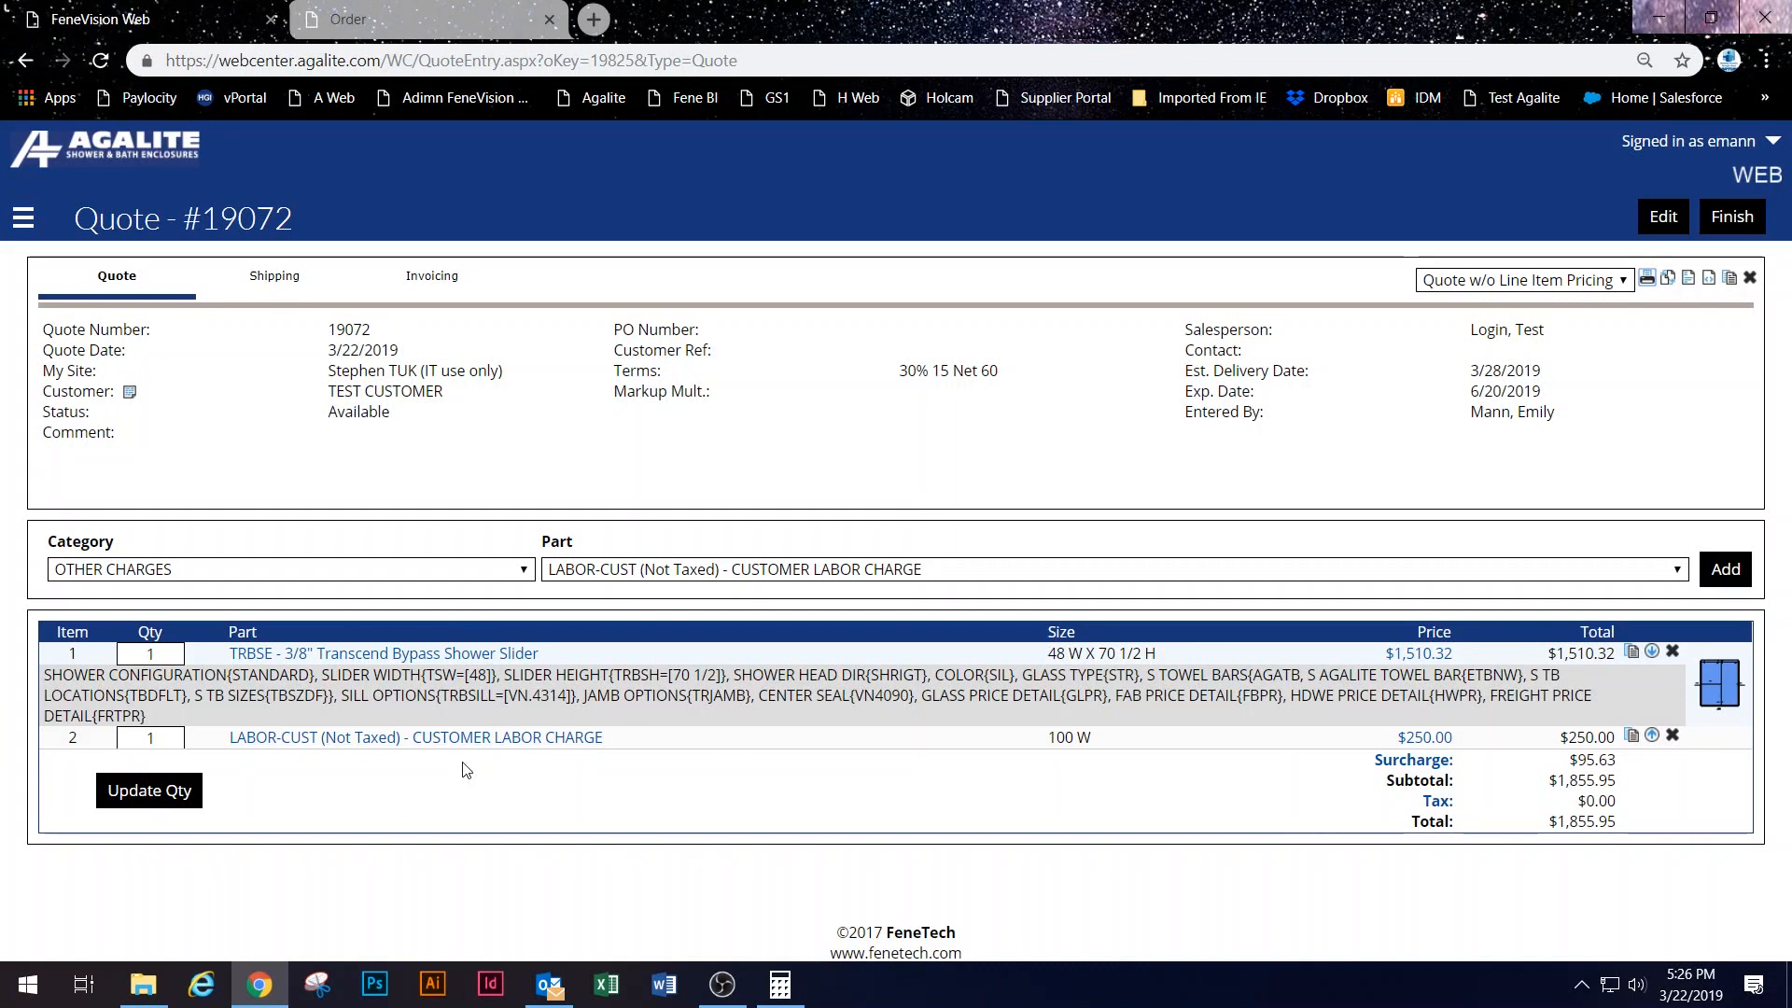
{"action": "left_click_drag", "start_coordinate": [464, 739], "coordinate": [672, 738]}
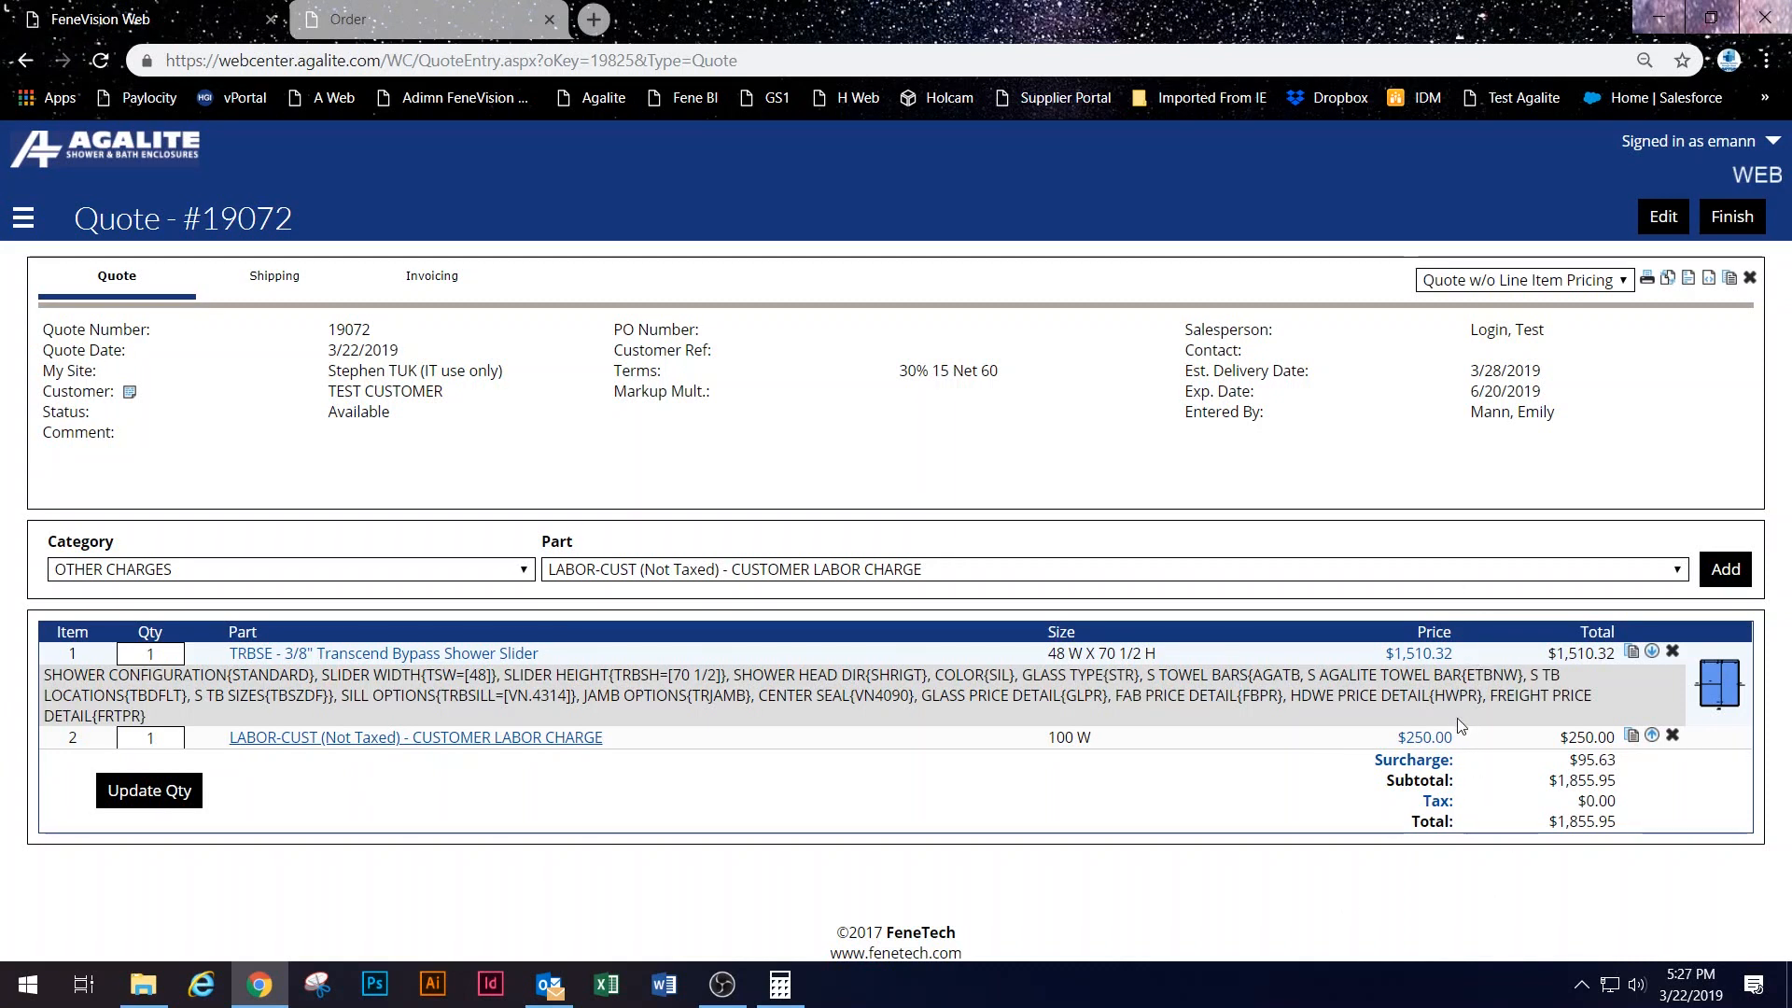
Step: After glancing at line 2's labor breakdown, open line 1's $1,510.32 shower slider price breakdown
{"action": "left_click", "coordinate": [1425, 738]}
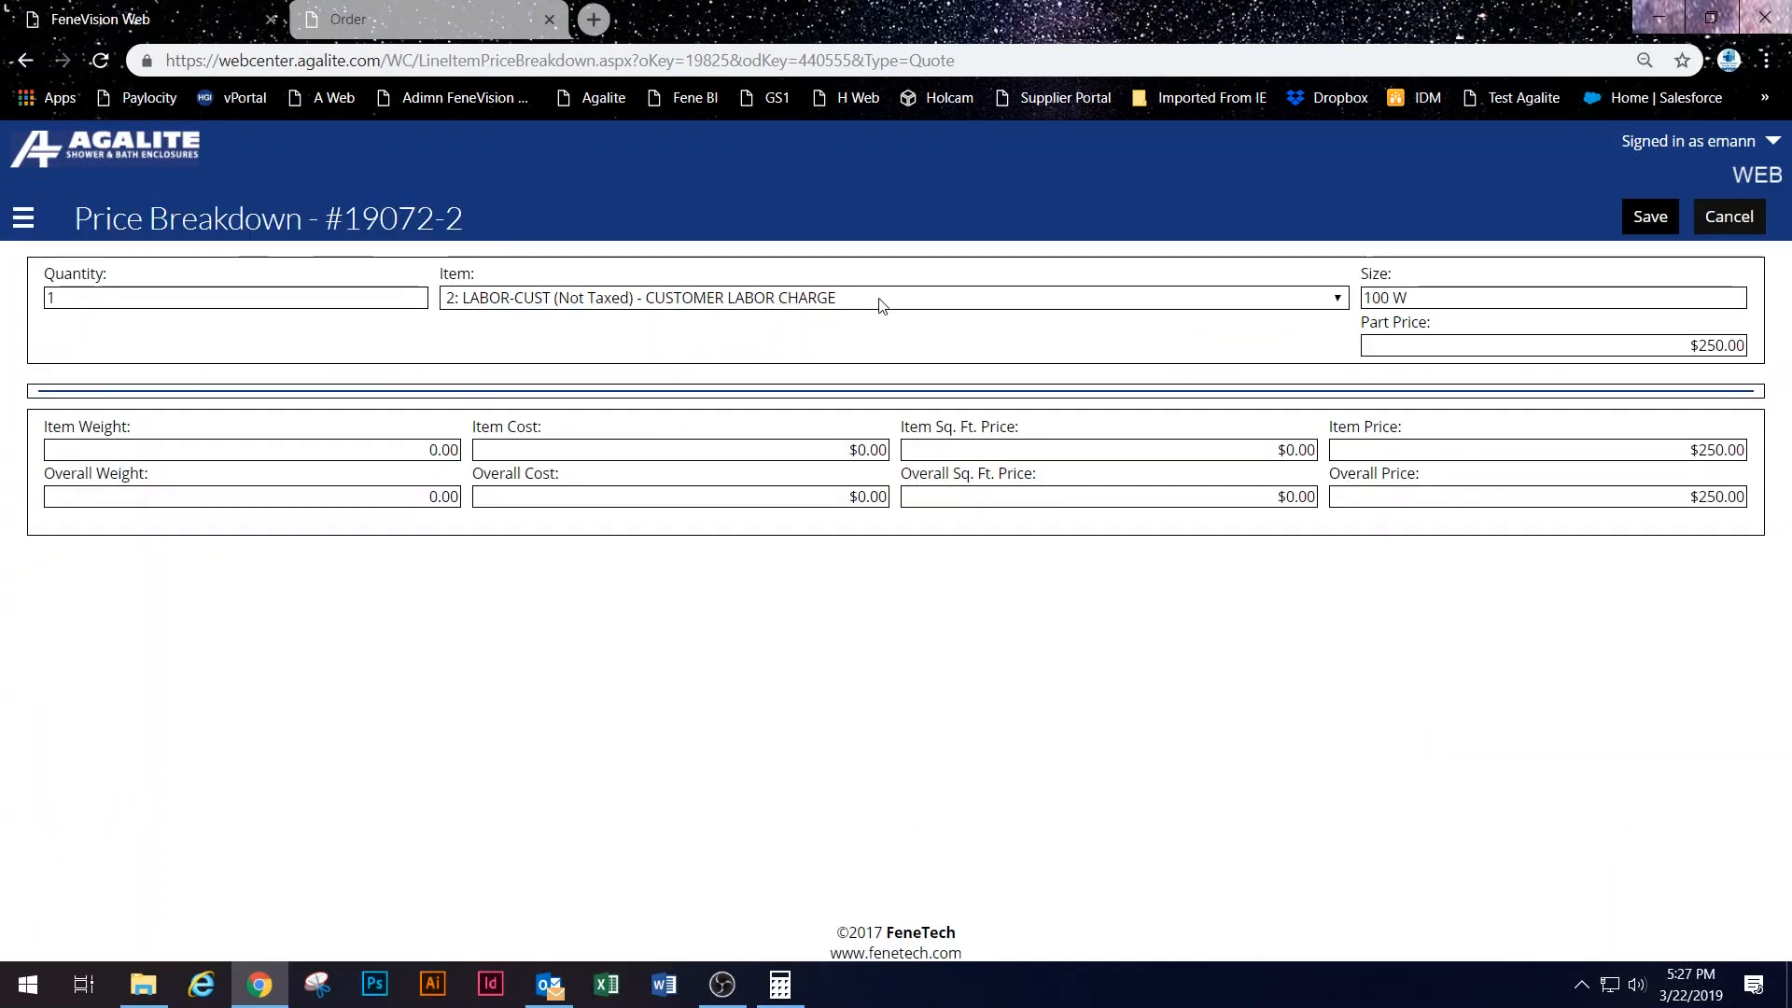
{"action": "left_click", "coordinate": [1728, 216]}
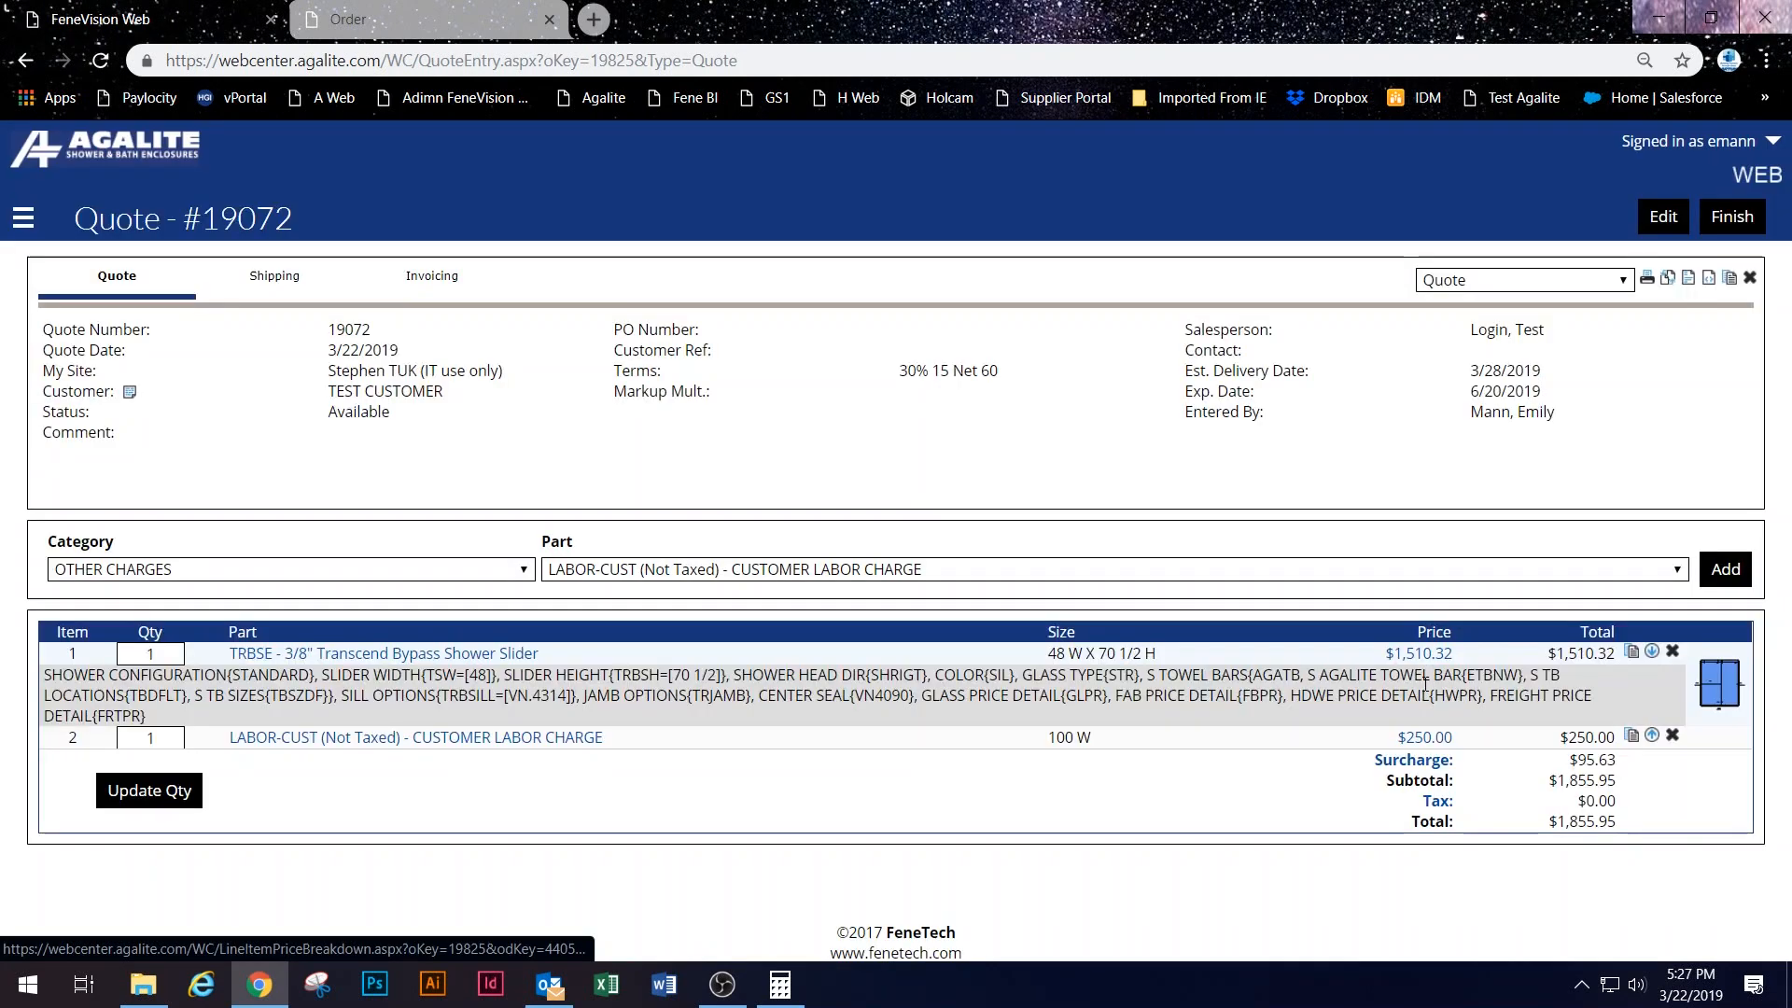
{"action": "left_click", "coordinate": [1421, 653]}
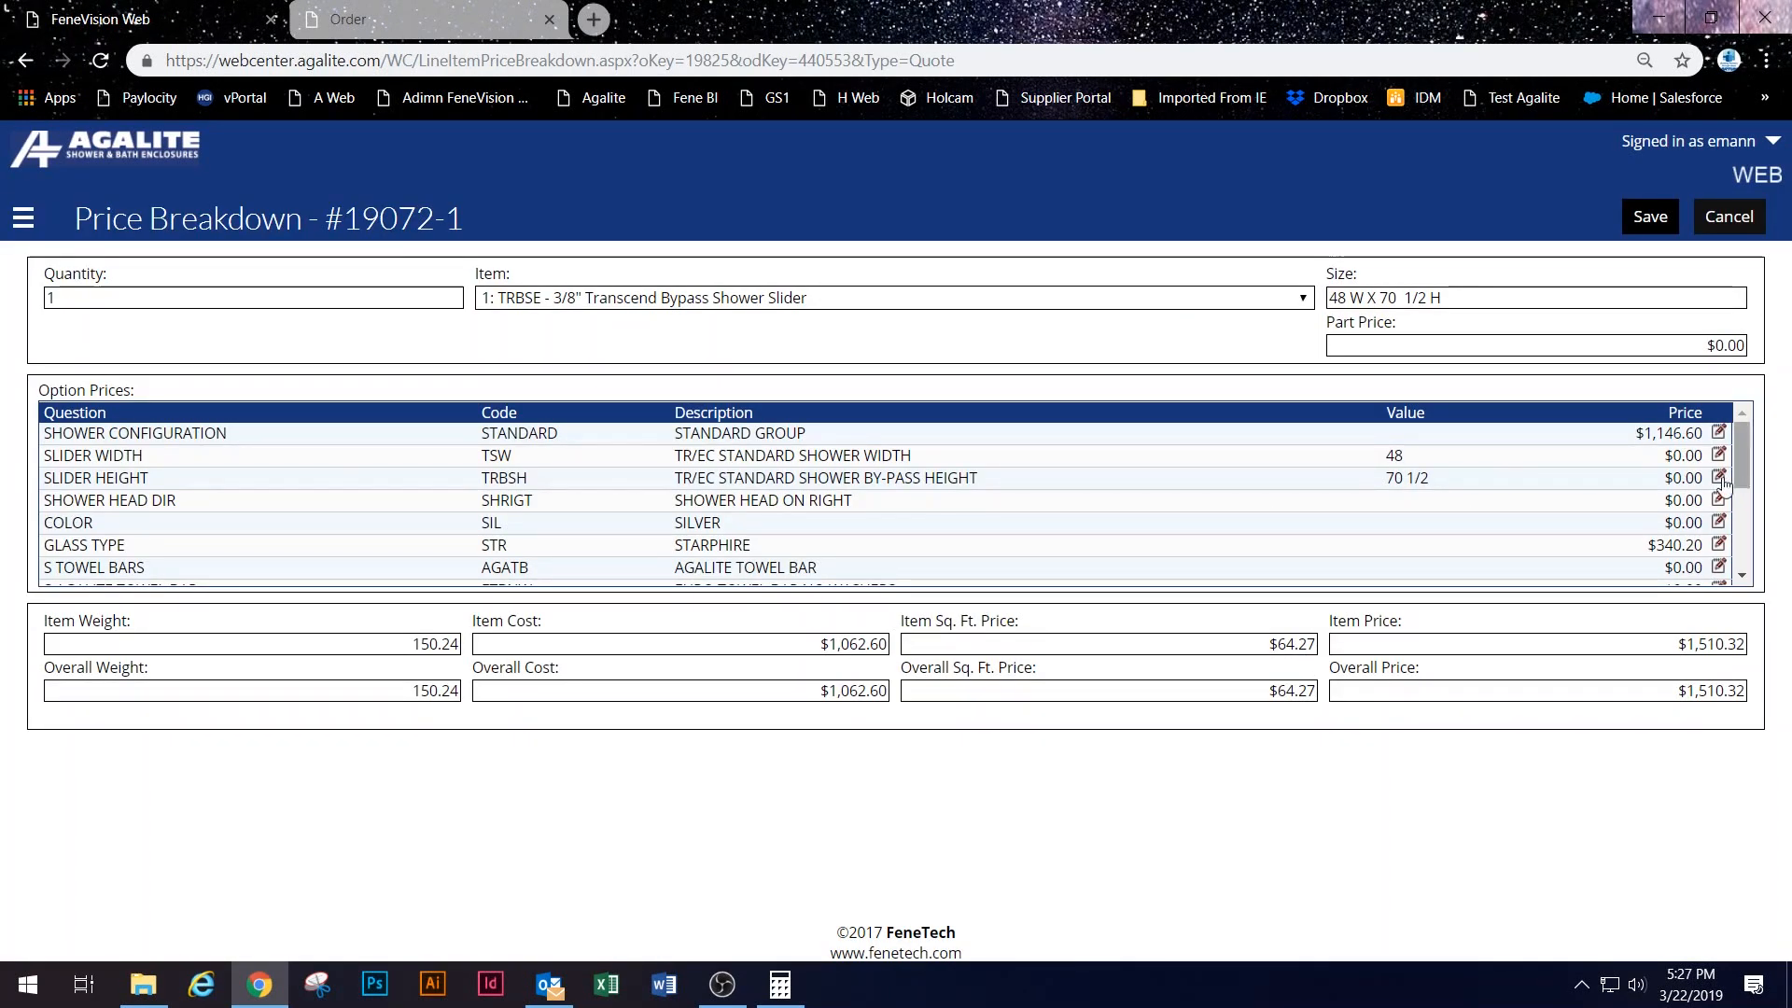
{"action": "scroll", "coordinate": [1738, 478], "scroll_direction": "down", "scroll_amount": 3}
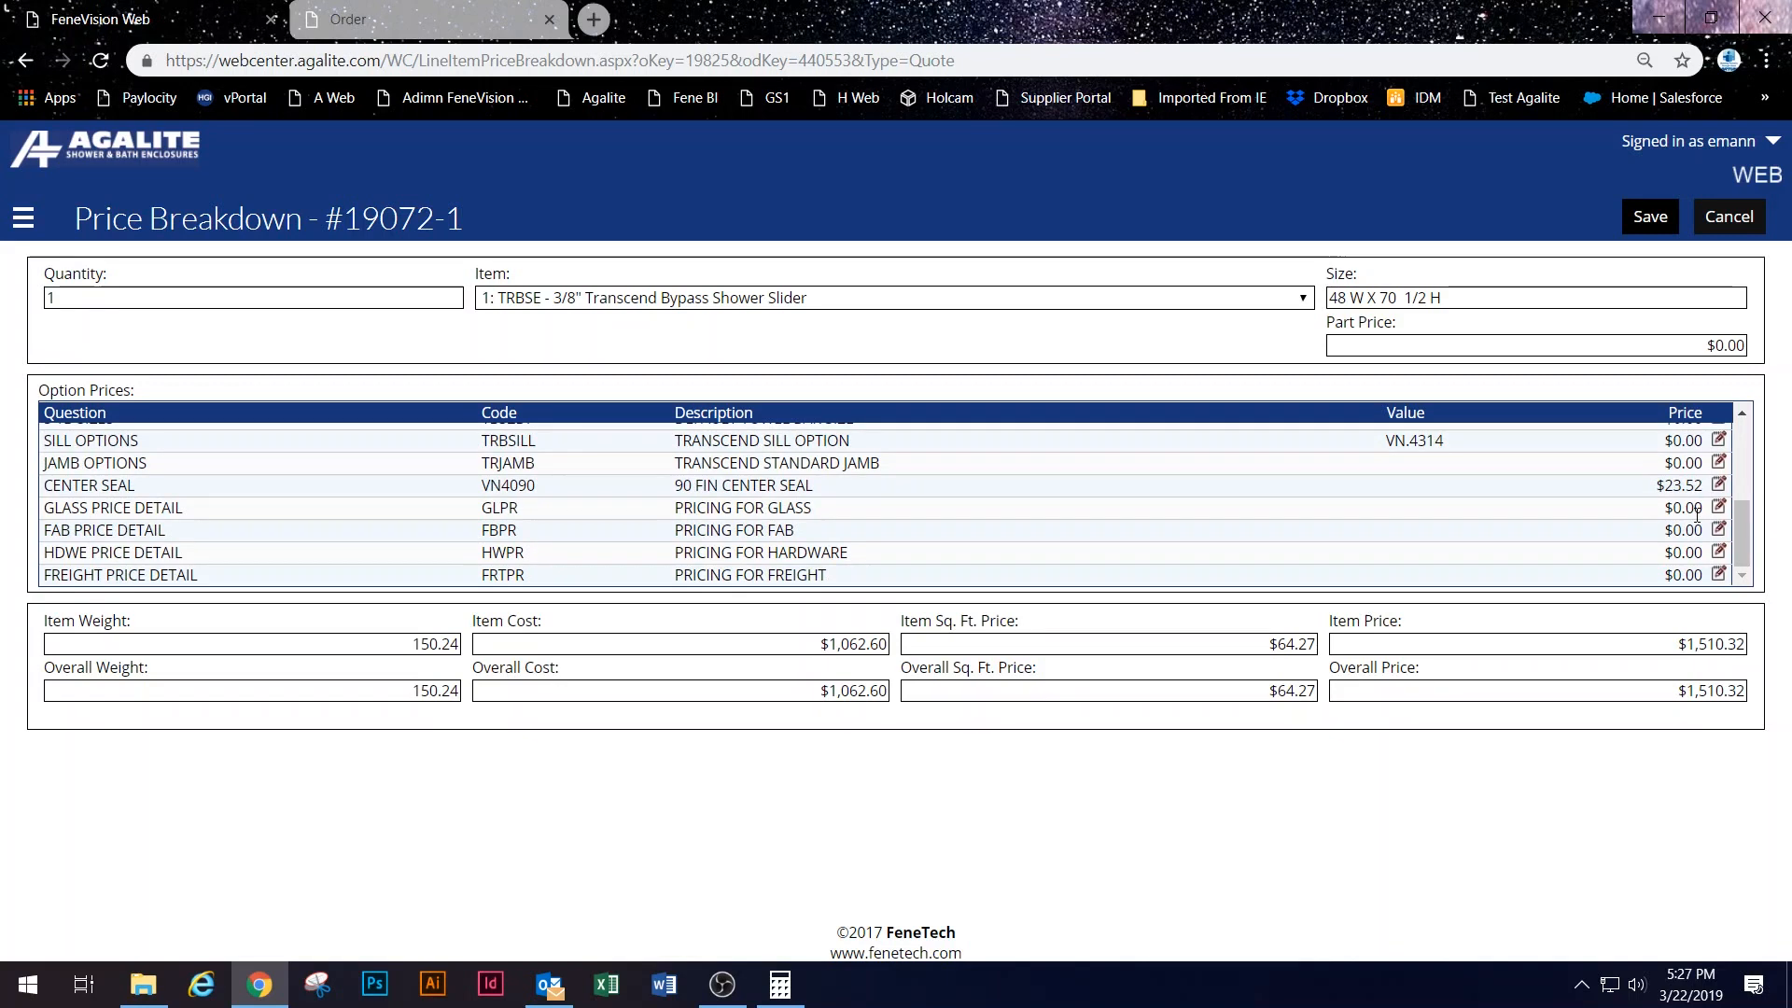
{"action": "left_click", "coordinate": [1718, 507]}
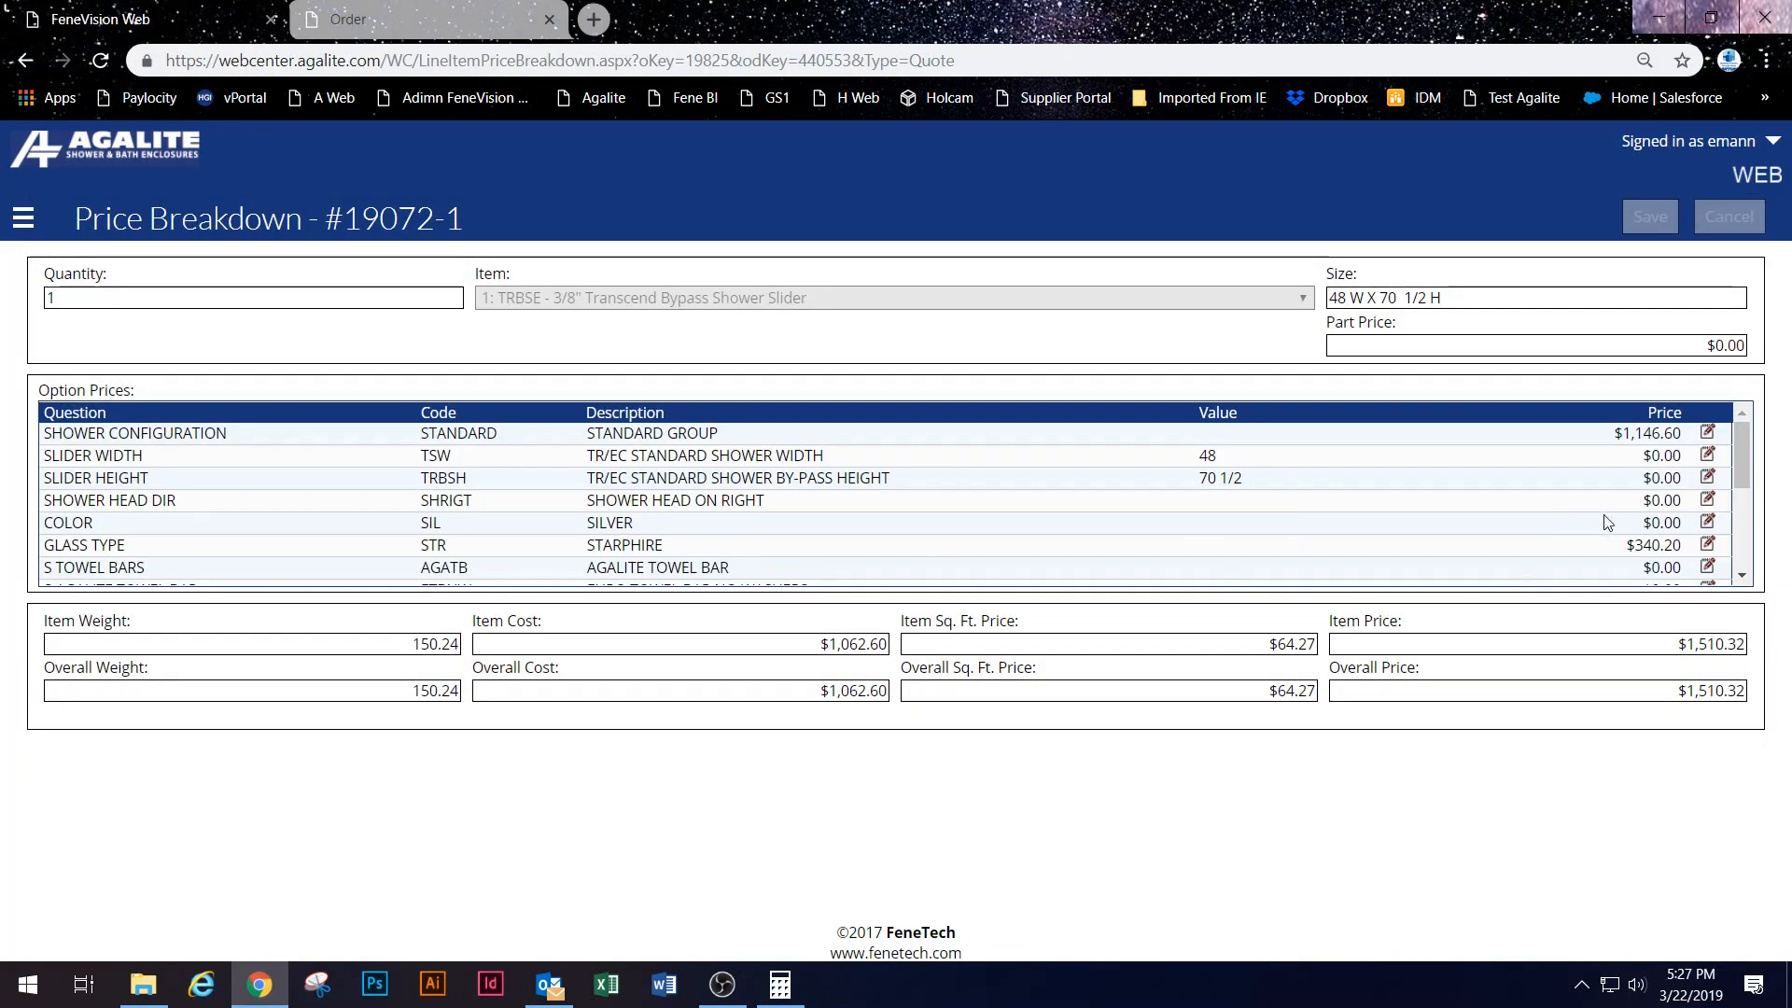
{"action": "scroll", "coordinate": [1566, 511], "scroll_direction": "down", "scroll_amount": 3}
{"action": "scroll", "coordinate": [1553, 519], "scroll_direction": "up", "scroll_amount": 2}
{"action": "scroll", "coordinate": [1539, 526], "scroll_direction": "down", "scroll_amount": 2}
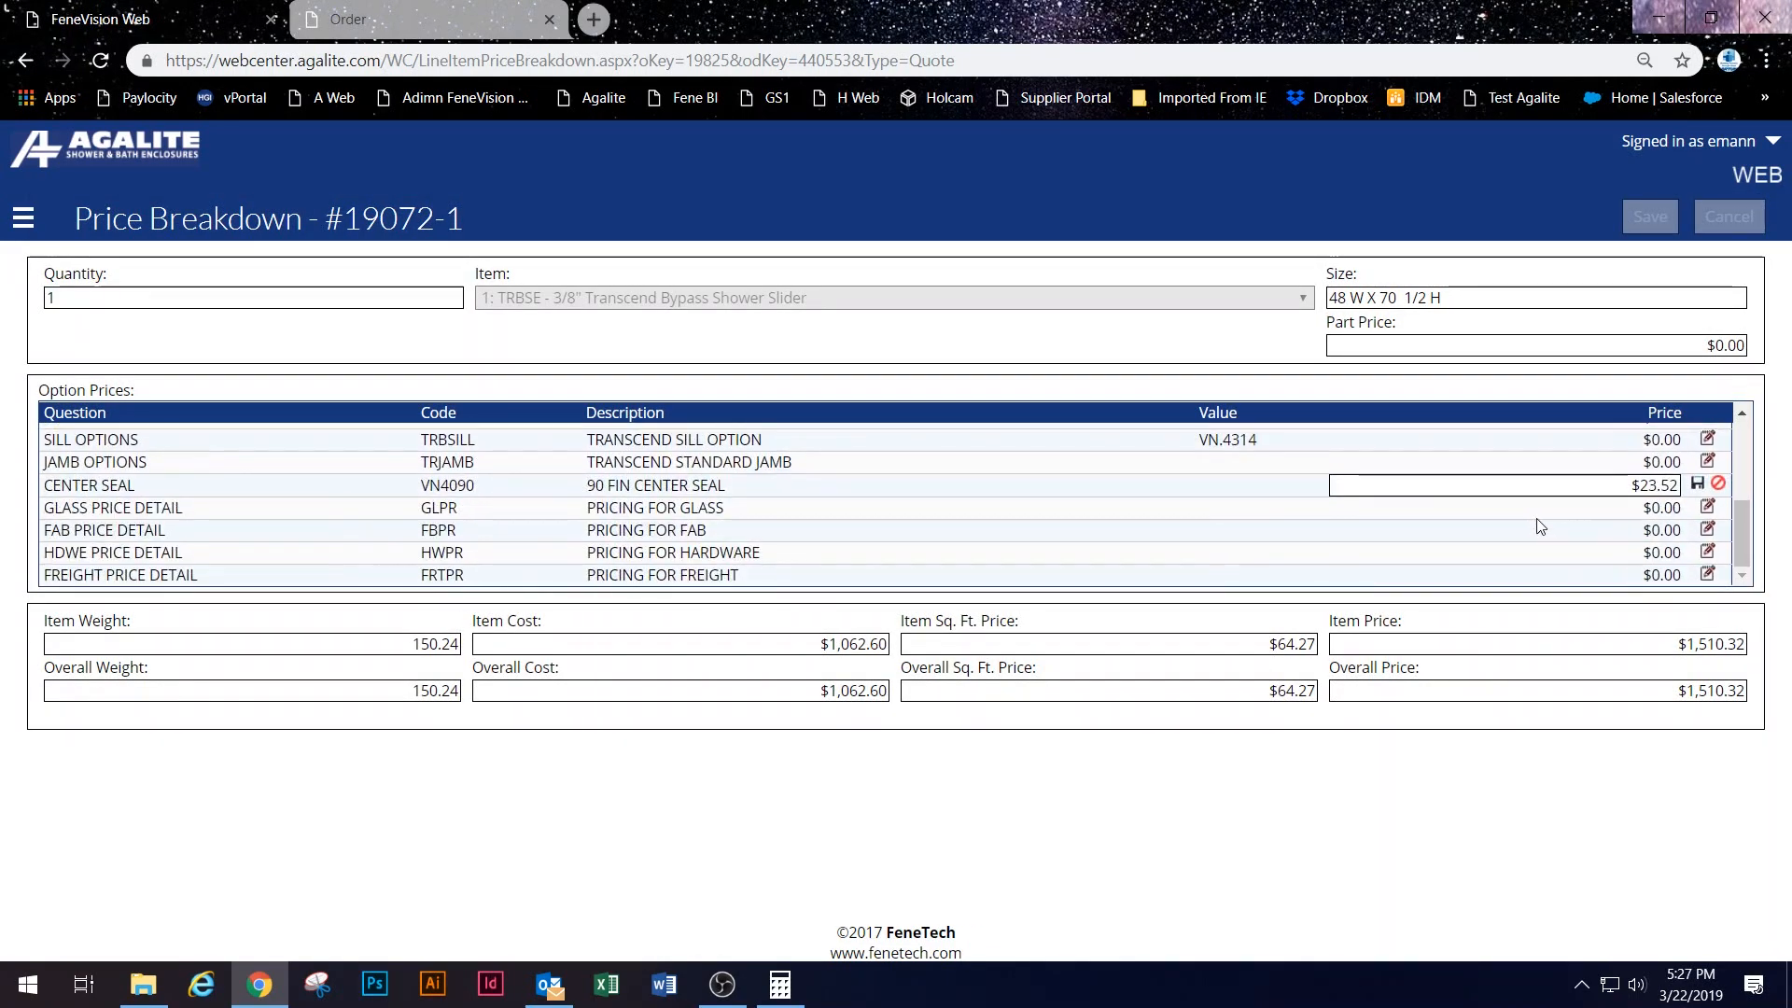
{"action": "left_click", "coordinate": [1509, 476]}
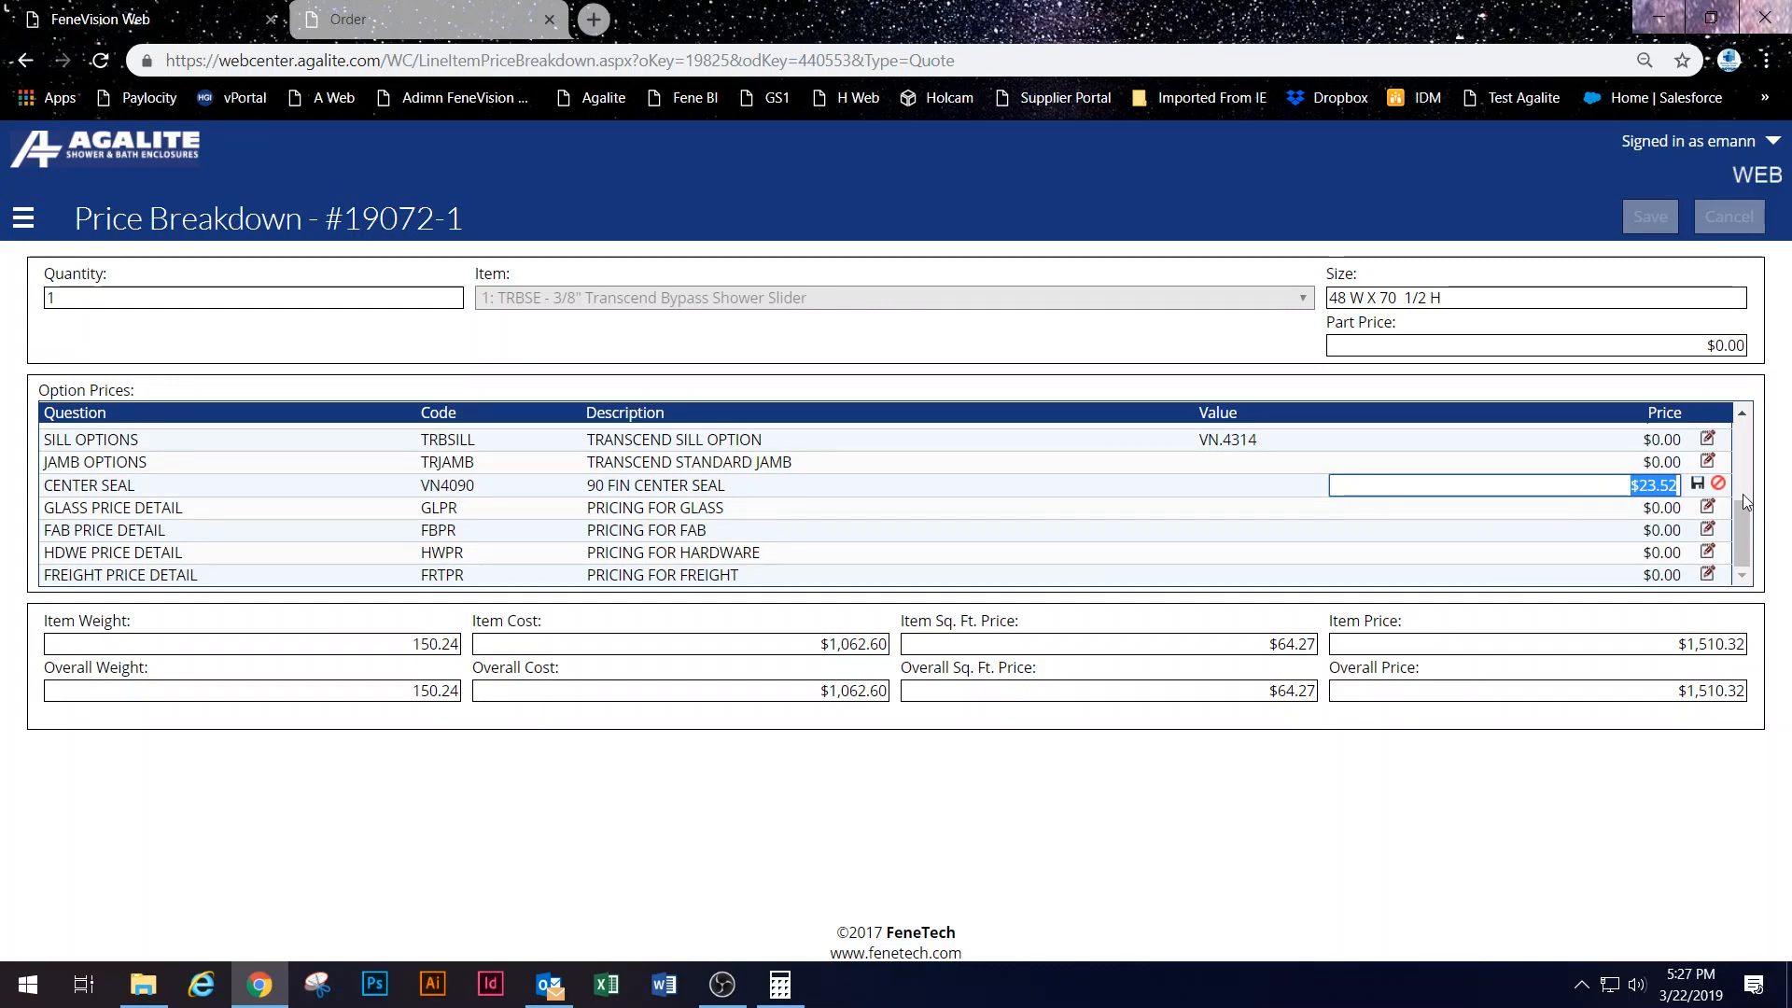
{"action": "left_click", "coordinate": [1366, 484]}
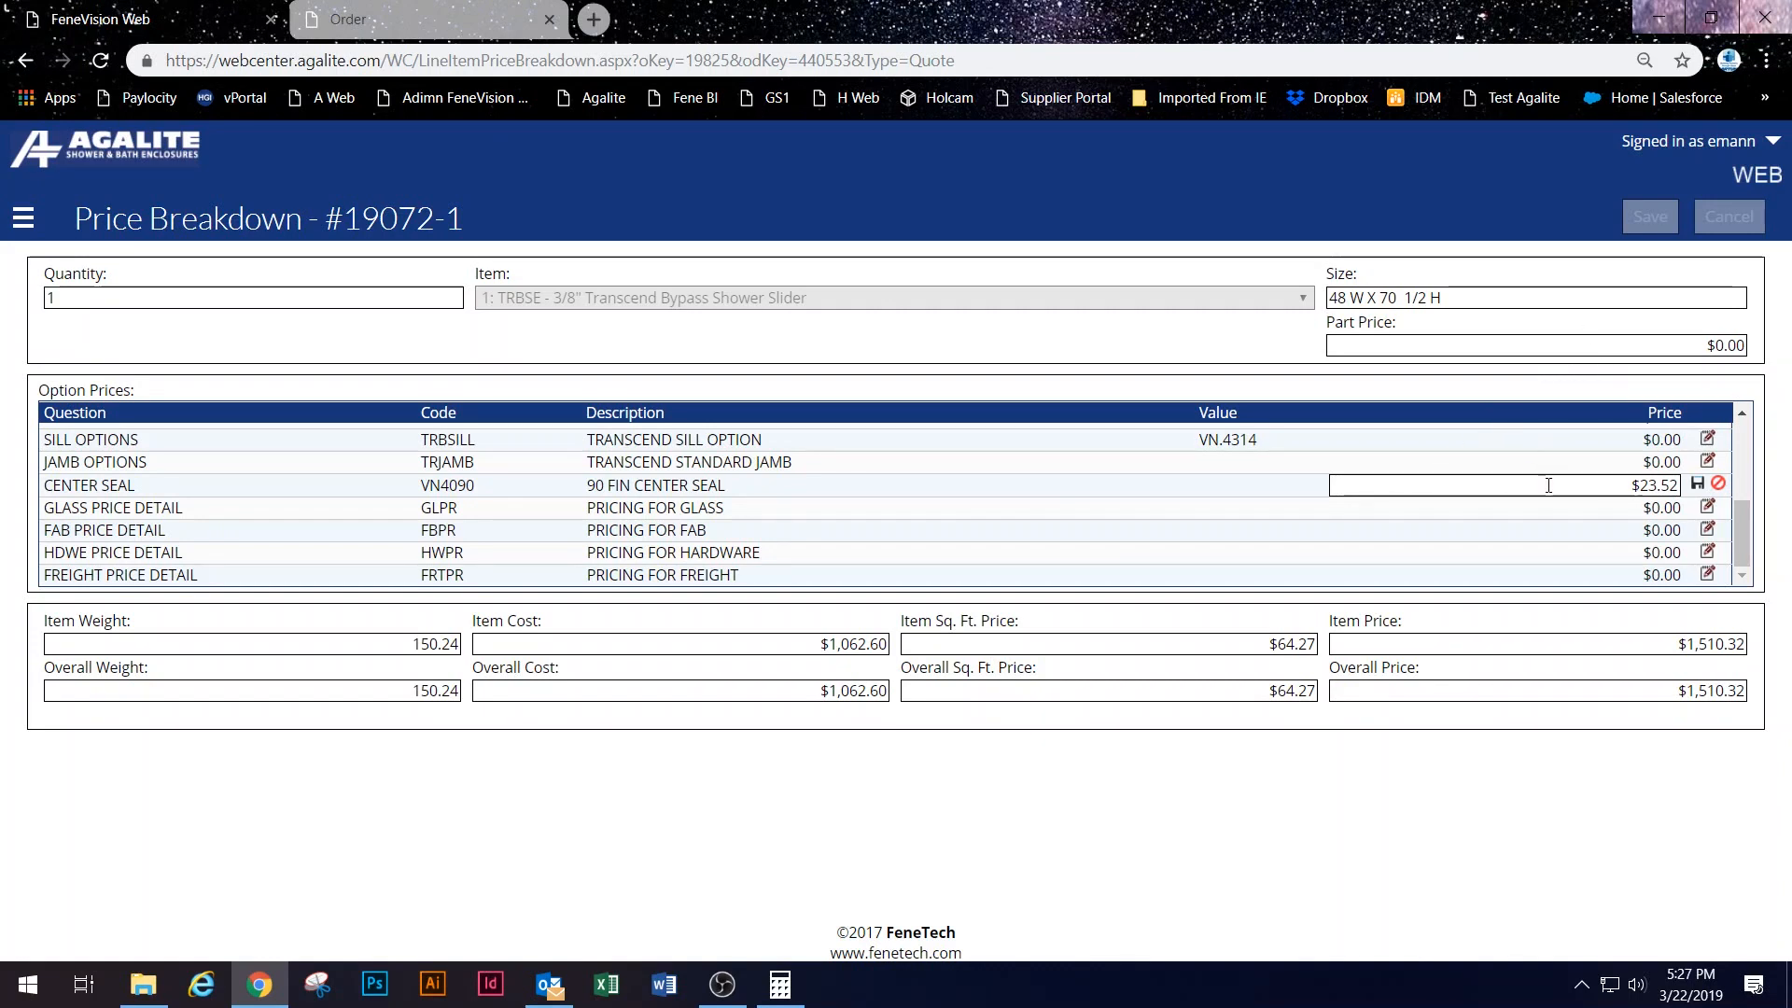
{"action": "left_click", "coordinate": [1723, 485]}
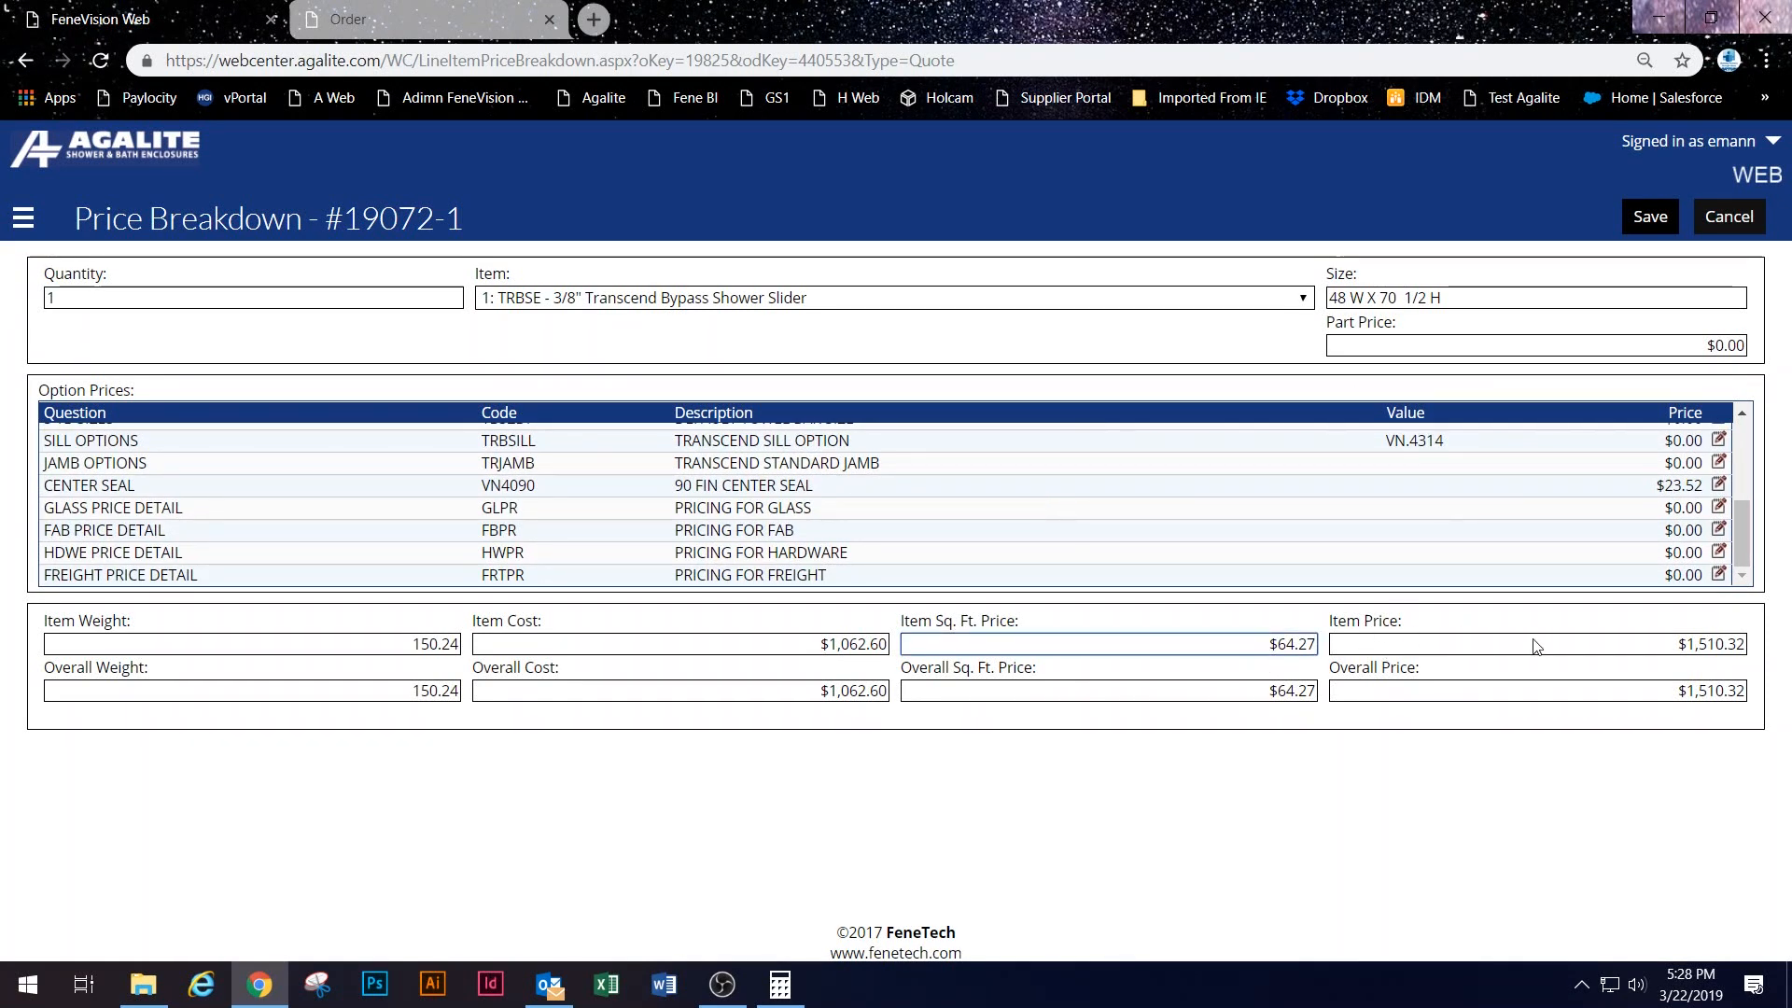
Step: Enter a $100.00 part price on line 1, raising it to $1,610.32, and save it to the quote
{"action": "left_click", "coordinate": [1506, 643]}
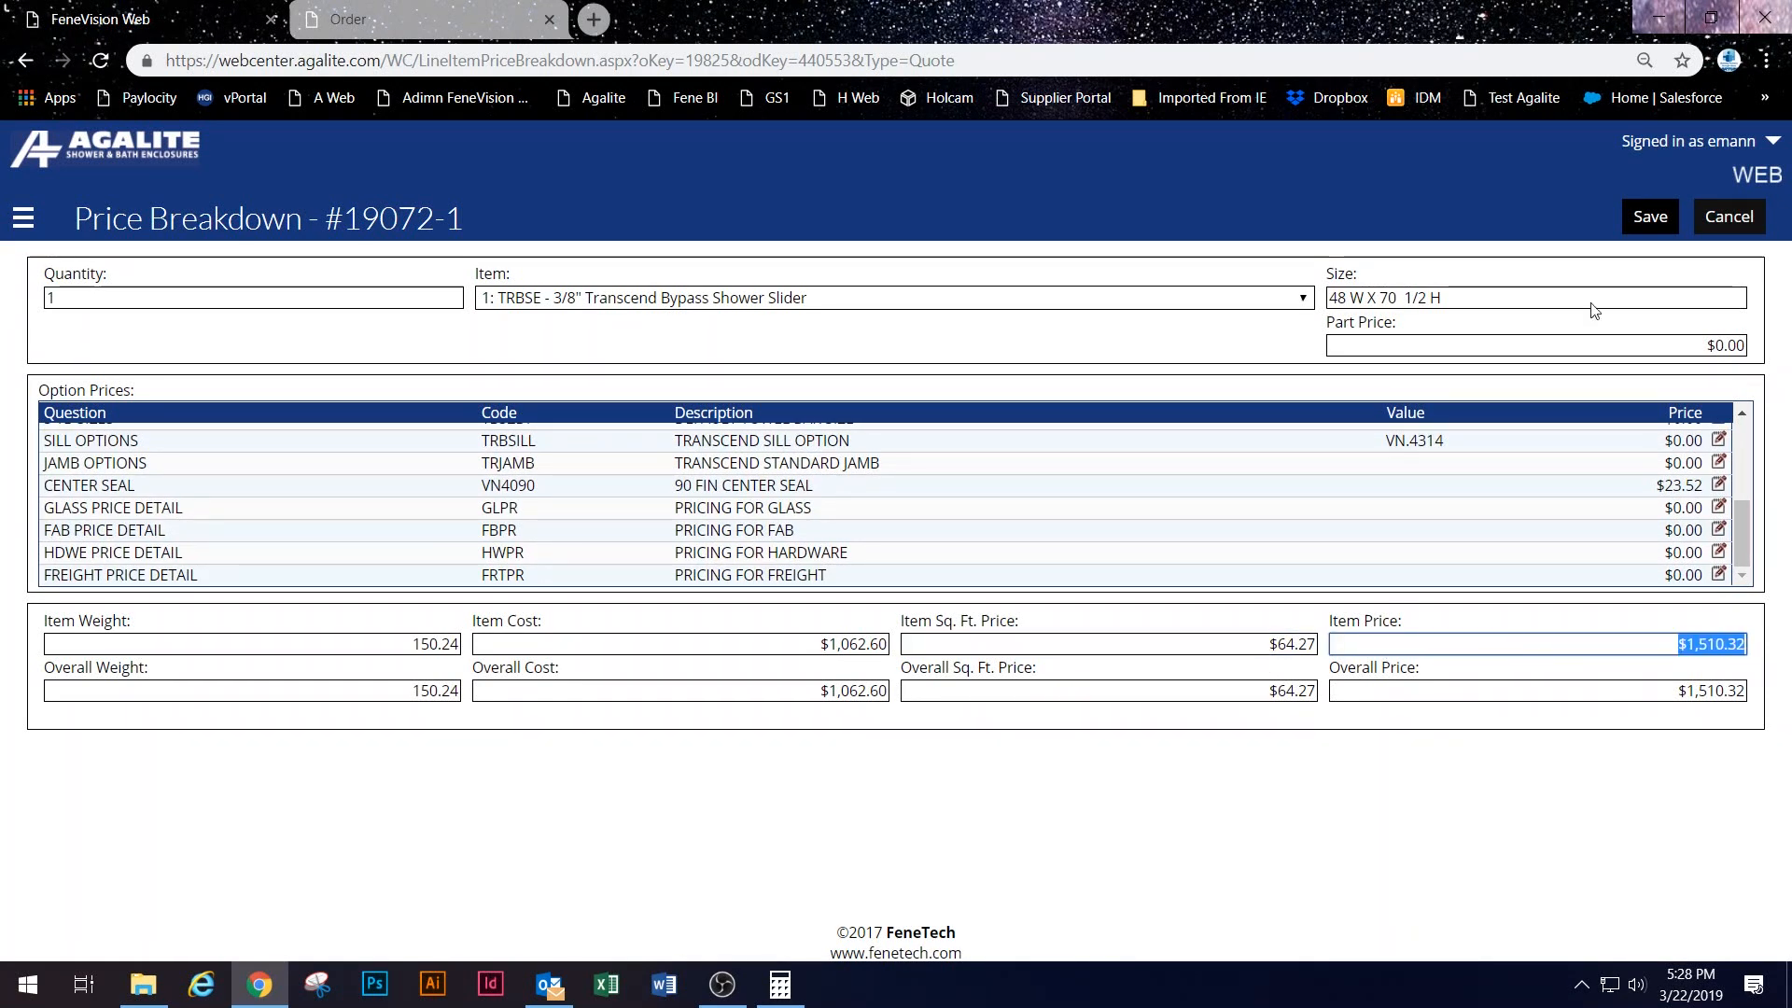
{"action": "left_click", "coordinate": [1486, 346]}
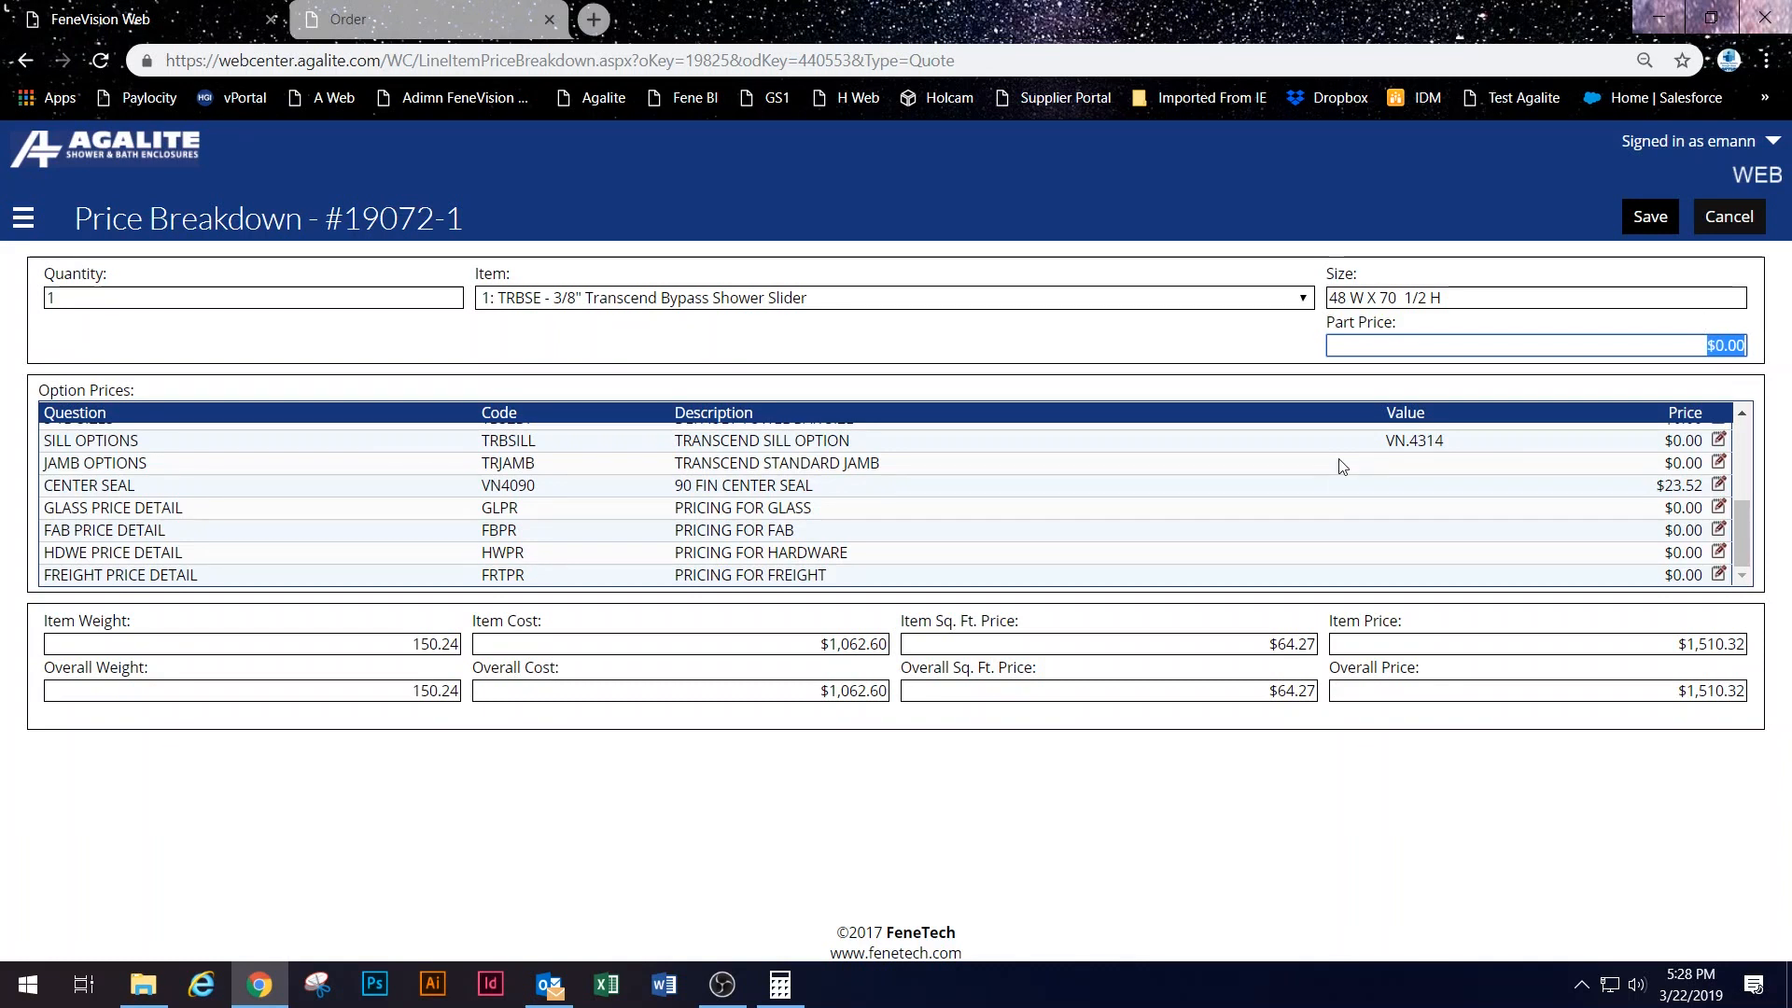
{"action": "type", "text": "100.00"}
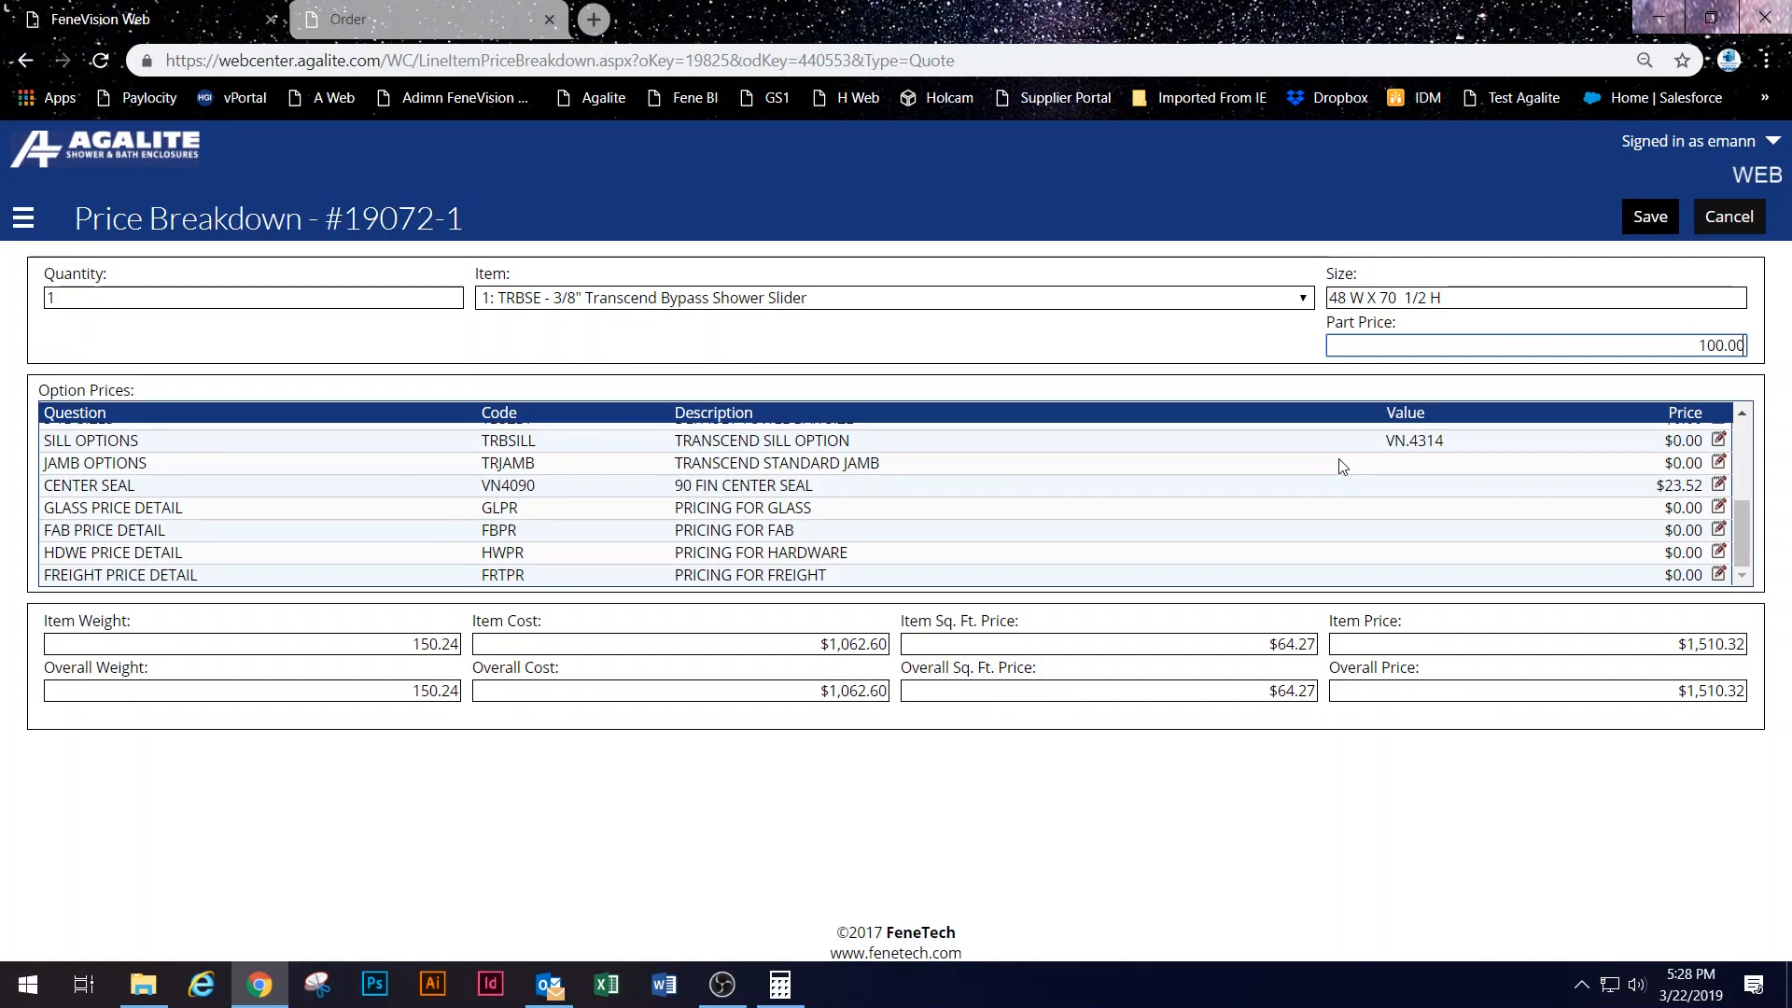
{"action": "key", "text": "Tab"}
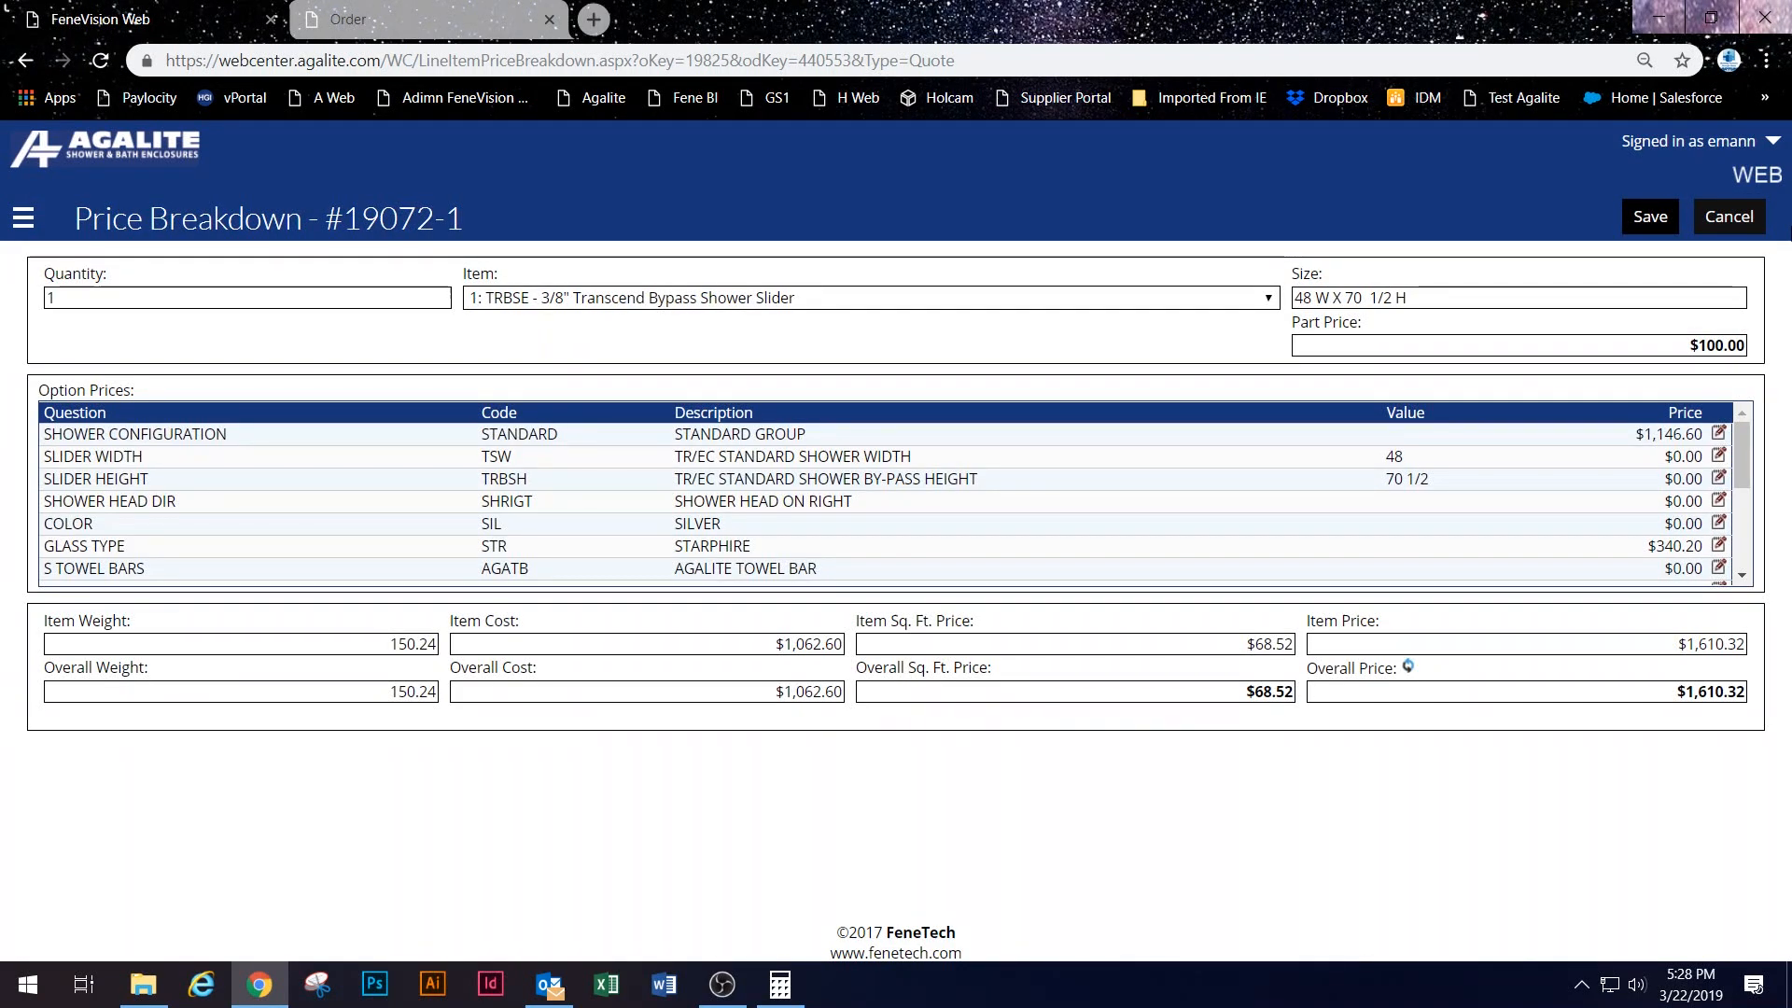
{"action": "left_click", "coordinate": [1650, 217]}
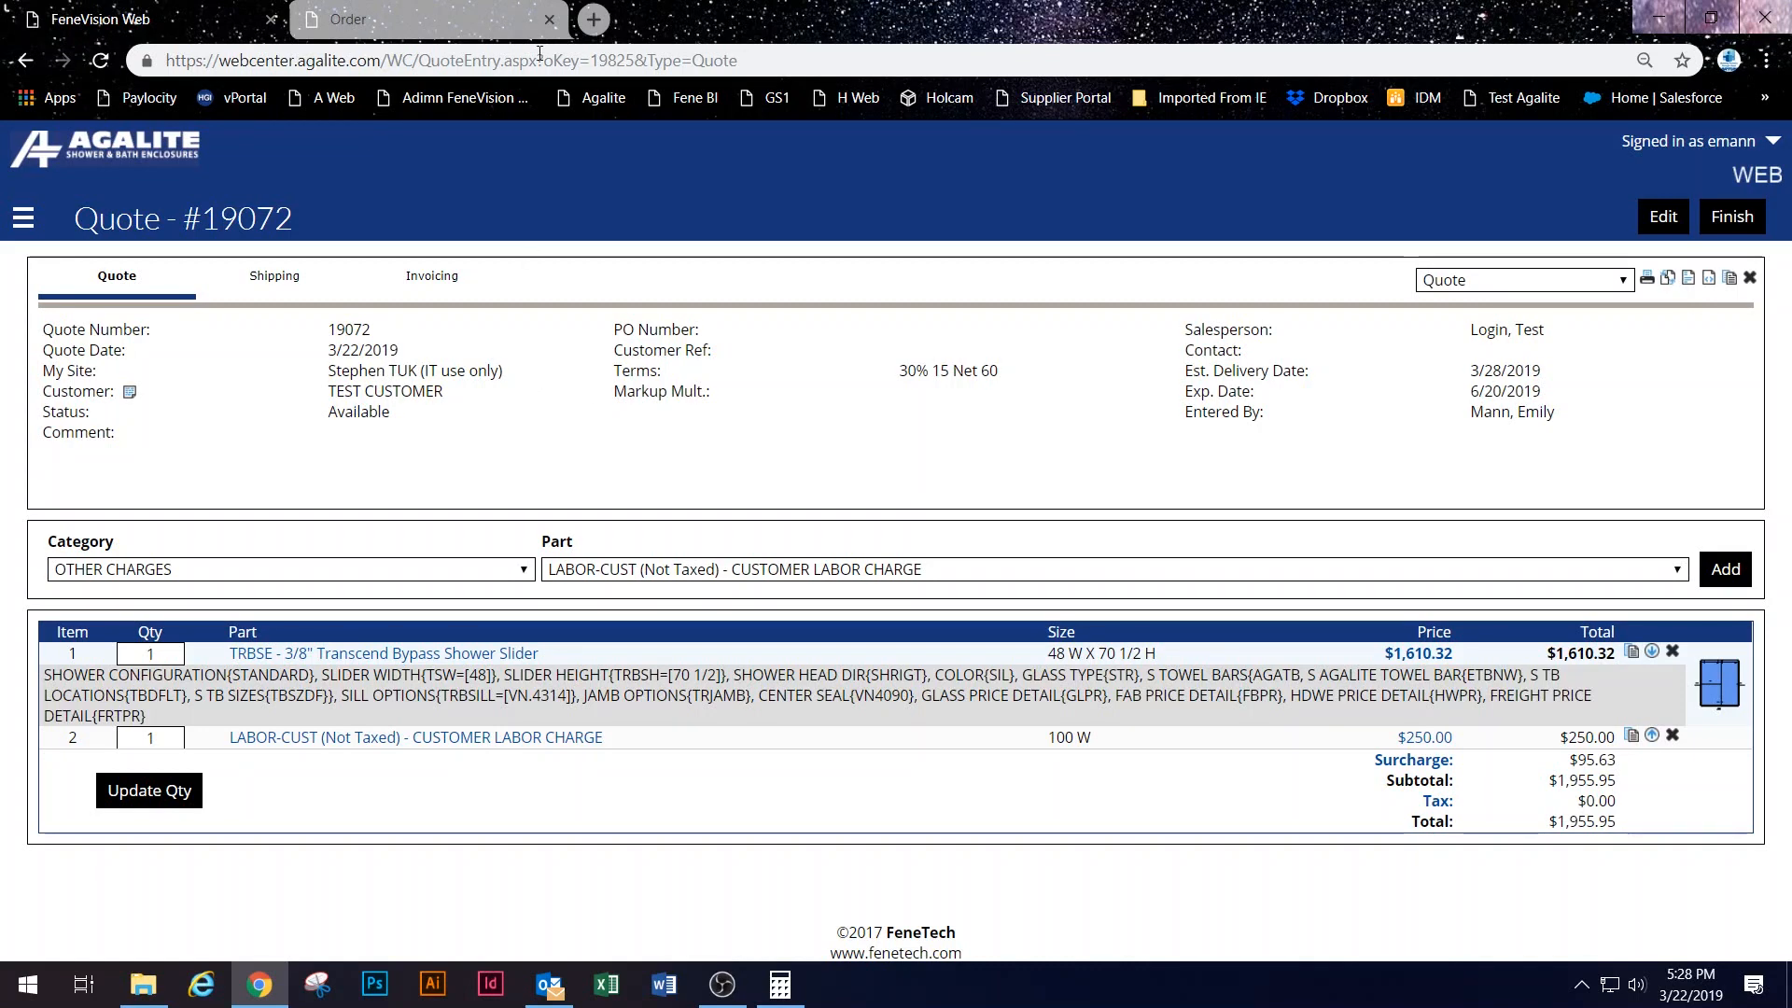
Step: Change quote #19072's markup multiplier to 1.3 and save the header, making the total $1,705.95
{"action": "left_click", "coordinate": [1659, 216]}
{"action": "left_click", "coordinate": [1286, 541]}
{"action": "left_click", "coordinate": [1251, 578]}
{"action": "left_click", "coordinate": [1255, 543]}
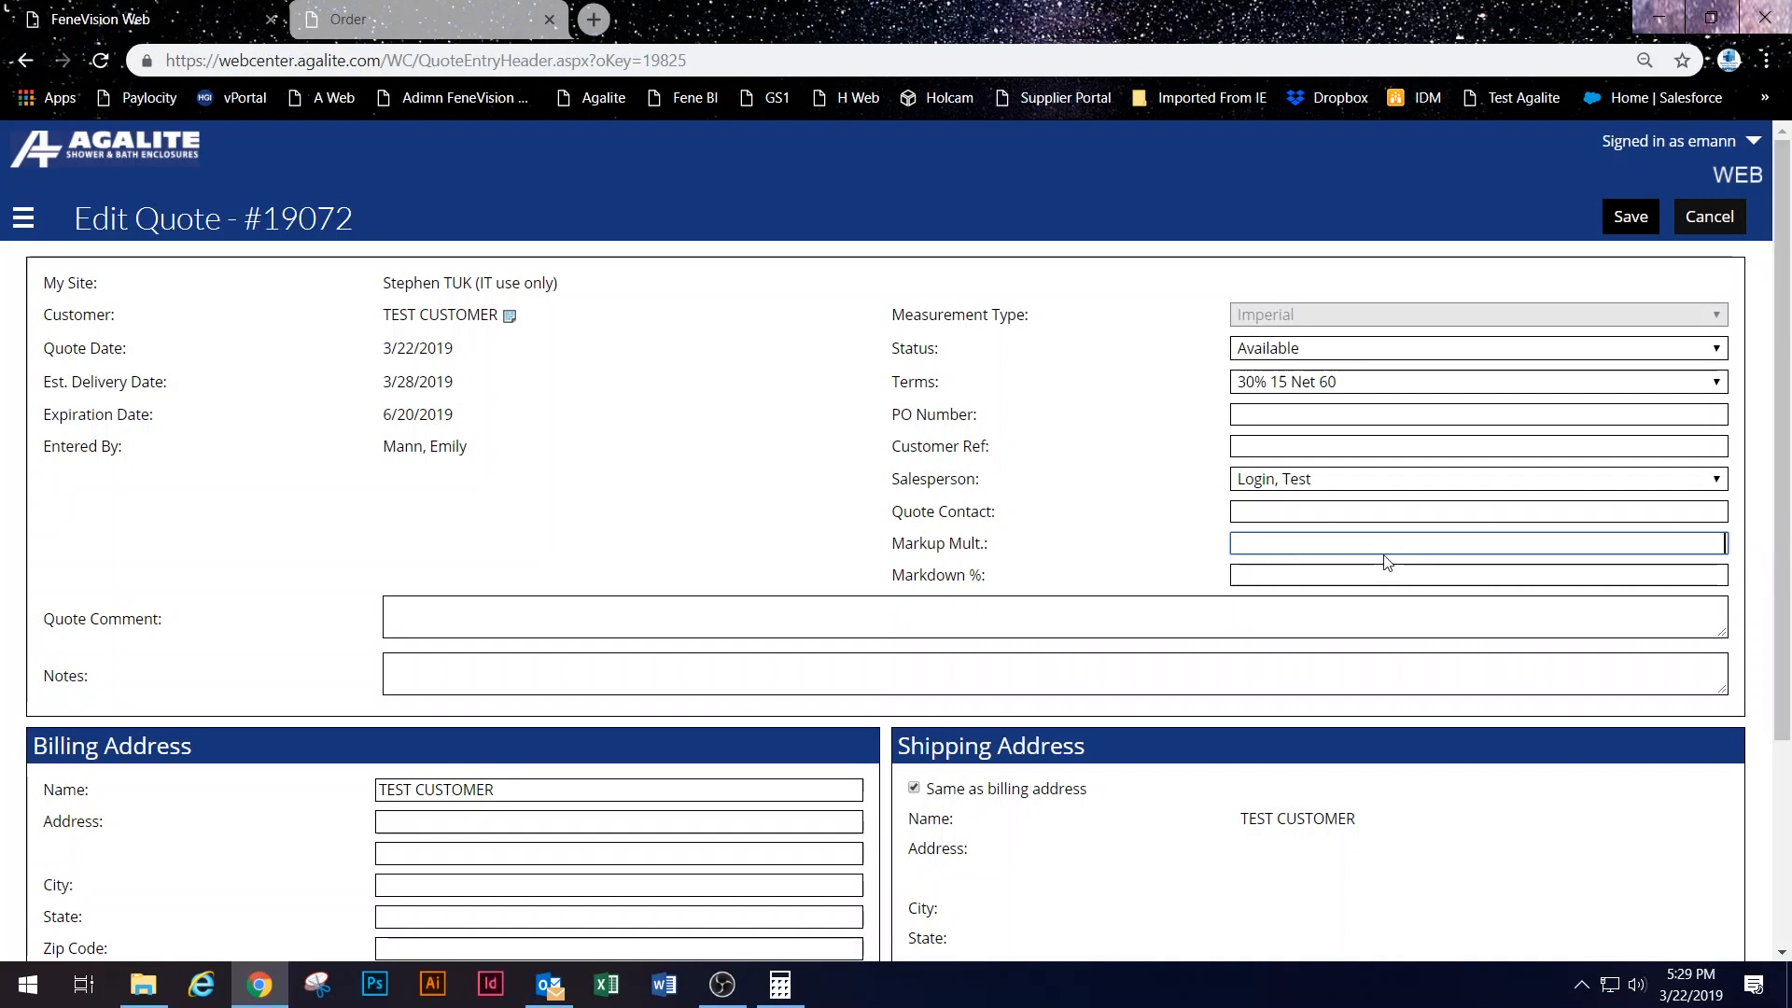
{"action": "left_click", "coordinate": [1262, 572]}
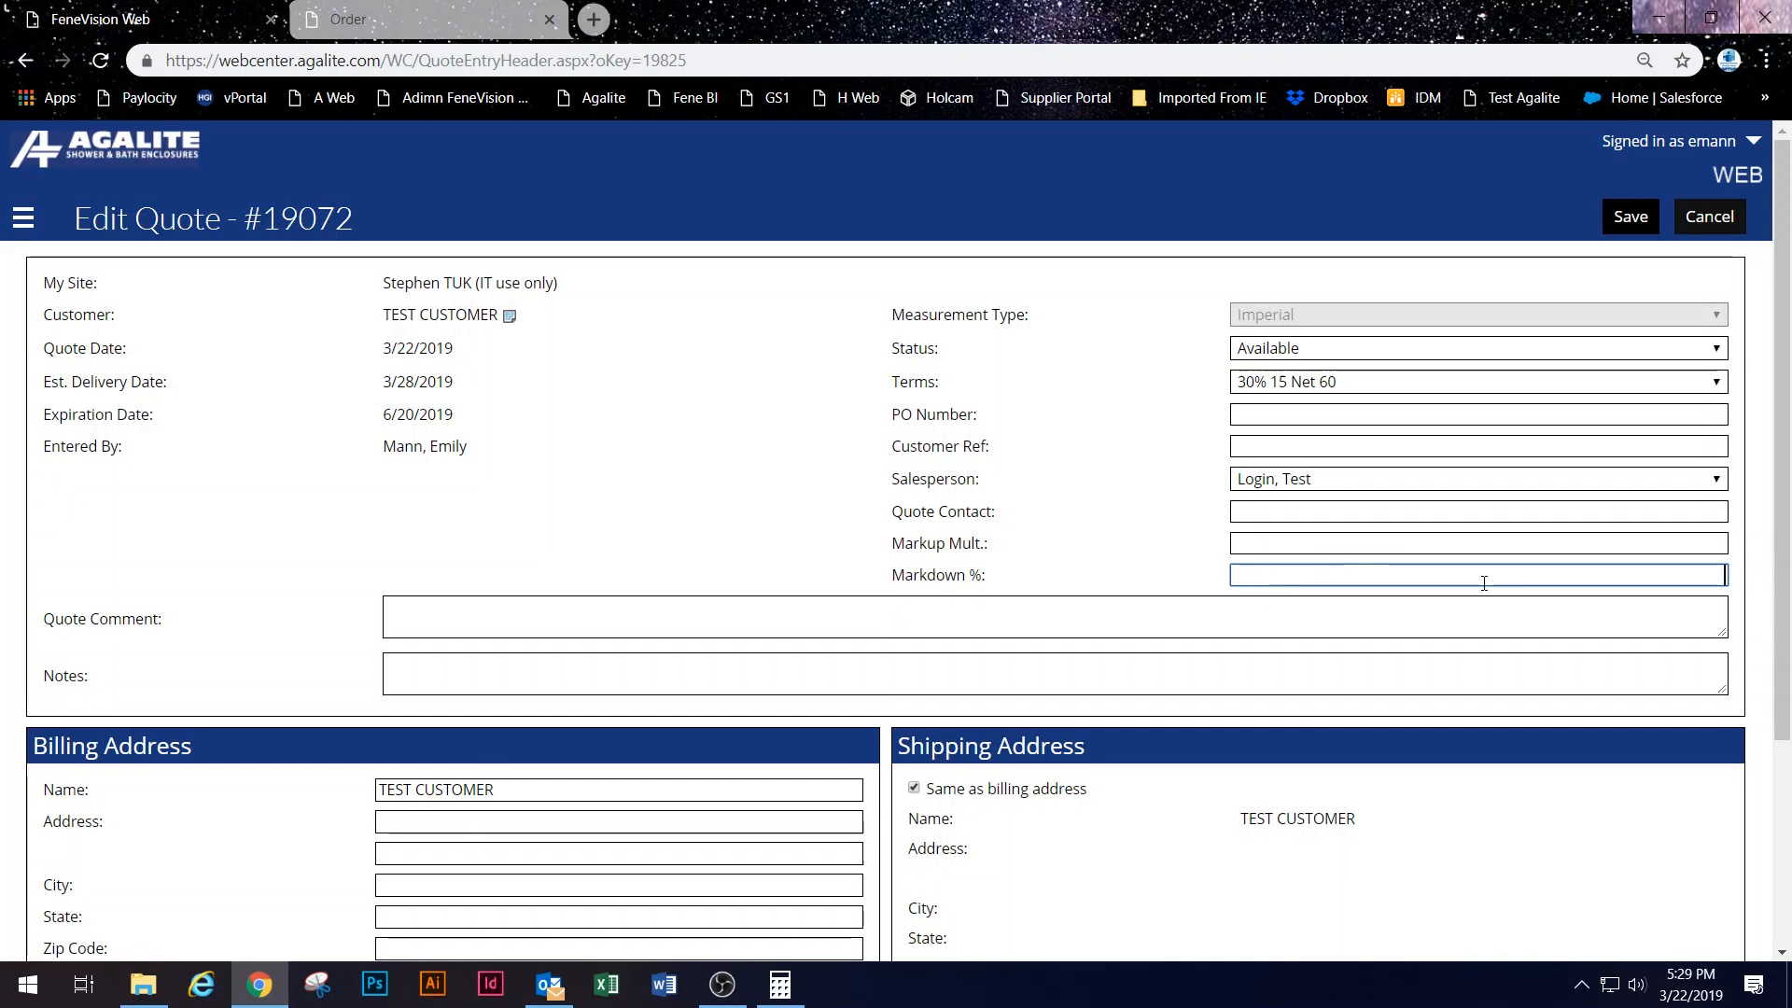
{"action": "left_click", "coordinate": [1439, 544]}
{"action": "type", "text": "1.3"}
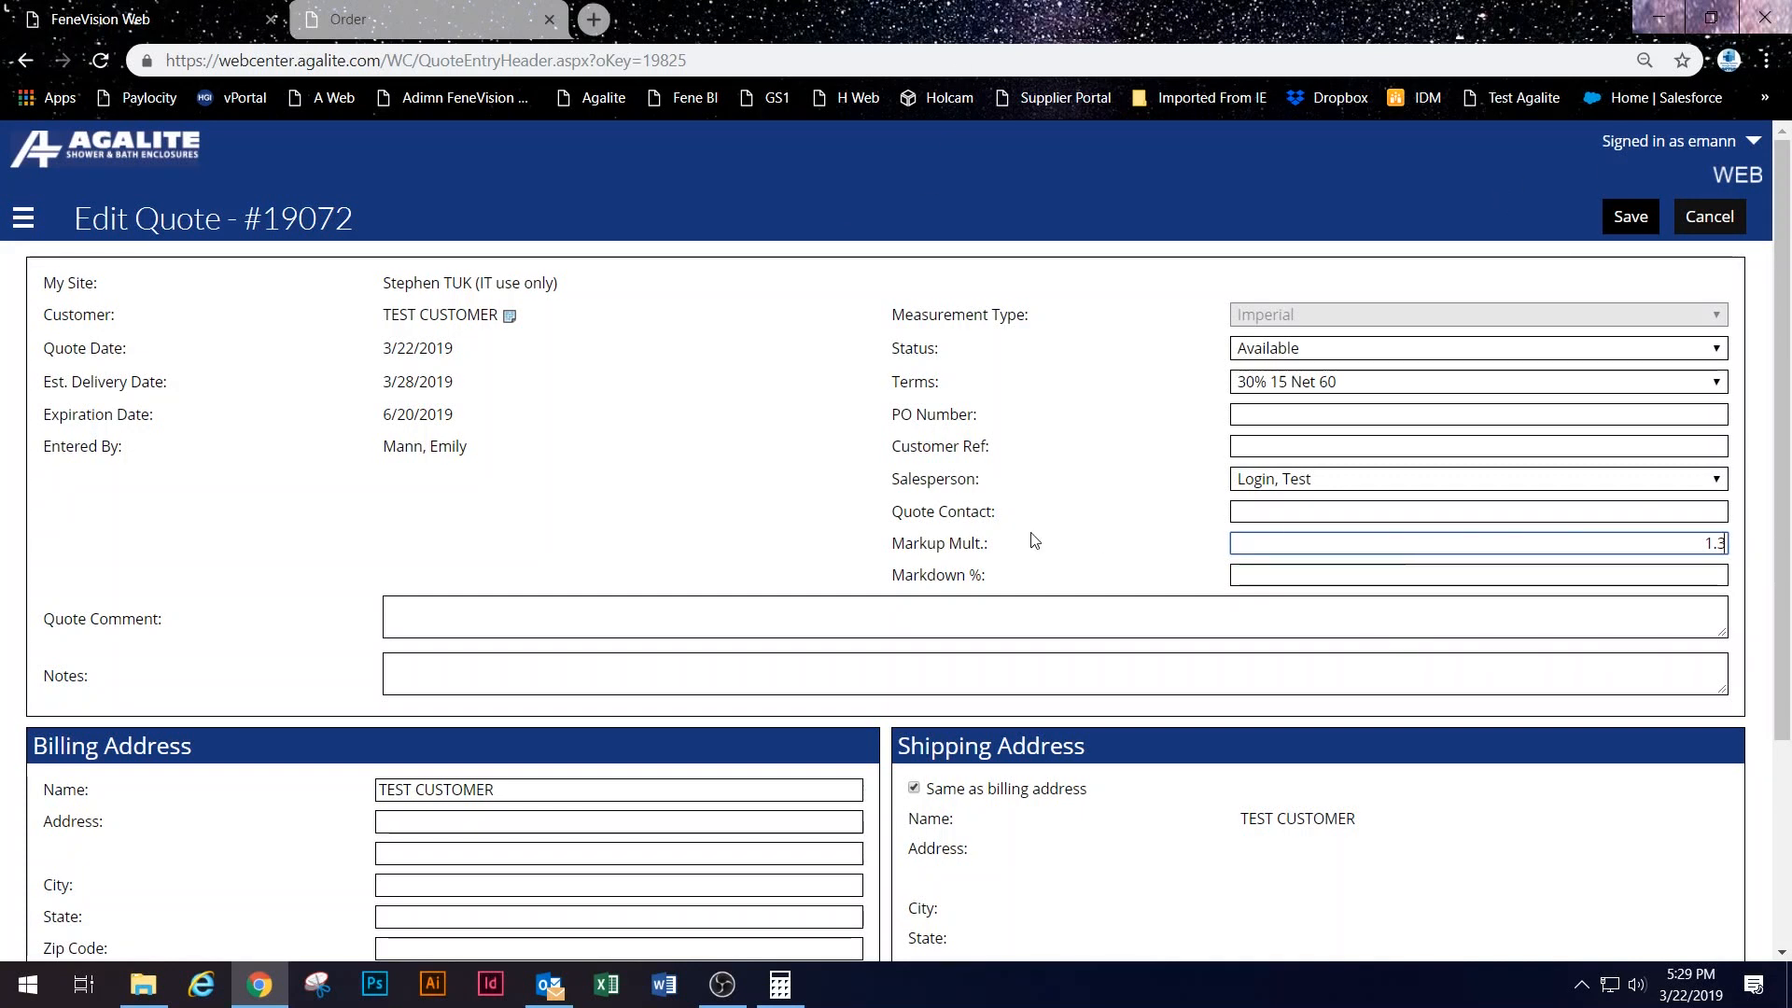
{"action": "left_click_drag", "start_coordinate": [882, 543], "coordinate": [1012, 551]}
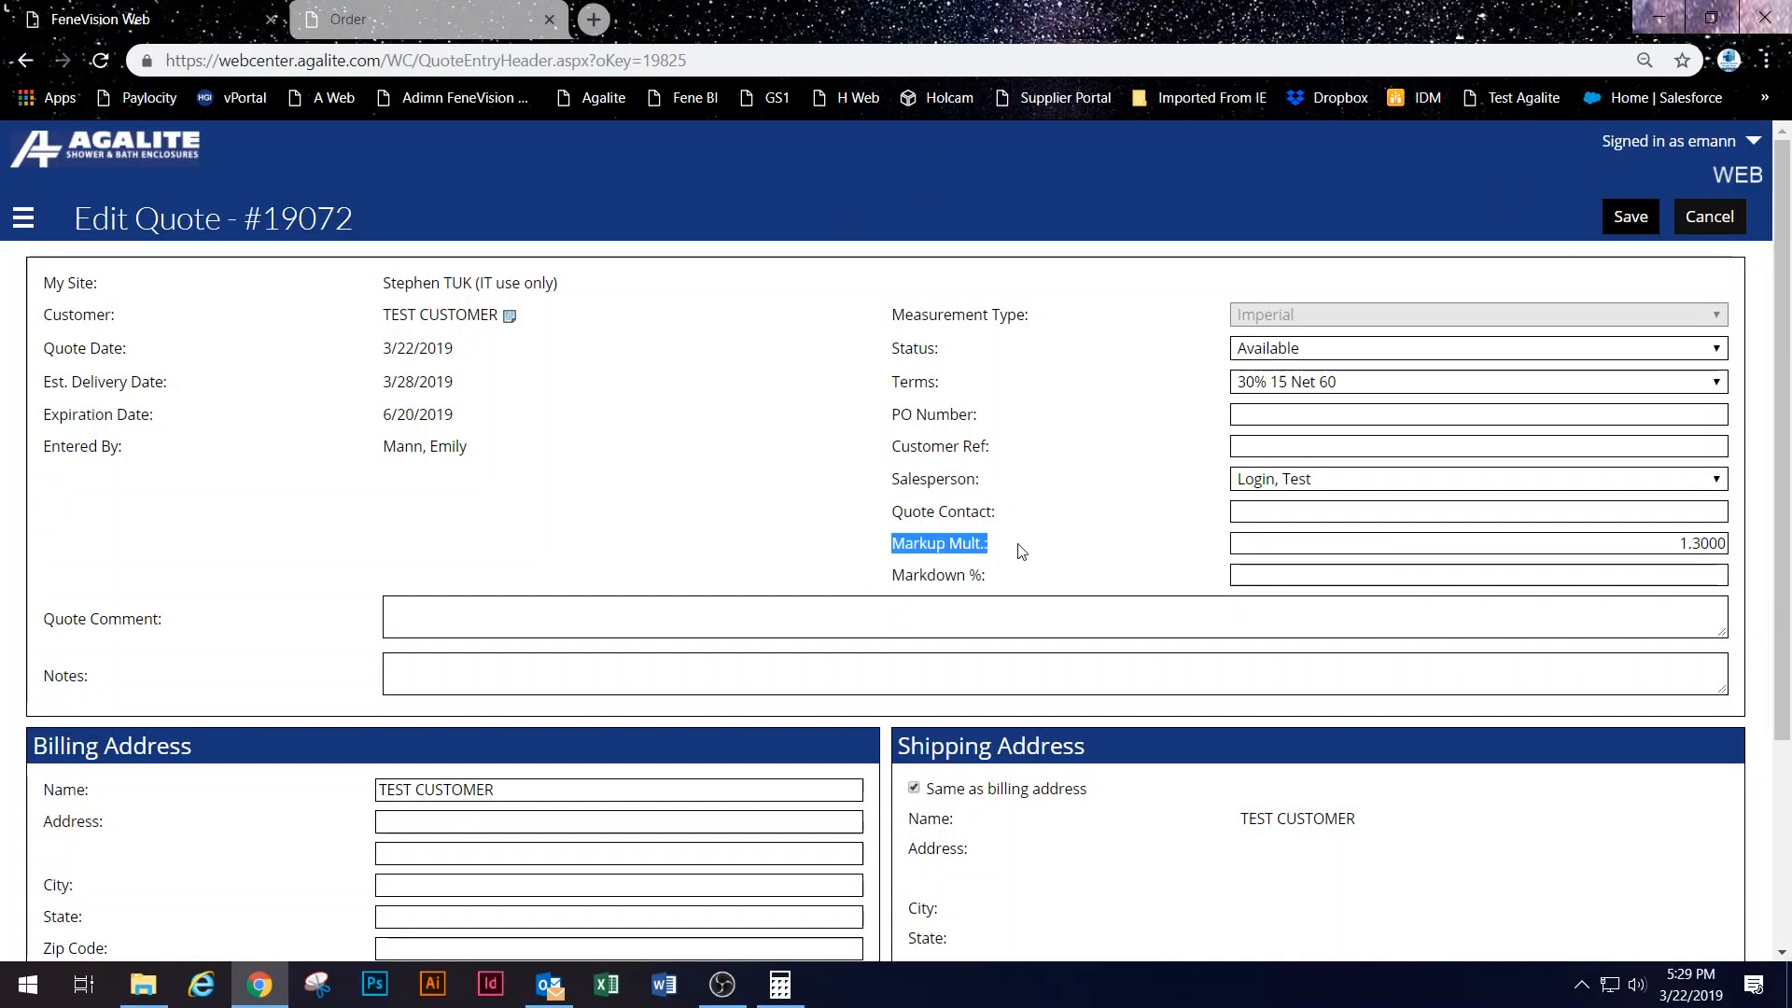
{"action": "left_click", "coordinate": [1631, 215]}
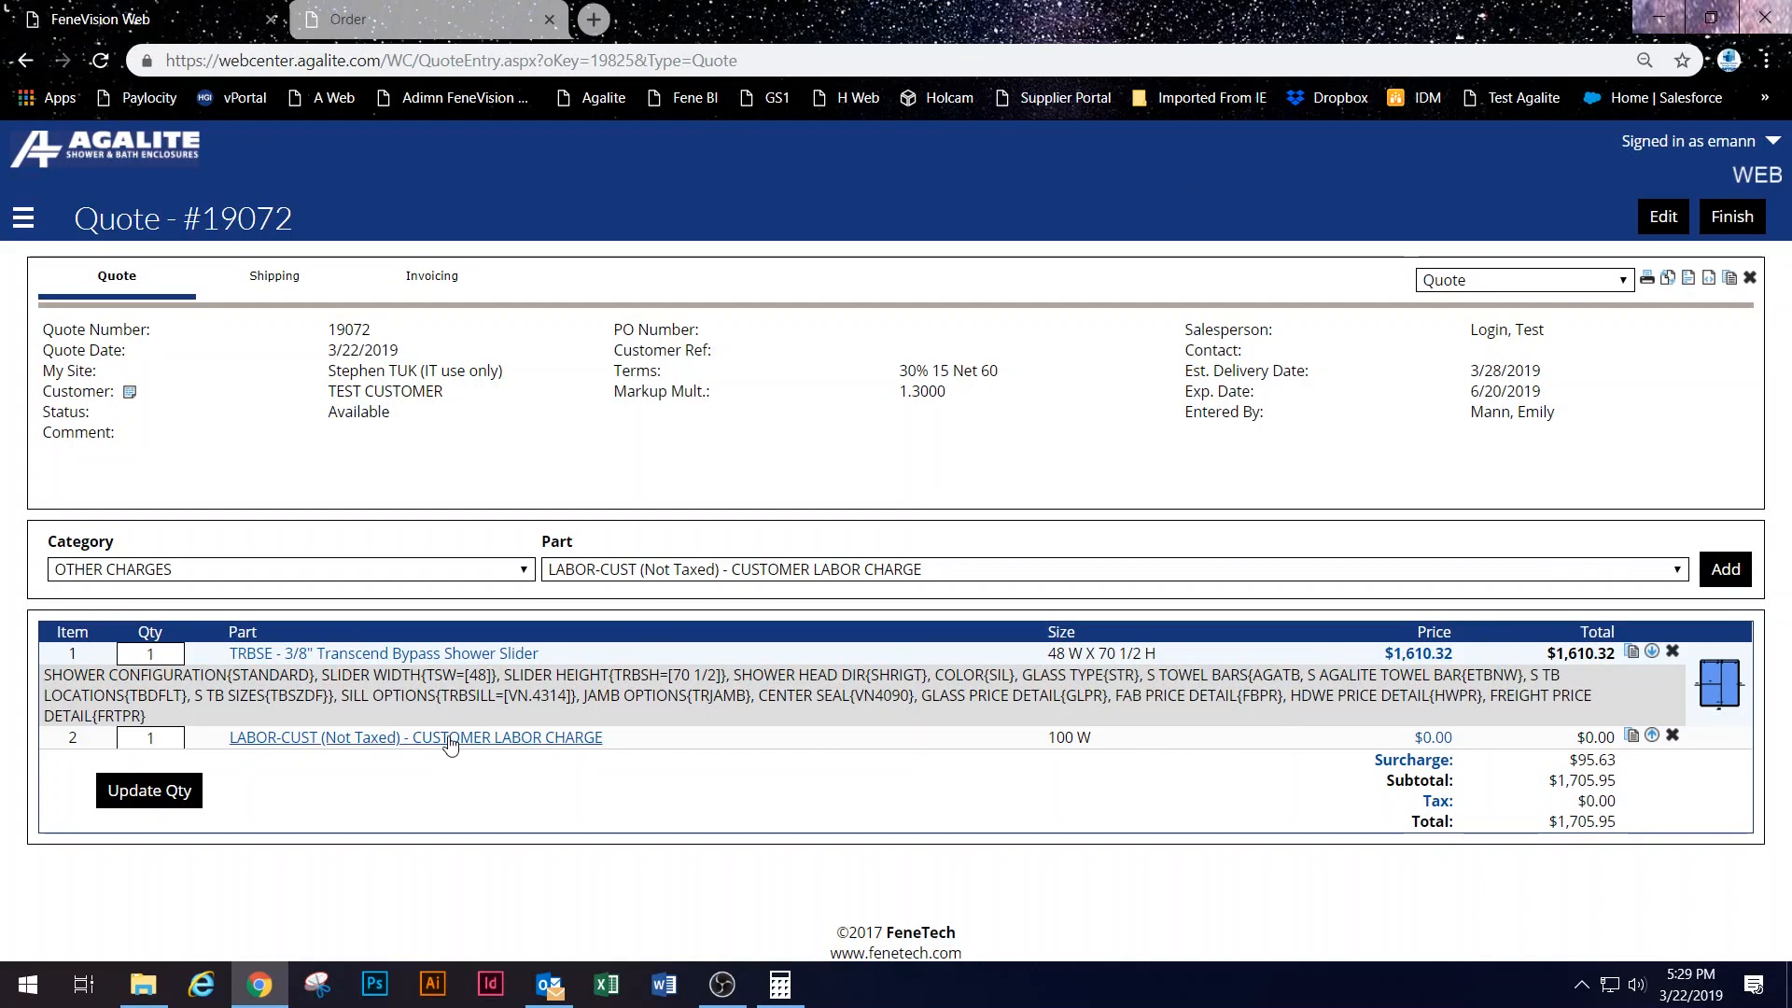
Step: Go via the Dashboard's quote list to quote #19071 and put its header into edit mode
{"action": "left_click", "coordinate": [1427, 741]}
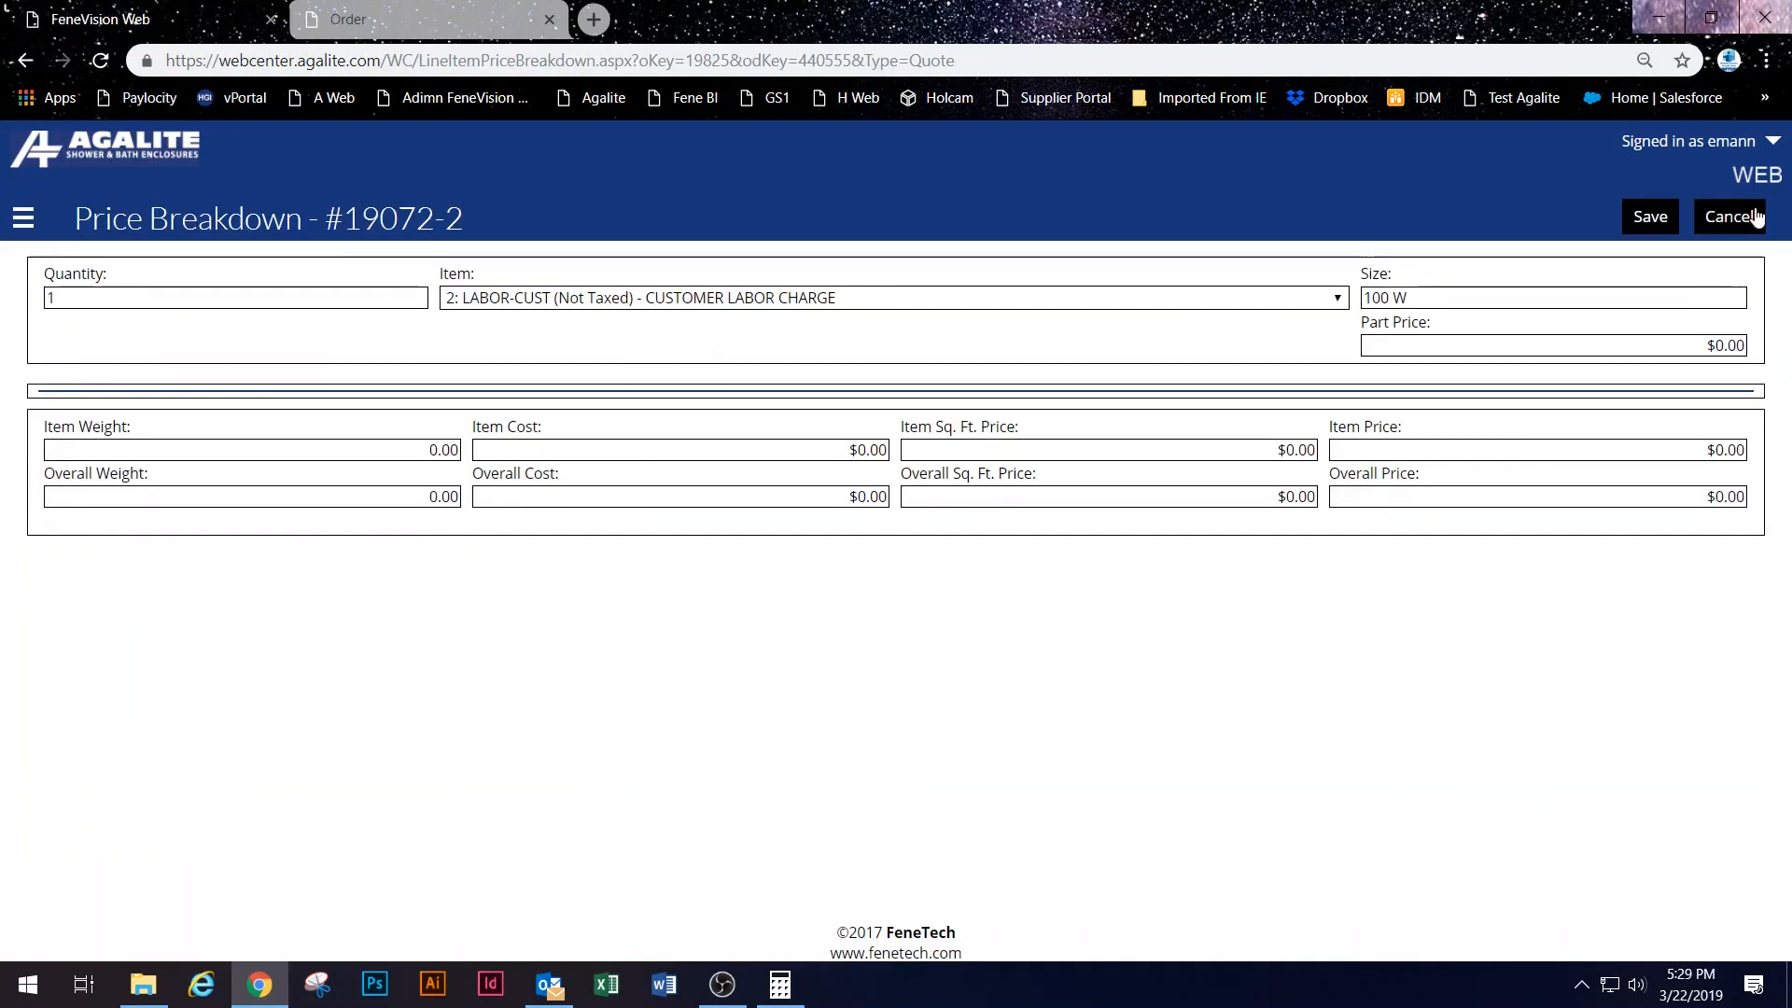
{"action": "left_click", "coordinate": [1750, 225]}
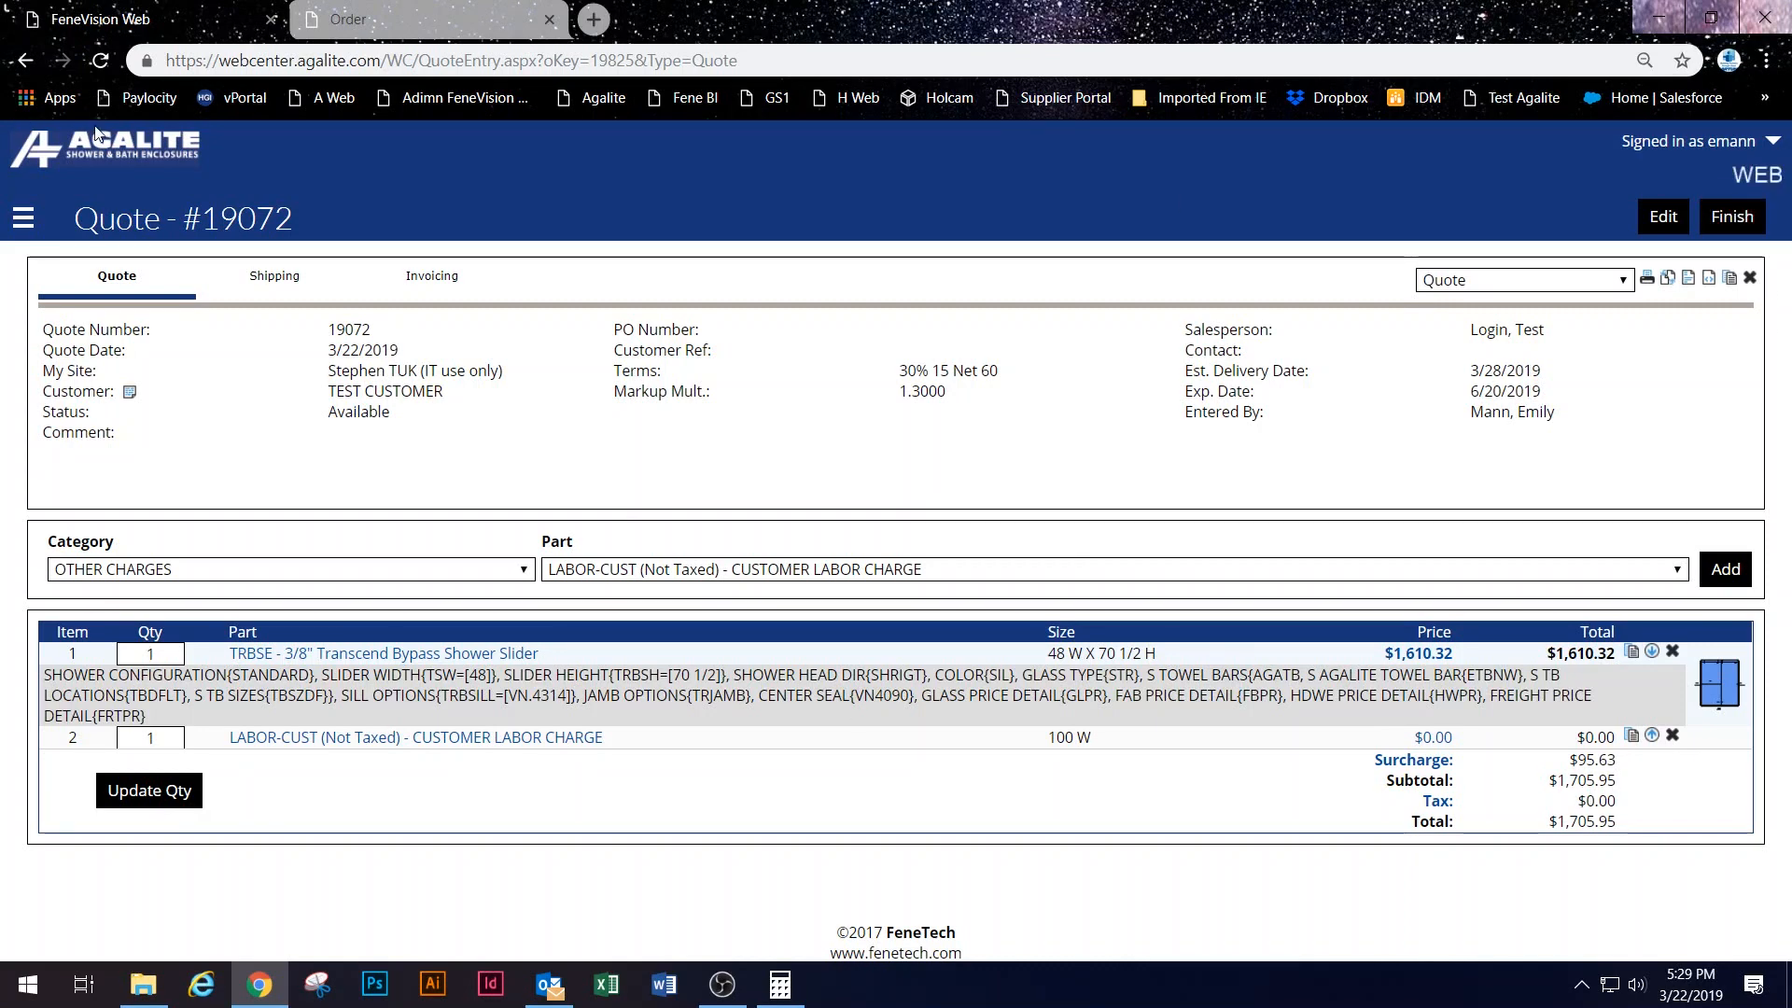
{"action": "left_click", "coordinate": [131, 171]}
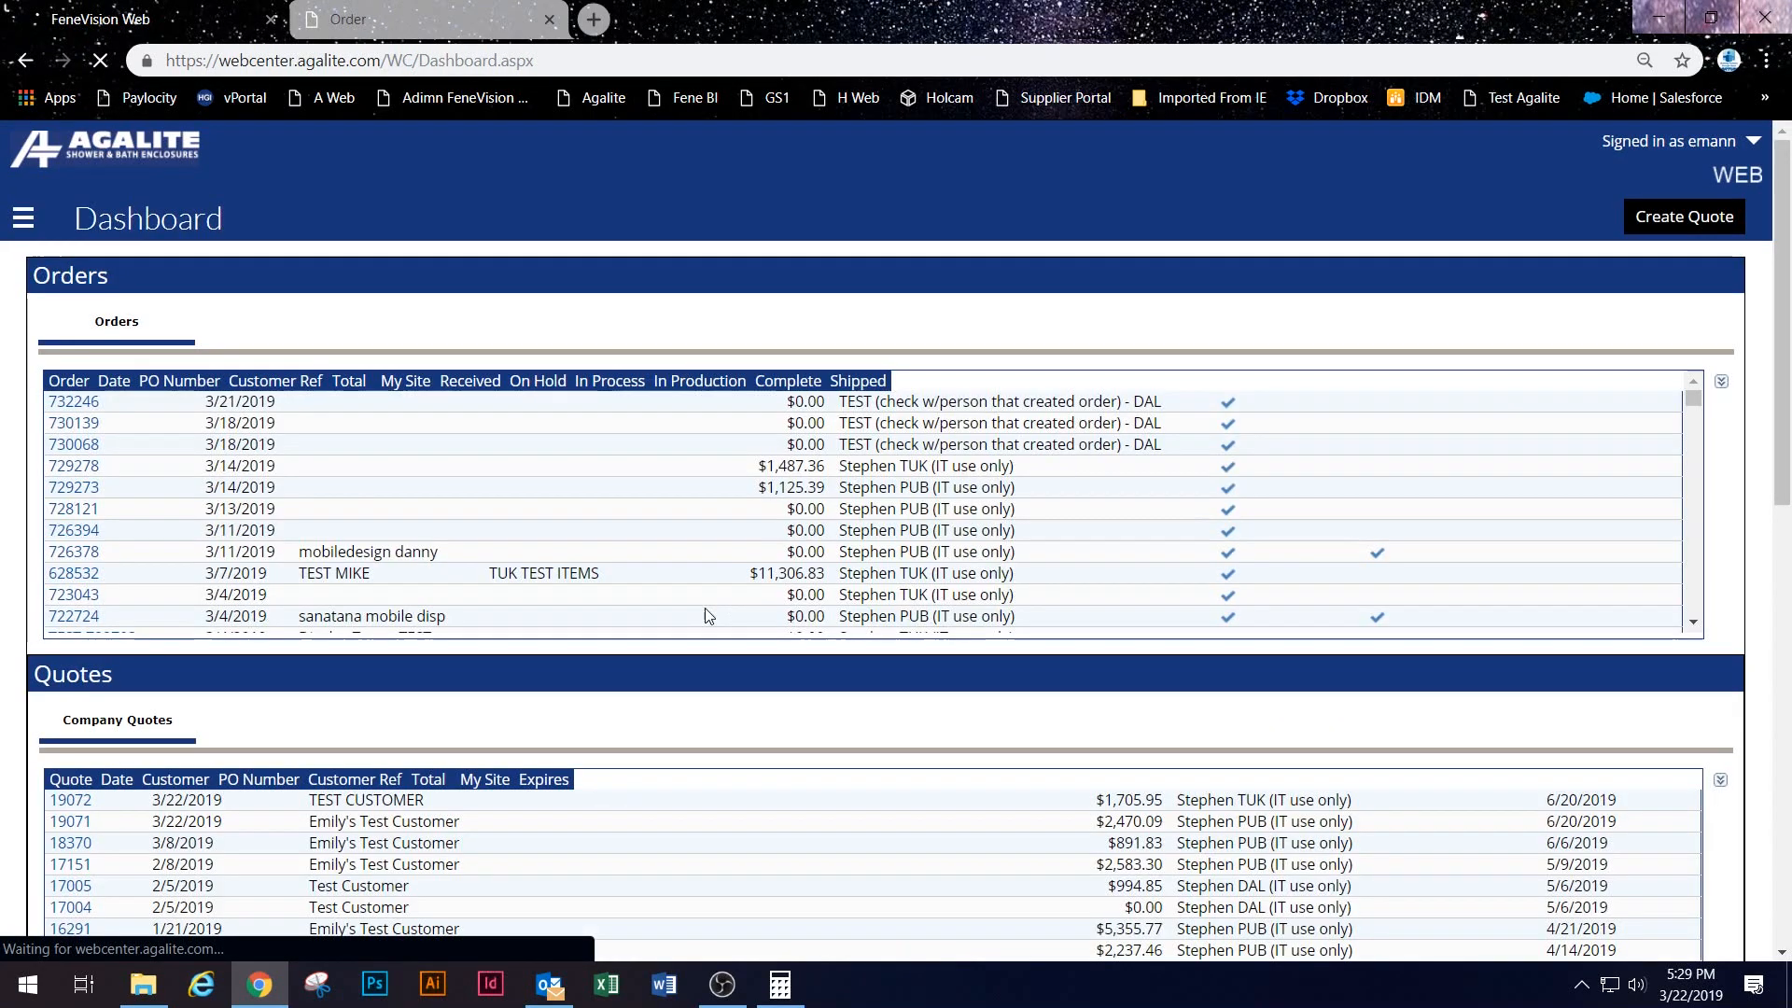
{"action": "scroll", "coordinate": [277, 658], "scroll_direction": "down", "scroll_amount": 4}
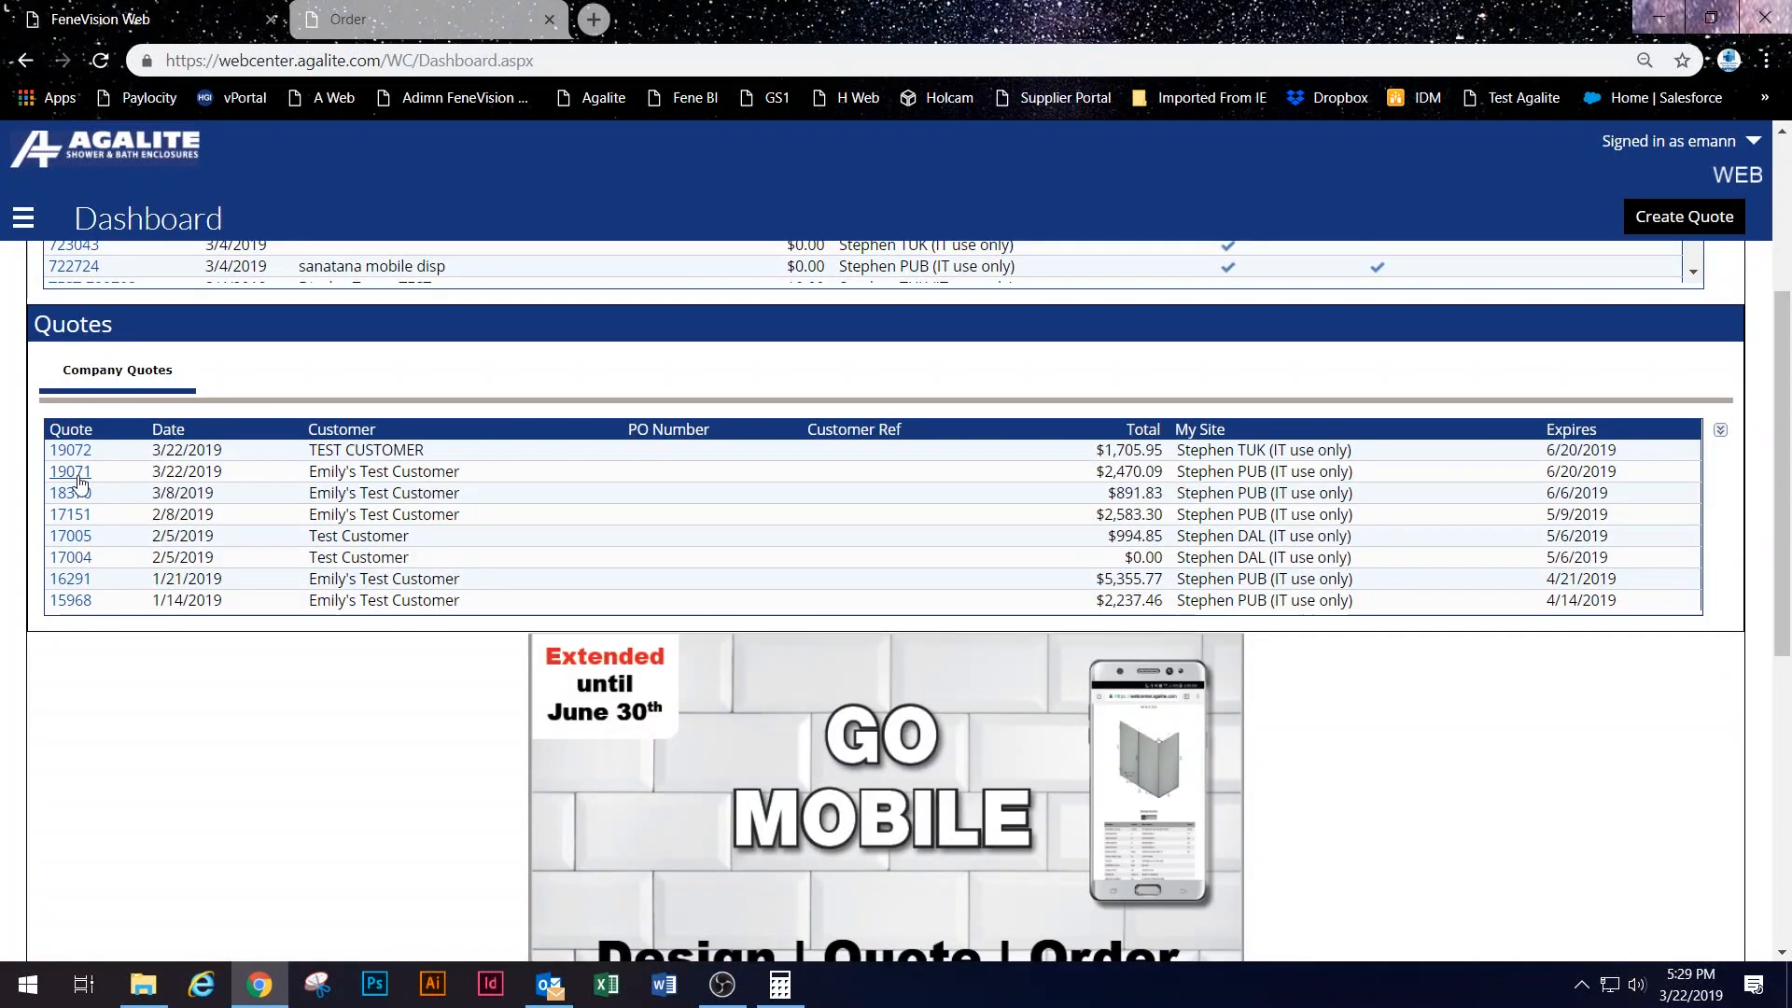
{"action": "left_click", "coordinate": [101, 477]}
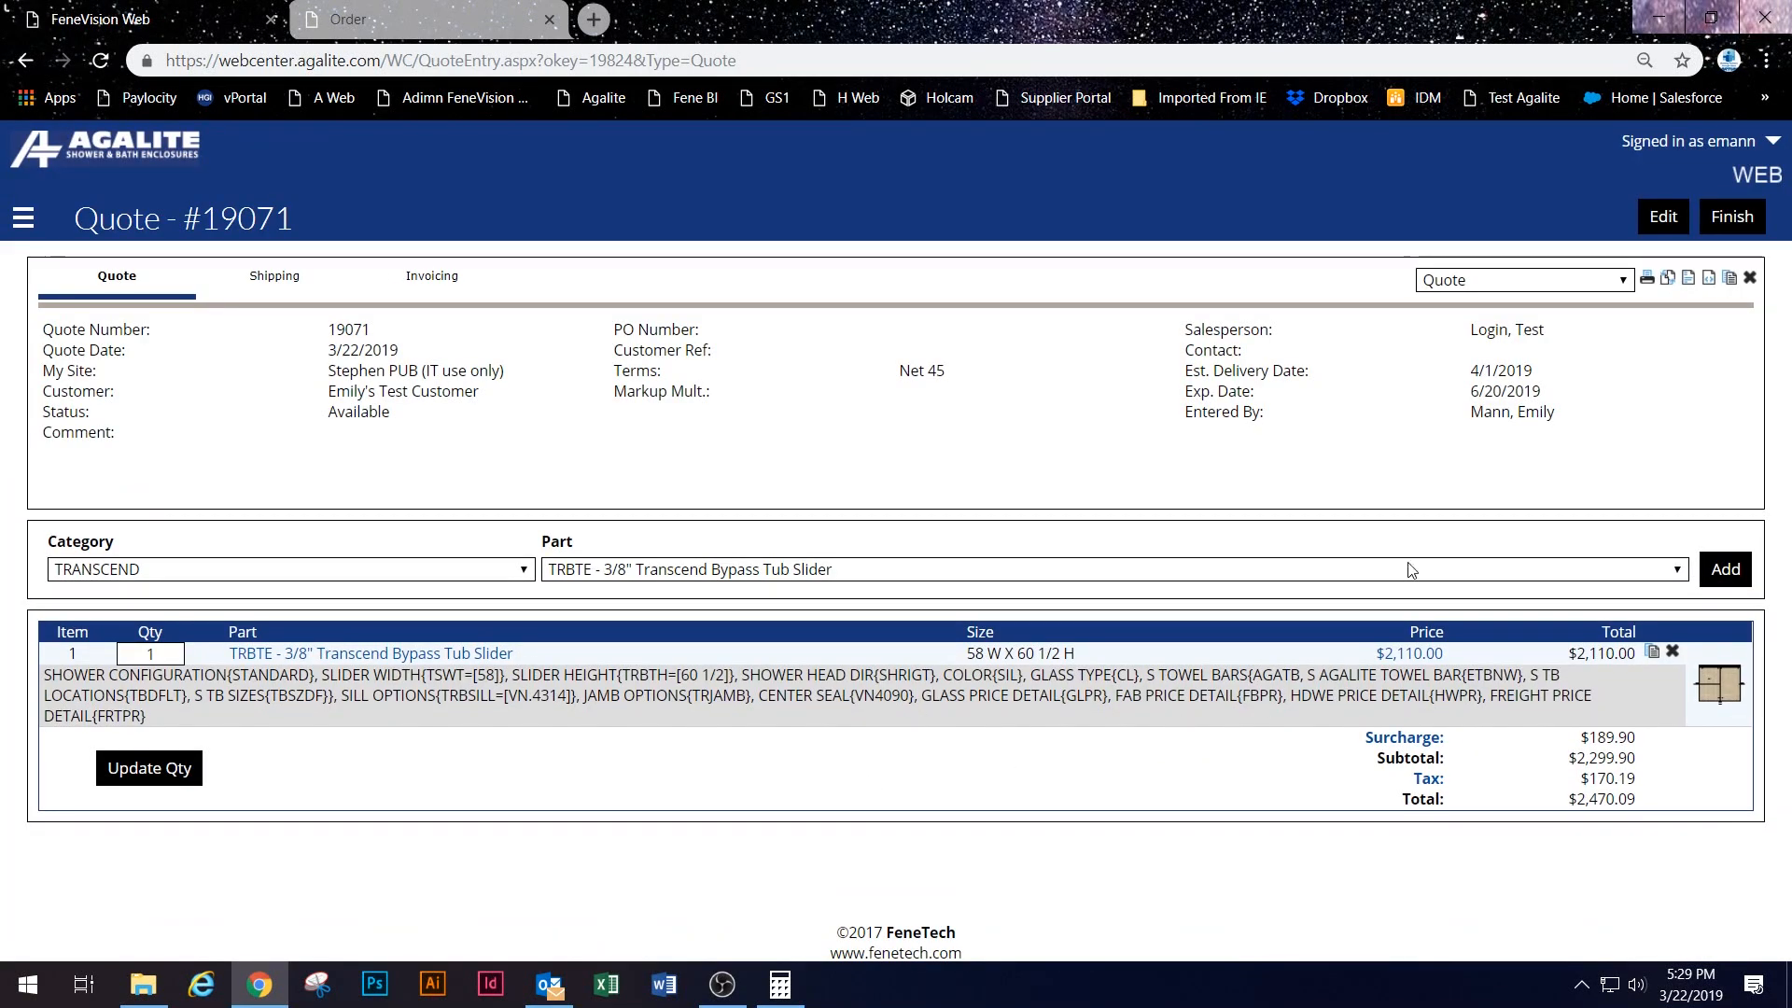
{"action": "left_click", "coordinate": [1663, 217]}
Step: Save quote #19071 with a 2.5 markup multiplier and open its $5,275.00 line-item price breakdown
{"action": "left_click", "coordinate": [1292, 538]}
{"action": "type", "text": "2"}
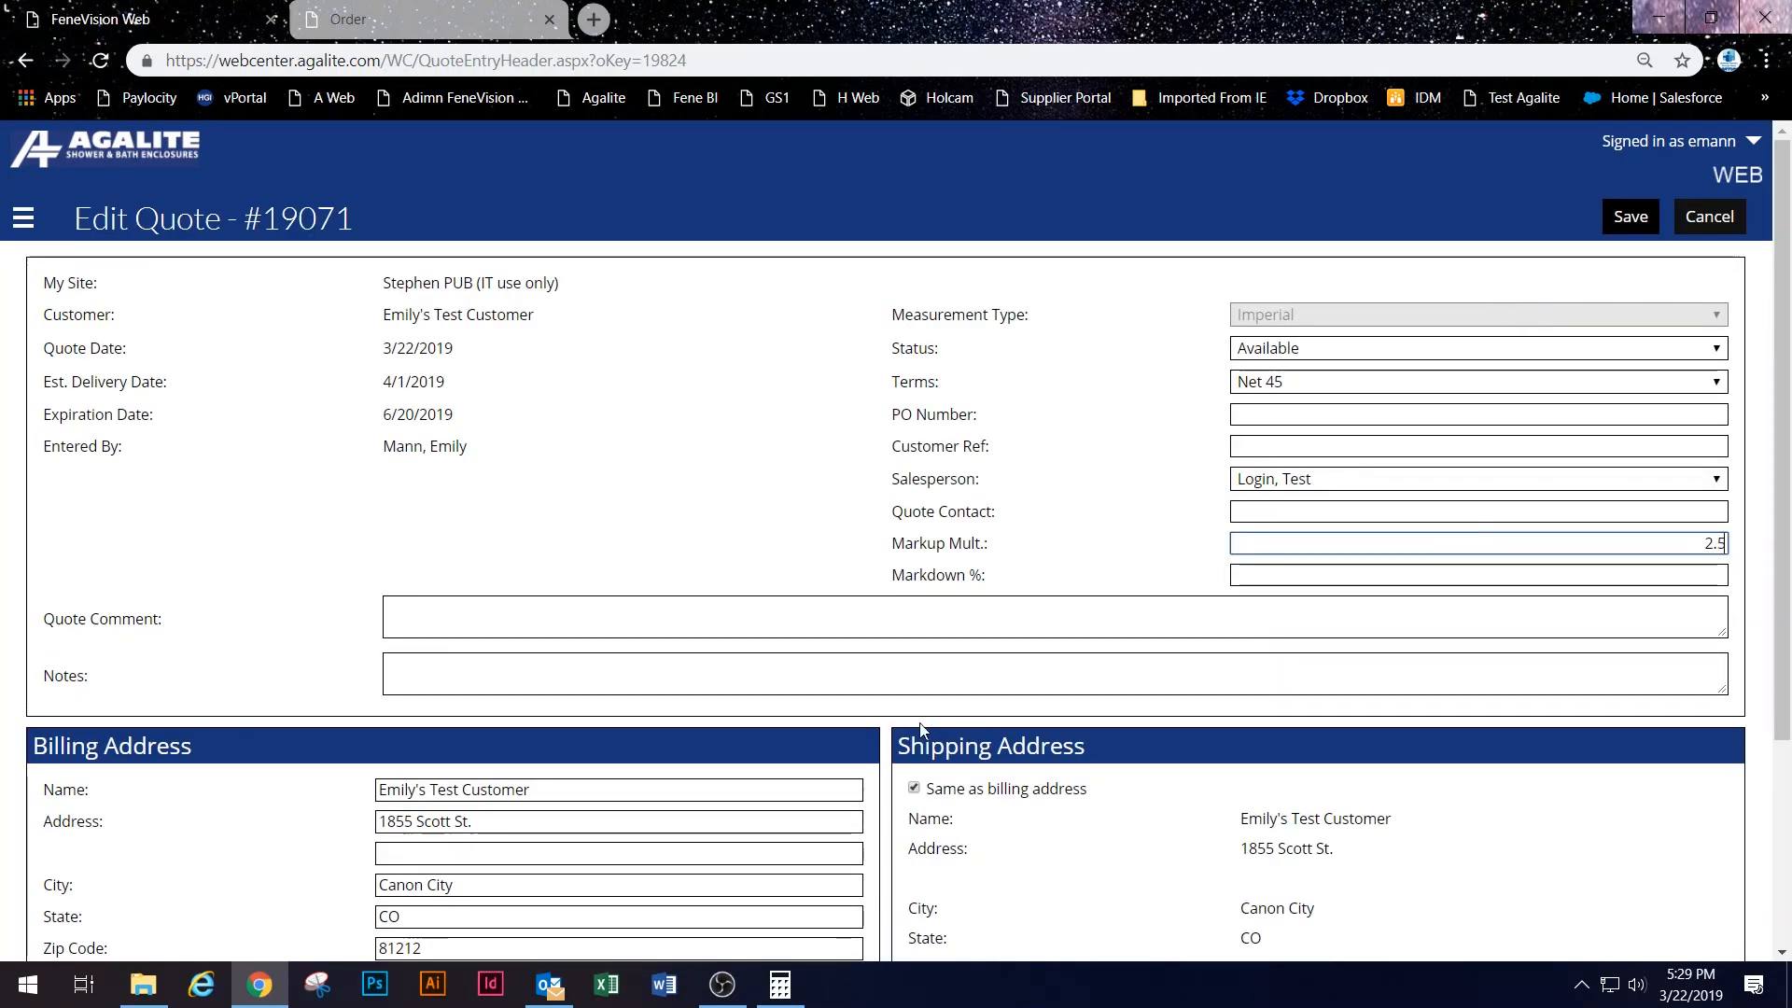
{"action": "type", "text": ".5"}
{"action": "left_click", "coordinate": [1630, 217]}
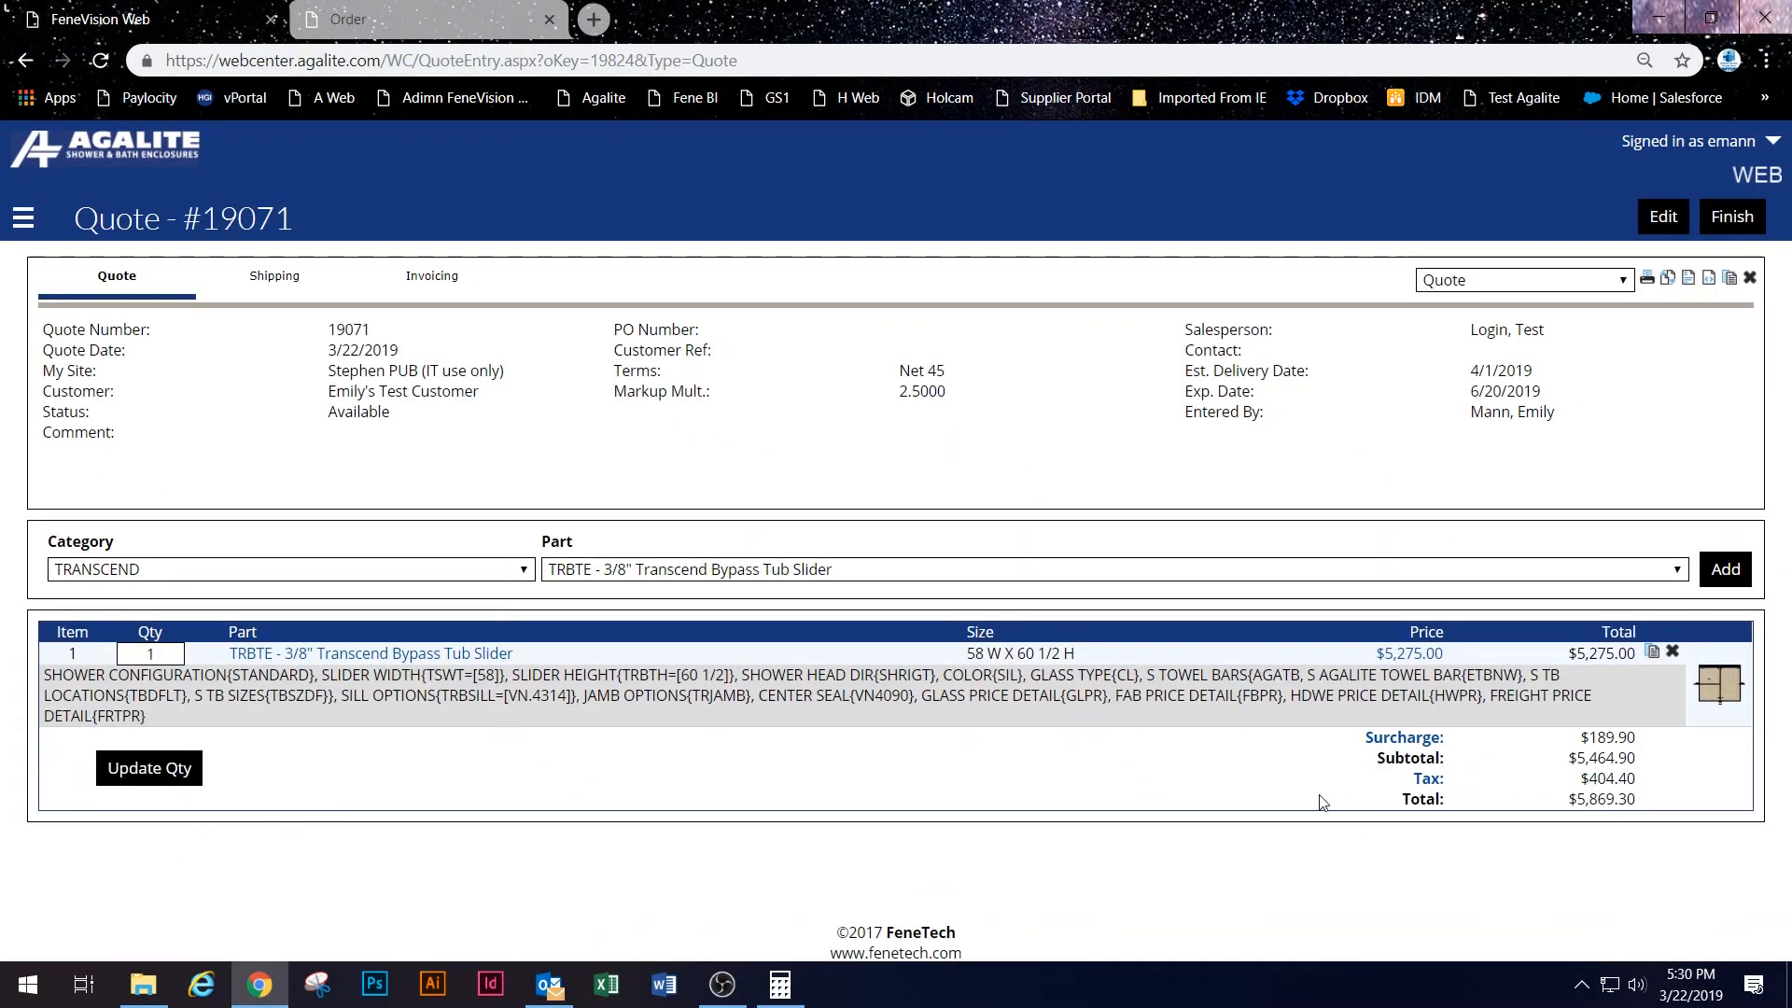
{"action": "left_click", "coordinate": [1409, 653]}
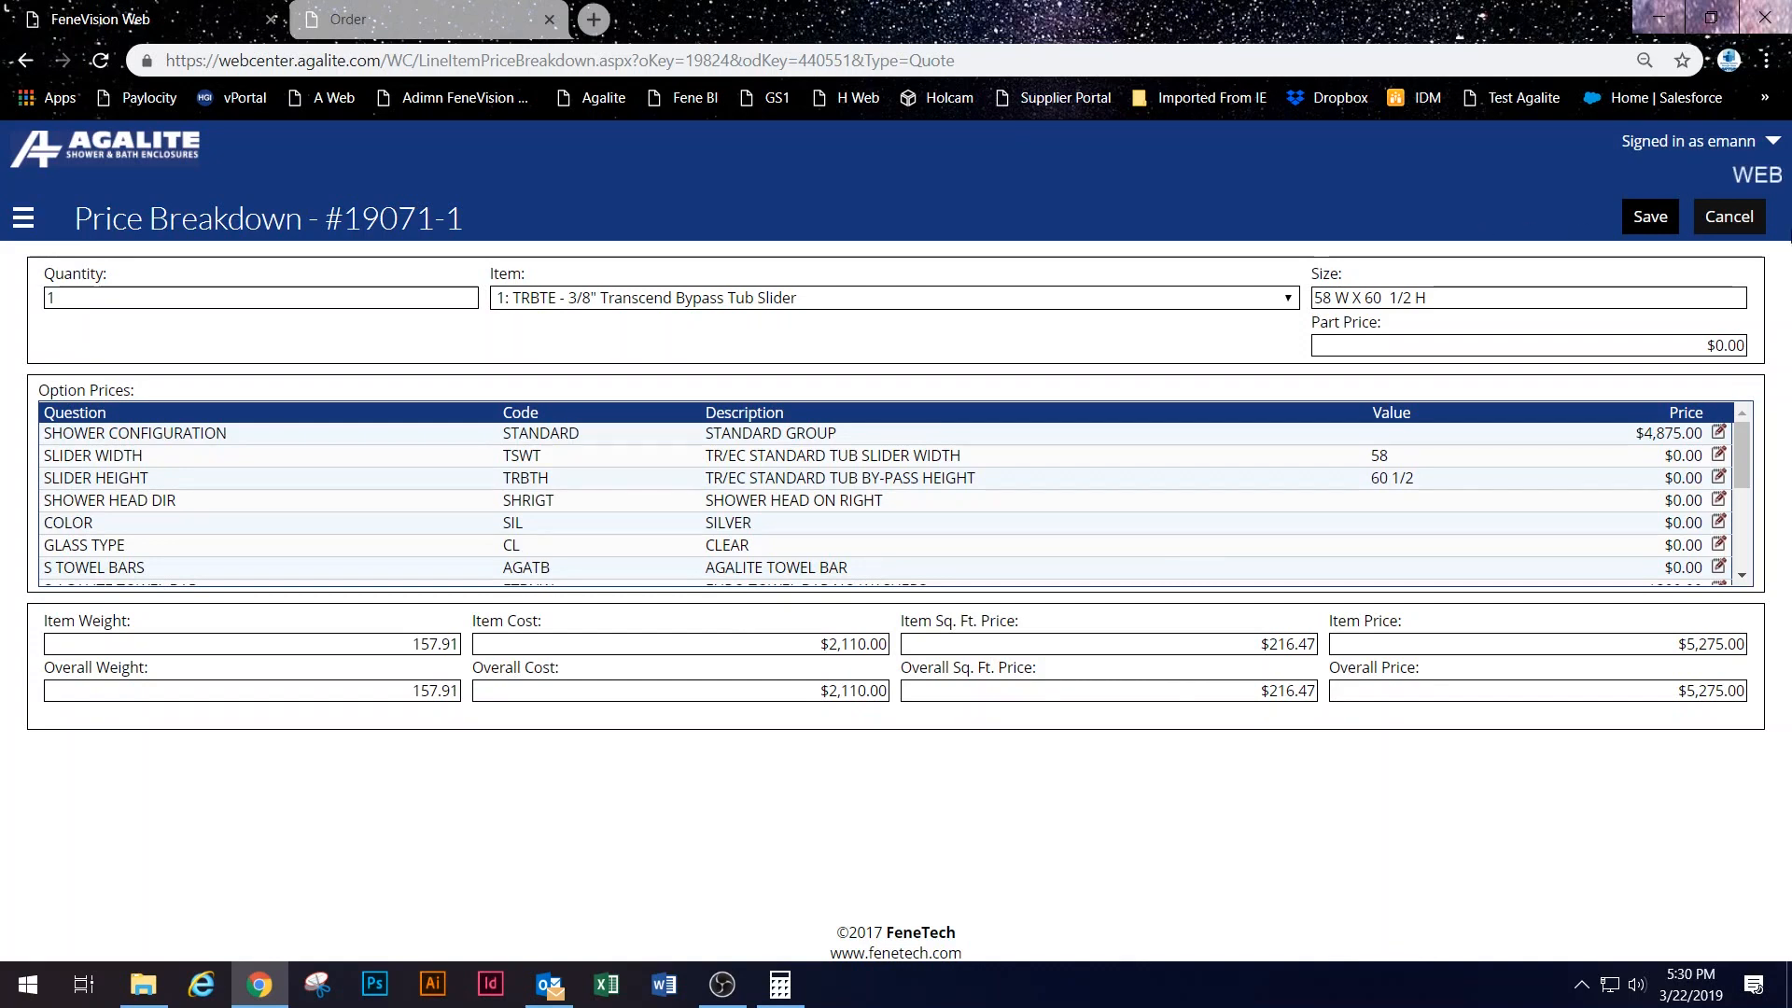
Step: Cancel the price breakdown back to quote #19071 ($5,869.30 total) and open the navigation menu
{"action": "left_click", "coordinate": [1727, 216]}
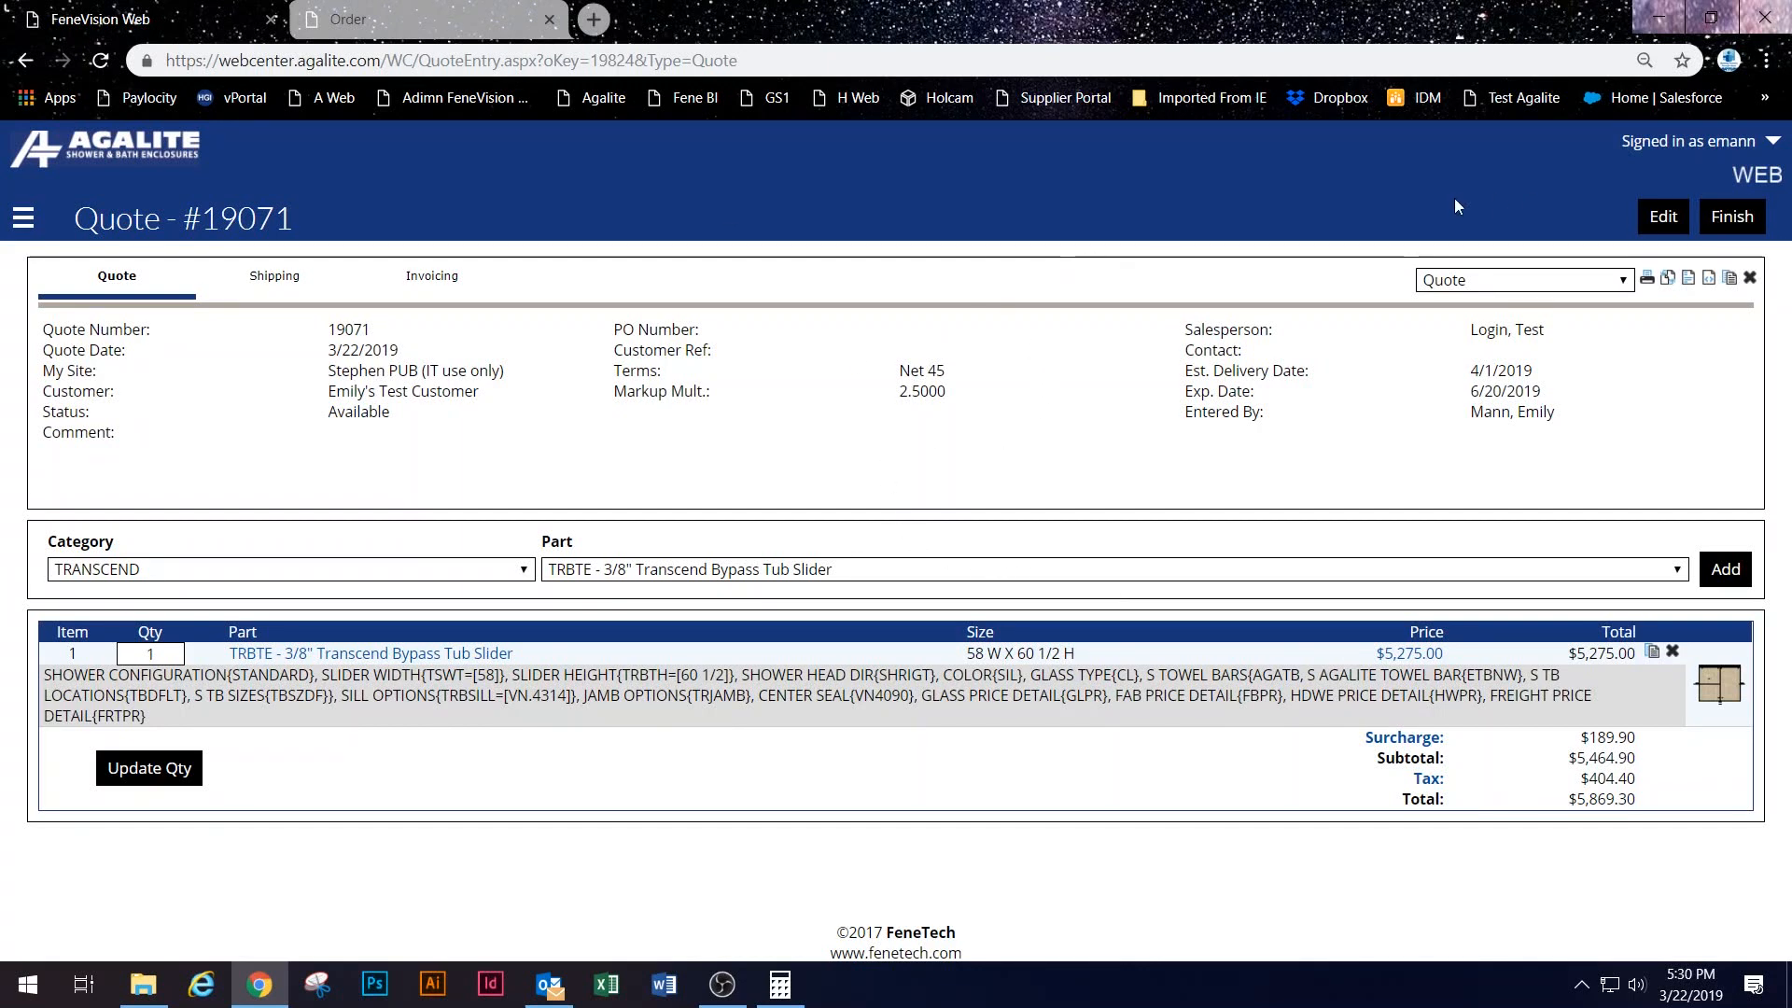
{"action": "left_click", "coordinate": [24, 221]}
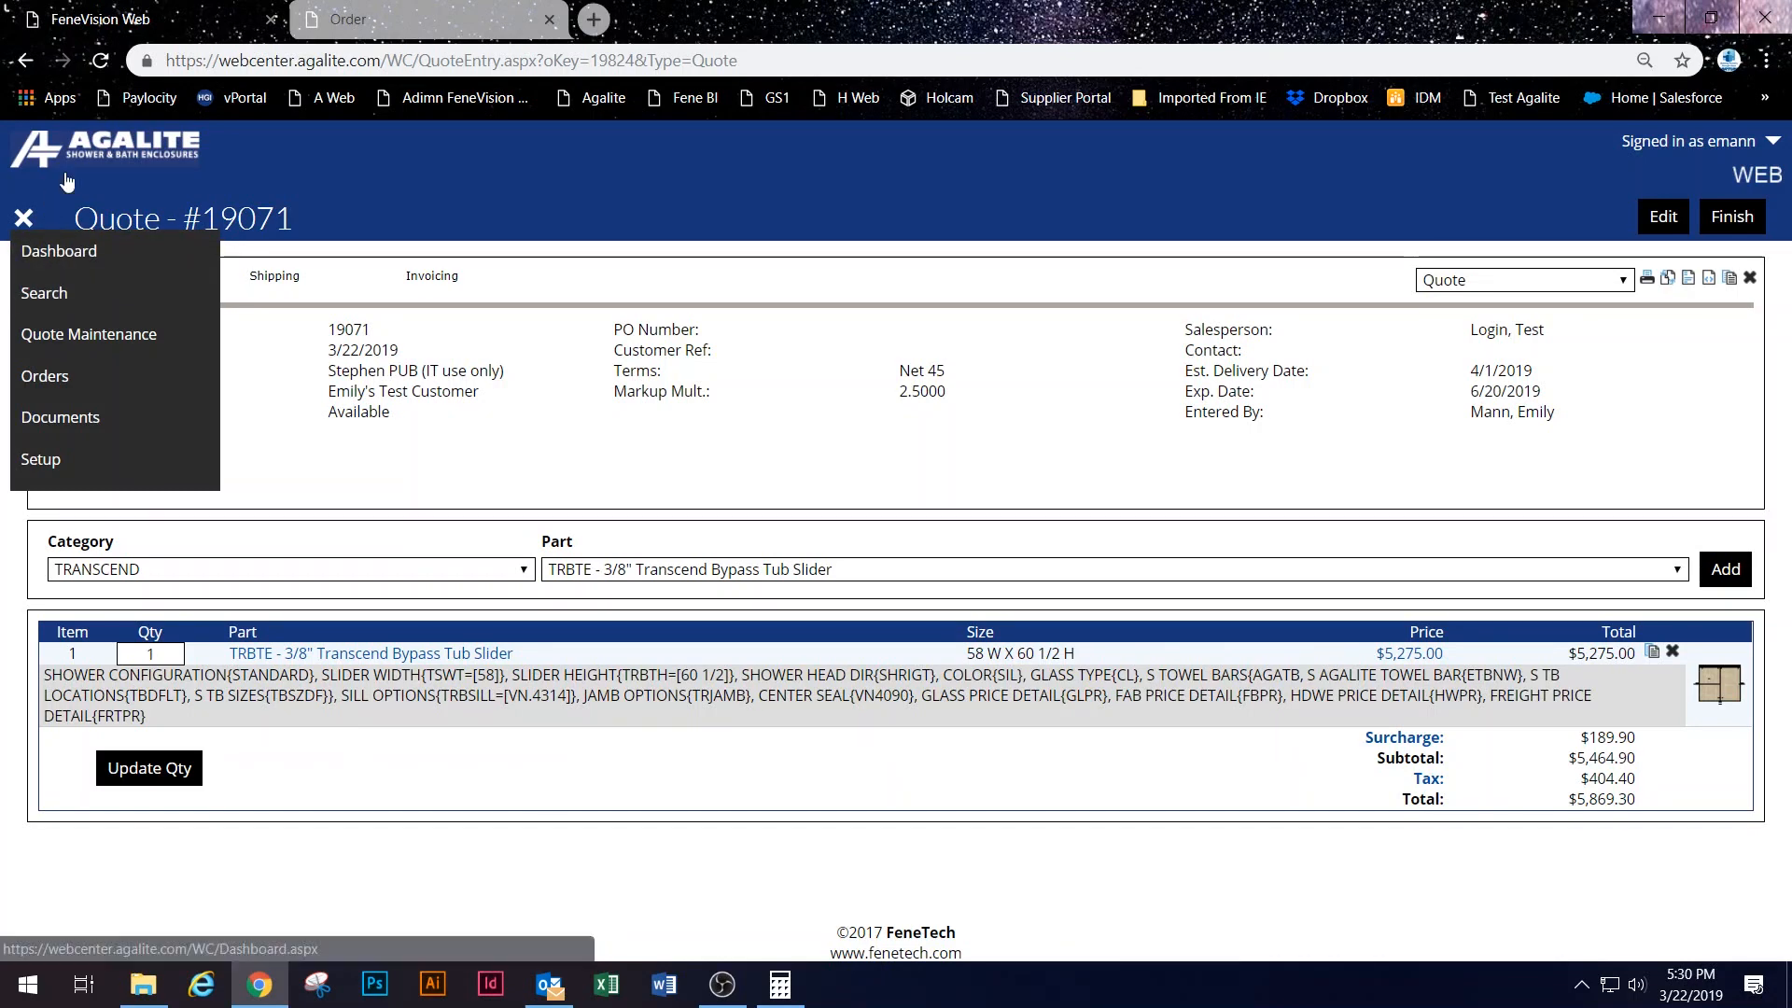
Step: On the Search page's Orders tab, search order number 50 and scroll through the 37 results
{"action": "left_click", "coordinate": [39, 242]}
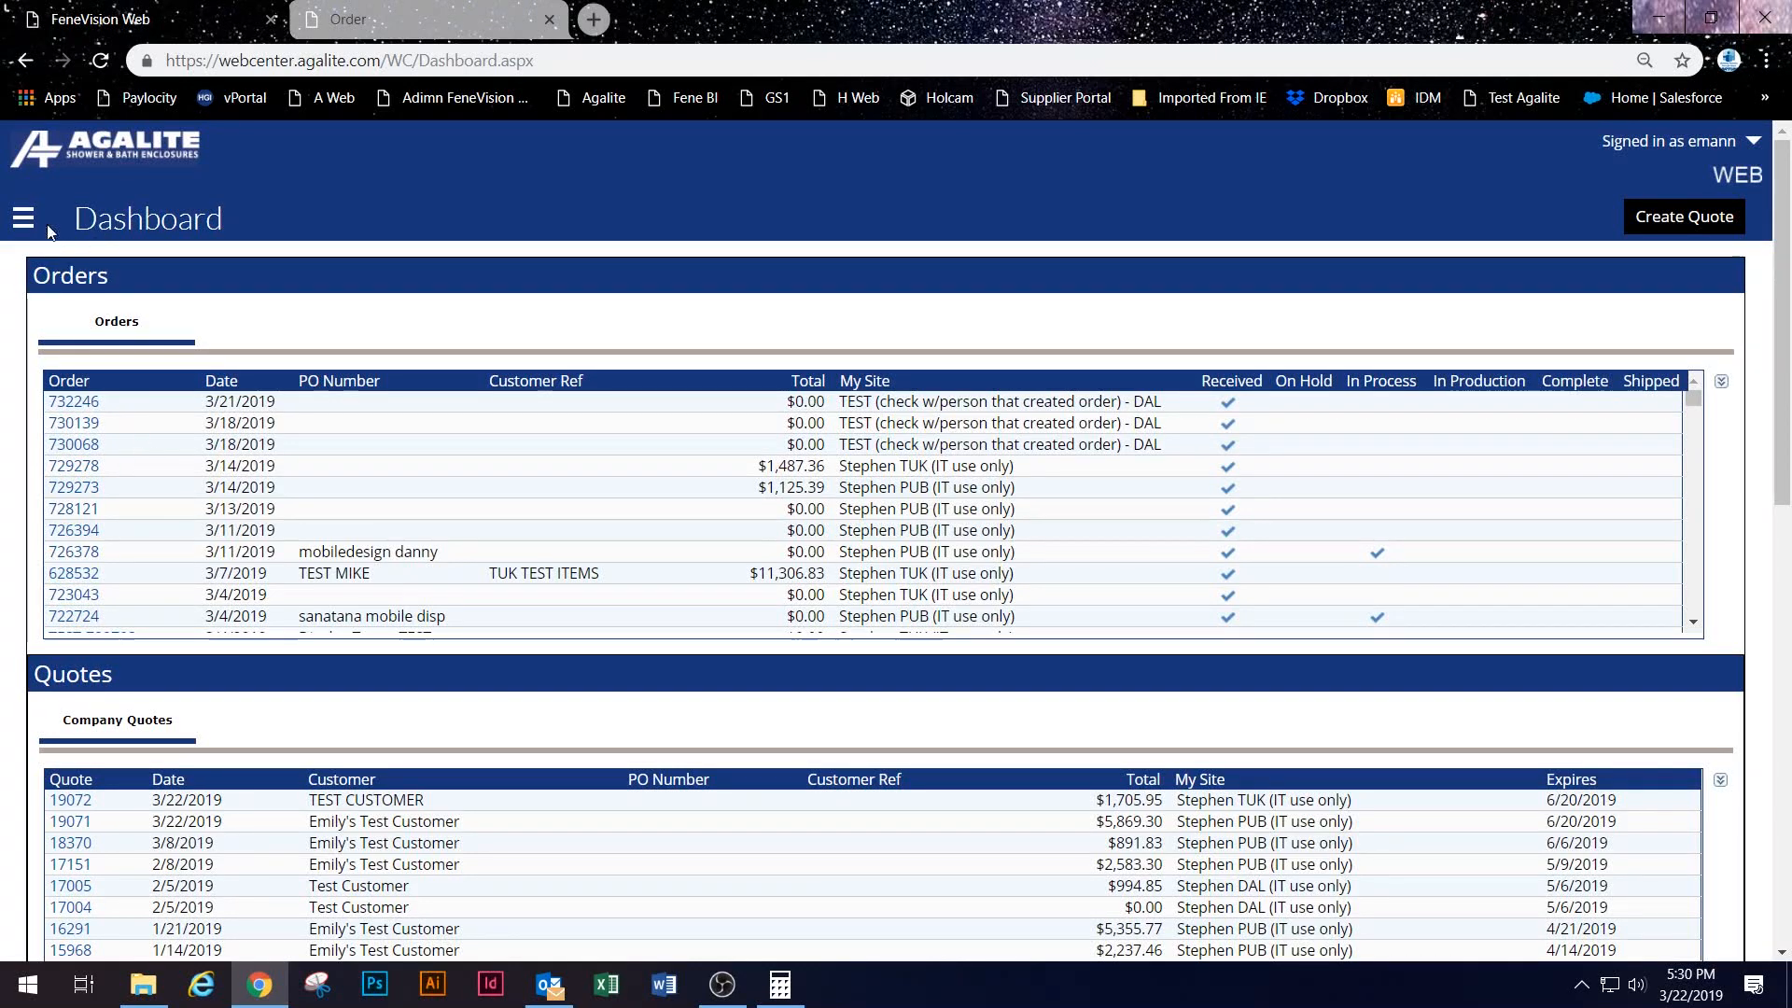
{"action": "left_click", "coordinate": [24, 217]}
{"action": "left_click", "coordinate": [56, 297]}
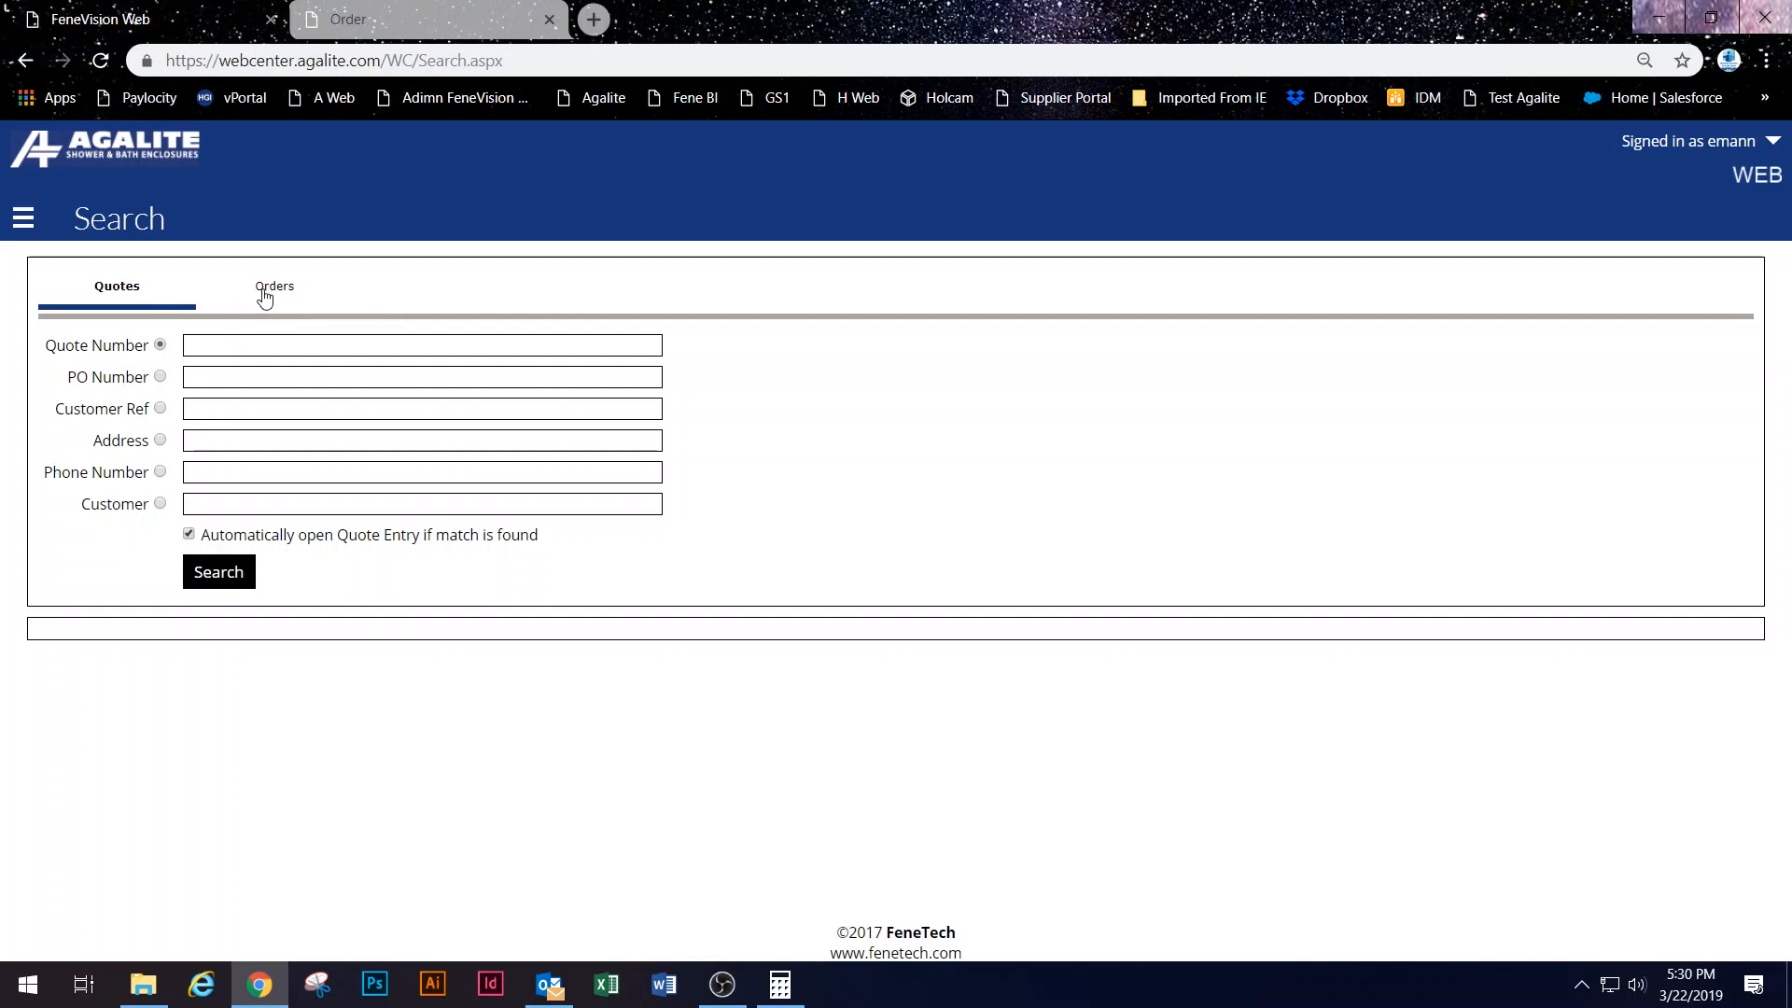
{"action": "left_click", "coordinate": [265, 296]}
{"action": "left_click", "coordinate": [308, 346]}
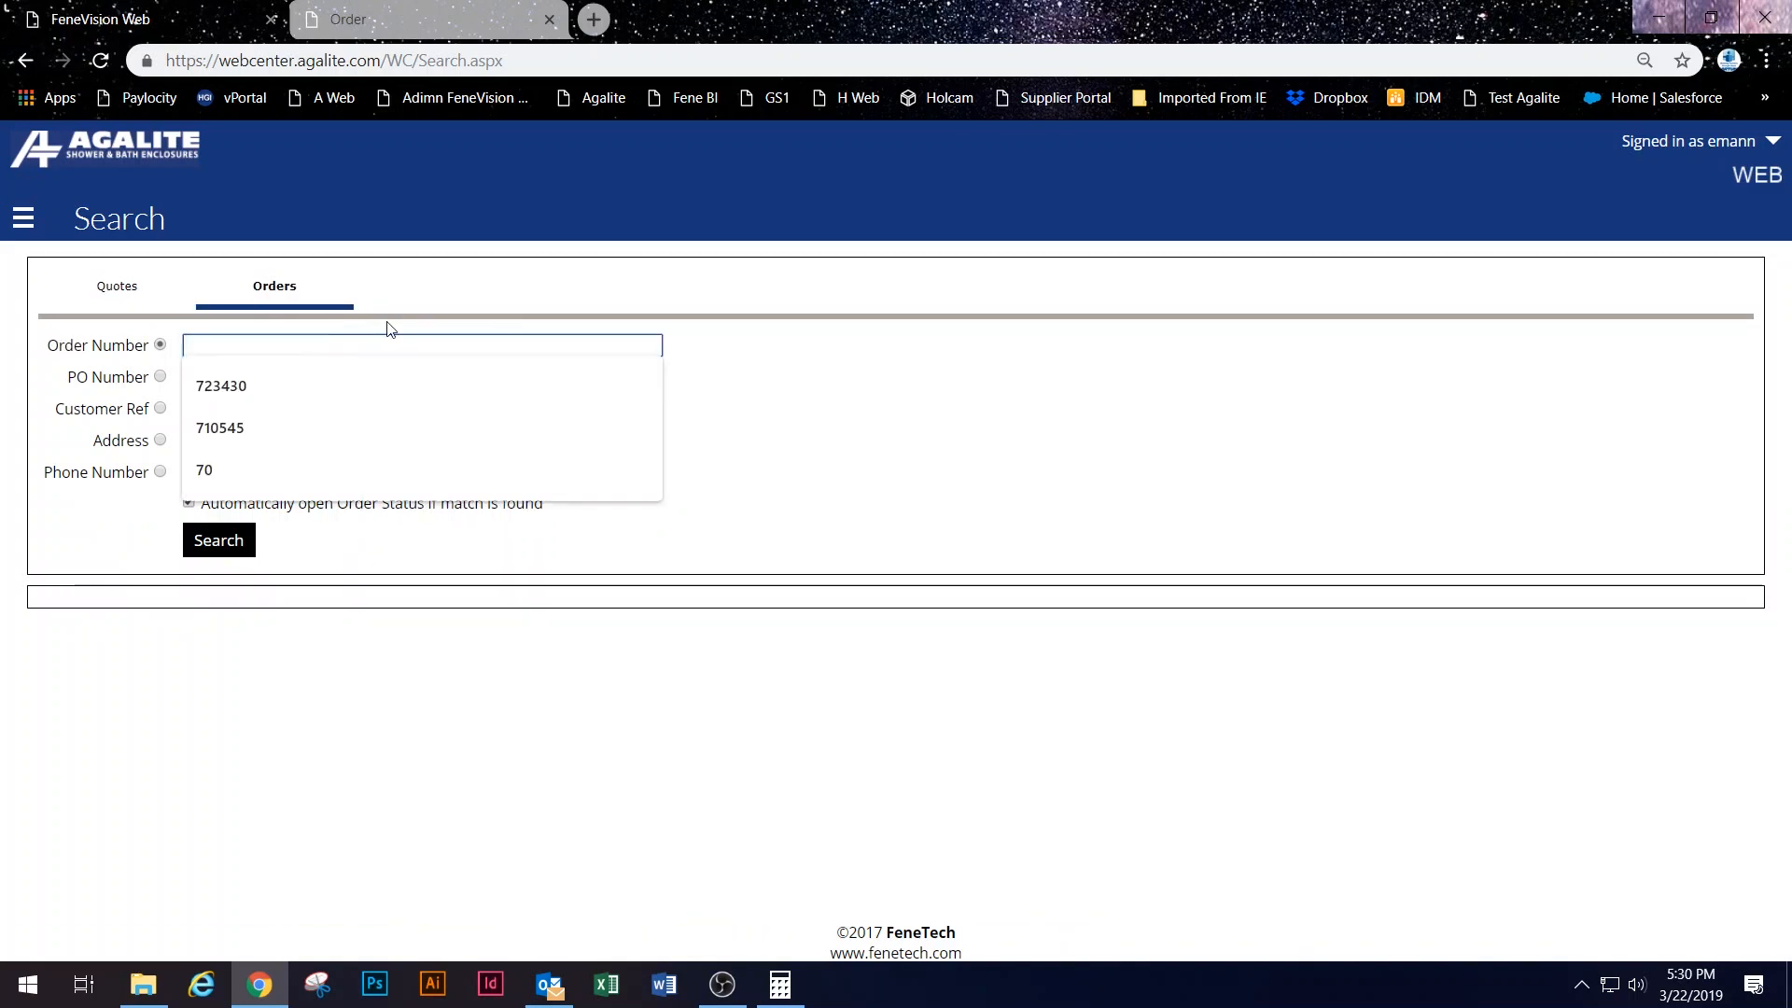
{"action": "type", "text": "50"}
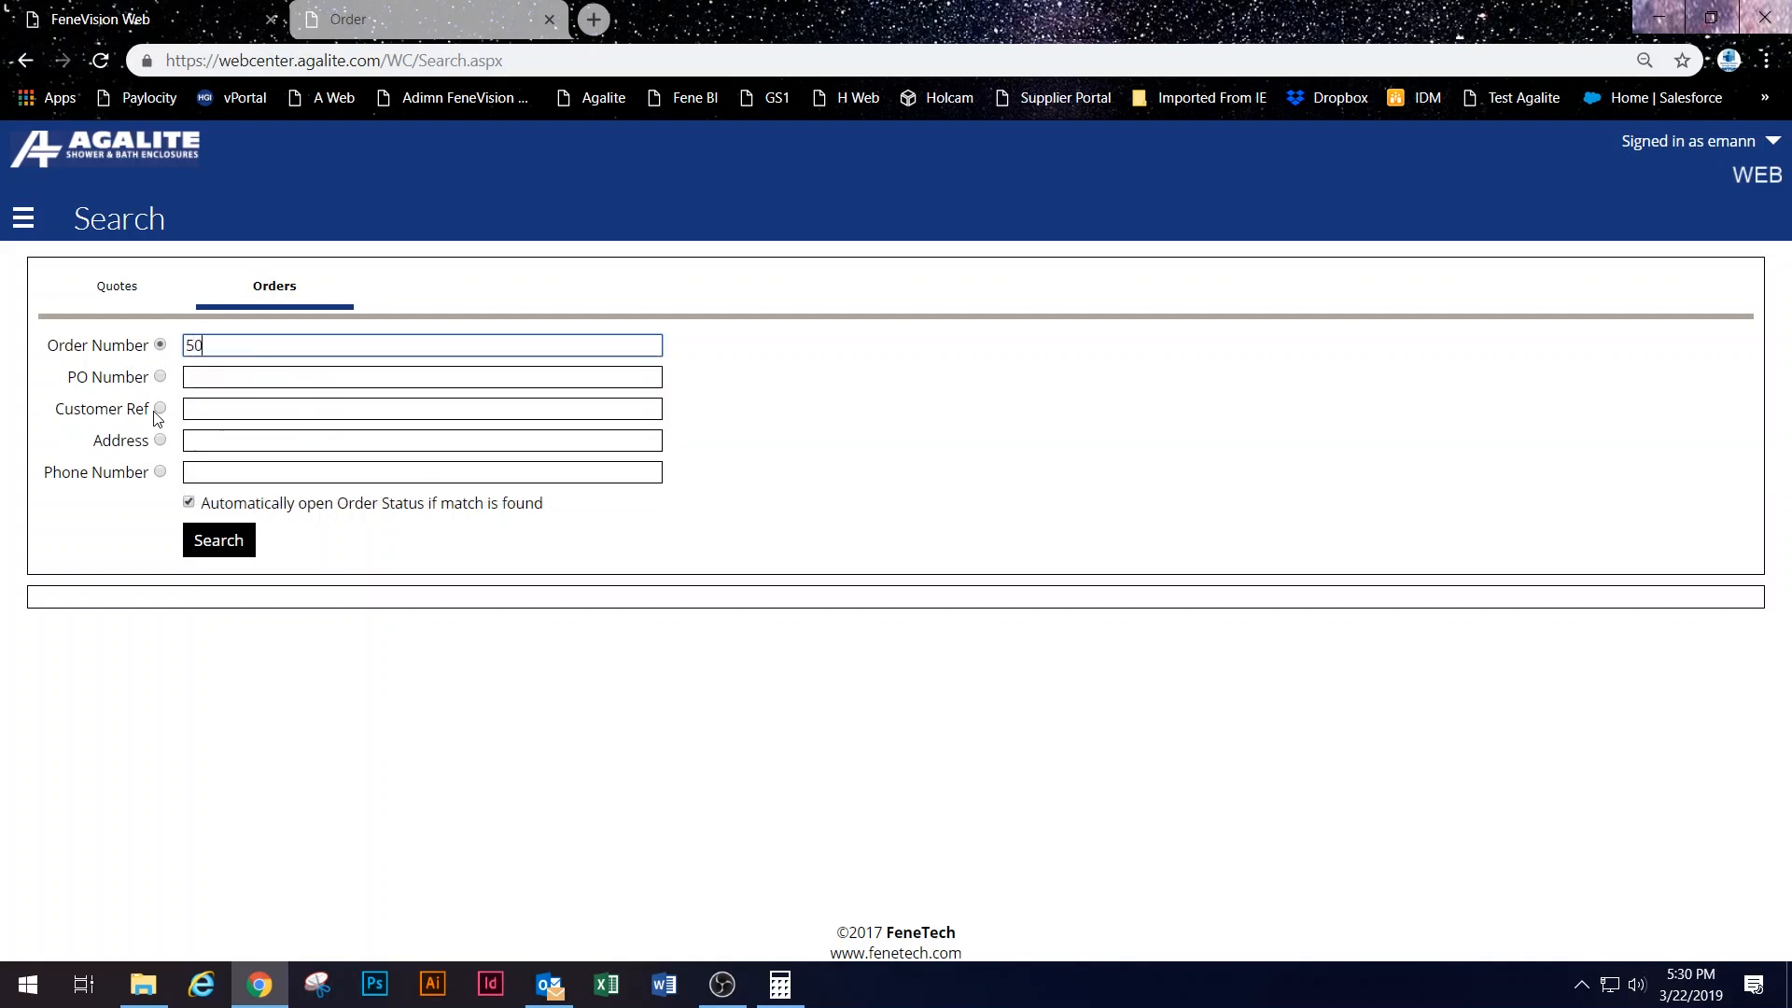
{"action": "left_click", "coordinate": [214, 539]}
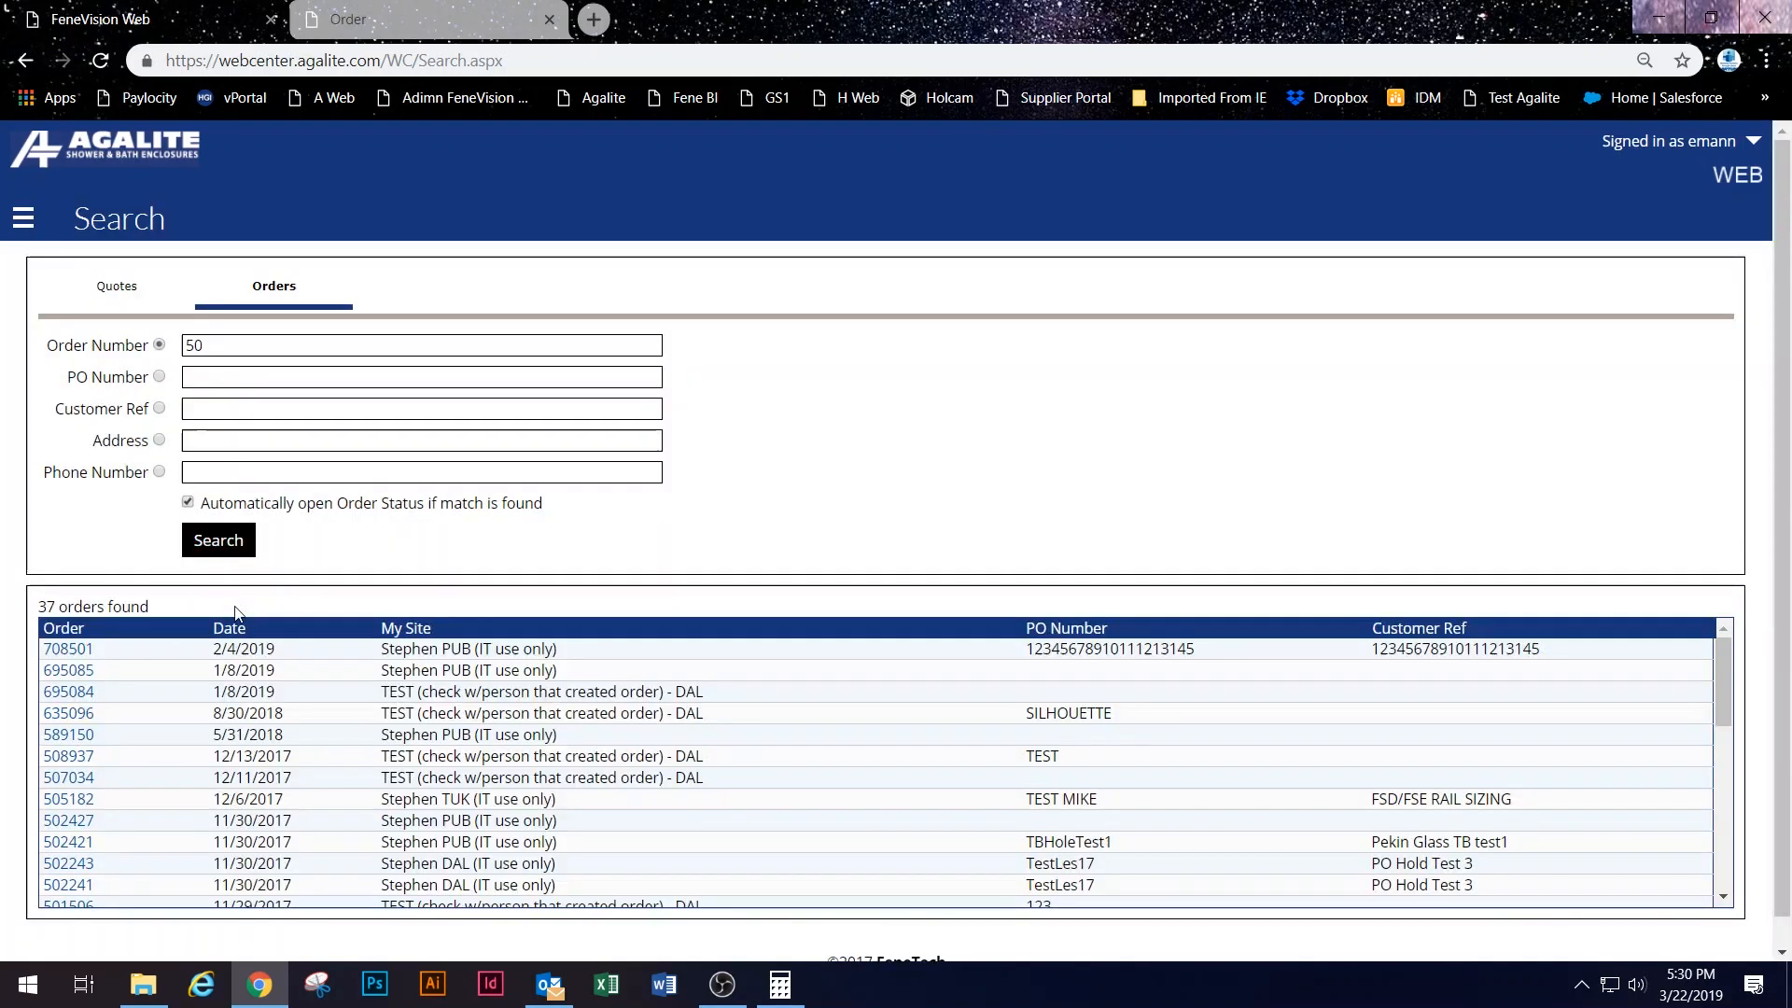
{"action": "scroll", "coordinate": [235, 613], "scroll_direction": "down", "scroll_amount": 1}
{"action": "scroll", "coordinate": [94, 752], "scroll_direction": "down", "scroll_amount": 1}
{"action": "scroll", "coordinate": [93, 752], "scroll_direction": "down", "scroll_amount": 3}
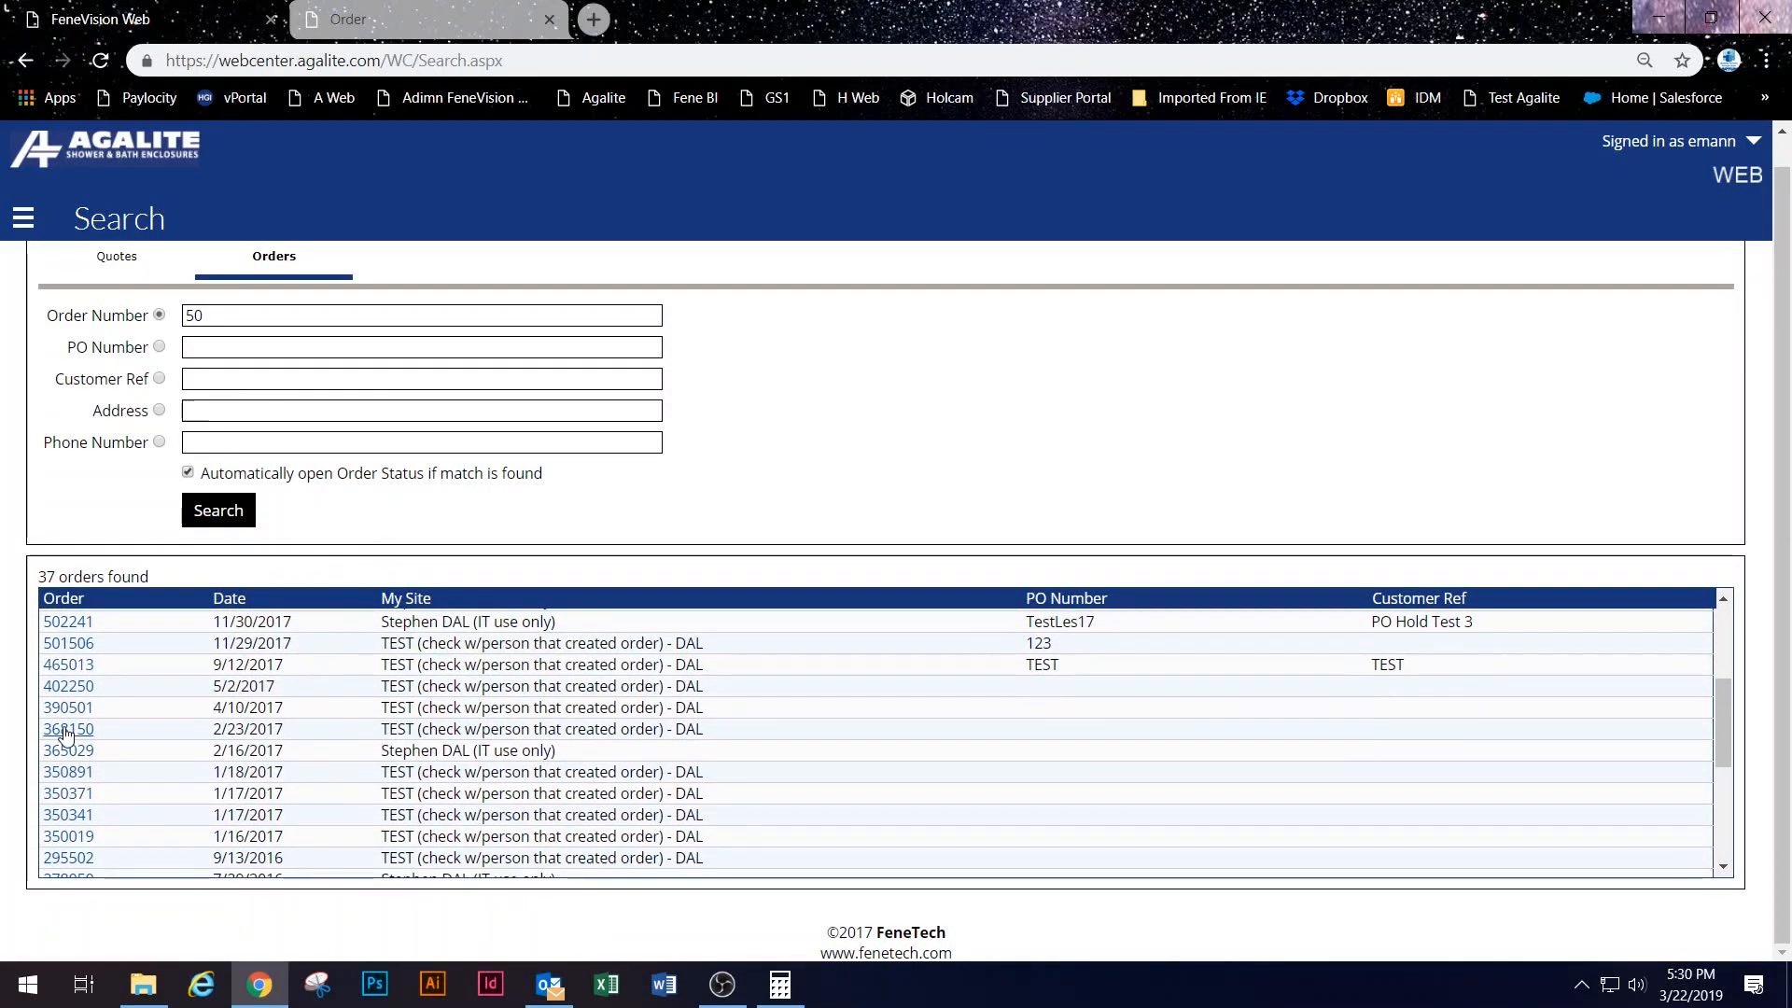
{"action": "scroll", "coordinate": [233, 719], "scroll_direction": "up", "scroll_amount": 3}
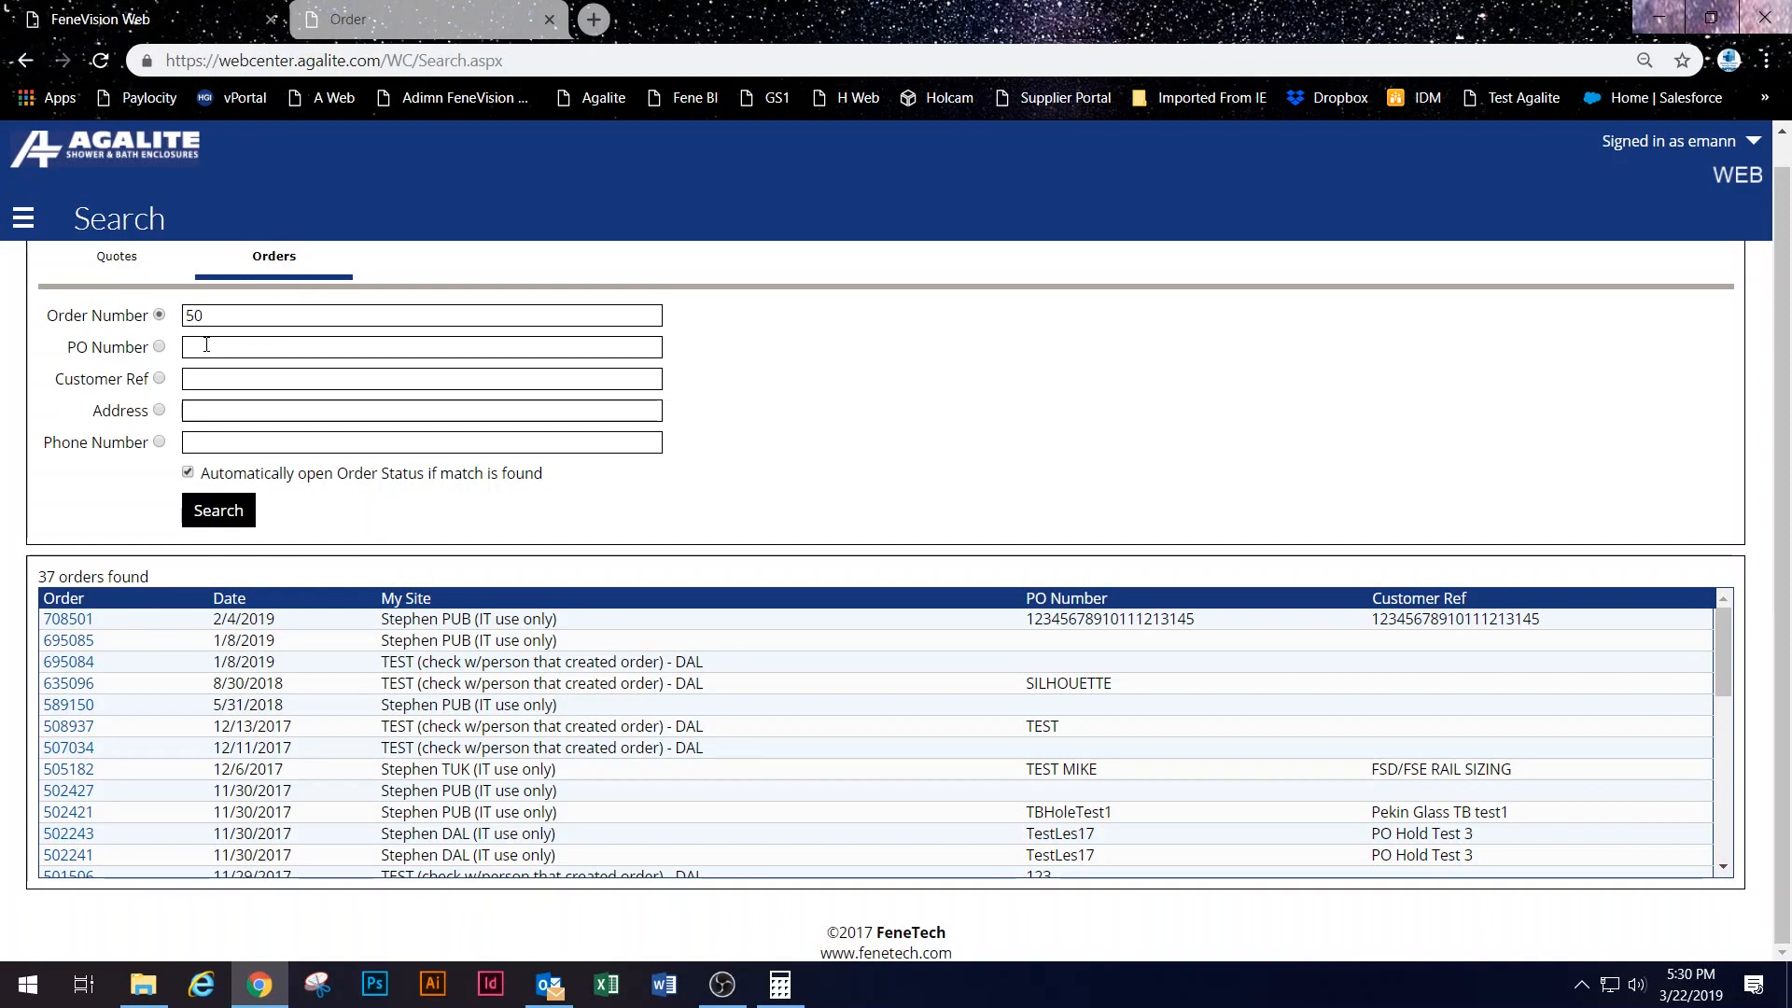
Step: Run a quote number search on the Quotes tab, getting 5 matches, then go back to the Dashboard
{"action": "left_click", "coordinate": [143, 270]}
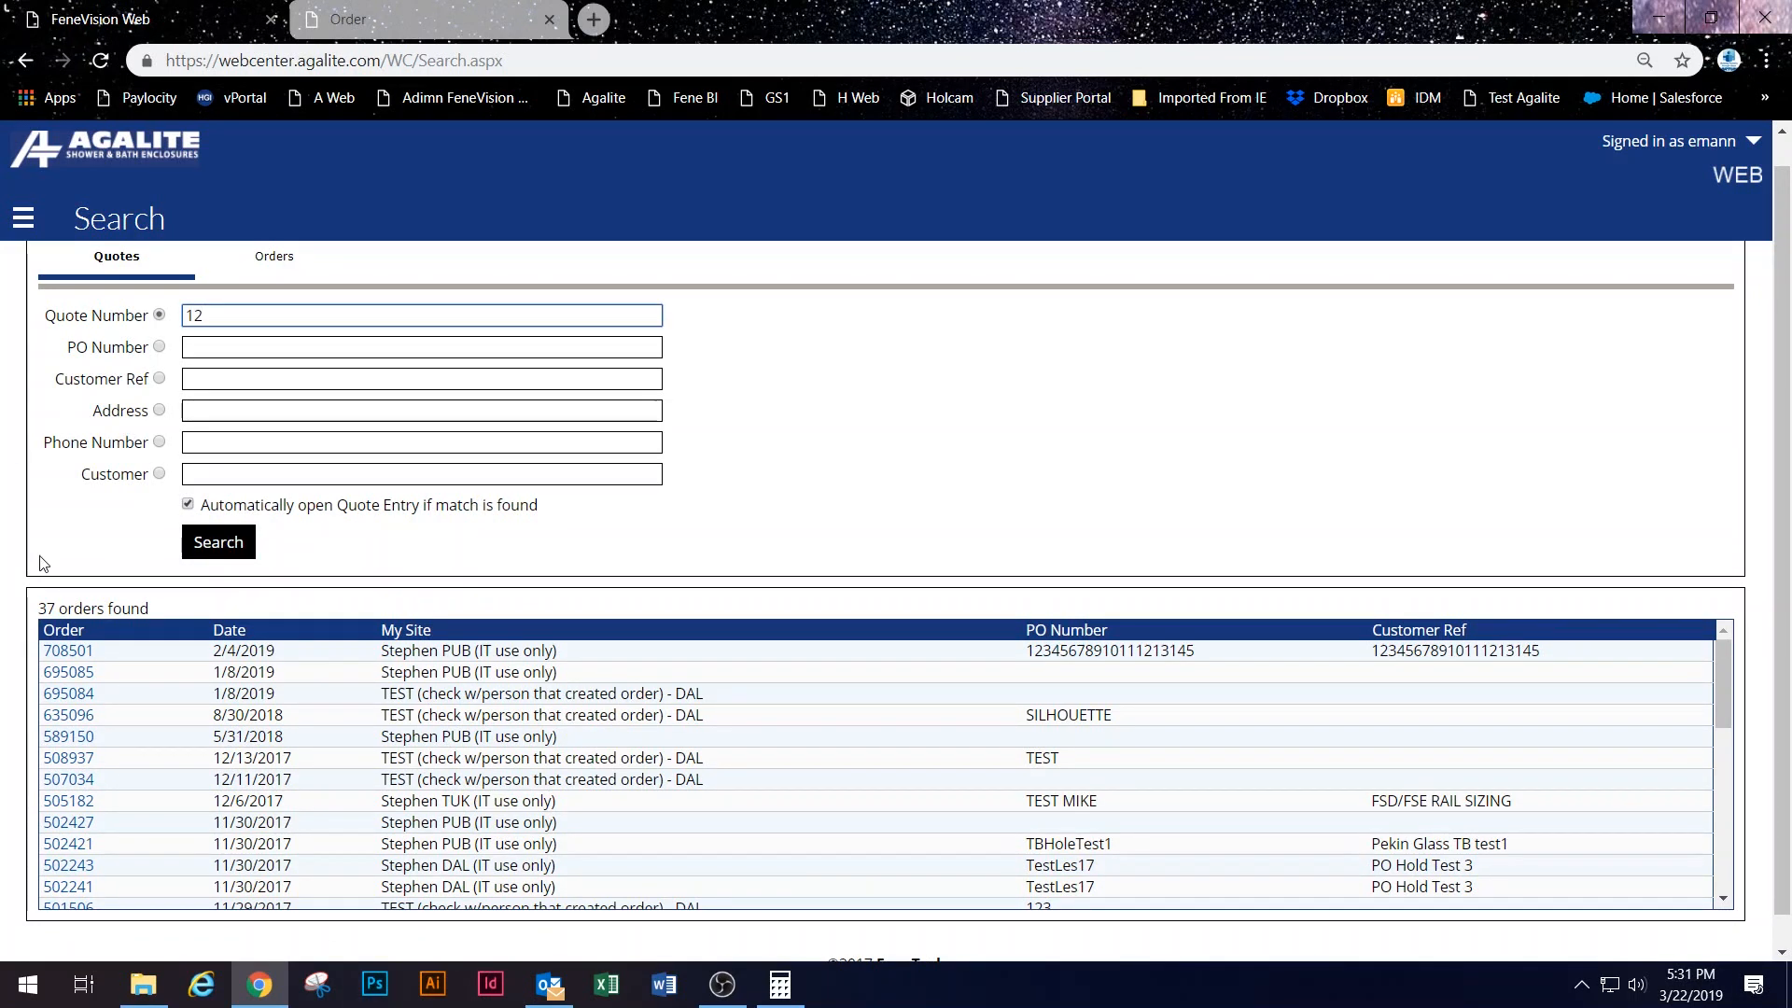
{"action": "left_click", "coordinate": [216, 542]}
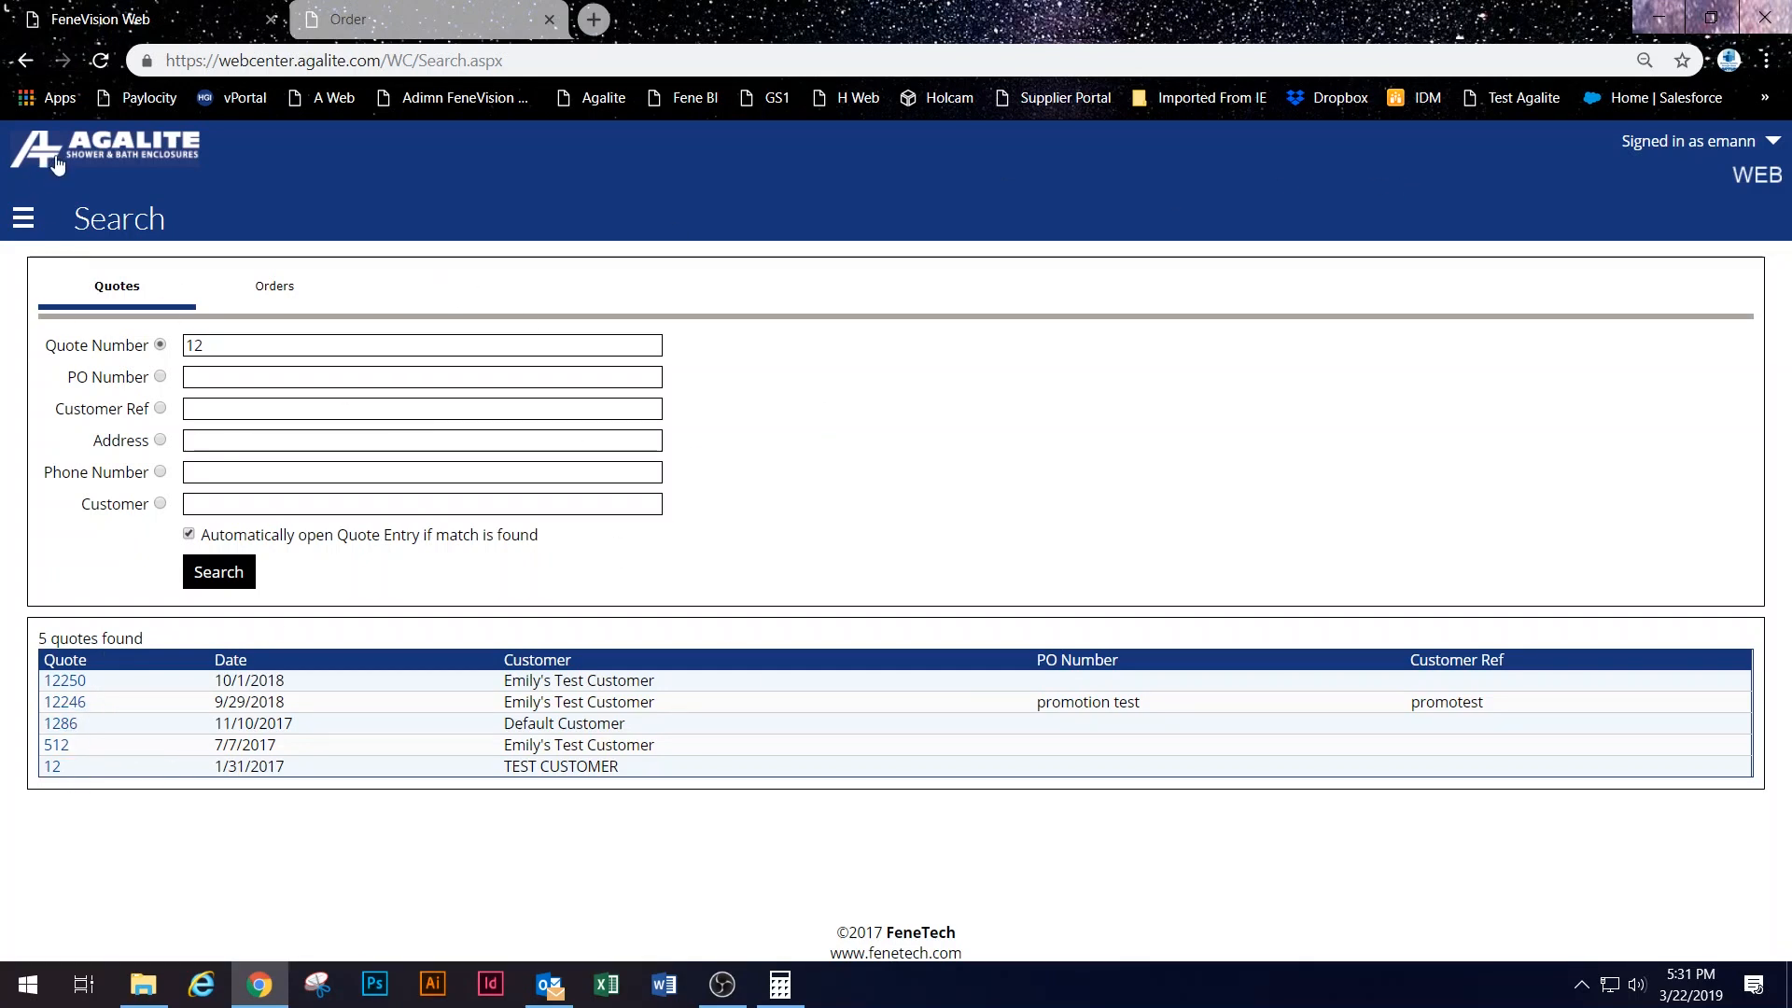
{"action": "left_click", "coordinate": [24, 222]}
{"action": "left_click", "coordinate": [140, 254]}
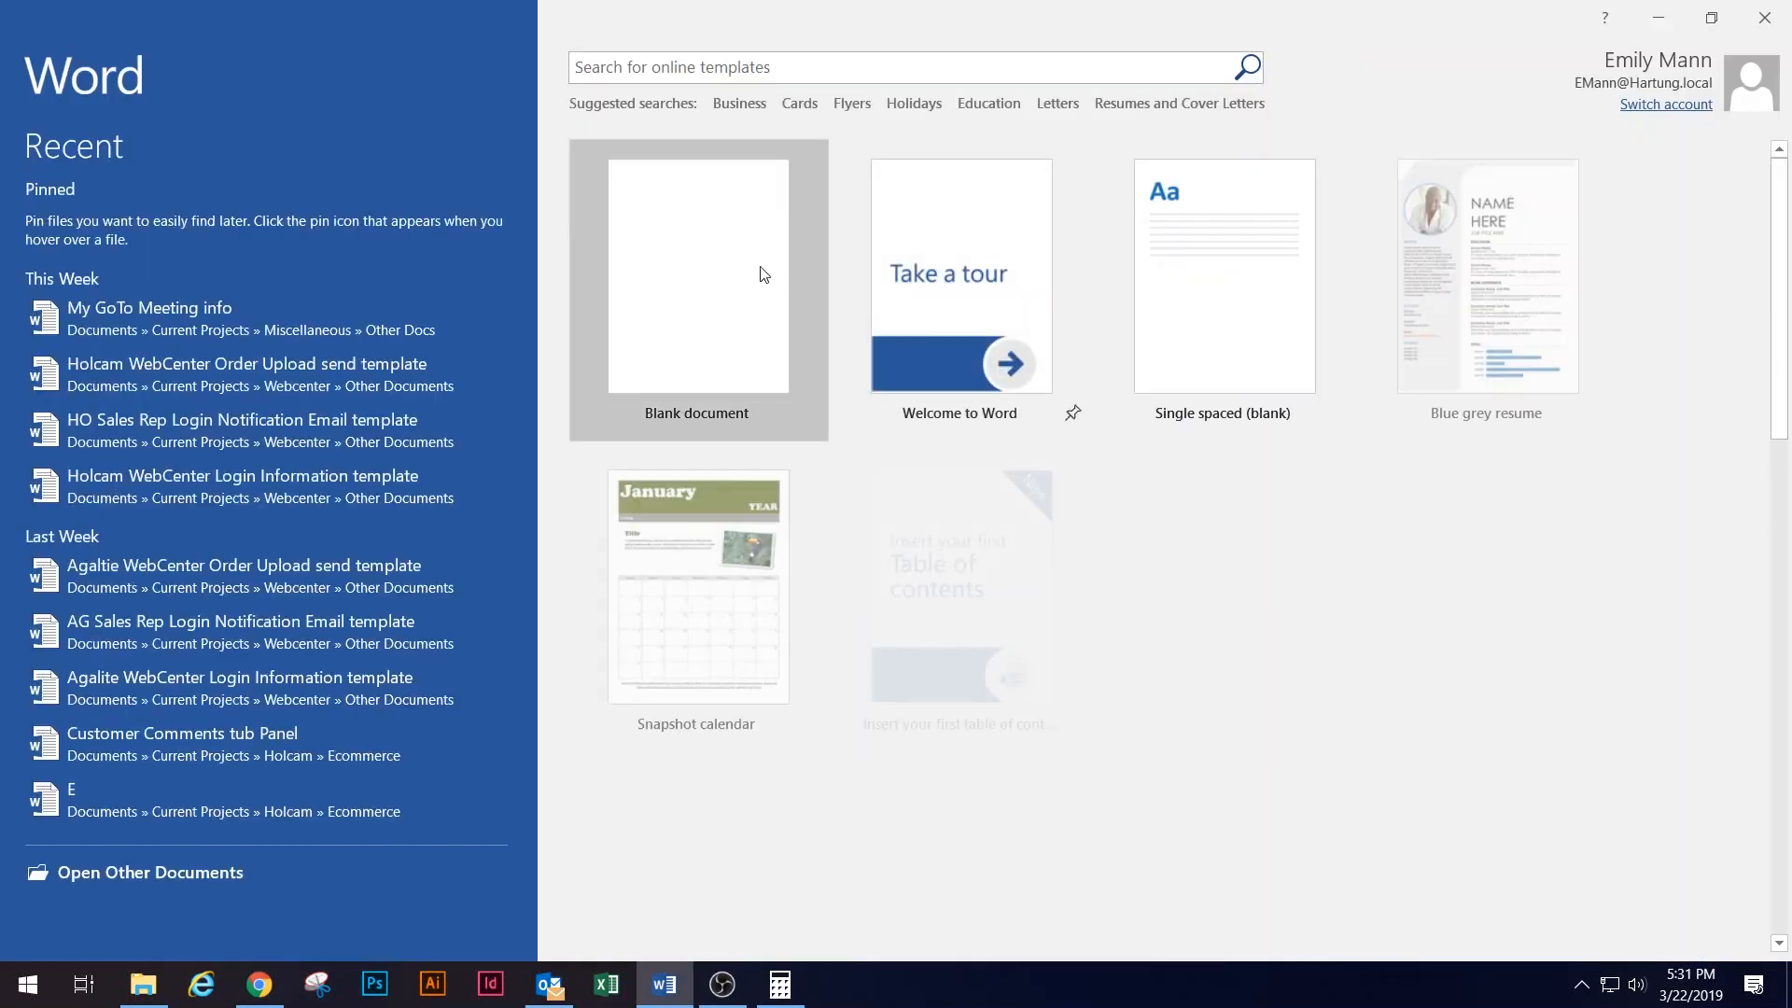
Step: In a new blank Word document, type the contact's full name, phone number and two e-mail addresses on separate lines
{"action": "left_click", "coordinate": [746, 276]}
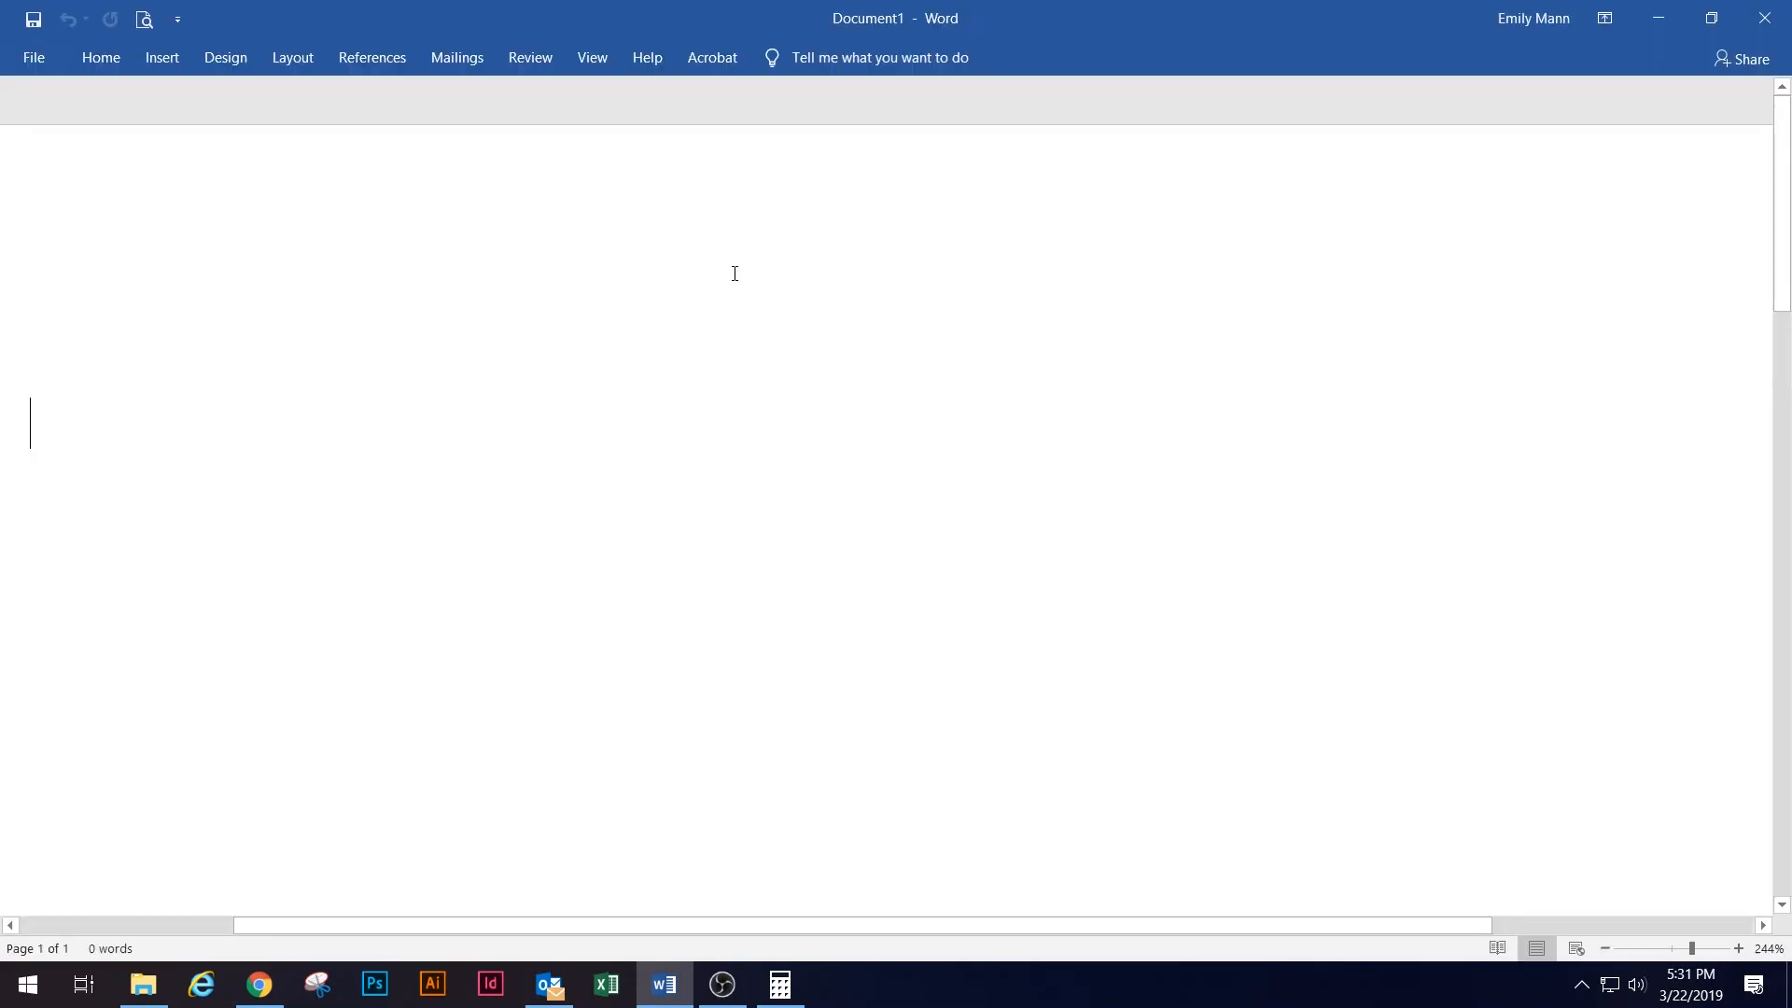
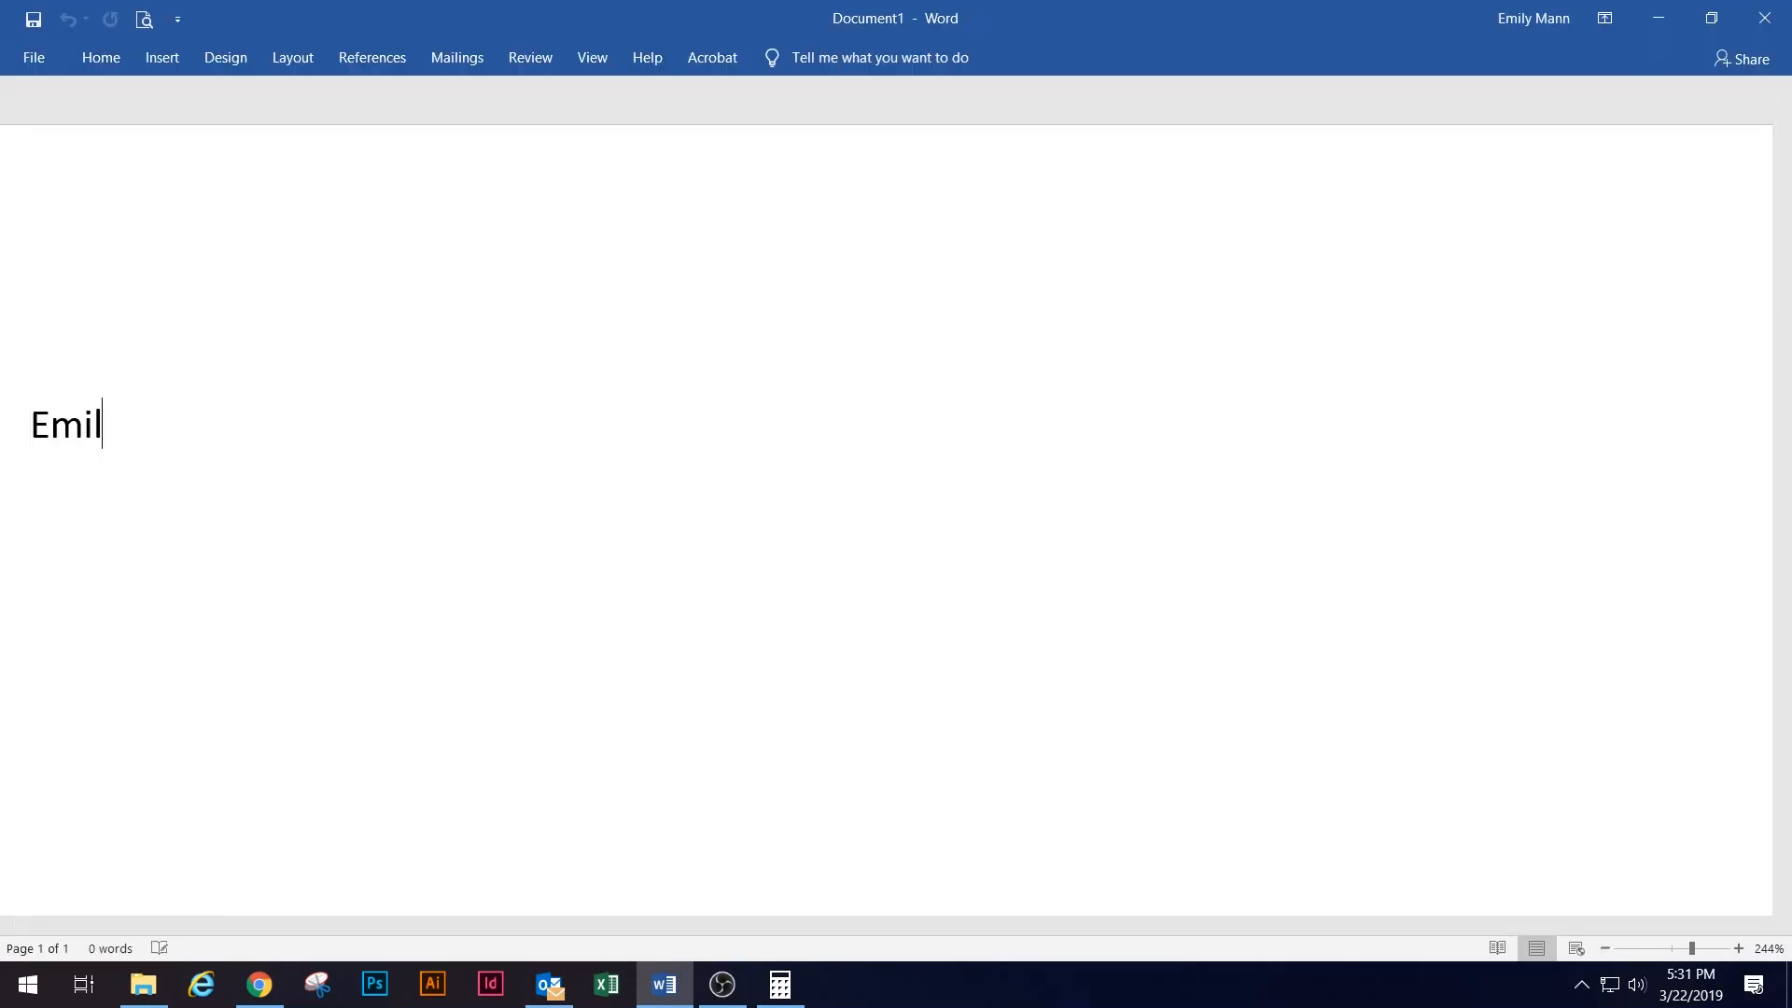
{"action": "key", "text": "Return"}
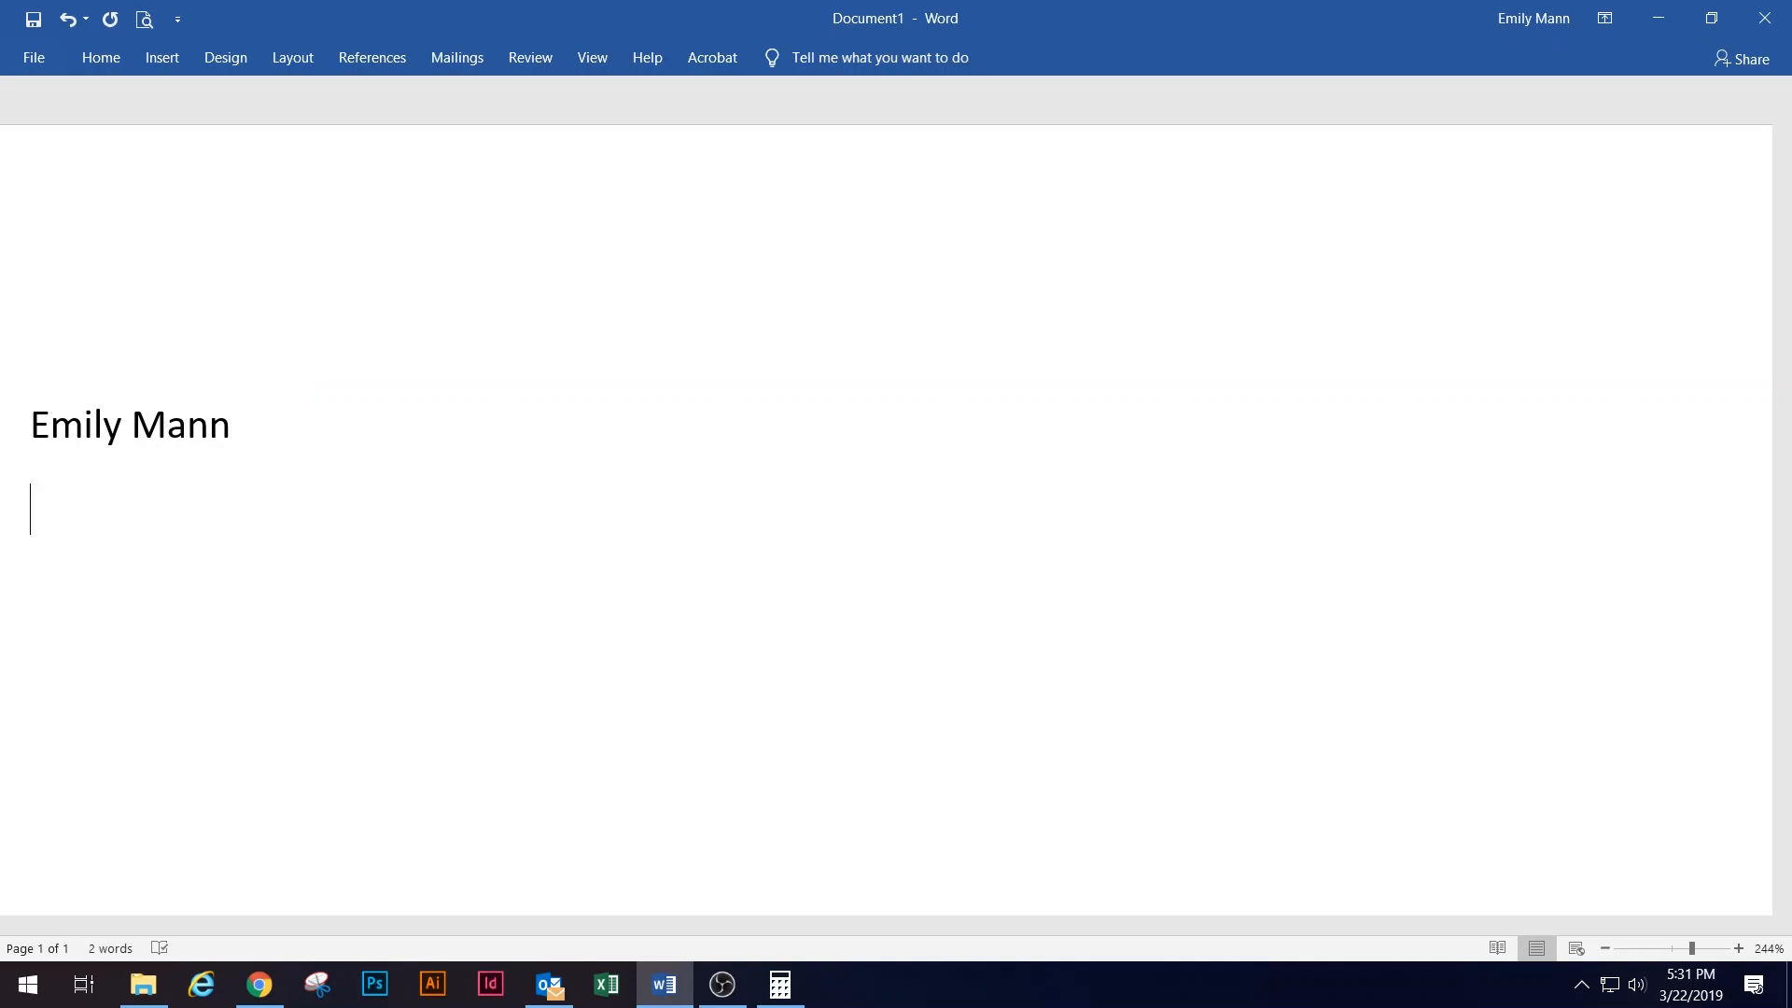
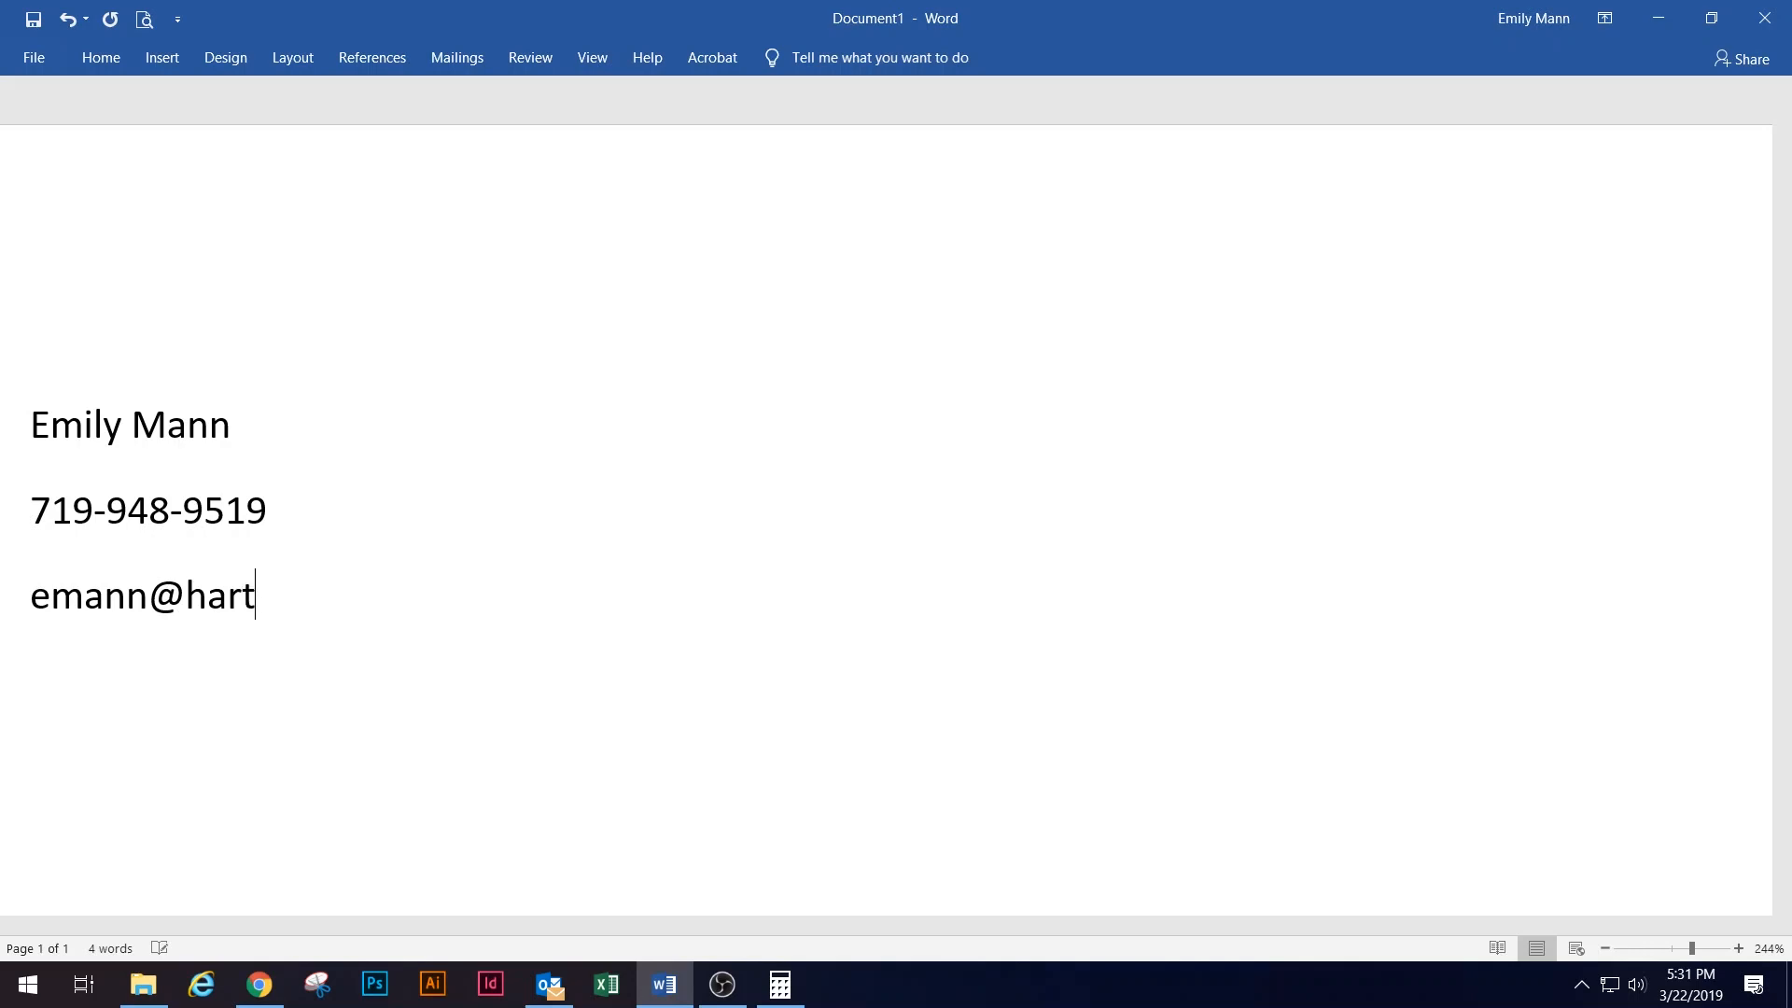
{"action": "key", "text": "Return"}
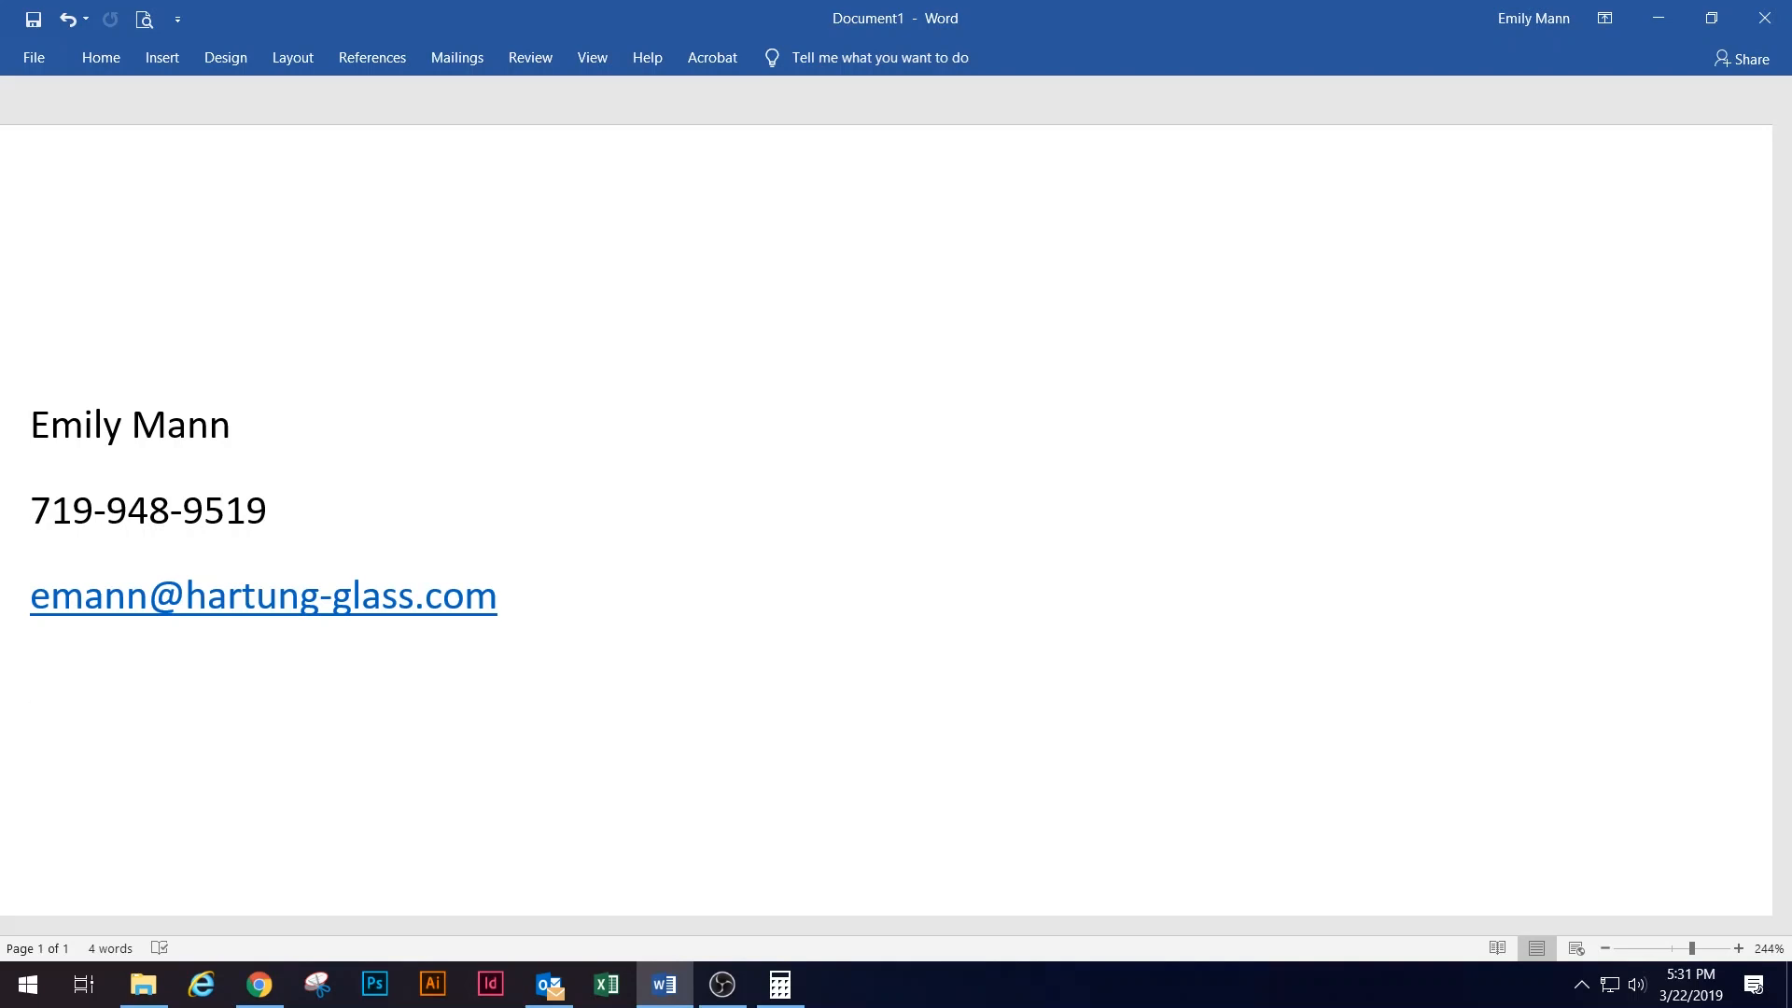
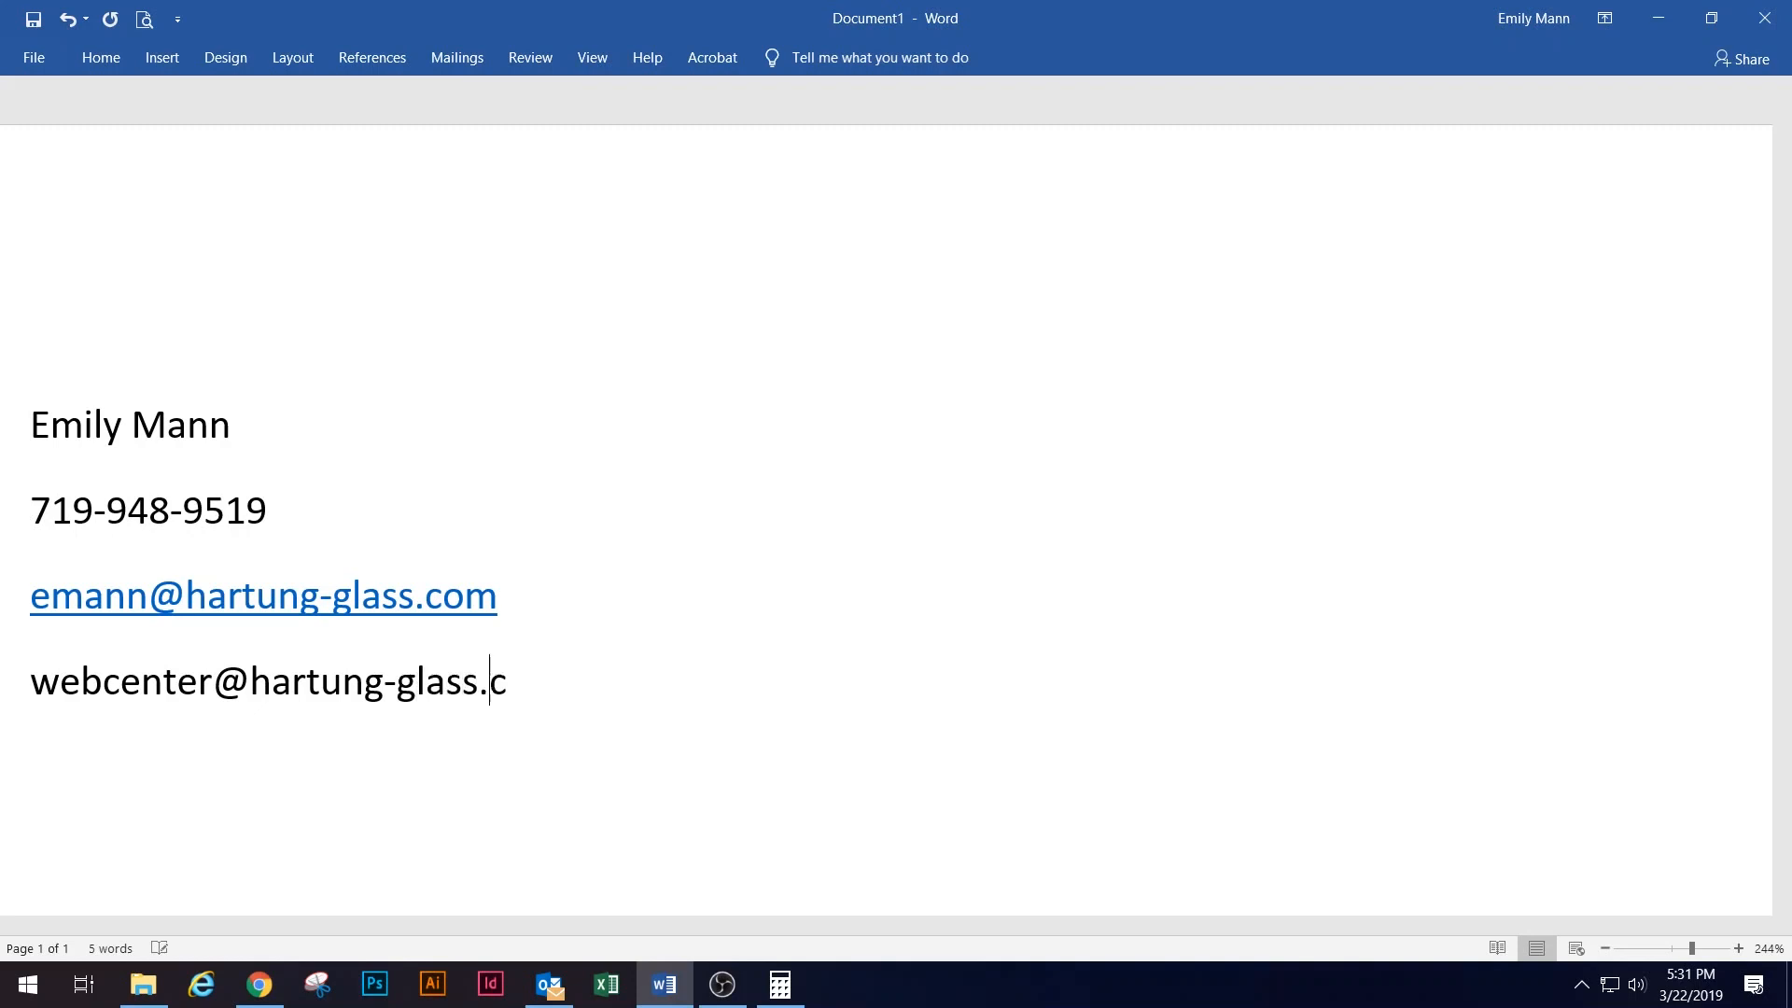